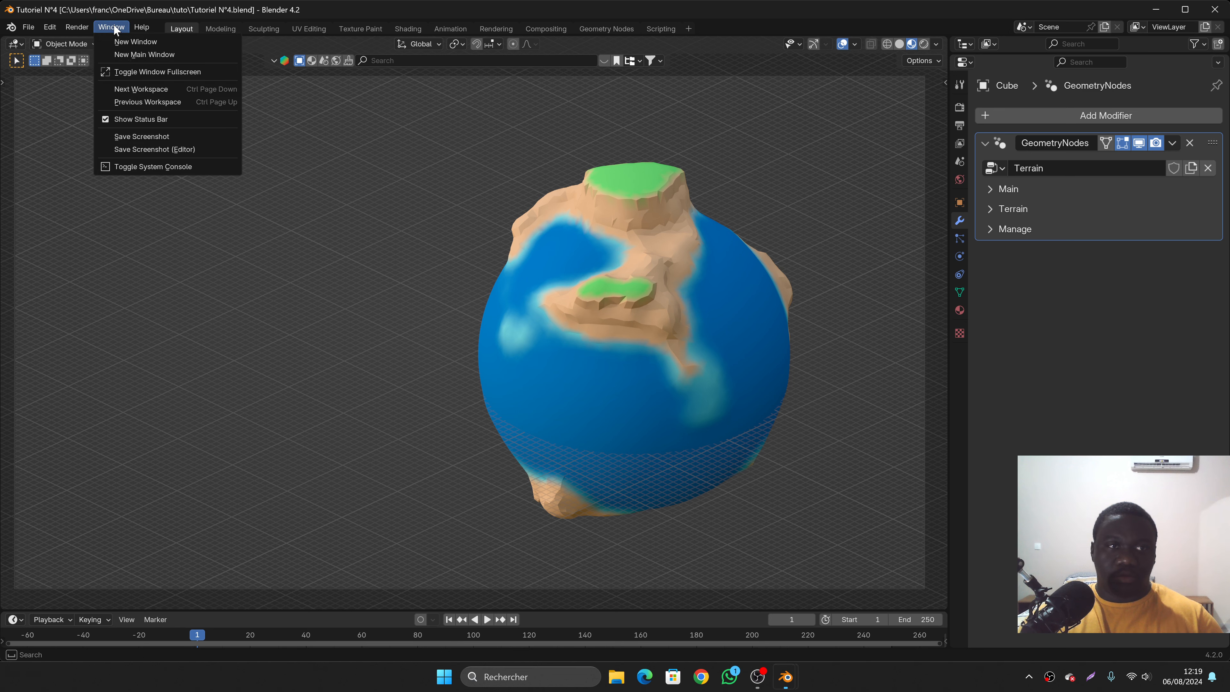
Make the window fullscreen, split the 3D viewport into two side-by-side areas and narrow the Properties editor.
left_click(161, 71)
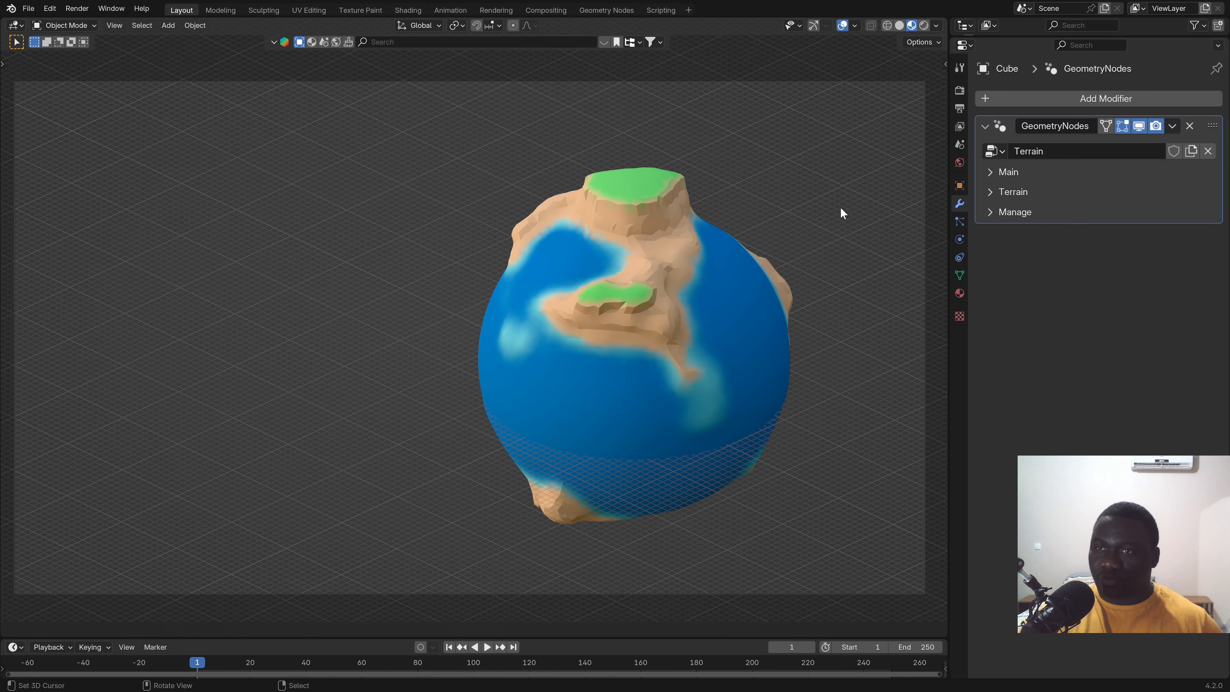
scroll(816, 322, "up", 3)
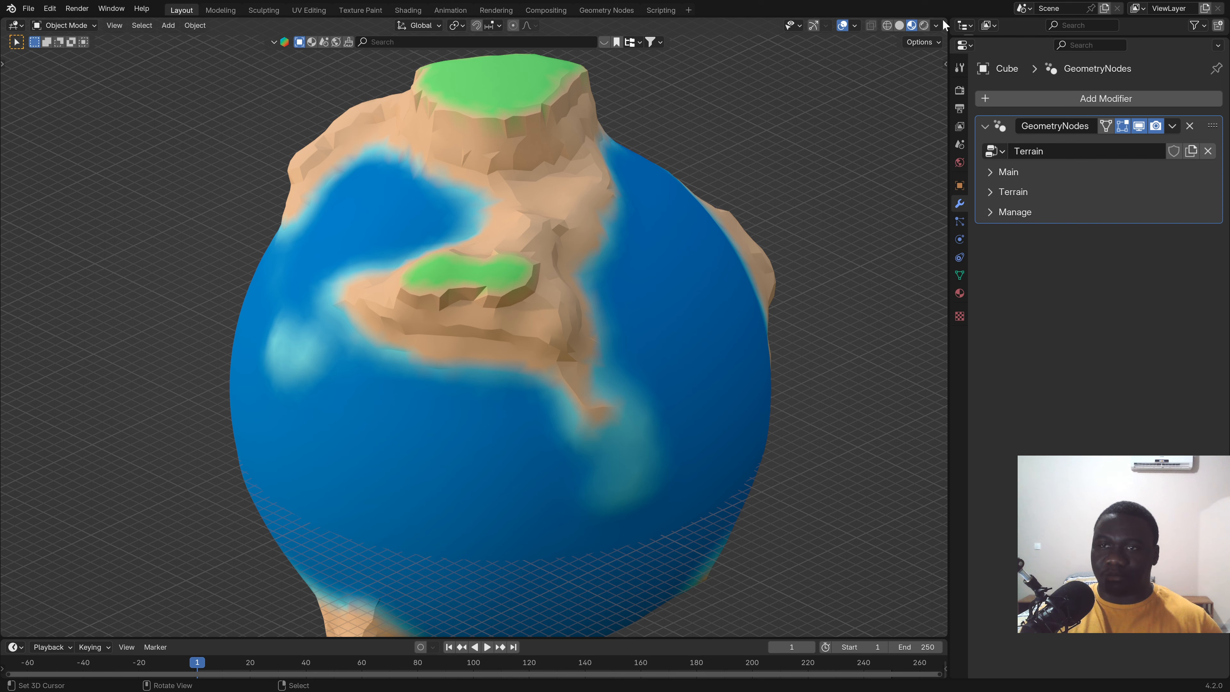
left_click_drag(944, 25, 544, 47)
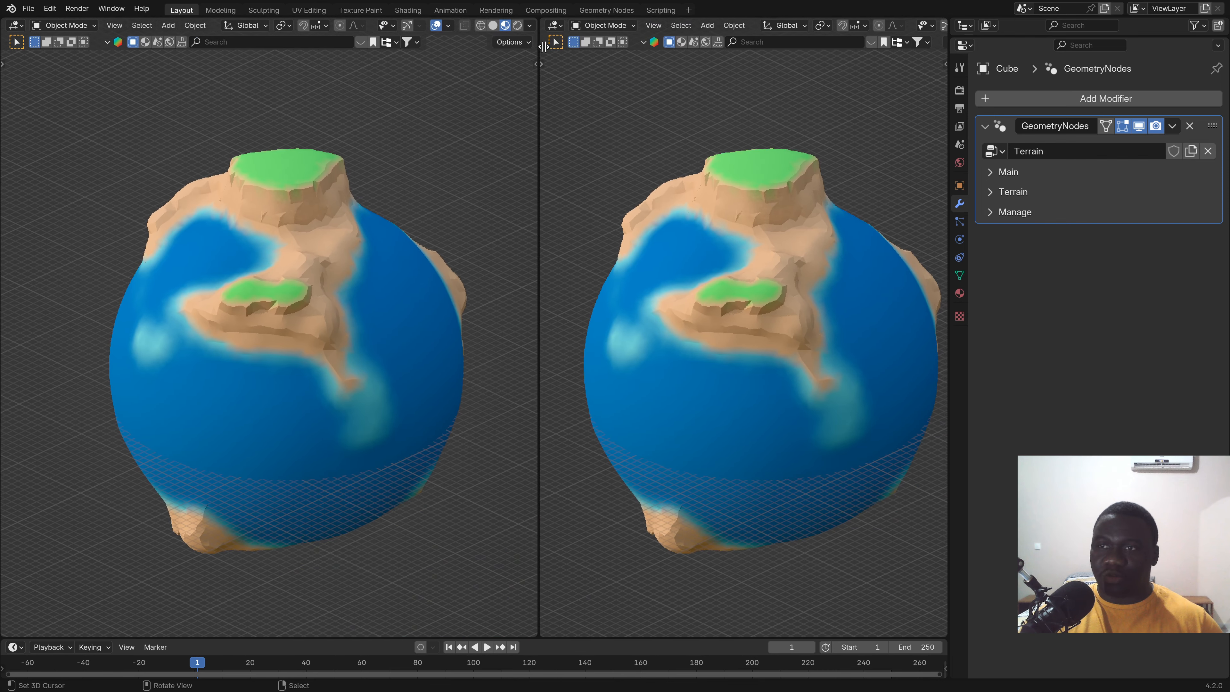
left_click_drag(948, 73, 1019, 73)
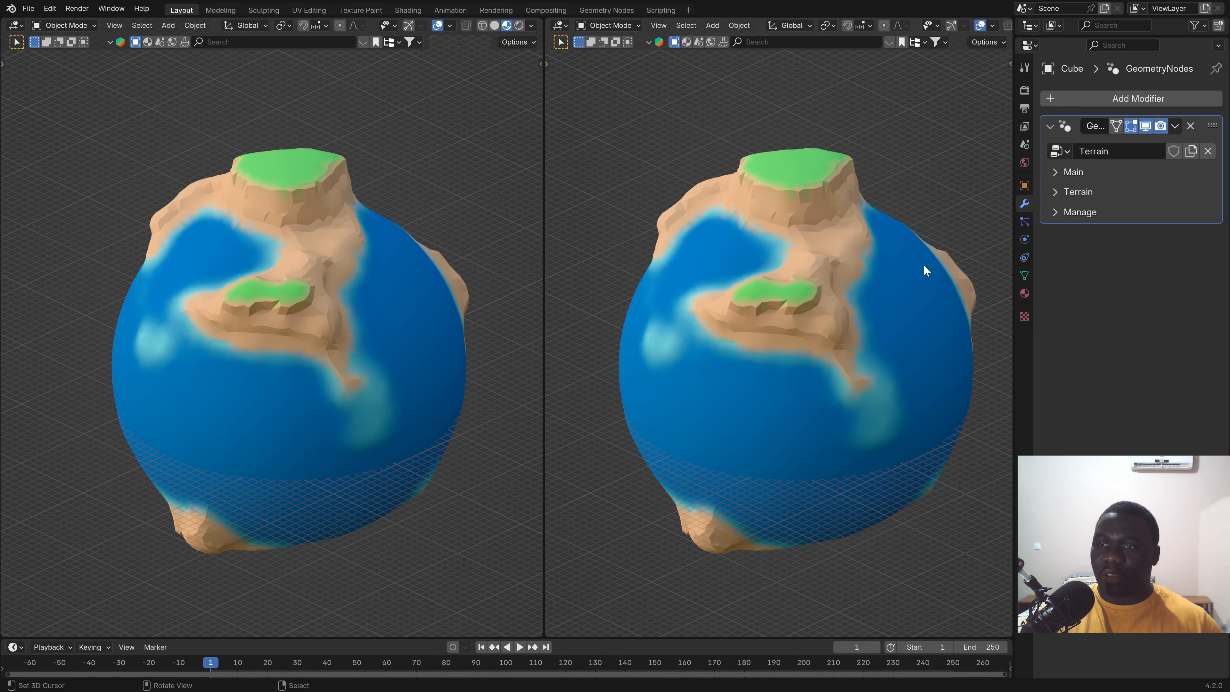
Split the Properties editor into an upper and a lower area and turn the lower one into a Text Editor.
left_click(1058, 190)
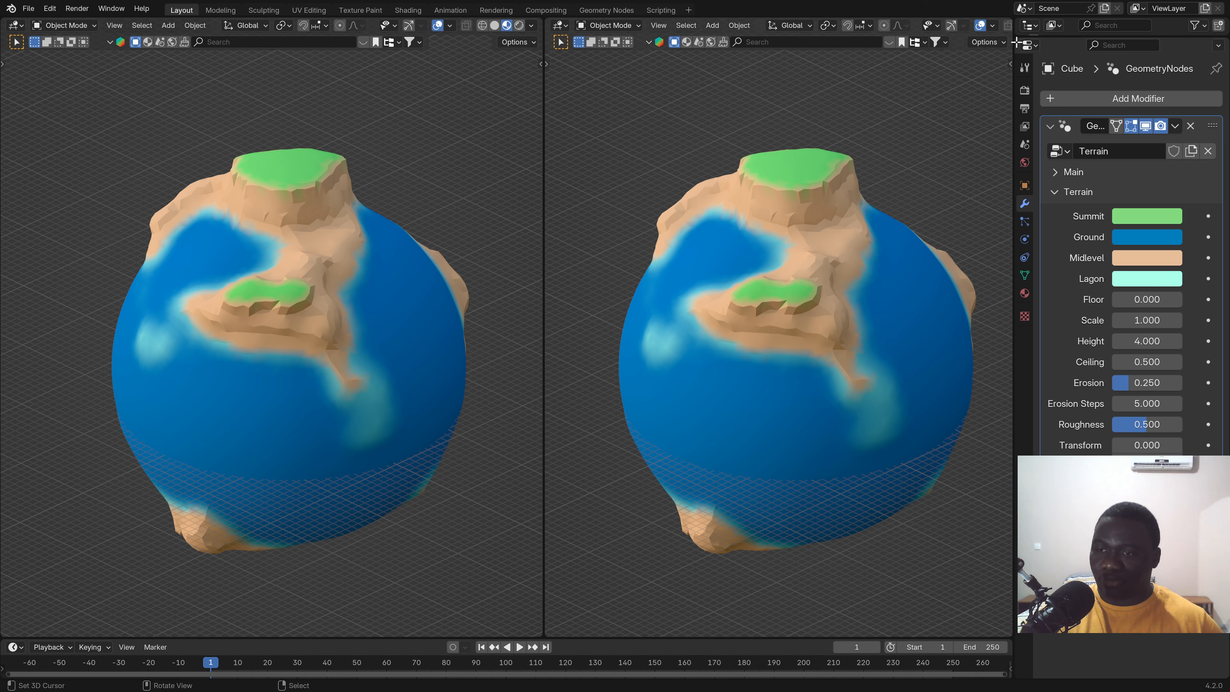
left_click_drag(1016, 44, 1053, 415)
left_click(1028, 423)
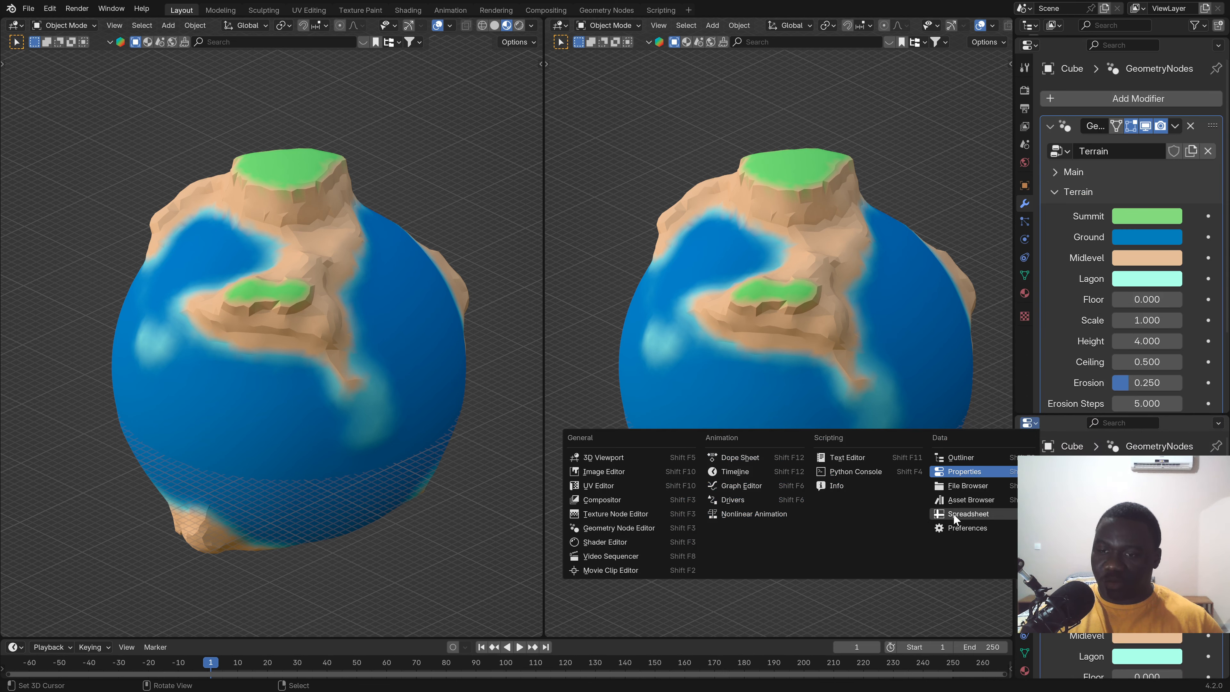
left_click(850, 458)
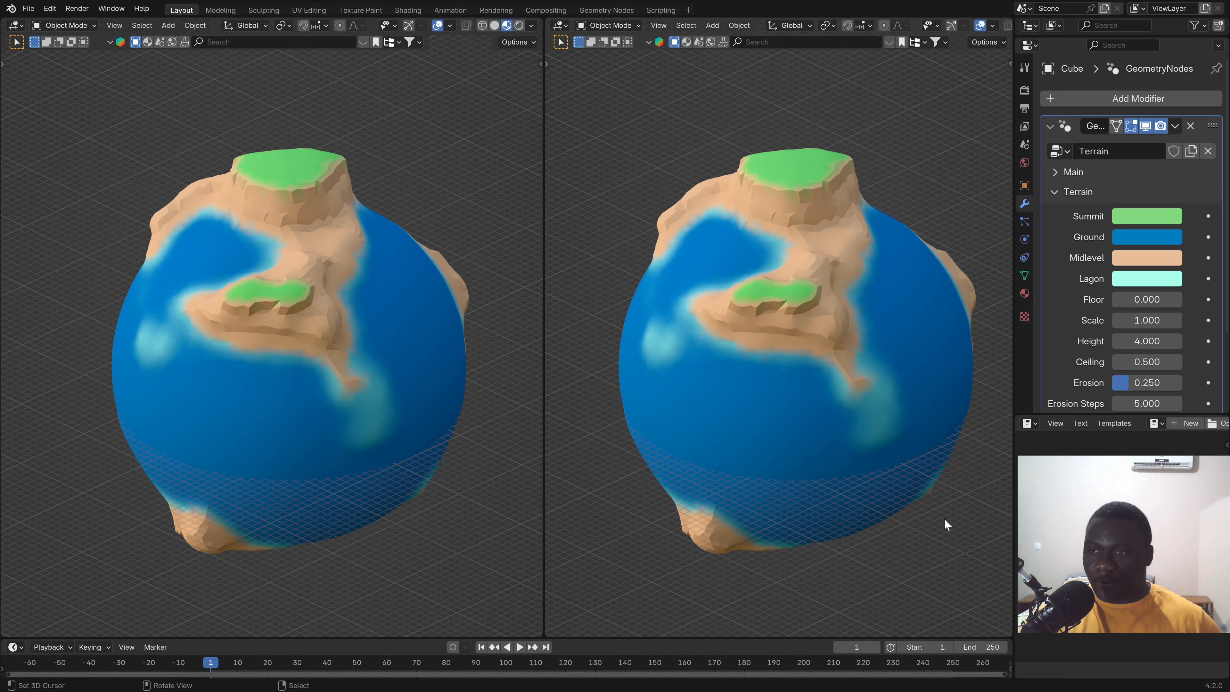
Turn the second 3D viewport into a Geometry Node Editor and bring the end of the Terrain node tree into view.
left_click(557, 28)
left_click(624, 144)
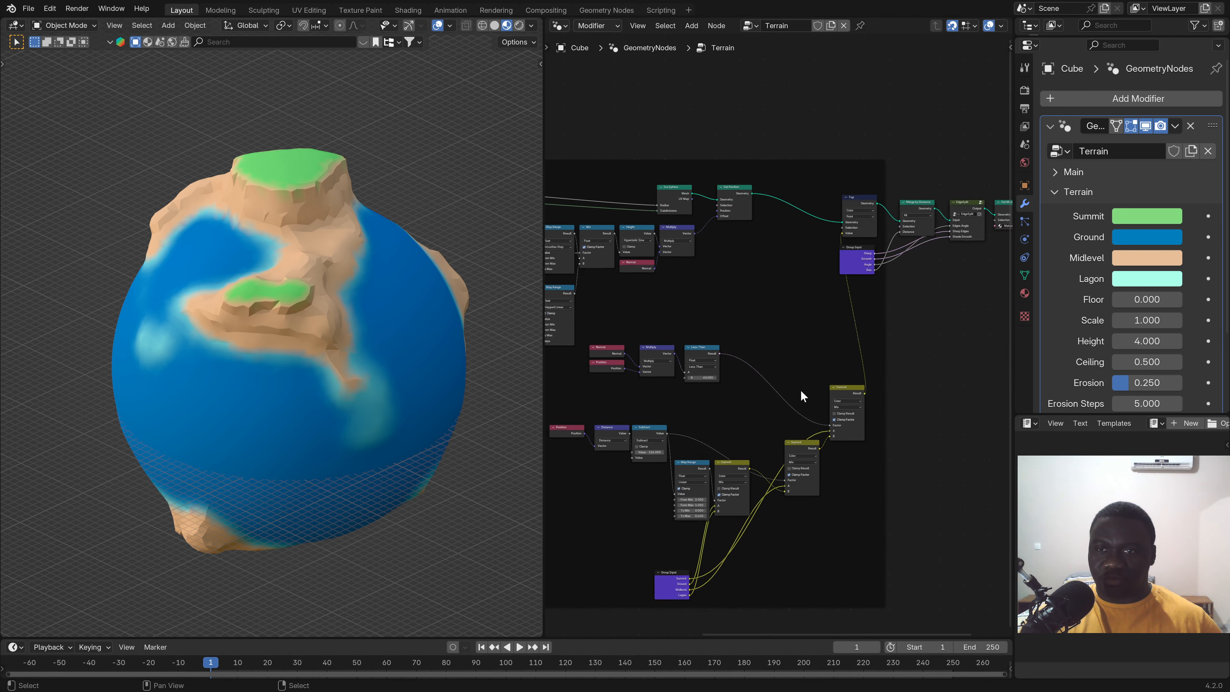
scroll(800, 391, "down", 6)
middle_click_drag(914, 269, 725, 296)
scroll(750, 302, "up", 9)
middle_click_drag(802, 379, 694, 335)
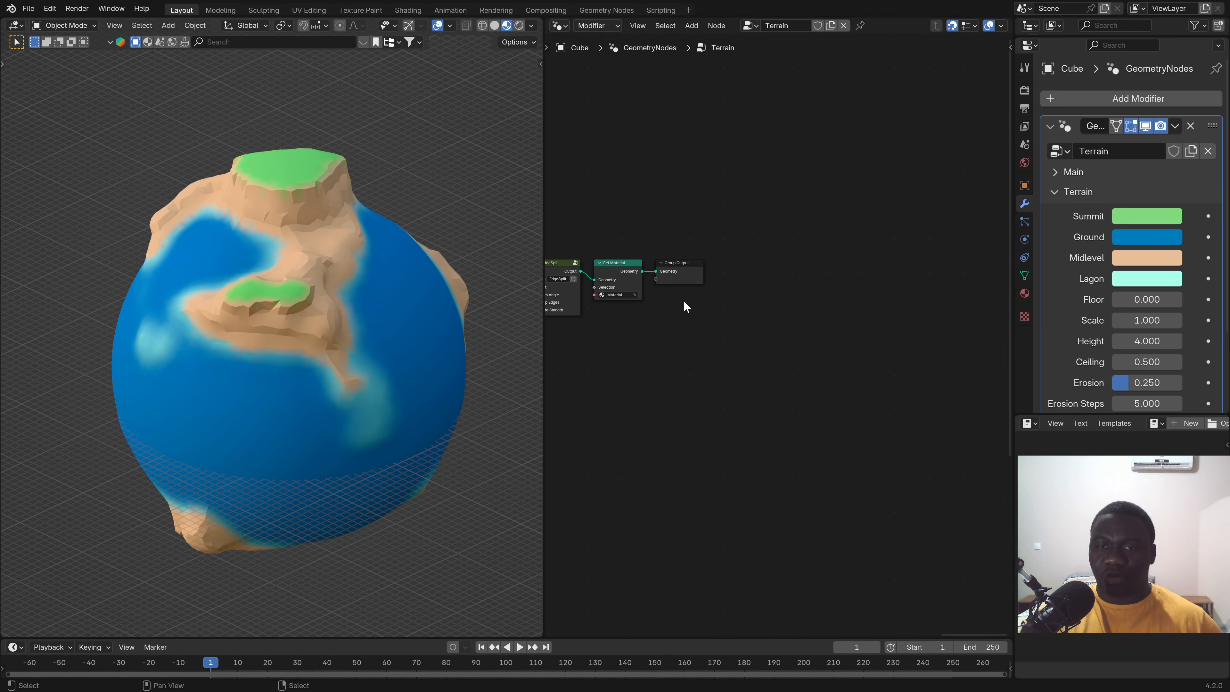
Move the Set Material and Group Output nodes well away from the EdgeSplit node and widen the node editor.
left_click_drag(728, 440, 956, 289)
scroll(609, 267, "down", 2)
left_click_drag(542, 380, 438, 390)
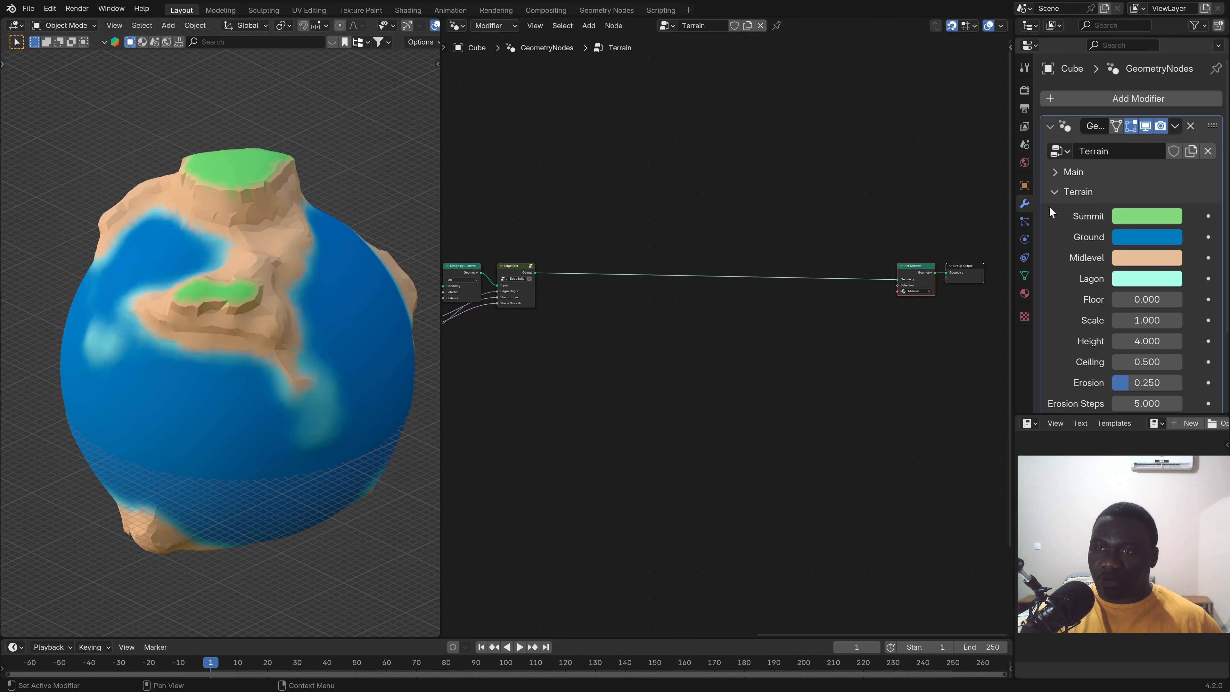
Examine the parameters in the Main and Terrain groups of the Terrain modifier and enlarge the 3D viewport.
left_click(1059, 190)
left_click(1061, 173)
scroll(274, 266, "up", 2)
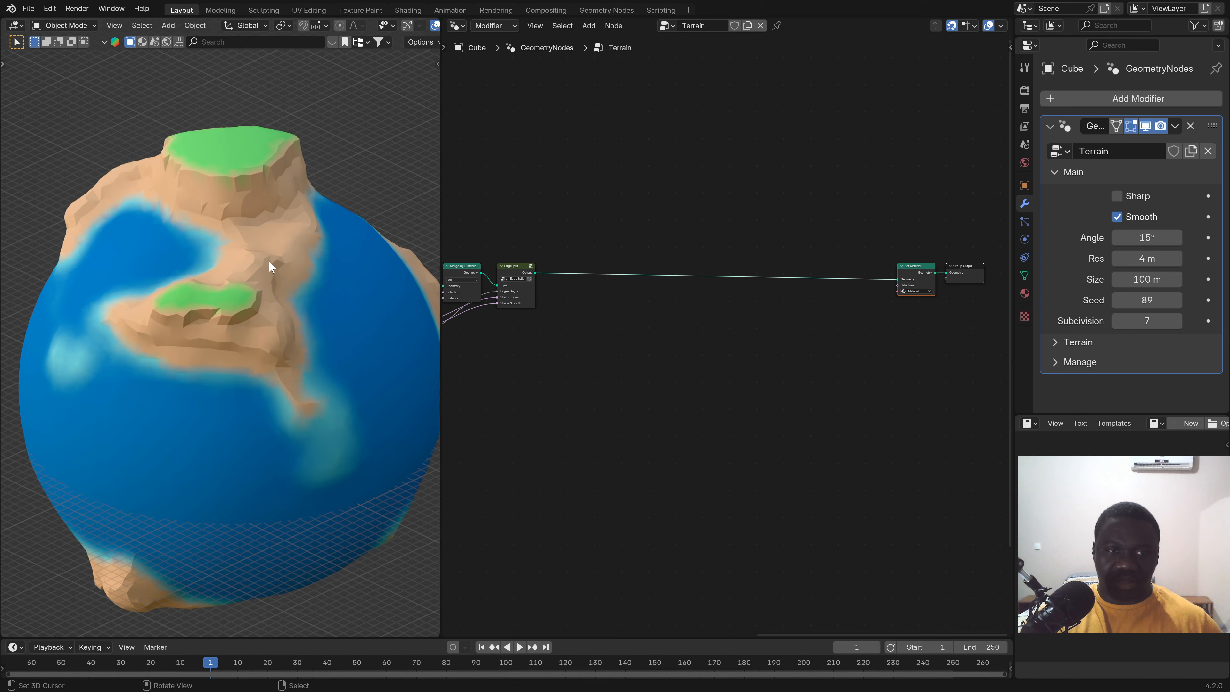
left_click_drag(440, 224, 500, 233)
scroll(259, 220, "up", 2)
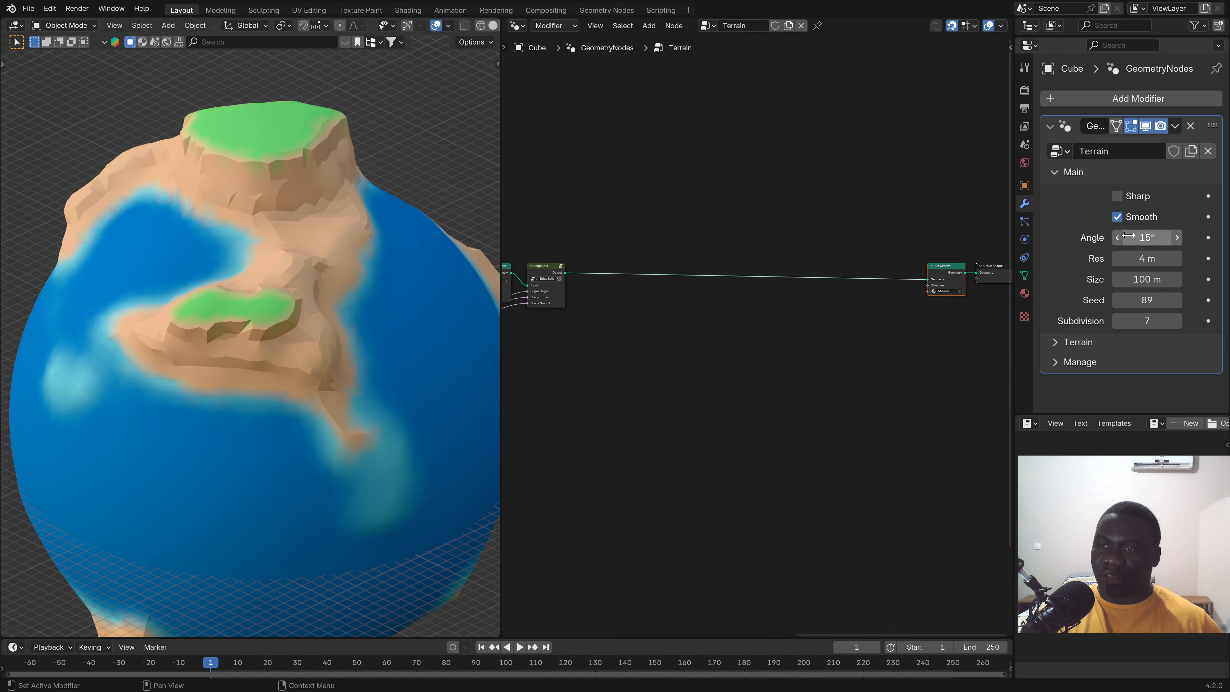
left_click(1058, 173)
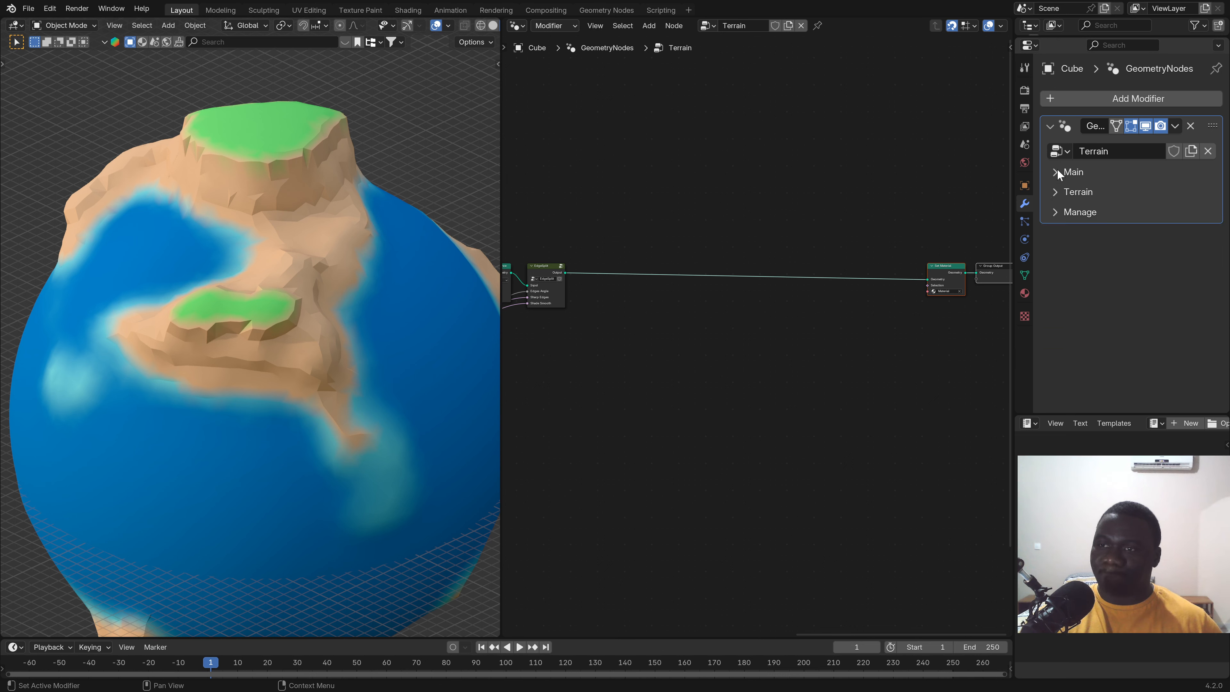
left_click(1054, 192)
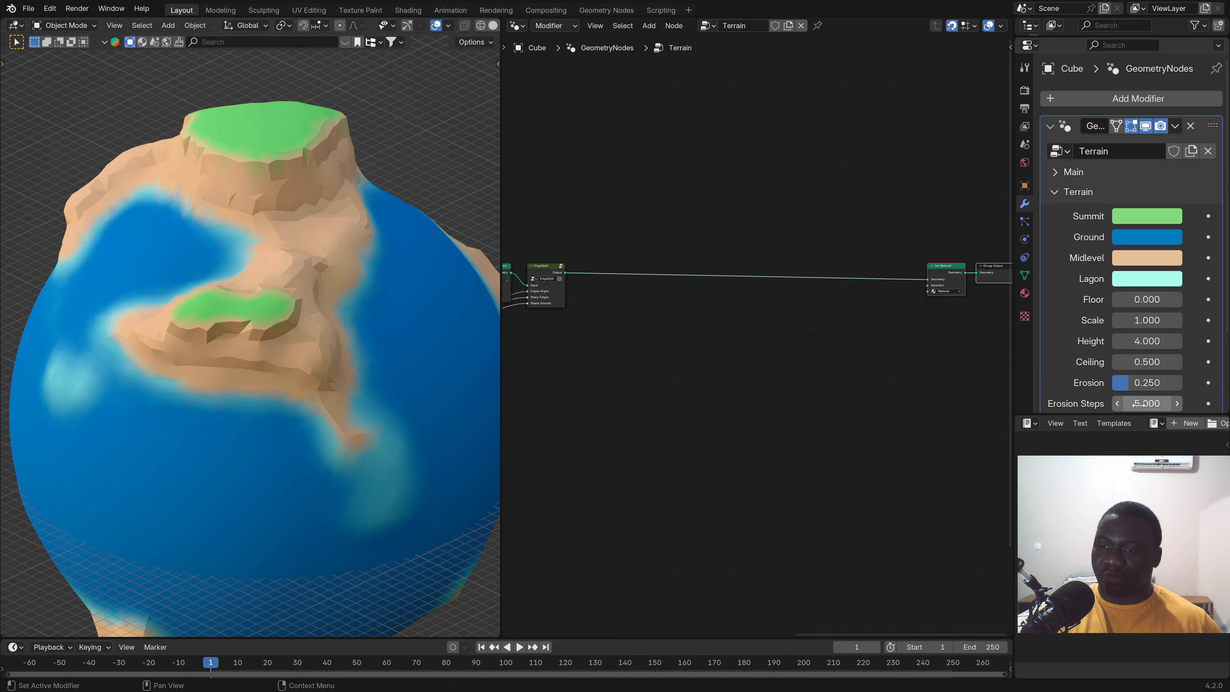
scroll(1135, 315, "down", 5)
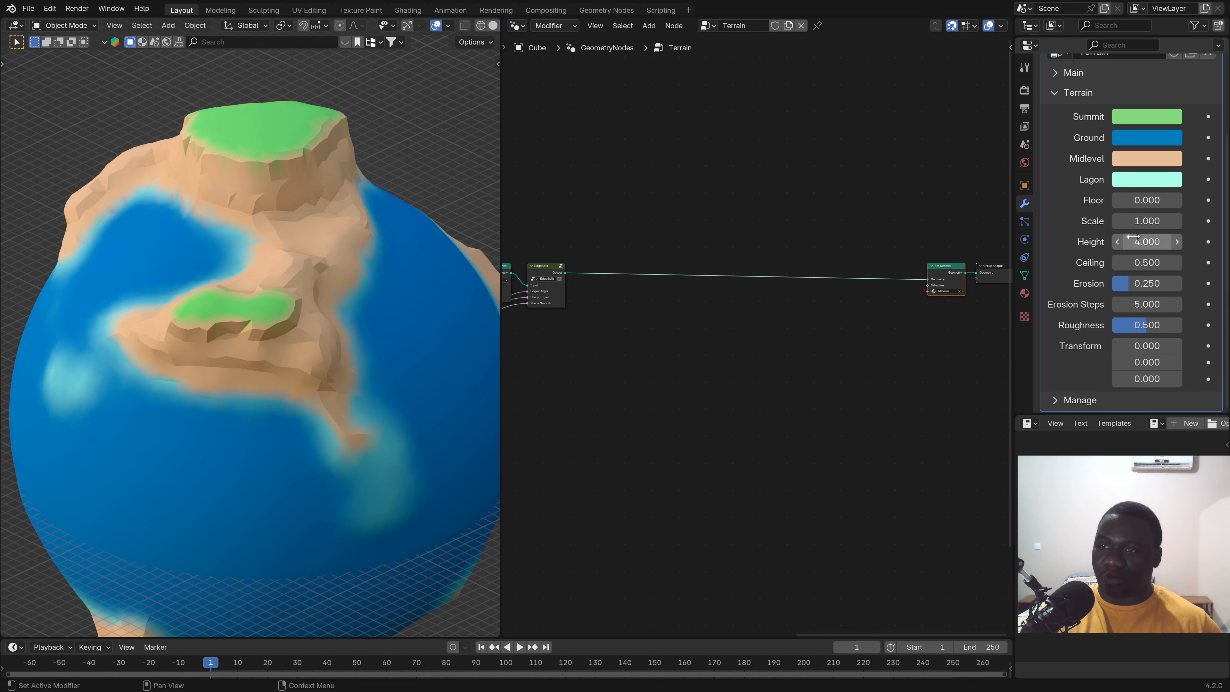
middle_click_drag(1073, 171, 1079, 290)
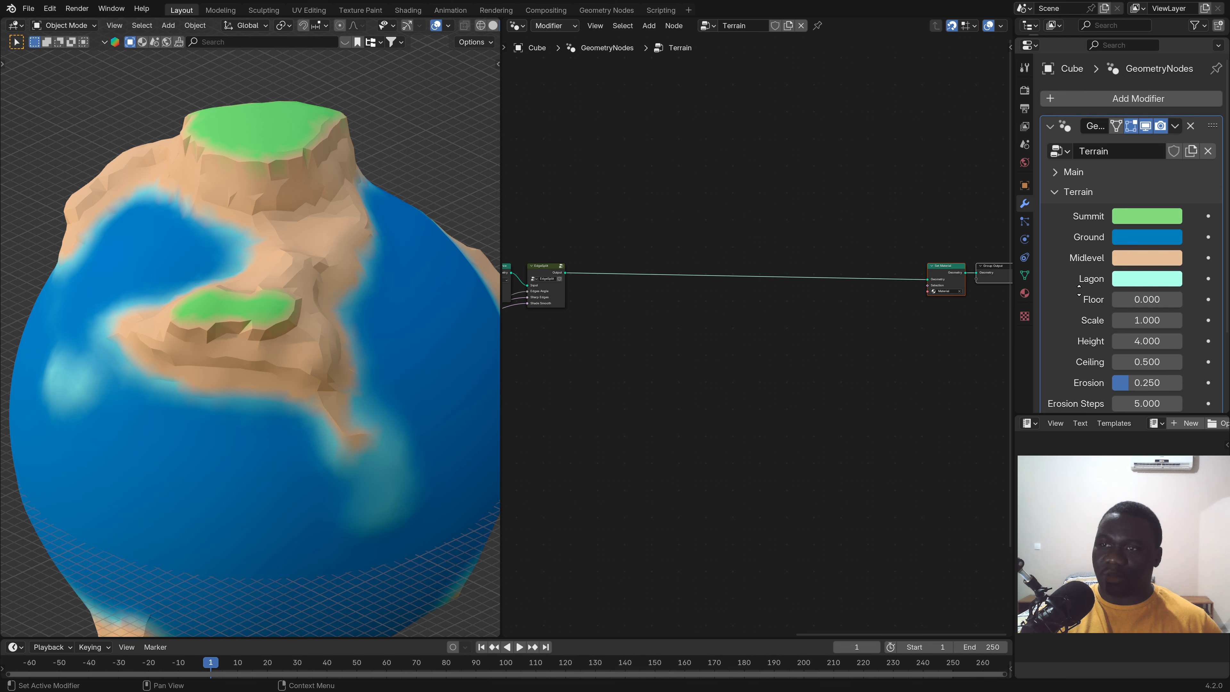
left_click(1061, 191)
Add an Instance on Points node on the link between the EdgeSplit and Set Material nodes.
scroll(647, 363, "up", 1)
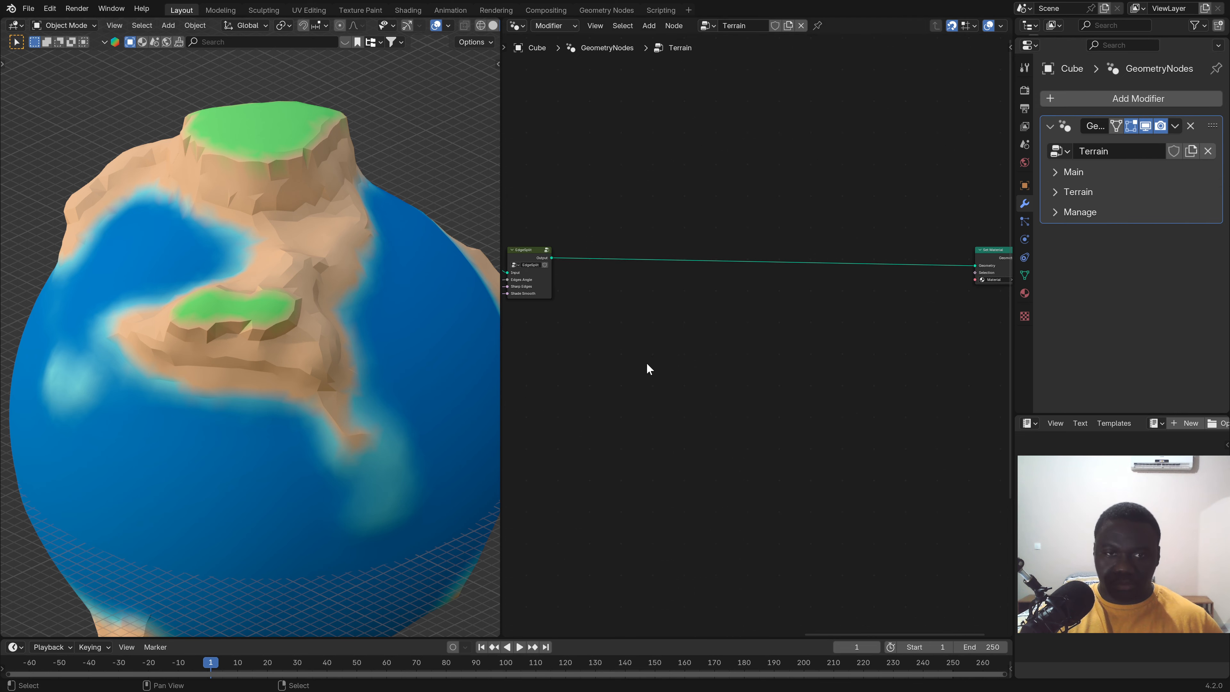
scroll(580, 291, "down", 1)
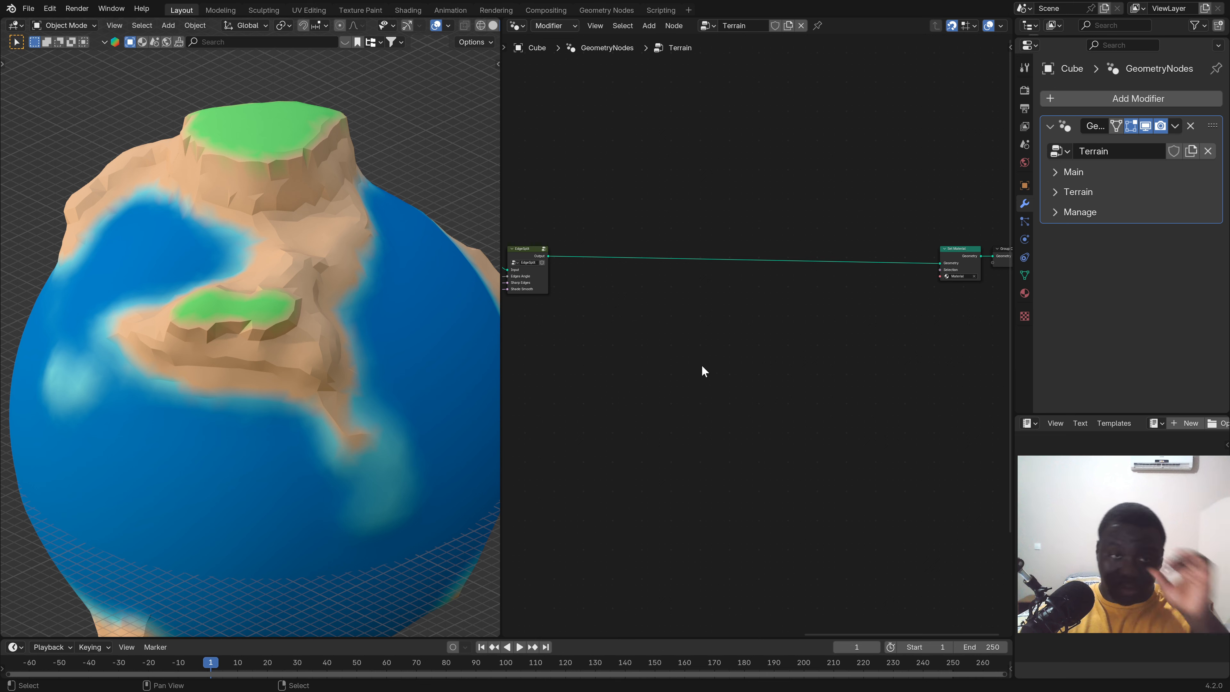
key("shift+a")
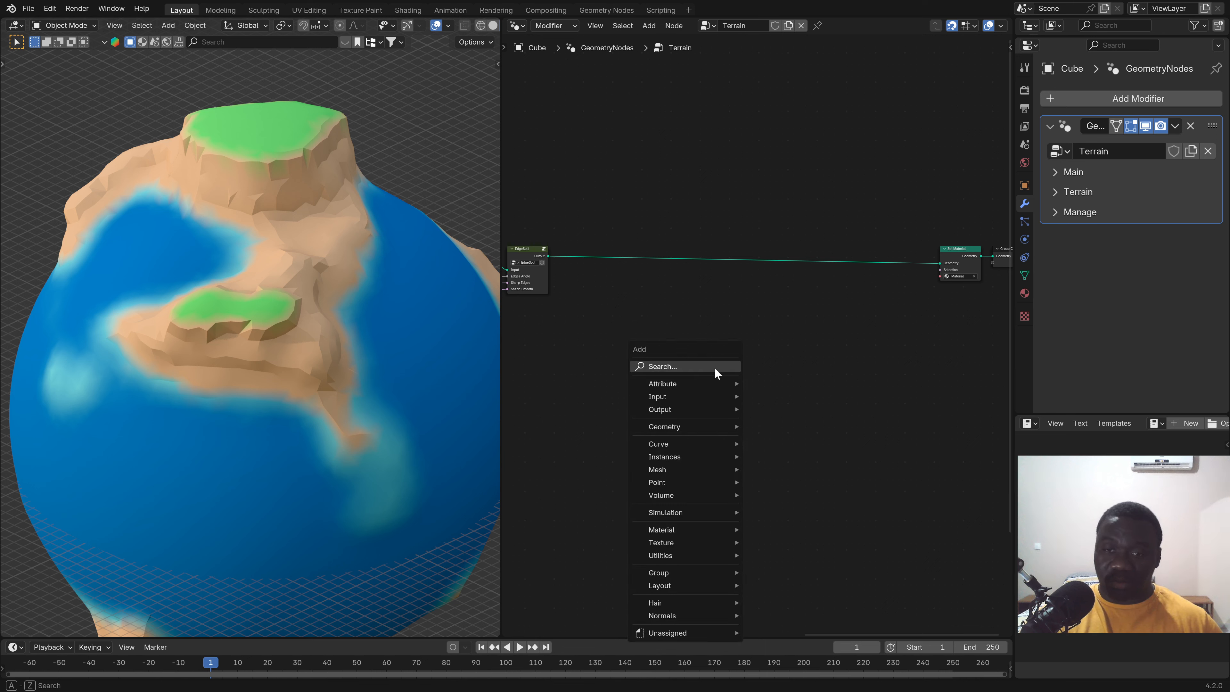
left_click(713, 368)
type("in")
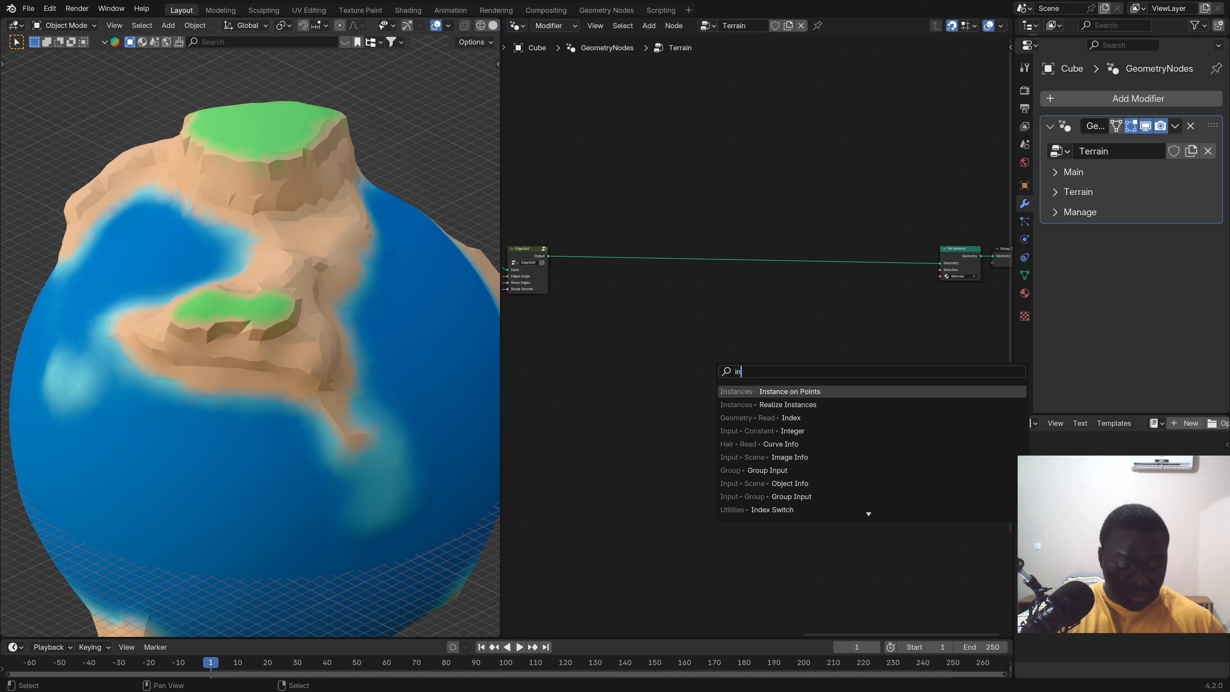
type("st")
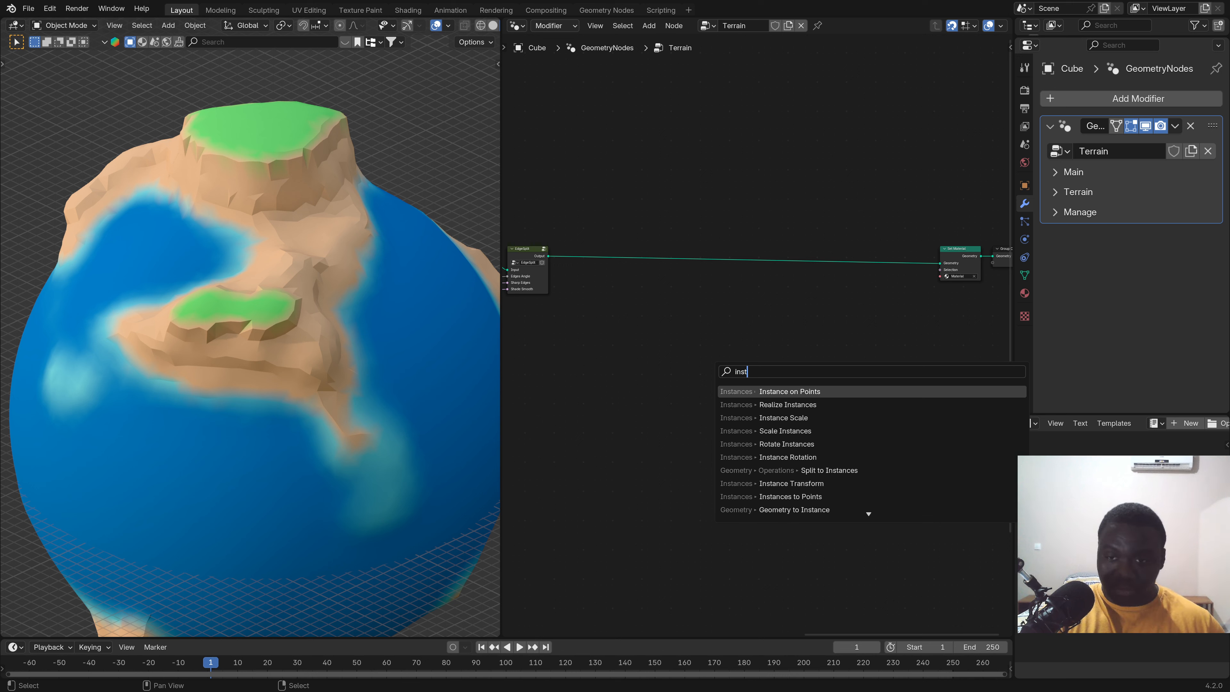
key("Return")
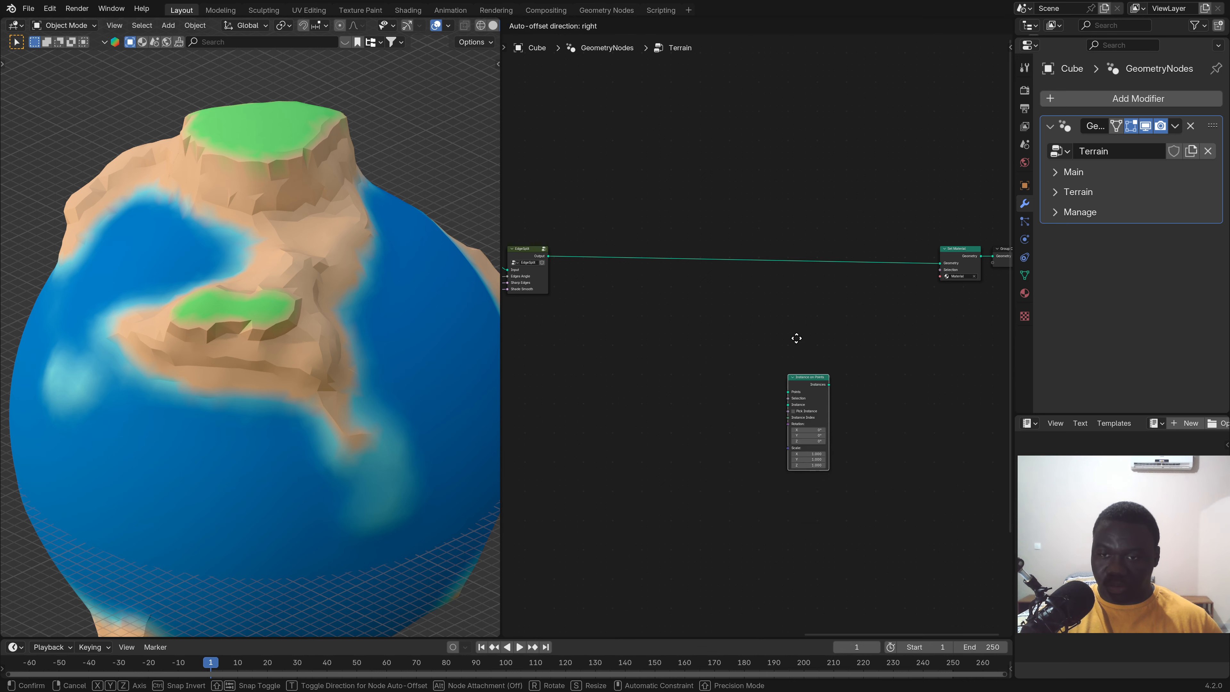
left_click(826, 262)
scroll(753, 293, "up", 4)
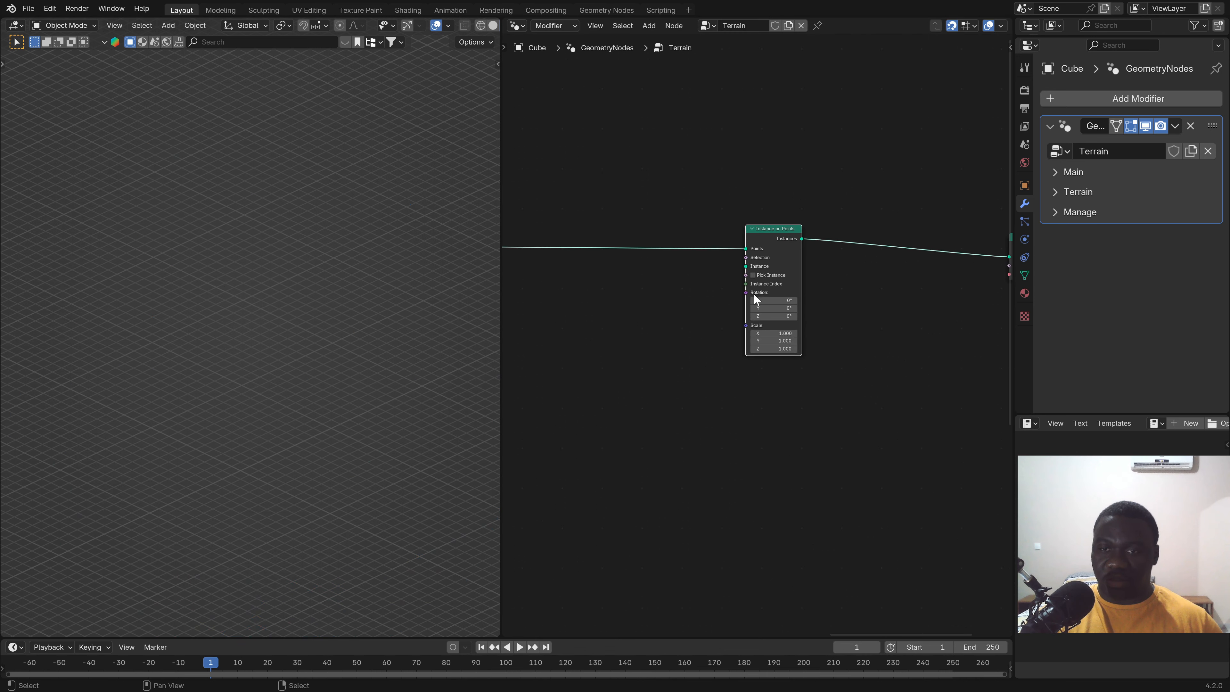
scroll(744, 255, "down", 1)
scroll(744, 255, "down", 1)
middle_click_drag(744, 255, 794, 265)
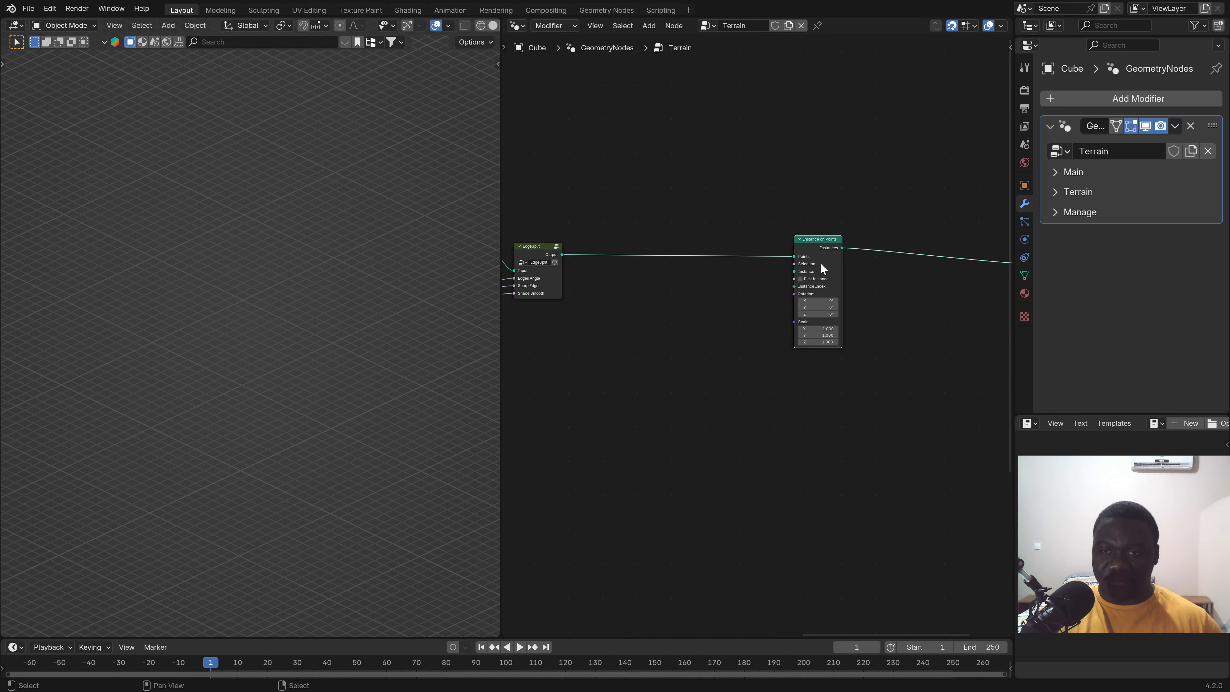
Move the Instance on Points node lower and connect a new Cube mesh node to its Instance input.
left_click_drag(817, 260, 689, 369)
scroll(823, 339, "up", 1)
type("ciu")
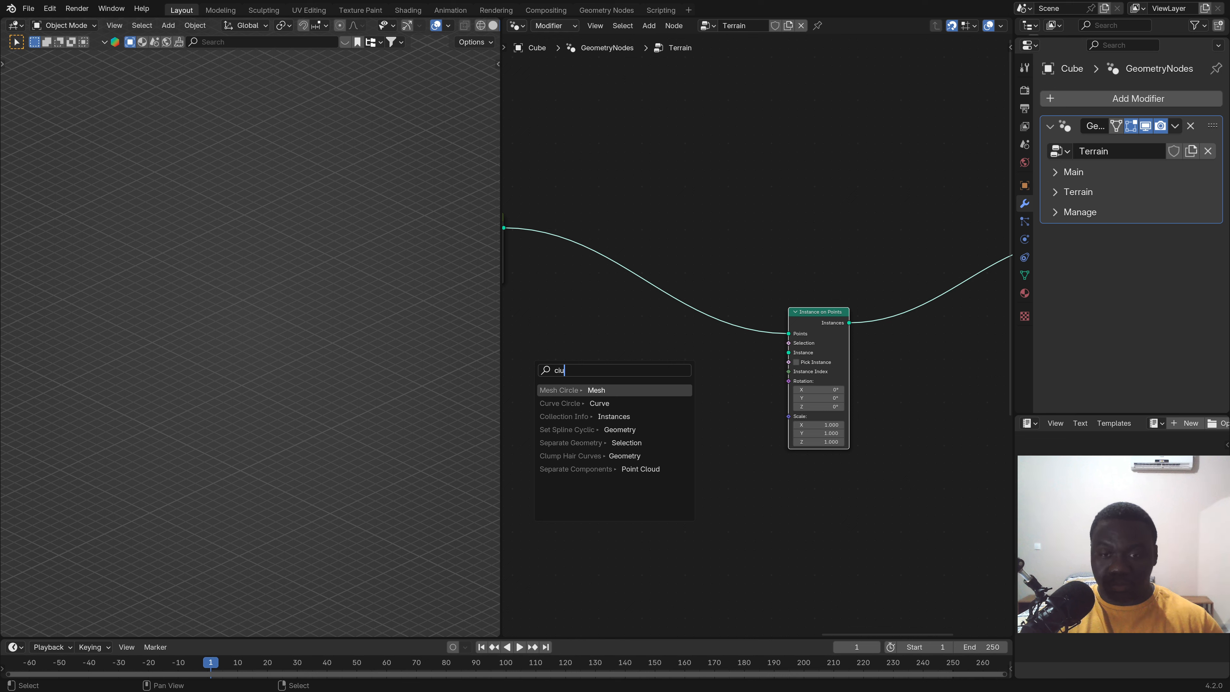
key("Down")
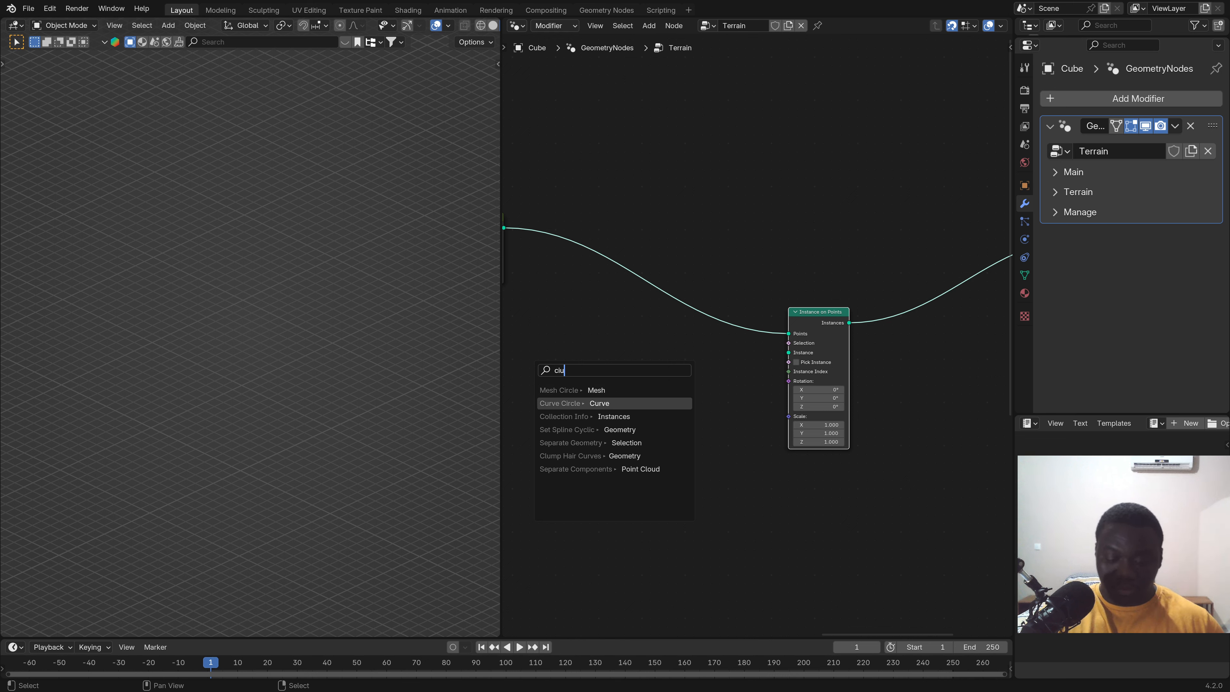
key("BackSpace")
key("BackSpace")
type("ube")
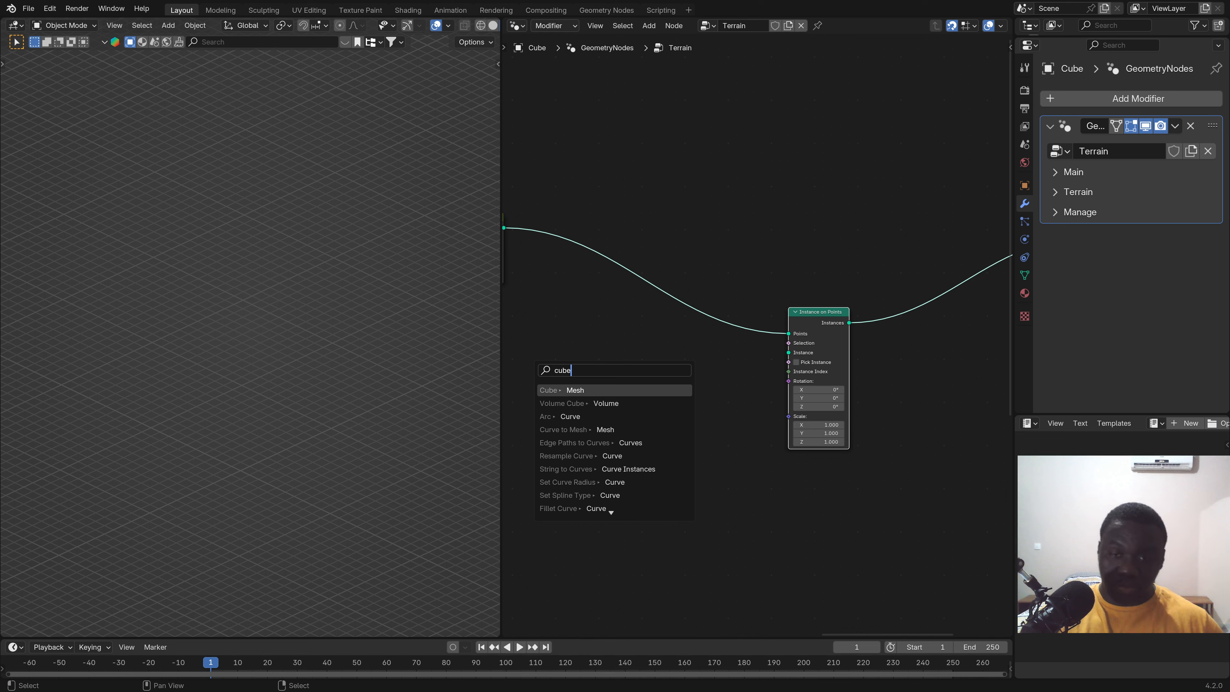
left_click(614, 389)
left_click(569, 412)
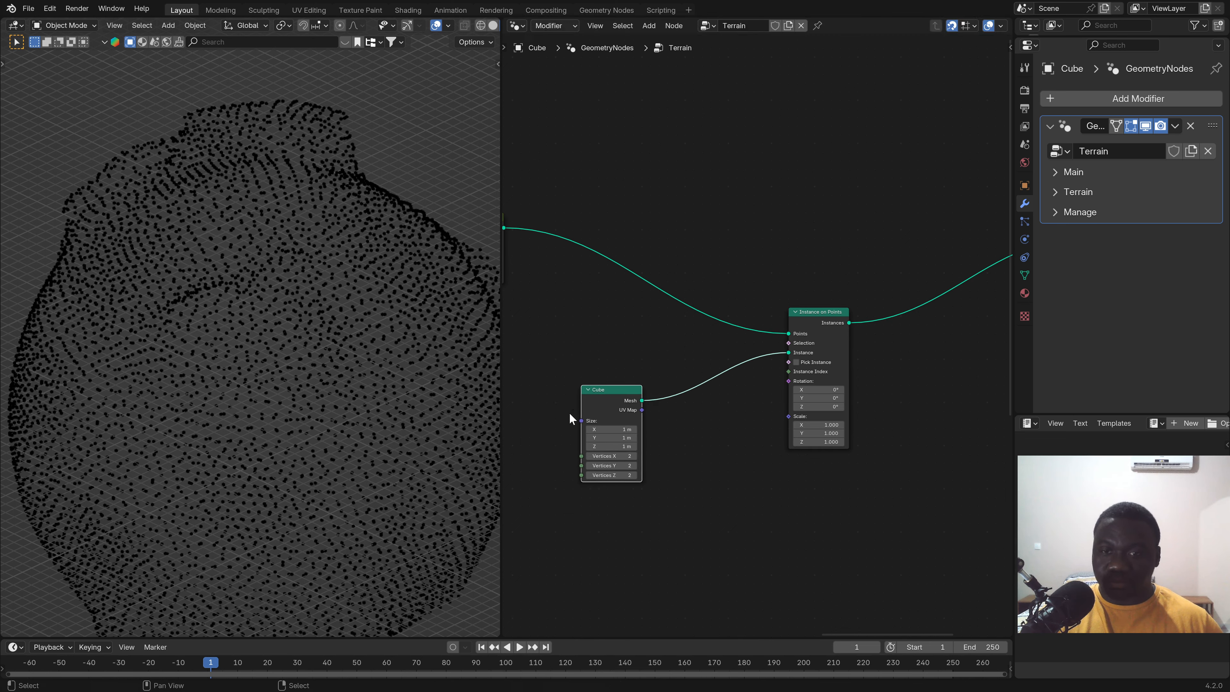
Duplicate the Top colour attribute node and insert the copy between the Cube and Instance on Points nodes.
scroll(664, 423, "down", 1)
middle_click_drag(665, 423, 696, 410)
scroll(702, 358, "down", 2)
middle_click_drag(700, 355, 964, 360)
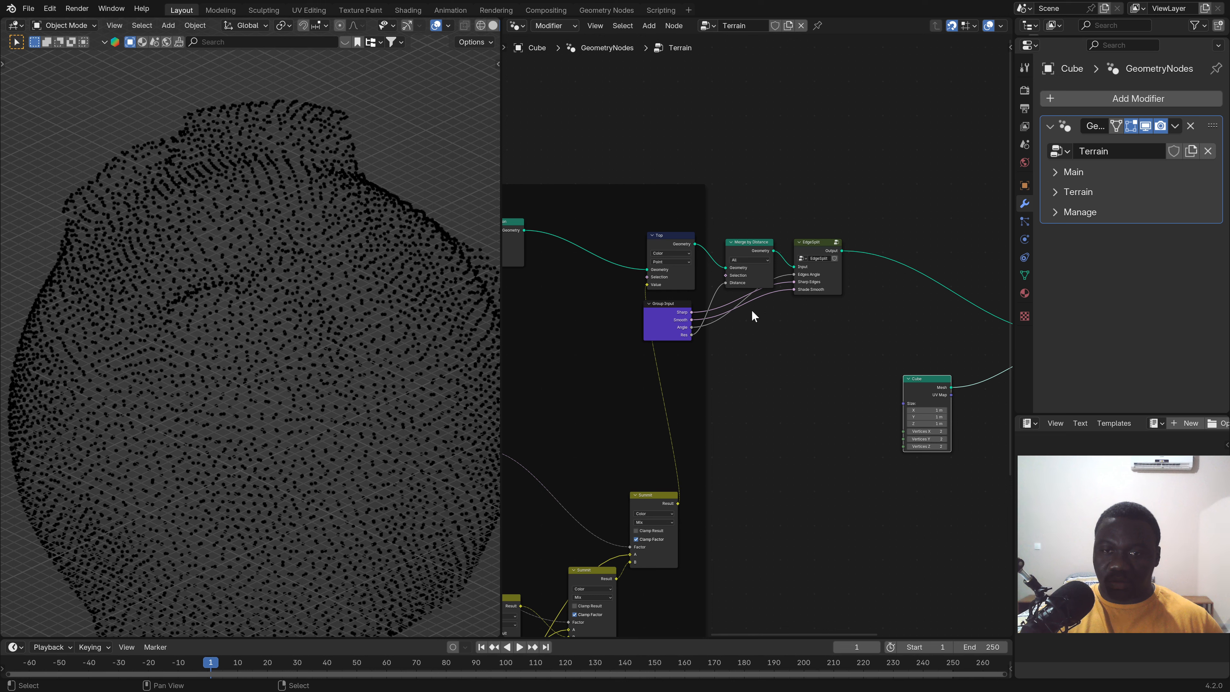
key("shift+d")
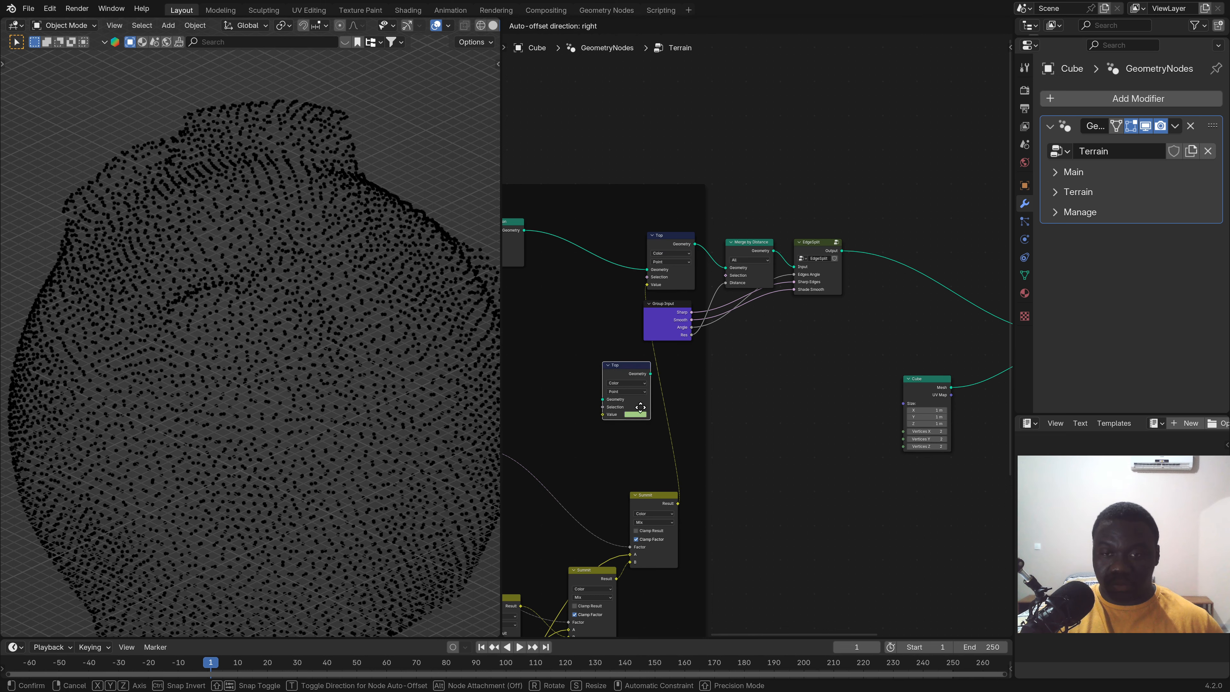
left_click(796, 394)
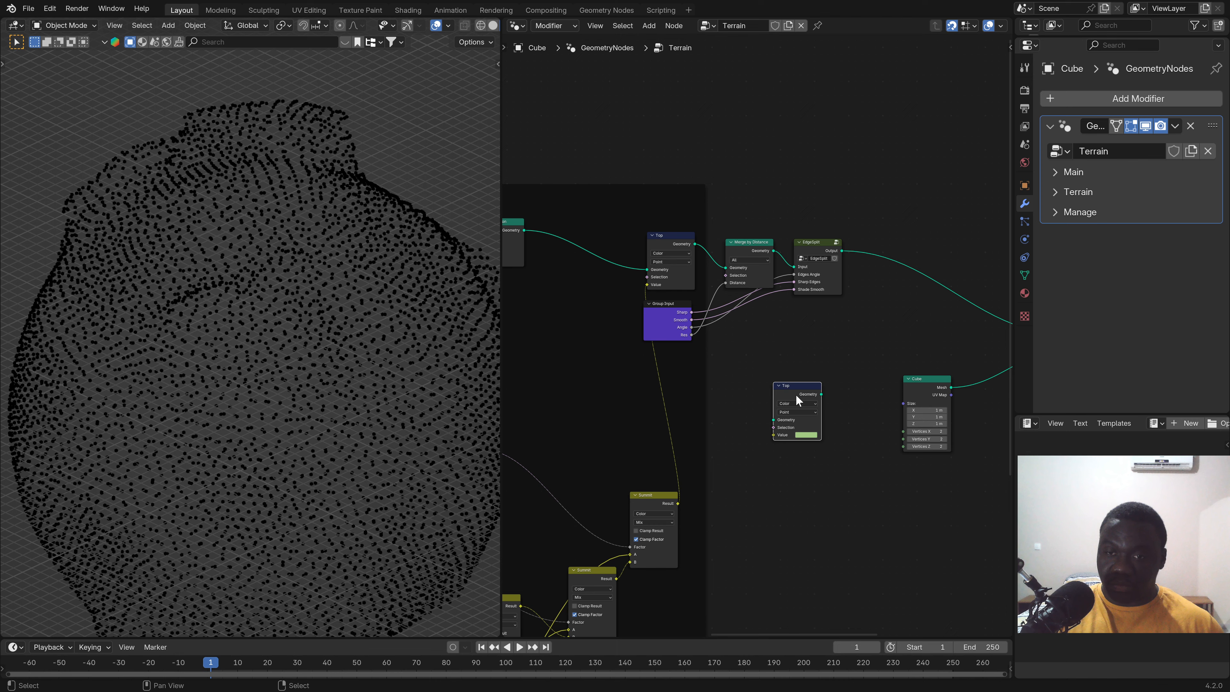
middle_click_drag(829, 414, 694, 382)
left_click_drag(695, 381, 886, 368)
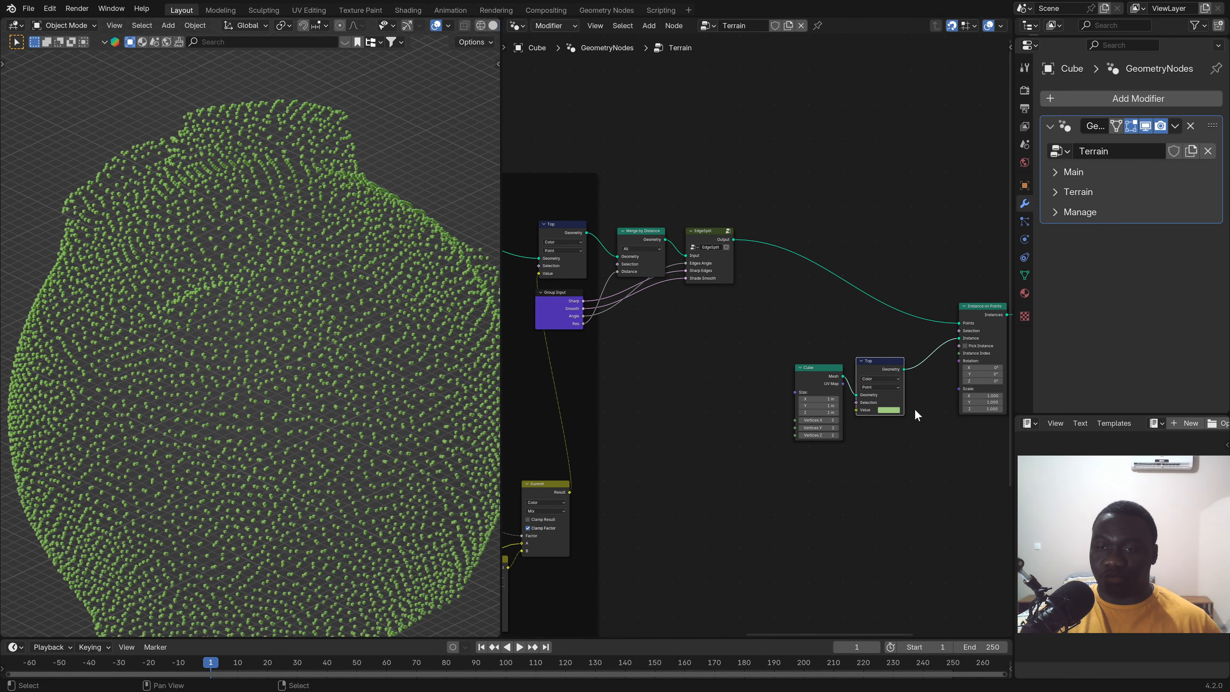
Space the Cube node away from the copied Top node and set that copy's colour value to magenta.
middle_click_drag(843, 388, 755, 378)
scroll(750, 375, "up", 2)
left_click_drag(743, 369, 734, 359)
scroll(823, 410, "up", 2)
left_click(829, 413)
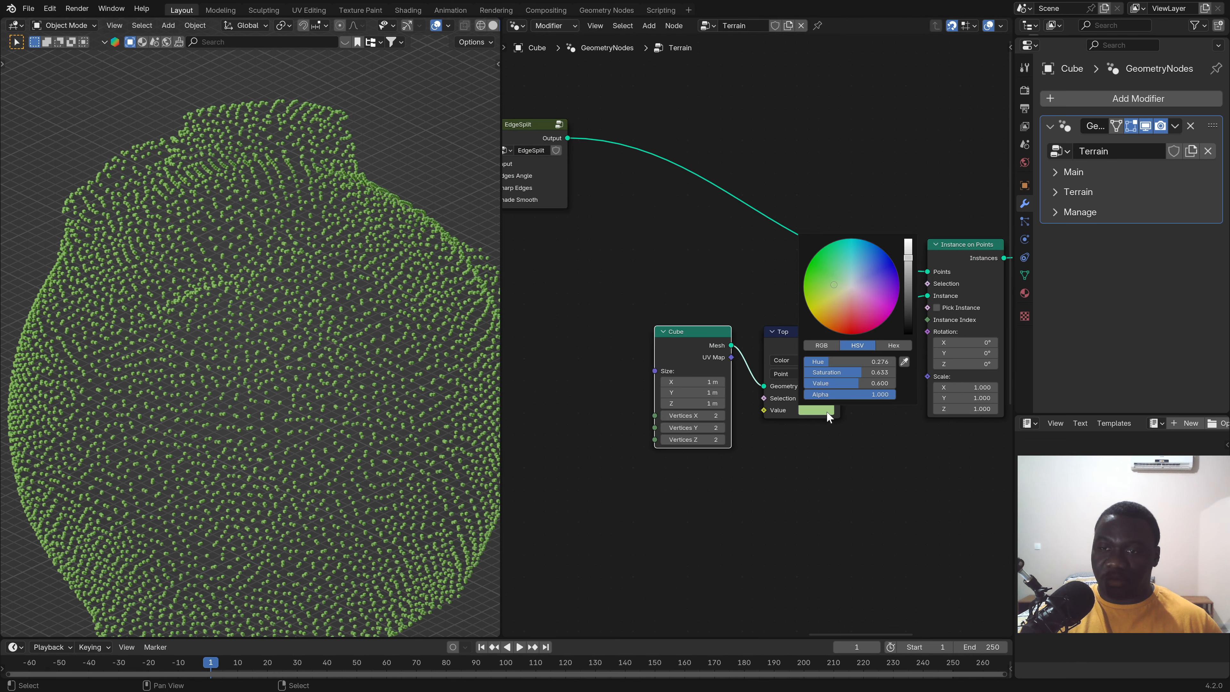
left_click(875, 298)
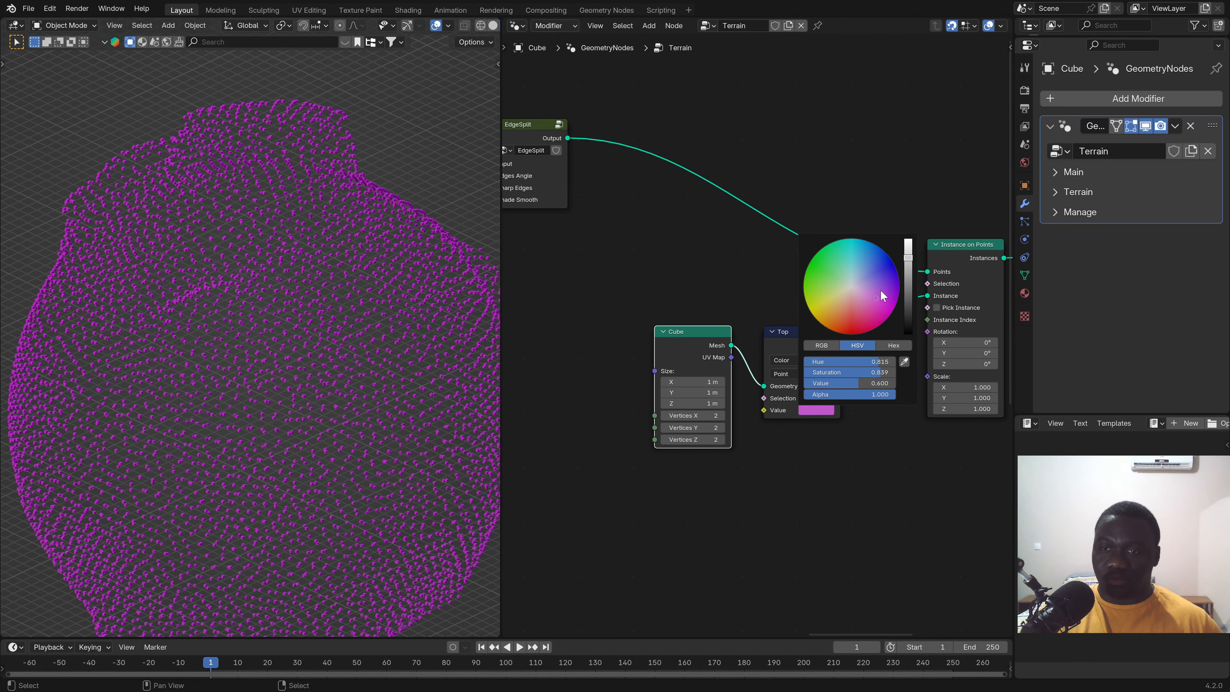
left_click(880, 290)
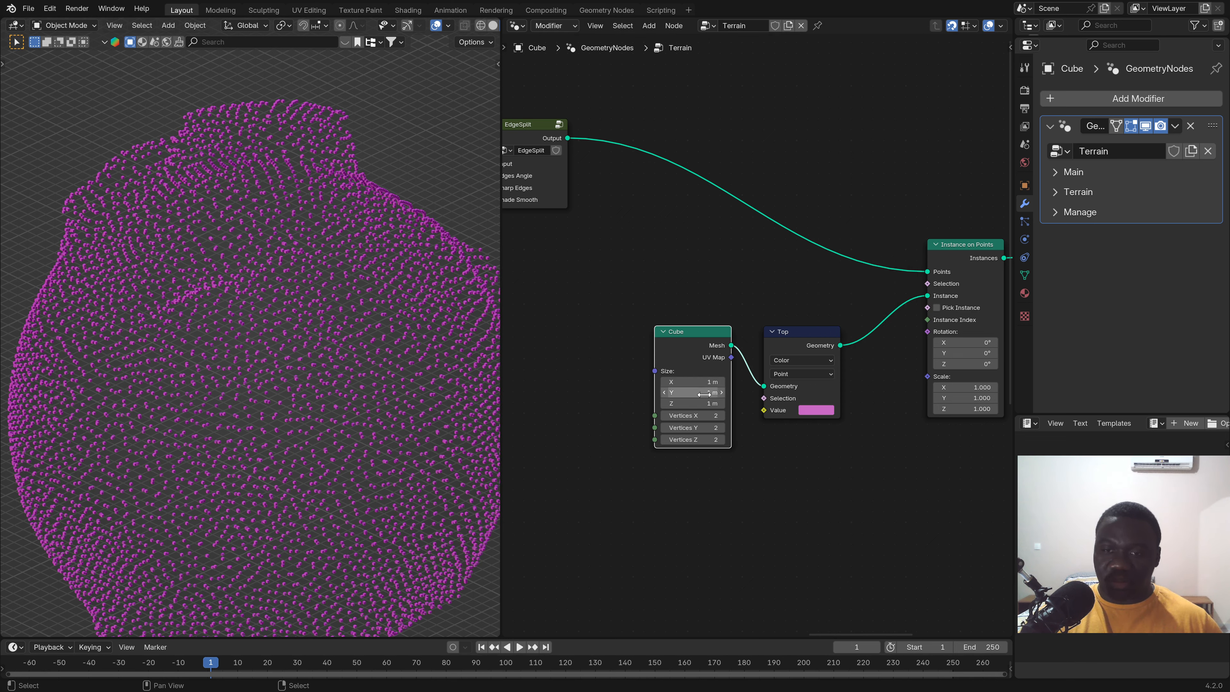
Try larger X, Y and Z sizes on the Cube node.
left_click_drag(697, 382, 670, 403)
type("3.2")
key("Return")
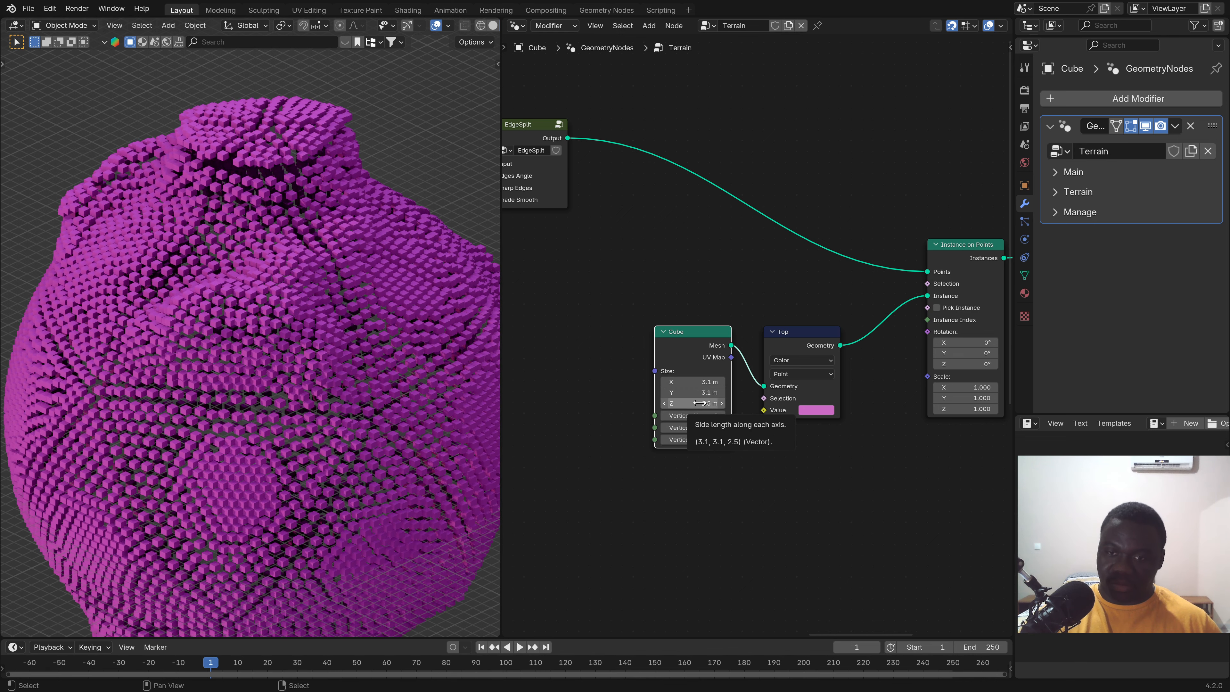
left_click(699, 403)
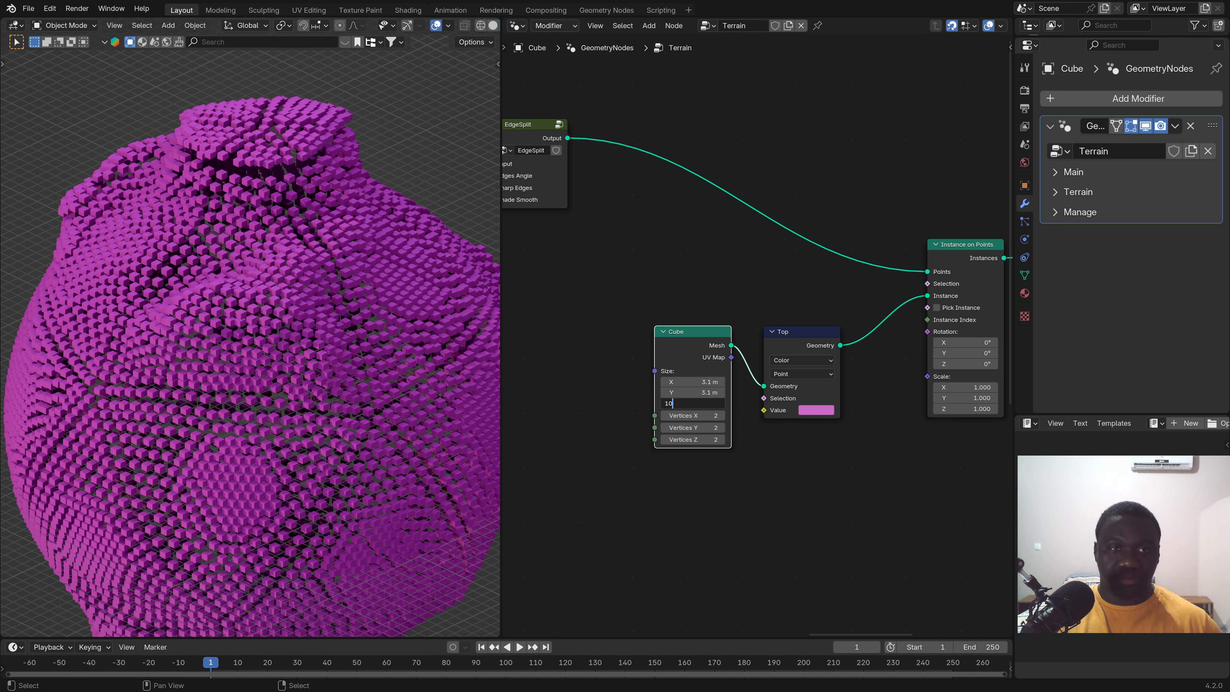
key("Escape")
Set the Cube node's X, Y and Z sizes all to 3 m.
left_click_drag(703, 402, 703, 382)
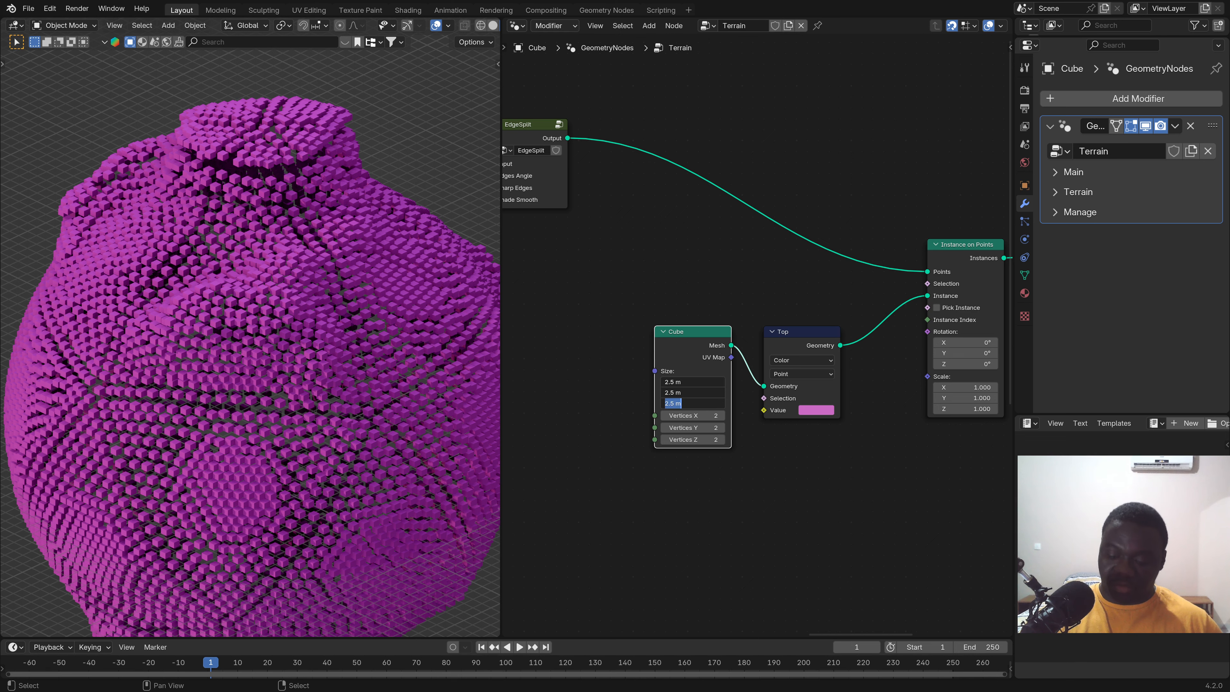
type("3")
key("Return")
scroll(324, 334, "down", 2)
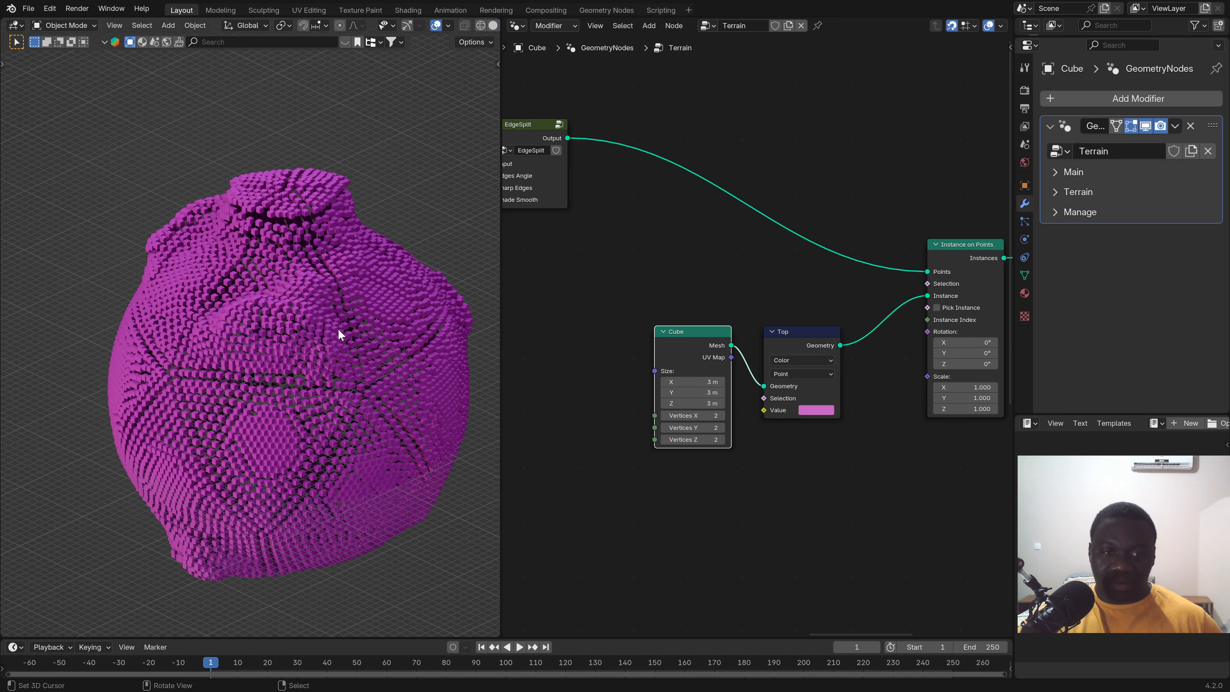
middle_click_drag(338, 329, 340, 338)
Add a Join Geometry node fed by the EdgeSplit output and place it between Instance on Points and Set Material.
middle_click_drag(957, 271, 921, 243)
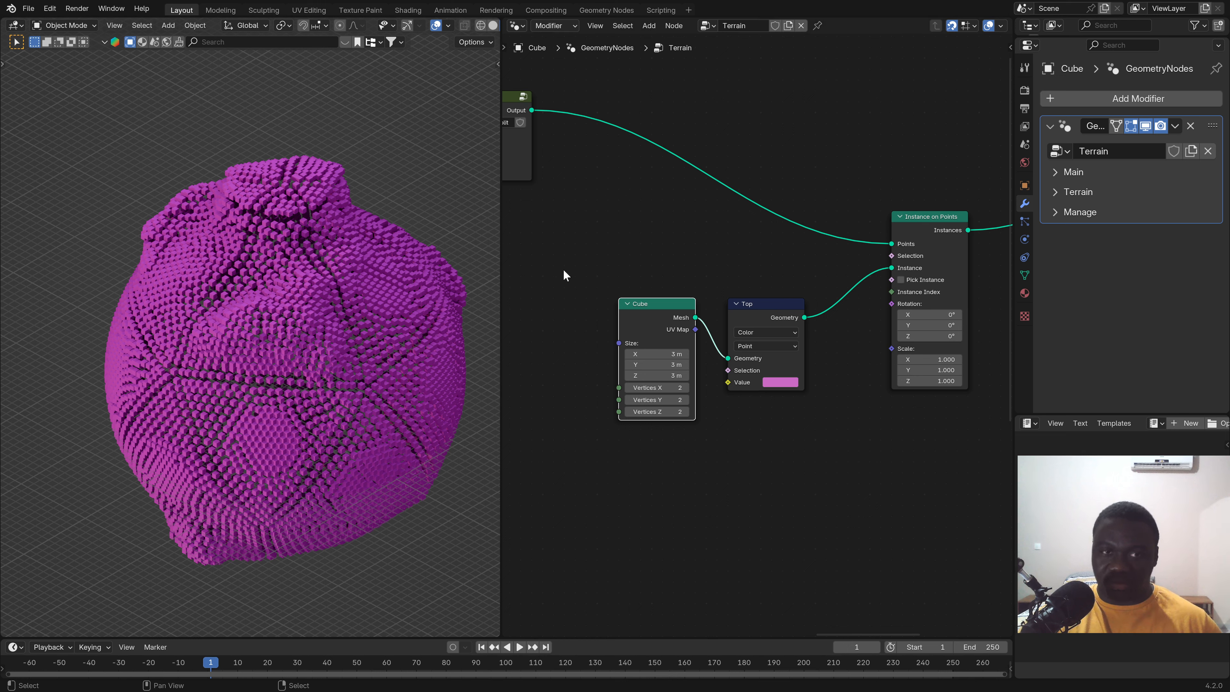
scroll(715, 330, "down", 1)
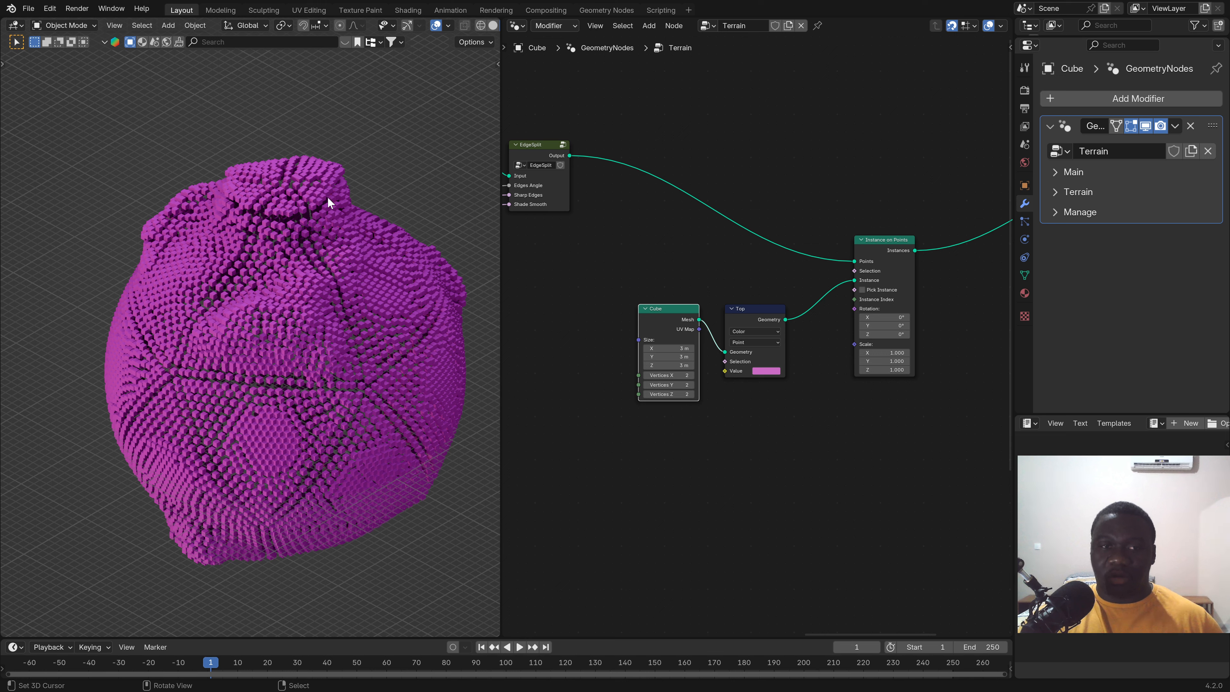
middle_click_drag(863, 242, 733, 334)
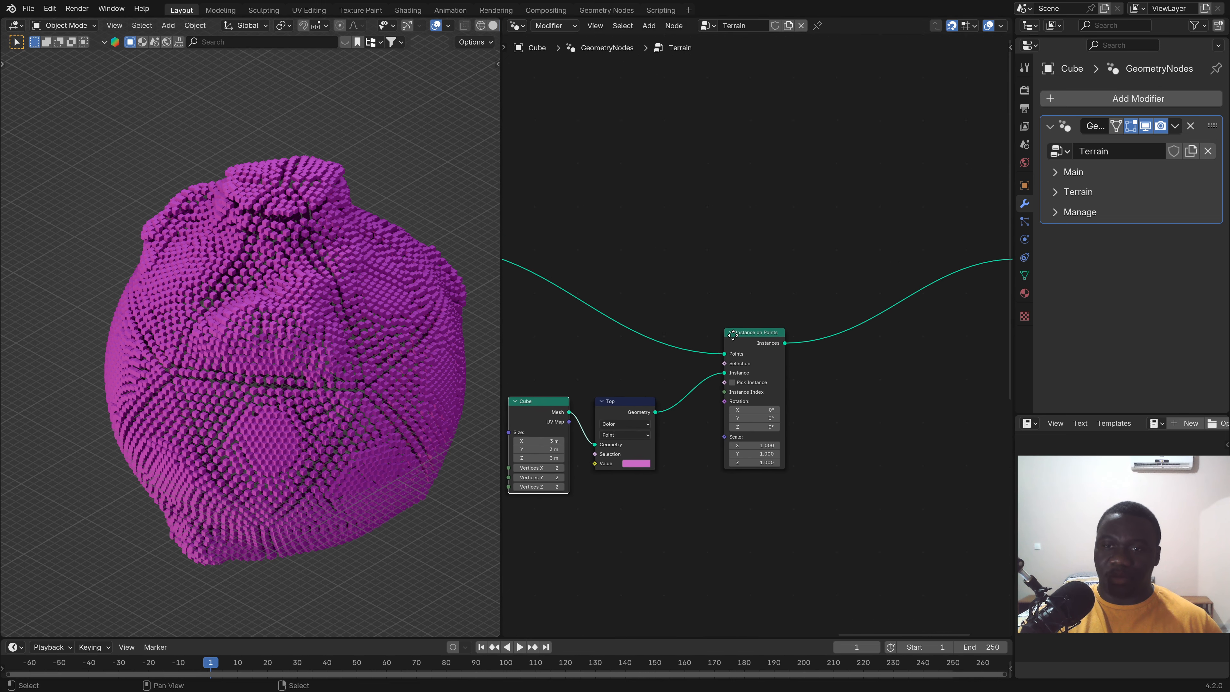
scroll(708, 328, "down", 4)
middle_click_drag(596, 299, 631, 334)
scroll(631, 334, "up", 3)
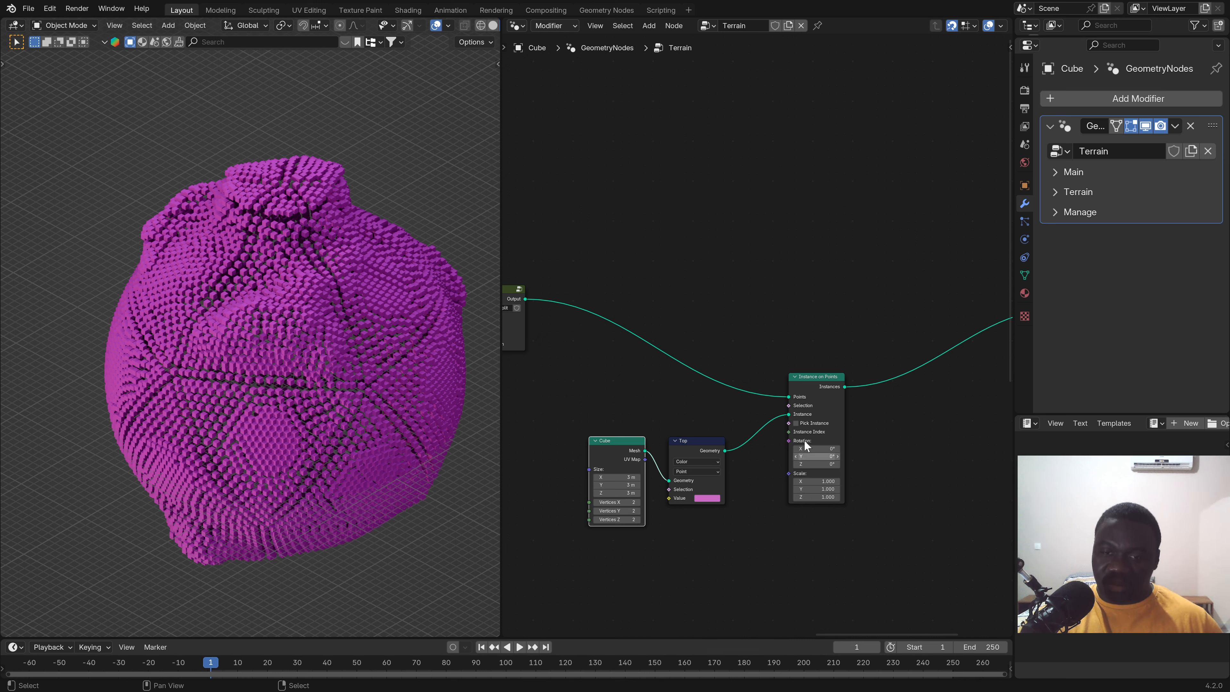
left_click_drag(525, 298, 922, 323)
left_click(961, 338)
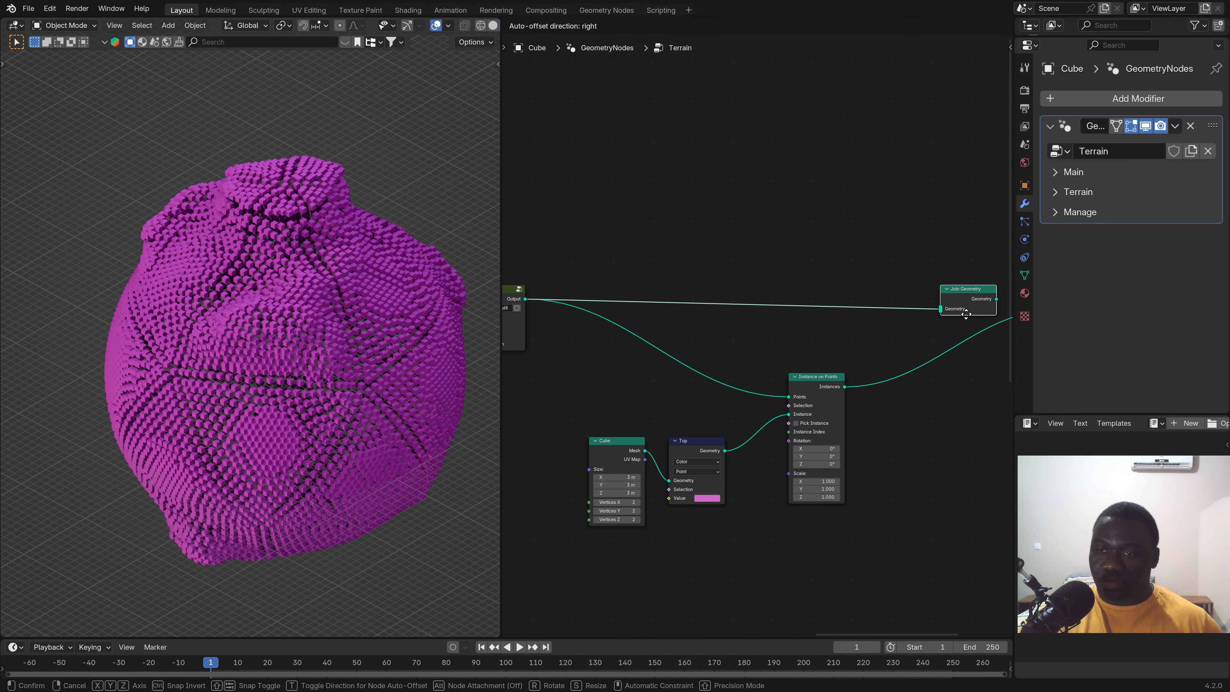
left_click(964, 314)
Connect the Instance on Points output into Join Geometry and link the joined geometry to the Set Material node.
middle_click_drag(900, 359, 837, 366)
scroll(838, 366, "up", 3)
left_click_drag(769, 401, 892, 307)
middle_click_drag(918, 337, 764, 358)
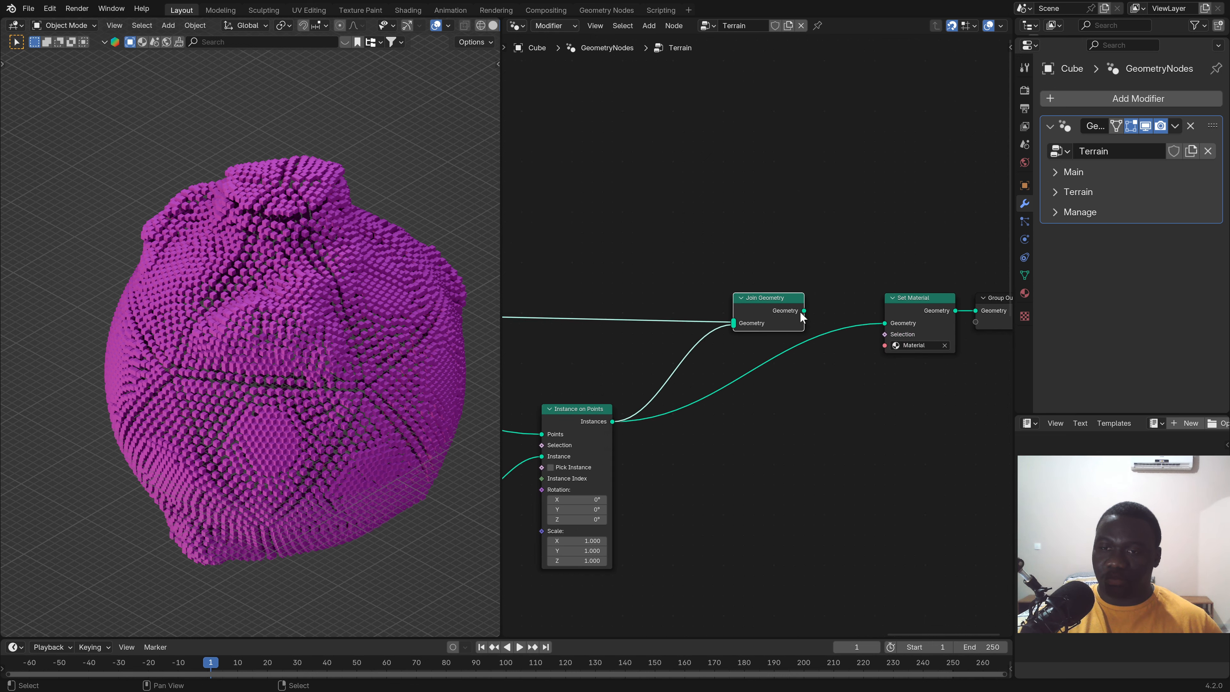
left_click_drag(805, 310, 884, 323)
middle_click_drag(675, 398, 849, 373)
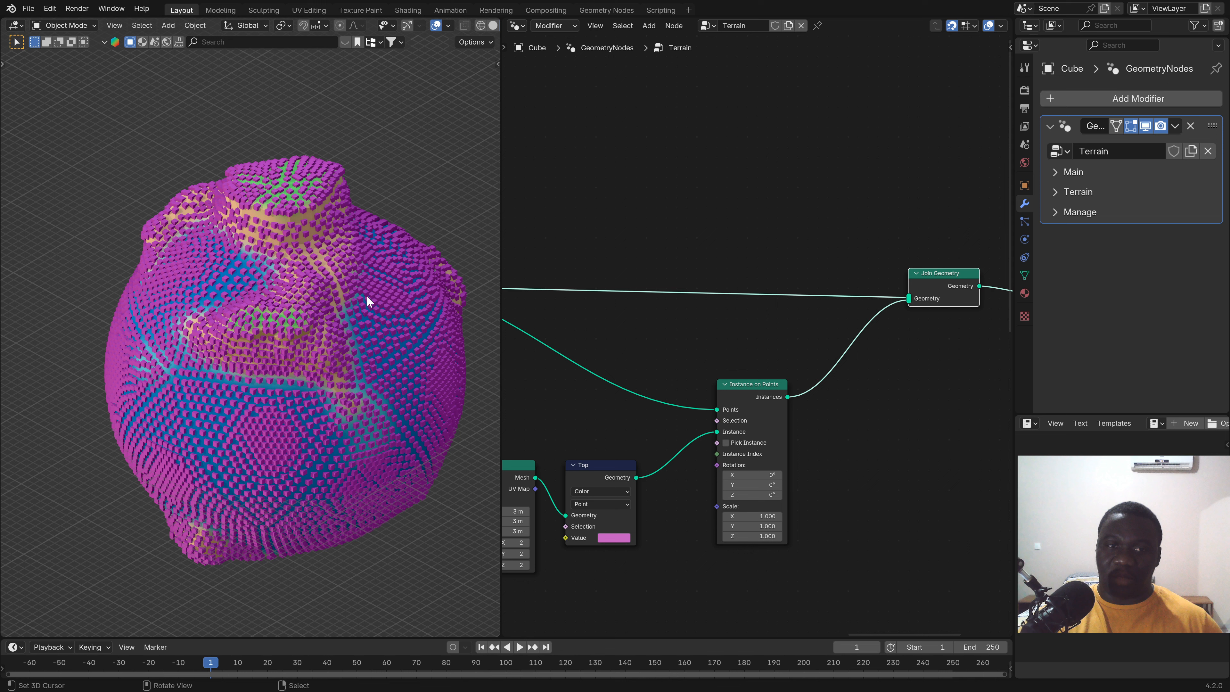
Mute and unmute the Join Geometry node to compare the planet with and without the cube instances.
scroll(668, 407, "down", 4)
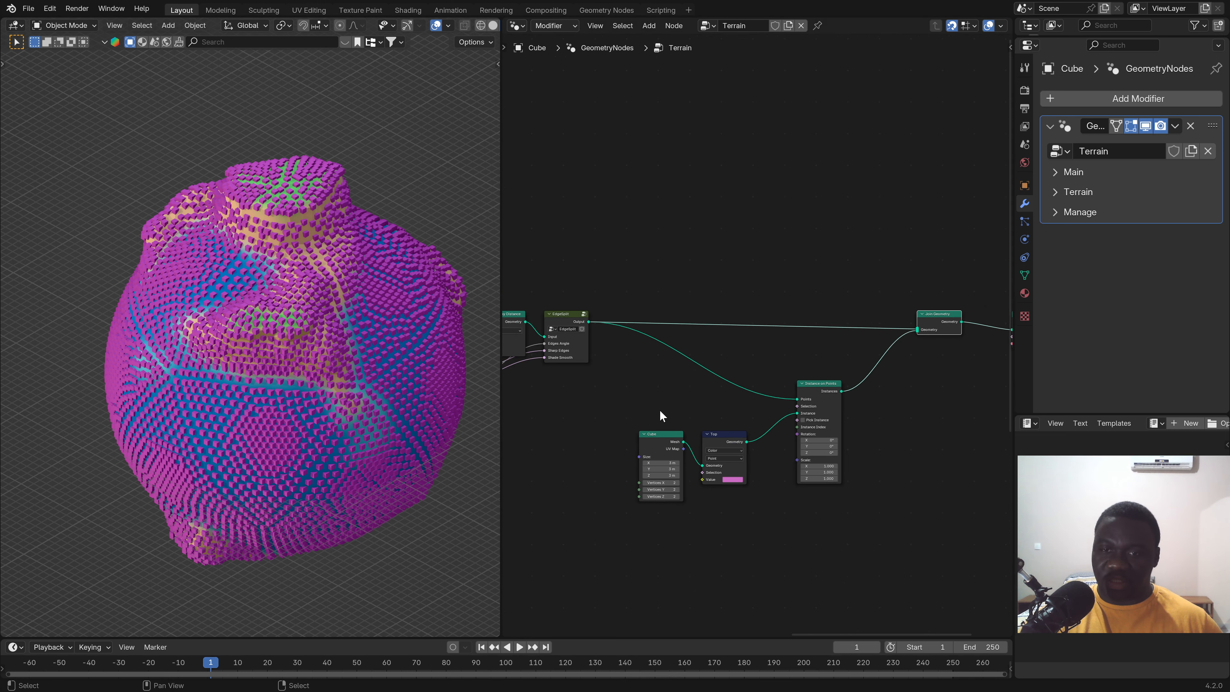
middle_click_drag(659, 410, 788, 372)
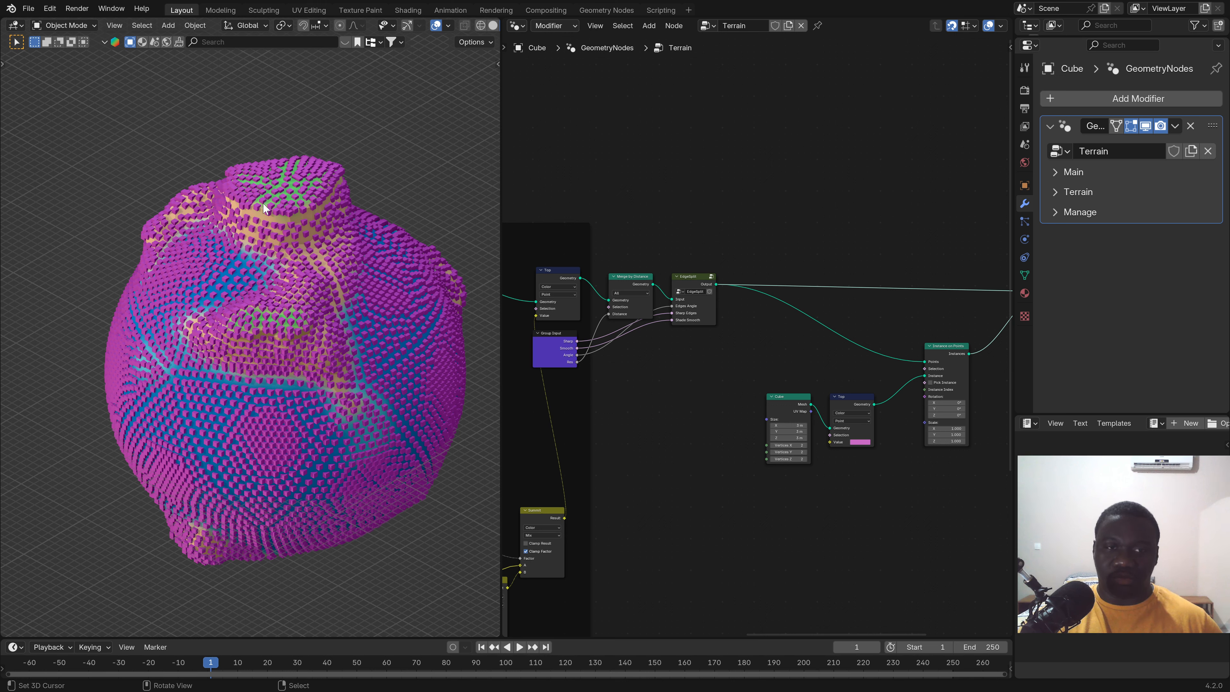
scroll(906, 342, "down", 1)
middle_click_drag(900, 340, 642, 357)
scroll(752, 362, "up", 3)
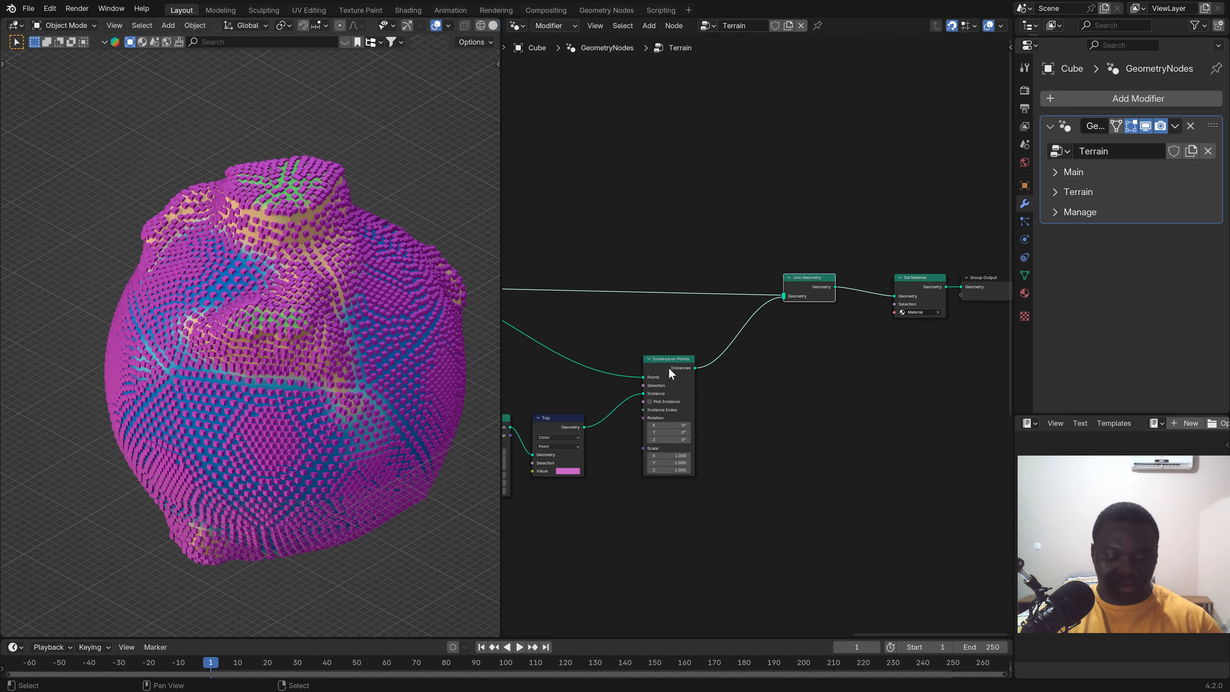
key("m")
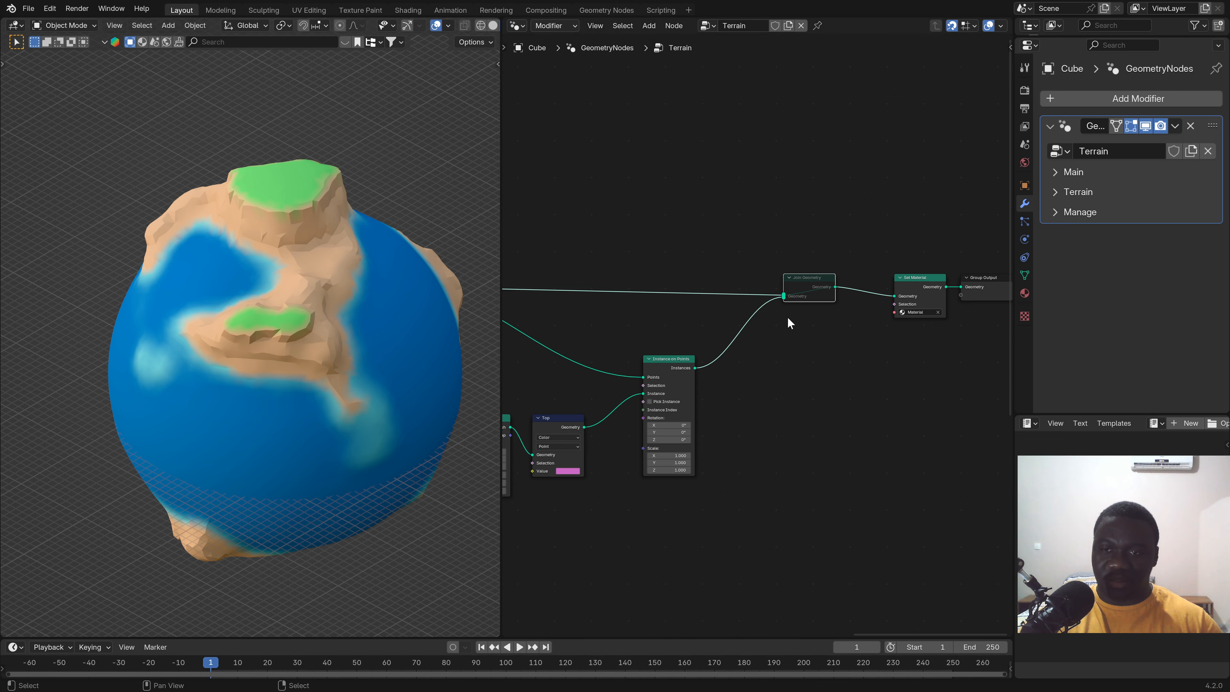
key("m")
Examine the Normal, Position, Multiply and Less Than nodes that drive the factor of the terrain's Summit colour mix.
scroll(674, 412, "down", 4)
middle_click_drag(568, 425, 889, 379)
scroll(673, 386, "up", 4)
middle_click_drag(673, 387, 848, 279)
scroll(847, 279, "down", 5)
middle_click_drag(681, 345, 731, 347)
scroll(731, 347, "up", 10)
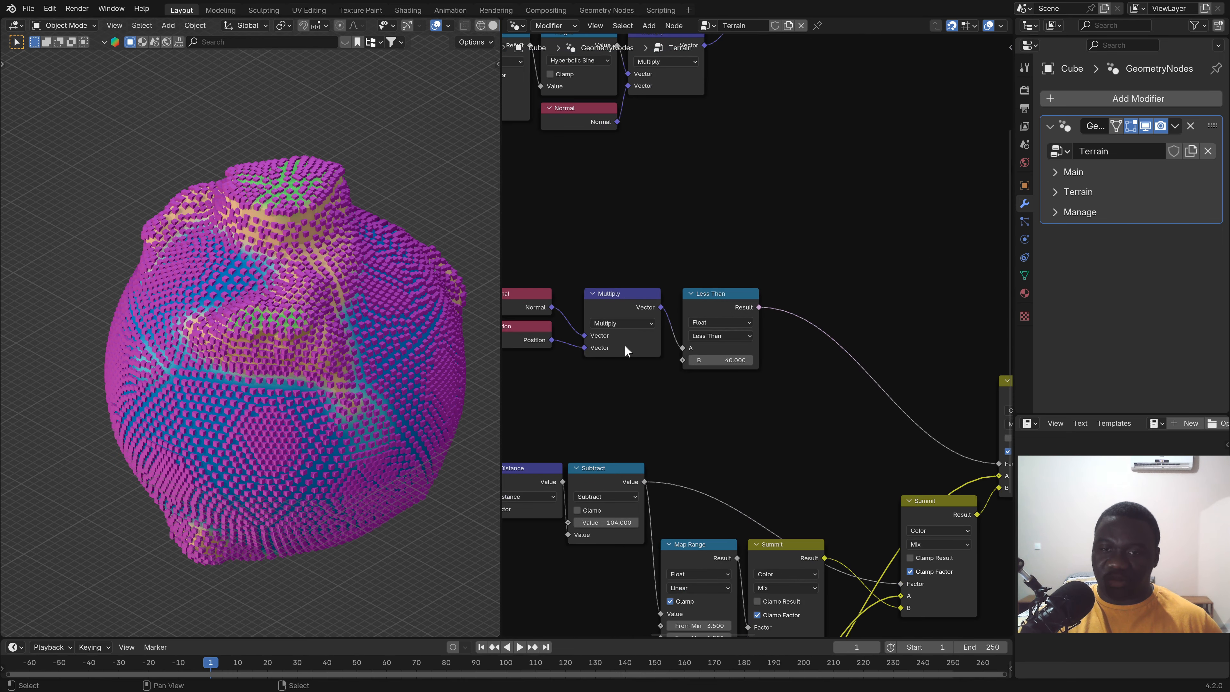
scroll(852, 320, "down", 3)
middle_click_drag(859, 322, 782, 329)
scroll(892, 298, "down", 1)
middle_click_drag(893, 295, 562, 333)
scroll(871, 278, "down", 4)
middle_click_drag(950, 267, 814, 302)
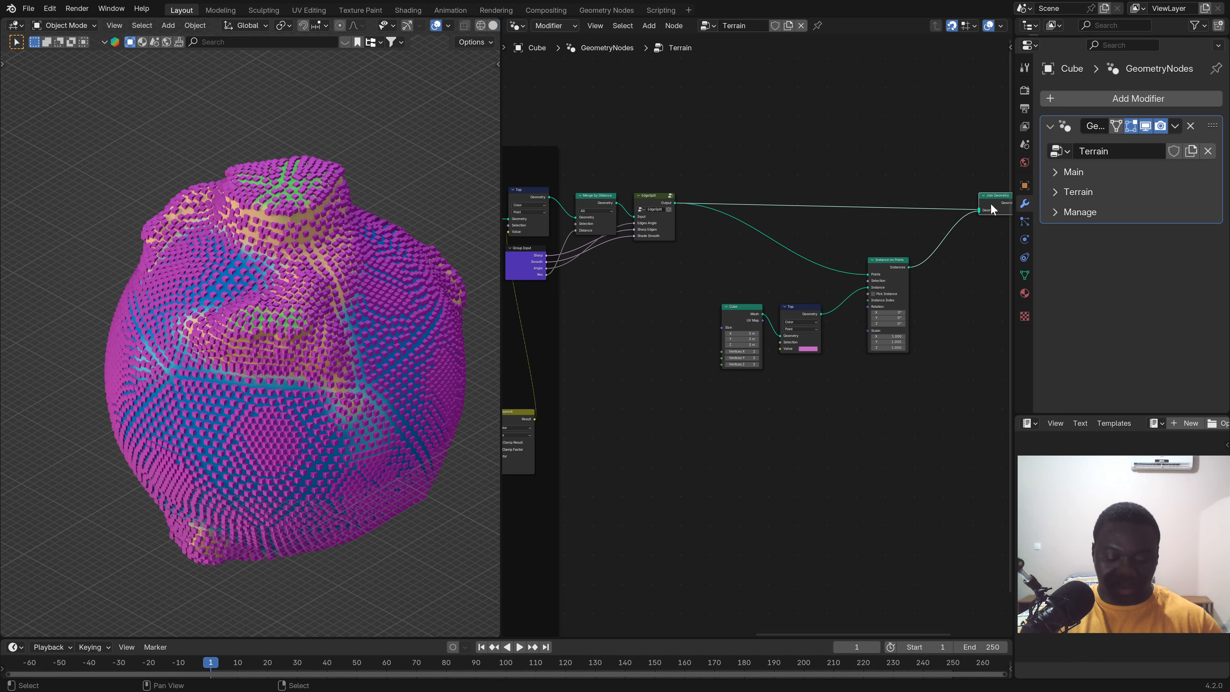
Mute the Join Geometry node and duplicate the Less Than node above the original, keeping its Multiply input linked.
key("m")
middle_click_drag(630, 330, 1041, 295)
scroll(766, 367, "up", 9)
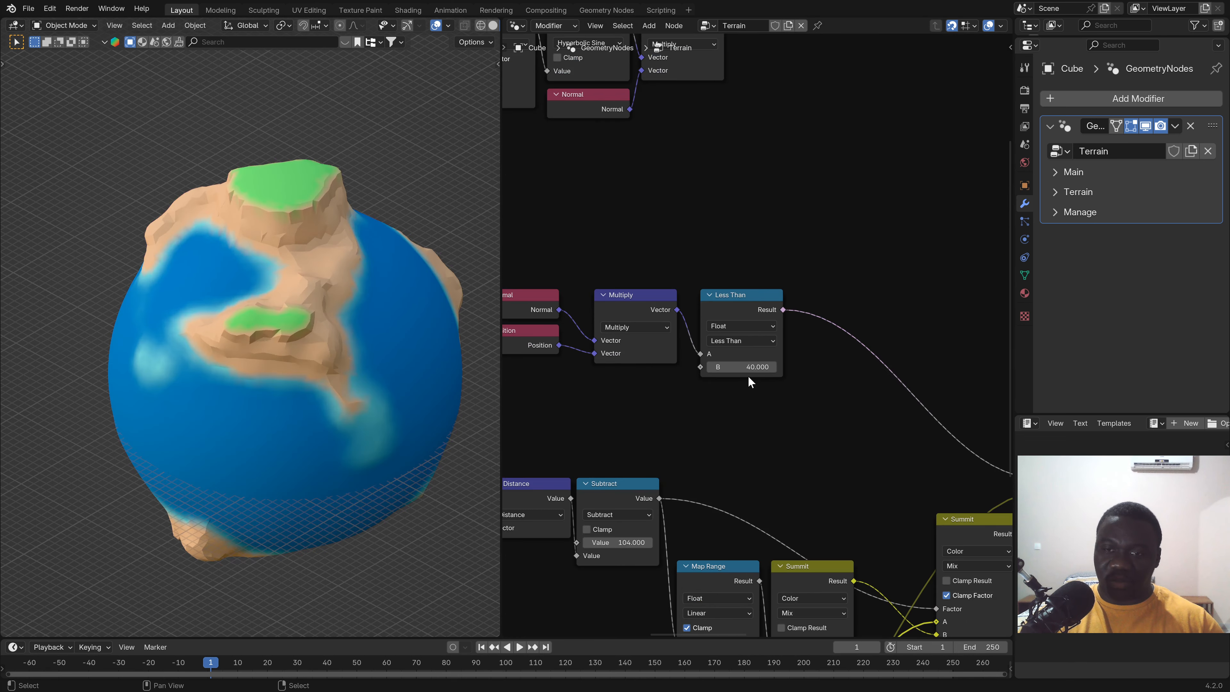
mouse_move(740, 367)
left_mouse_down()
mouse_move(718, 367)
mouse_move(755, 366)
left_mouse_up()
scroll(727, 354, "down", 2)
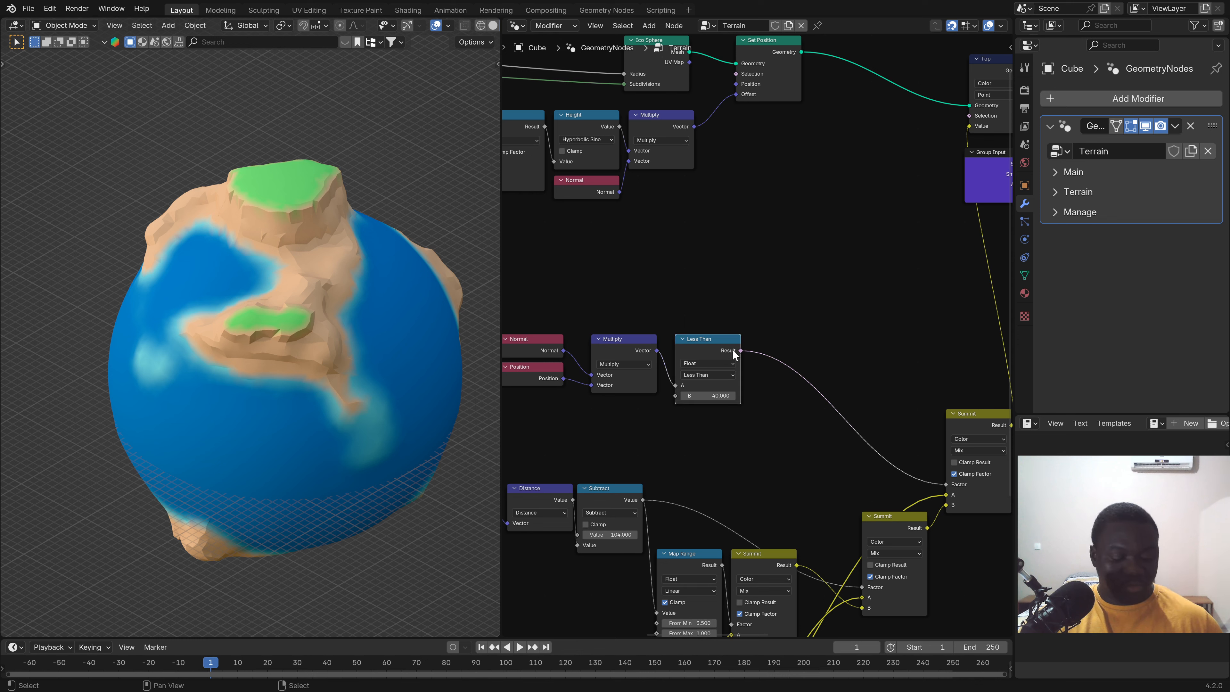
key("shift+d")
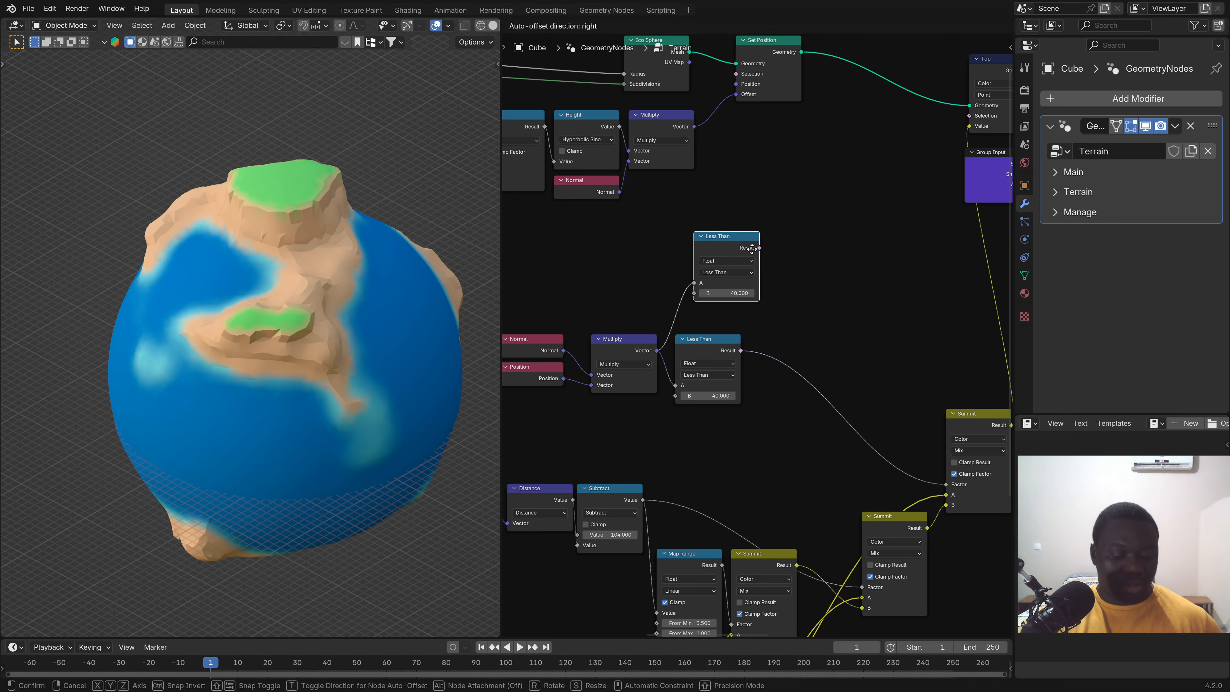
left_click(680, 314)
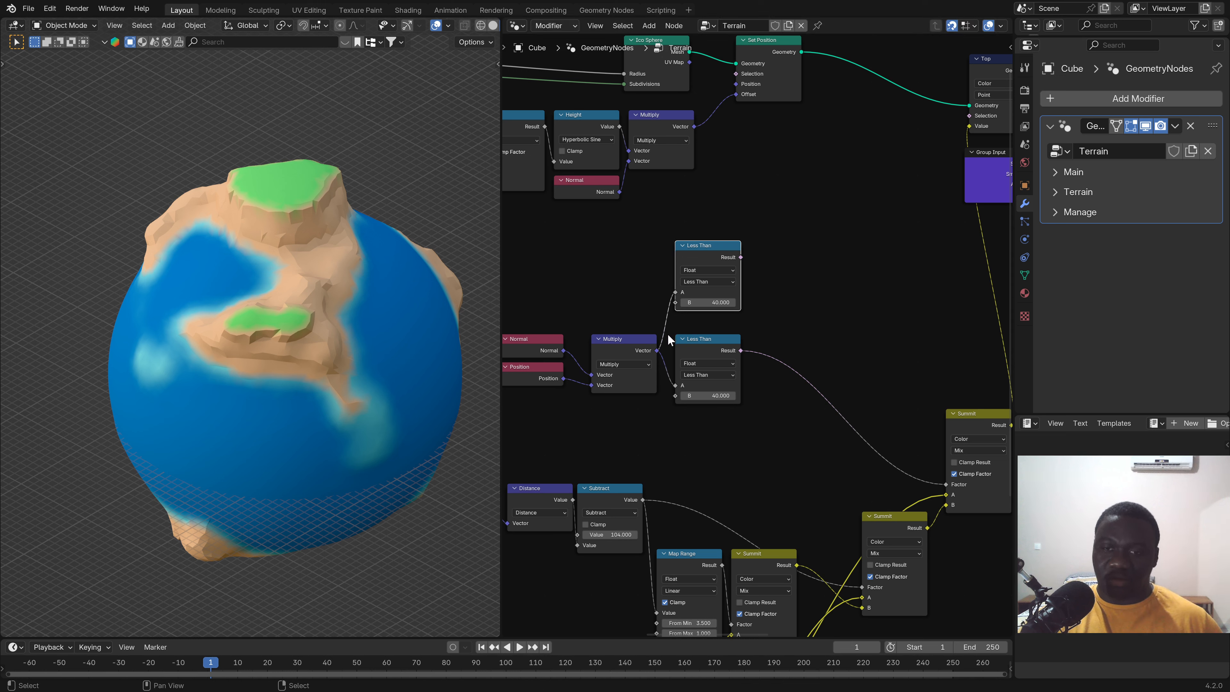
scroll(825, 368, "down", 1)
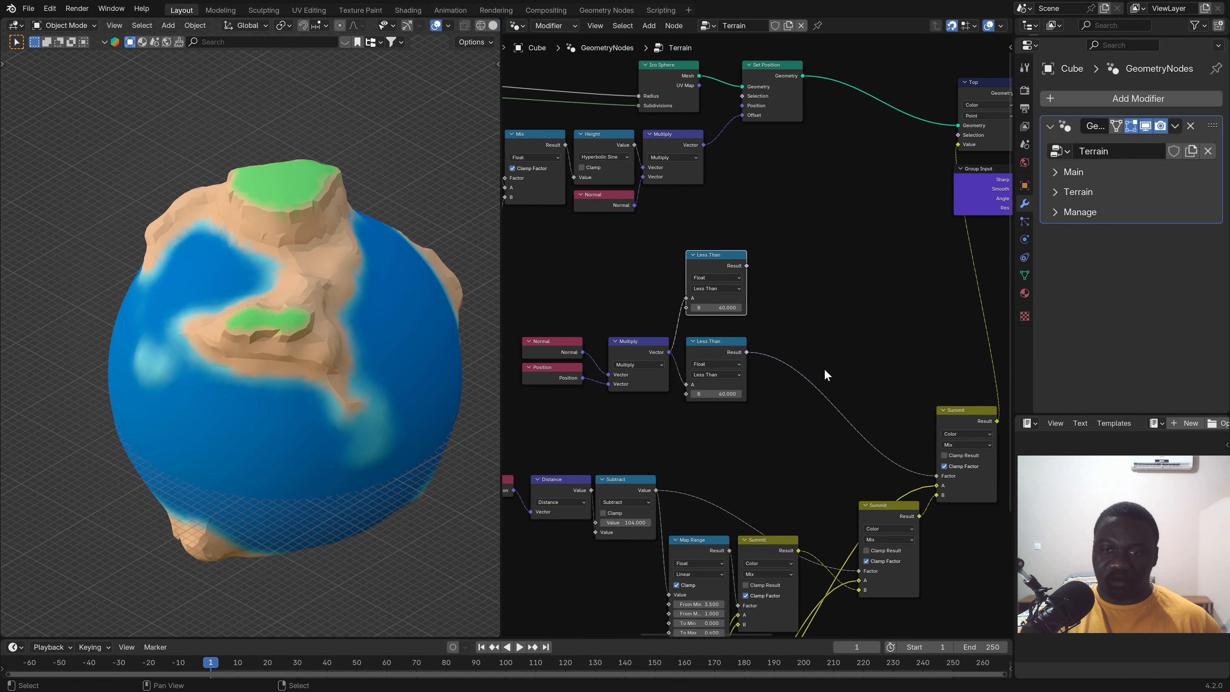
middle_click_drag(825, 368, 692, 373)
scroll(699, 343, "down", 3)
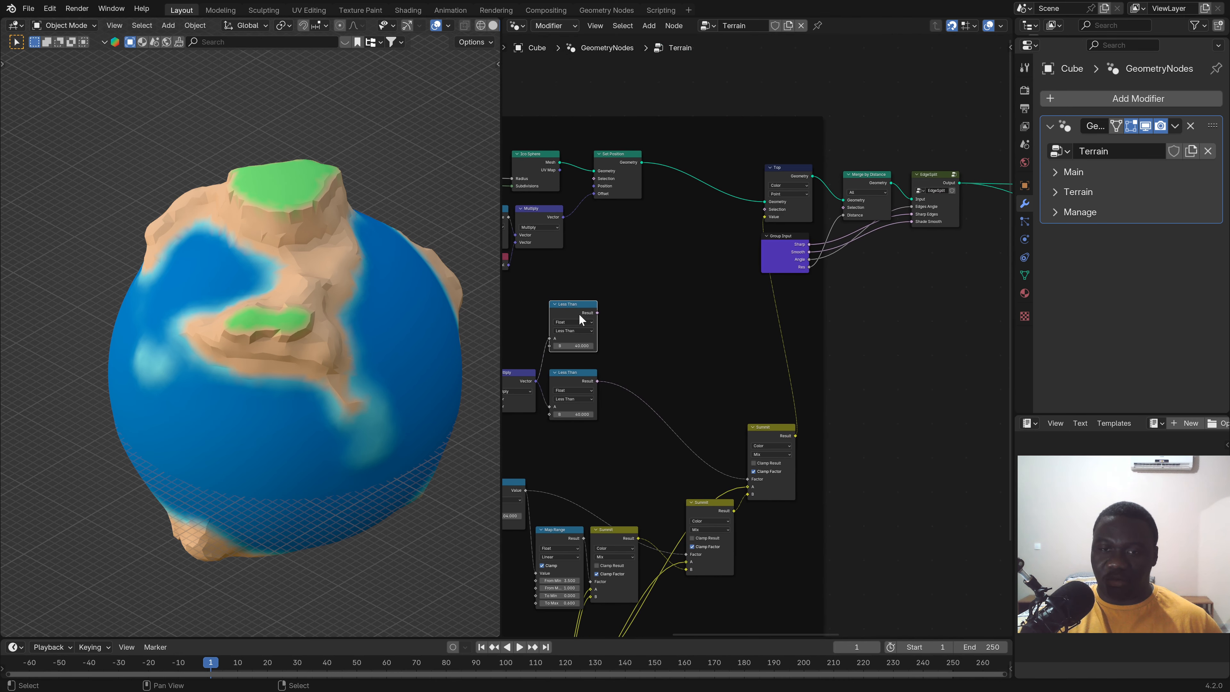
left_click_drag(599, 314, 670, 291)
right_click(669, 291)
mouse_move(870, 275)
middle_mouse_down()
mouse_move(663, 365)
mouse_move(865, 277)
middle_mouse_up()
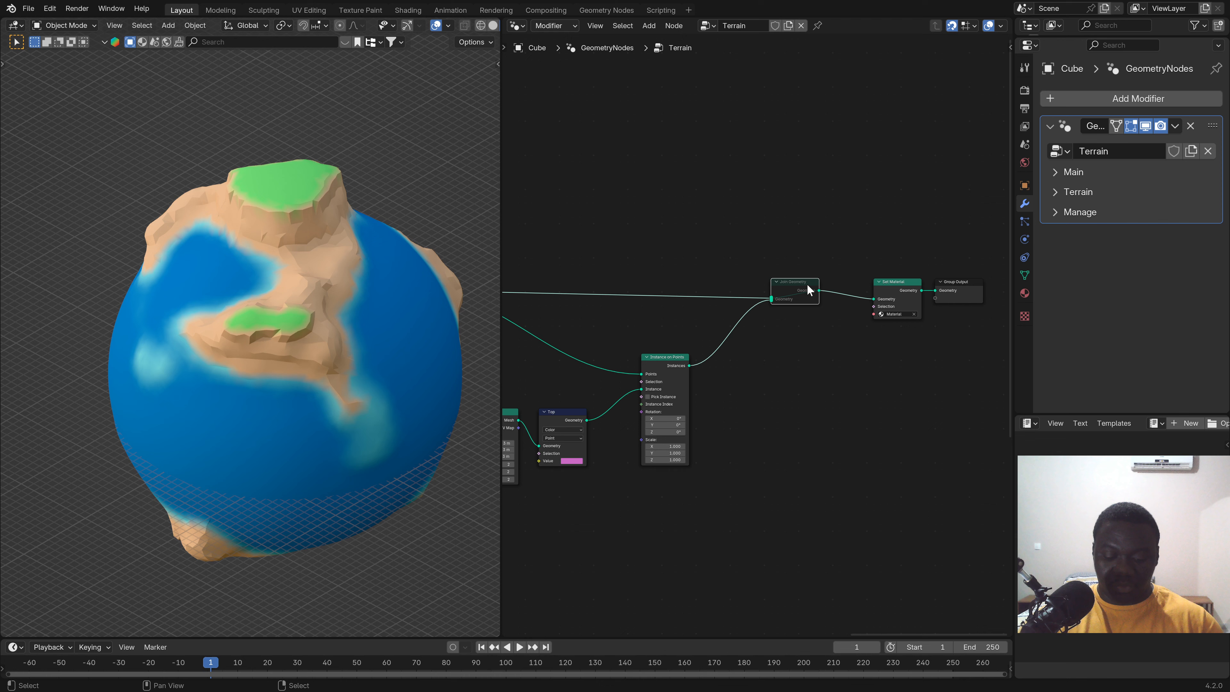
Unmute the Join Geometry node and connect the copied Less Than result to the Selection input of Instance on Points.
key("m")
scroll(743, 338, "down", 2)
middle_click_drag(649, 370, 1010, 297)
middle_click_drag(502, 296, 587, 285)
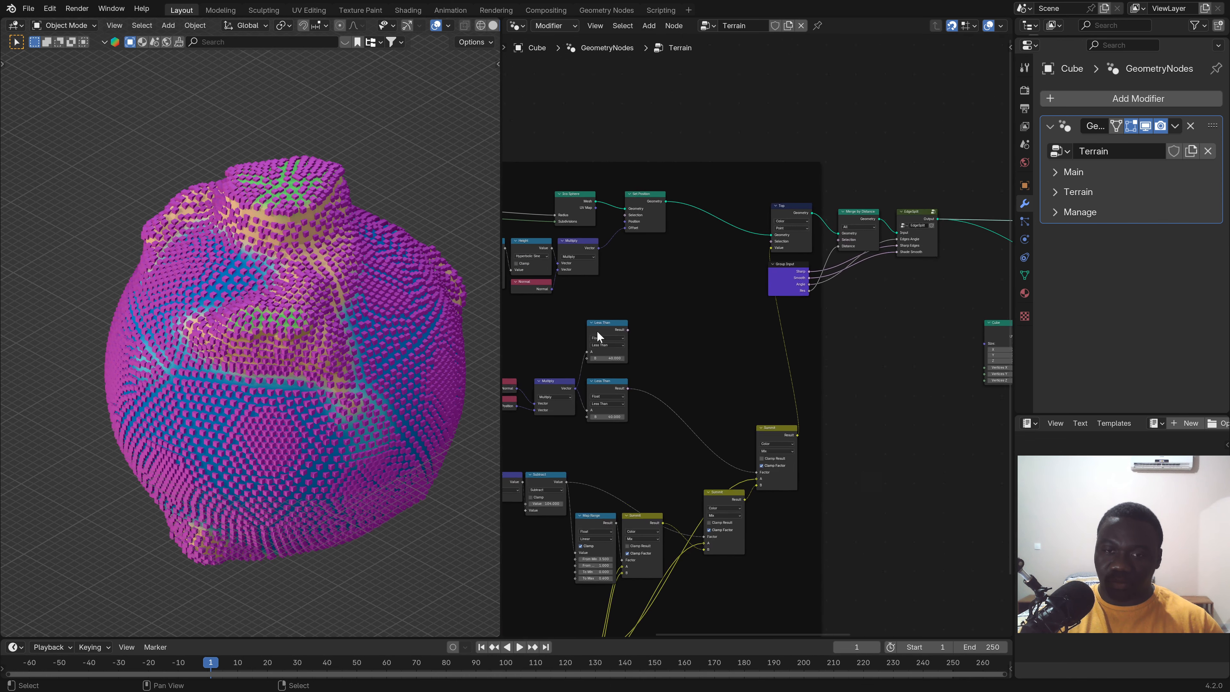
left_click_drag(628, 330, 879, 288)
scroll(579, 378, "down", 1)
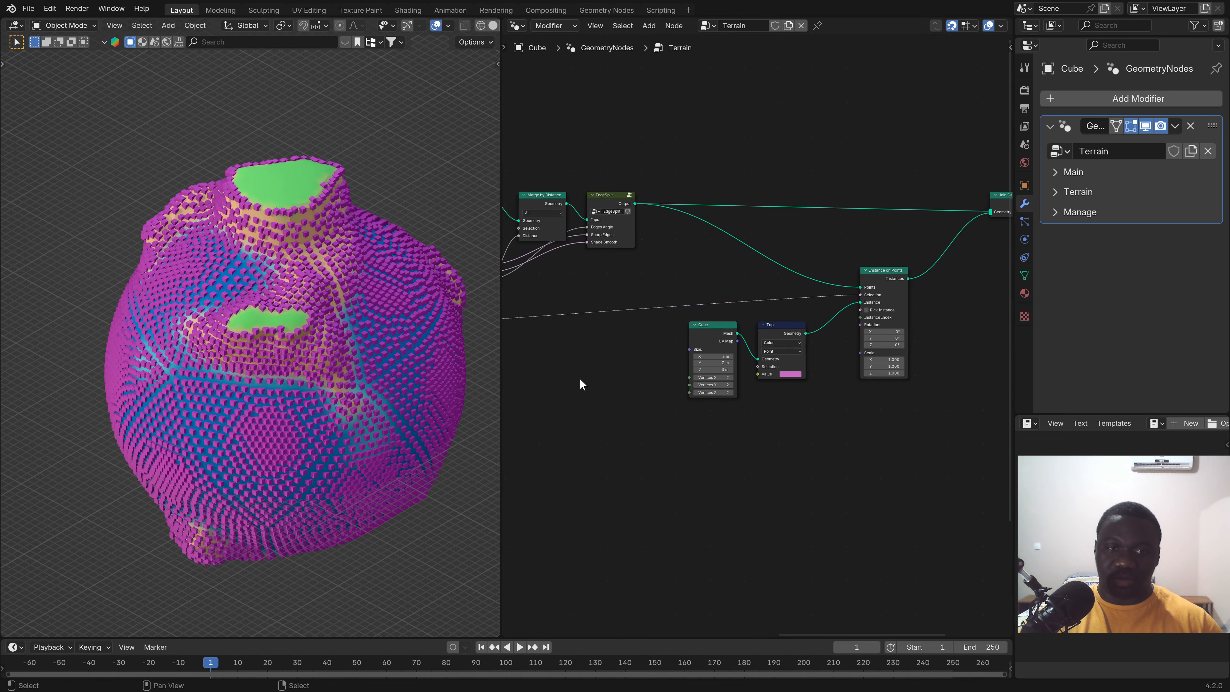
Change the copied comparison node's operation to Greater Than.
scroll(580, 384, "down", 3)
scroll(651, 344, "up", 6)
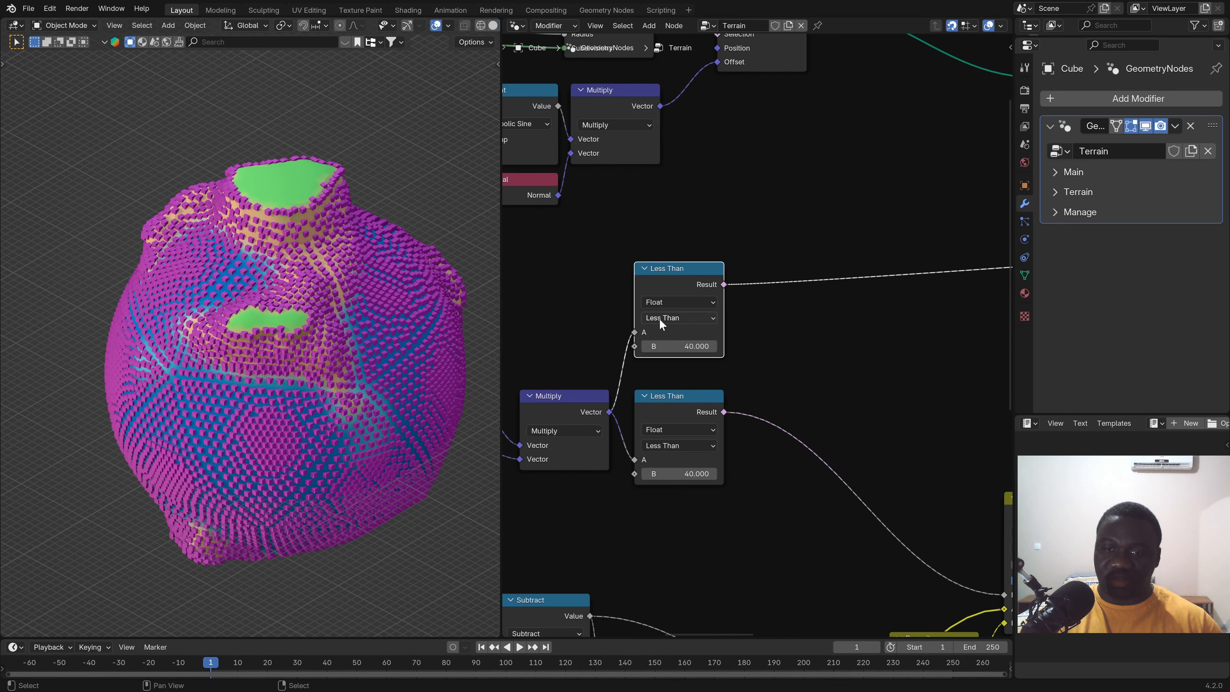
left_click(662, 318)
left_click(674, 375)
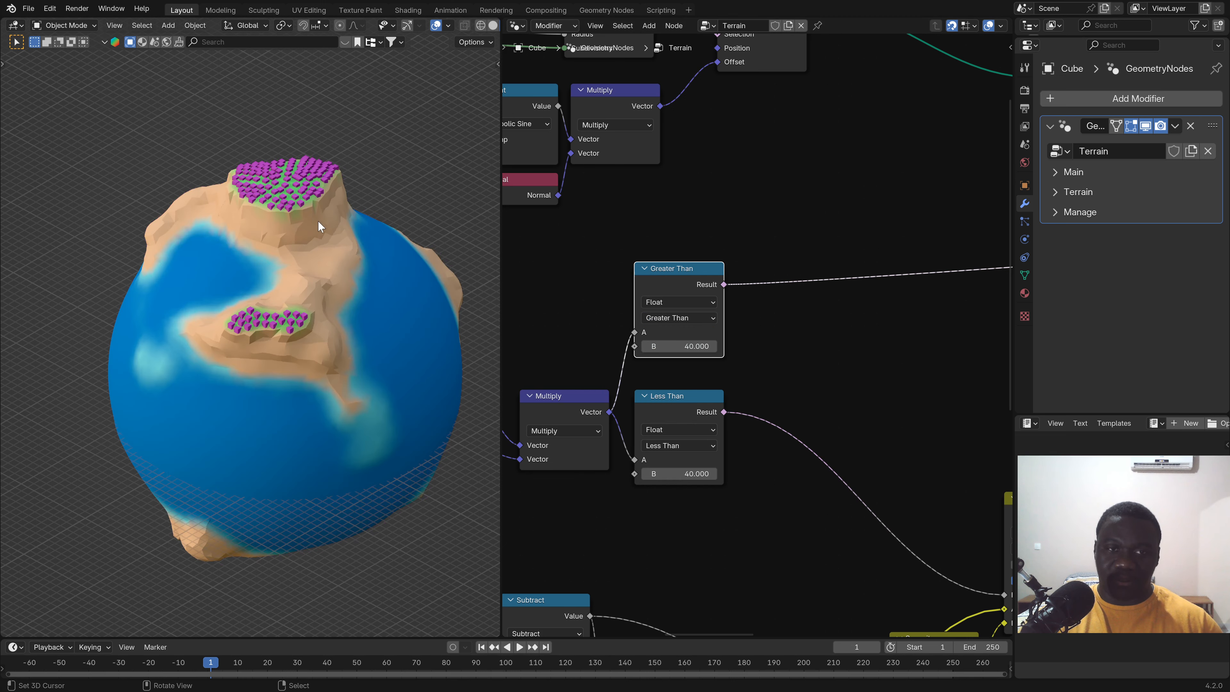
Add a Value node and connect it to the B inputs of both the Greater Than and Less Than nodes.
scroll(843, 381, "down", 4)
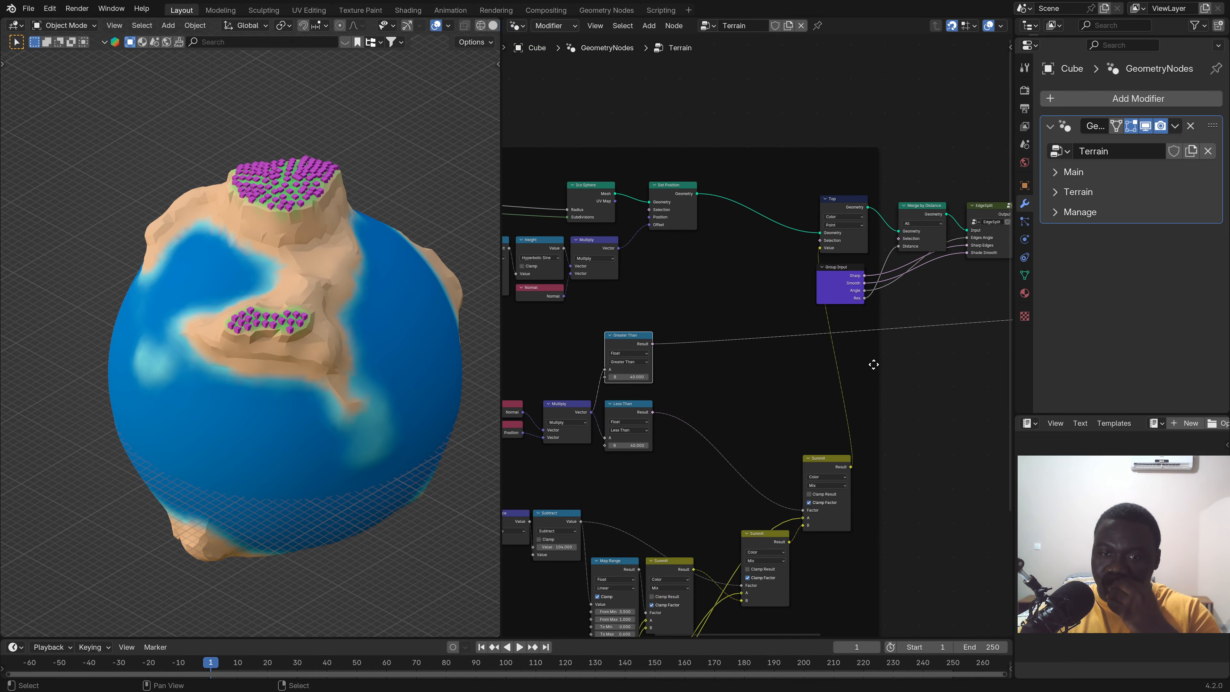
middle_click_drag(874, 364, 947, 375)
scroll(711, 376, "up", 6)
middle_click_drag(708, 454, 788, 395)
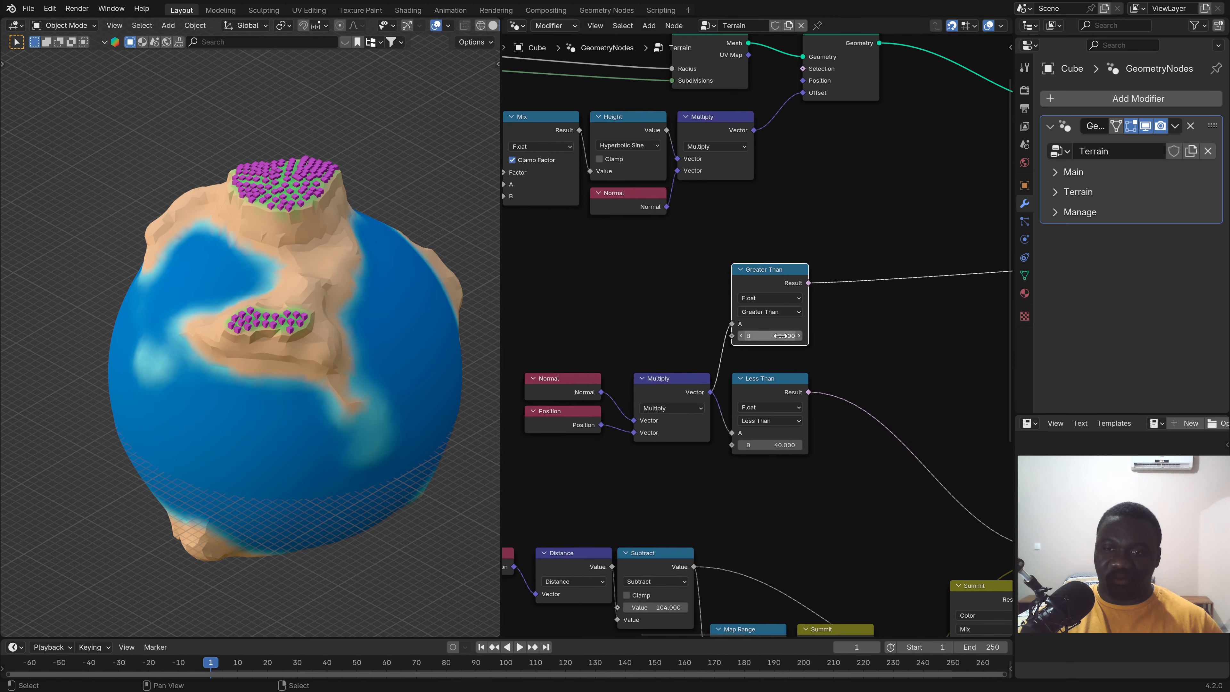
left_click_drag(732, 335, 649, 273)
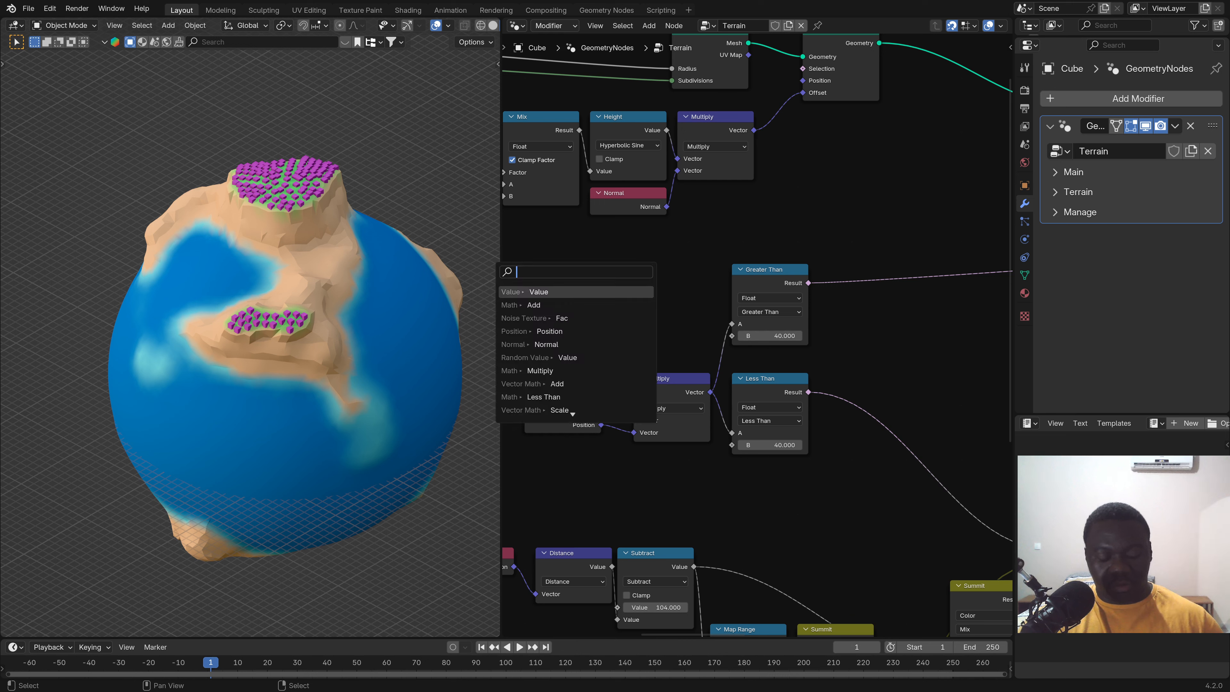
type("val")
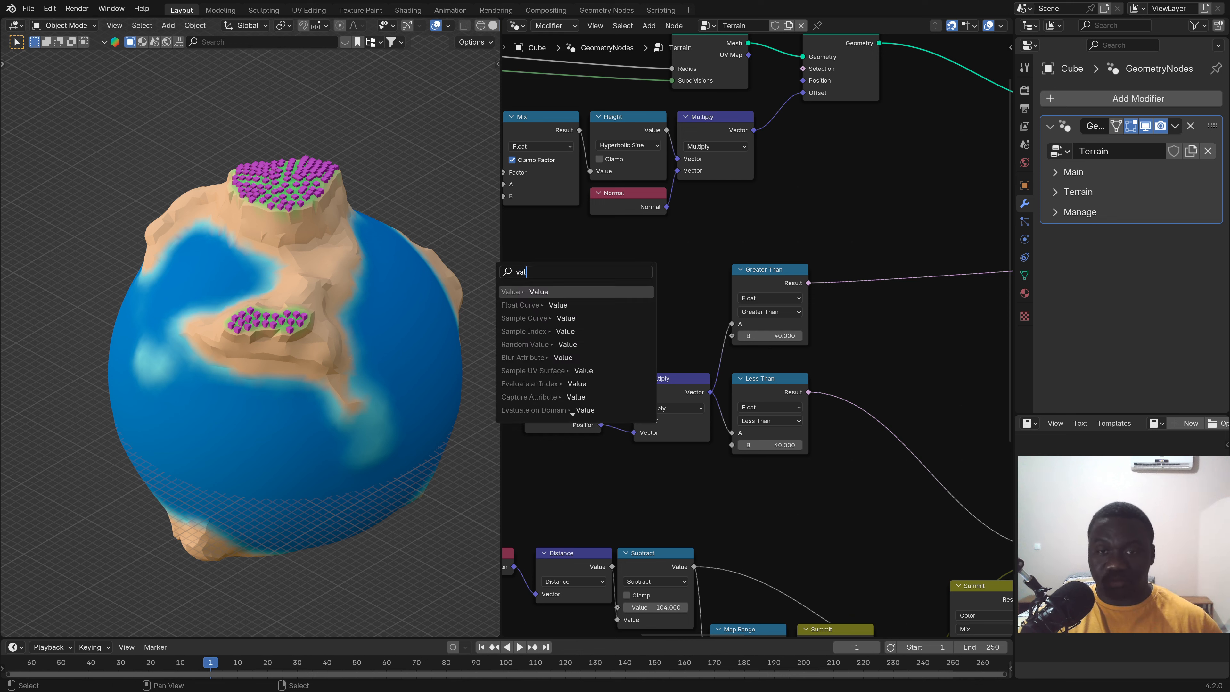
key("Return")
left_click(668, 298)
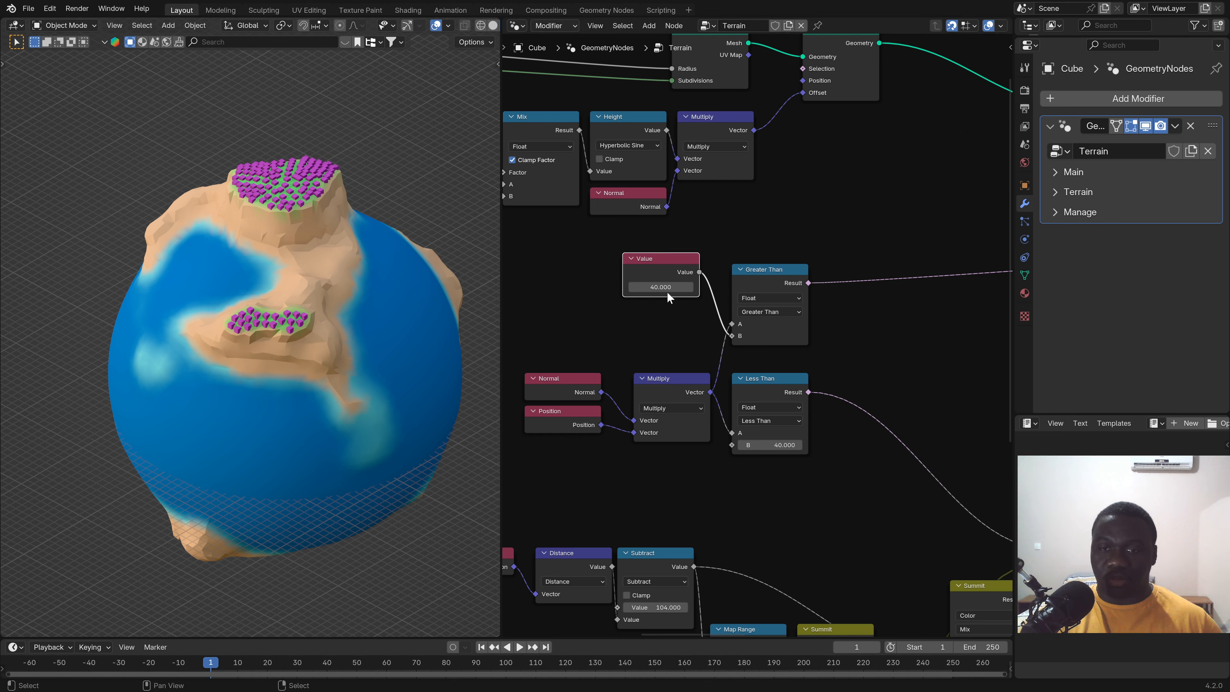
left_click_drag(731, 335, 732, 336)
left_click_drag(699, 272, 732, 445)
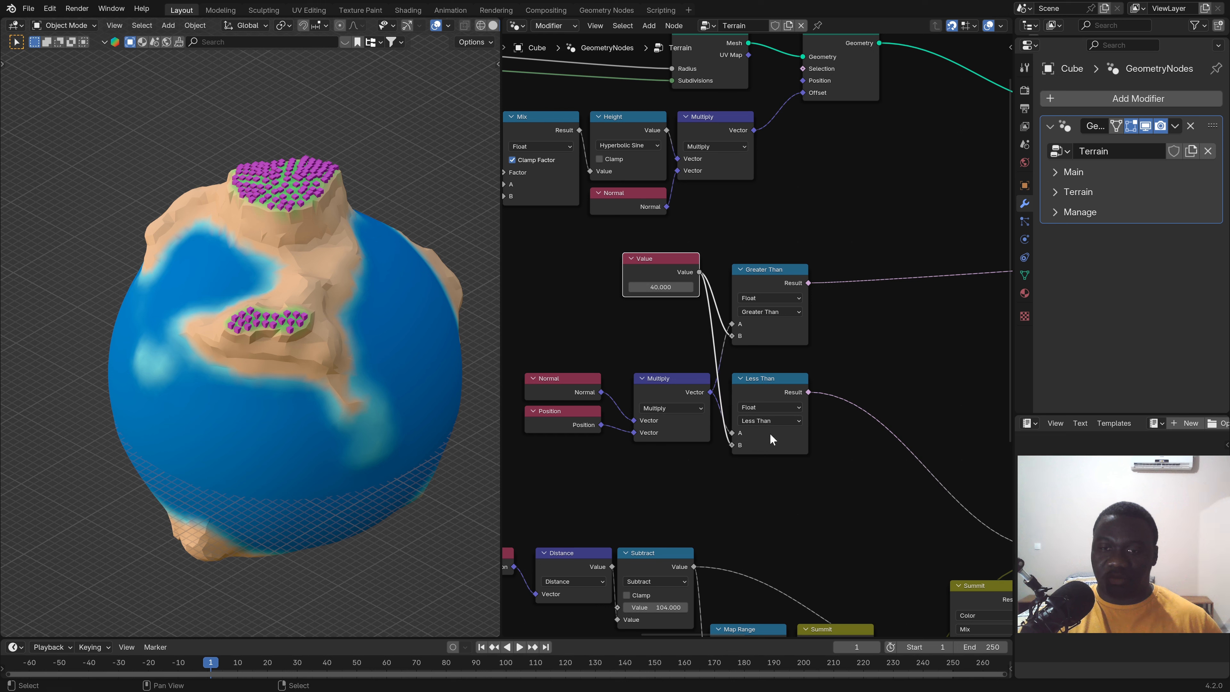
Try changing the shared Value node's number to test its effect on the green areas and cubes.
mouse_move(660, 287)
left_mouse_down()
mouse_move(678, 287)
mouse_move(642, 287)
left_mouse_up()
right_click(661, 286)
middle_click_drag(267, 339, 265, 339)
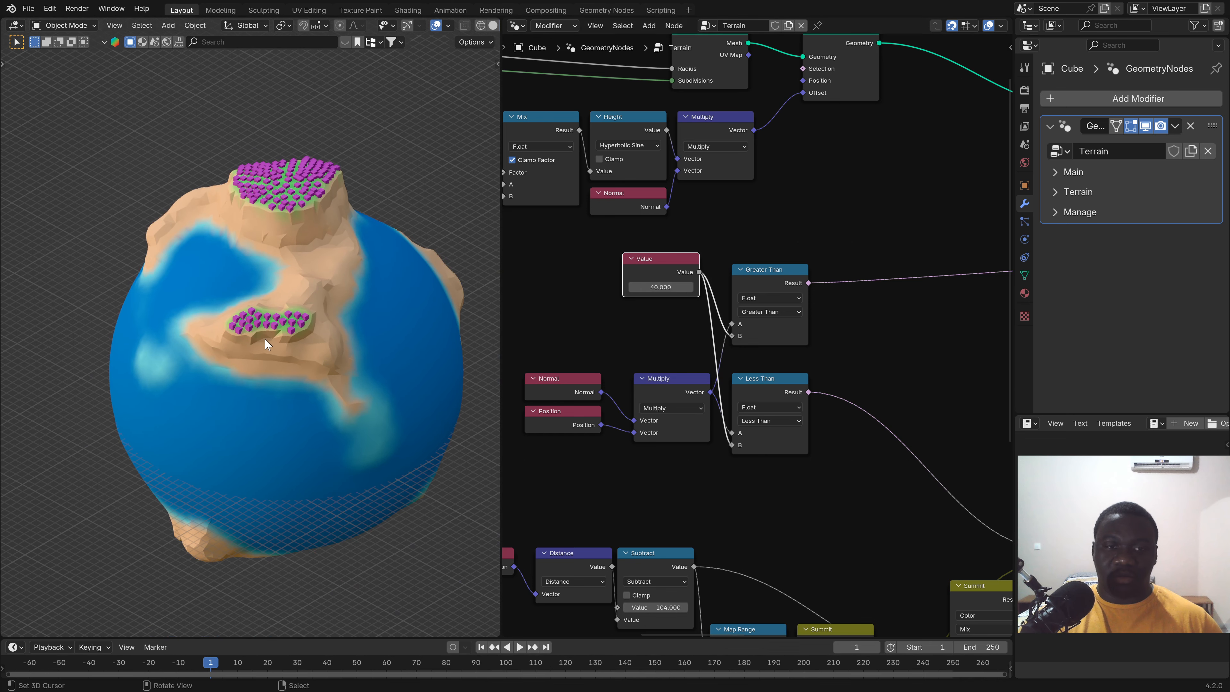
Widen the 3D viewport and examine how the cube instances sit on the planet's green summit areas.
scroll(813, 347, "down", 3)
middle_click_drag(890, 366, 746, 346)
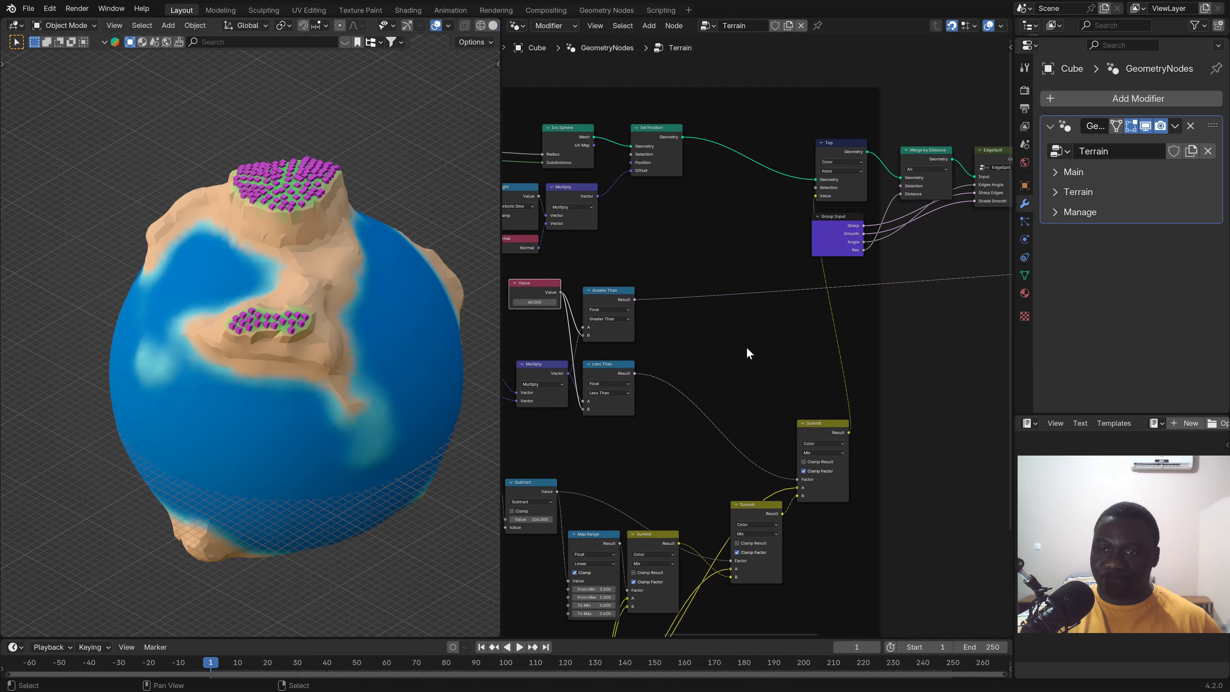
middle_click_drag(829, 325, 535, 321)
middle_click_drag(1004, 325, 903, 339)
scroll(489, 319, "up", 5)
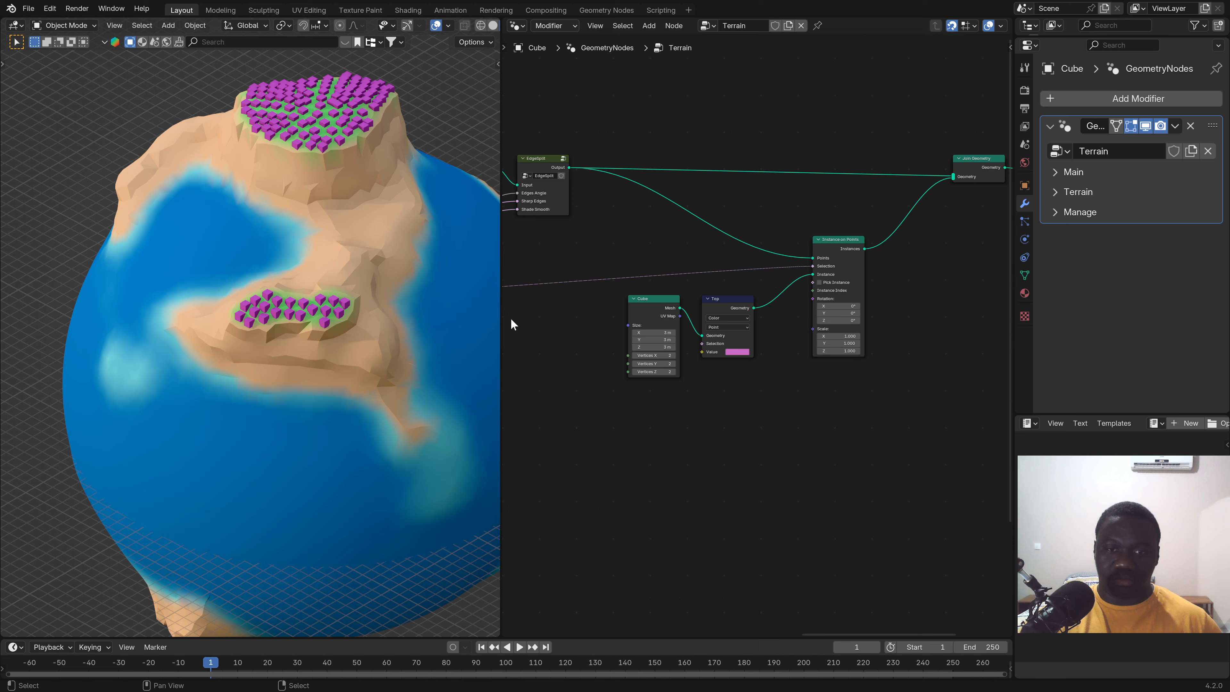
left_click_drag(502, 321, 626, 324)
scroll(483, 308, "down", 3)
middle_click_drag(483, 307, 440, 383)
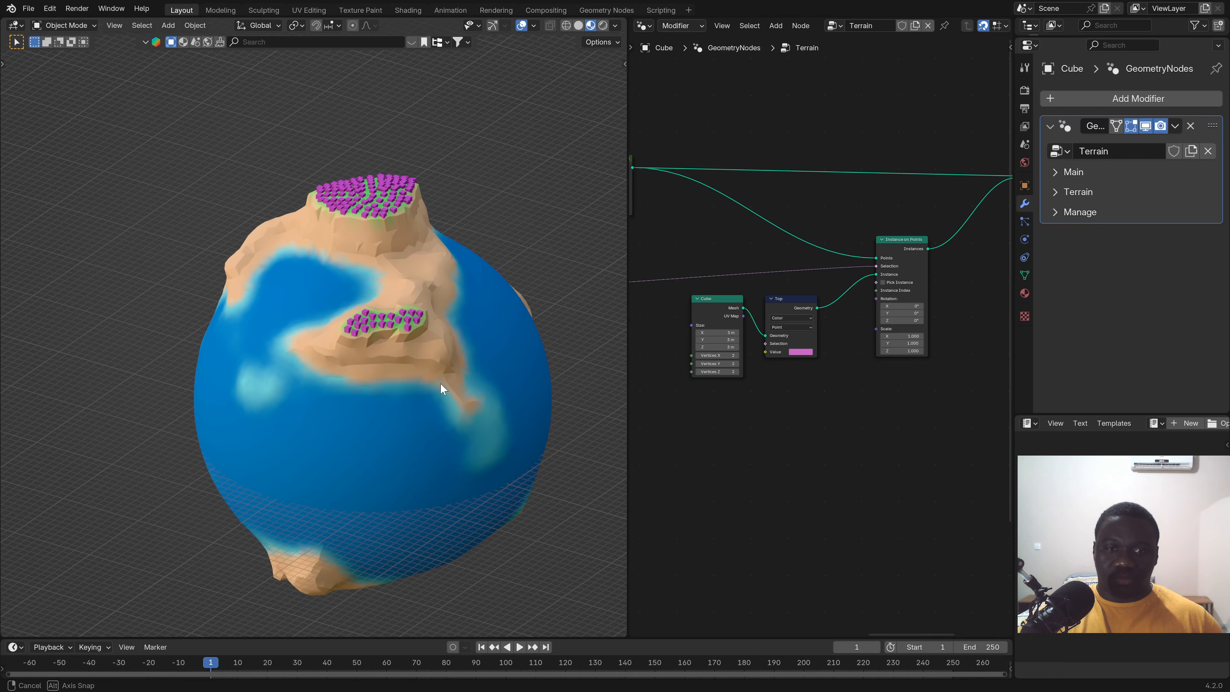
scroll(407, 333, "up", 3)
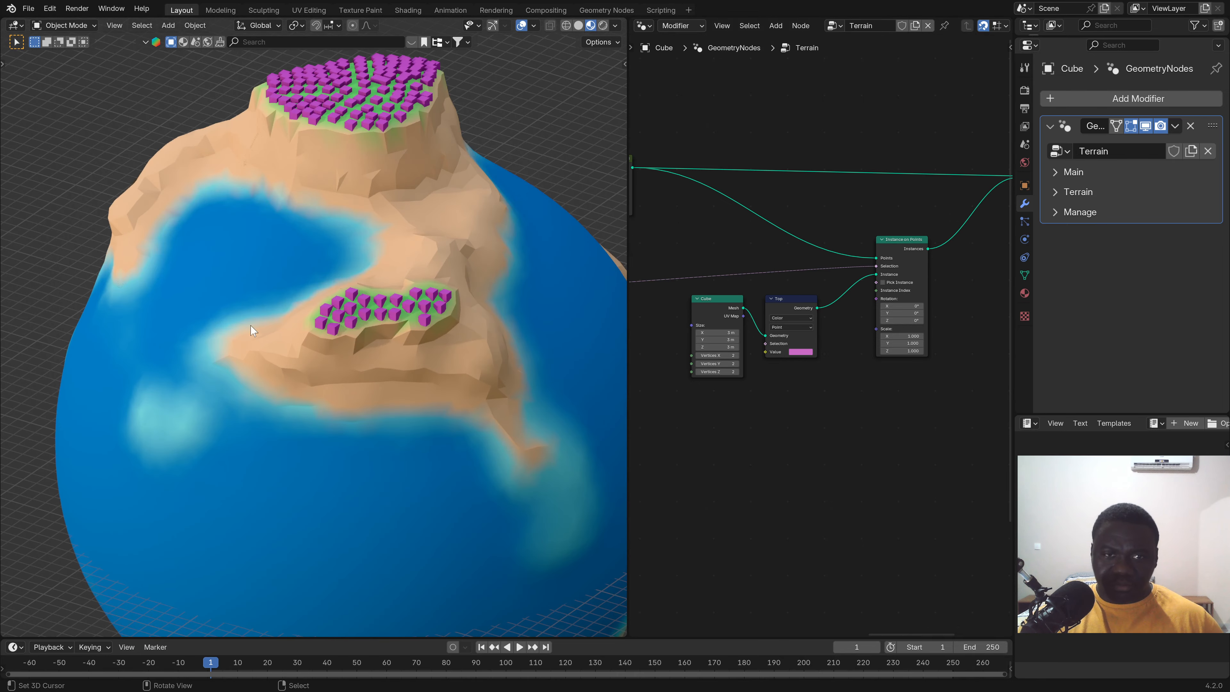
middle_click_drag(417, 252, 386, 402)
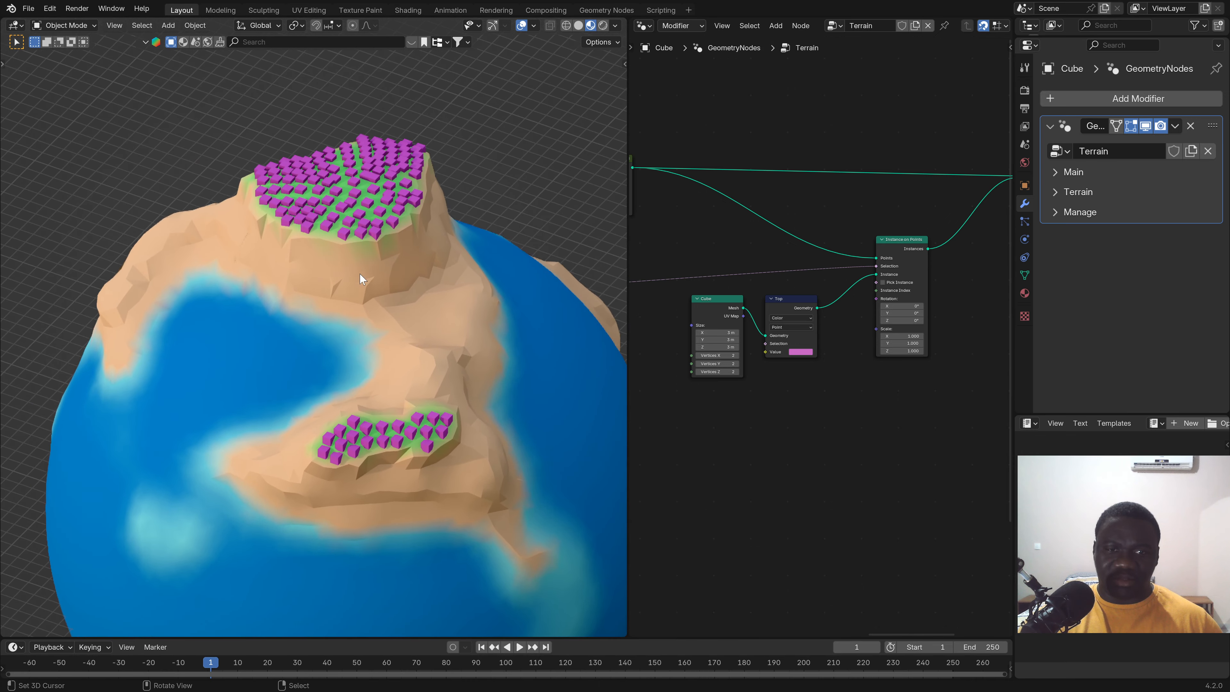
scroll(386, 403, "up", 3)
scroll(452, 449, "down", 3)
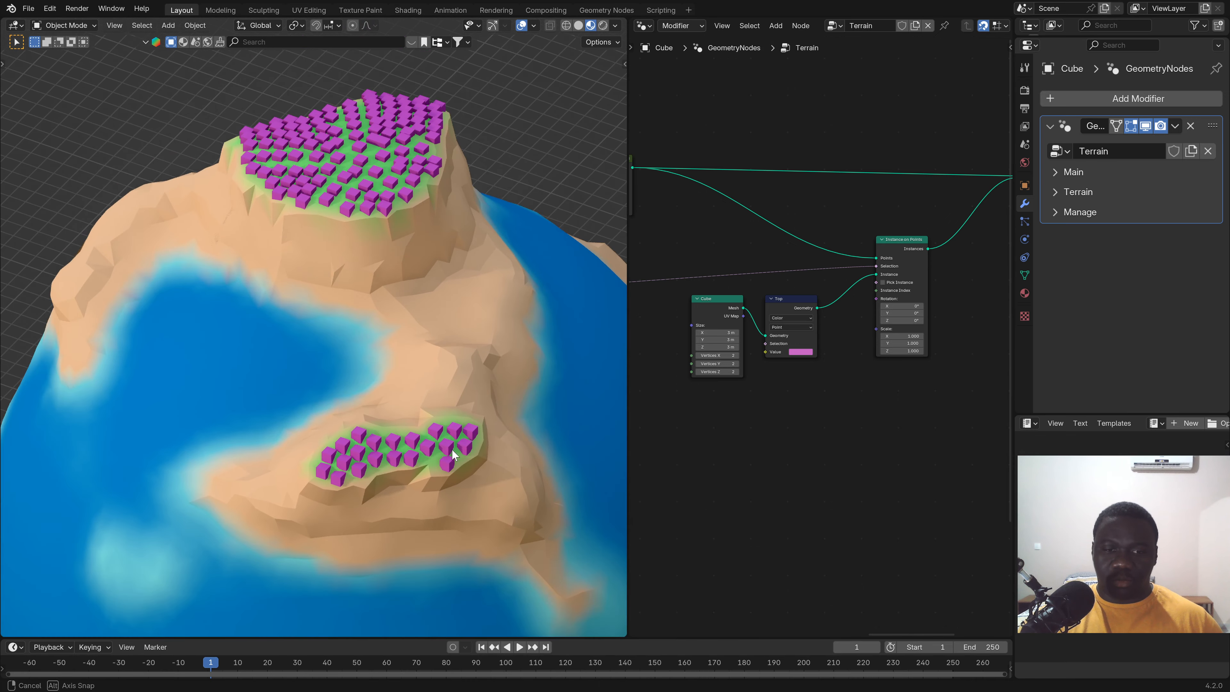
scroll(451, 449, "up", 4)
middle_click_drag(464, 459, 480, 388)
scroll(441, 432, "down", 3)
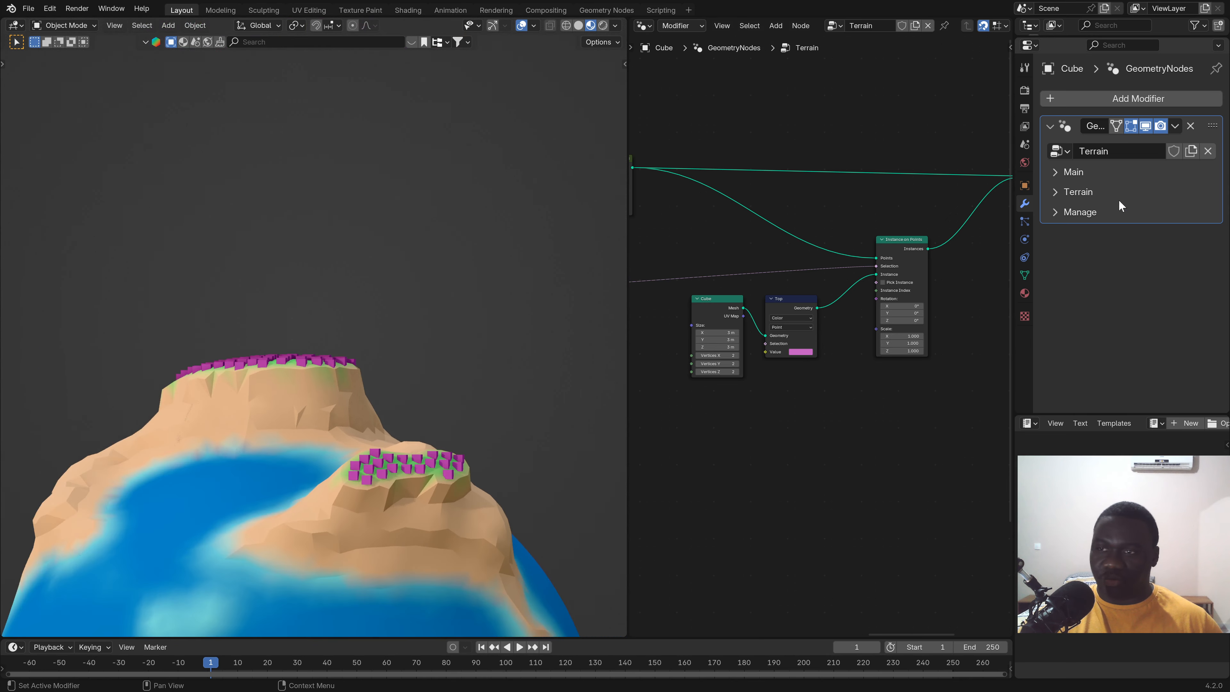
Set the Floor value in the modifier's Terrain settings to 0.5.
left_click(1059, 171)
left_click(1053, 172)
left_click(1056, 193)
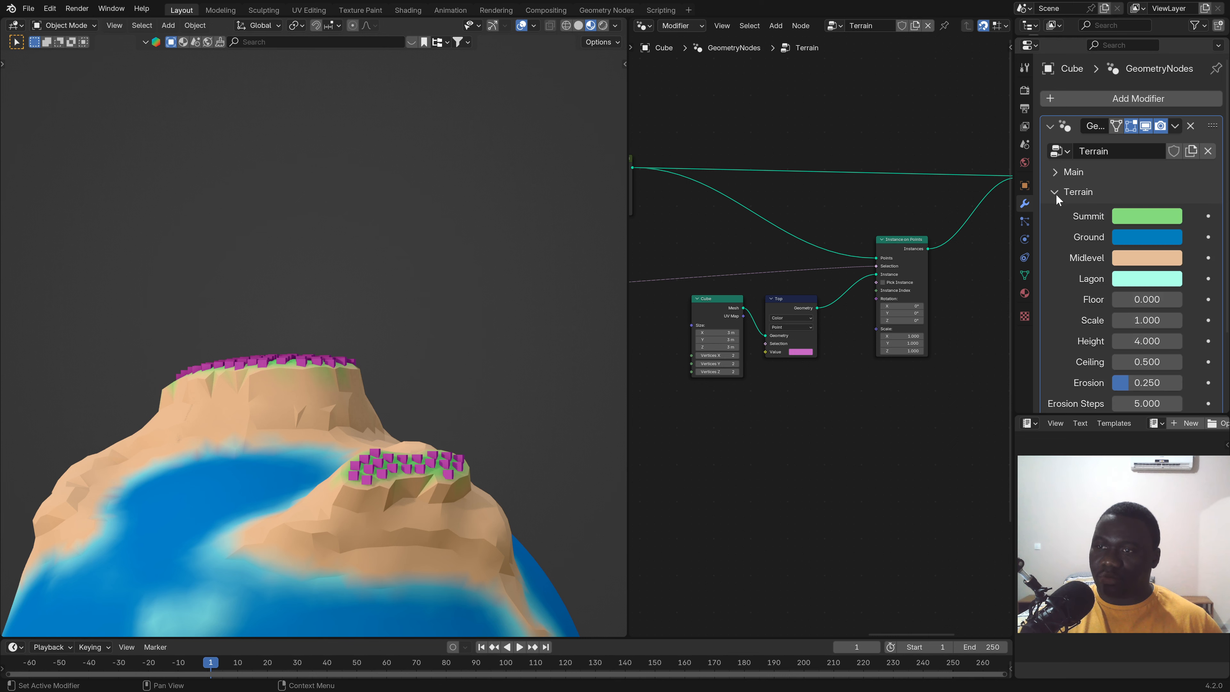
left_click(1146, 299)
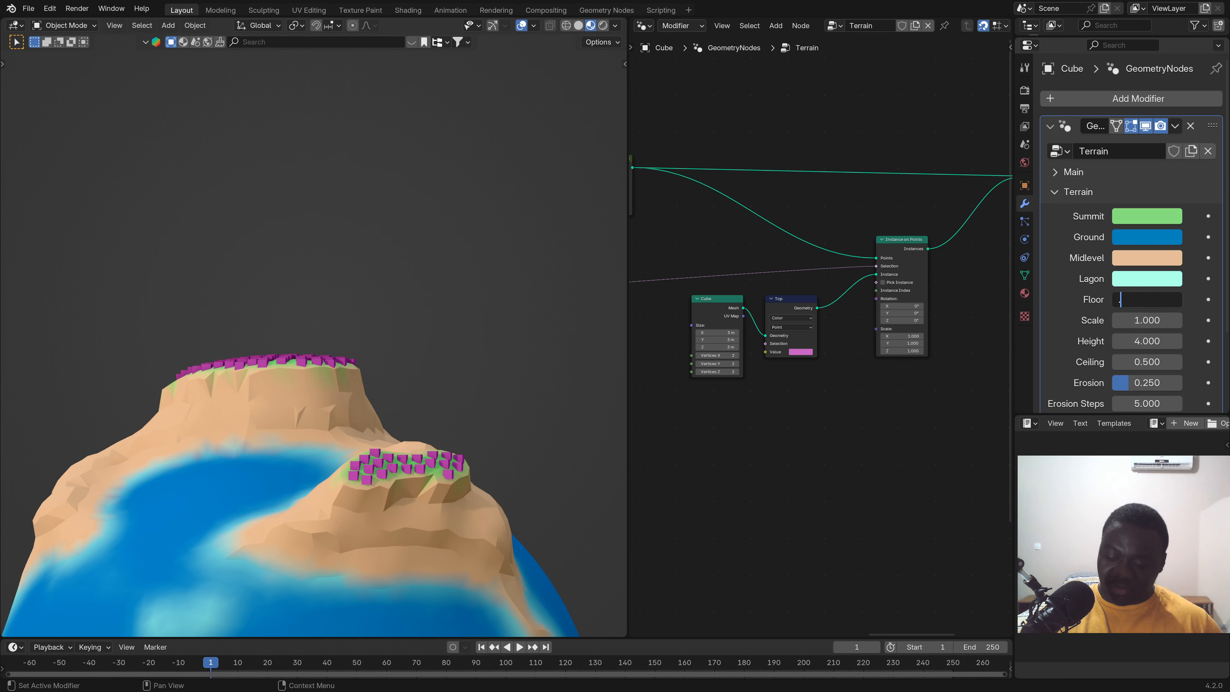
type(".5")
key("Return")
left_click(1055, 191)
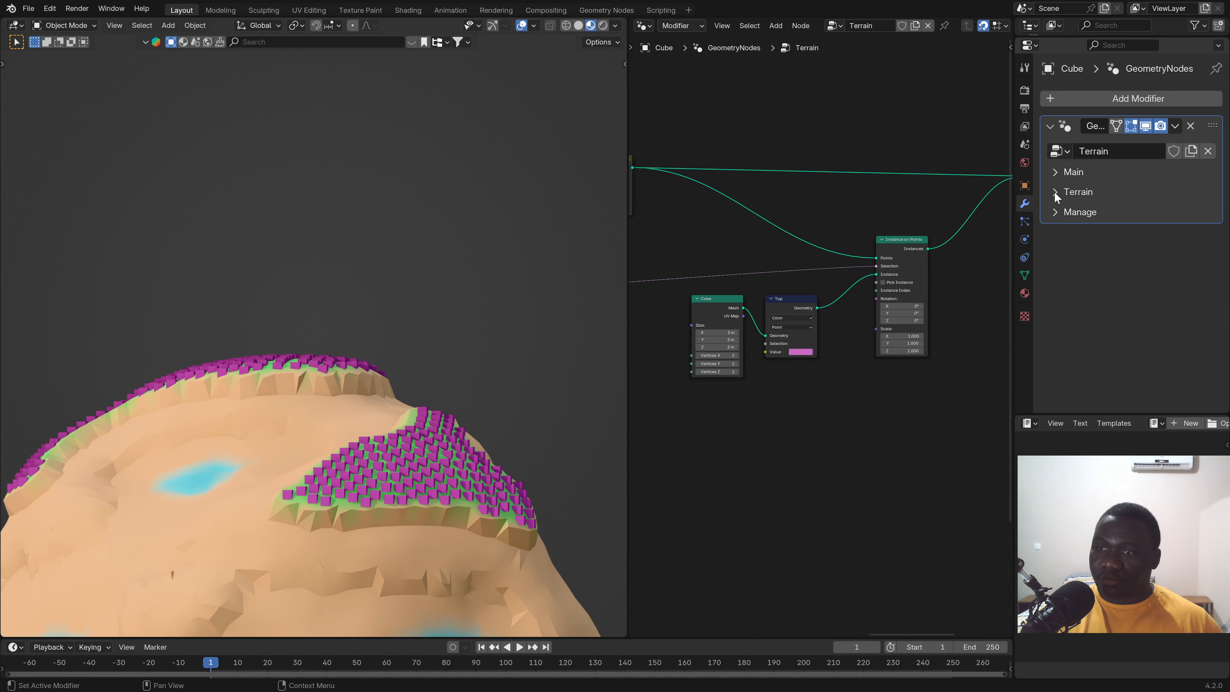
Inspect the orientation of the cube instances on the enlarged summits from several sides of the planet.
middle_click_drag(368, 465, 378, 237)
scroll(312, 479, "up", 5)
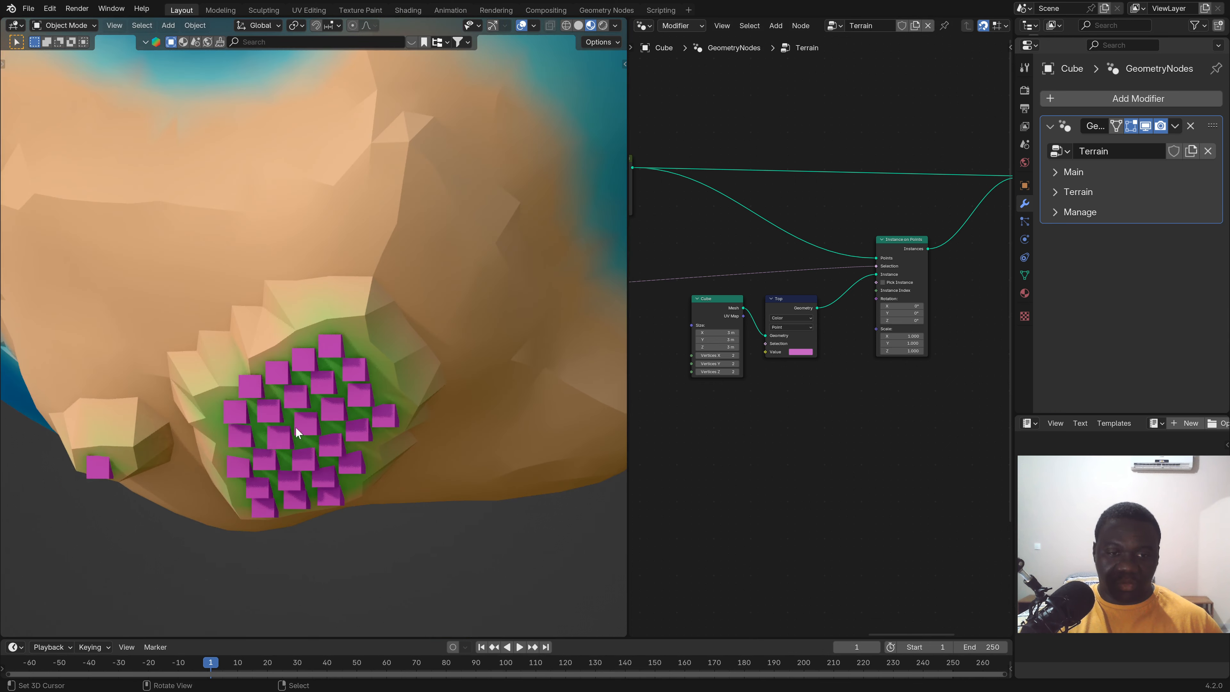
middle_click_drag(295, 427, 343, 348)
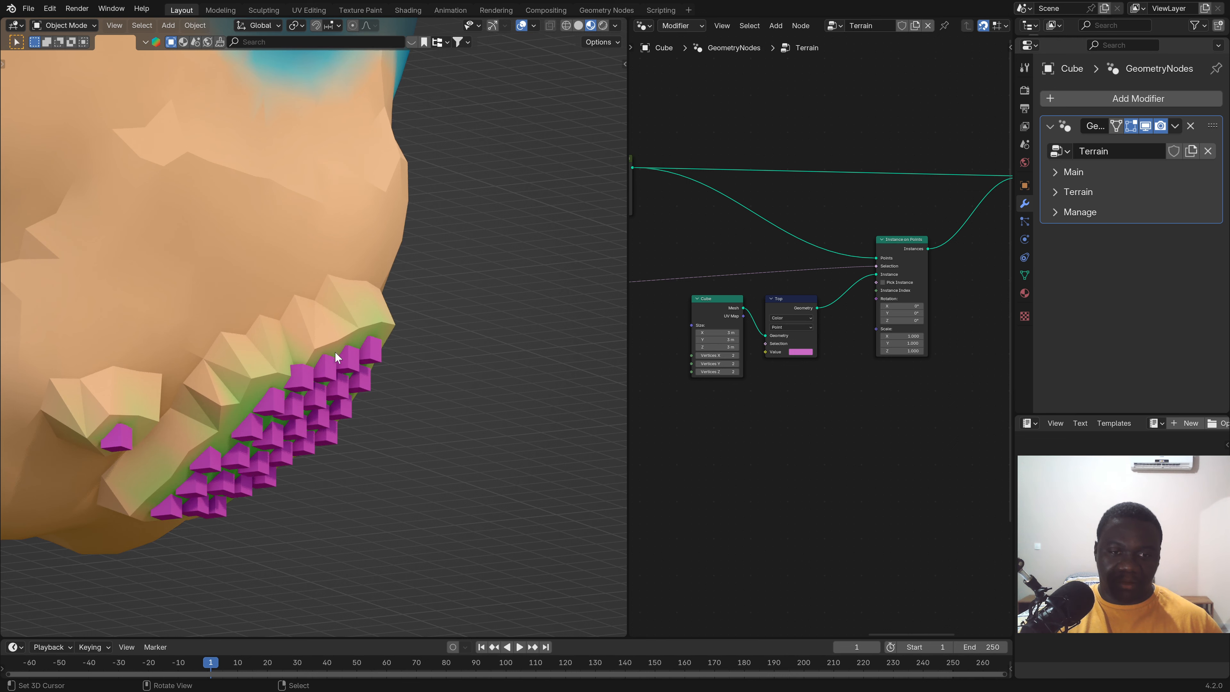
scroll(395, 273, "down", 8)
middle_click_drag(396, 128, 423, 308, "shift")
scroll(427, 256, "up", 6)
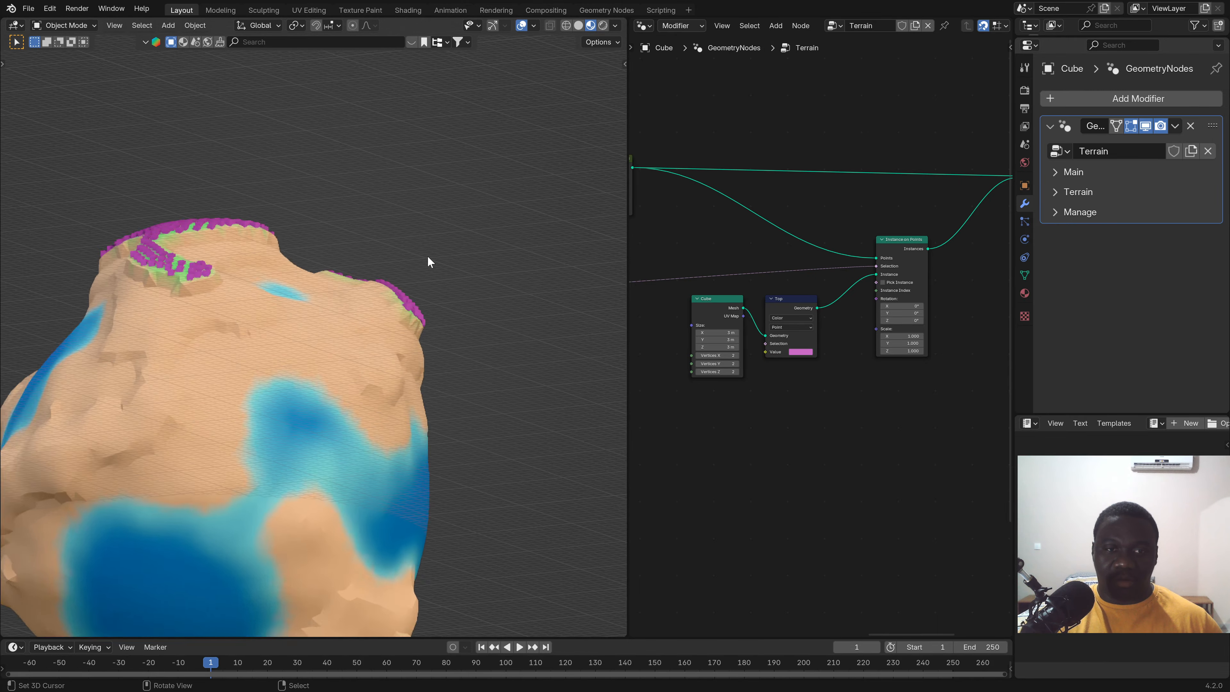
middle_click_drag(428, 256, 373, 350)
scroll(376, 354, "up", 6)
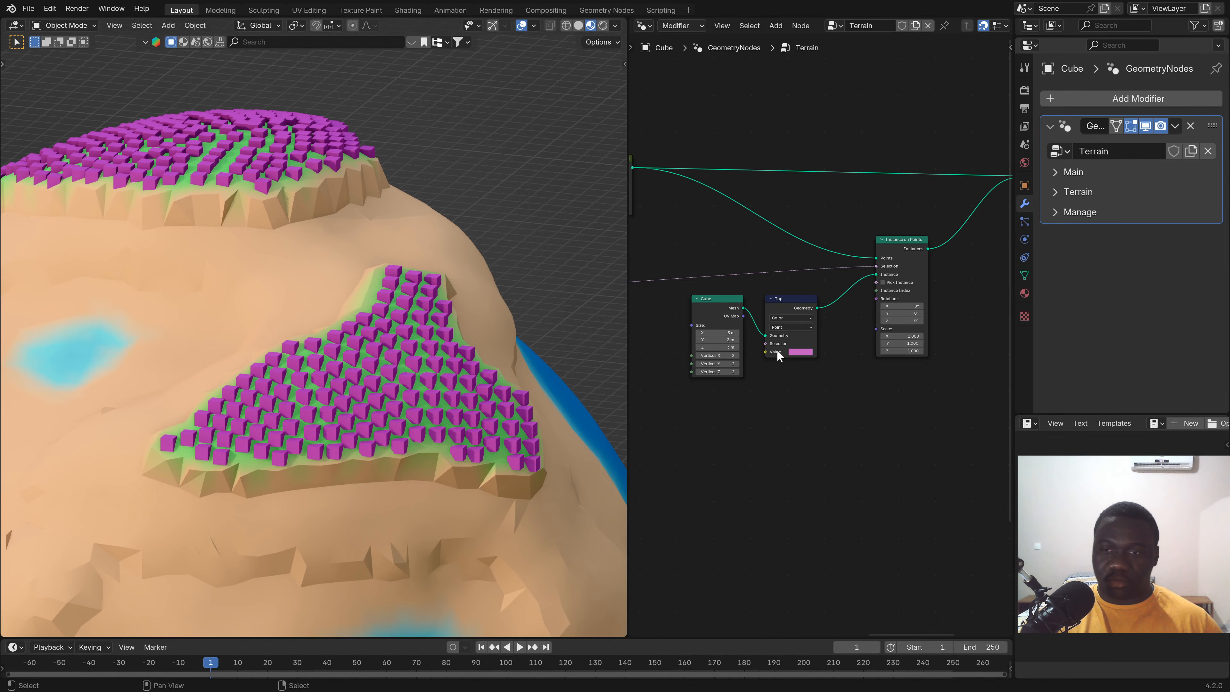
Add an Align Rotation to Vector node below the Top colour node.
middle_click_drag(774, 344, 814, 402)
scroll(906, 359, "up", 2)
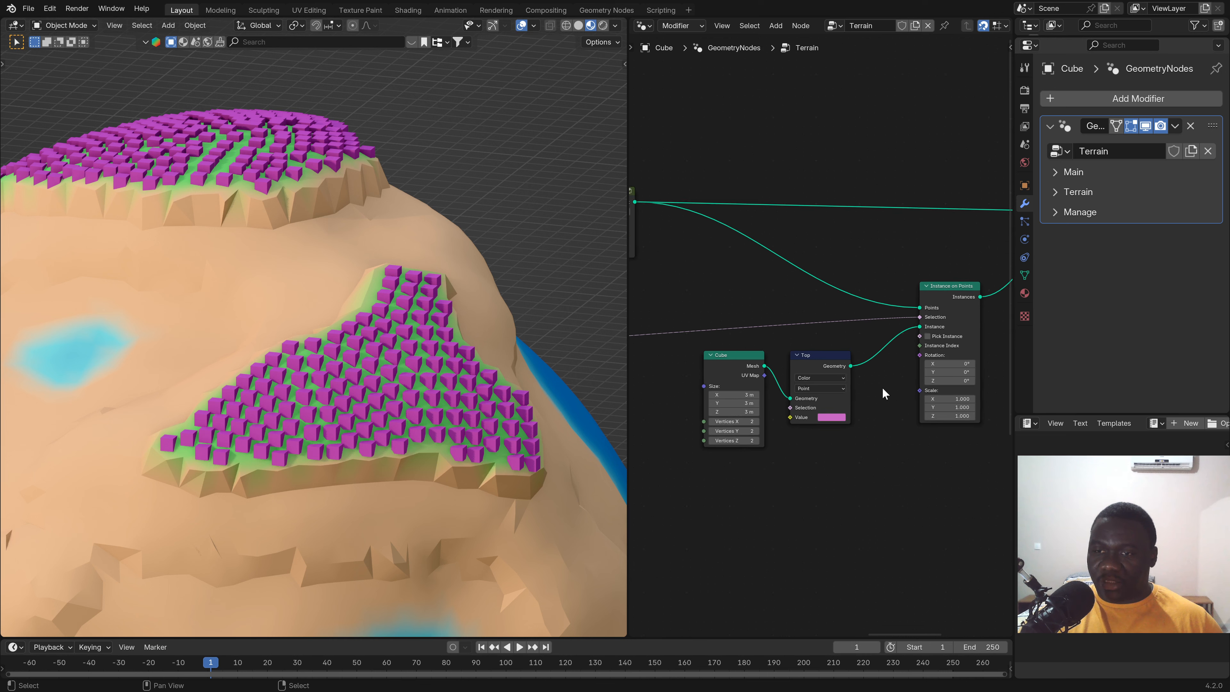
middle_click_drag(924, 408, 869, 403)
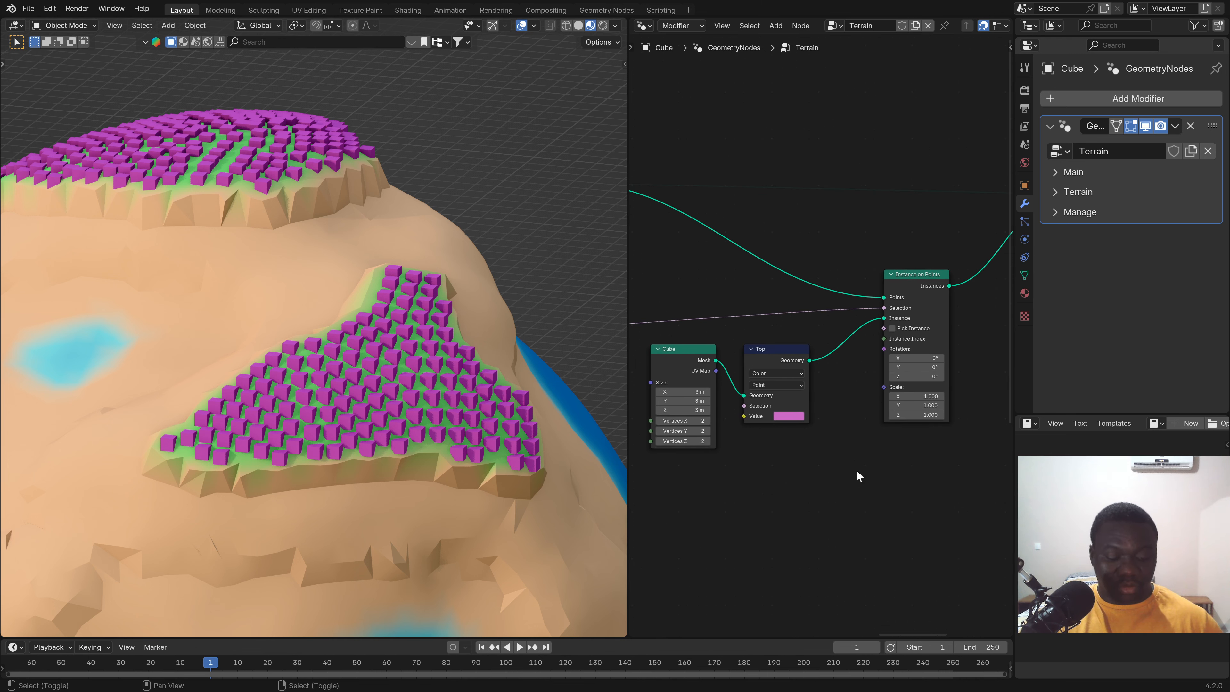
key("shift+a")
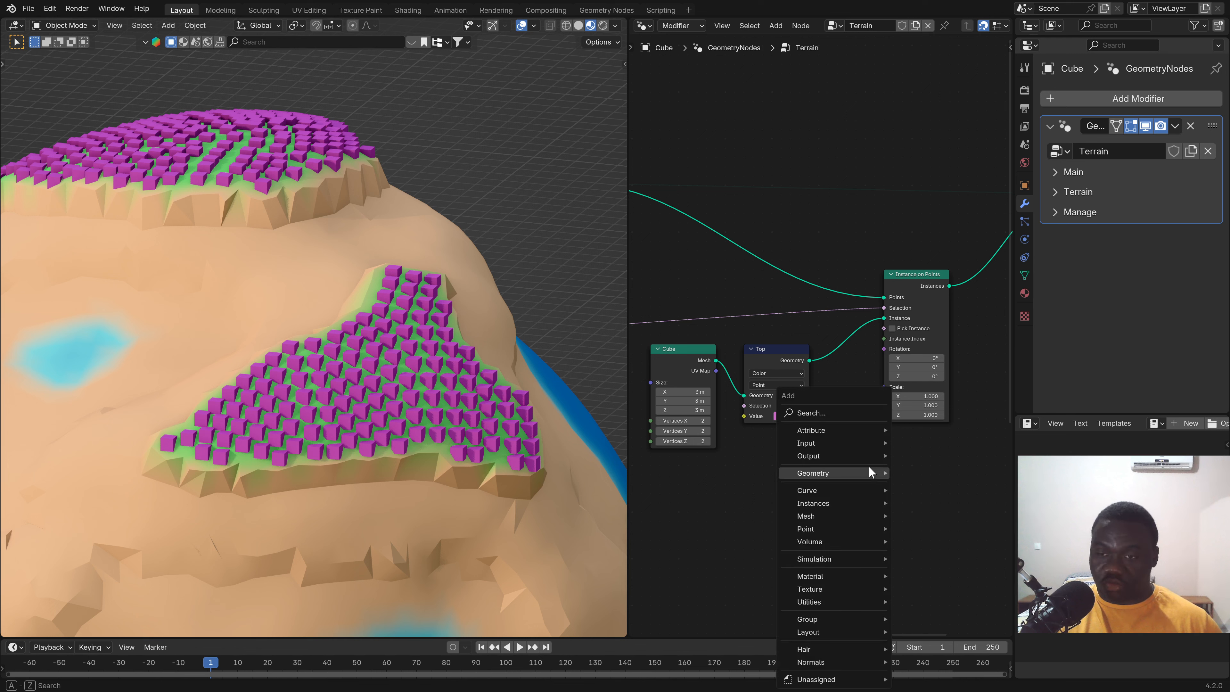
left_click(840, 413)
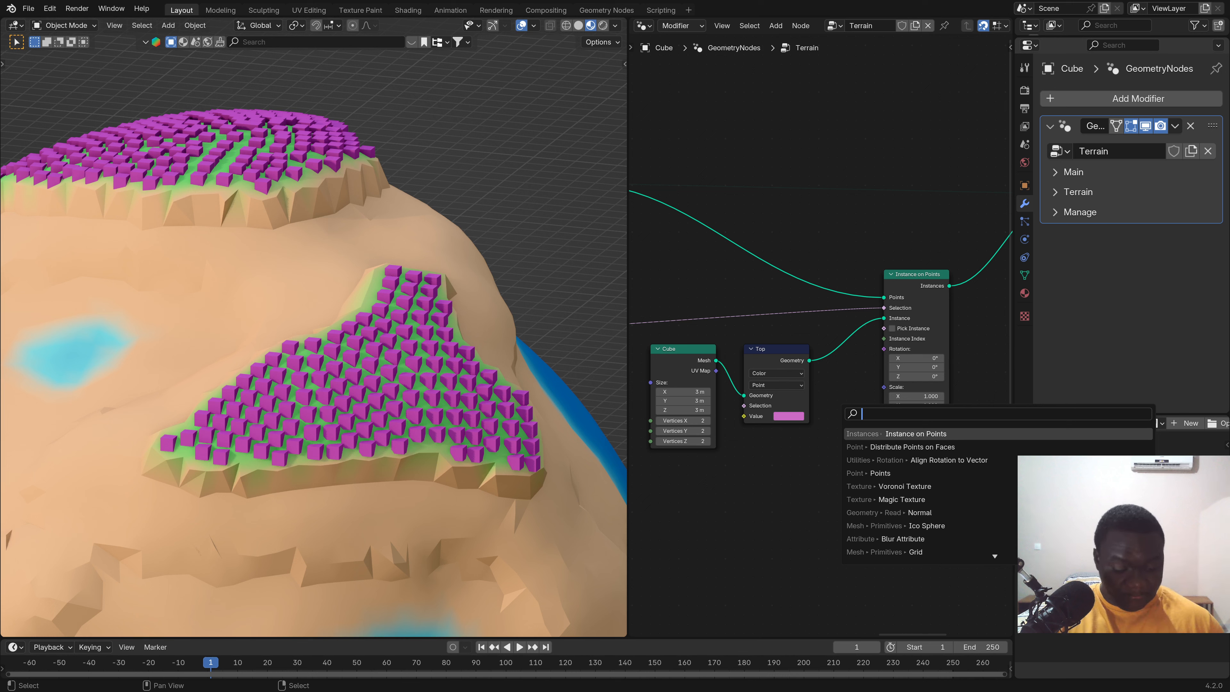
type("align")
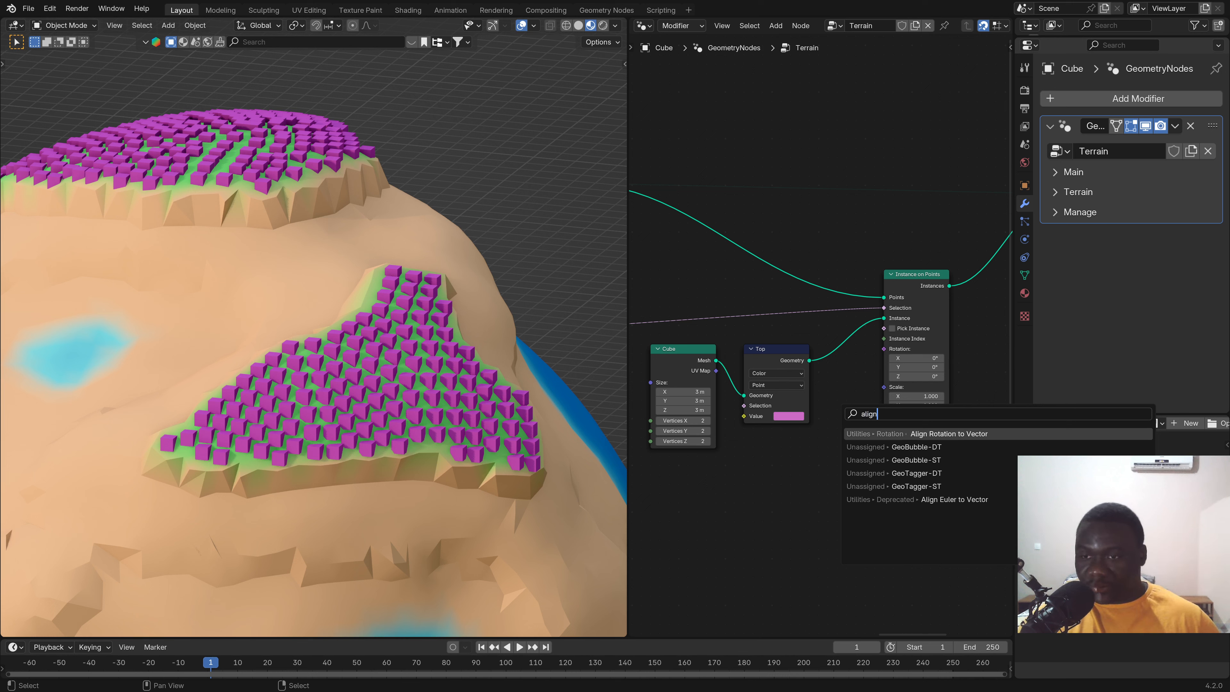
key("Return")
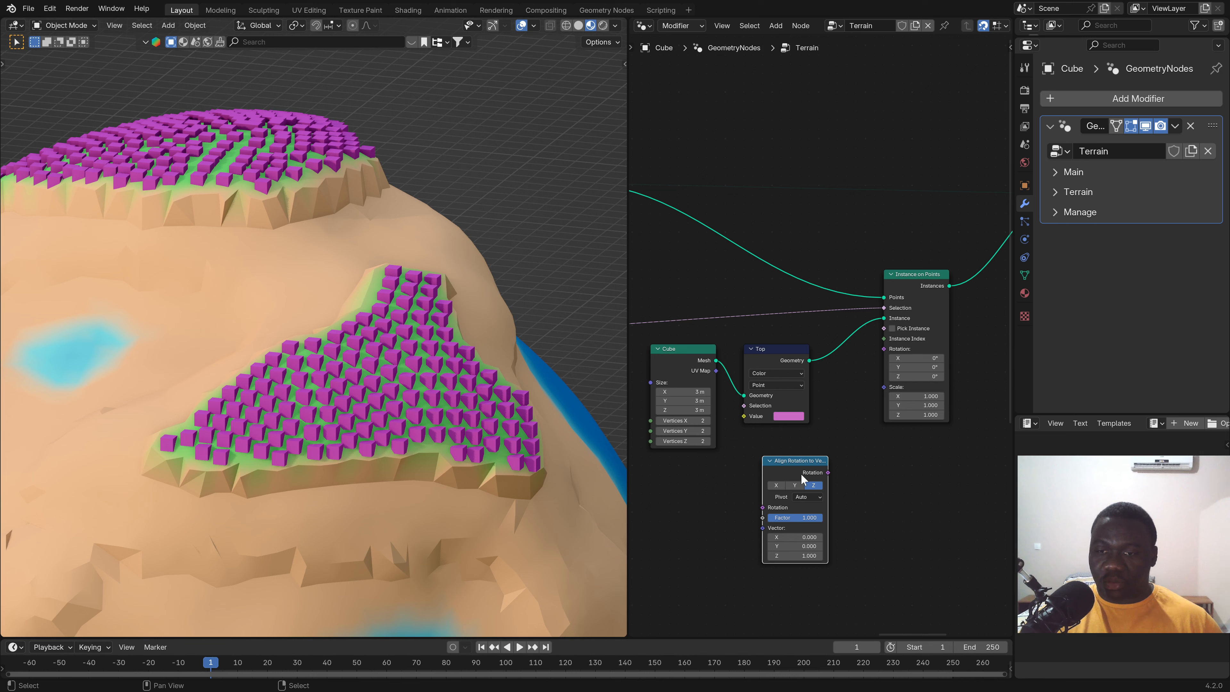
Feed a new Normal node into the Align Rotation node's Vector input and connect its Rotation output to Instance on Points' Rotation.
left_click_drag(763, 527, 695, 480)
type("n")
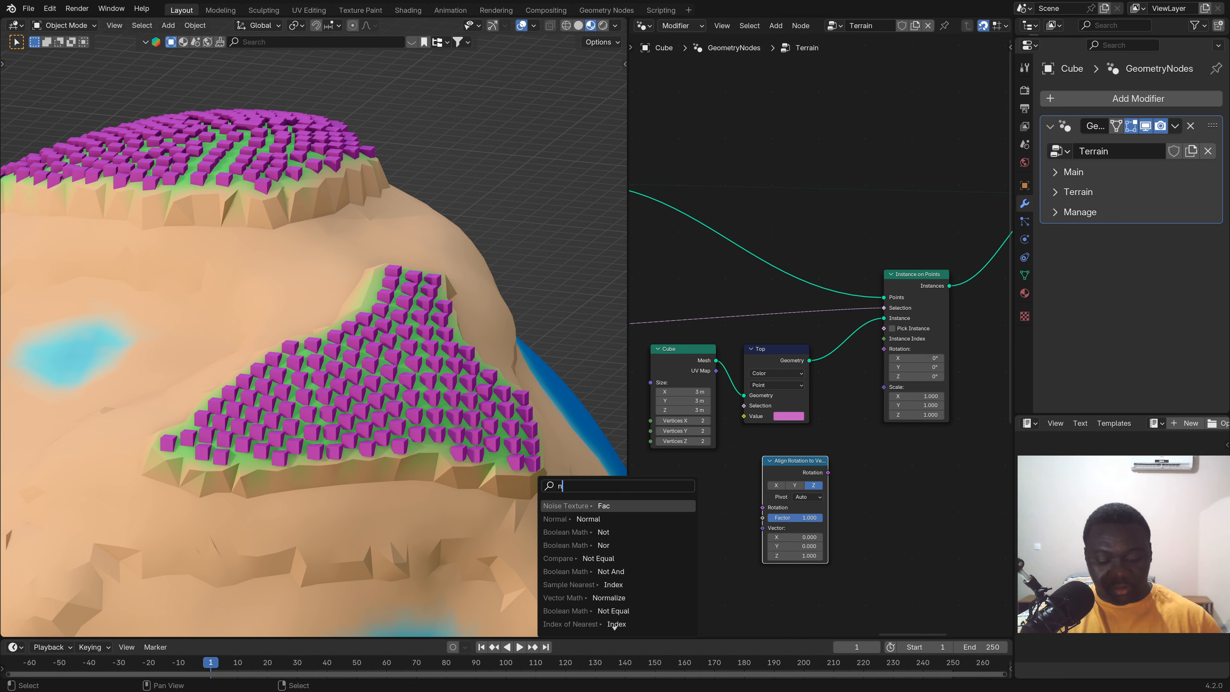
type("orm")
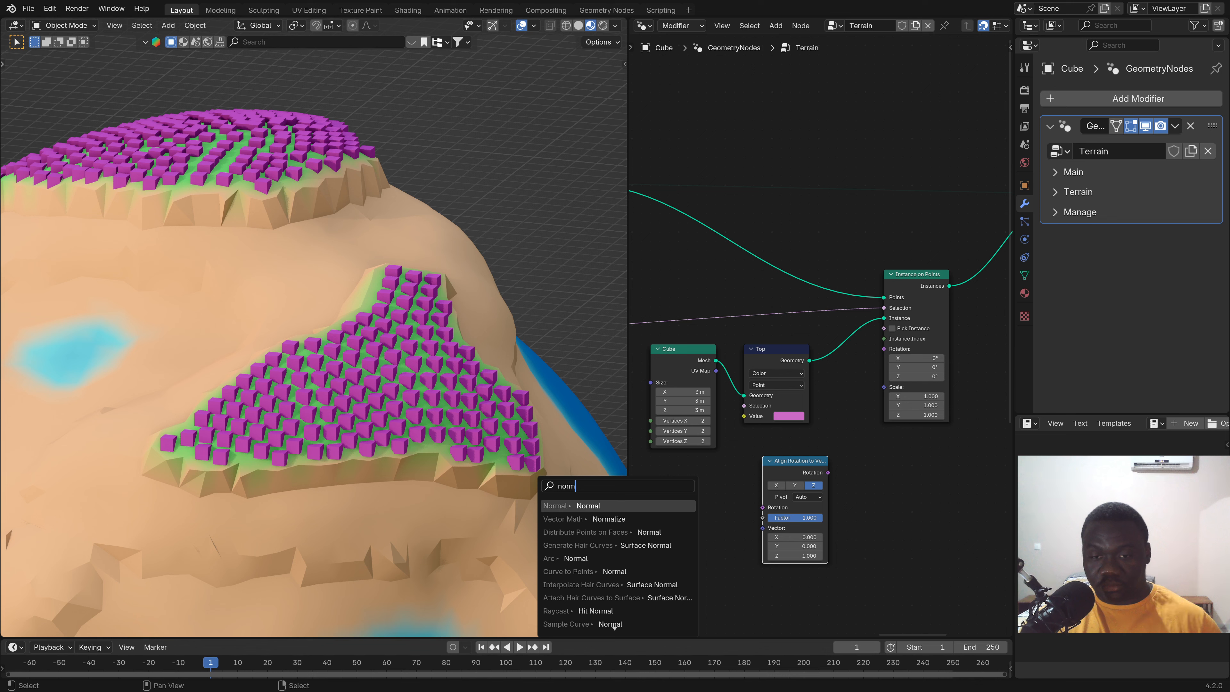
key("Return")
left_click(743, 491)
left_click_drag(828, 473, 883, 350)
Increase the Cube node's Z size to 18.6 m to stretch the instances into tall blocks.
scroll(394, 401, "down", 2)
middle_click_drag(394, 401, 422, 358)
scroll(687, 433, "up", 3)
left_click_drag(682, 404, 736, 404)
Examine the stretched instances around the planet to check that they point along the surface normals.
scroll(343, 417, "down", 3)
middle_click_drag(371, 267, 385, 416)
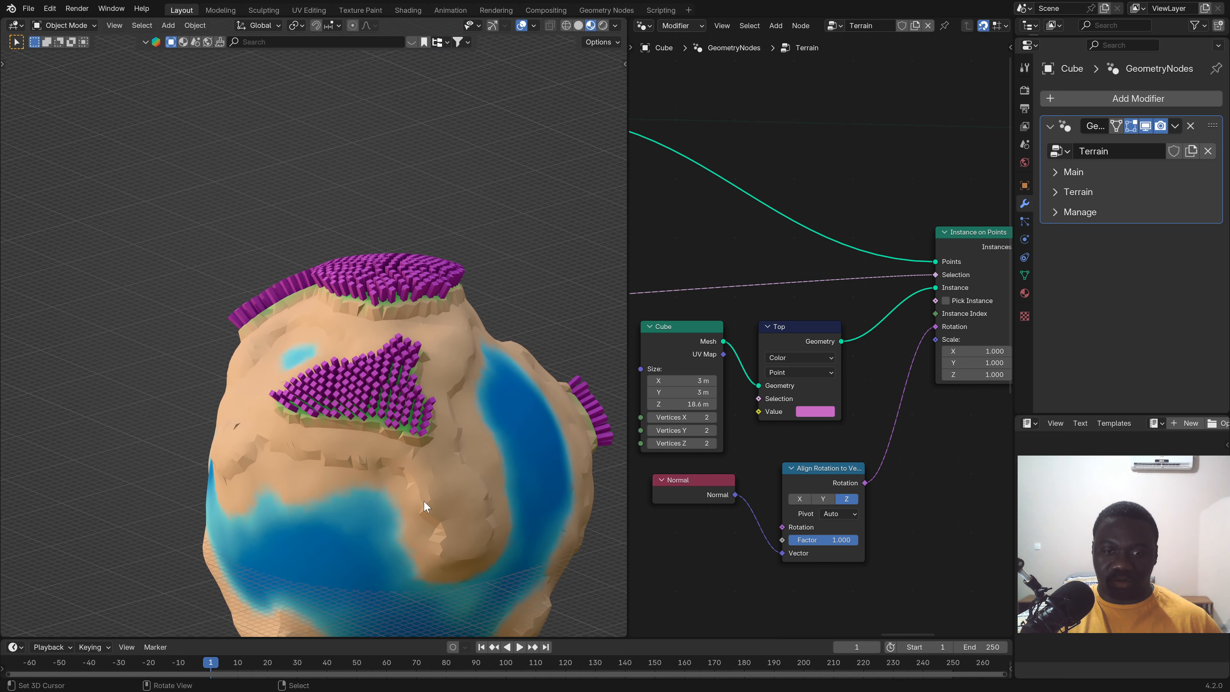
middle_click_drag(424, 503, 369, 387)
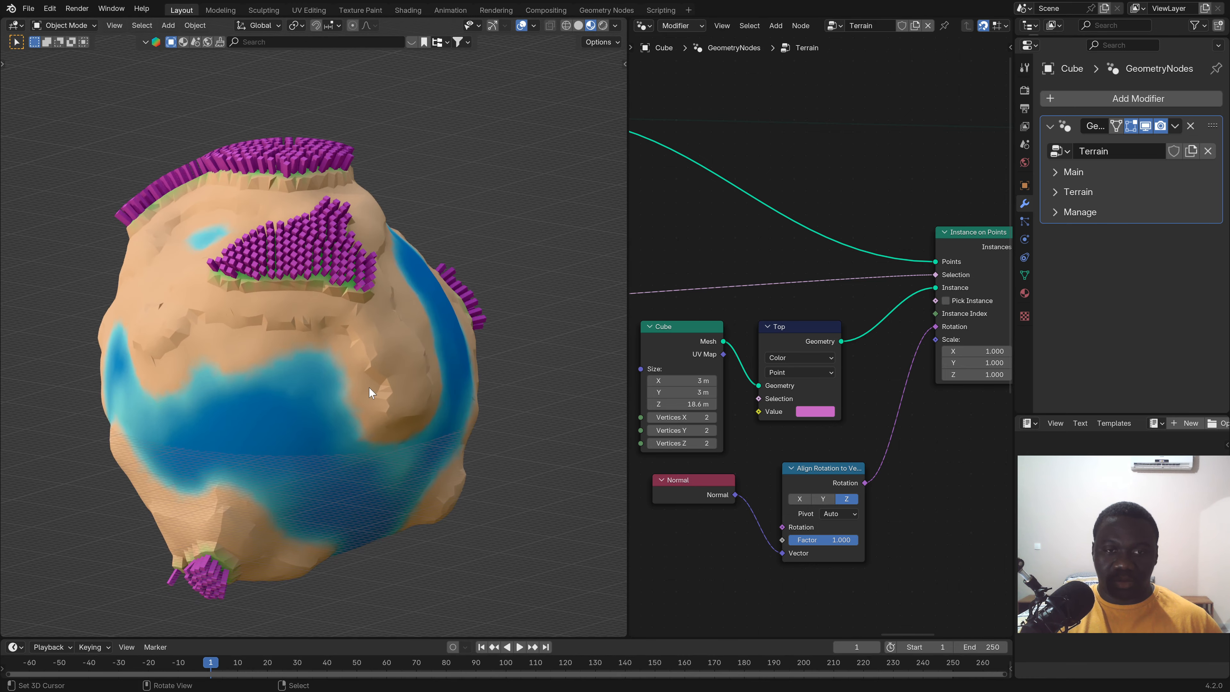
scroll(369, 386, "up", 1)
scroll(947, 351, "down", 3)
middle_click_drag(903, 390, 886, 478)
middle_click_drag(775, 413, 802, 461)
middle_click_drag(530, 352, 387, 357)
scroll(321, 245, "up", 3)
middle_click_drag(454, 287, 420, 335)
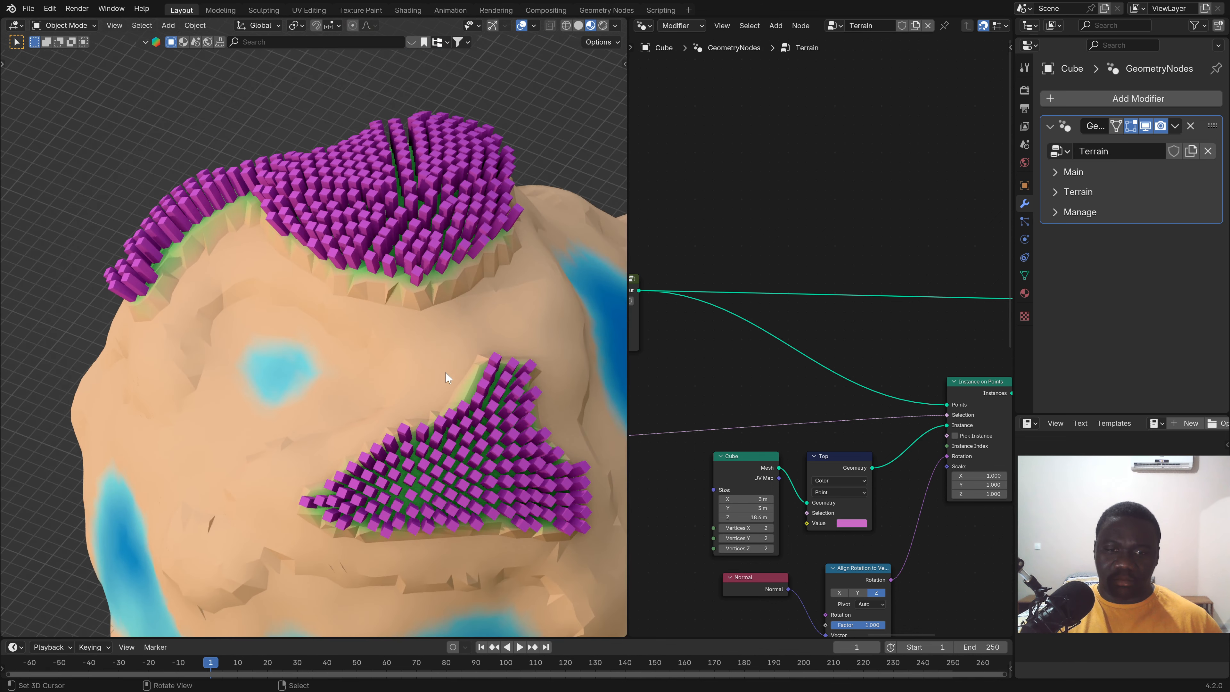
scroll(446, 373, "down", 1)
Add a Distribute Points on Faces node and place it unconnected above the geometry links to Instance on Points.
middle_click_drag(887, 431, 881, 366)
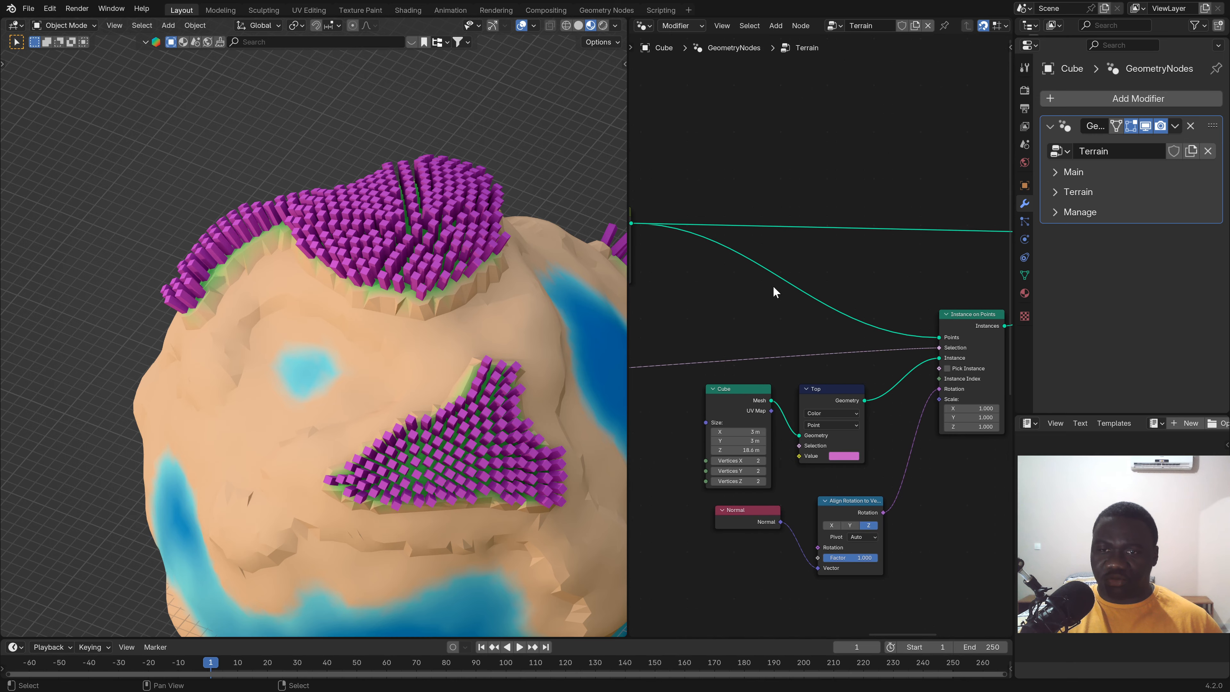
middle_click_drag(773, 289, 774, 339)
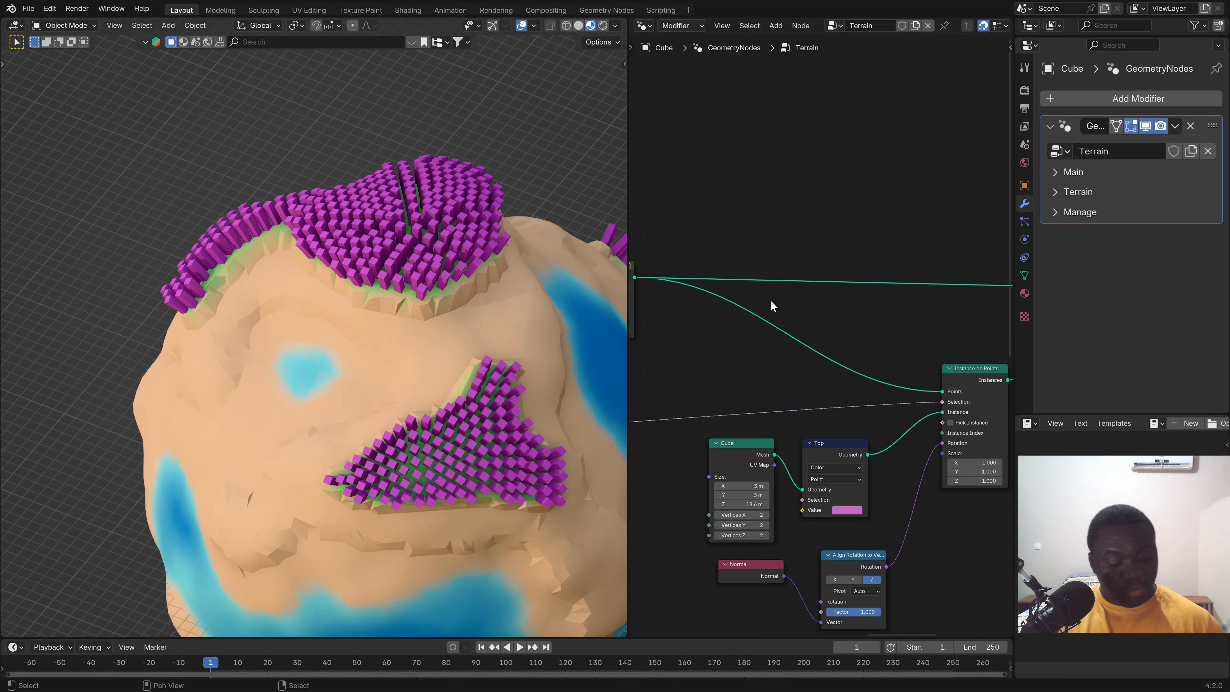
key("shift+a")
type("d")
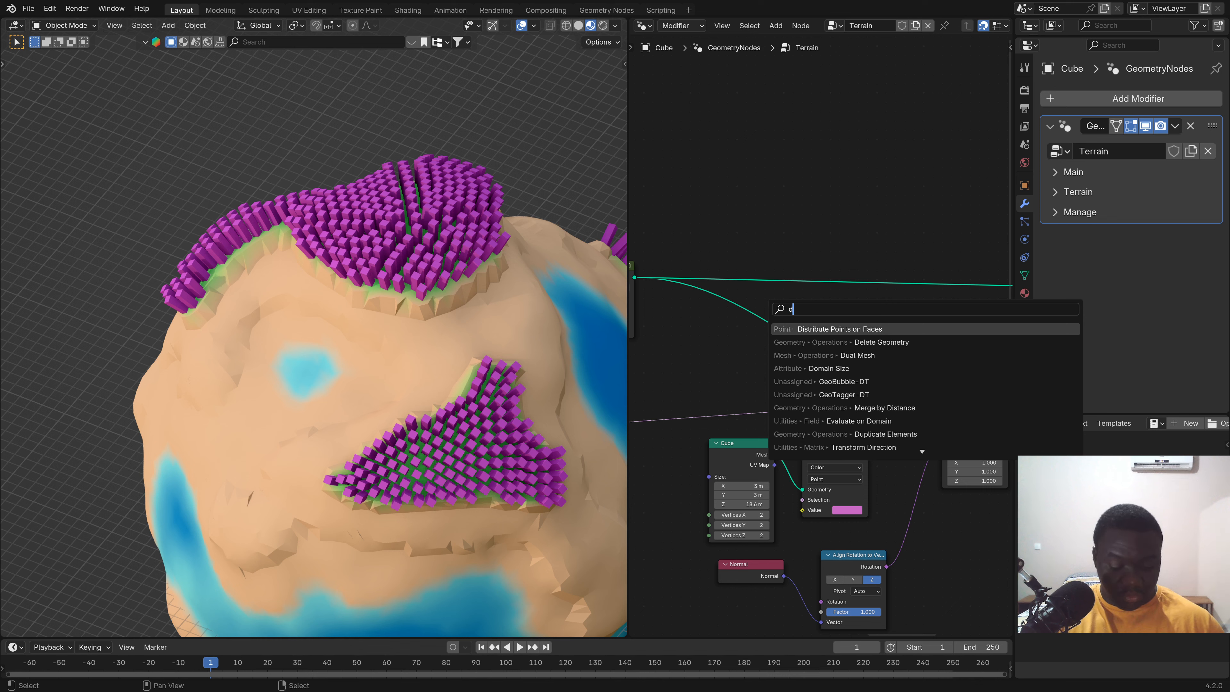
type("istri")
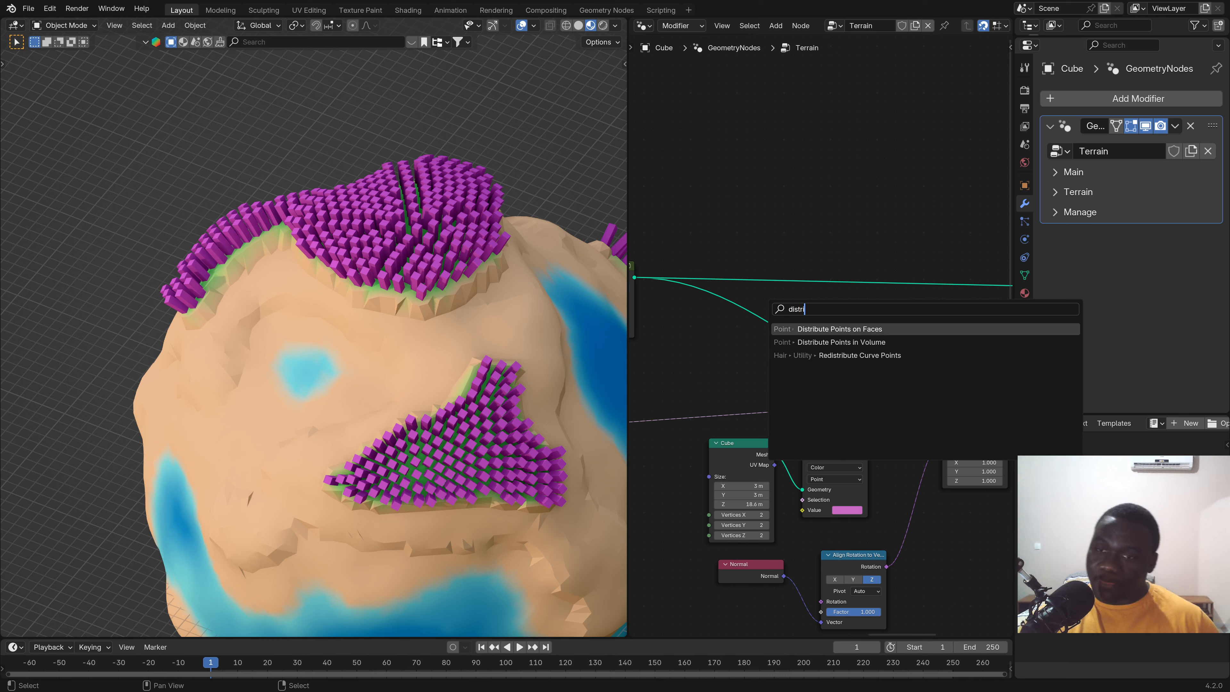
key("Return")
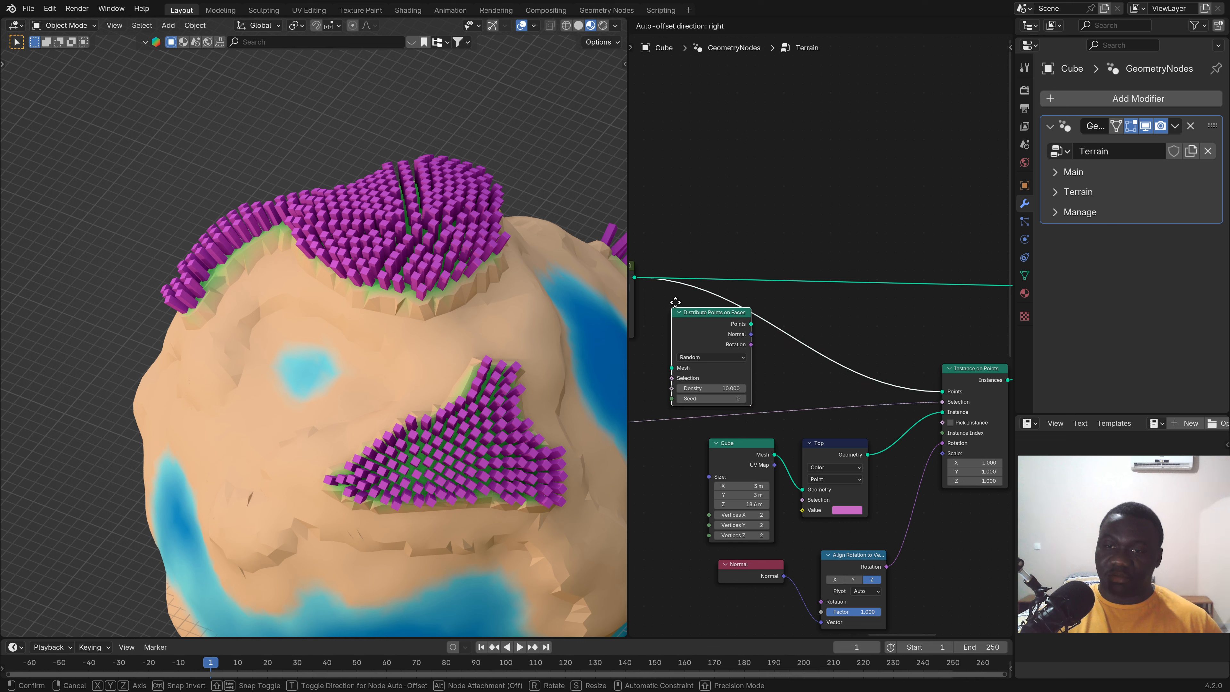
left_click(745, 150)
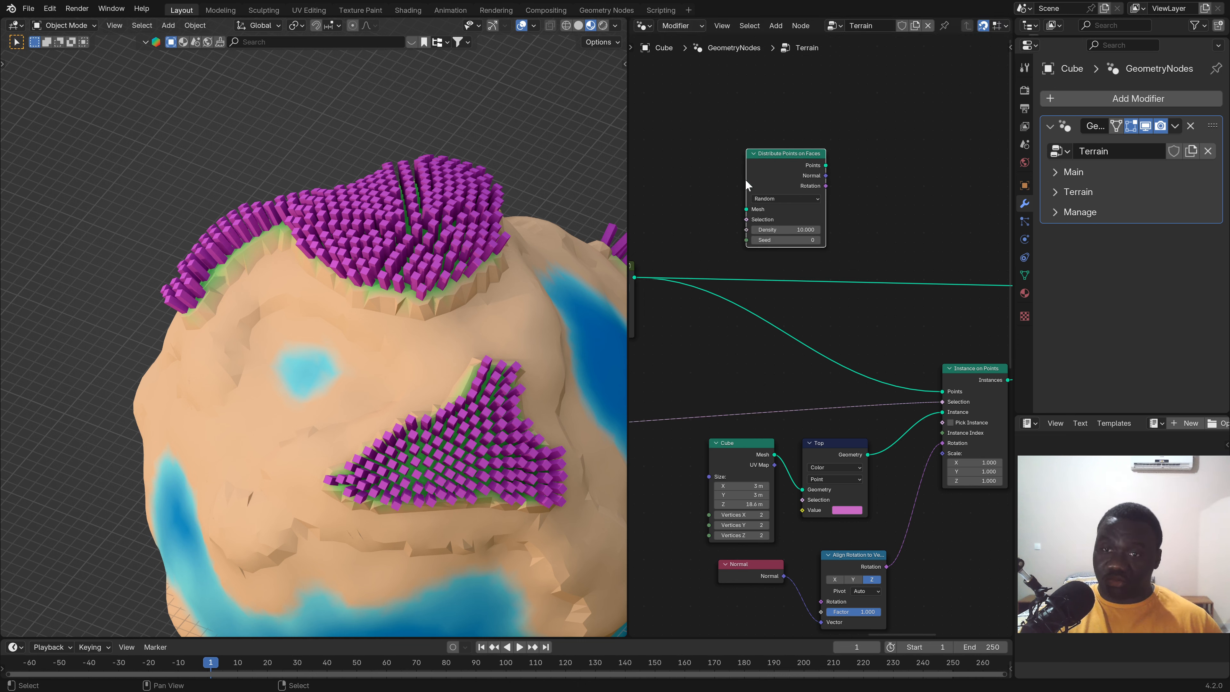
Switch the Distribute Points on Faces node to Poisson Disk and set its Density Max to 0.05.
left_click(767, 200)
left_click(774, 240)
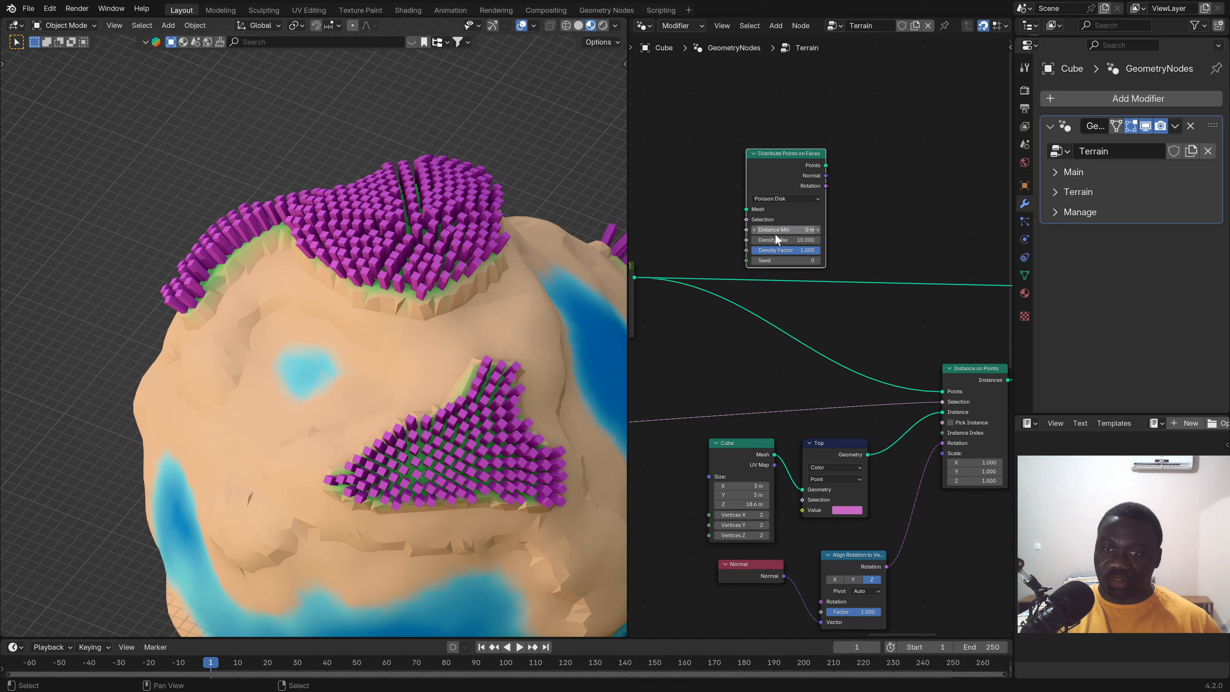
scroll(800, 258, "up", 2)
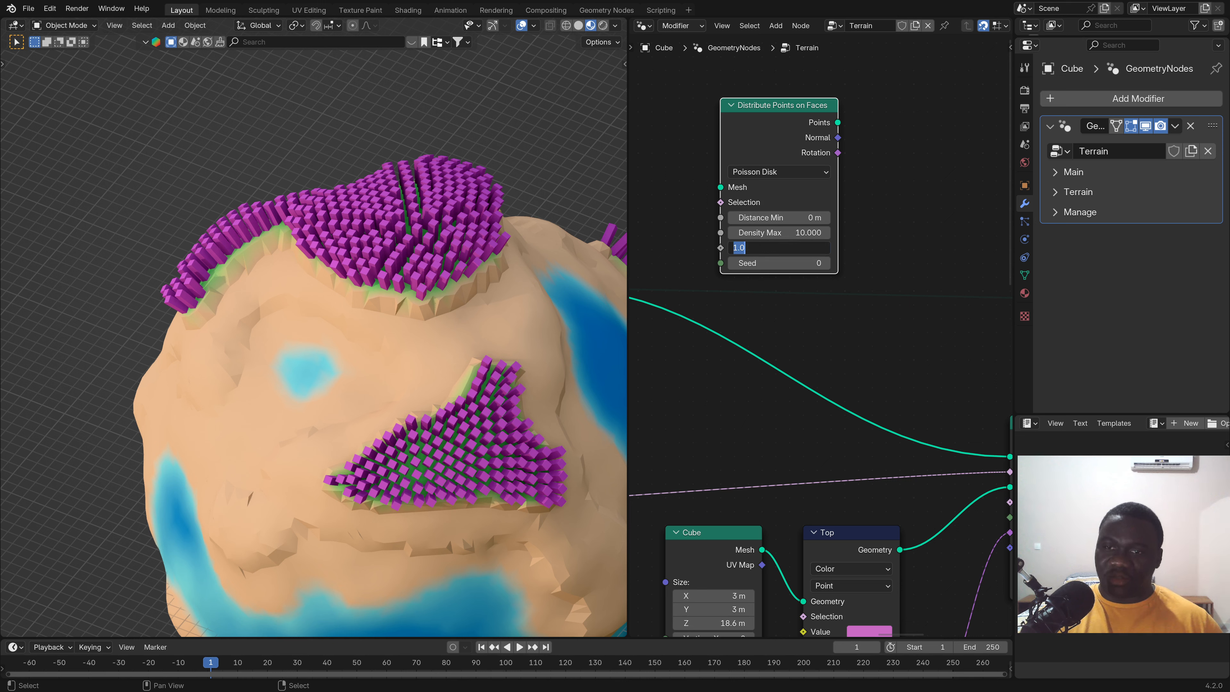
left_click(781, 231)
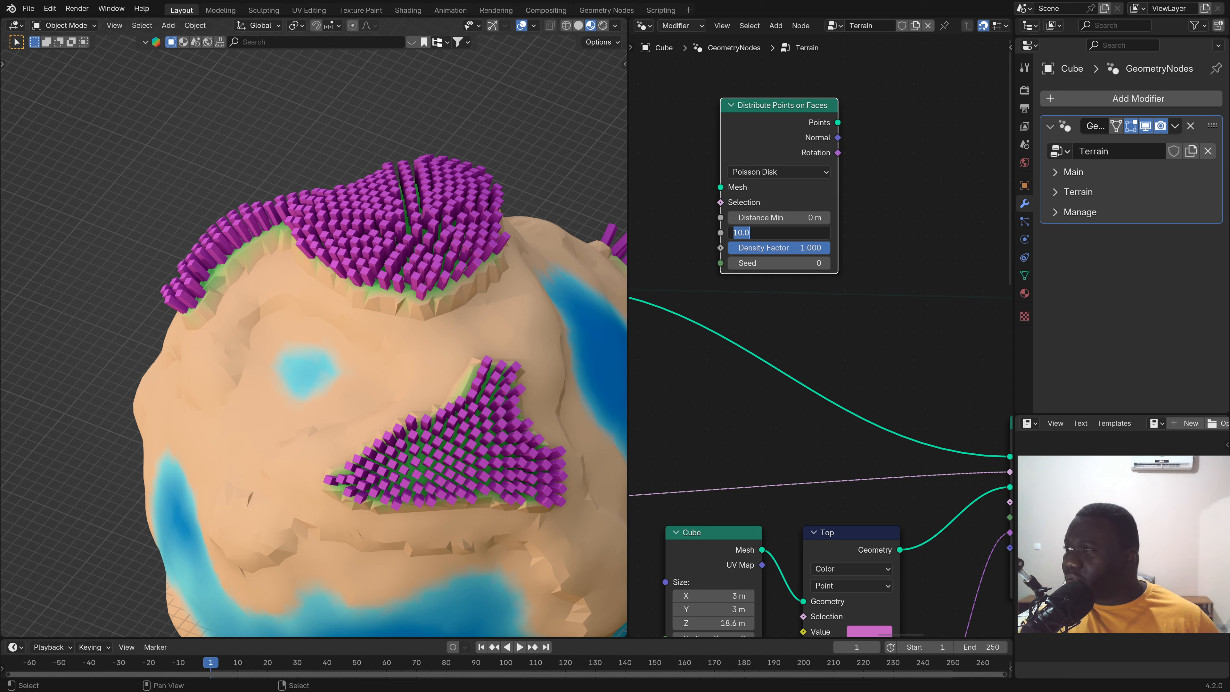
key("BackSpace")
type(".05")
key("Return")
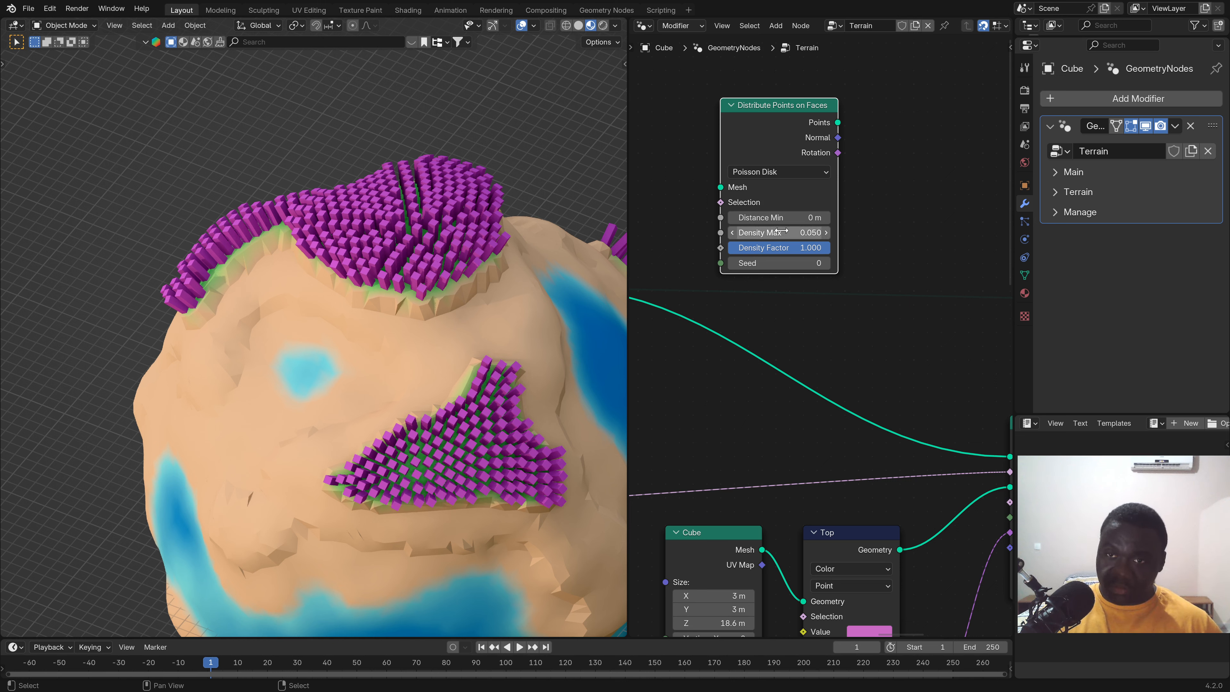
Set the Distribute Points on Faces node's Density Factor to 0.1.
left_click(796, 248)
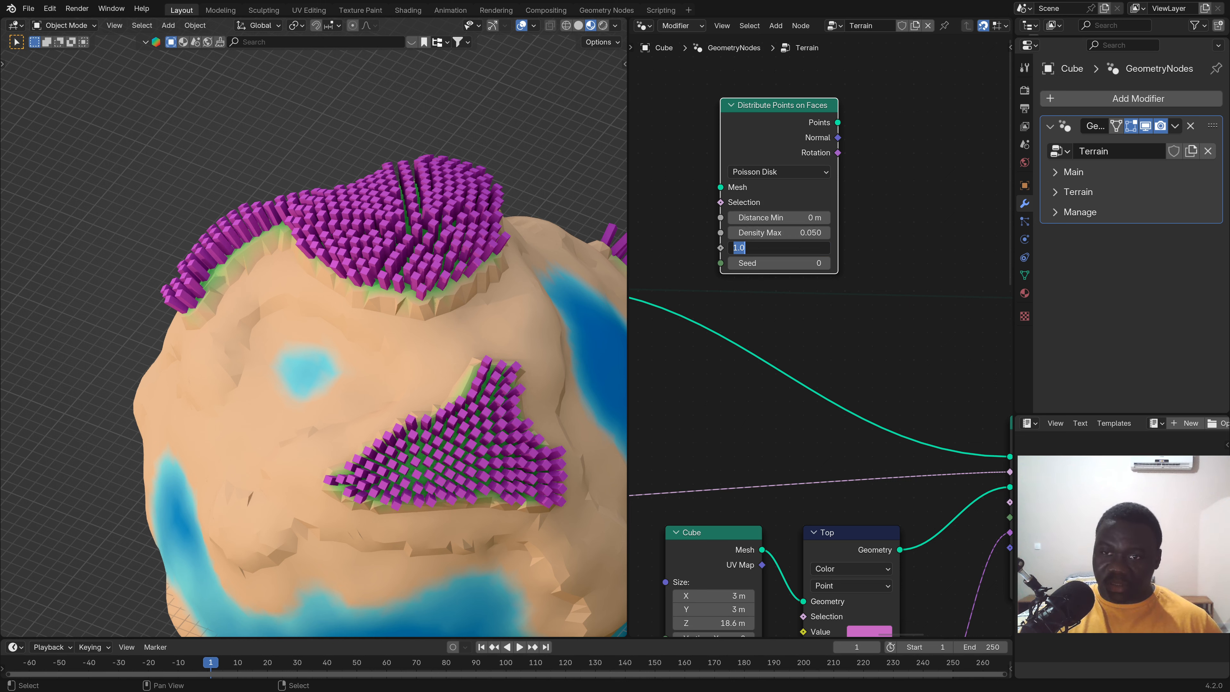
type(".1")
key("Return")
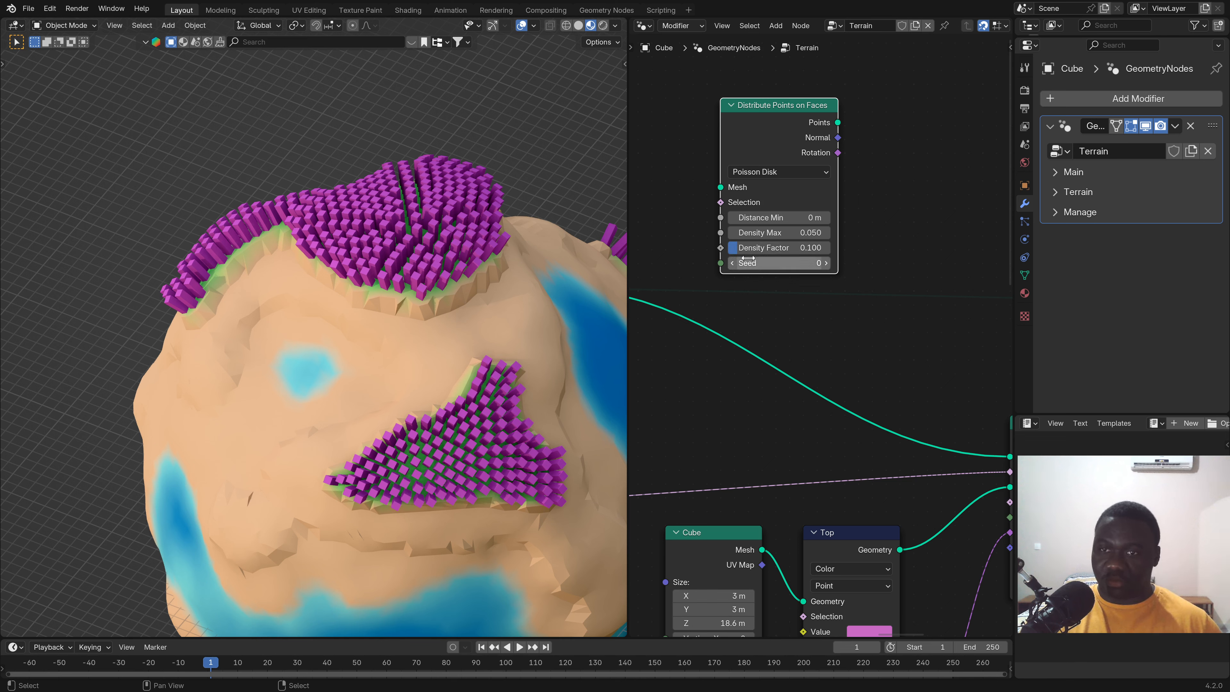
Insert Distribute Points on Faces into the EdgeSplit link to Instance on Points and move the selection link to its Selection input.
scroll(828, 321, "down", 4)
scroll(890, 346, "up", 1)
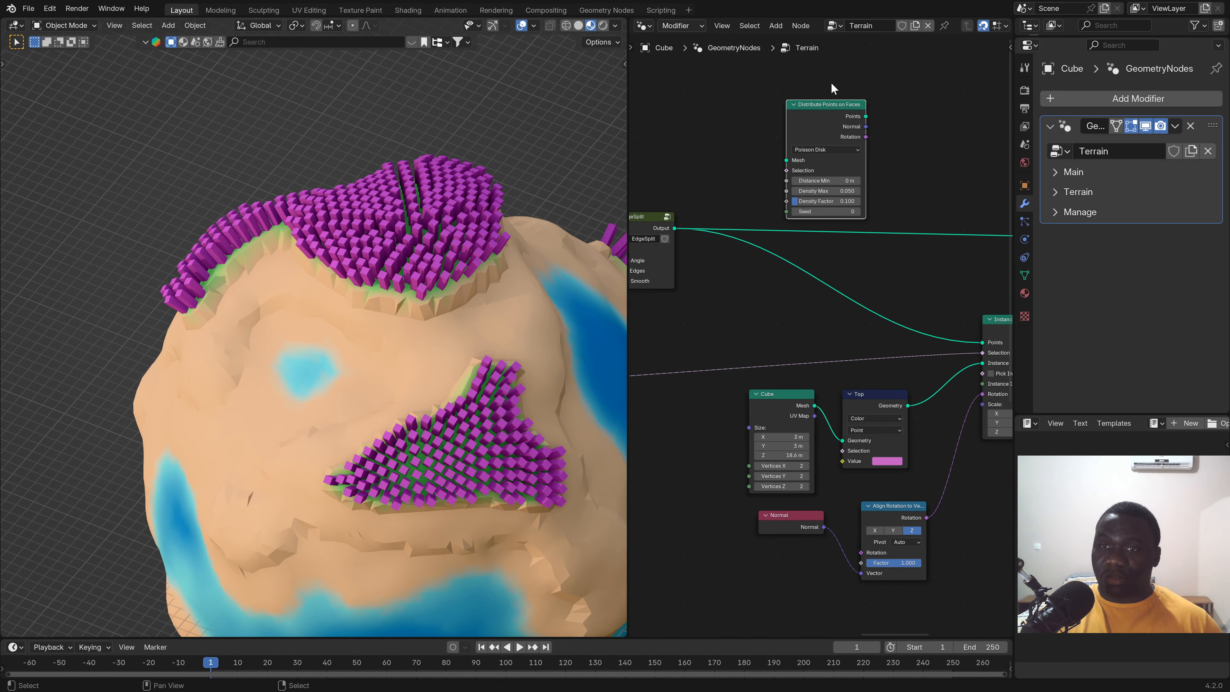
left_click_drag(834, 108, 800, 254)
middle_click_drag(985, 359, 952, 389)
left_click_drag(949, 383, 718, 341)
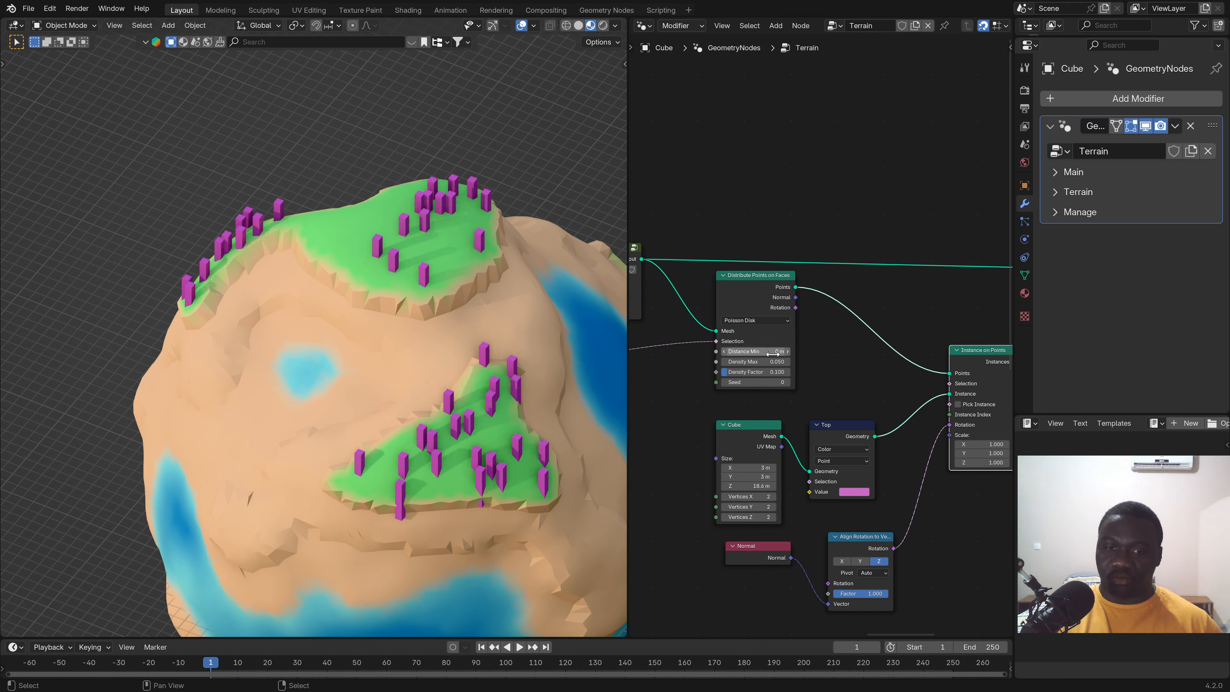
Delete the Align Rotation to Vector node and the Normal node that feeds it.
scroll(811, 378, "down", 1)
middle_click_drag(811, 378, 794, 289)
scroll(800, 433, "up", 3)
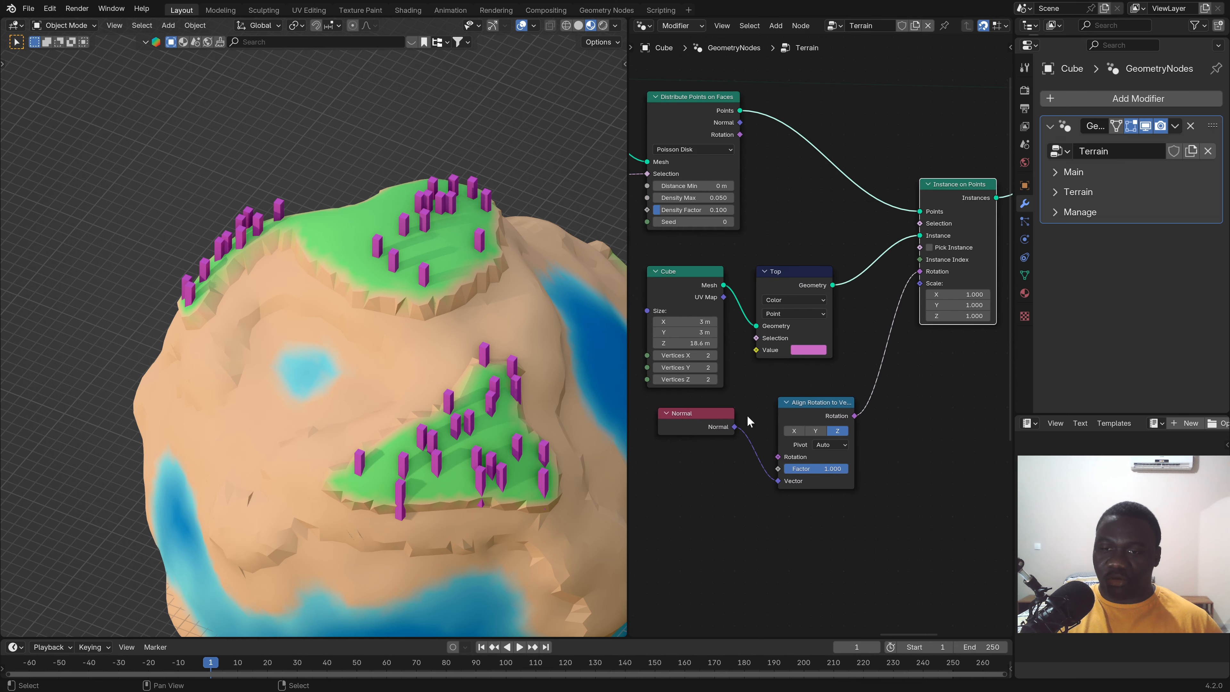
left_click(816, 413)
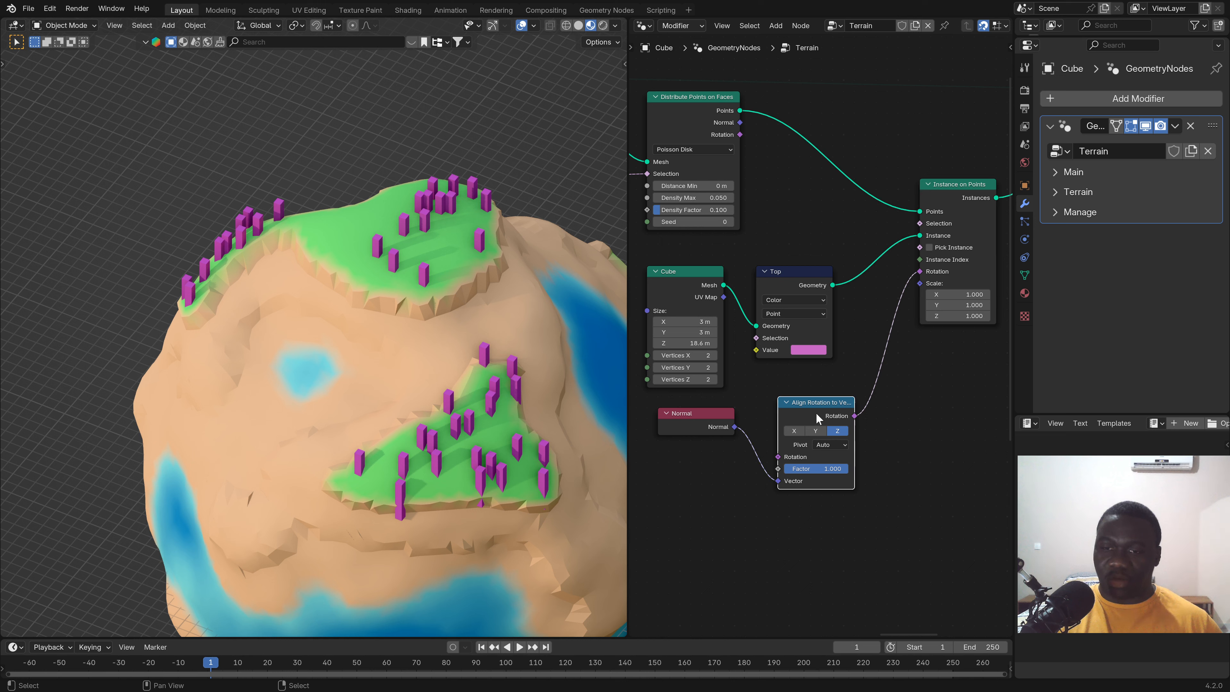
key("x")
left_click(727, 424)
key("x")
scroll(823, 401, "down", 1)
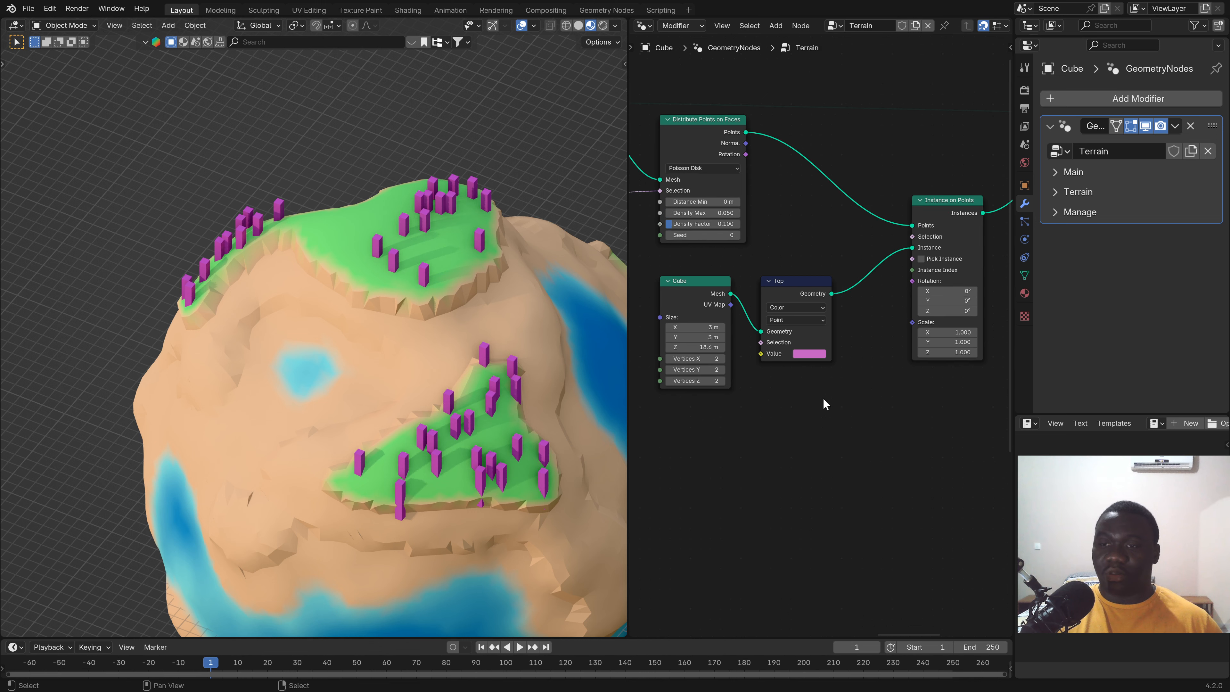
Connect the Distribute Points on Faces node's Rotation output to the Rotation input of Instance on Points.
middle_click_drag(799, 318, 815, 377)
left_click_drag(755, 213, 760, 213)
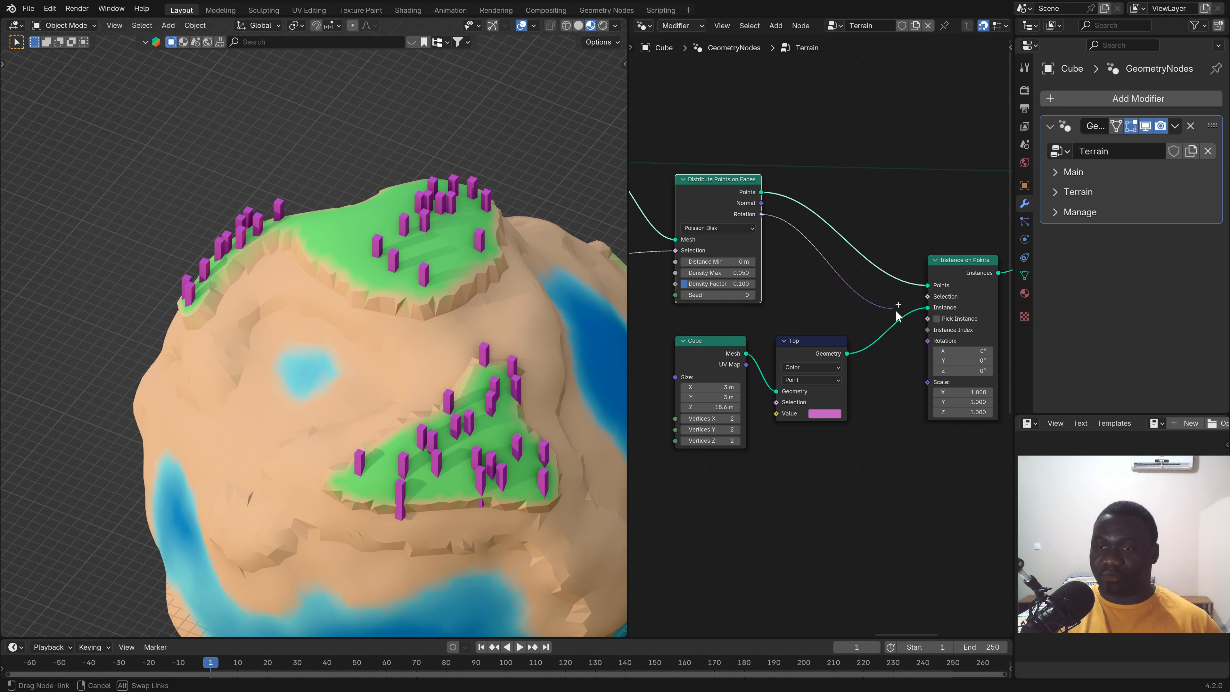
left_click_drag(897, 315, 927, 342)
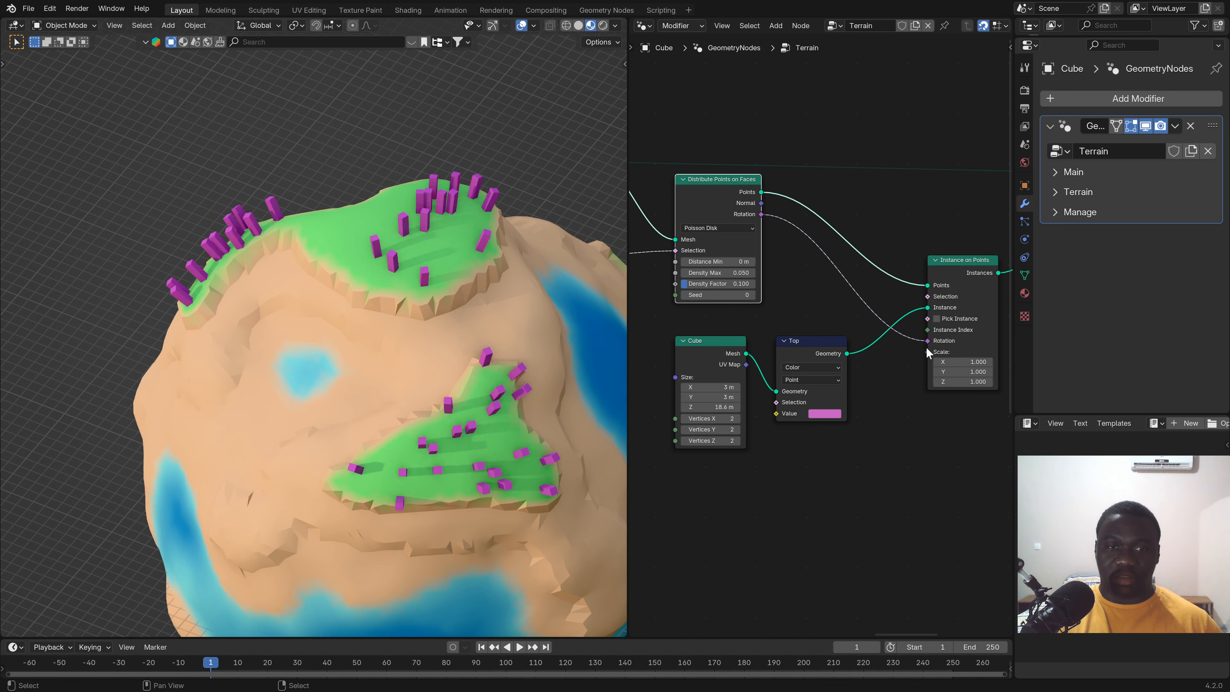
scroll(439, 428, "down", 2)
middle_click_drag(439, 428, 453, 356)
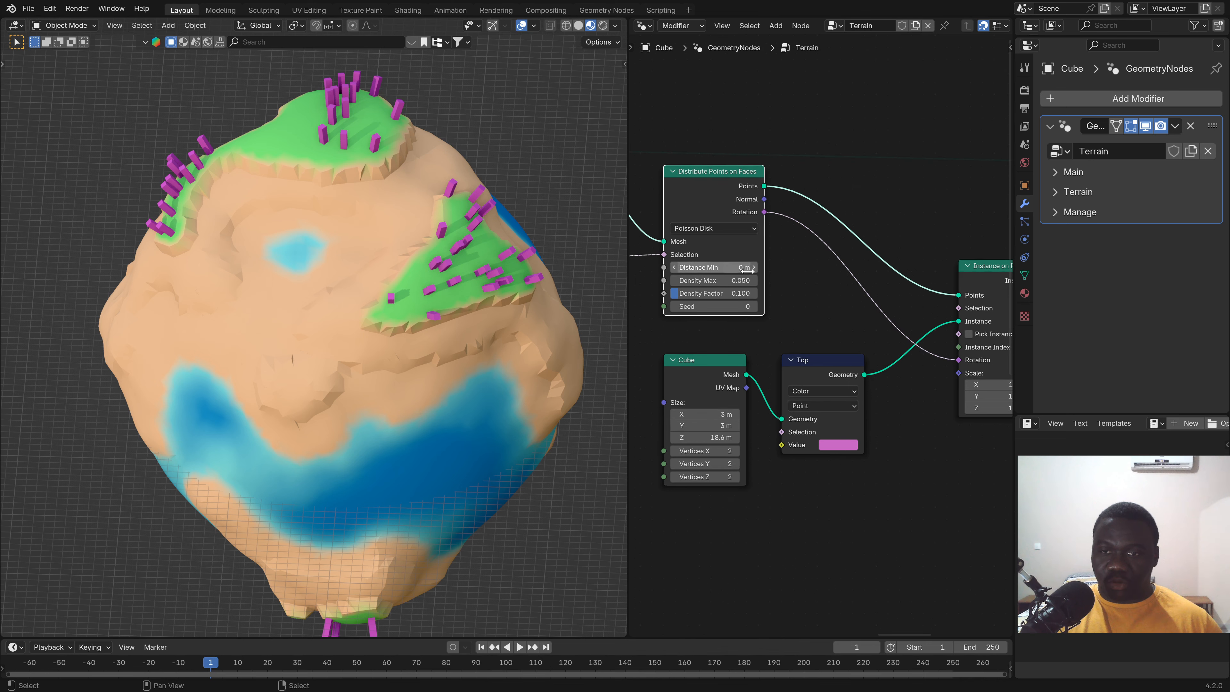
Raise the Distribute Points on Faces node's Density Factor to 1 and inspect the instances on the green summits.
scroll(738, 295, "up", 2)
left_click_drag(688, 292, 799, 292)
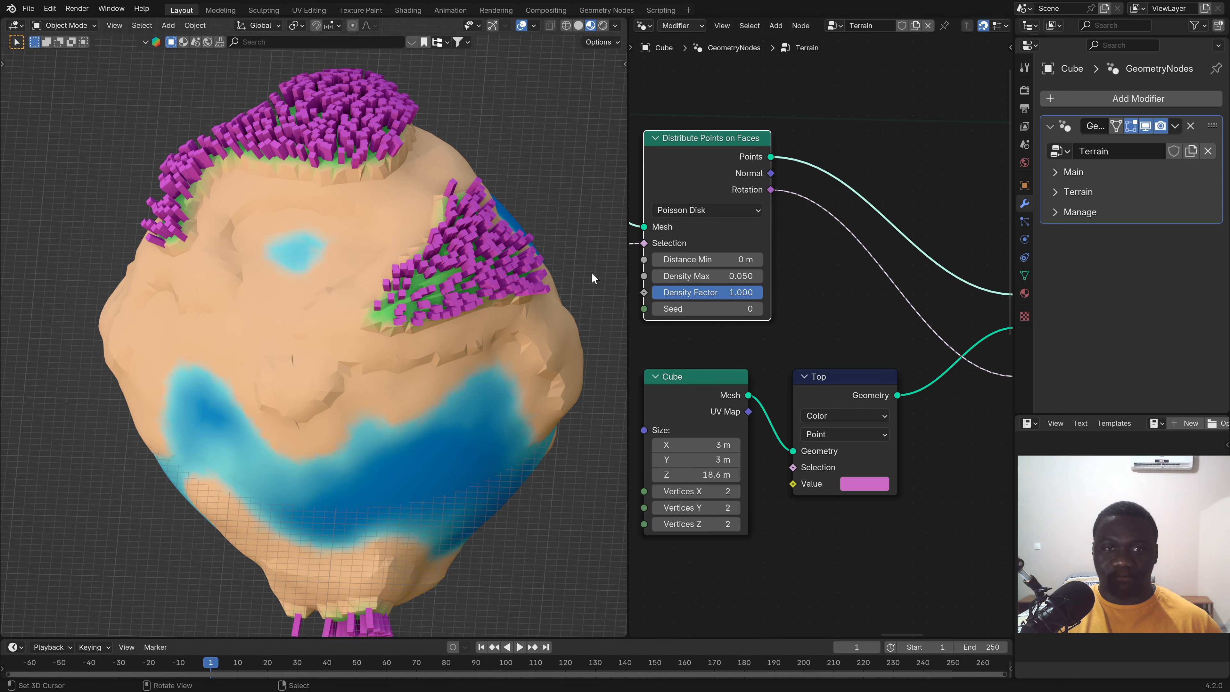
middle_click_drag(405, 216, 383, 198)
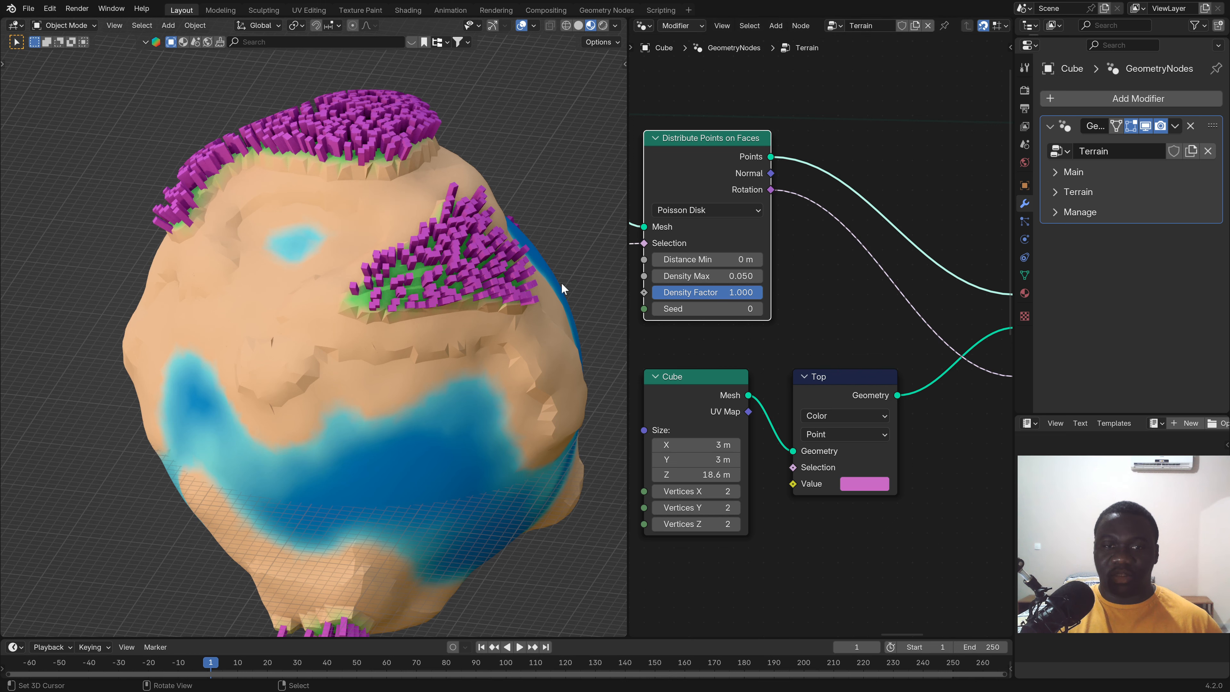
middle_click_drag(390, 213, 424, 347, "shift")
scroll(423, 346, "up", 3)
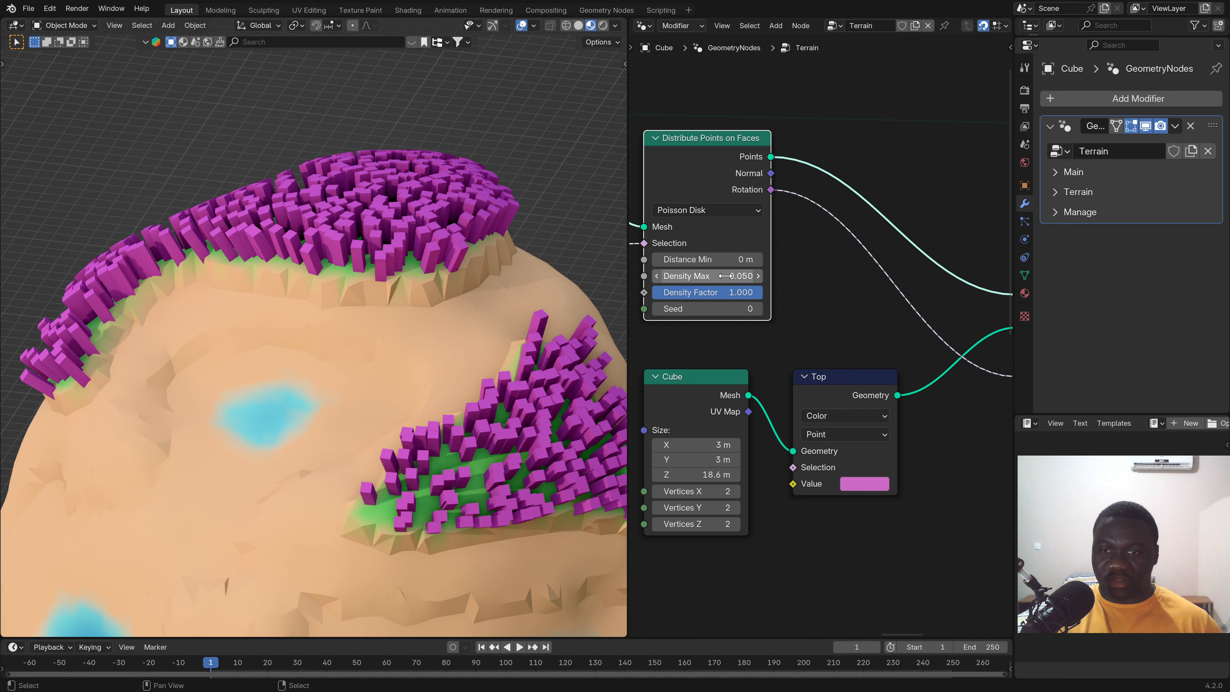
Set the Distribute Points on Faces node's Density Factor to 0.3.
left_click_drag(724, 276, 793, 301)
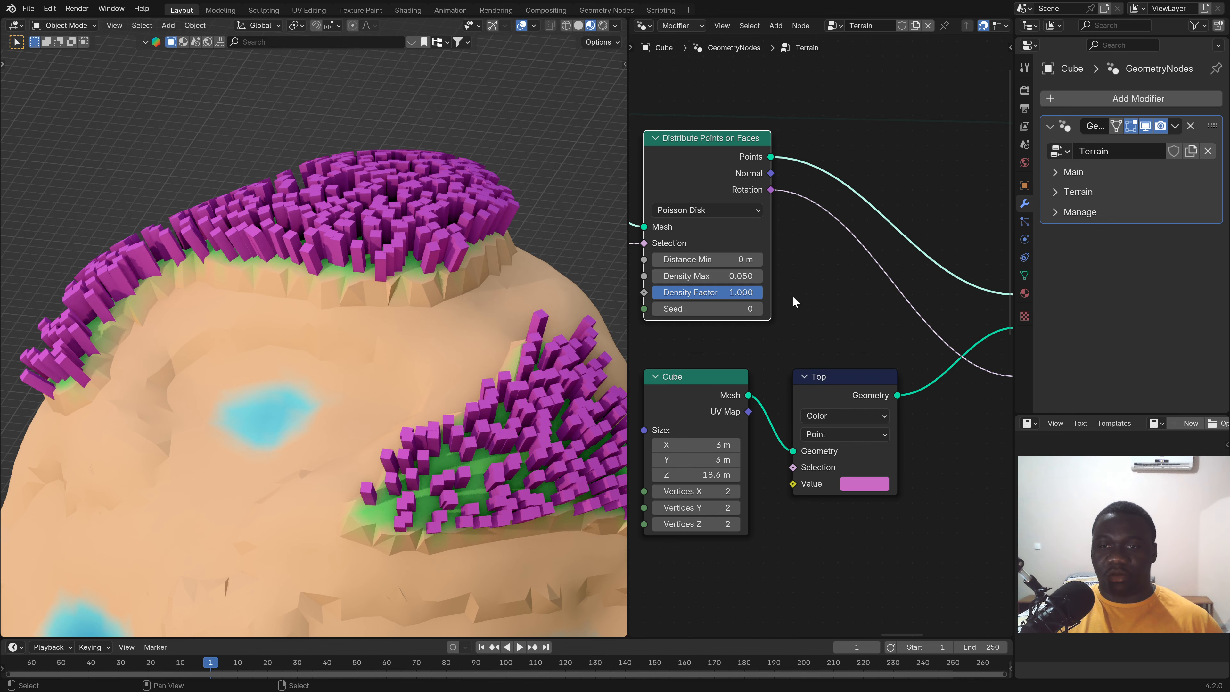
left_click(749, 293)
type(".3")
key("Return")
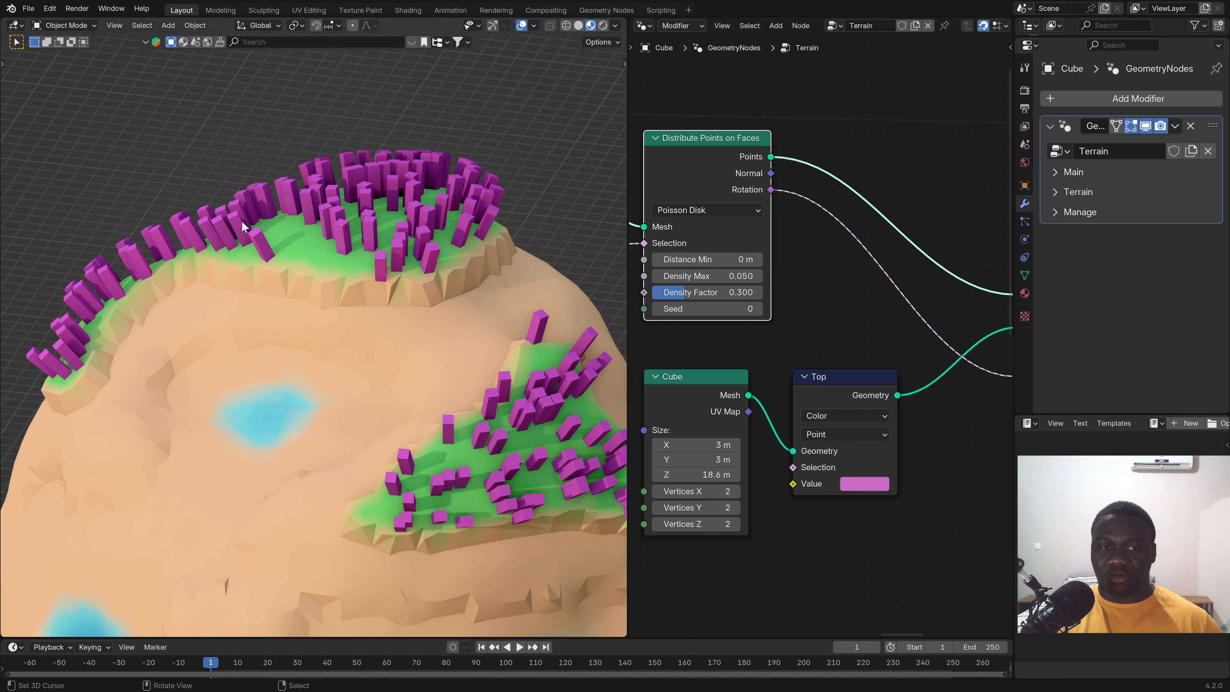
Try a Distance Min of 11 m on the Distribute Points on Faces node and reset it to its default.
left_click_drag(707, 259, 745, 259)
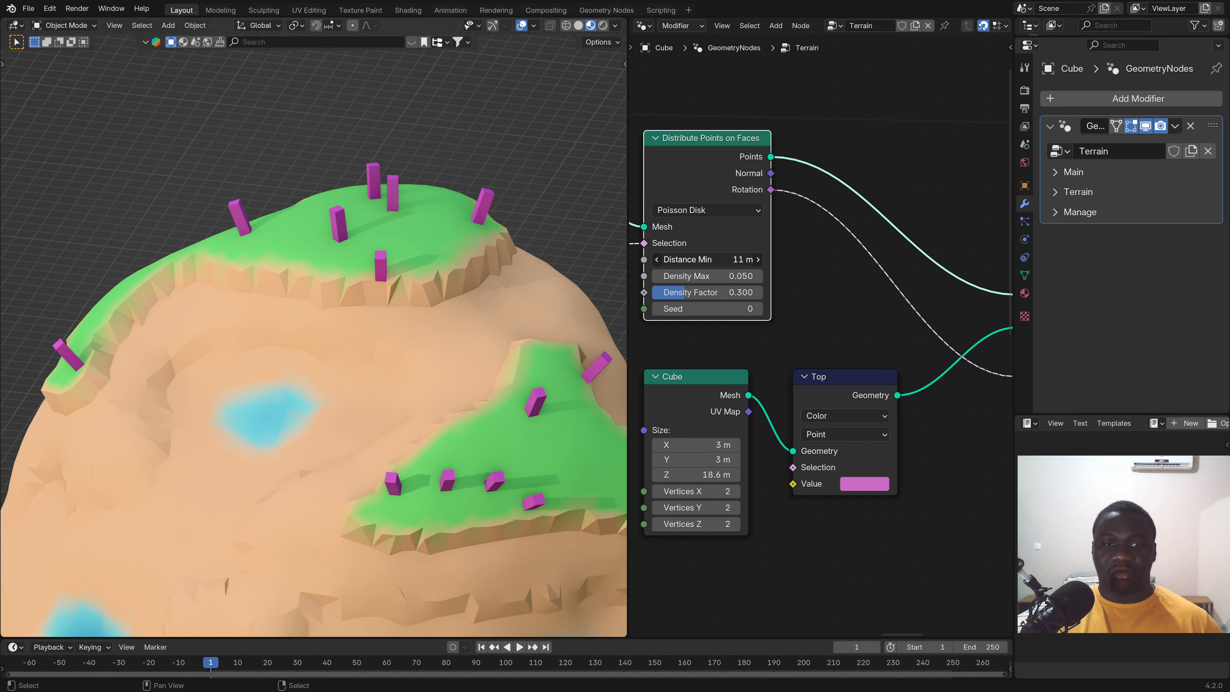
key("BackSpace")
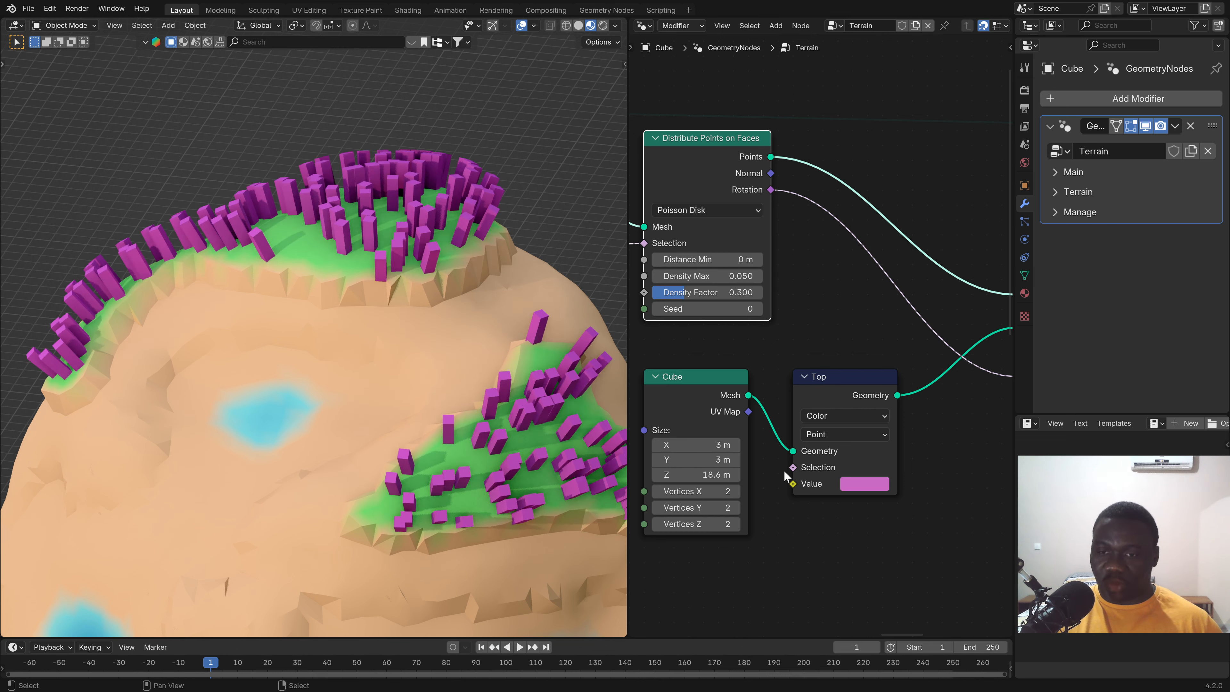
Set the Cube node's Z size to 30 m.
scroll(784, 478, "down", 1)
left_click(707, 473)
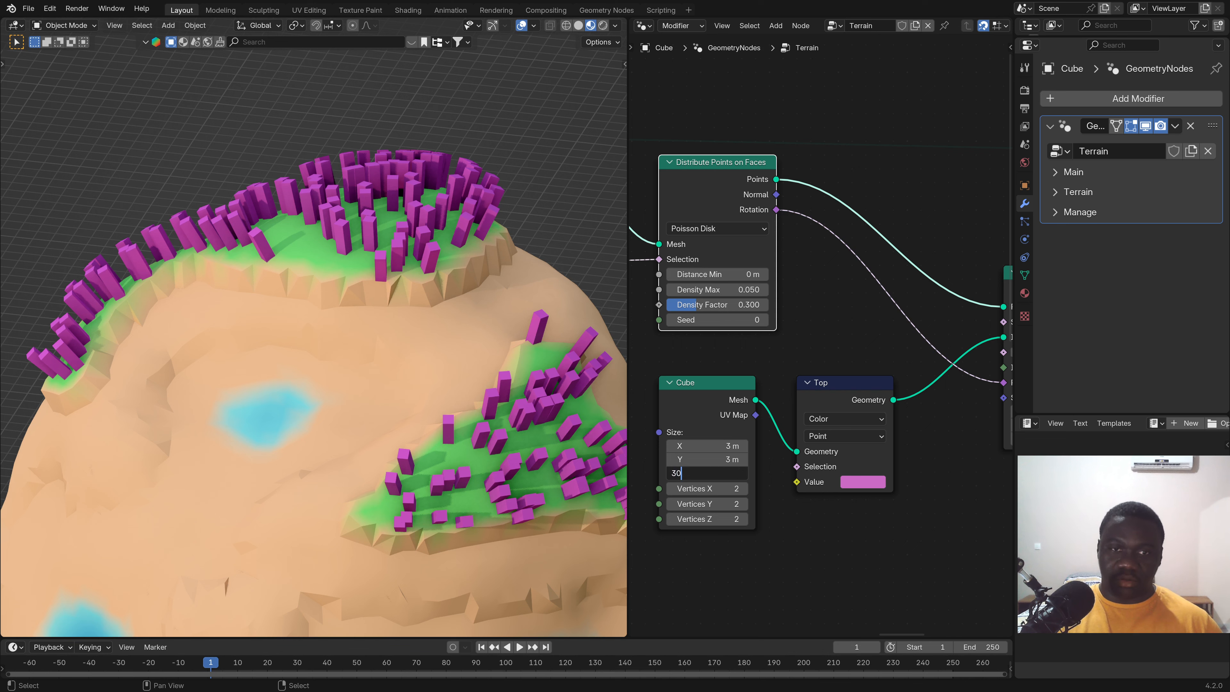
type("30")
key("Return")
Add a Random Value node feeding the Scale input of Instance on Points and place it below the Top node.
scroll(823, 370, "down", 3)
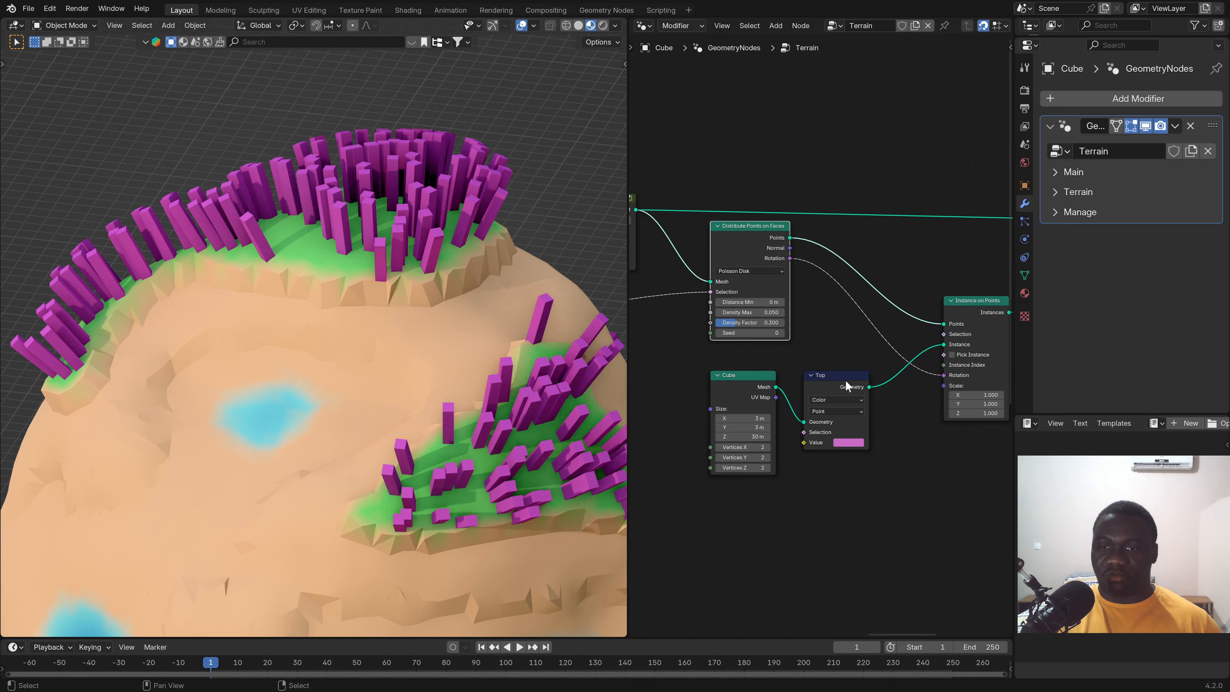
middle_click_drag(865, 378, 762, 360)
scroll(766, 357, "up", 3)
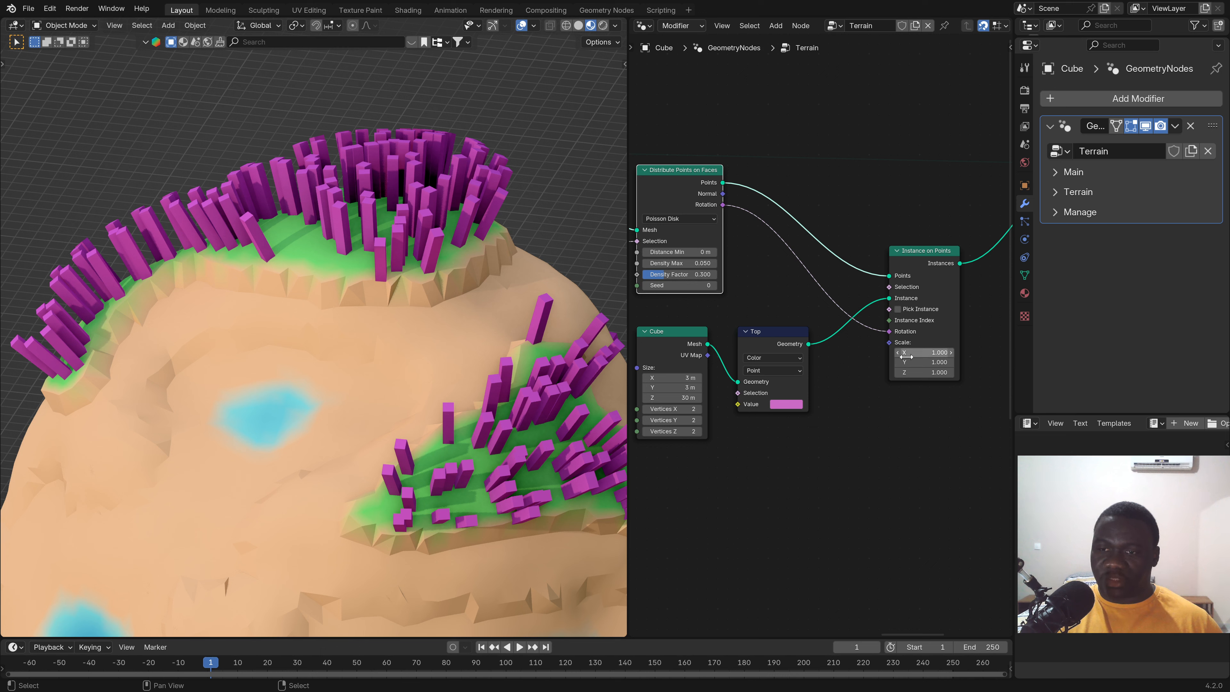
scroll(840, 404, "down", 1)
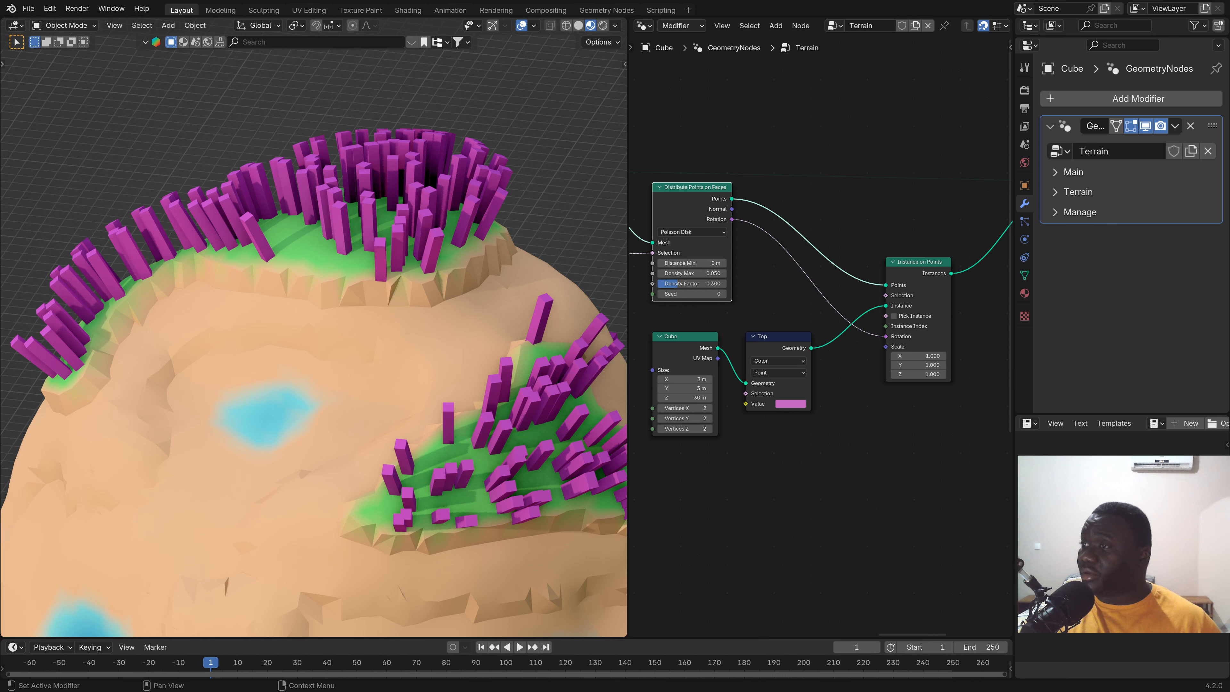
middle_click_drag(757, 422, 796, 365)
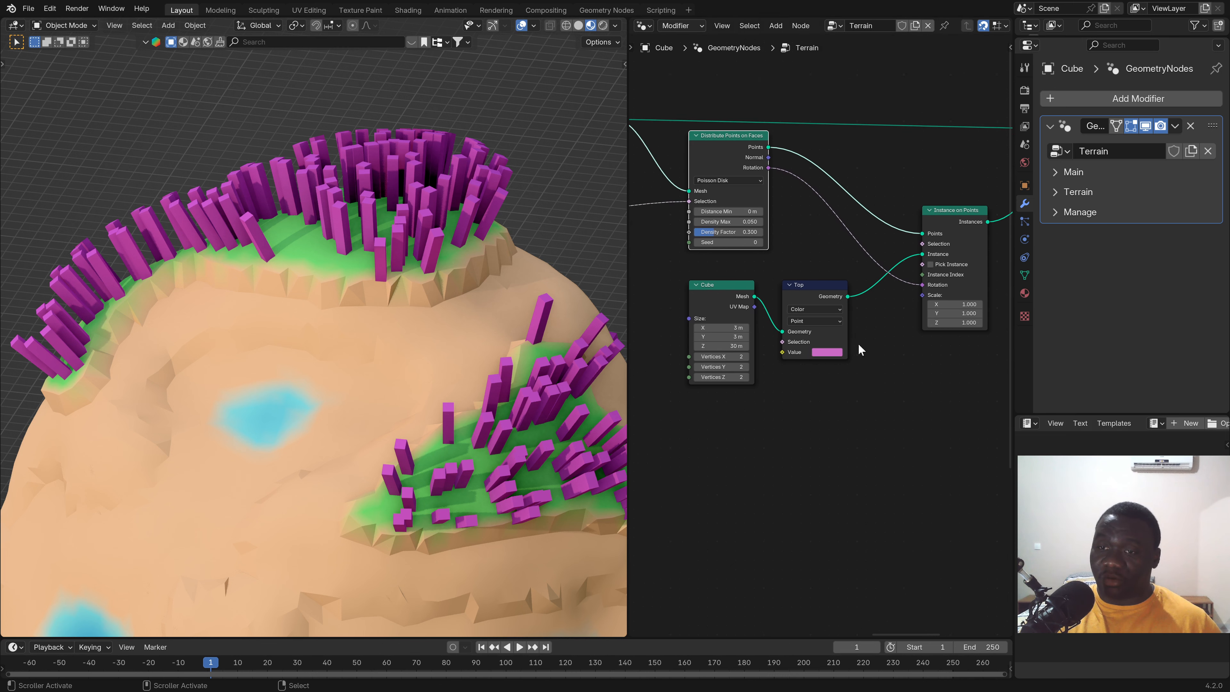
left_click_drag(924, 290, 775, 469)
type("rand")
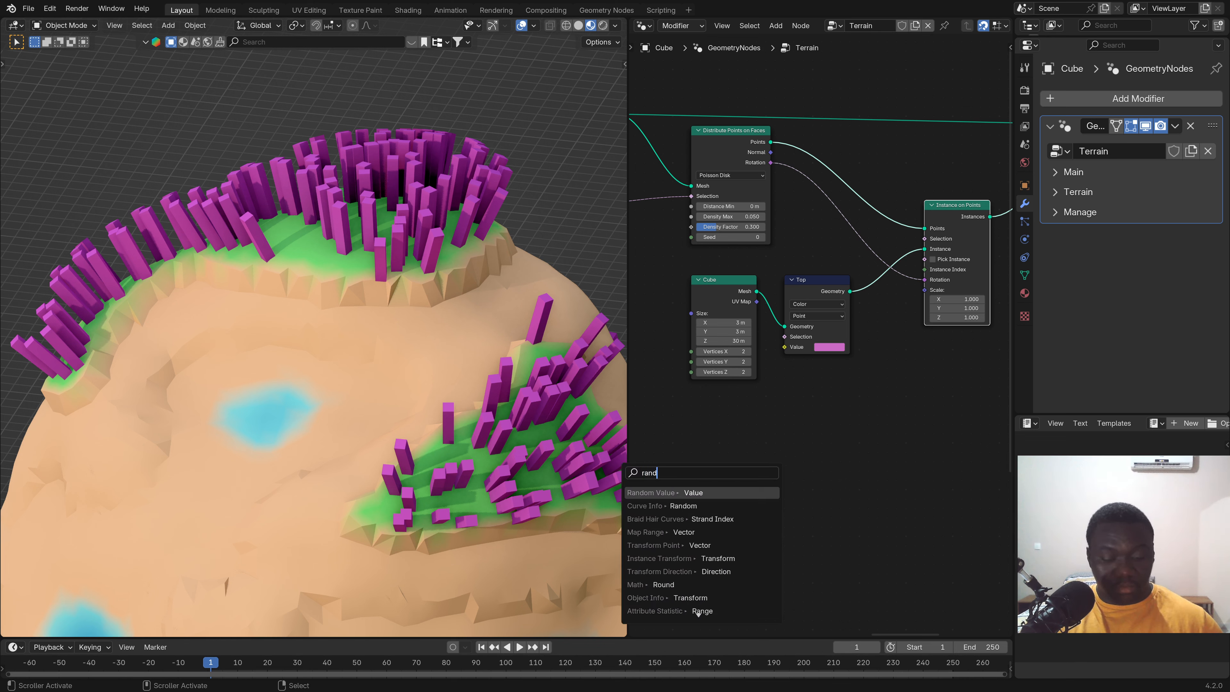
key("Down")
left_click(749, 490)
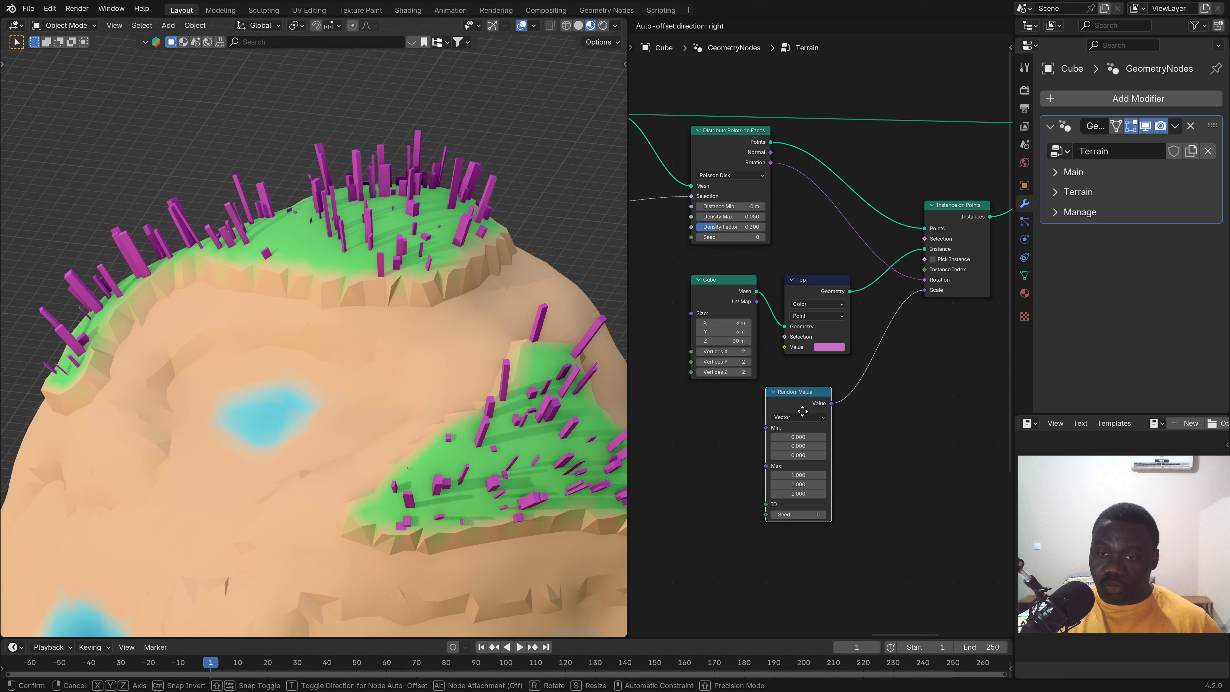
left_click(821, 393)
Switch the Random Value node's data type to Float.
left_click(823, 395)
left_click(814, 422)
left_click_drag(849, 384, 888, 340)
left_click_drag(929, 297, 926, 292)
scroll(836, 428, "up", 2)
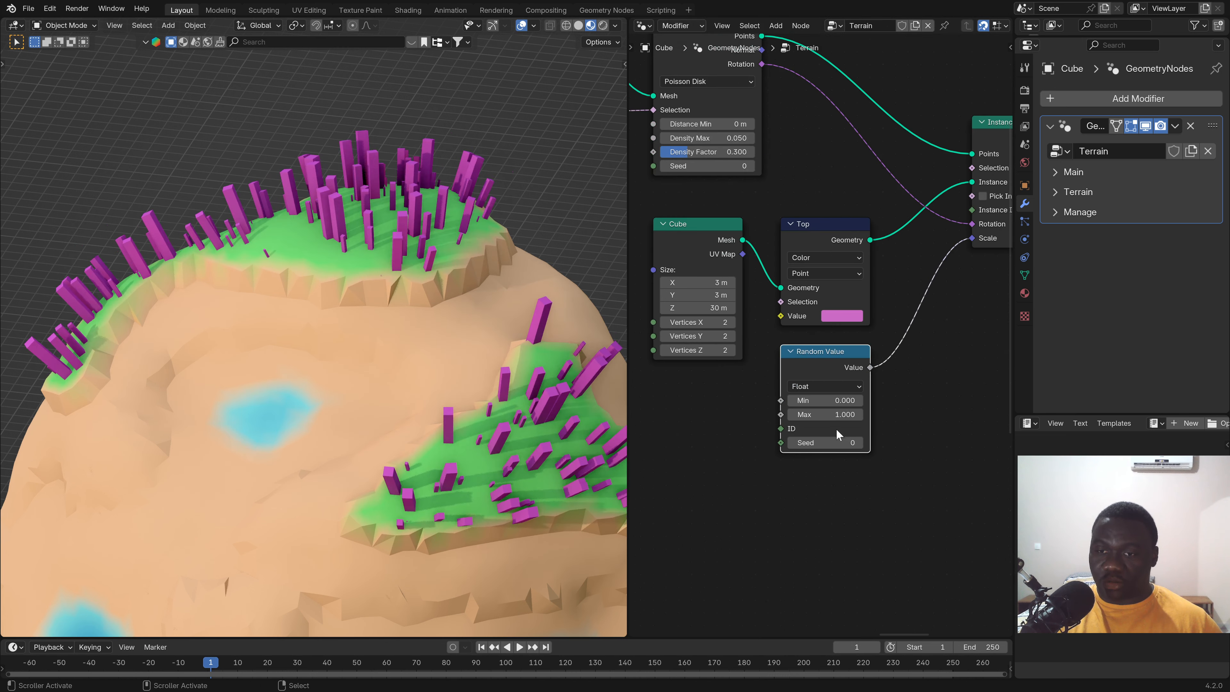
Set the Random Value node's Max to 6 and Min to 2.5.
left_click(825, 414)
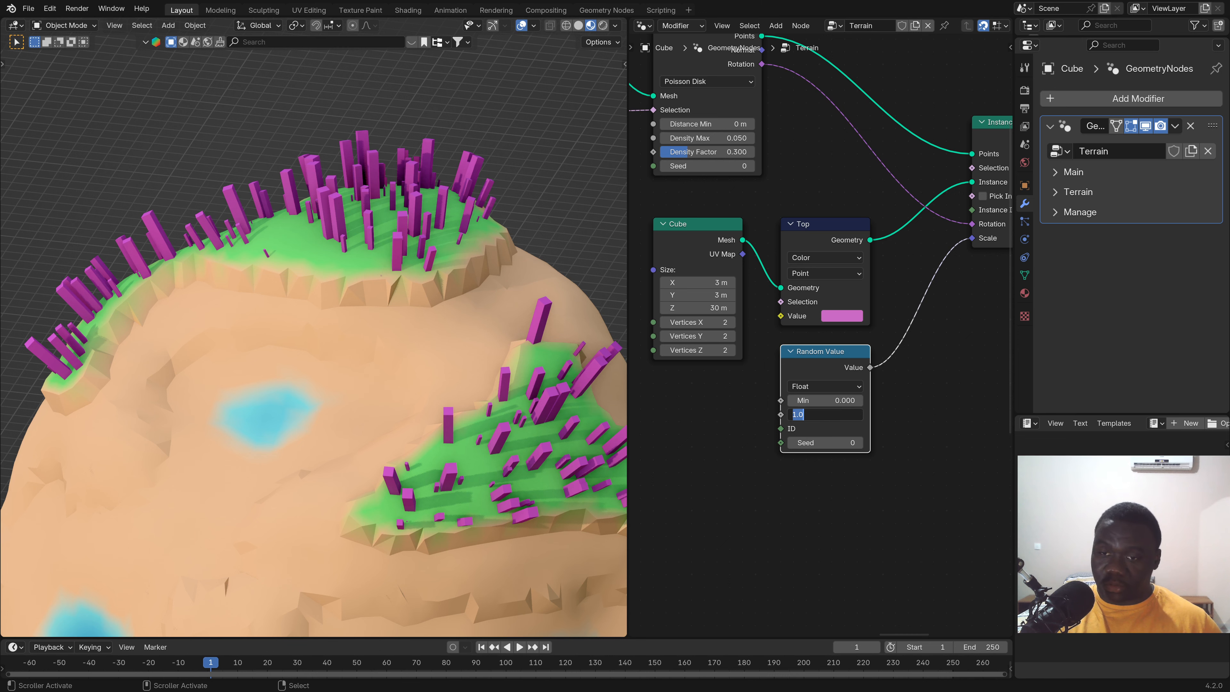
type("5")
key("Return")
left_click(821, 400)
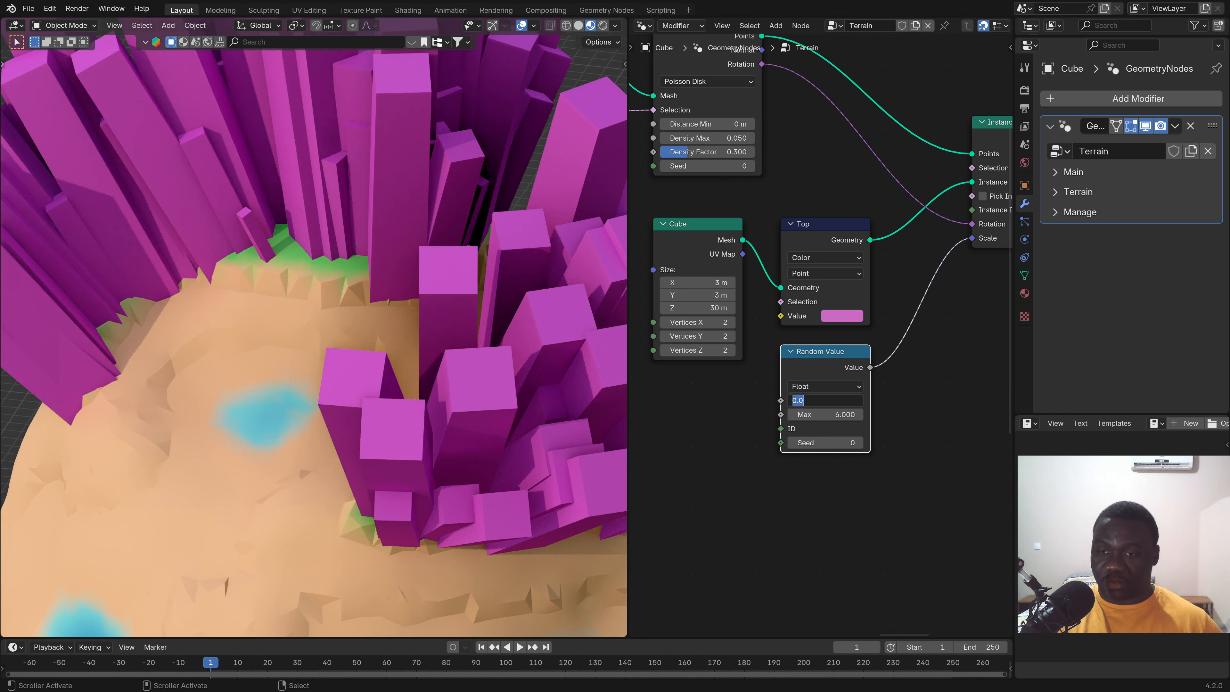
type("2.5")
key("Return")
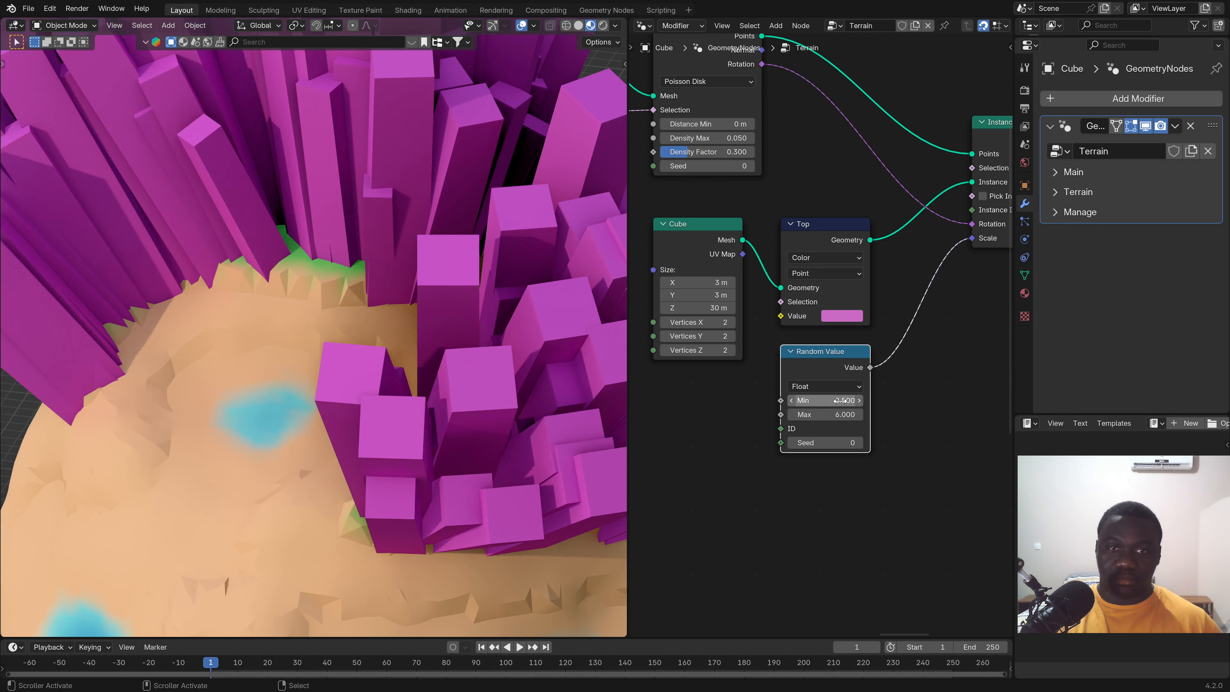
Set the Cube node's size to 2 m in X and Y and 20 m in Z.
scroll(928, 313, "down", 2)
middle_click_drag(928, 313, 898, 335)
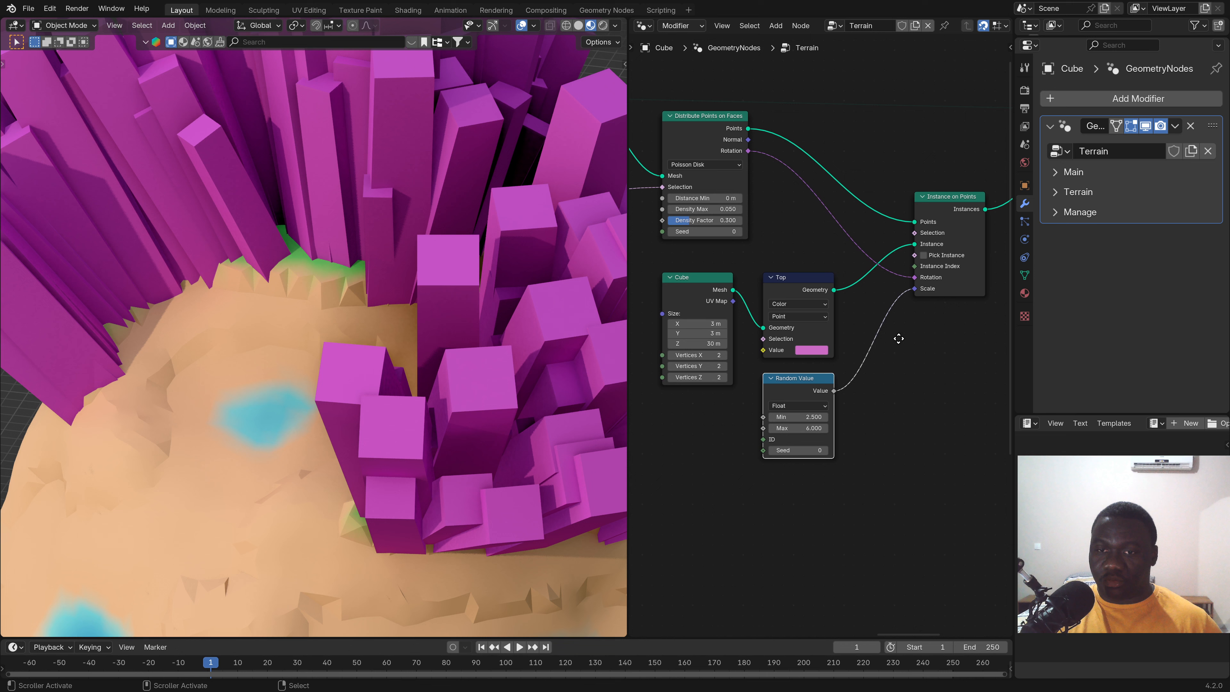
left_click_drag(704, 344, 626, 324, "shift")
right_click(703, 343)
mouse_move(703, 333)
left_mouse_down()
mouse_move(670, 324)
mouse_move(710, 324)
left_mouse_up()
right_click(711, 337)
key("Return")
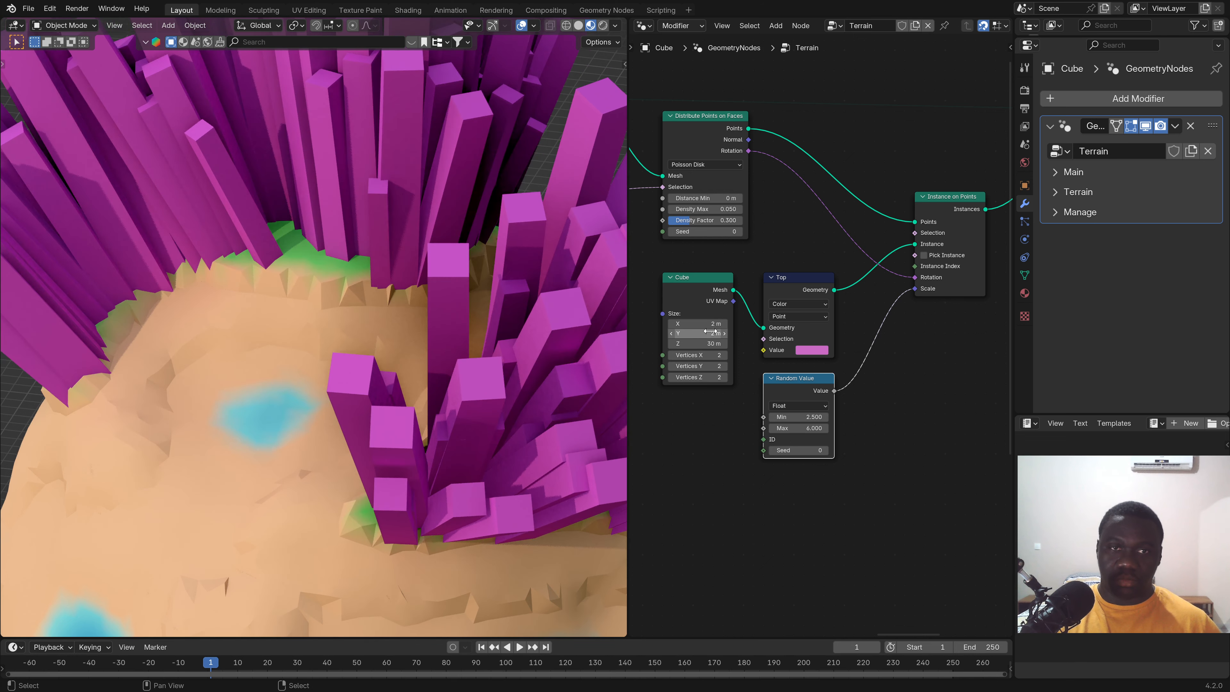
left_click(703, 344)
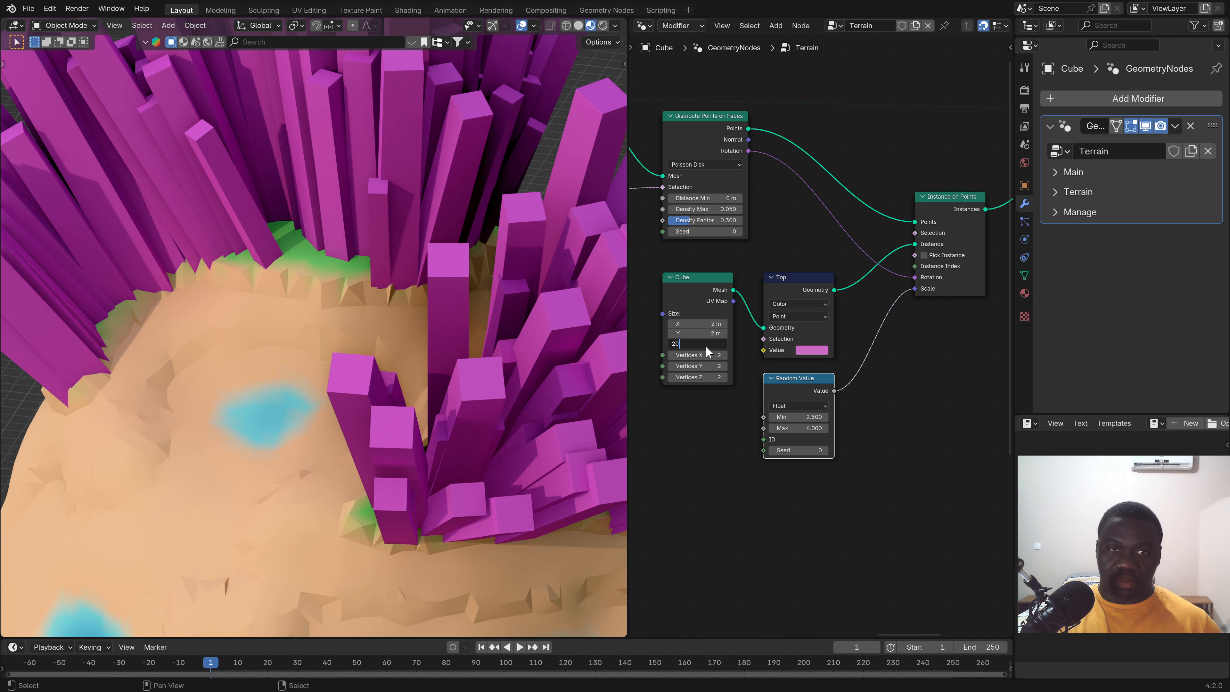
key("Return")
Reduce the Cube node's X and Y sizes to 0.72 m and set its Z size to 10 m.
mouse_move(706, 344)
left_mouse_down()
mouse_move(706, 324)
mouse_move(666, 324)
mouse_move(709, 344)
left_mouse_up()
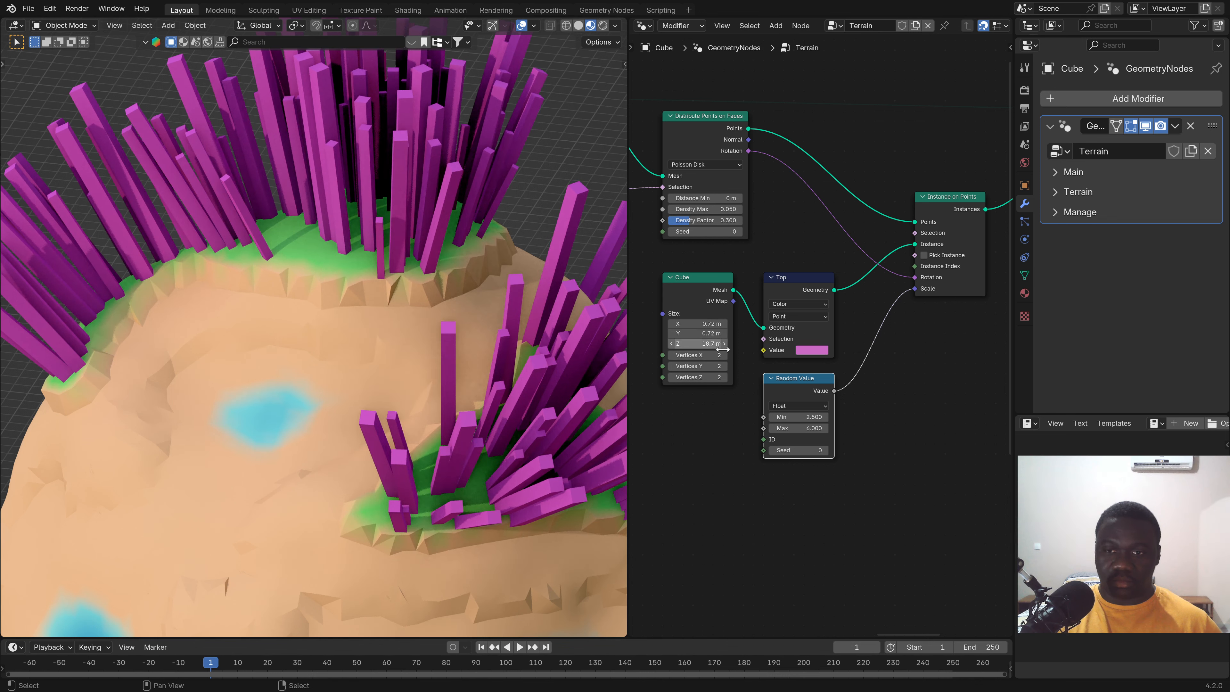
left_click(708, 343)
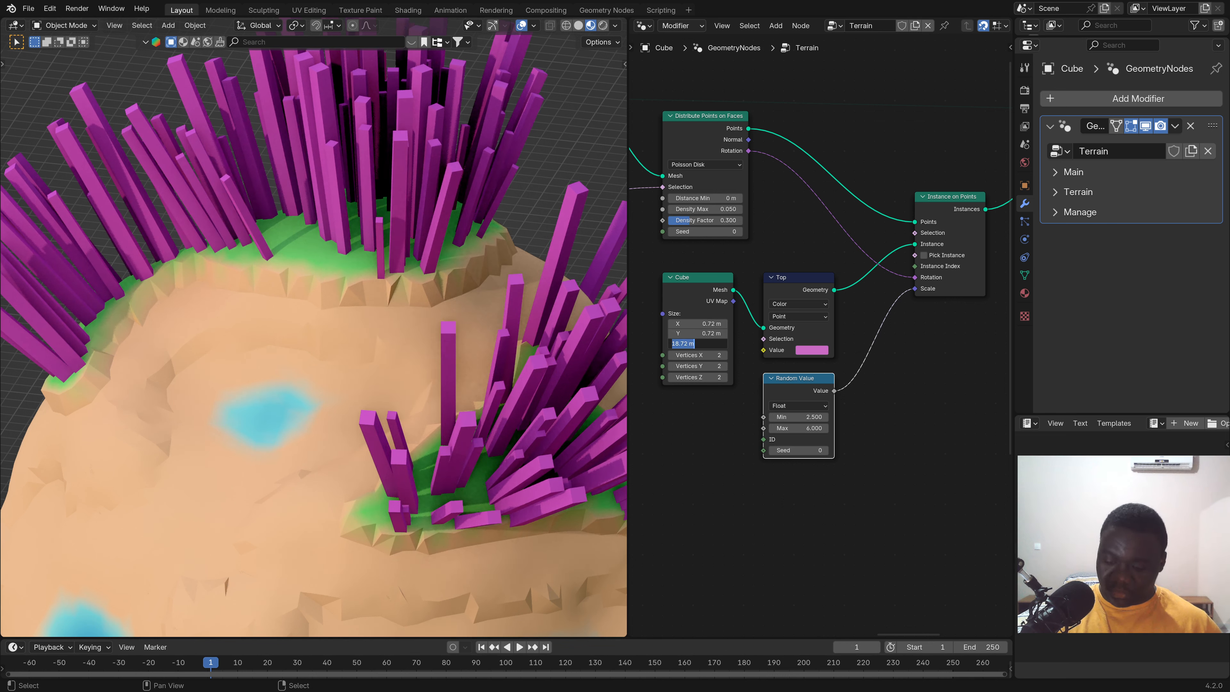
key("Return")
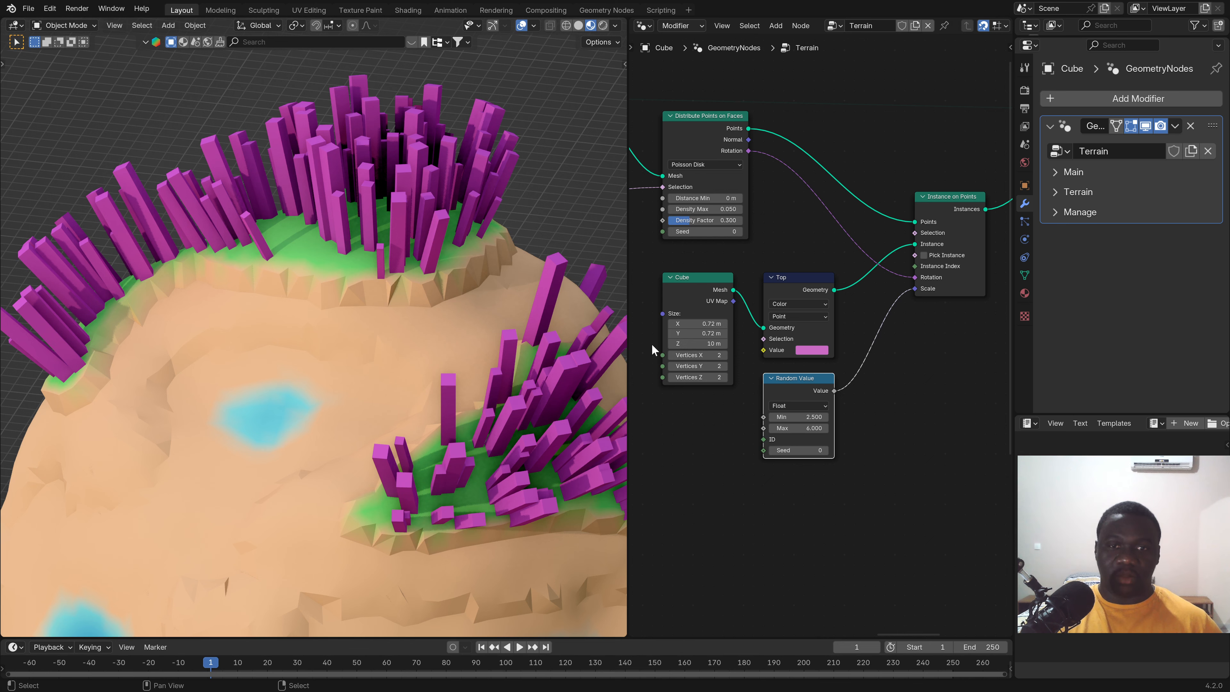
scroll(406, 294, "down", 3)
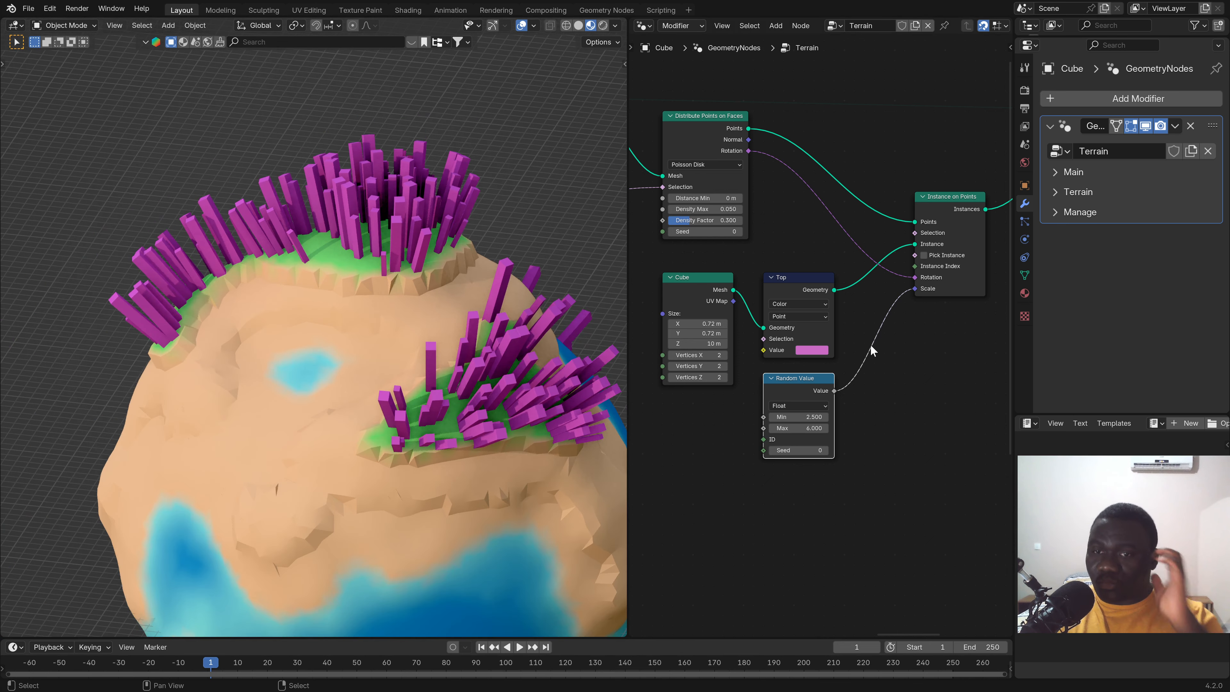
Set the Cube node's X and Y sizes to 0.8 m.
scroll(739, 350, "up", 1)
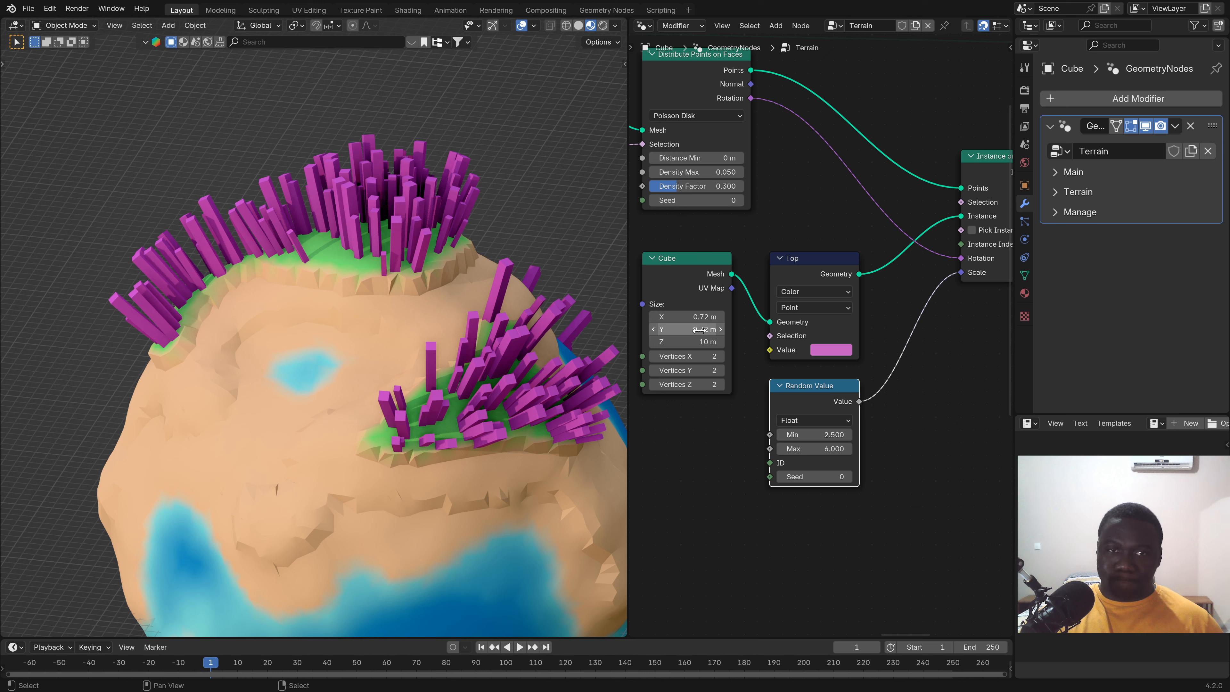
left_click_drag(697, 332, 698, 316)
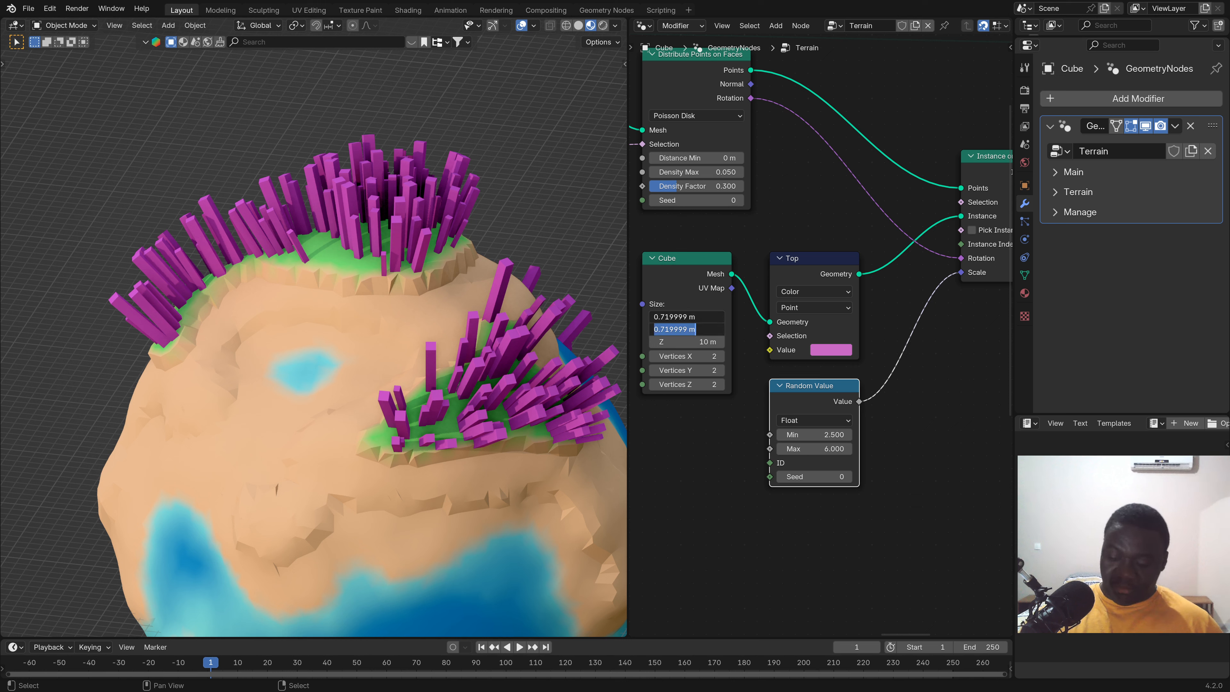
type("0.8")
key("Return")
scroll(854, 358, "down", 2)
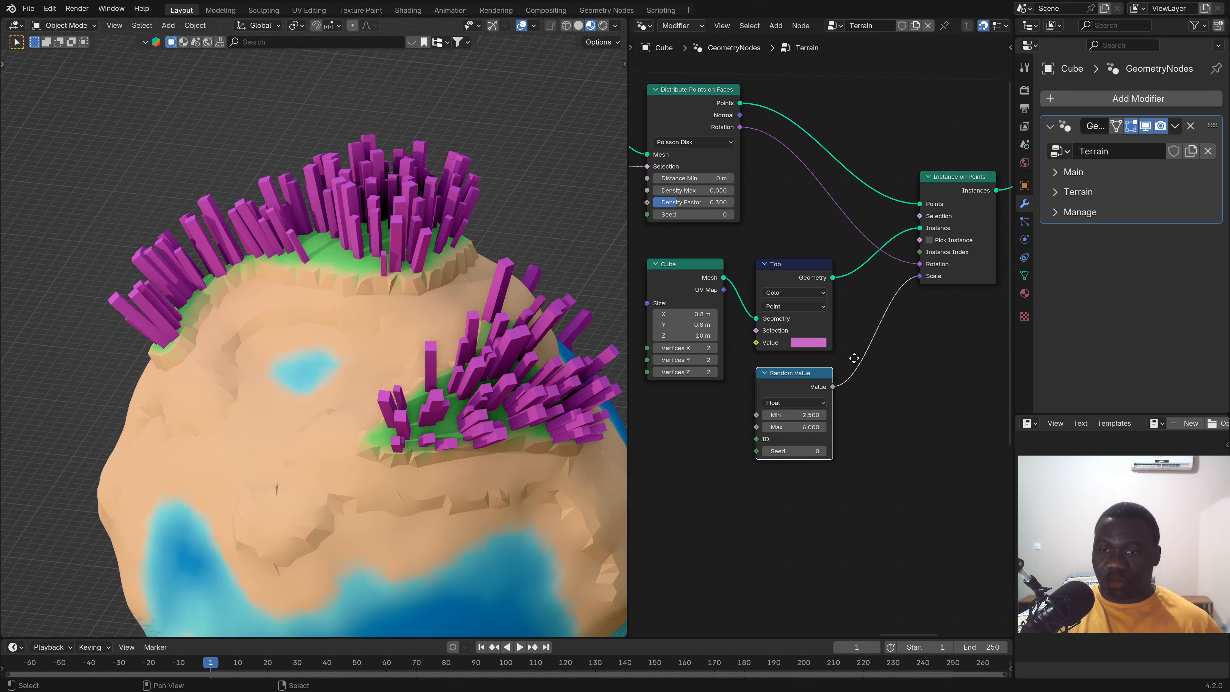
Detach the Random Value node from the Scale input of Instance on Points and reconnect it.
middle_click_drag(854, 358, 846, 381)
scroll(794, 471, "up", 2)
left_click_drag(798, 480, 950, 479)
key("Escape")
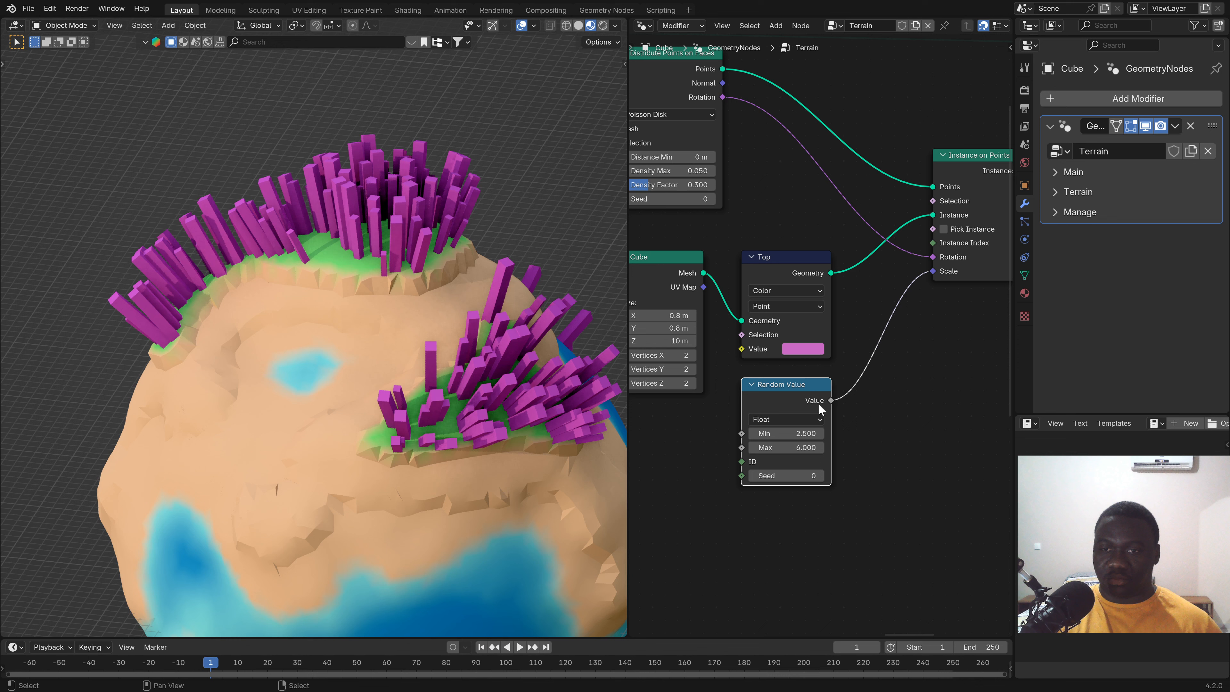
middle_click_drag(893, 379, 881, 390)
left_click_drag(919, 283, 873, 329)
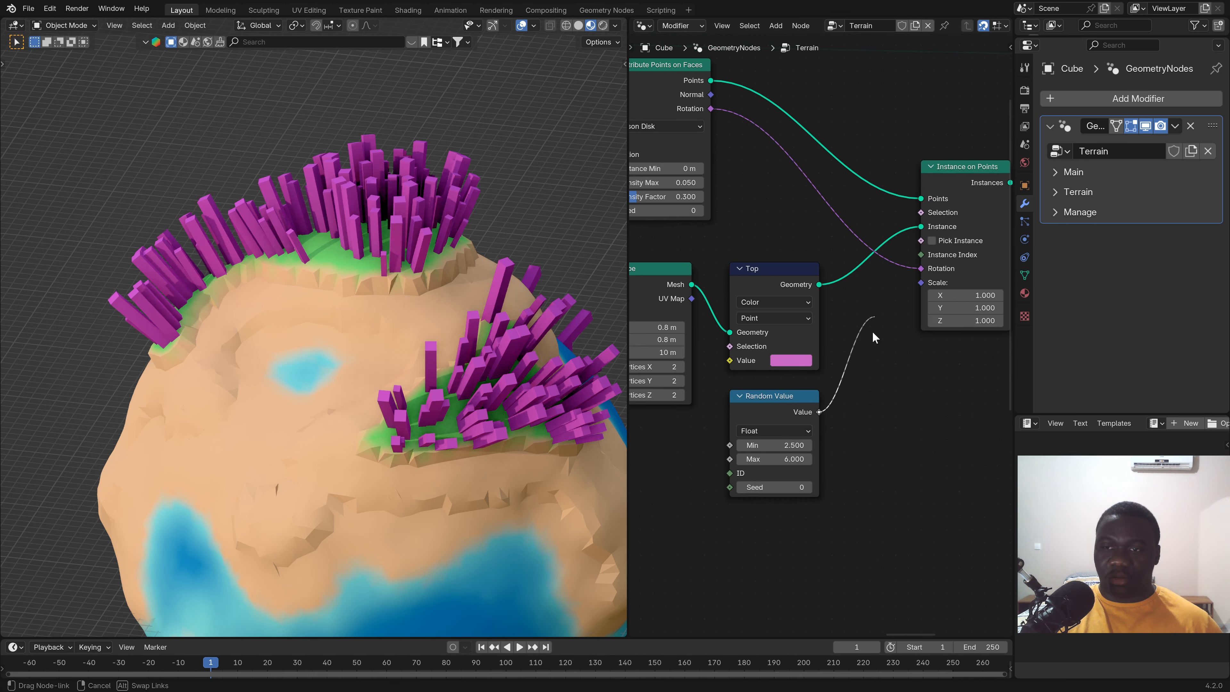
left_click_drag(826, 414, 922, 283)
Examine the randomly scaled cube instances across the planet's summits and underside, along with the nodes that produce them.
middle_click_drag(402, 254, 337, 178)
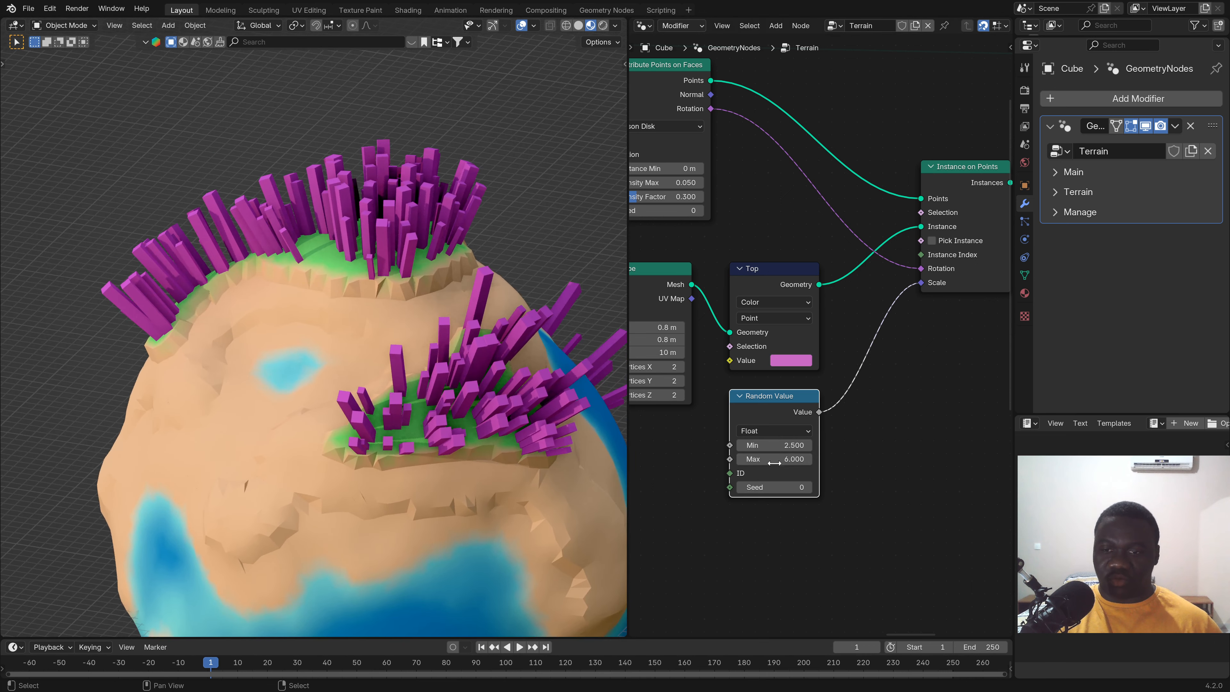
scroll(778, 469, "up", 3)
mouse_move(788, 456)
left_mouse_down()
mouse_move(745, 456)
mouse_move(788, 456)
mouse_move(789, 439)
mouse_move(806, 439)
mouse_move(788, 438)
left_mouse_up()
scroll(848, 455, "down", 5)
middle_click_drag(871, 407, 878, 373)
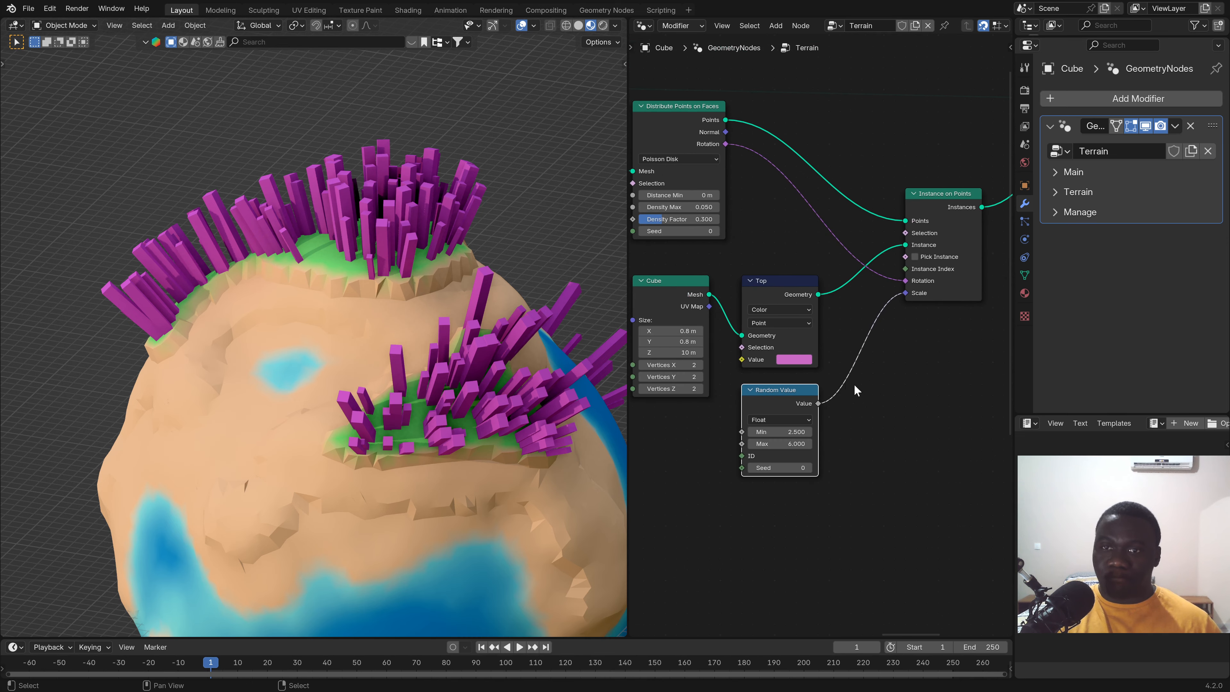
scroll(861, 395, "down", 2)
middle_click_drag(912, 402, 751, 392)
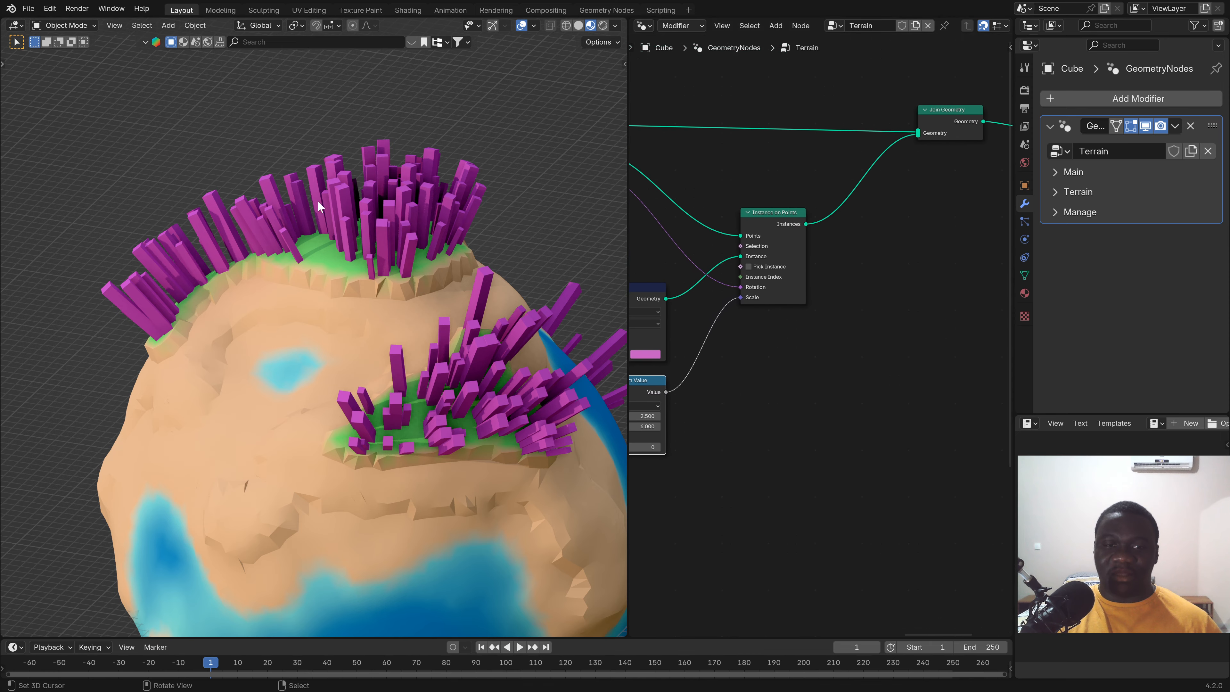
scroll(480, 441, "down", 2)
middle_click_drag(480, 442, 453, 230, "shift")
scroll(351, 445, "up", 2)
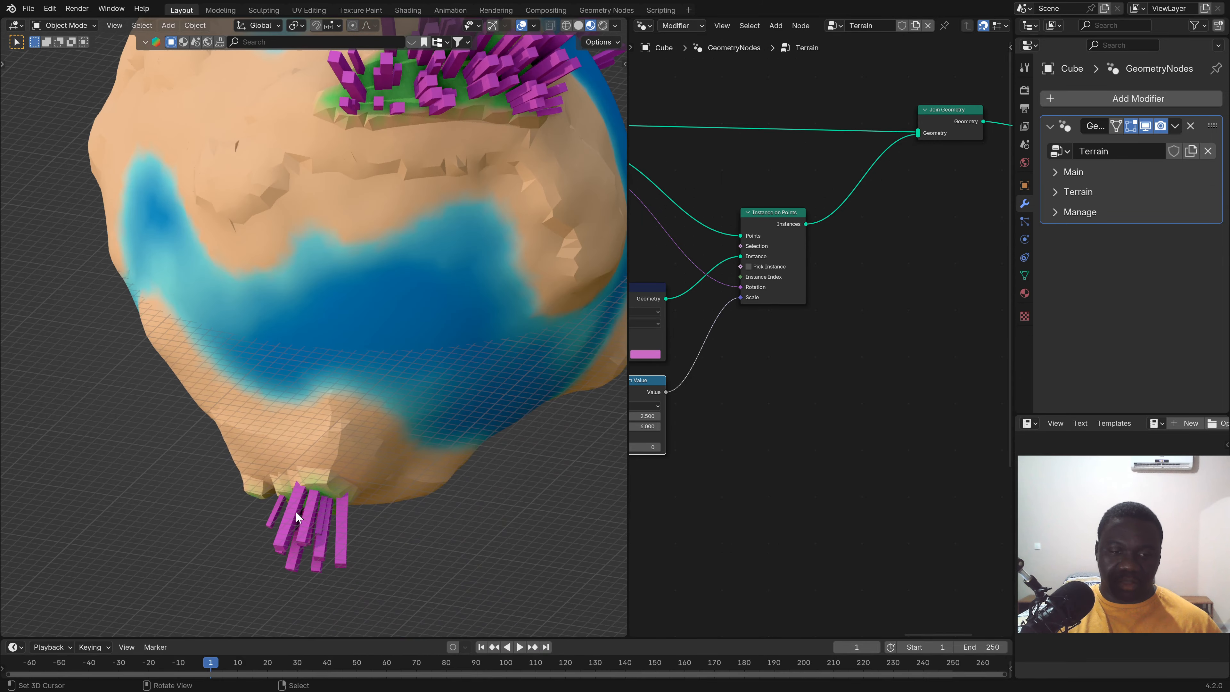
middle_click_drag(296, 514, 354, 242)
Lower the Terrain modifier's Subdivision to 5 in its Main settings.
left_click(1055, 172)
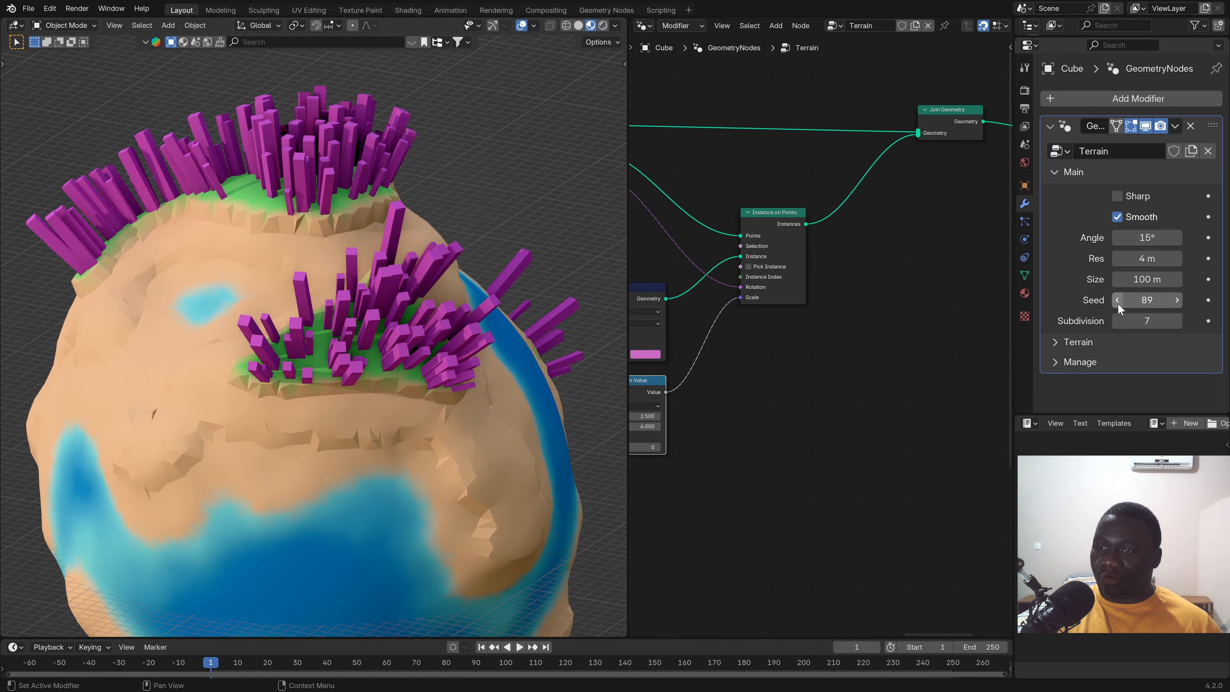
left_click(1118, 321)
left_click(1118, 321)
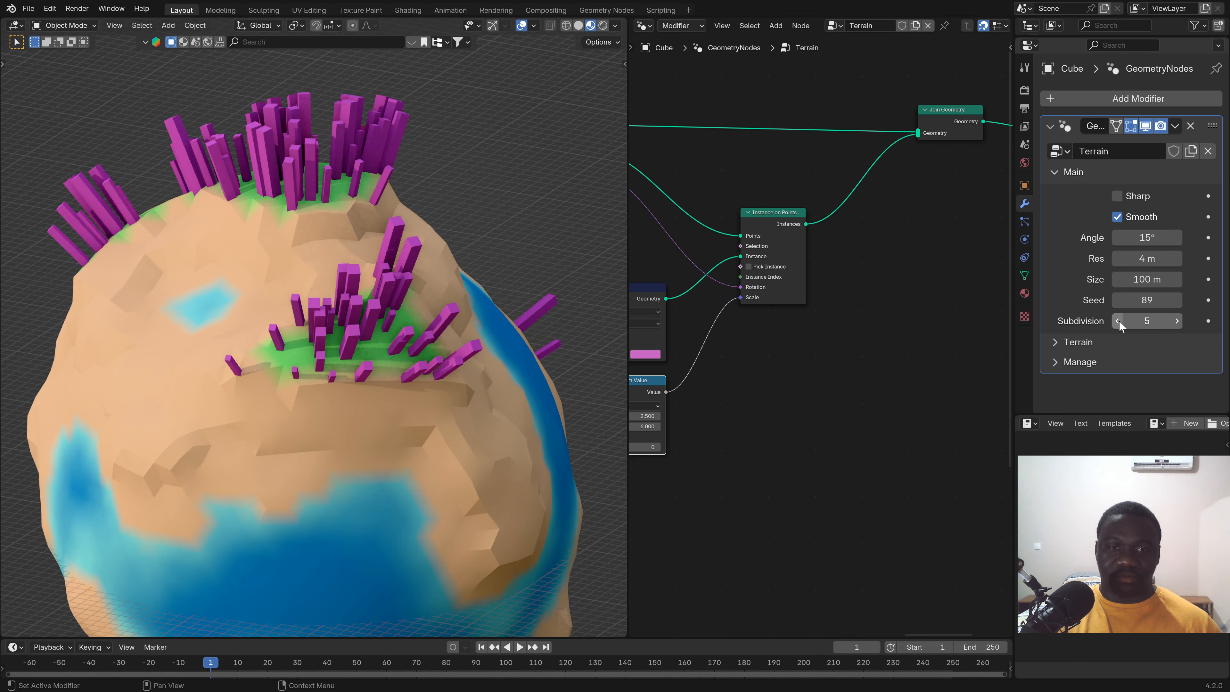
left_click(1058, 172)
Set the scene's output frame rate to 50 fps.
left_click(1025, 108)
left_click(1056, 97)
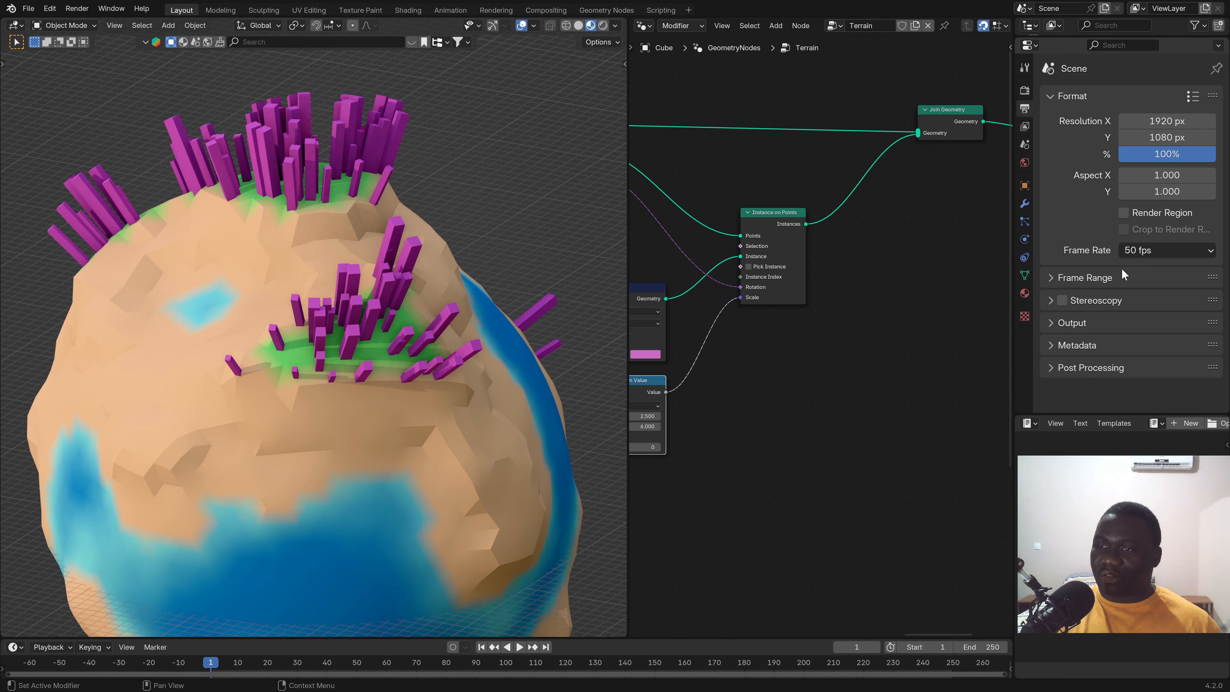
left_click(1144, 251)
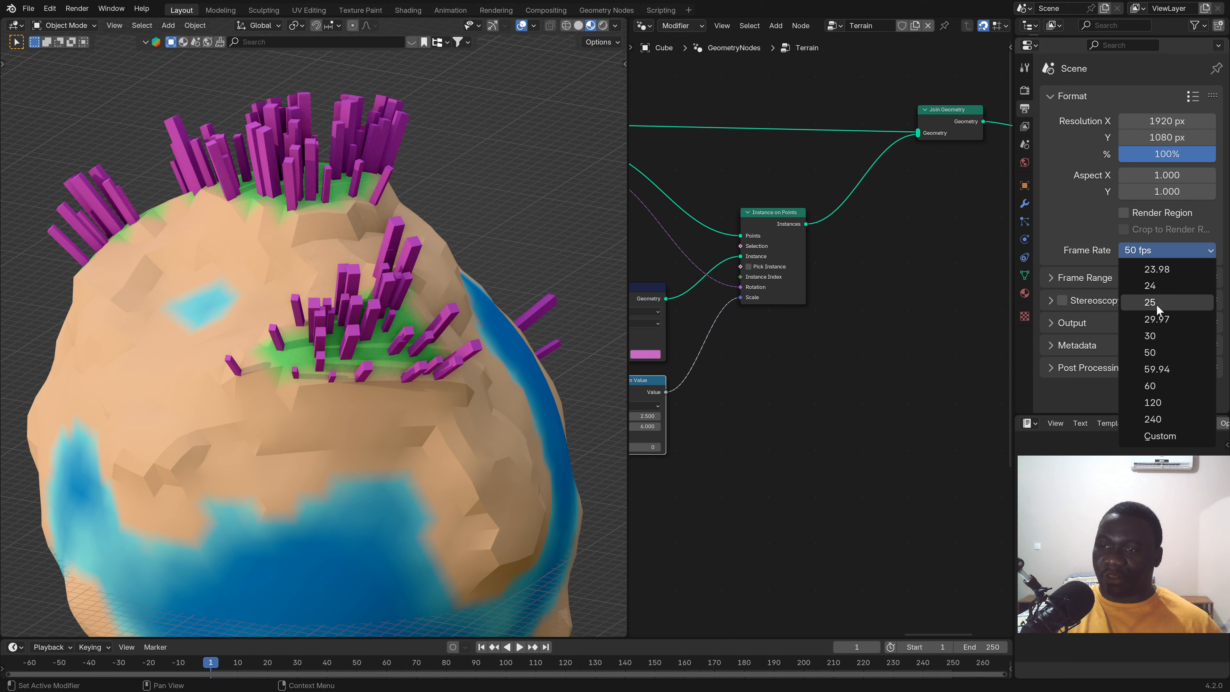
left_click(1152, 353)
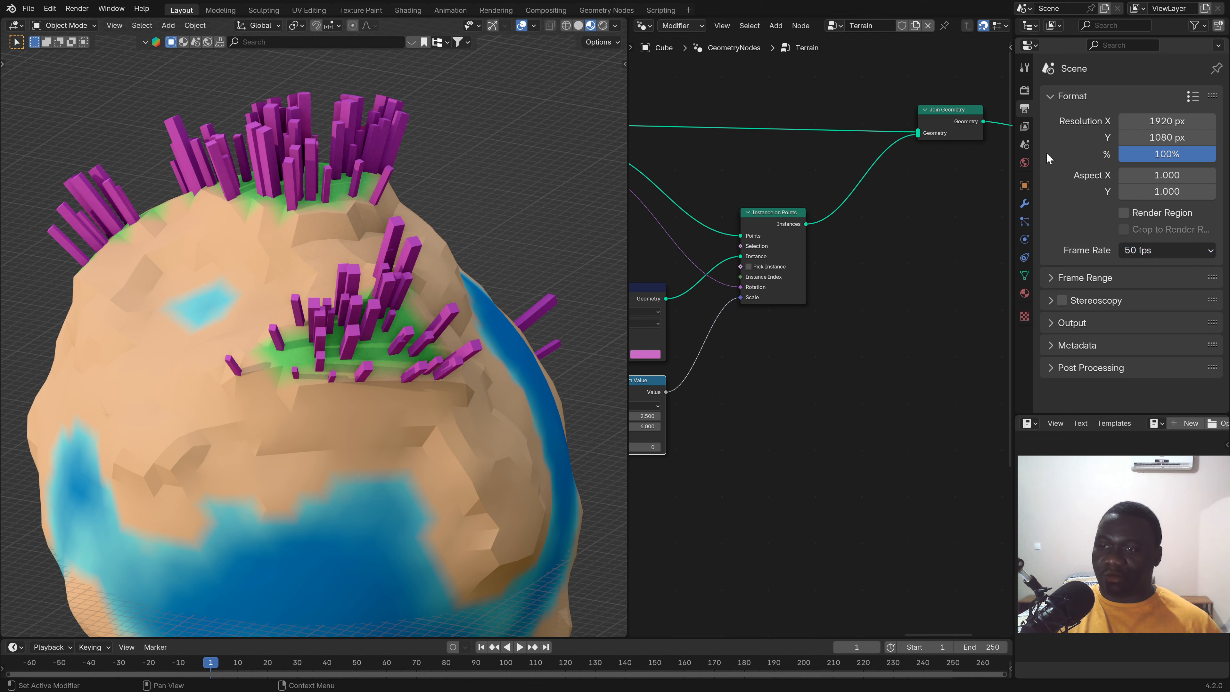
left_click(1055, 96)
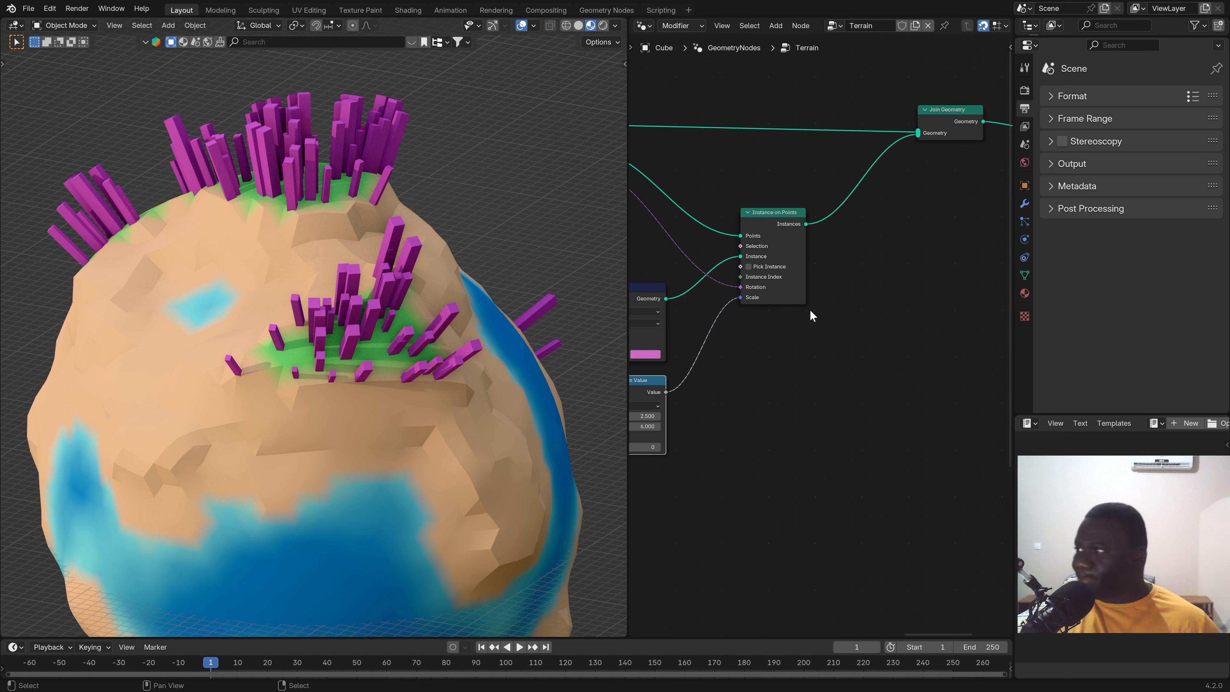
Insert a Rotate Instances node between Instance on Points and Join Geometry, replacing their direct link.
middle_click_drag(846, 288, 794, 295)
scroll(784, 272, "up", 1)
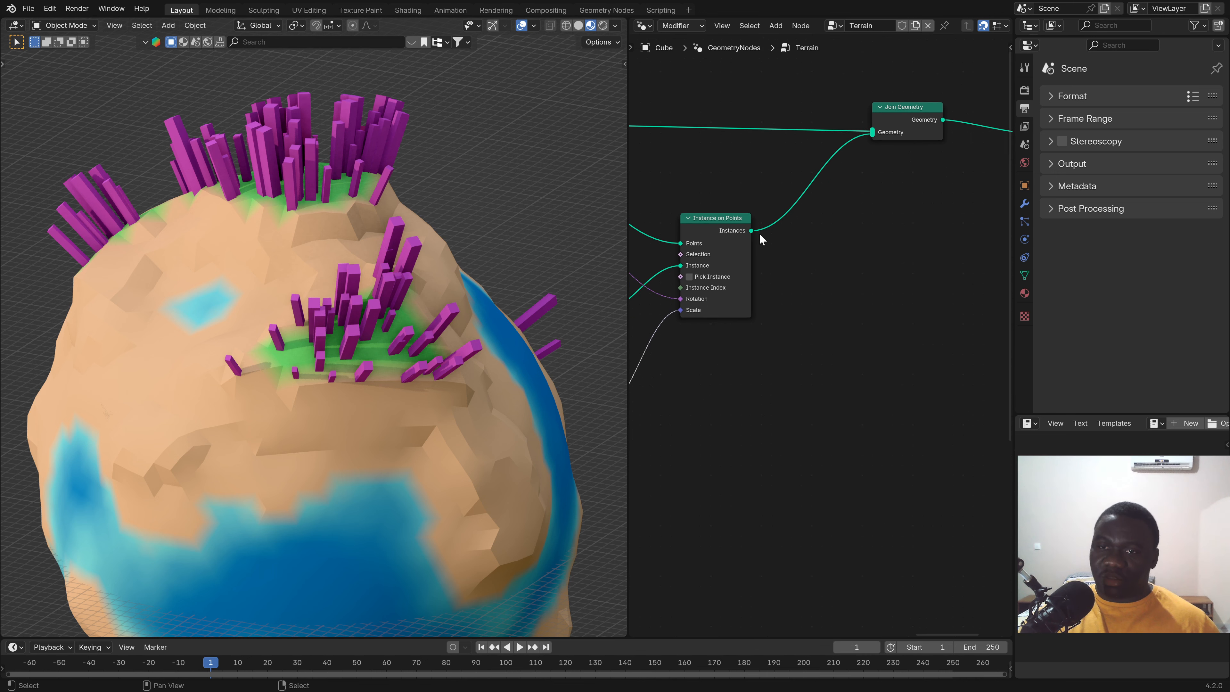
left_click_drag(751, 231, 828, 326)
type("rota")
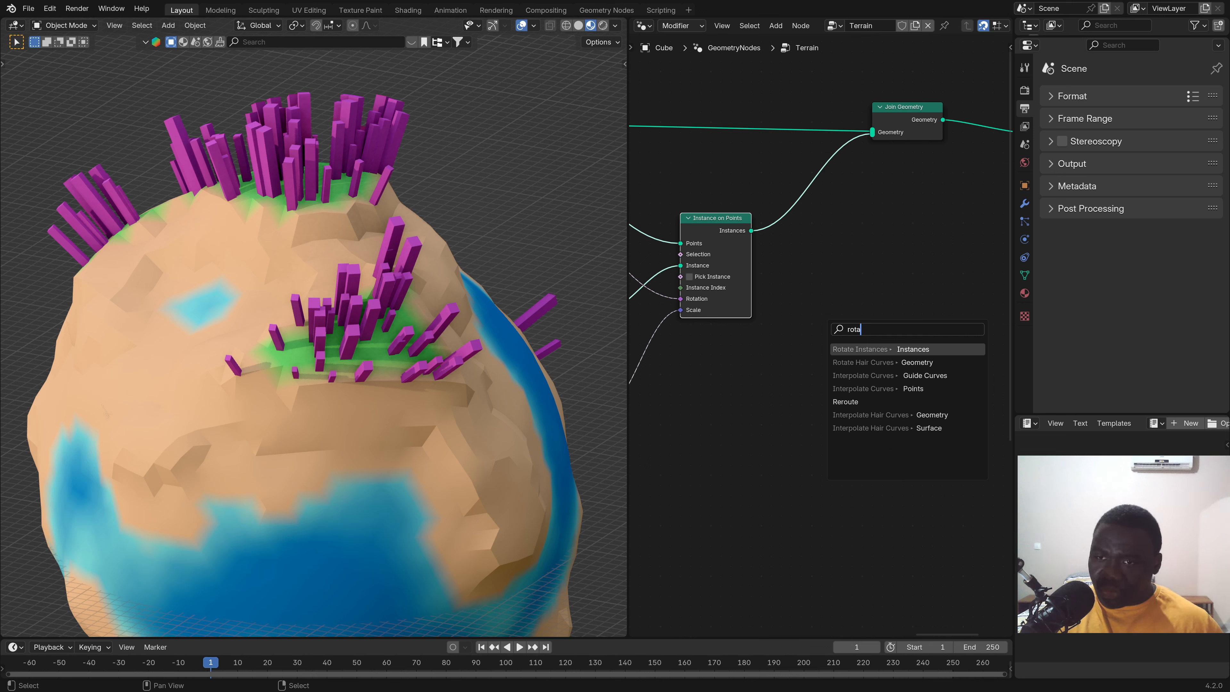
key("Return")
left_click(836, 241)
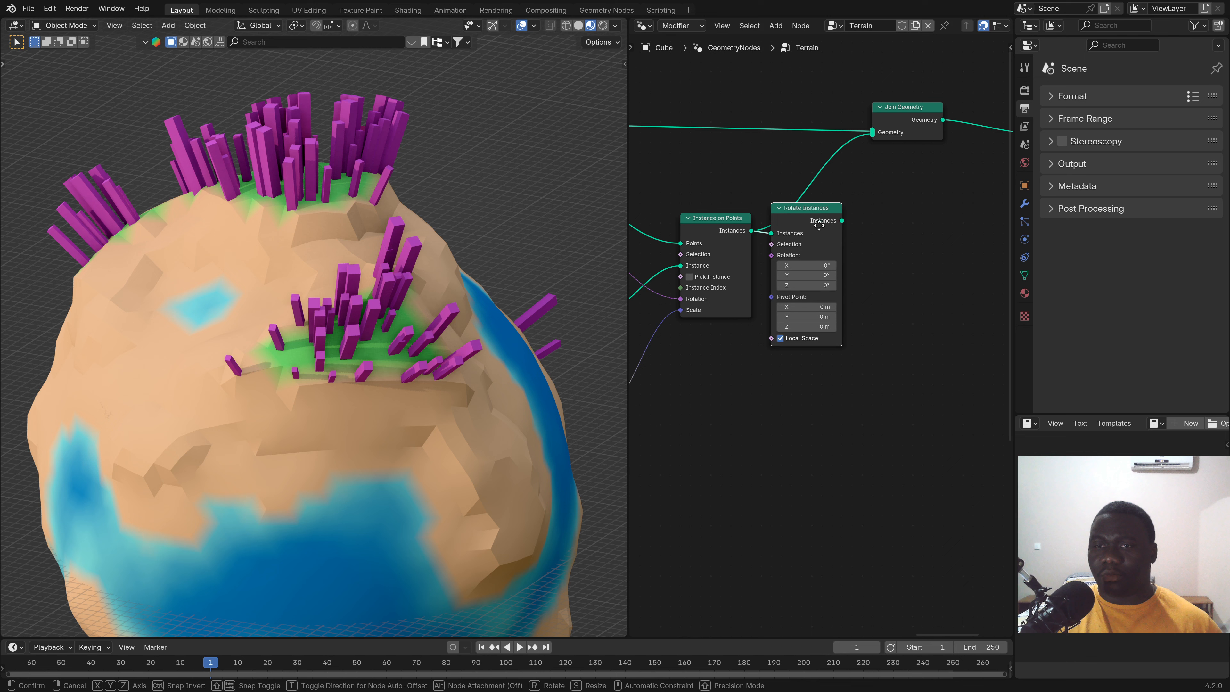
right_click_drag(784, 181, 887, 190, "ctrl")
left_click_drag(851, 240, 873, 132)
Try out rotations on the Rotate Instances node, including around Z in Local Space, and reset the Z rotation to 0°.
scroll(857, 339, "up", 1)
mouse_move(808, 297)
left_mouse_down()
mouse_move(872, 298)
mouse_move(752, 286)
mouse_move(809, 286)
left_mouse_up()
right_click(825, 297)
right_click(824, 286)
middle_click_drag(791, 353, 802, 352)
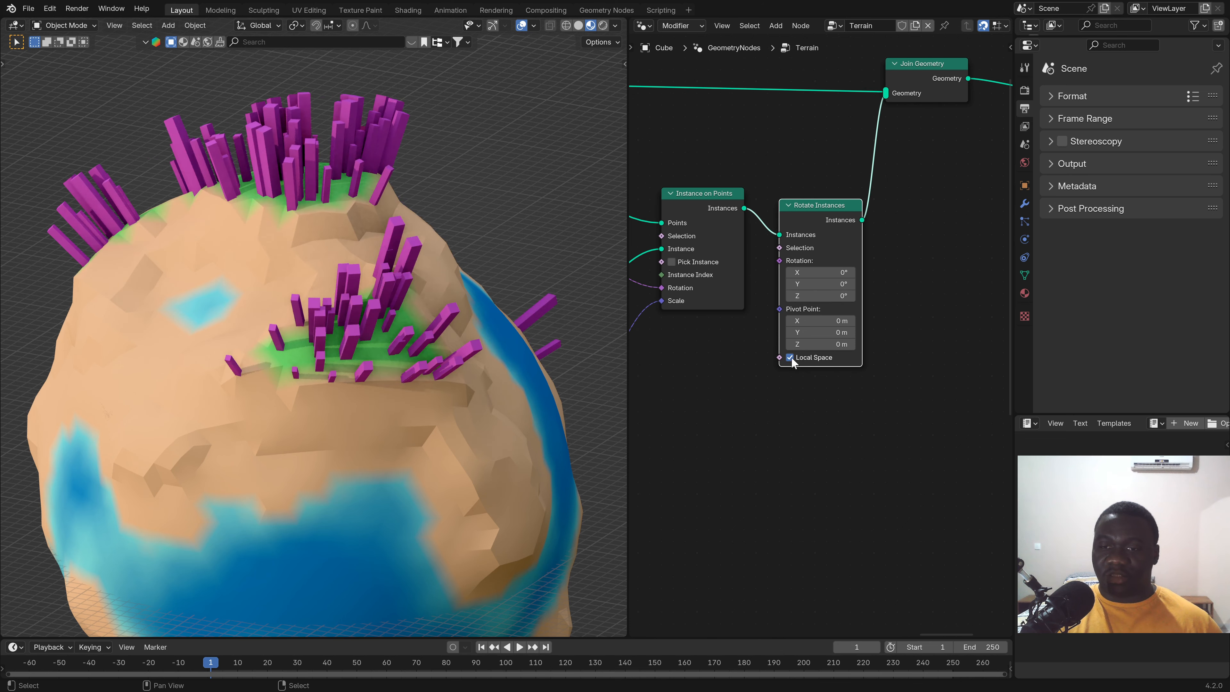
left_click_drag(824, 295, 765, 295)
right_click(823, 283)
left_click(792, 355)
left_click(819, 294)
type("0")
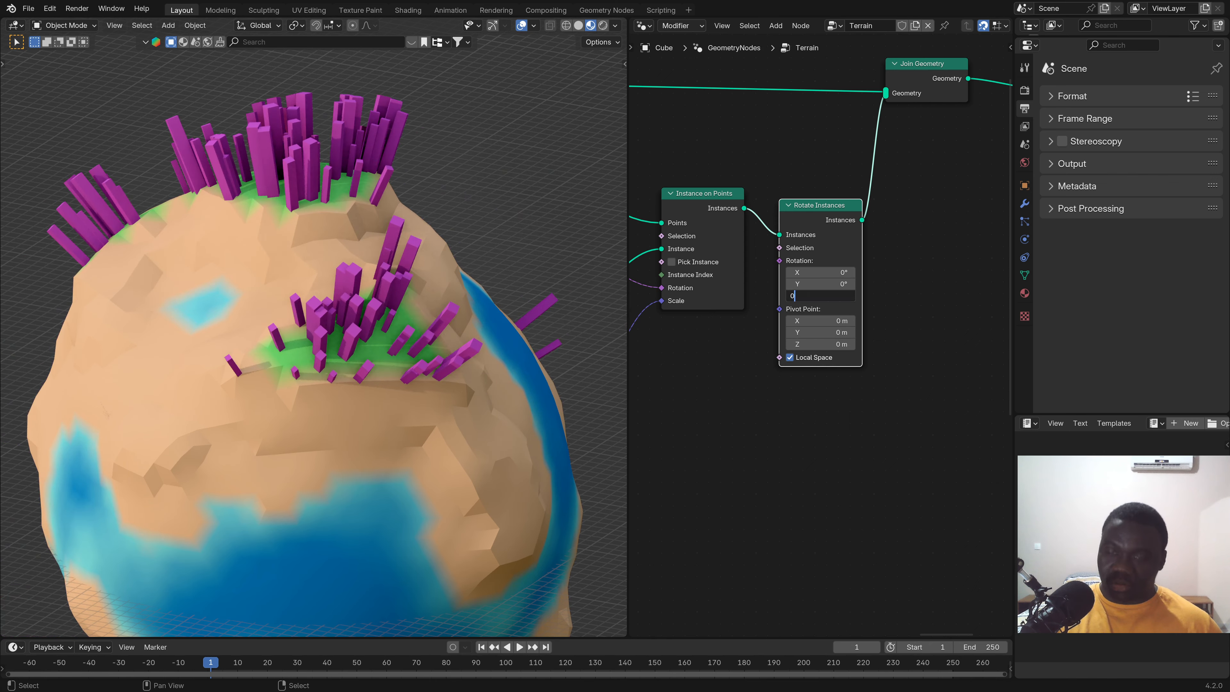
key("Return")
Add a Scene Time node below the Random Value node.
scroll(815, 450, "down", 4)
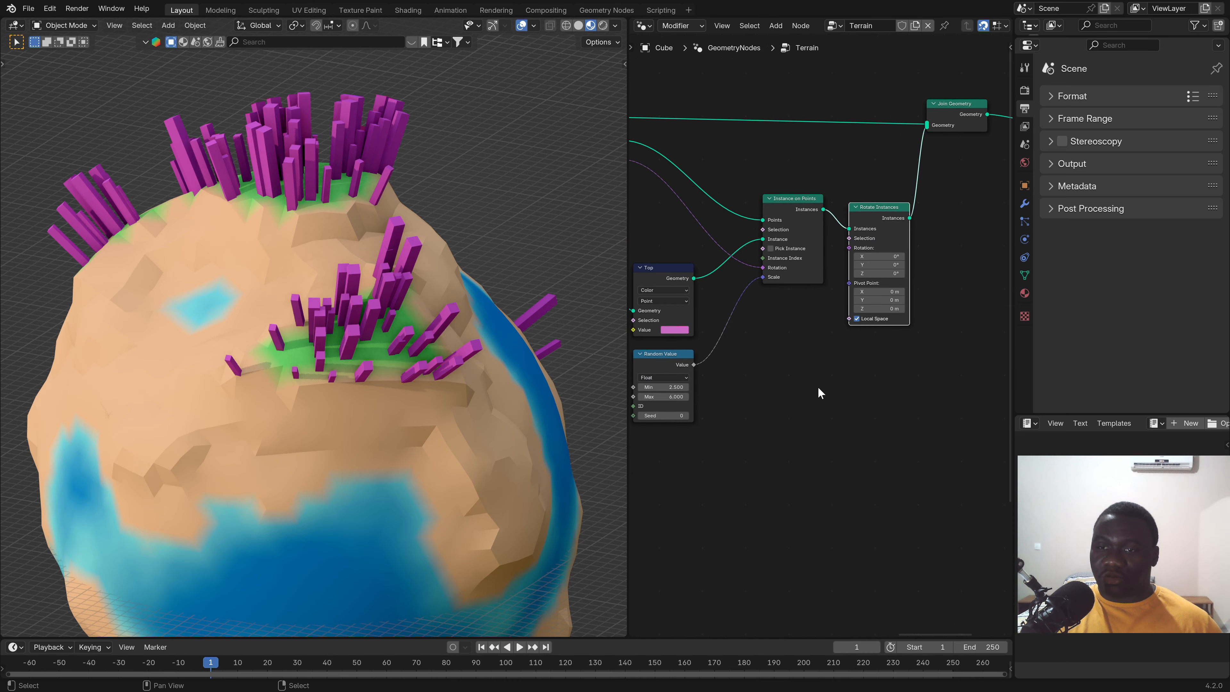
middle_click_drag(818, 392, 873, 366)
key("shift+a")
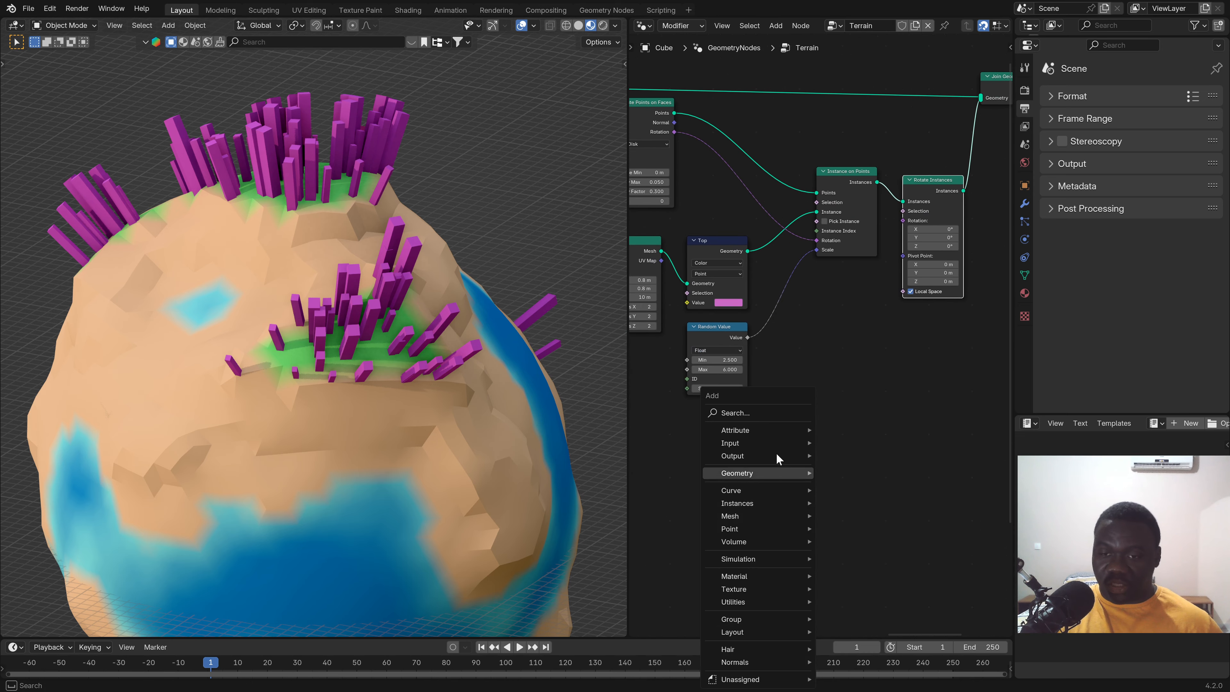
type("scen")
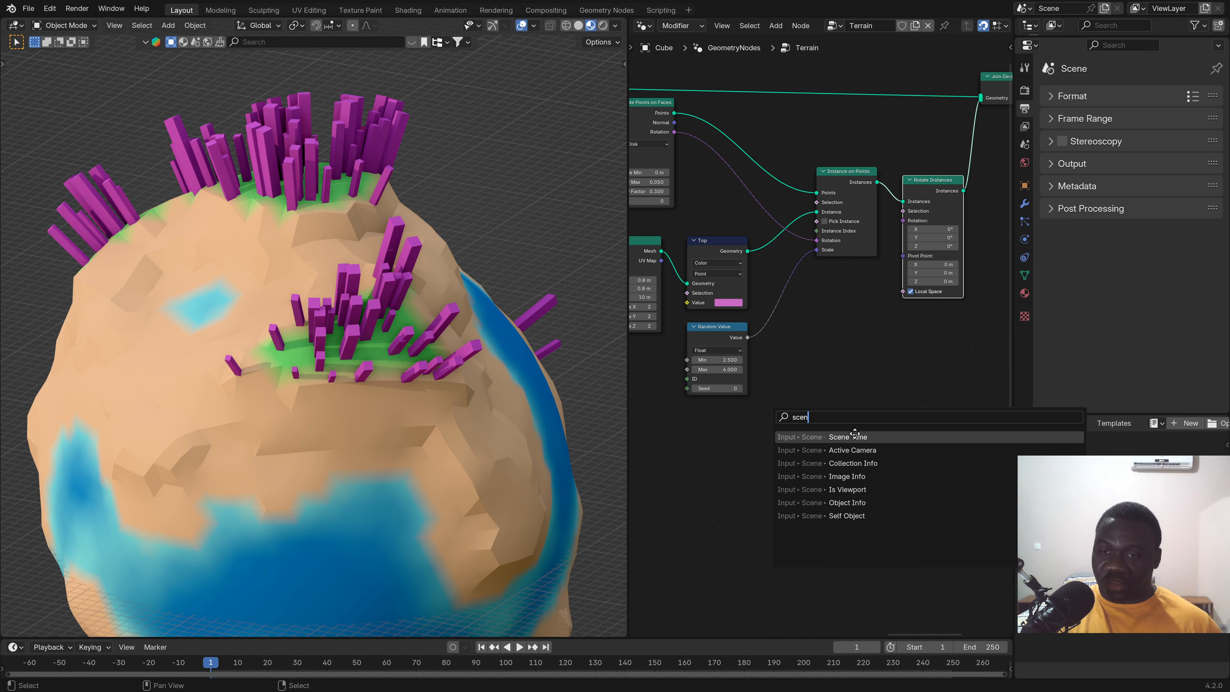
key("Return")
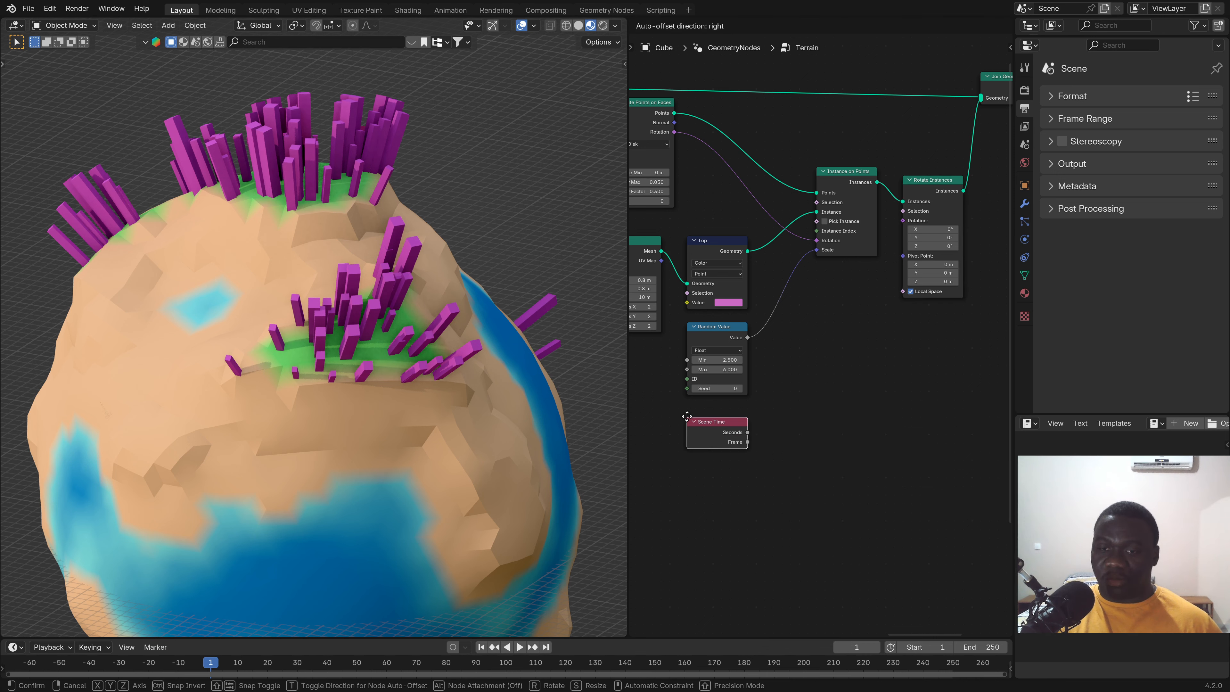
left_click(687, 416)
Duplicate the Random Value node and place the copy below the Scene Time node.
scroll(725, 457, "up", 1)
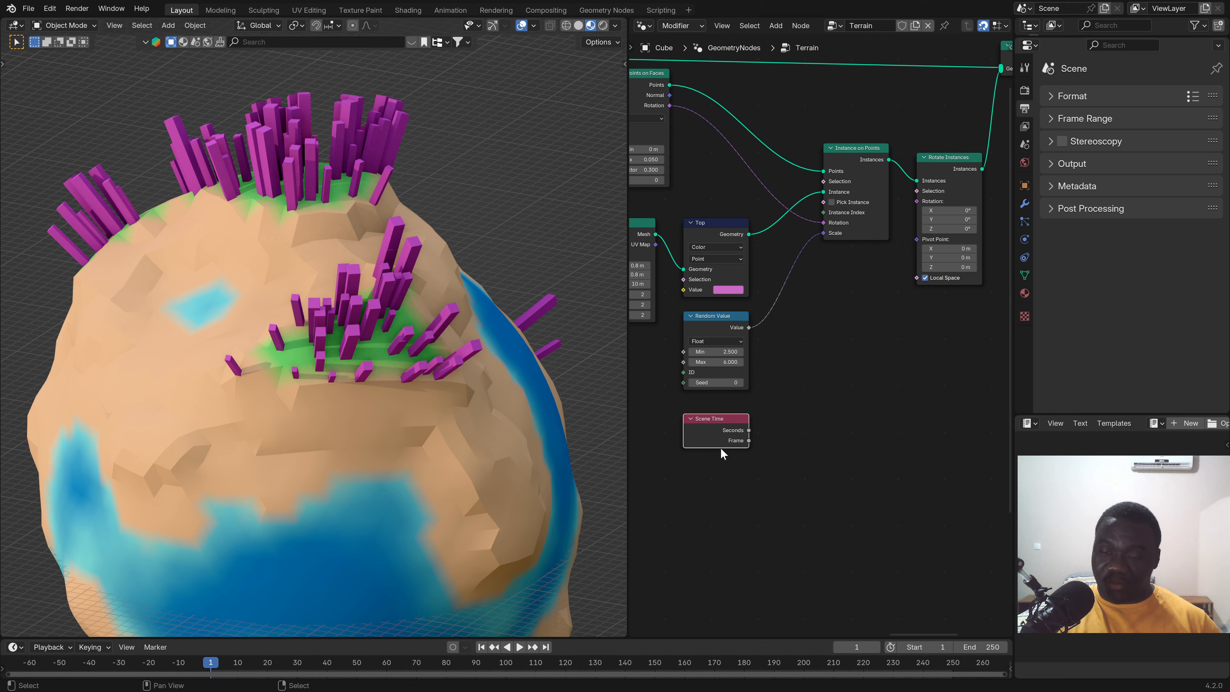
scroll(741, 437, "up", 1)
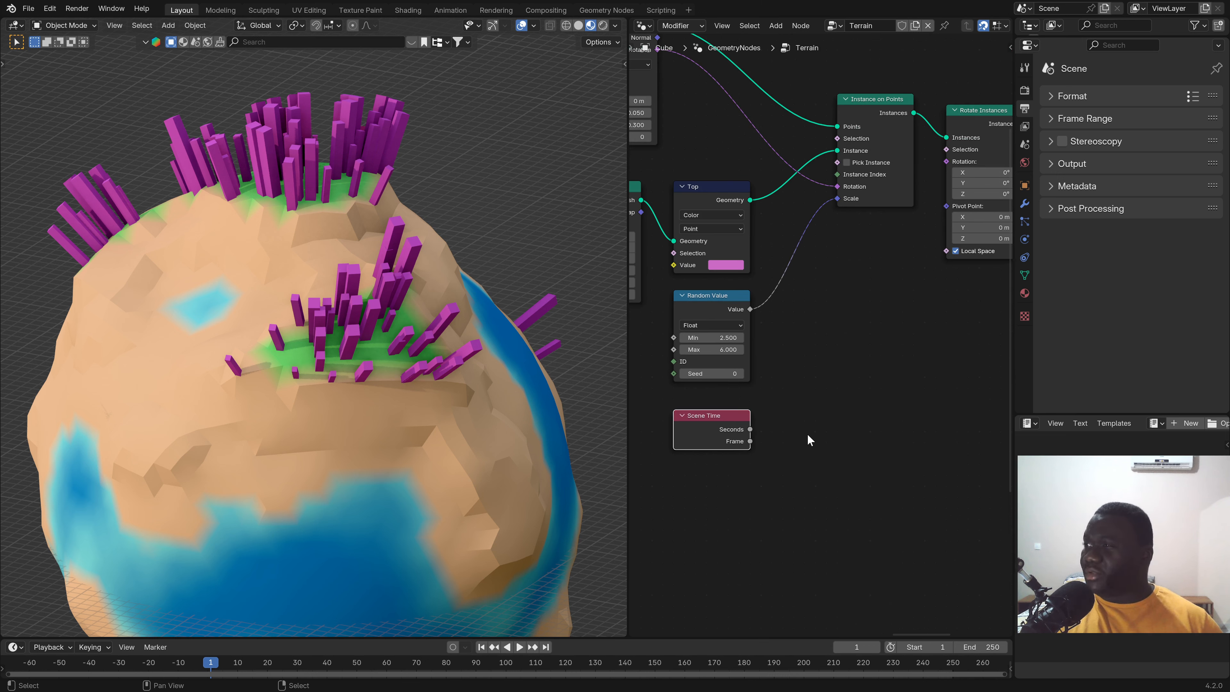
middle_click_drag(777, 446, 805, 414)
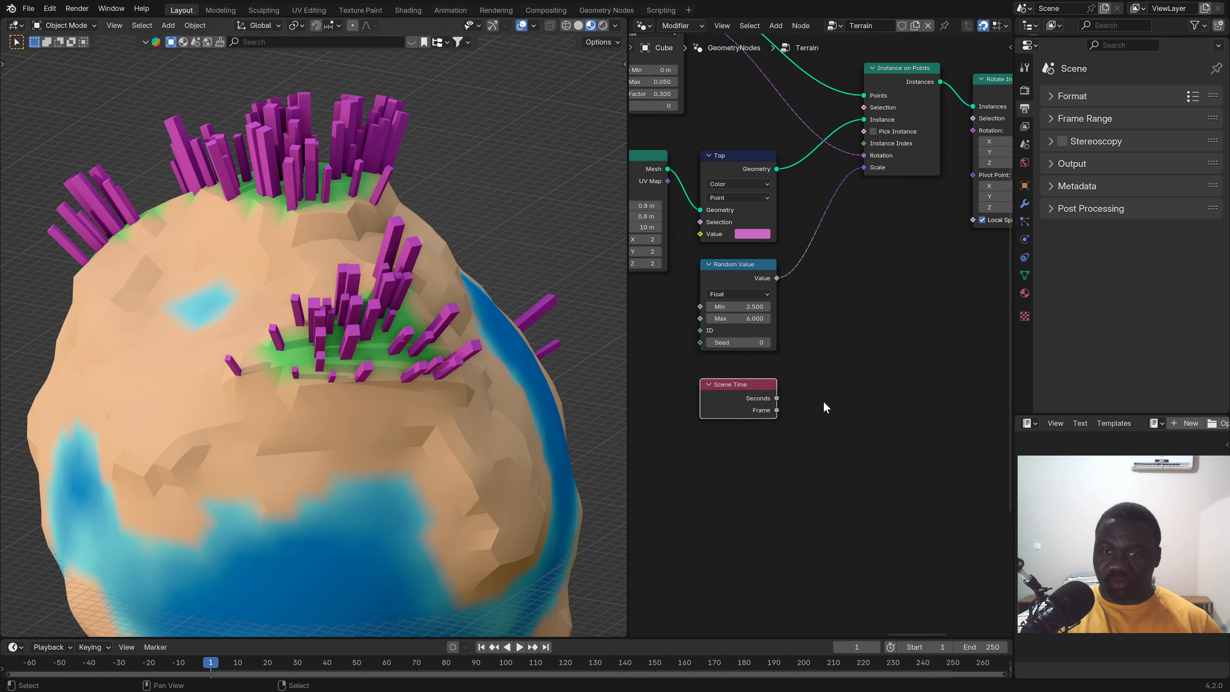
left_click(733, 274)
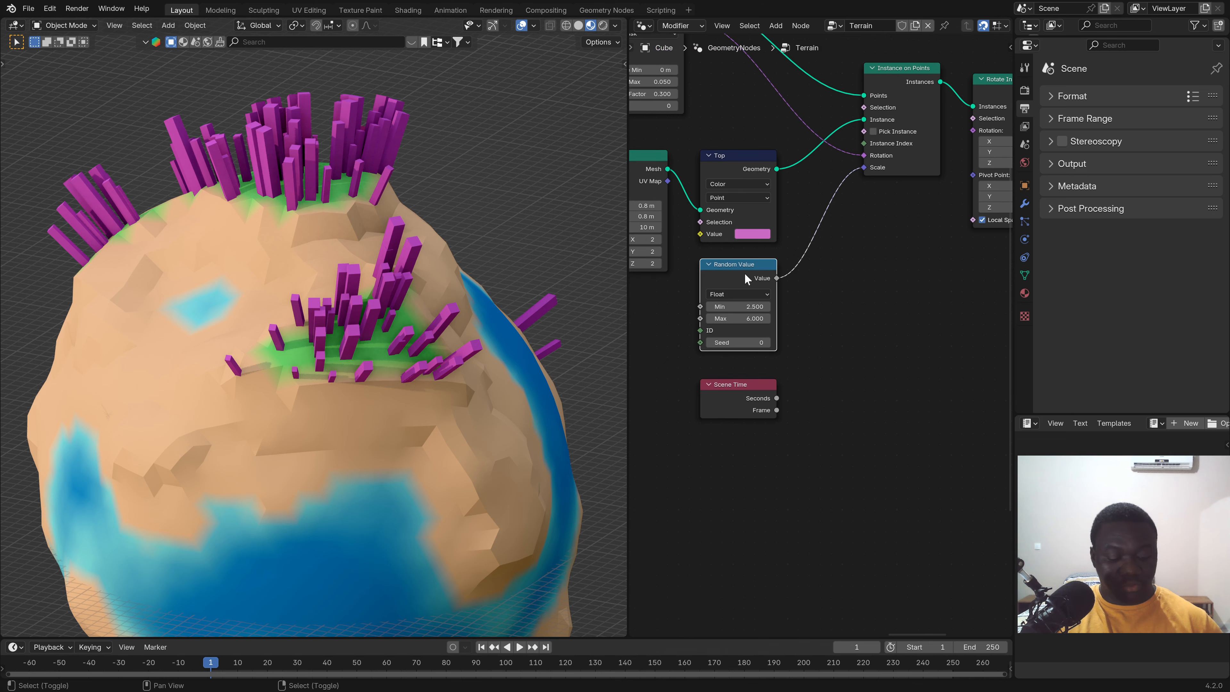
key("shift+d")
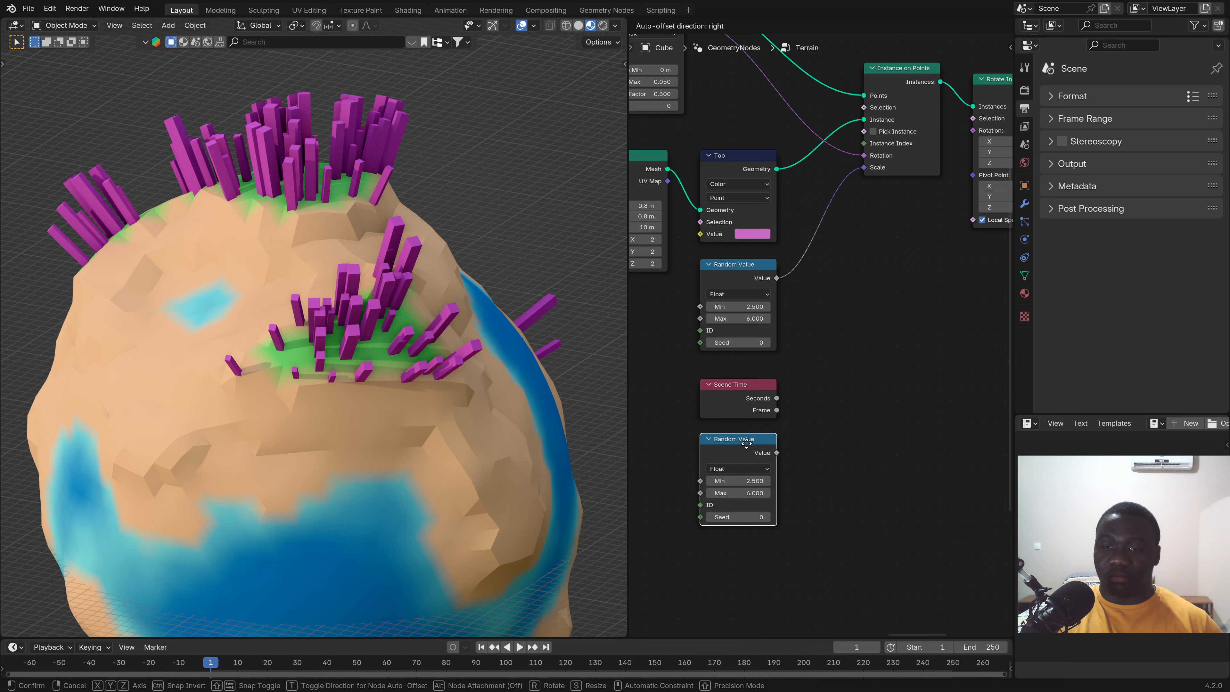
left_click(751, 450)
Add a Noise Texture node beside the Scene Time and duplicated Random Value nodes.
middle_click_drag(838, 439, 783, 434)
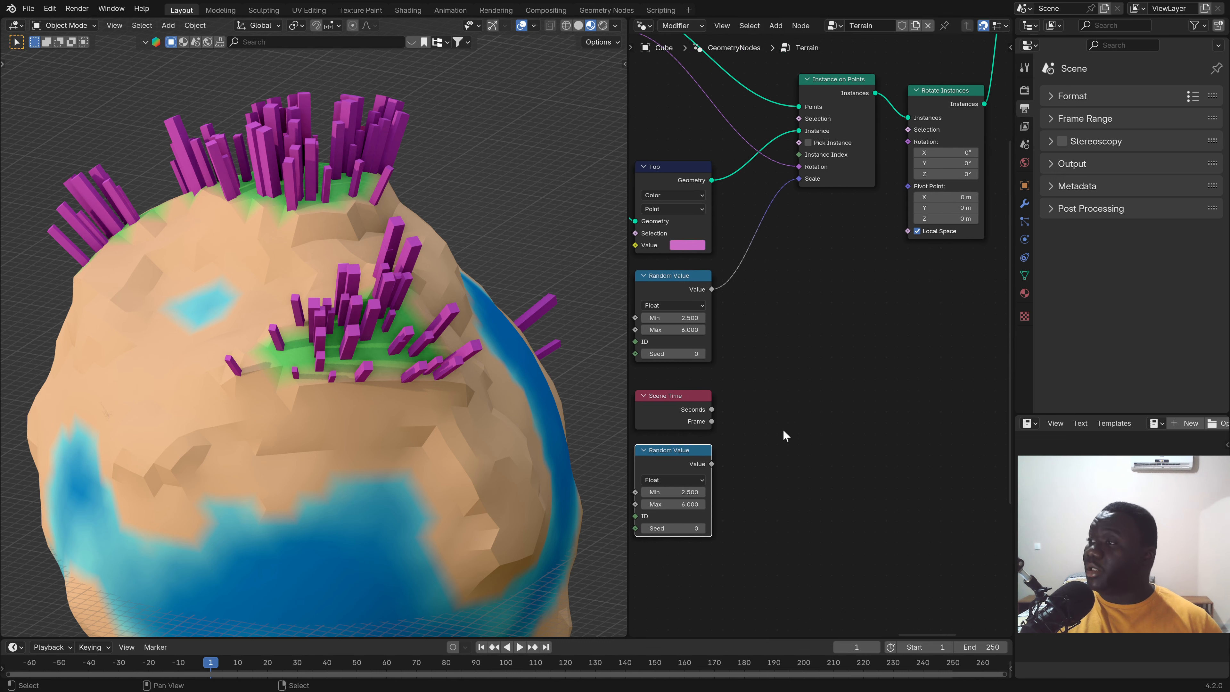
key("shift+a")
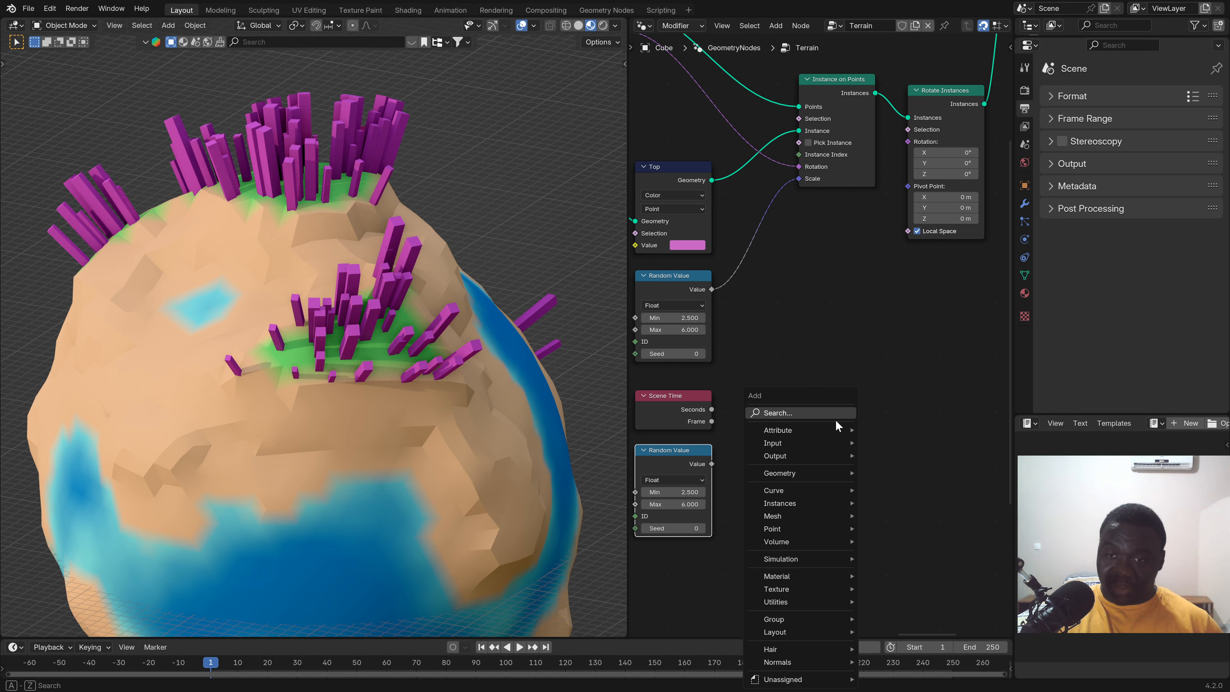
left_click(834, 419)
type("noise")
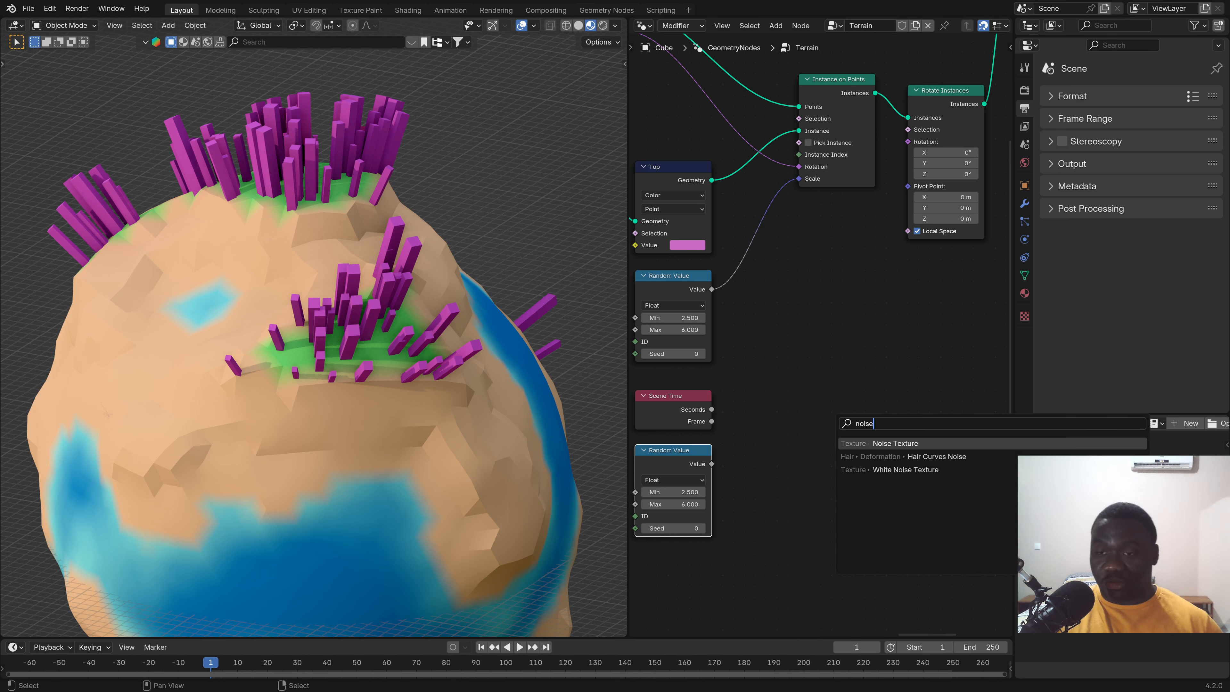
key("Return")
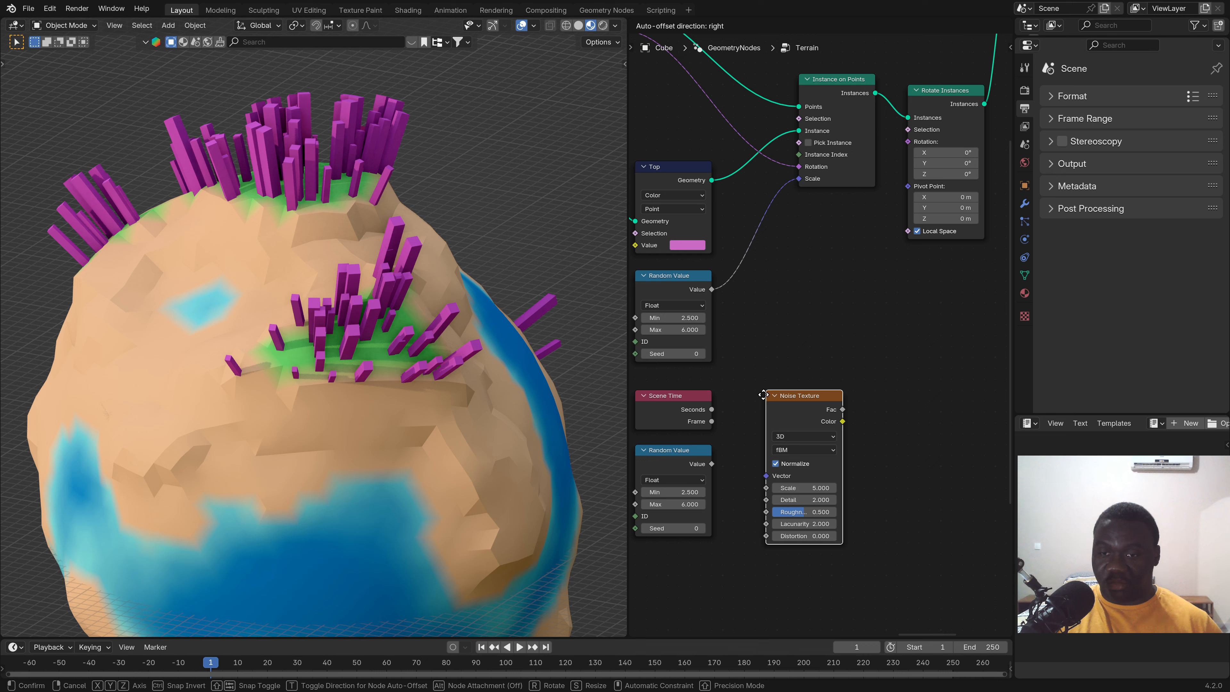
left_click(763, 398)
Feed Scene Time's Seconds into the Noise Texture's Vector and the lower Random Value into Scale and Distortion, and zero Detail, Roughness and Lacunarity.
left_click_drag(711, 410, 767, 536)
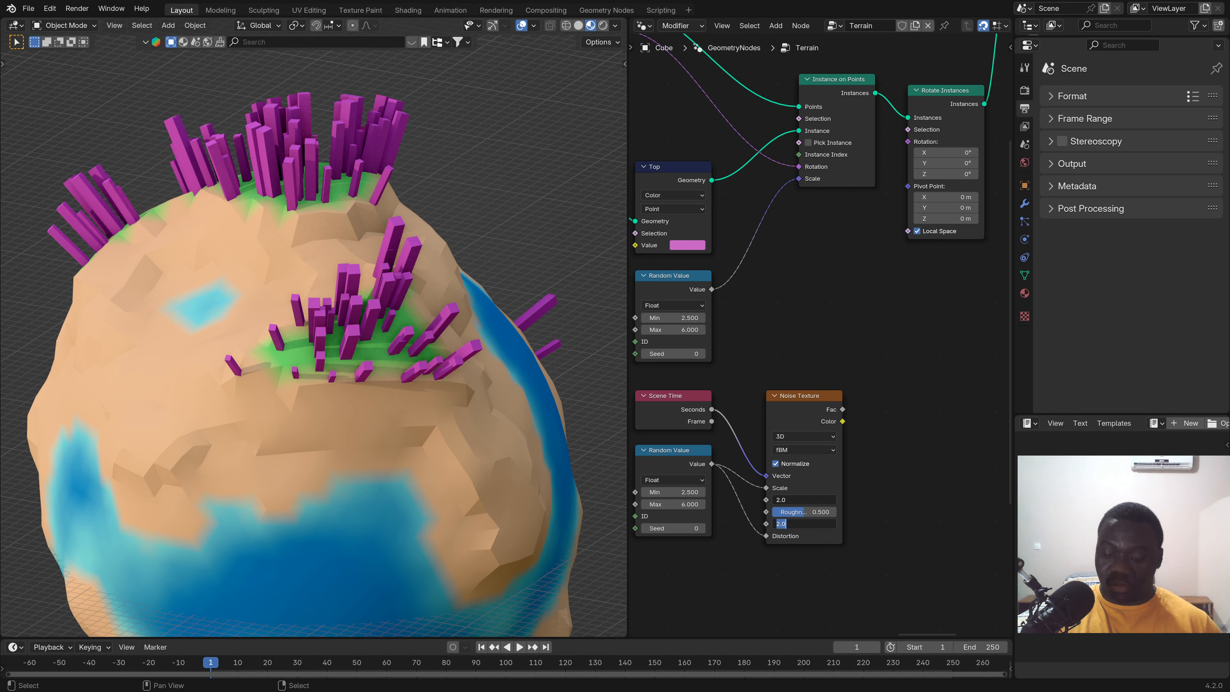
type("0")
key("Return")
double_click(818, 513)
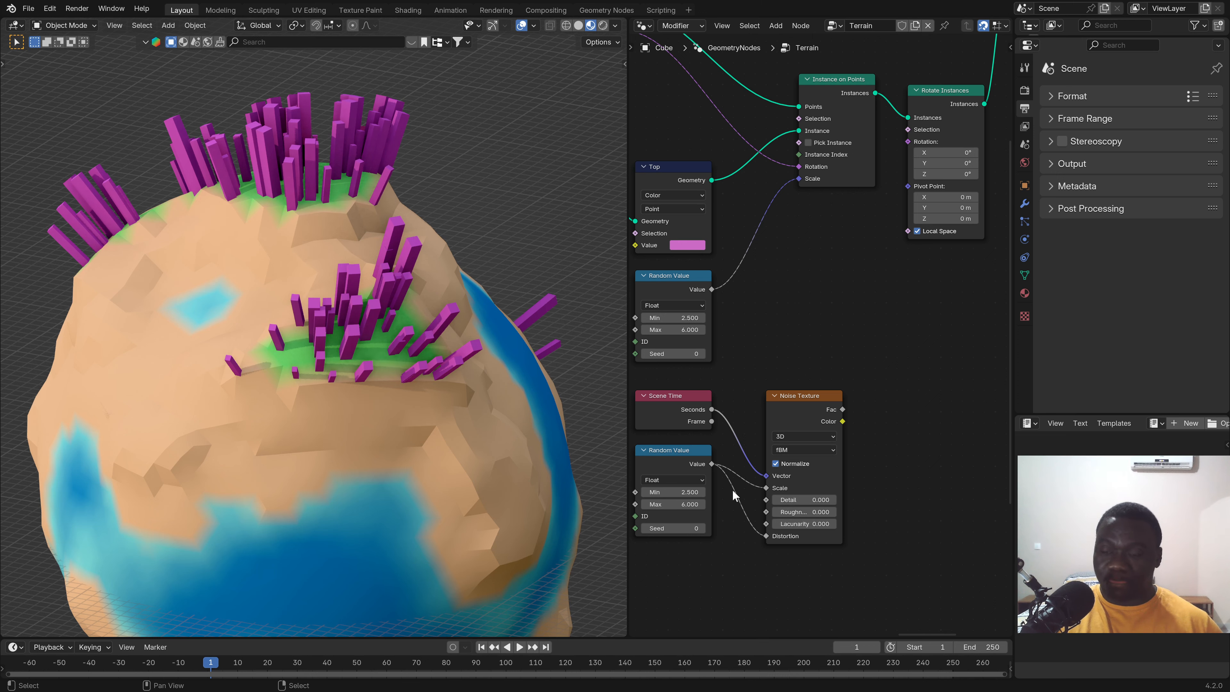
Set the Random Value node below Scene Time to a Min of 0 and a Max of 0.35.
middle_click_drag(668, 515, 680, 504)
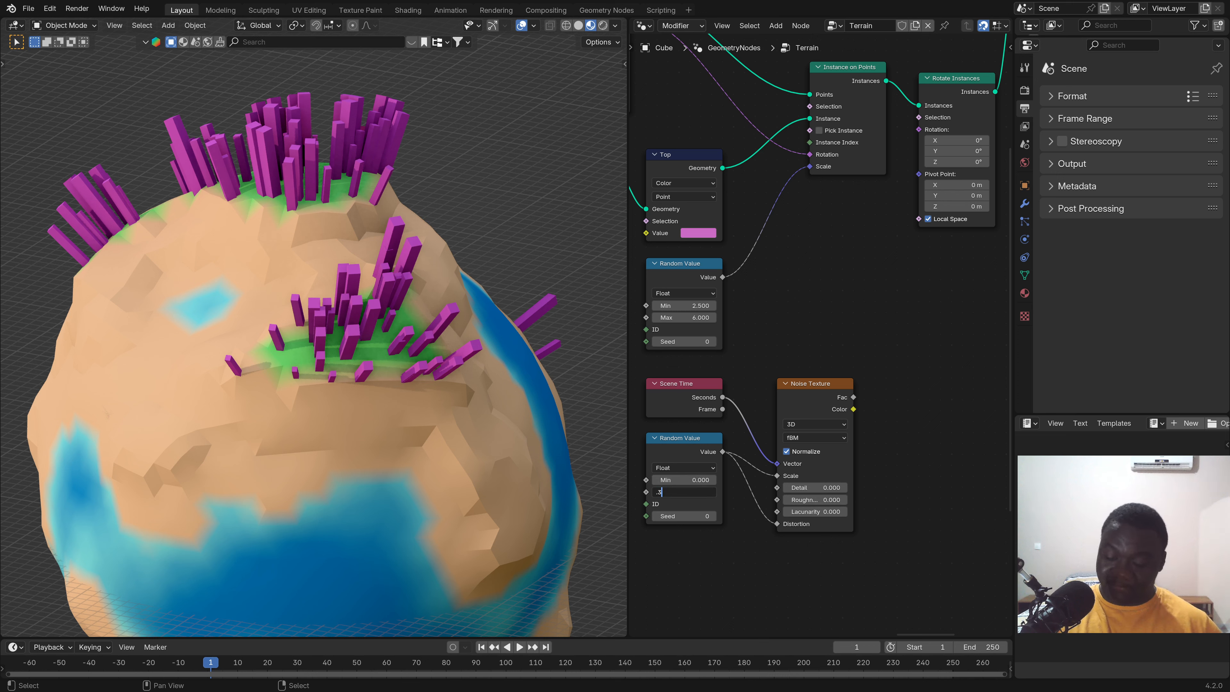
middle_click_drag(825, 407, 783, 417)
left_click_drag(777, 415, 844, 427)
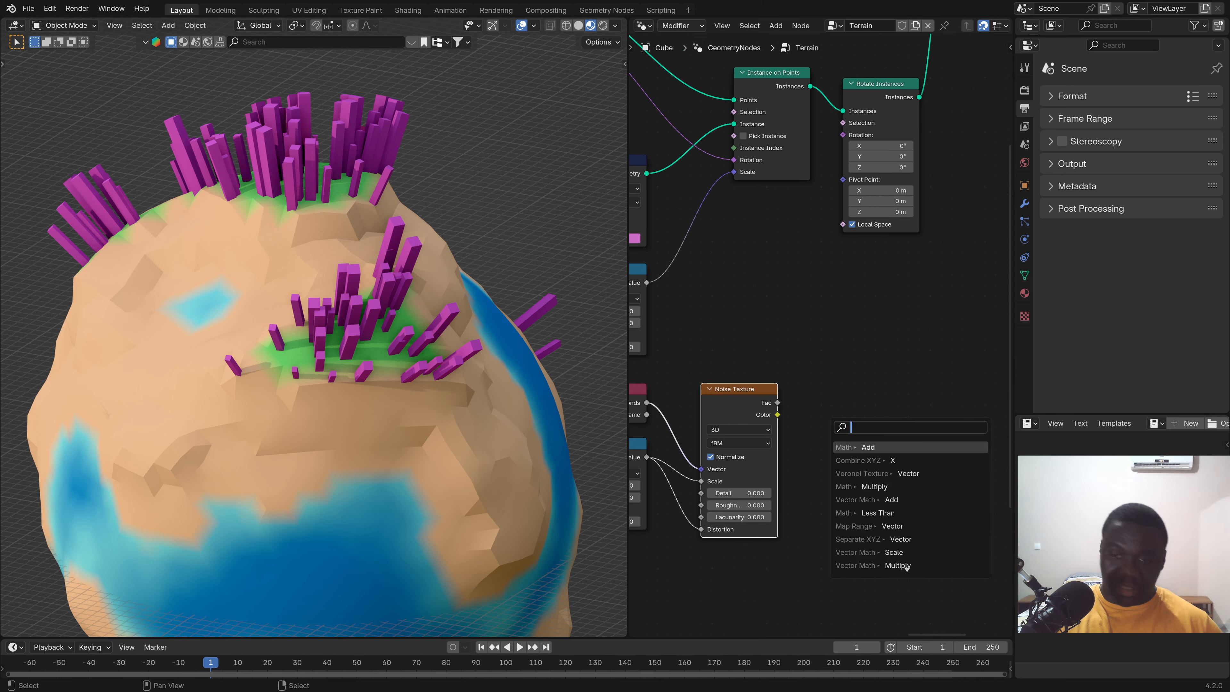
type("mult")
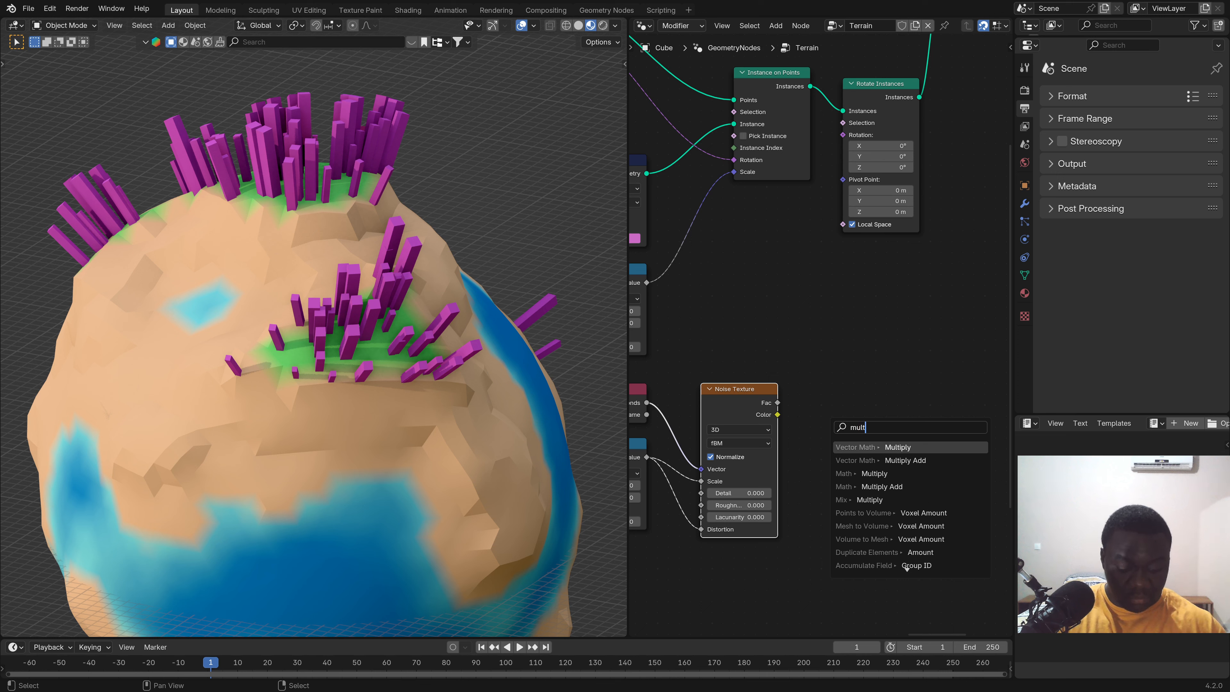
type("ipl")
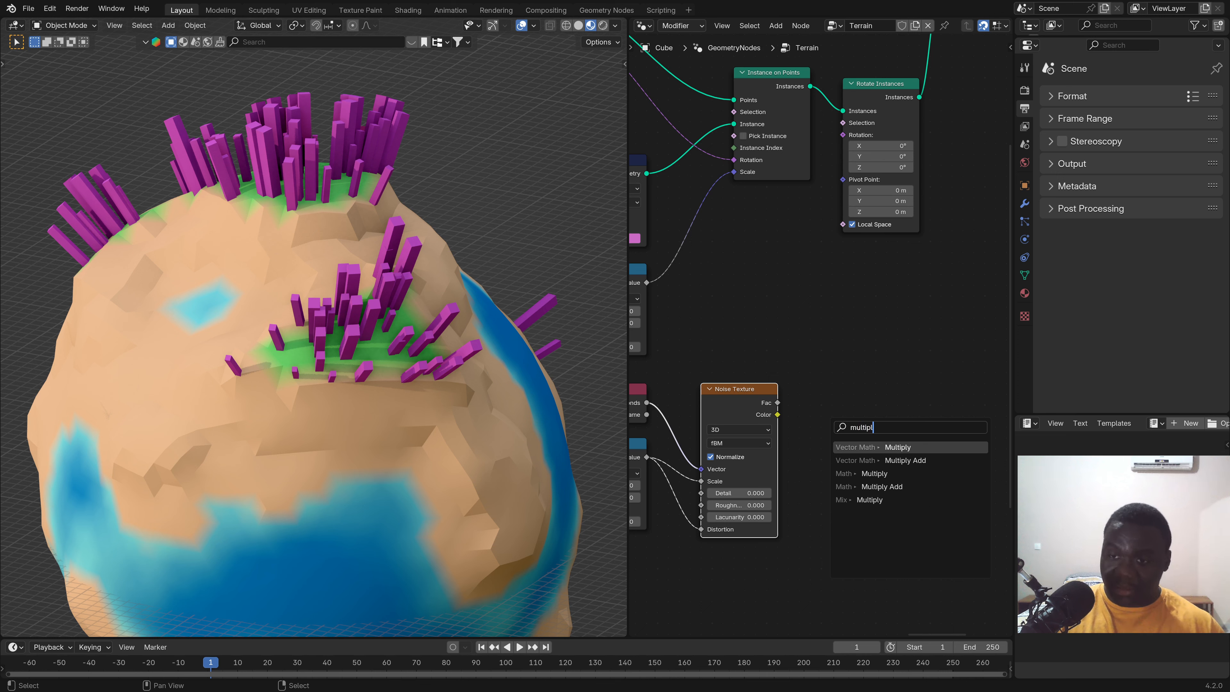
key("Return")
left_click(874, 417)
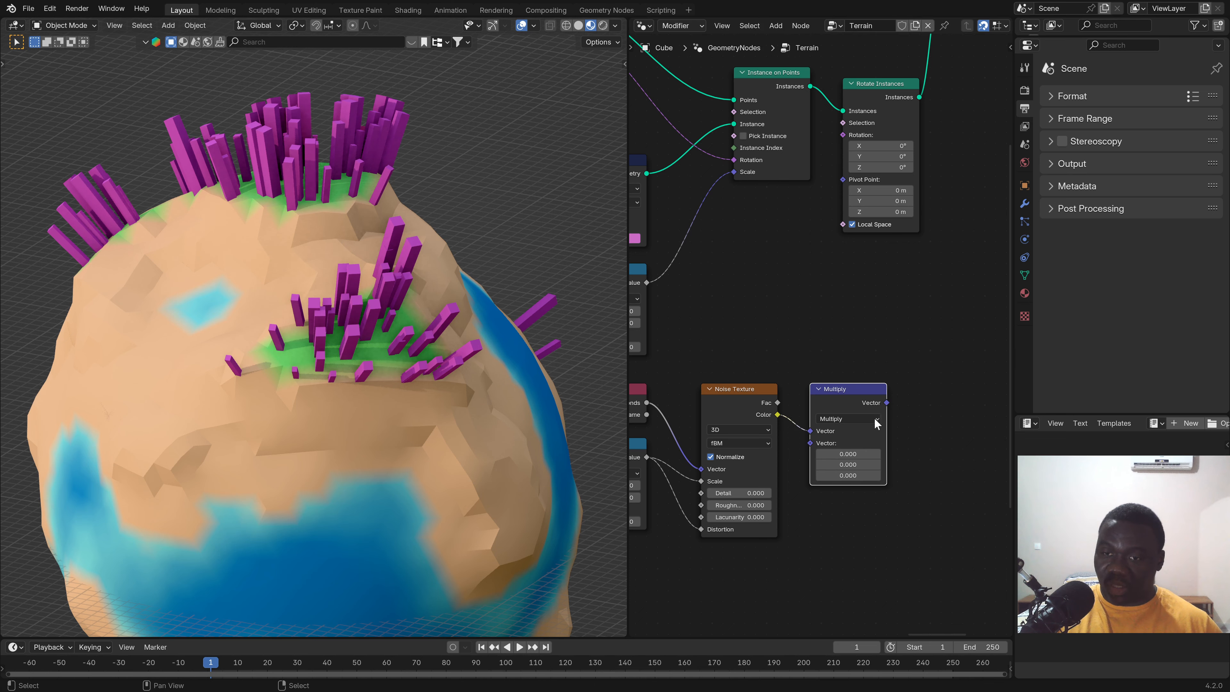
key("x")
Add a Math node beside the Noise Texture and set its operation to Multiply.
scroll(817, 420, "down", 1)
middle_click_drag(810, 425, 878, 421)
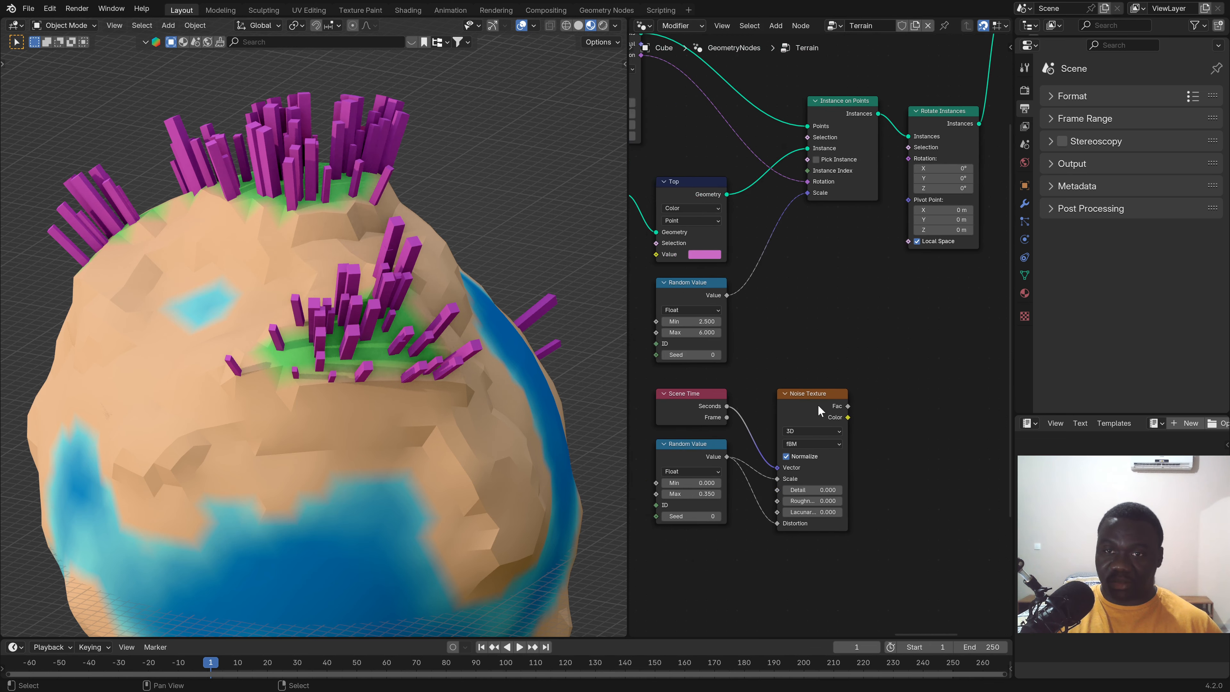
scroll(817, 404, "down", 6)
middle_click_drag(805, 385, 693, 356)
scroll(775, 389, "up", 5)
scroll(775, 389, "up", 2)
middle_click_drag(771, 408, 835, 419)
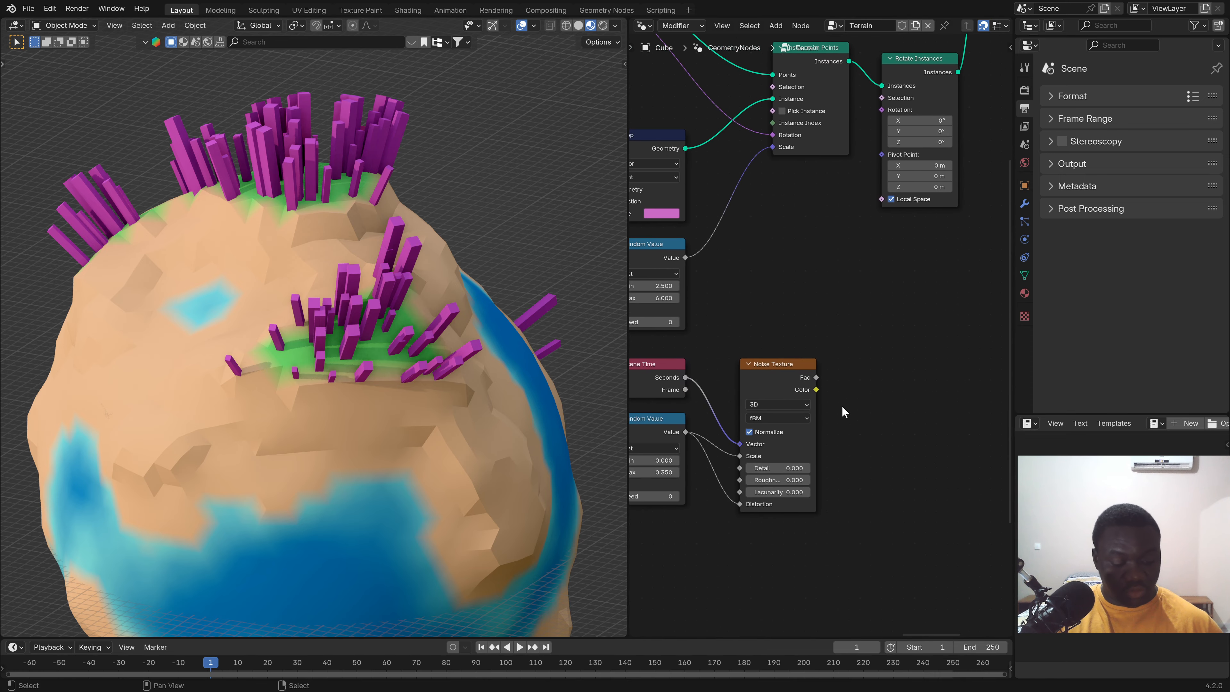
key("shift+a")
type("add")
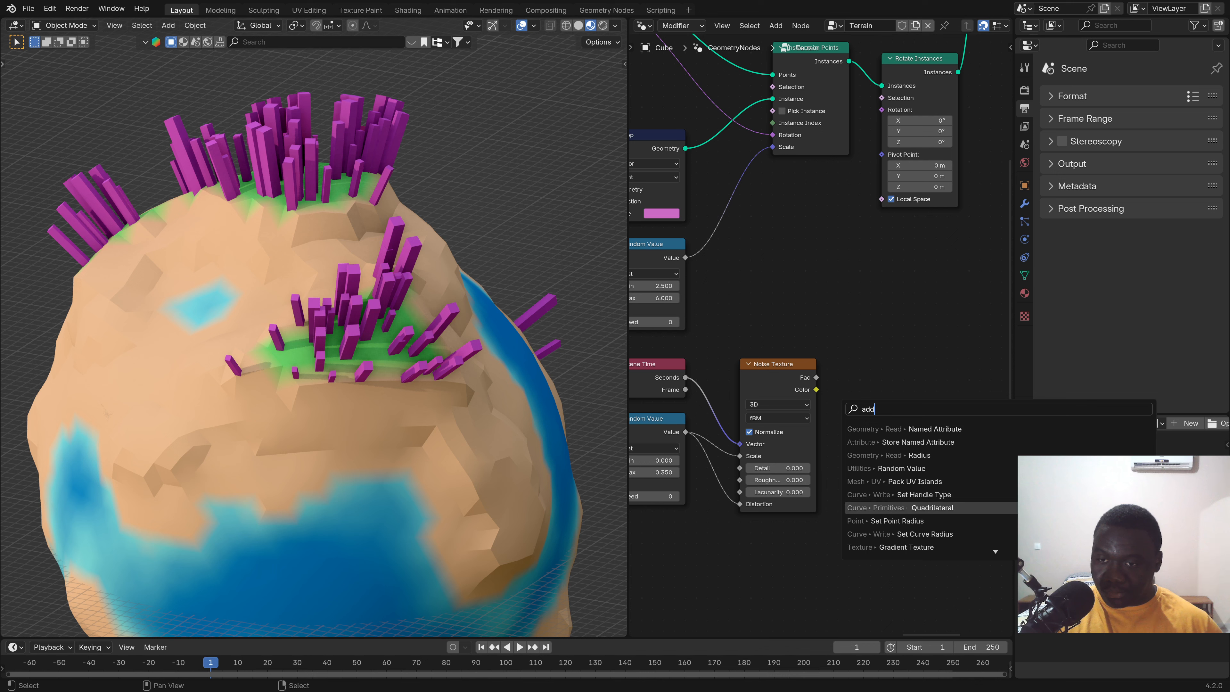
key("BackSpace")
key("BackSpace")
key("BackSpace")
type("math")
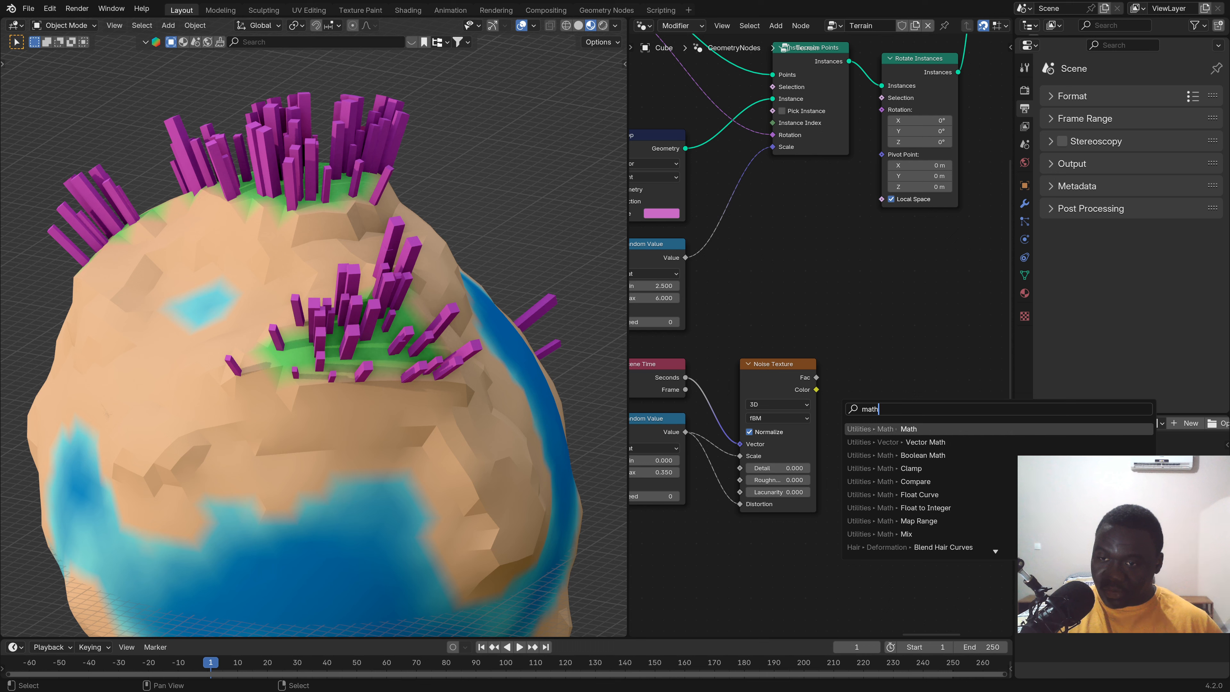
left_click(910, 429)
left_click(857, 365)
left_click(872, 403)
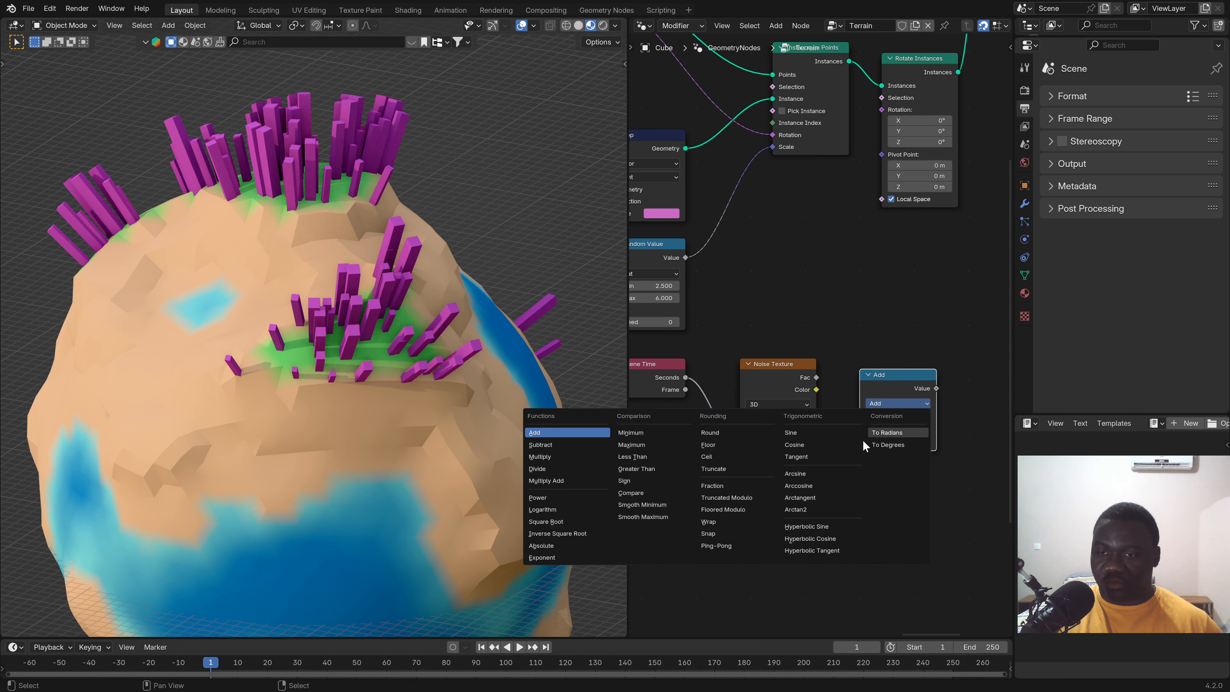
left_click(566, 455)
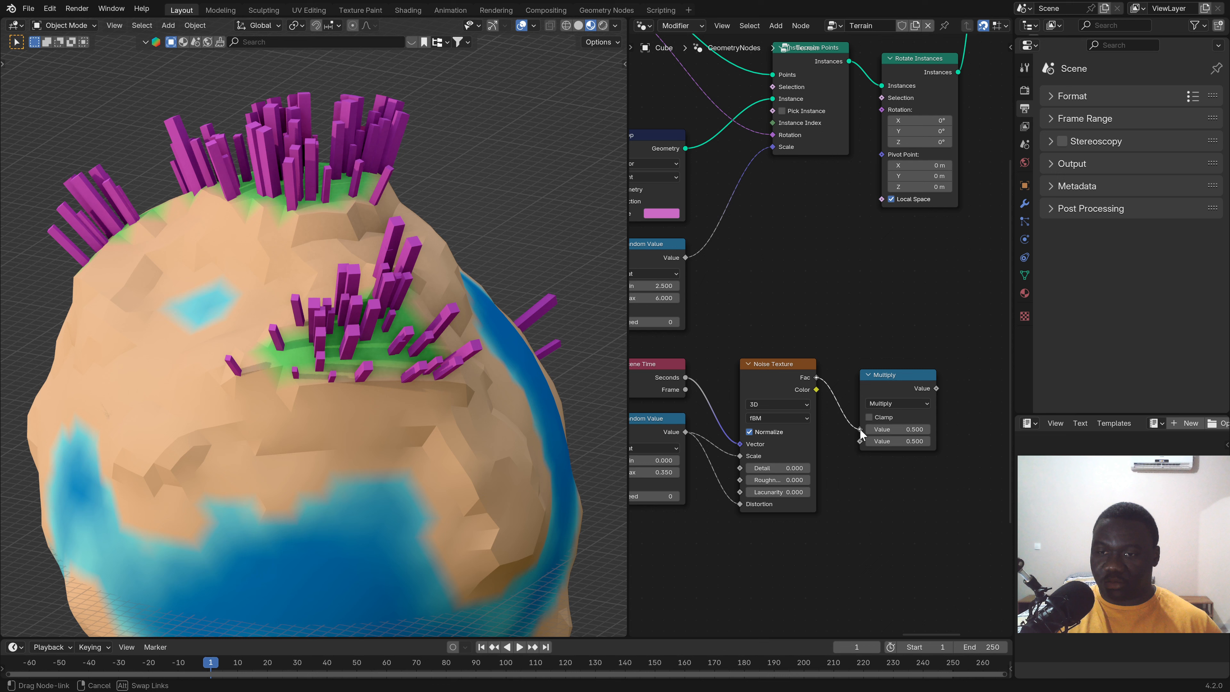
Connect the Noise Texture's Fac to the Multiply node's first Value and the Multiply result to Rotate Instances' Rotation.
left_click_drag(859, 429, 860, 428)
left_click_drag(936, 389, 883, 108)
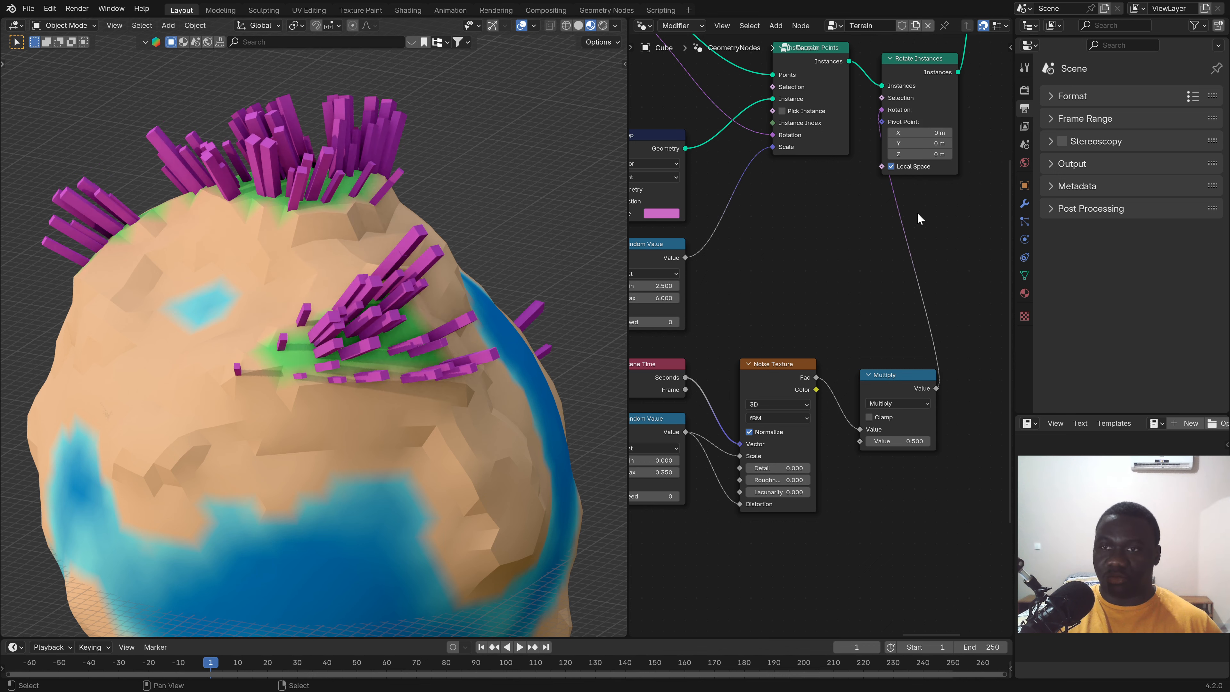
middle_click_drag(916, 213, 890, 258)
Hide the unused sockets of the Rotate Instances node and align the Multiply node closely beside the Noise Texture.
mouse_move(891, 136)
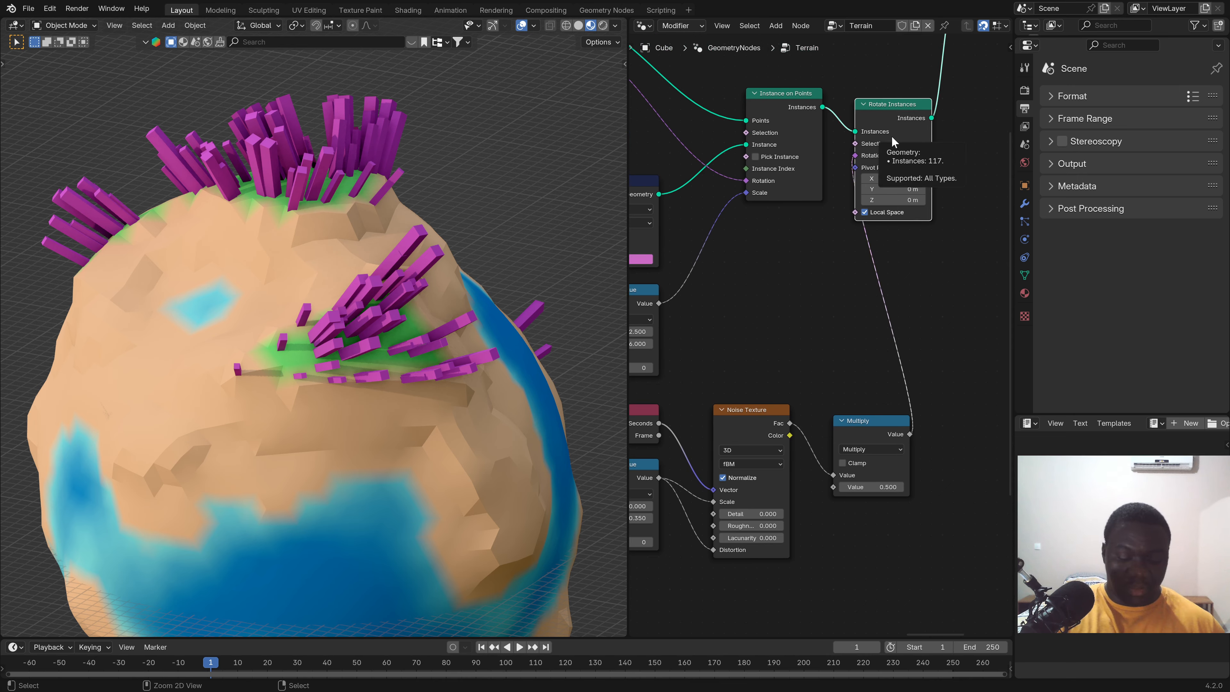
key("ctrl+h")
key("g")
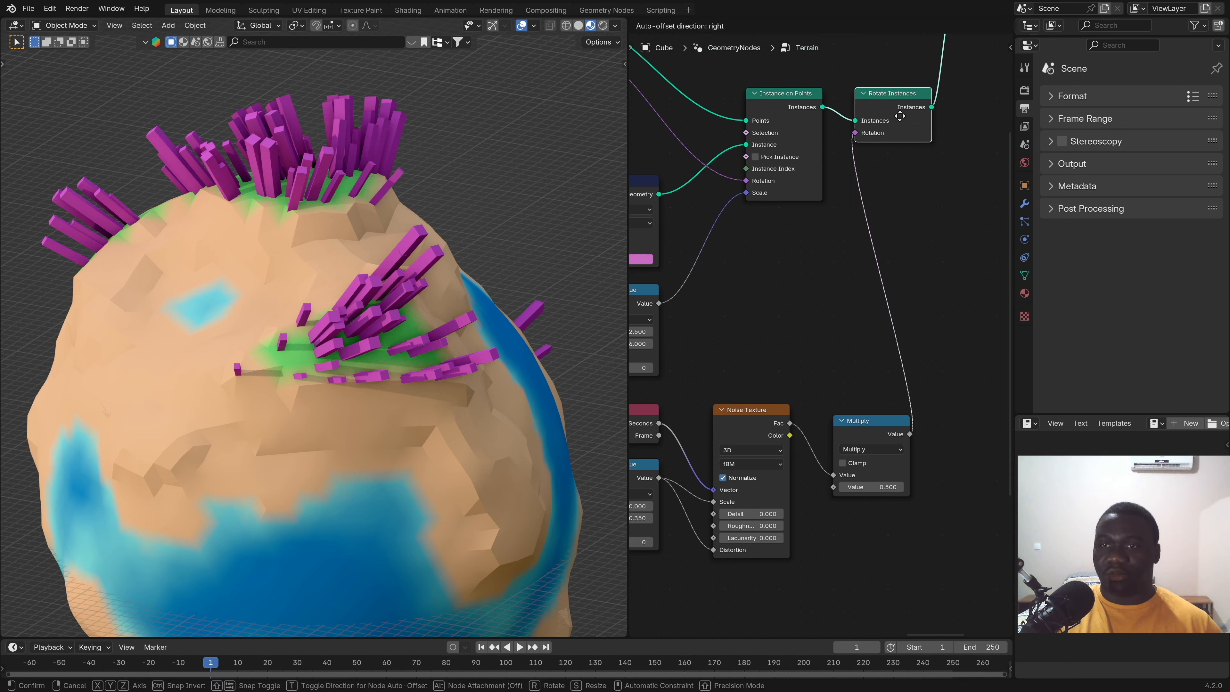
left_click(899, 115)
scroll(859, 436, "up", 2)
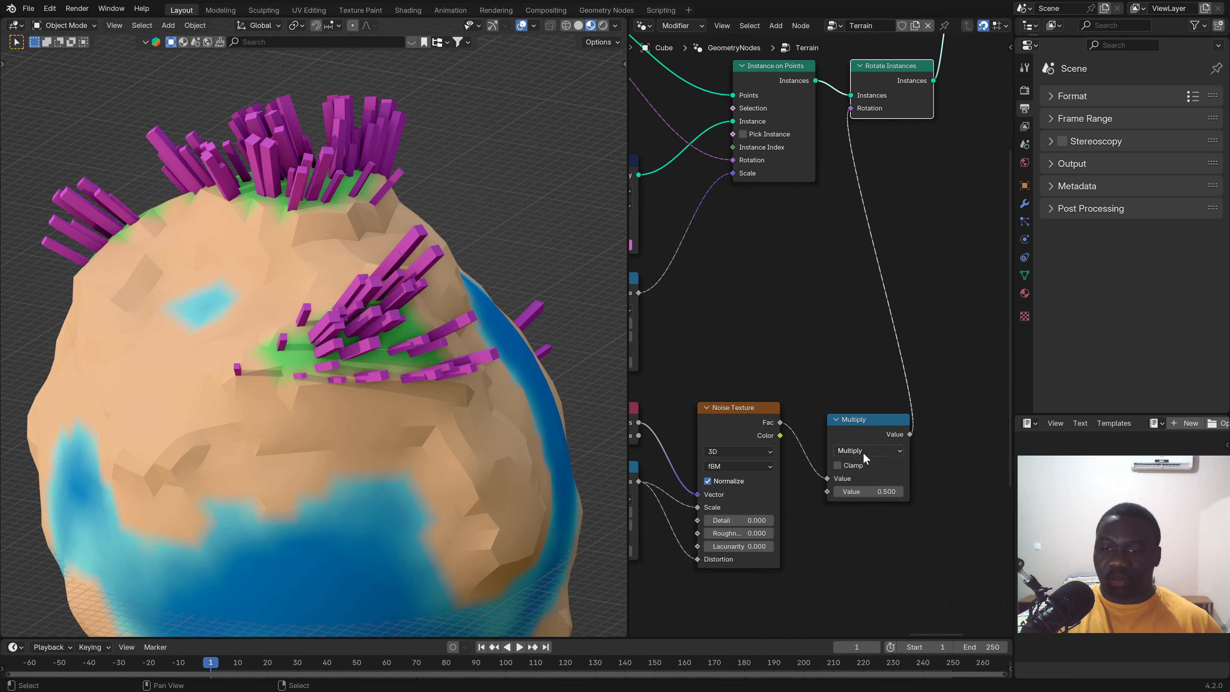
key("g")
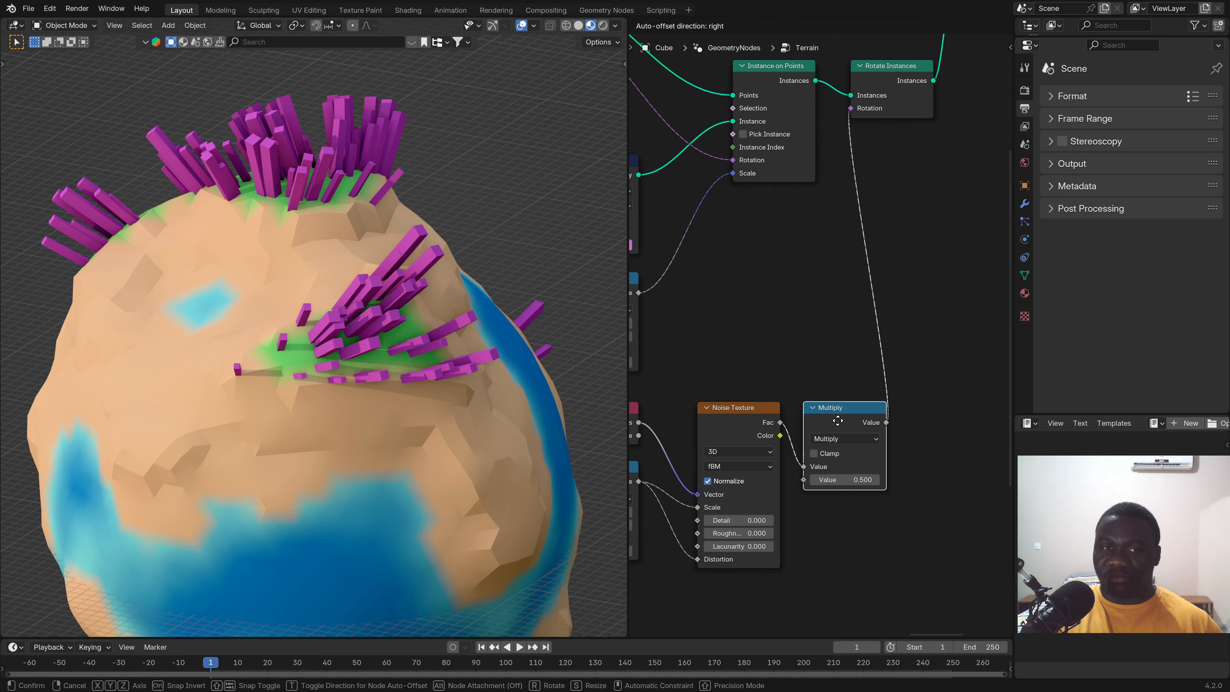
left_click(837, 420)
Play the animation to check how the cube instances rotate on the summits.
mouse_move(845, 479)
left_mouse_down()
mouse_move(869, 480)
mouse_move(830, 479)
mouse_move(869, 479)
mouse_move(857, 482)
left_mouse_up()
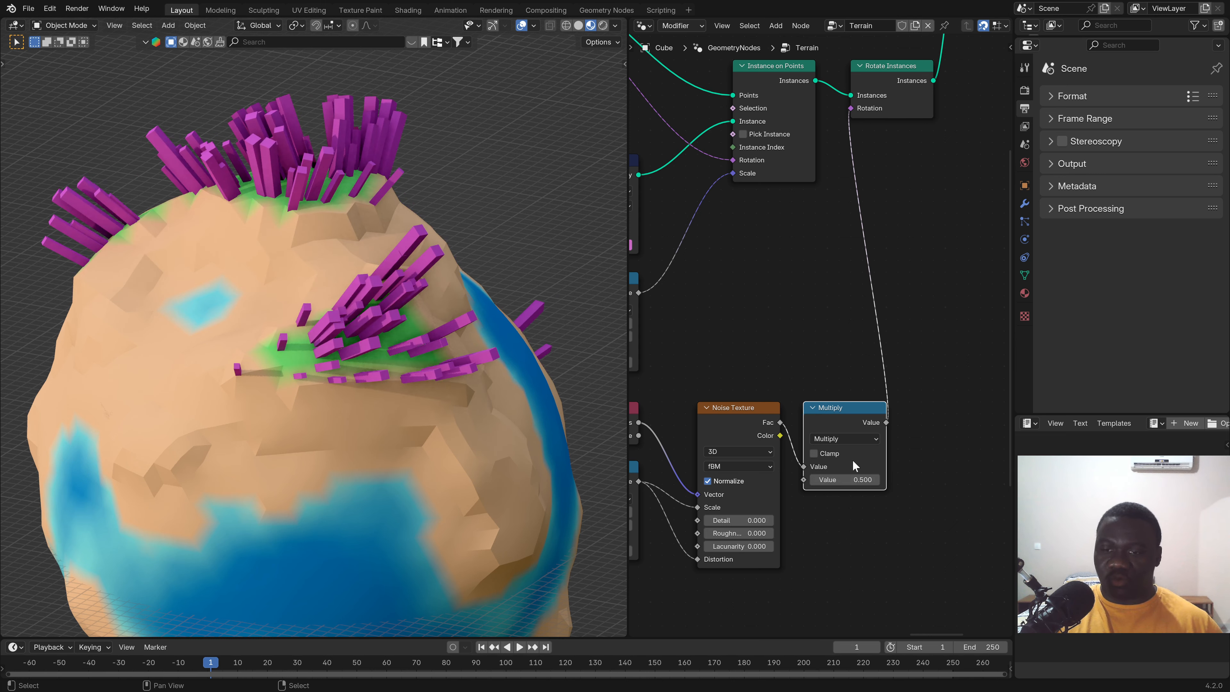
scroll(821, 467, "down", 3)
middle_click_drag(803, 439, 870, 408)
scroll(770, 473, "up", 1)
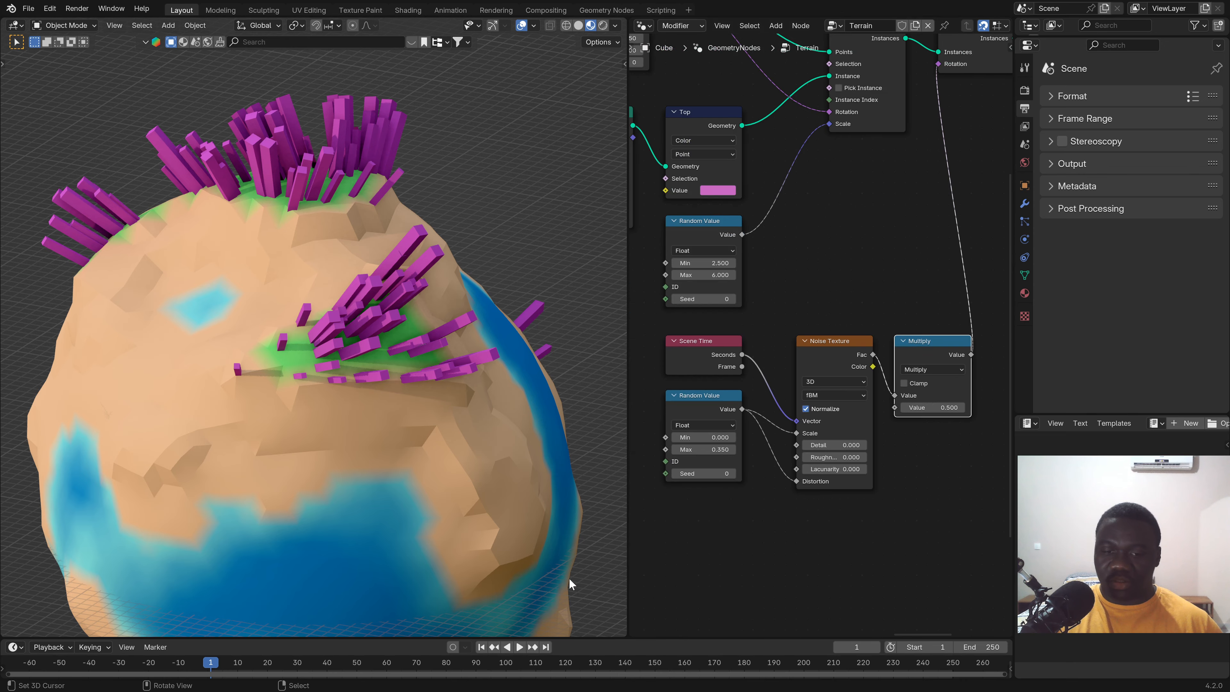
left_click(520, 648)
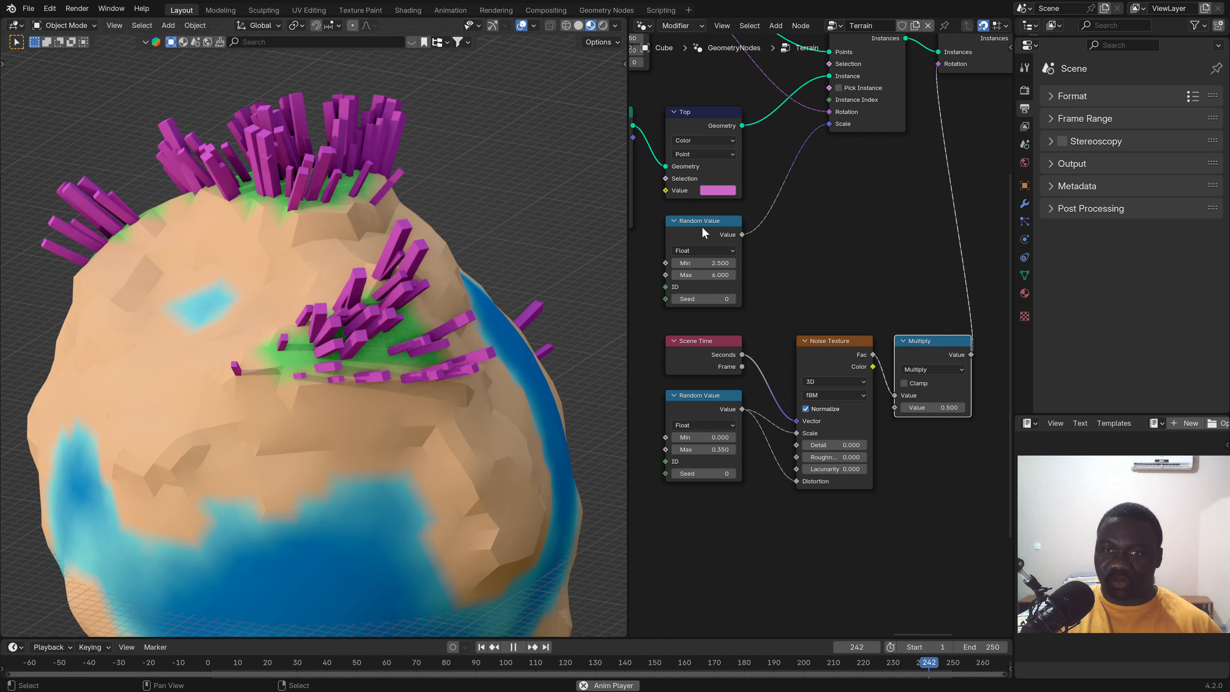
Set the Cube node's Z size to 10 m.
middle_click_drag(731, 233, 898, 333)
scroll(782, 299, "up", 3)
mouse_move(777, 278)
left_mouse_down()
mouse_move(758, 278)
mouse_move(780, 278)
left_mouse_up()
scroll(777, 279, "down", 2)
left_click(770, 285)
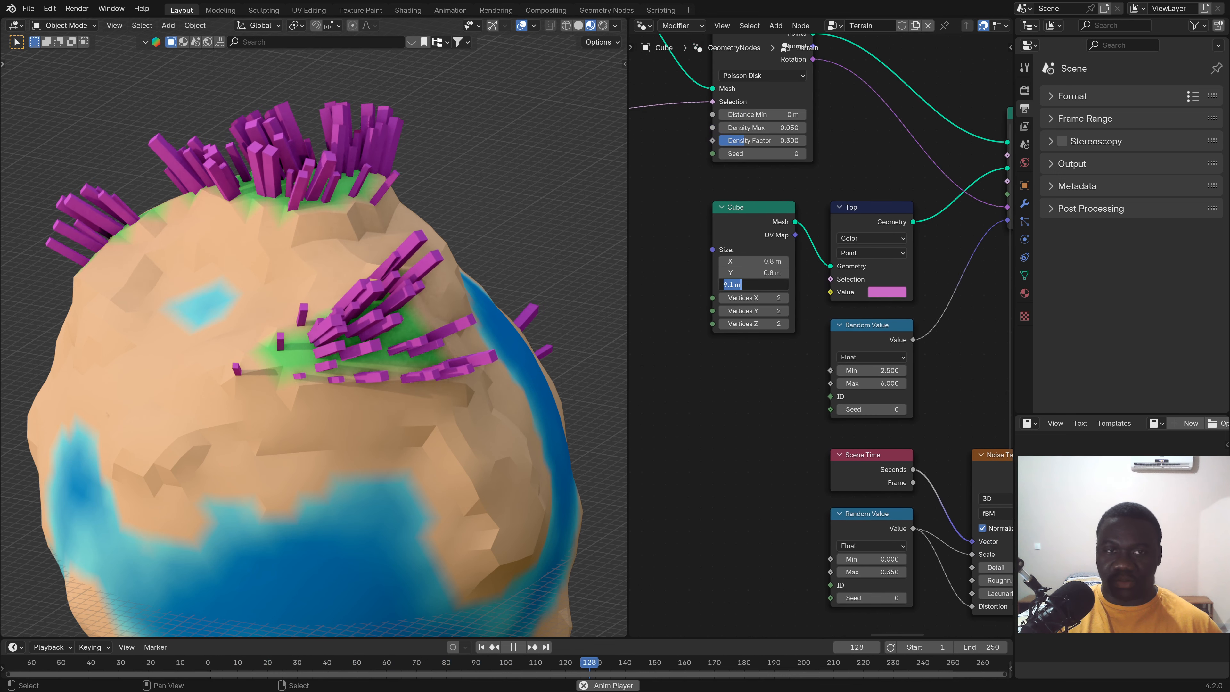
type("10")
key("Return")
scroll(820, 353, "down", 2)
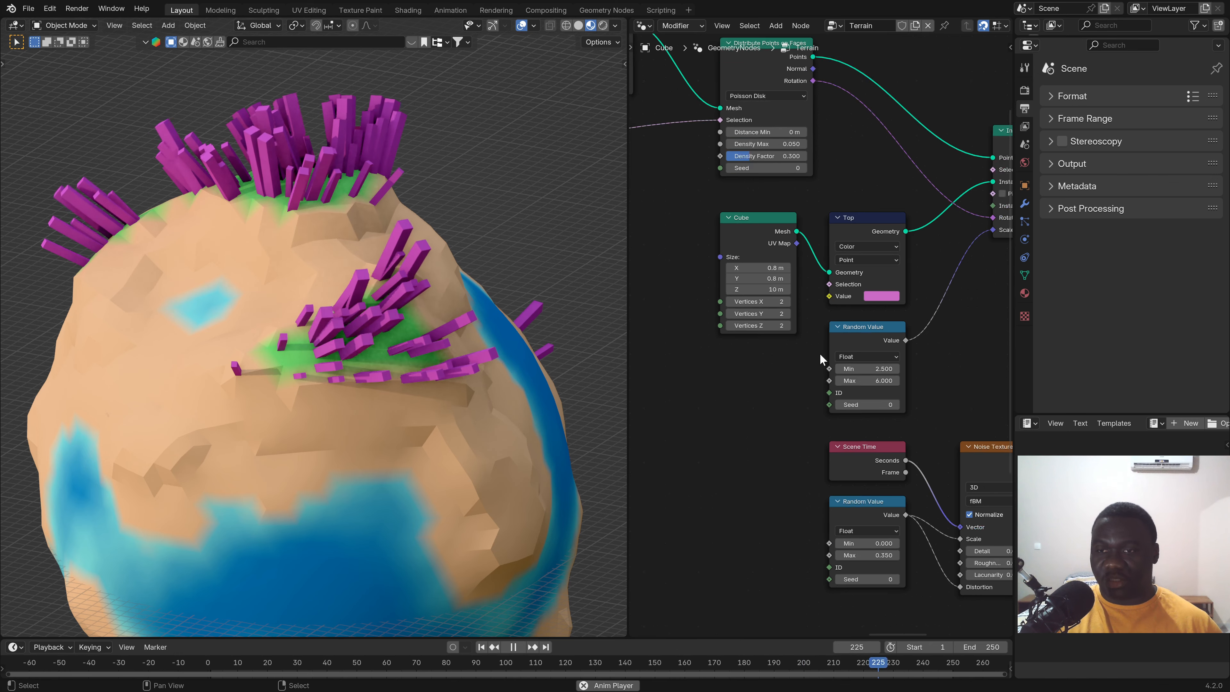
Set the factor of the Multiply node after the Noise Texture to 0.2.
middle_click_drag(819, 353, 728, 329)
scroll(900, 451, "up", 3)
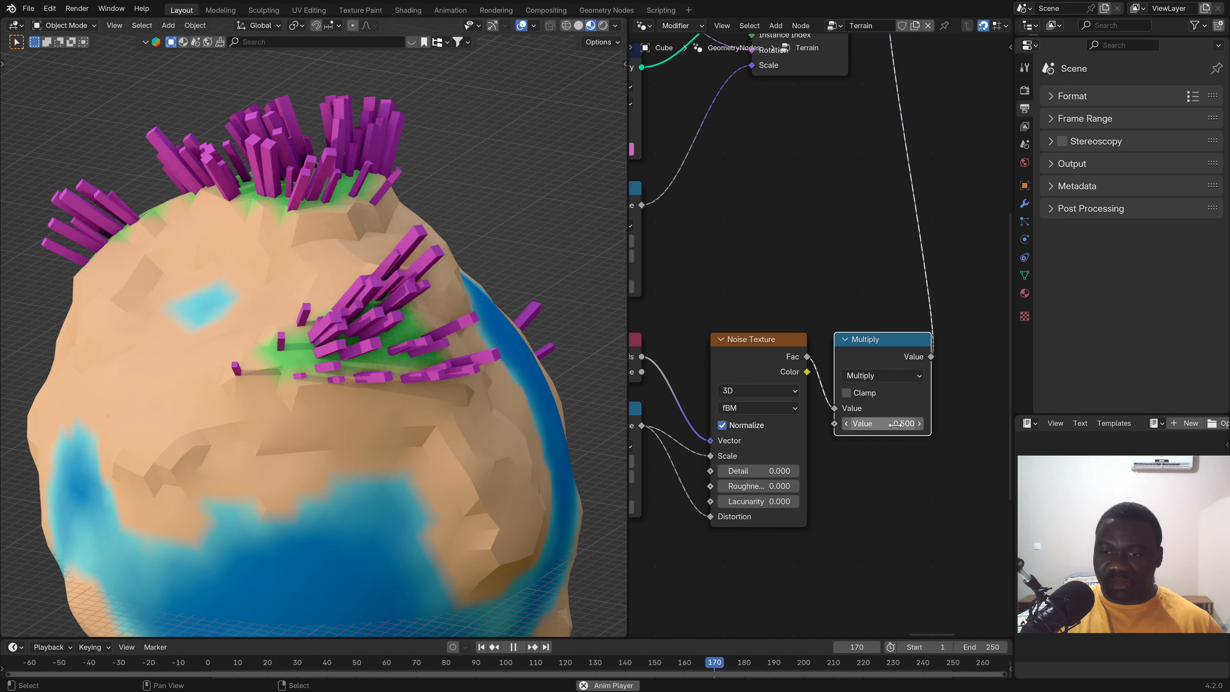
left_click(864, 424)
type("0.2")
key("Return")
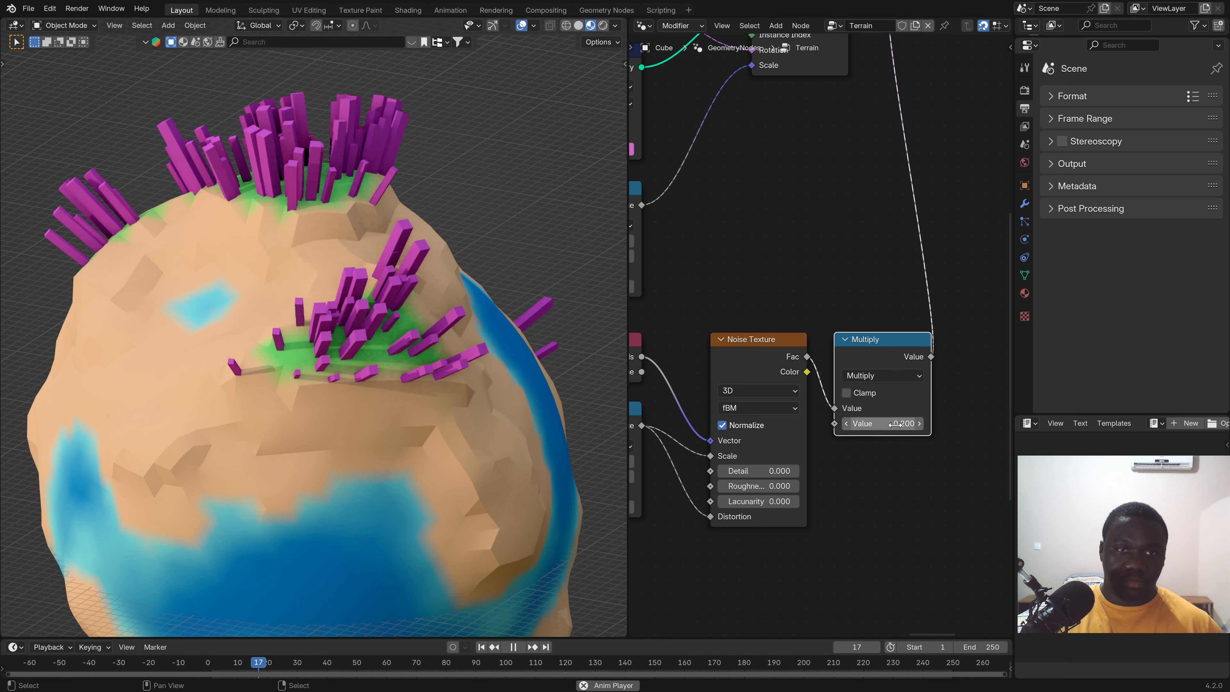
scroll(332, 217, "up", 1)
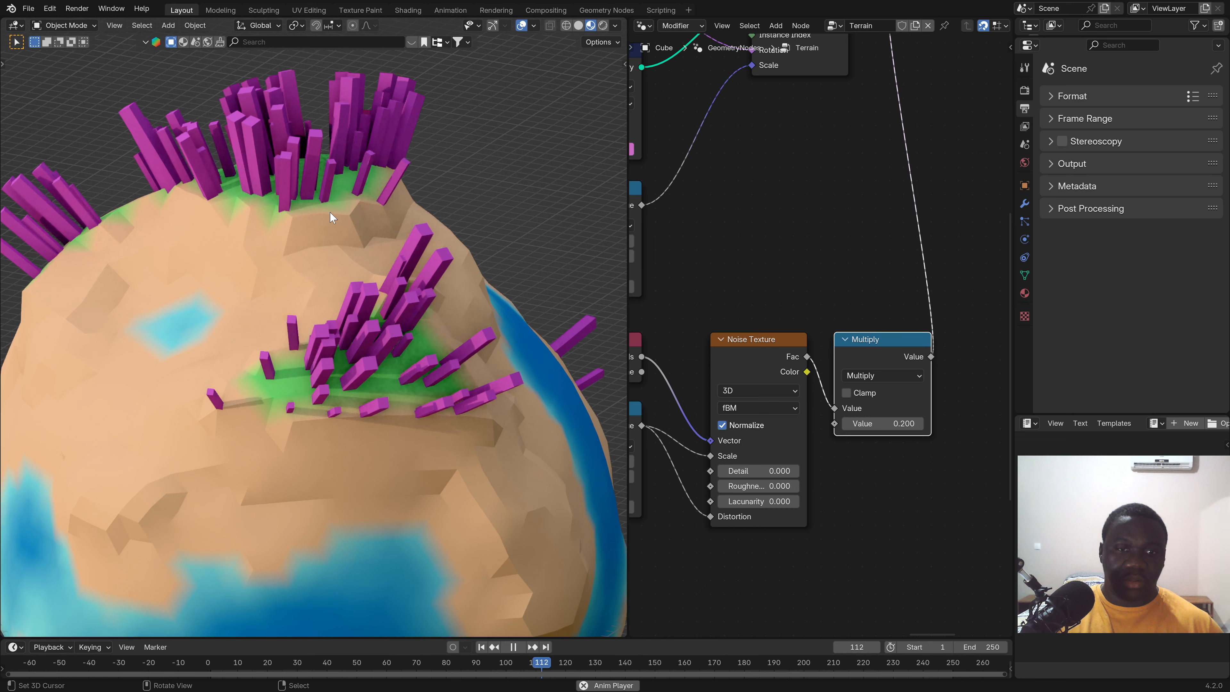
mouse_move(887, 423)
left_mouse_down()
mouse_move(923, 423)
mouse_move(887, 423)
left_mouse_up()
Duplicate the Multiply node and insert the copy between Scene Time's Seconds and the Noise Texture's Vector.
scroll(812, 381, "down", 4)
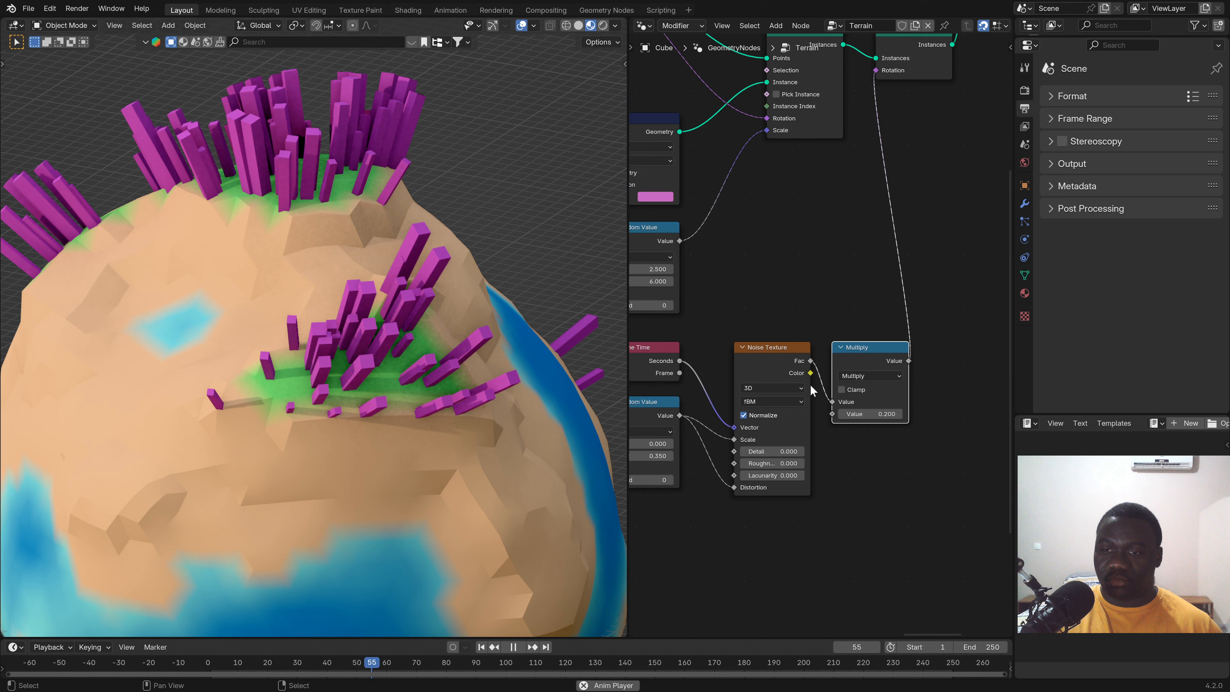
middle_click_drag(763, 398, 763, 339)
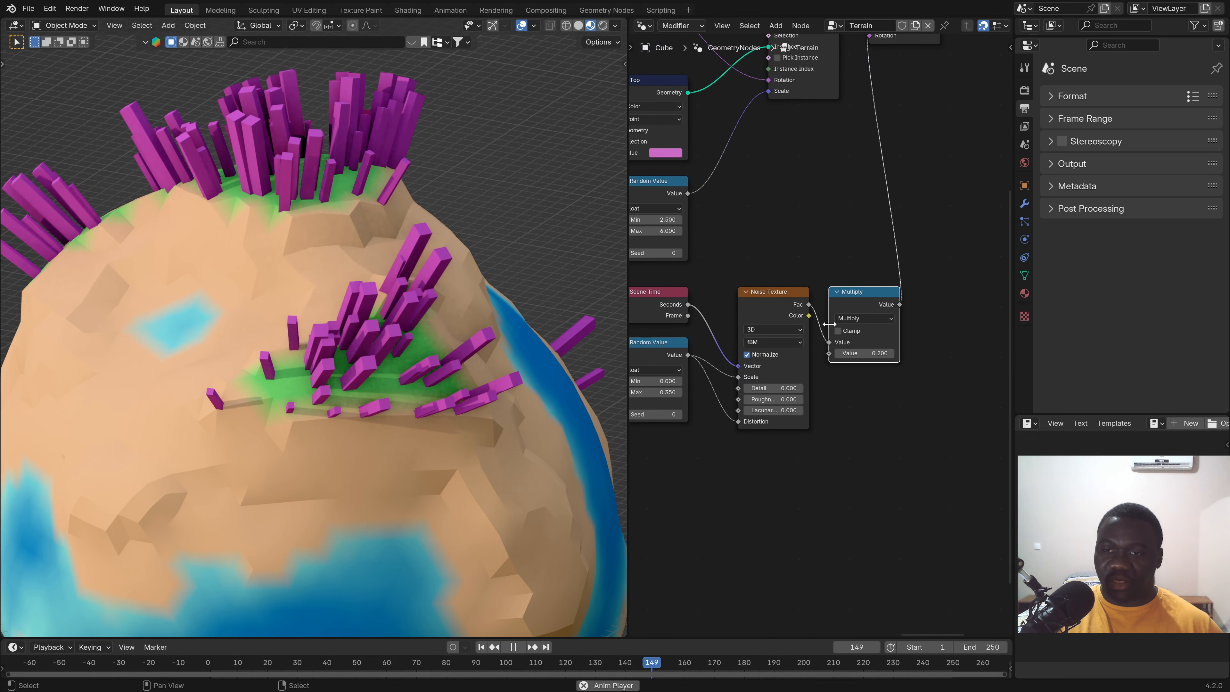
key("shift+d")
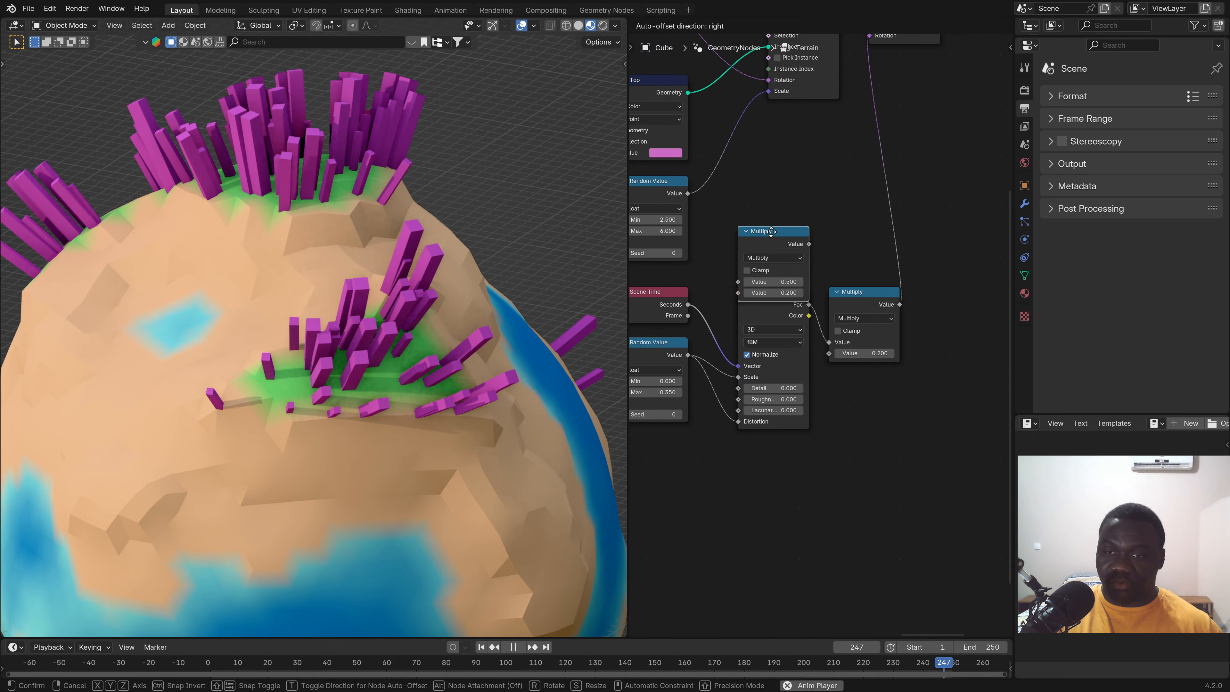
left_click(749, 296)
key("g")
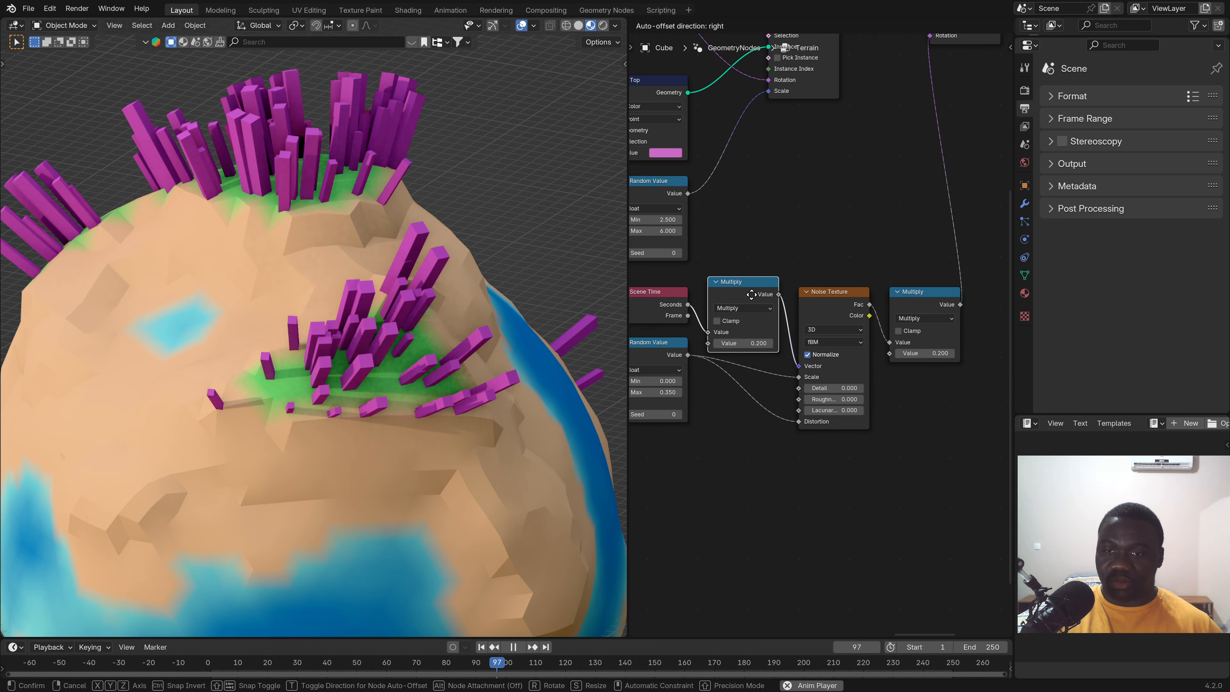
left_click(746, 305)
Try a factor of 0.5 on the Multiply node between Scene Time and the Noise Texture.
left_click_drag(743, 354, 770, 355)
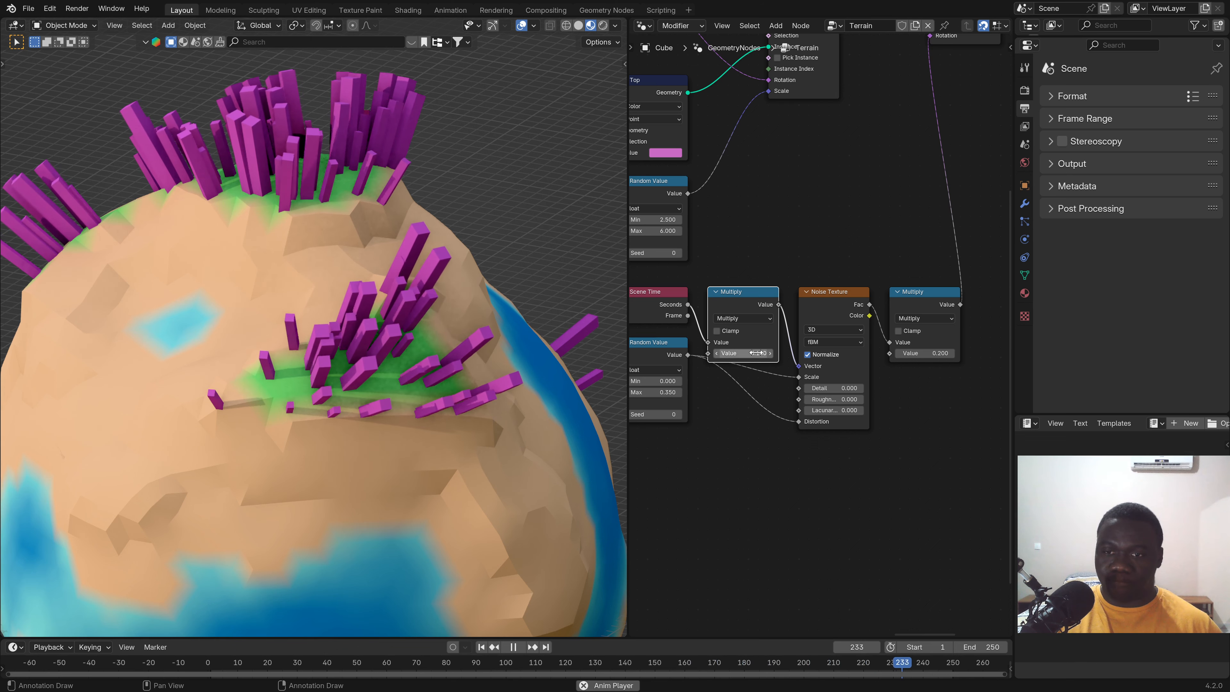
left_click(745, 353)
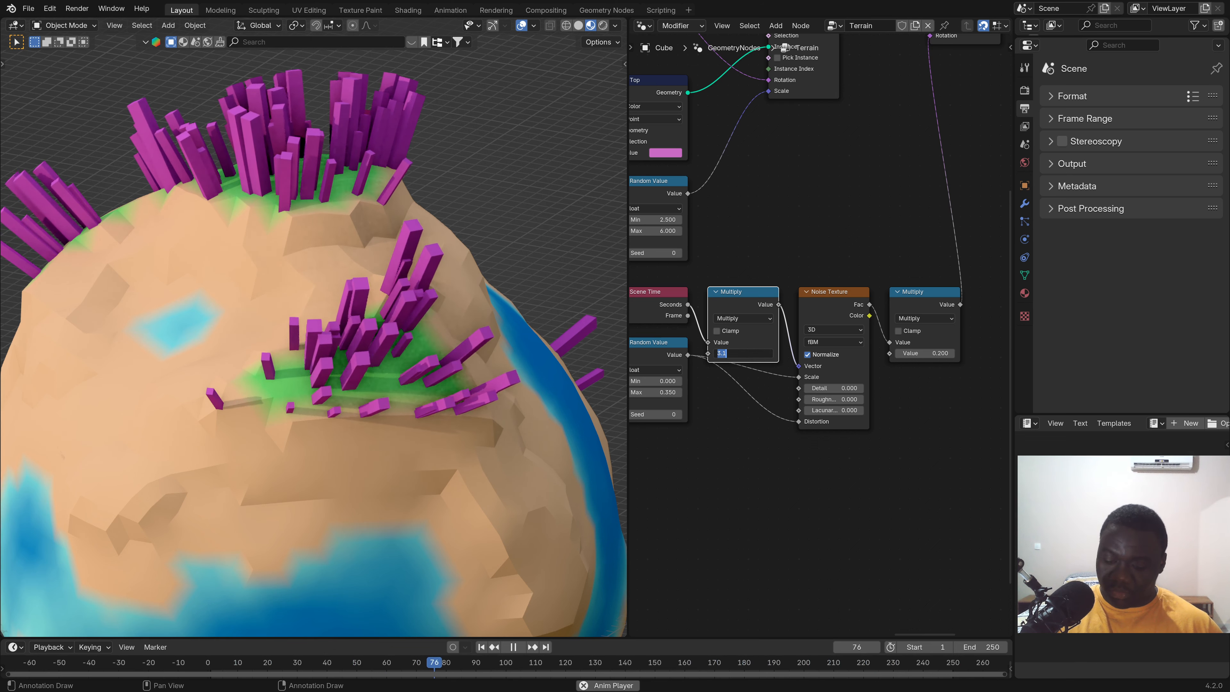
type(".5")
key("Return")
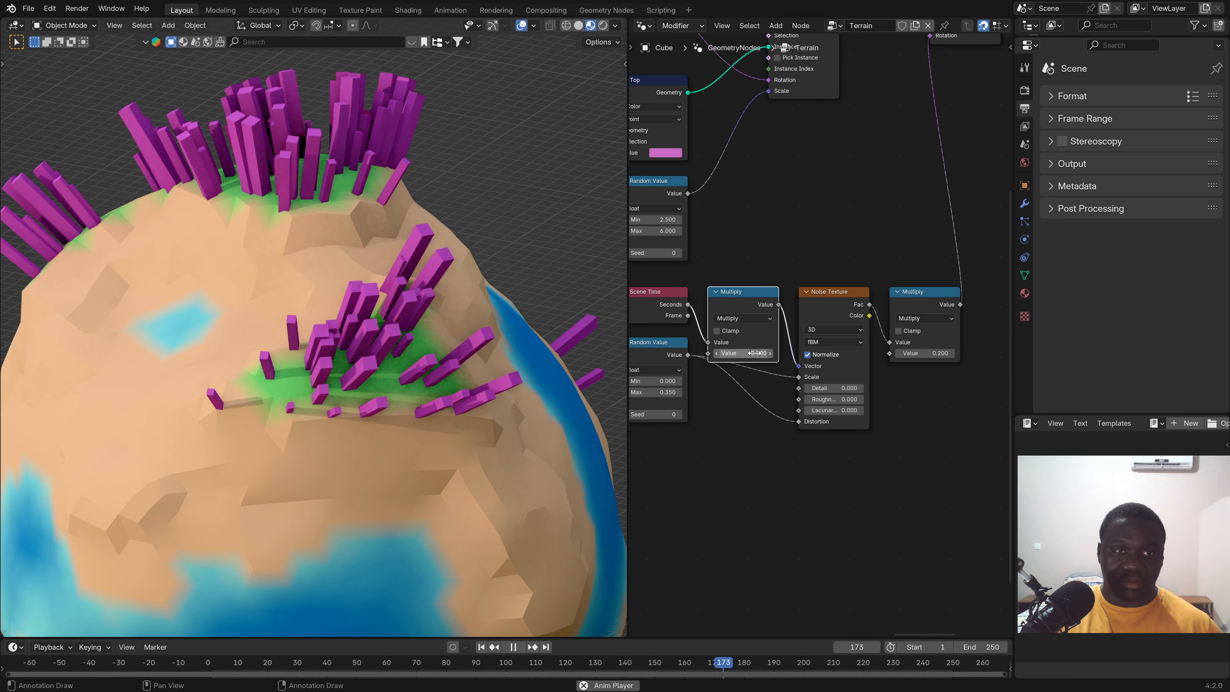
left_click(754, 353)
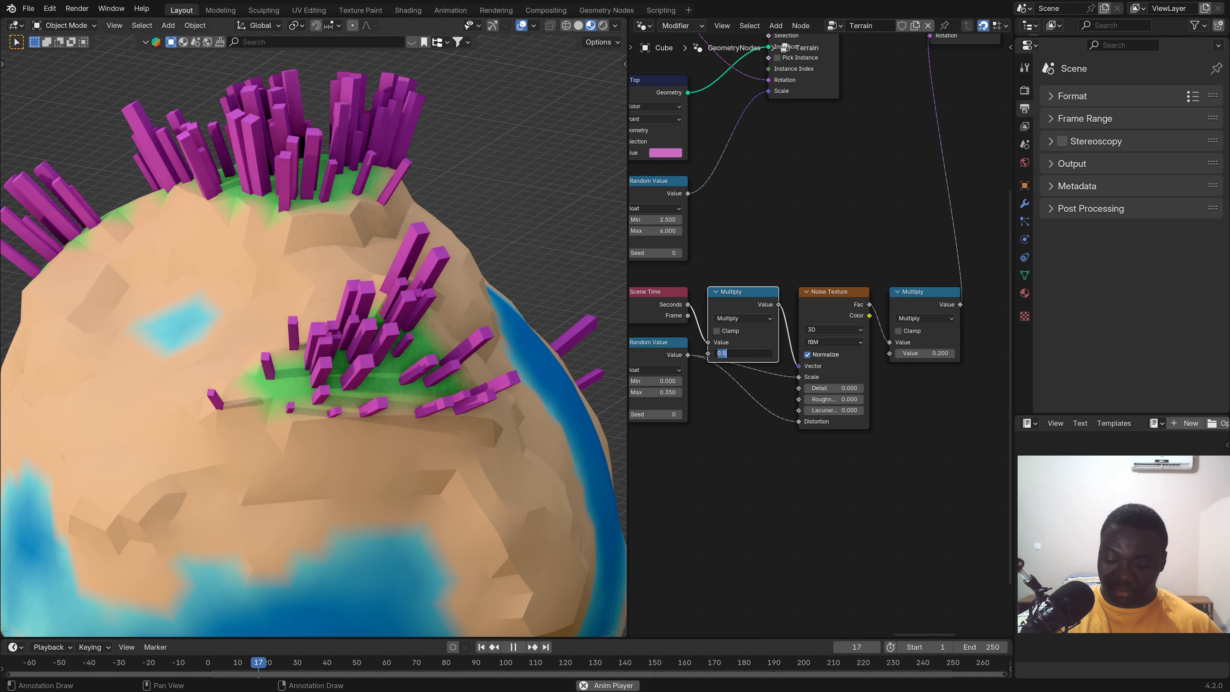
key("Return")
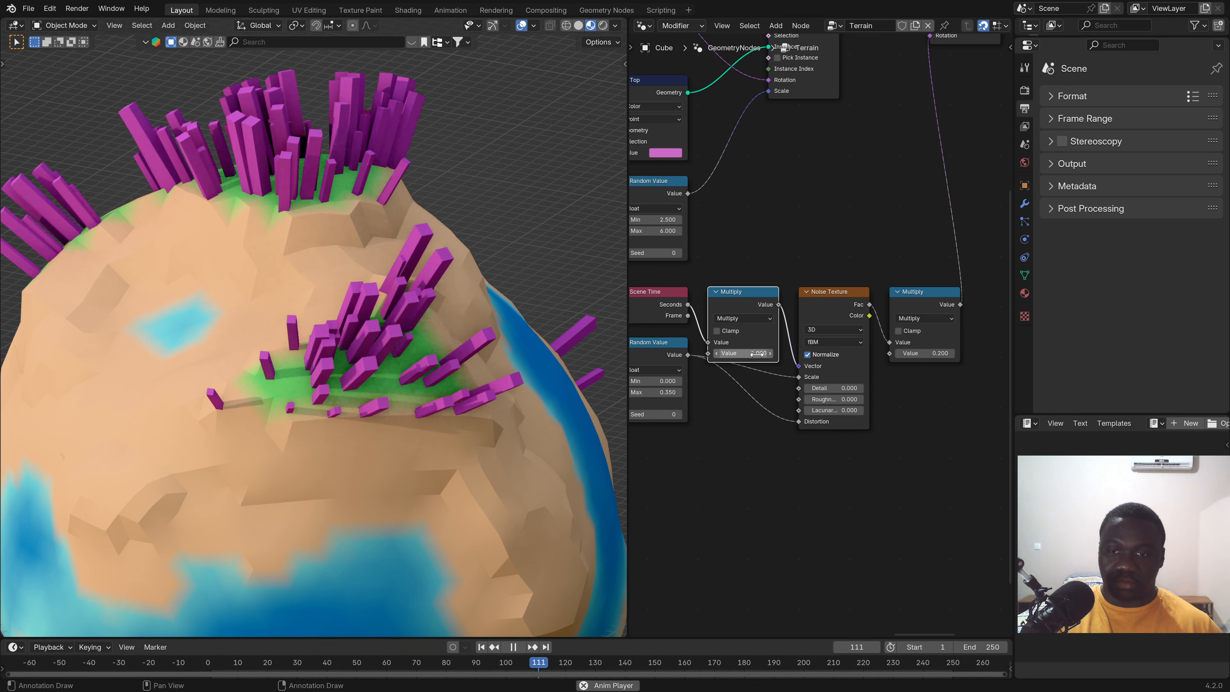
Set the factor of the Multiply node between Scene Time and the Noise Texture to 1.
left_click(755, 353)
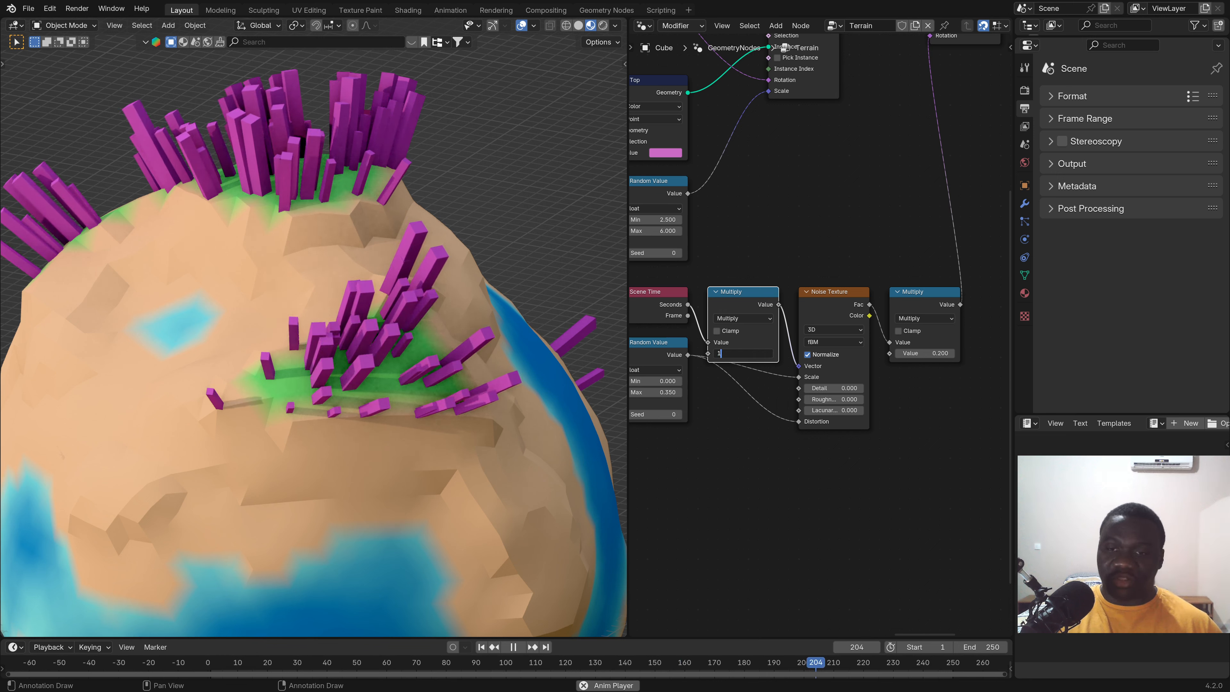
type("1")
key("Return")
scroll(732, 310, "up", 1)
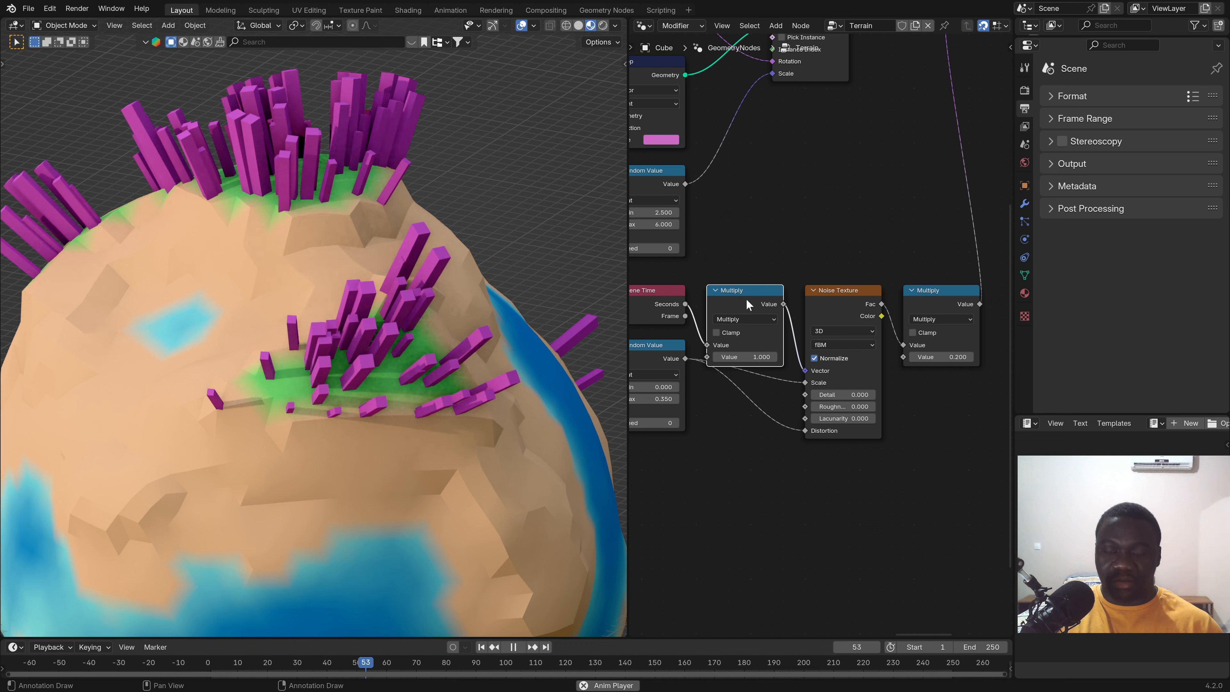
Compare the sway with the Multiply node between Scene Time and the Noise Texture muted and unmuted, and set its factor to 1.2.
key("m")
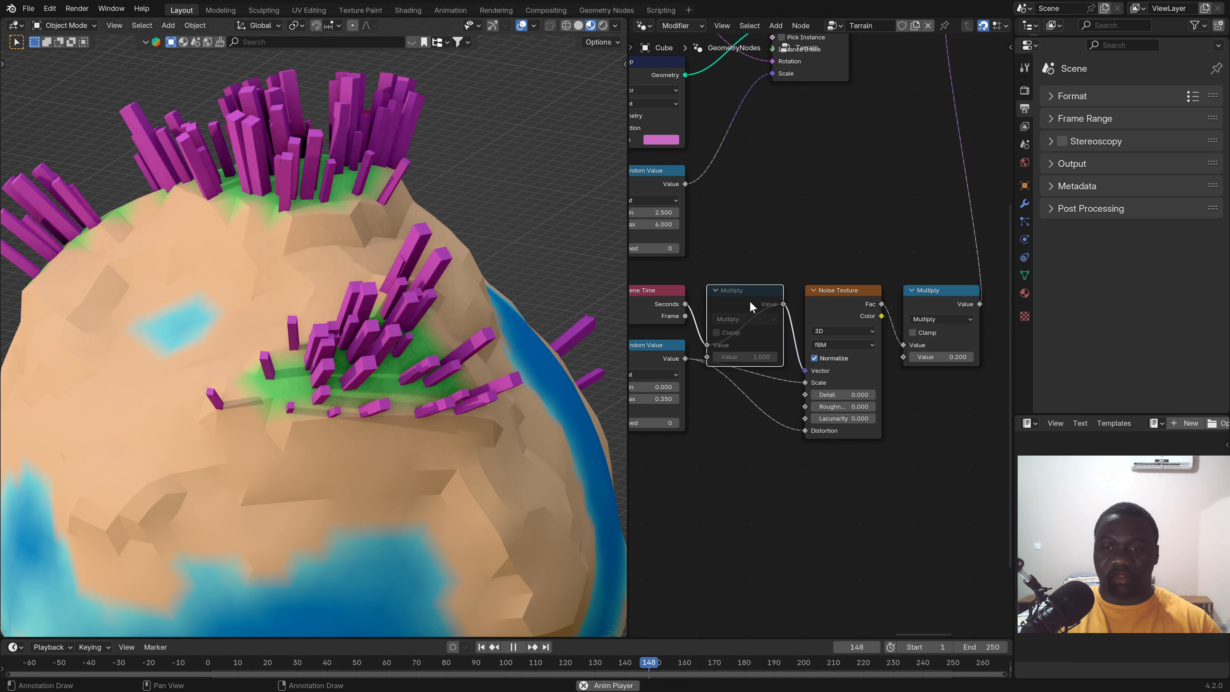
key("m")
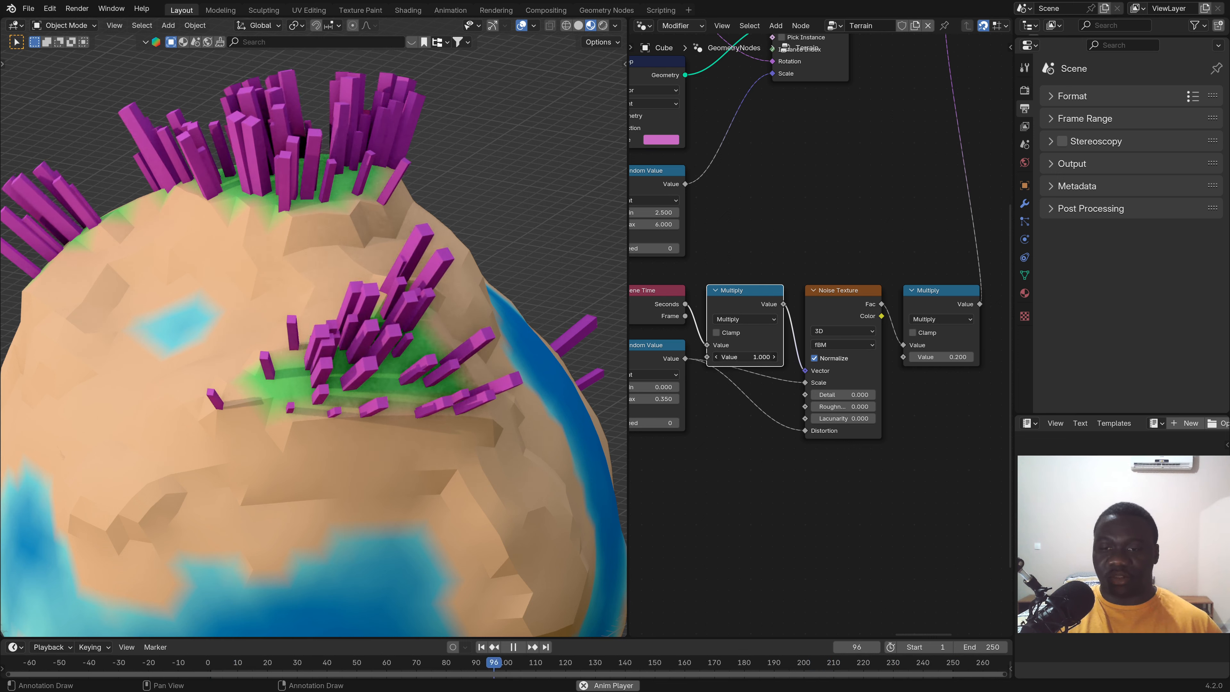
left_click_drag(744, 357, 773, 357, "shift")
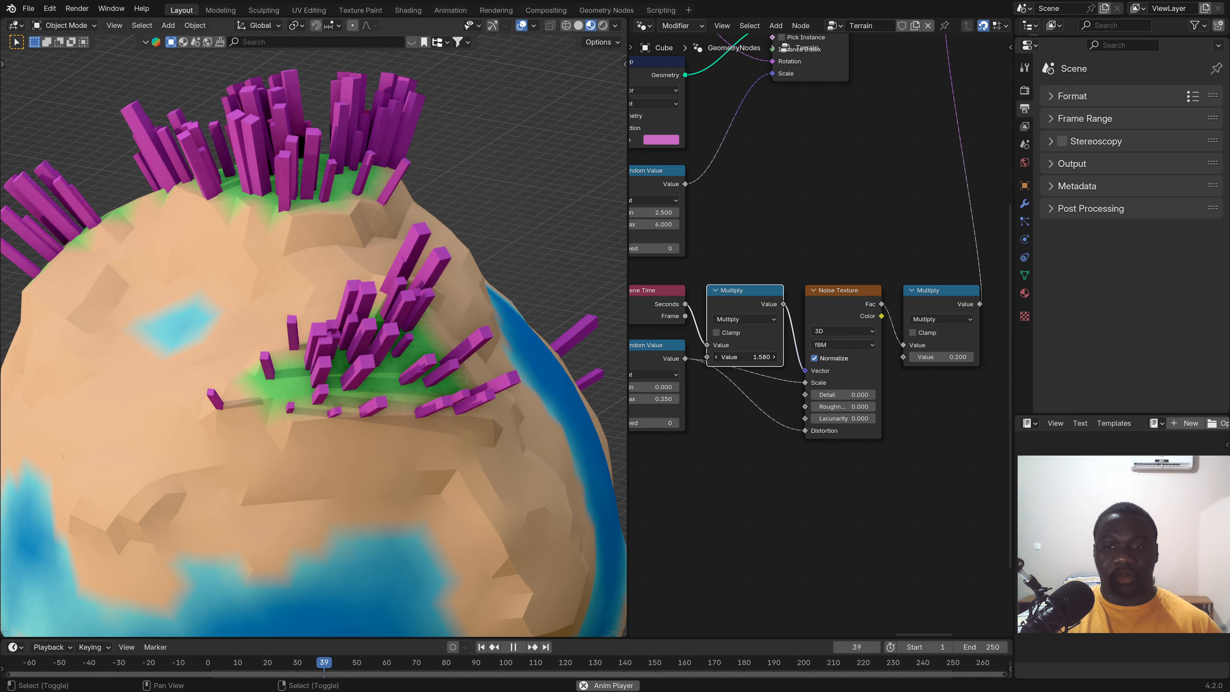
left_click(755, 359)
type("1.2")
key("Return")
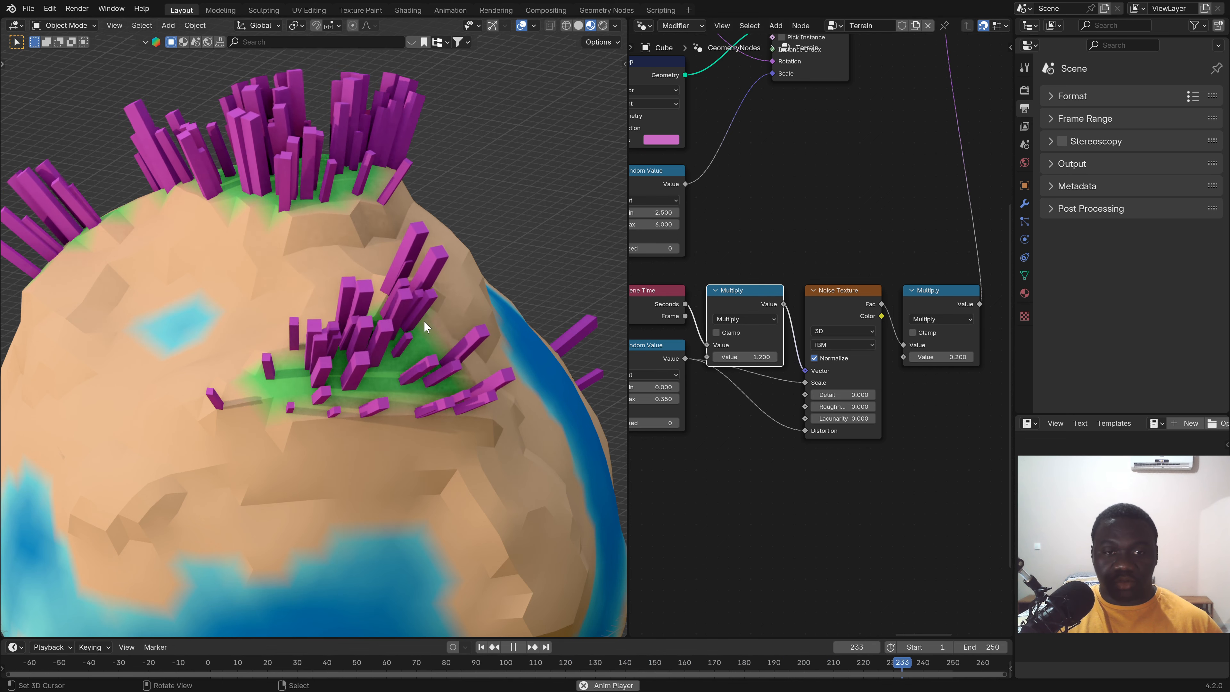
Review the swaying cubes on the planet and the node tree driving them, and stop the animation playback.
scroll(420, 317, "down", 4)
scroll(371, 300, "up", 3)
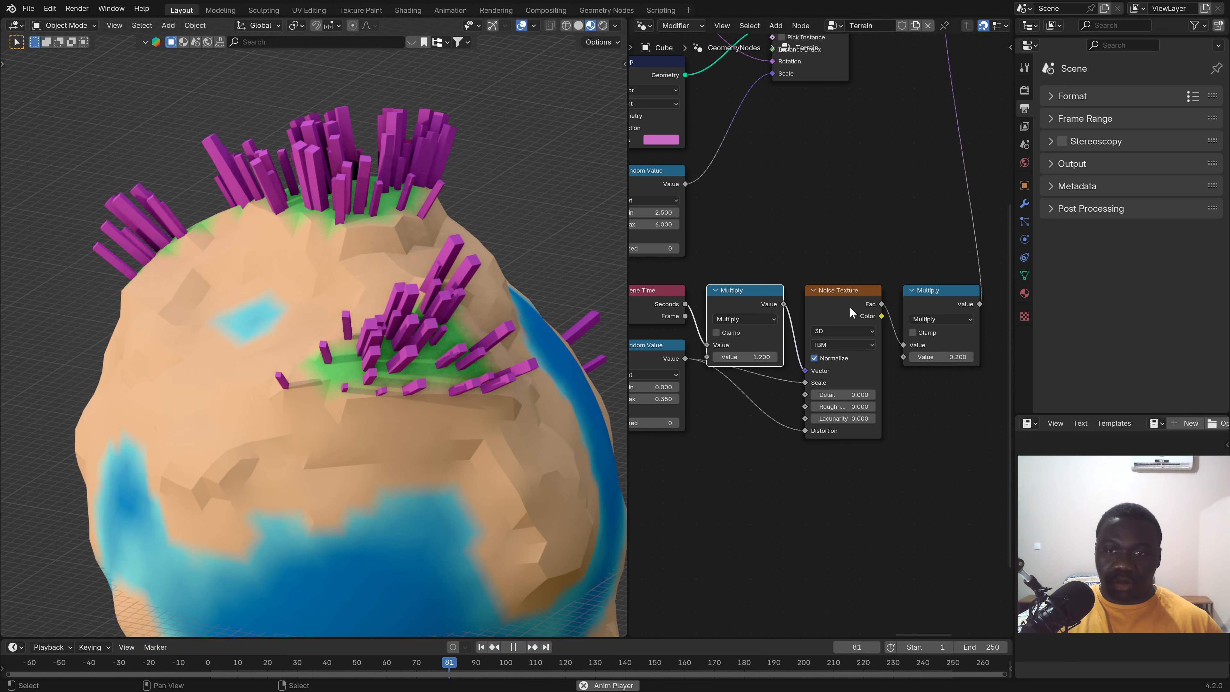
scroll(792, 359, "down", 3)
middle_click_drag(780, 336, 812, 429)
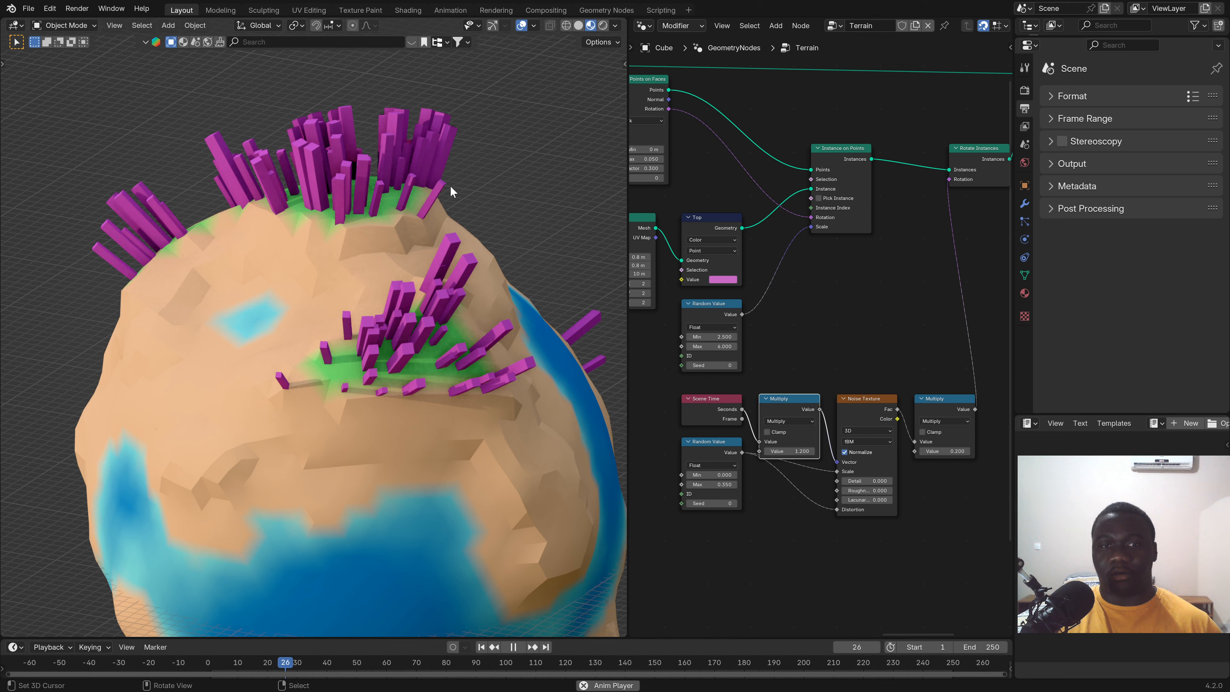
scroll(462, 381, "down", 3)
scroll(449, 388, "up", 2)
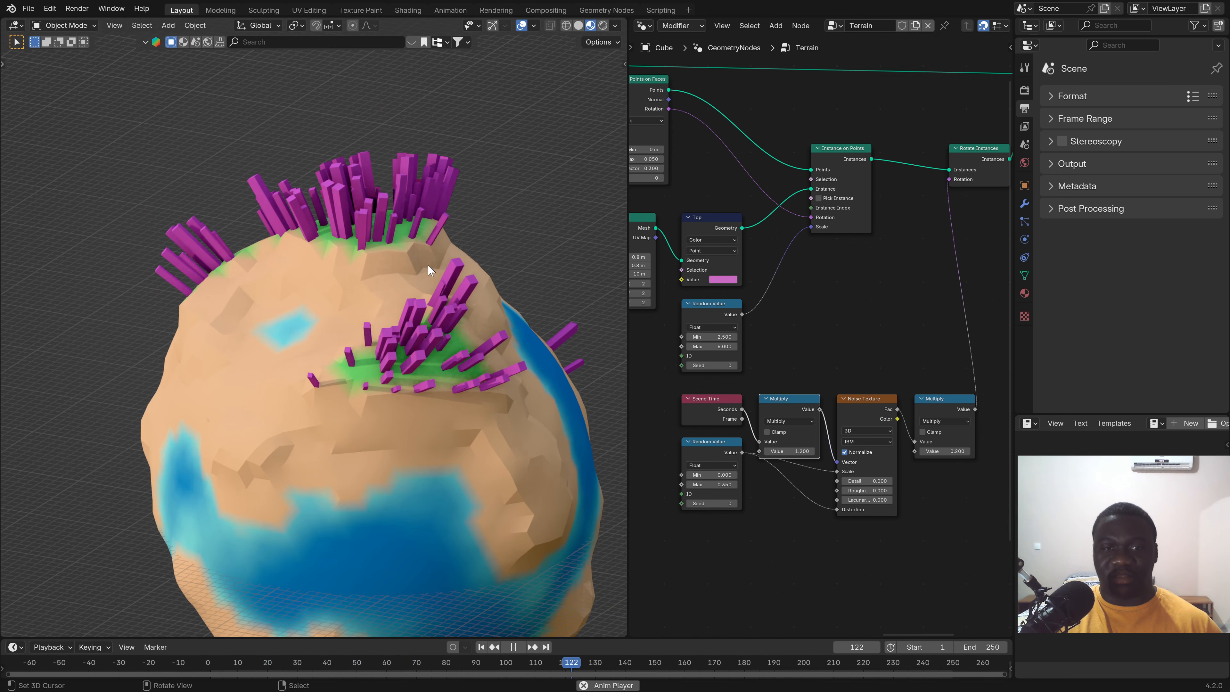
key("space")
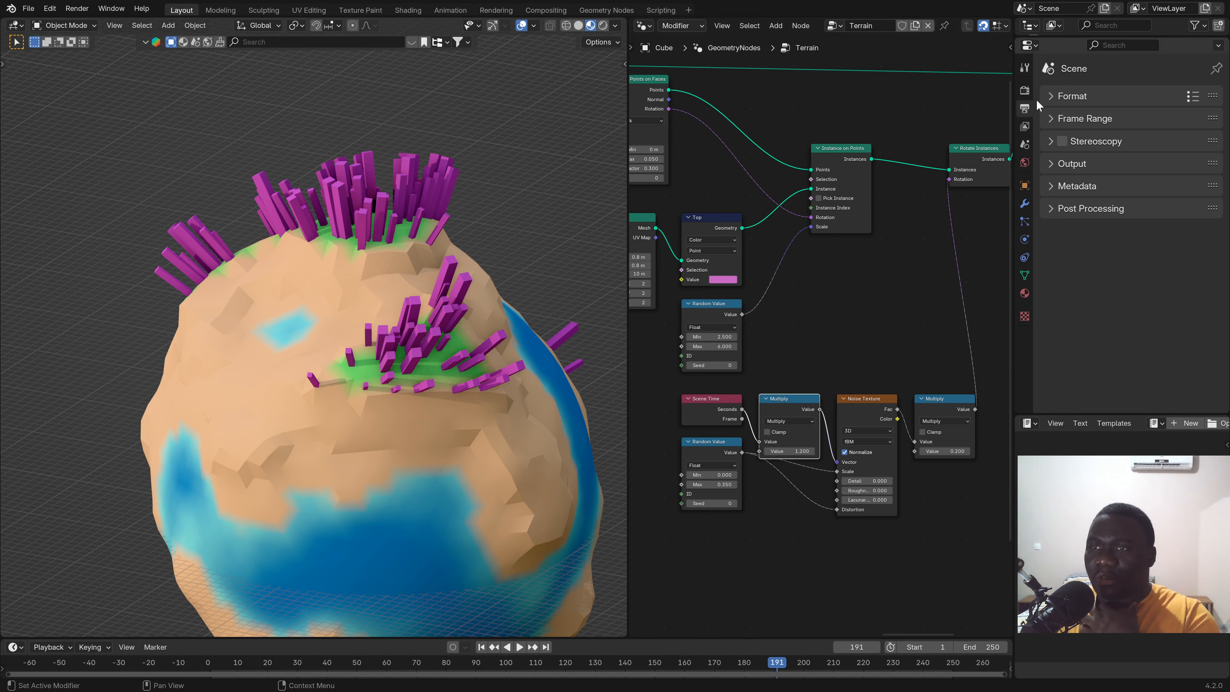
Enlarge the Outliner, hide Collection in the viewport and select the Scene Collection.
left_click_drag(1067, 35, 1087, 72)
left_click(1204, 53)
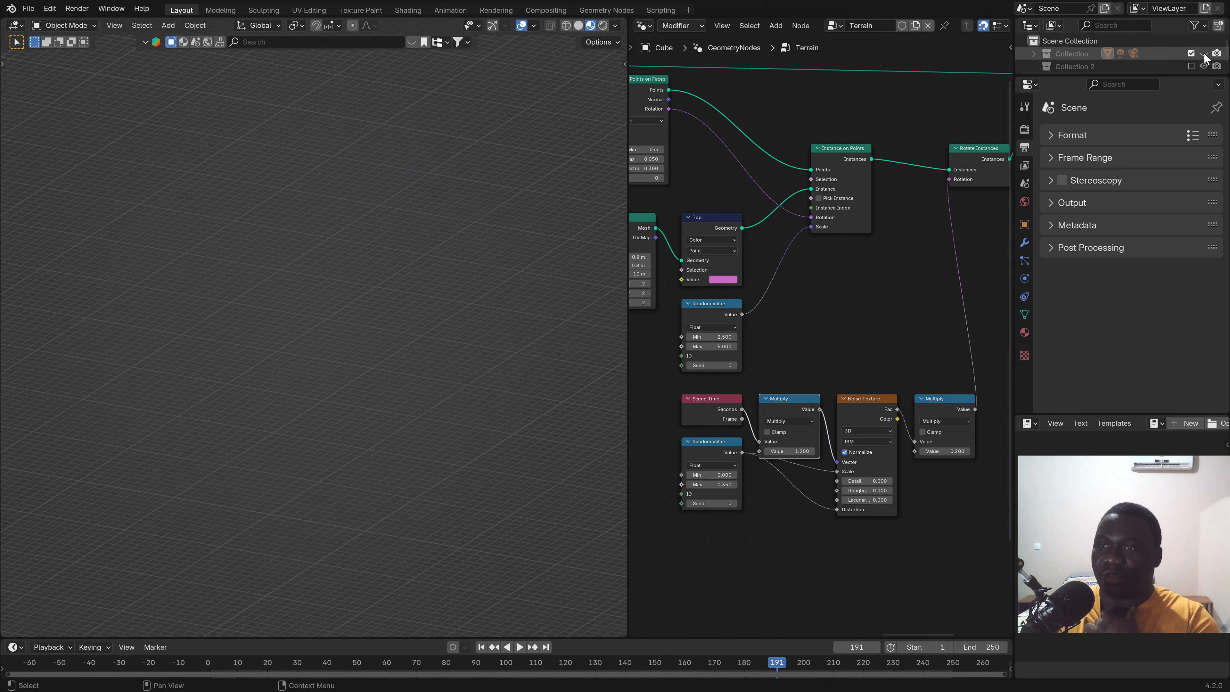
left_click(1080, 42)
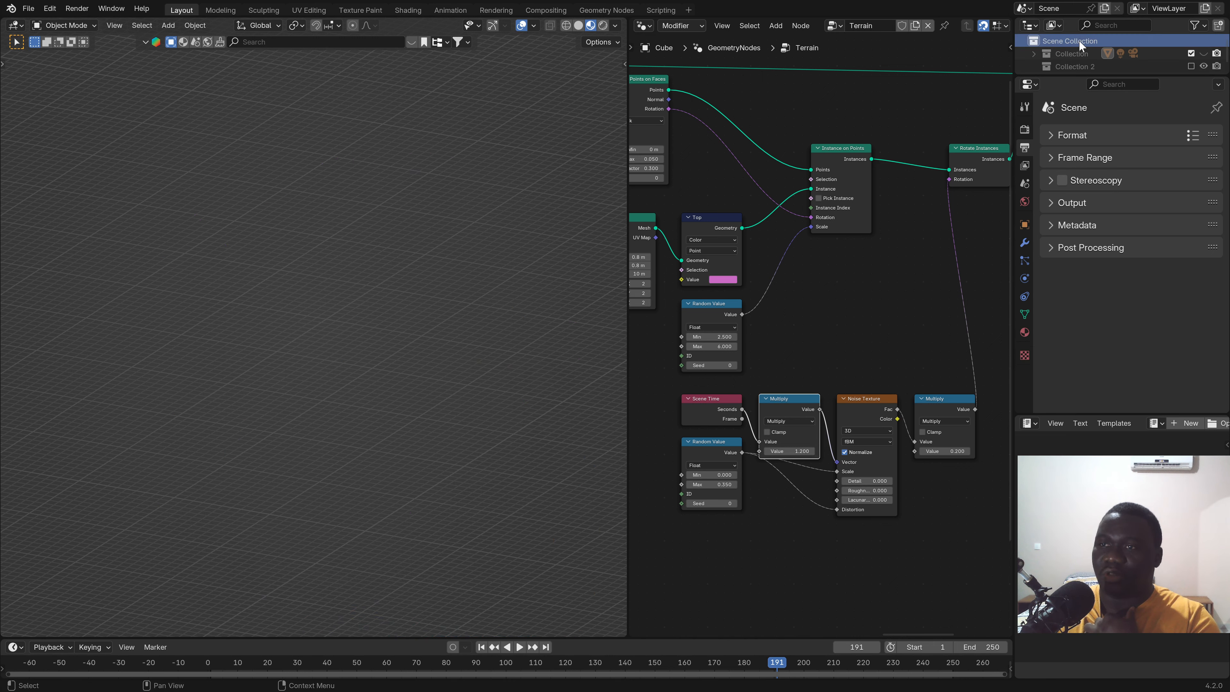
Show the X and Y axes and the 3D Cursor in the viewport overlays.
left_click(534, 28)
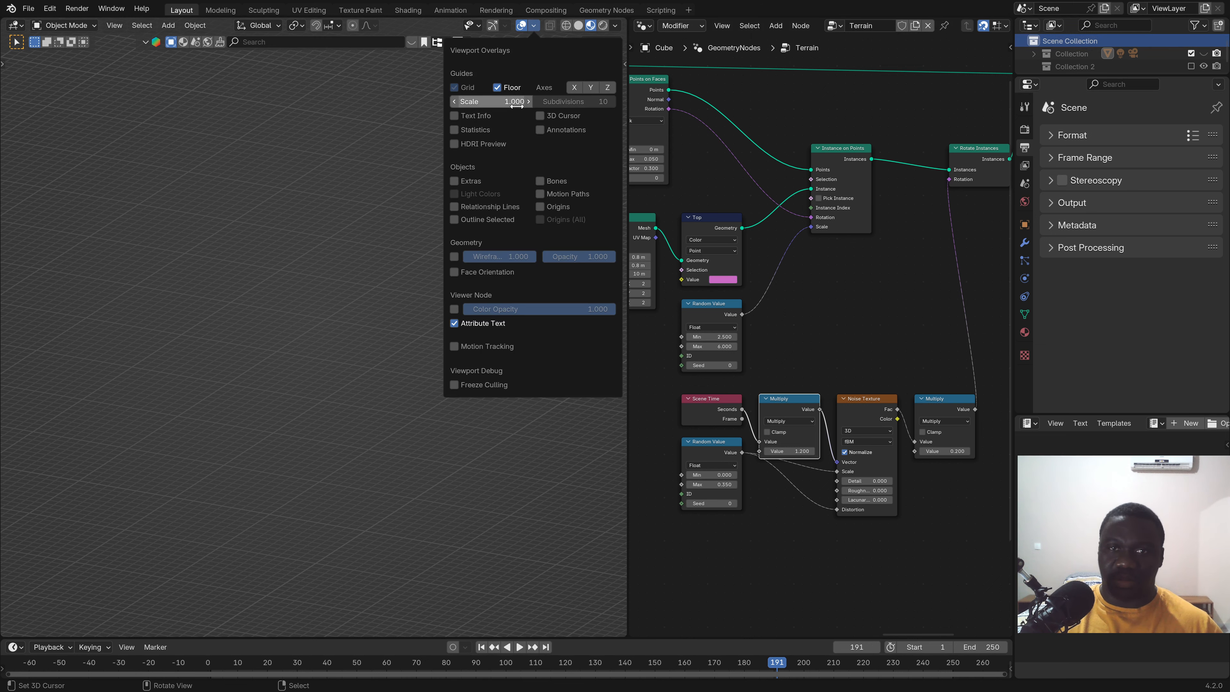
left_click(575, 87)
left_click(585, 86)
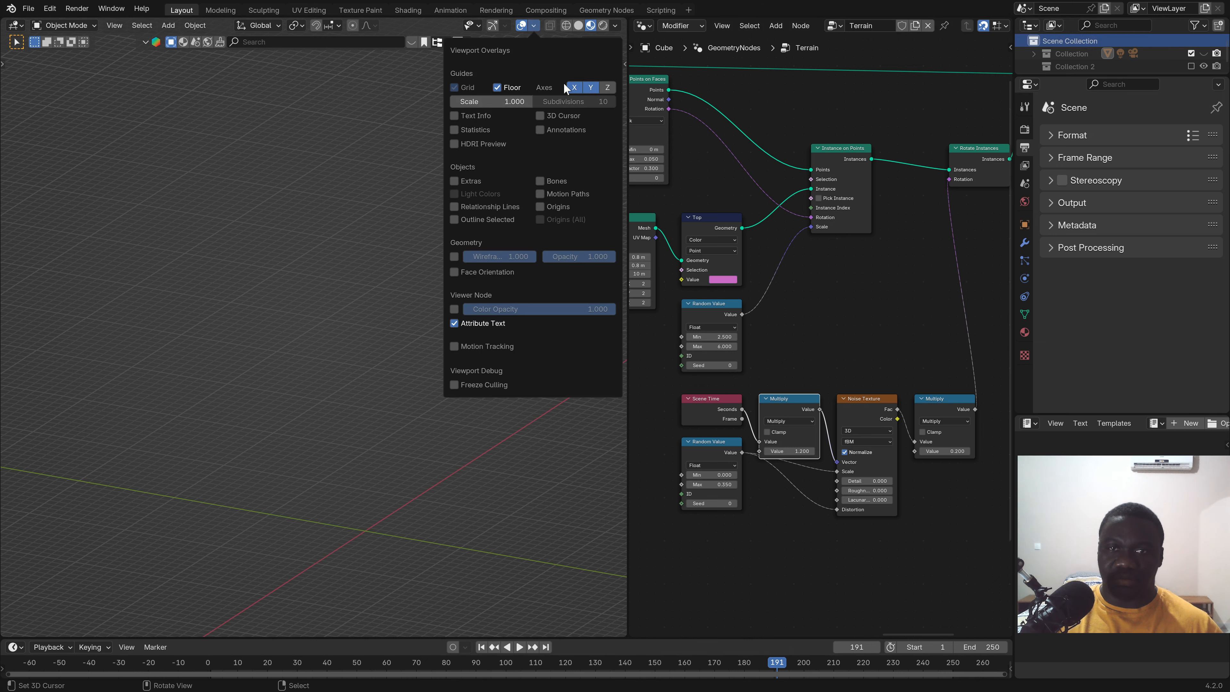
left_click(545, 114)
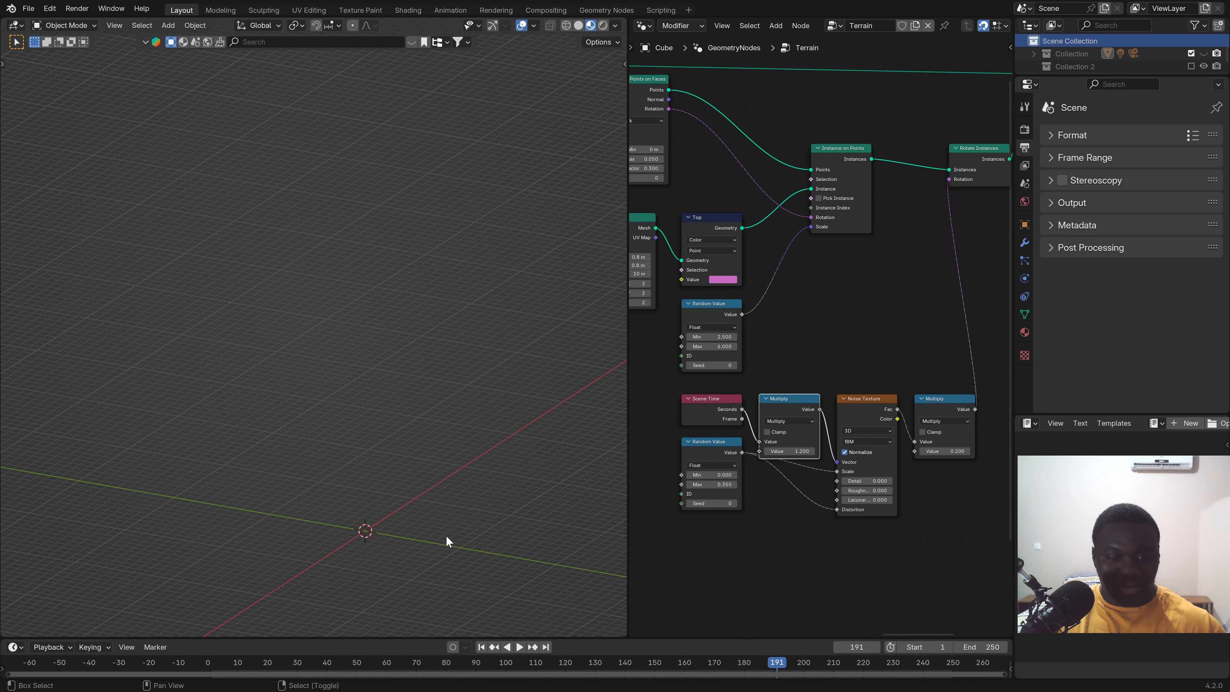
Reset the 3D cursor to the world origin and add a mesh cube there, framed in the viewport.
key("shift+c")
key("shift+a")
mouse_move(404, 443)
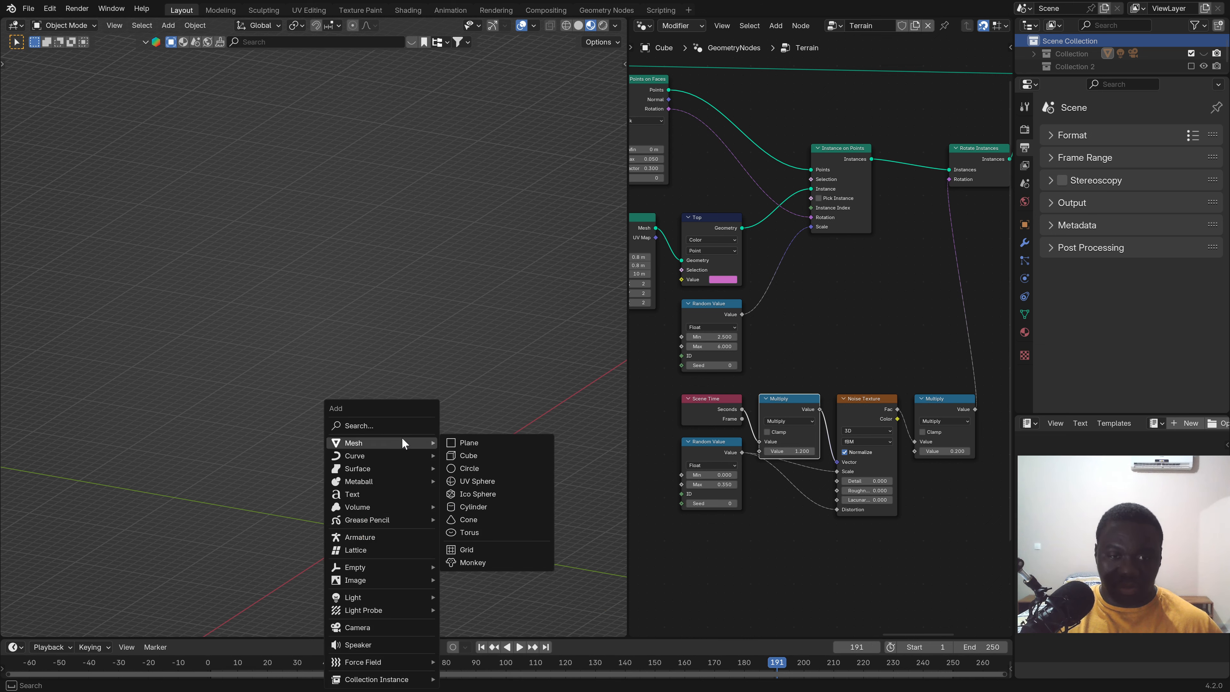
left_click(474, 459)
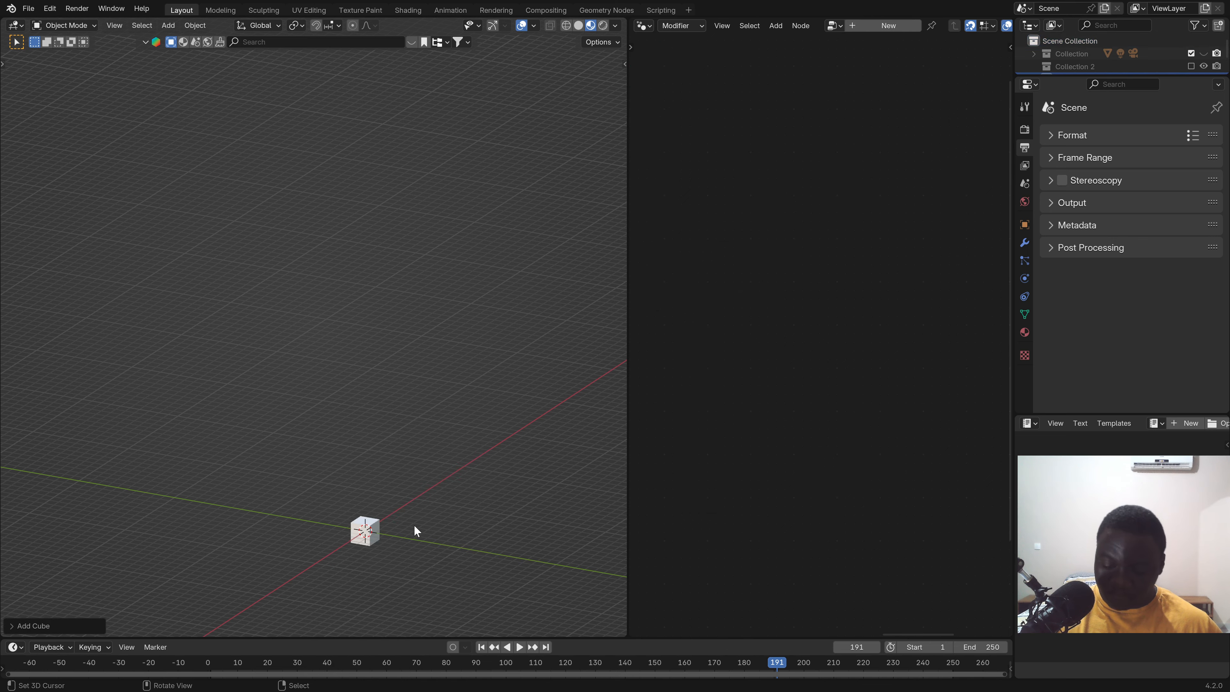
key("KP_Decimal")
scroll(414, 489, "down", 6)
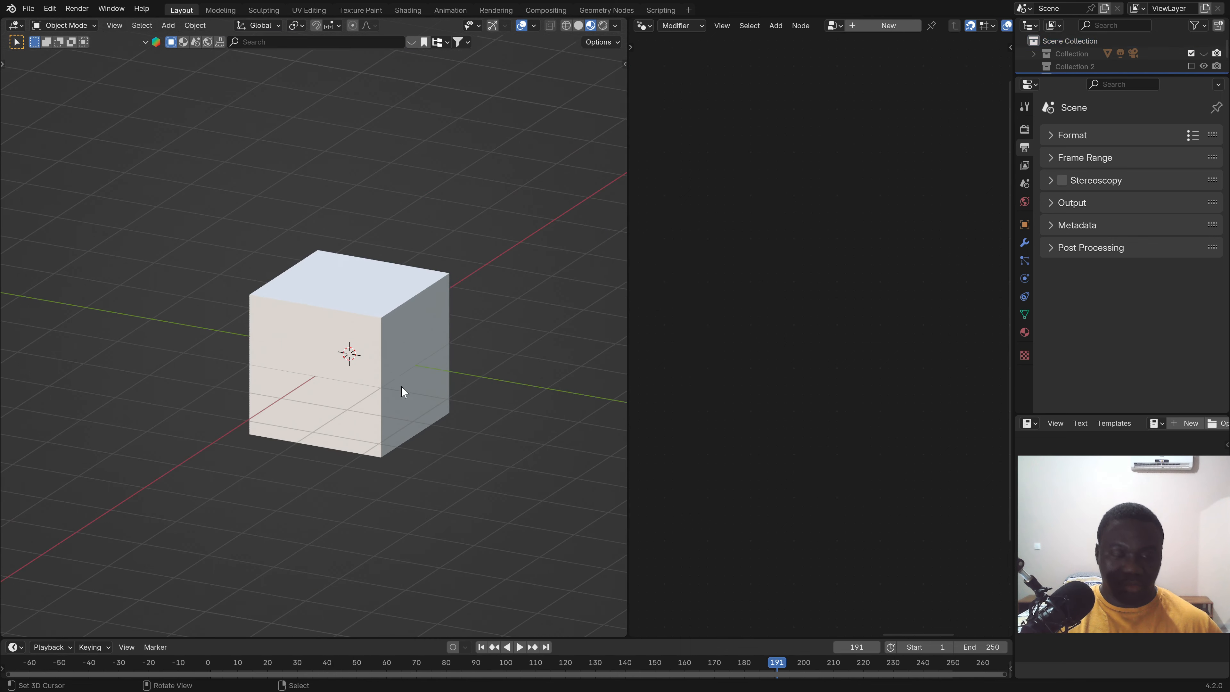
Move all of the cube's geometry up 1 m along Z in Edit Mode, leaving its origin point in place.
key("Tab")
key("g")
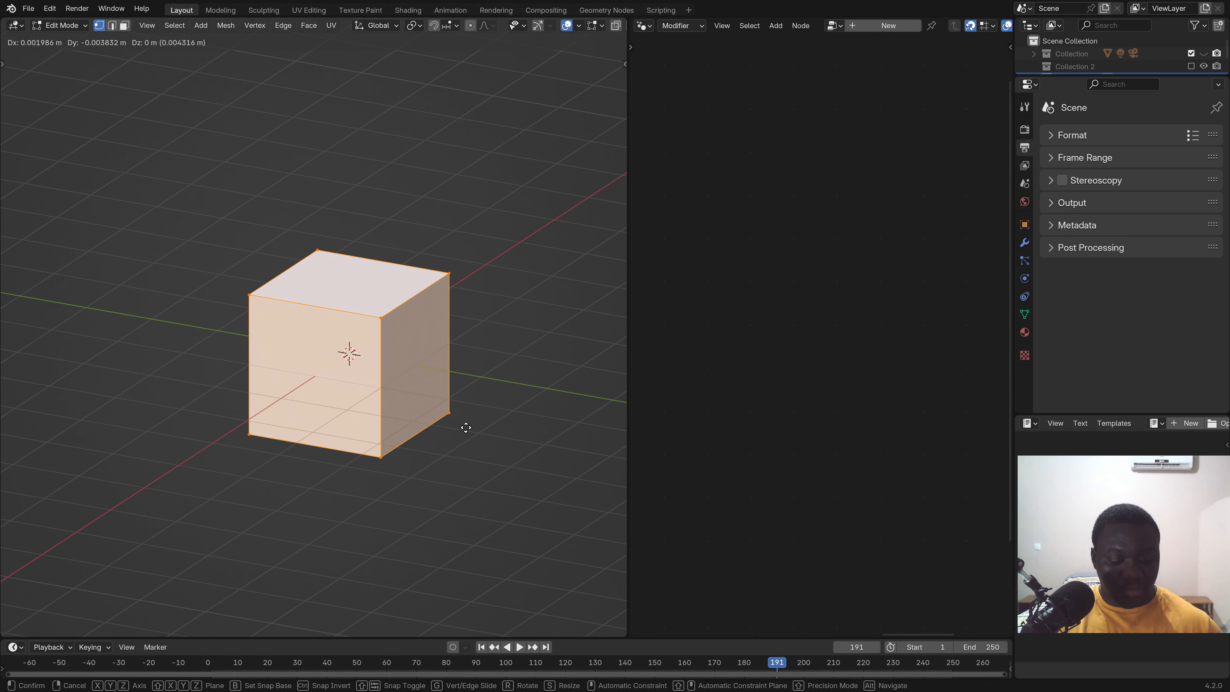
key("z")
key("1")
key("Return")
key("Tab")
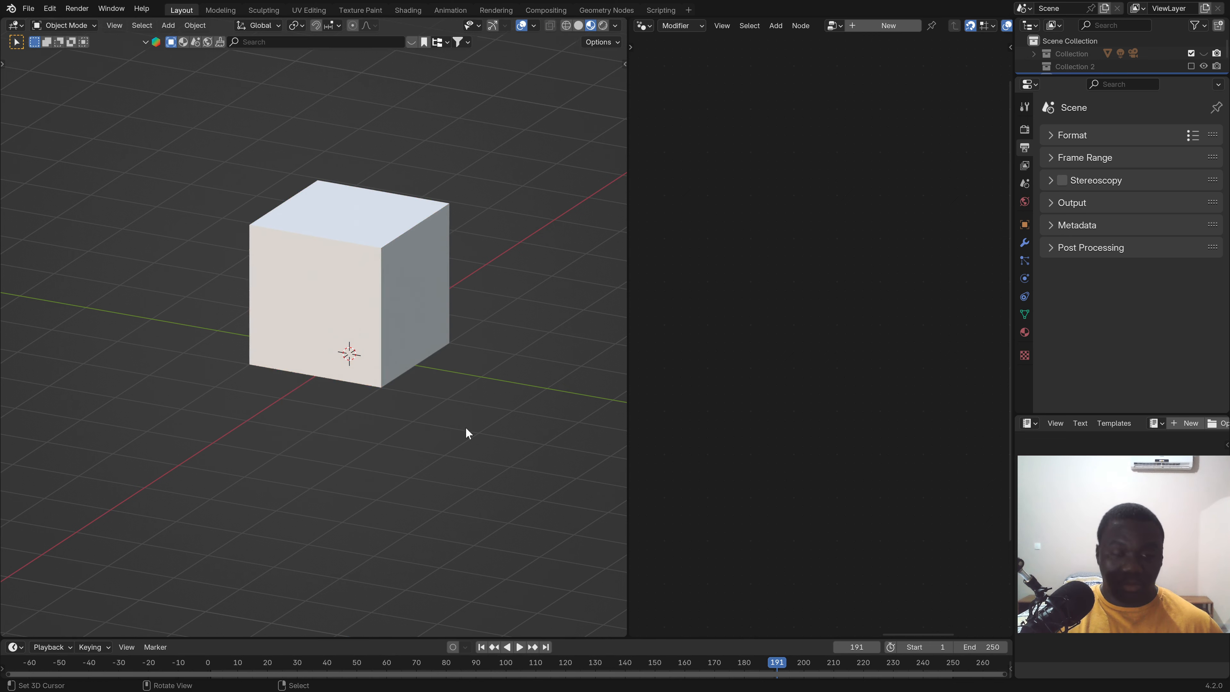
Show object Origins in the viewport overlays and examine the cube's origin at its base from below and above.
middle_click_drag(464, 427, 349, 349)
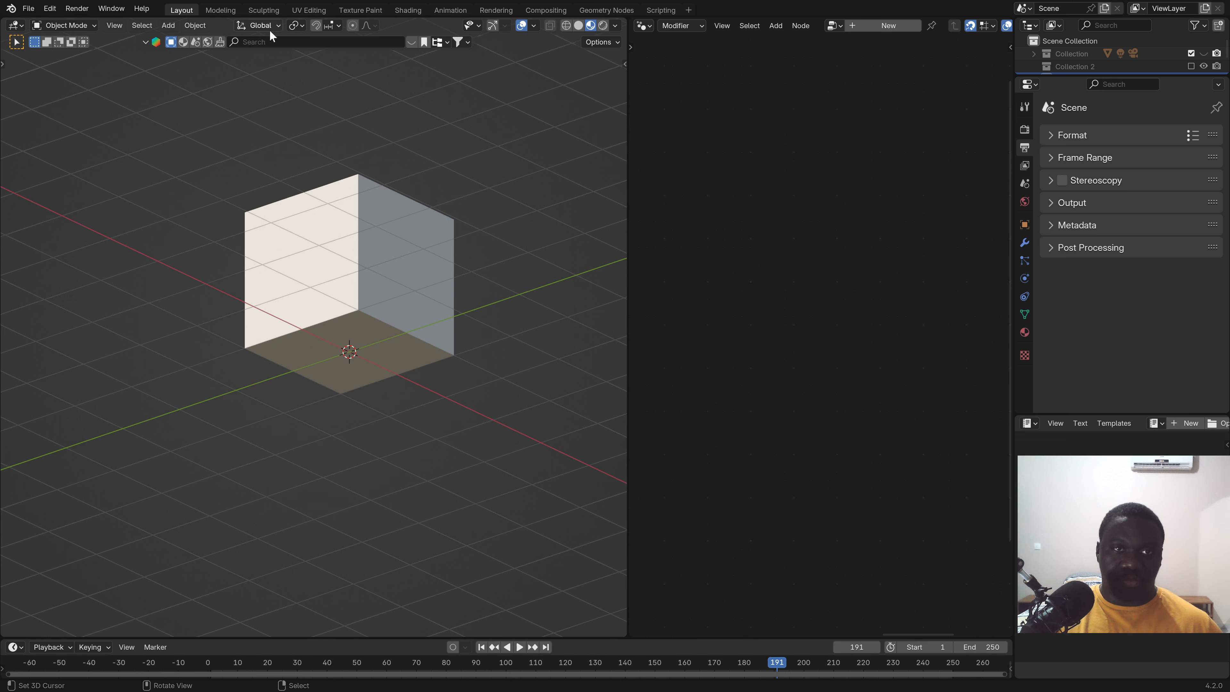
left_click(205, 28)
left_click(198, 26)
left_click(539, 26)
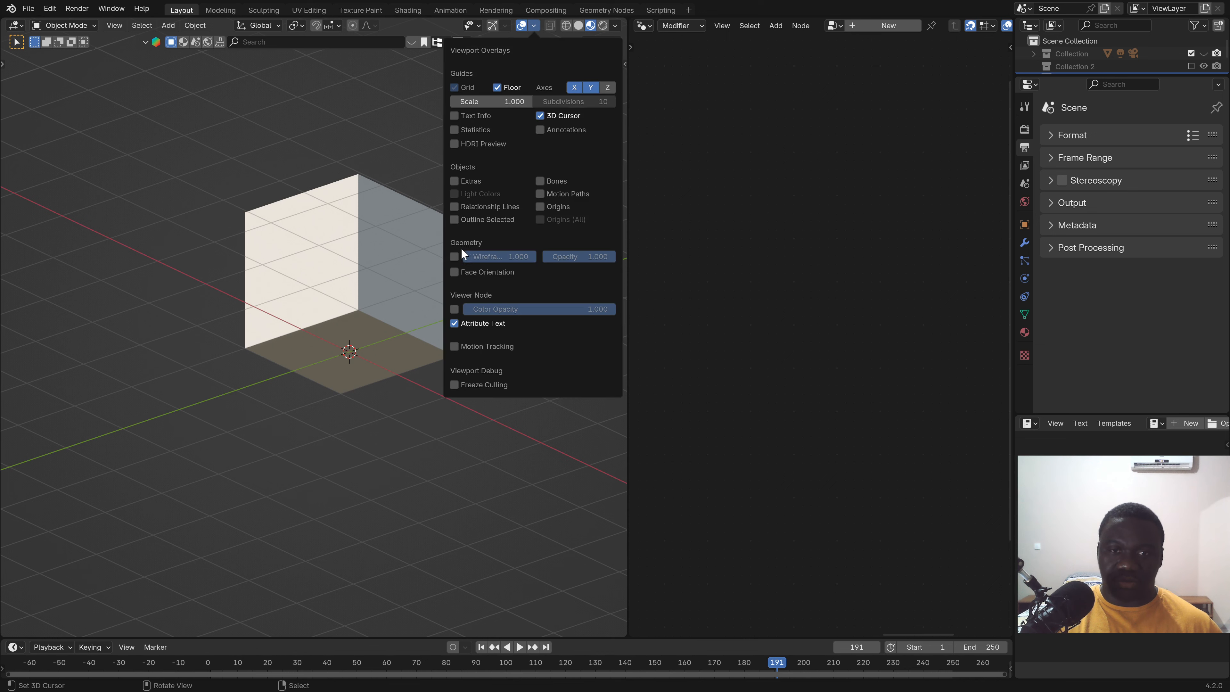
left_click(540, 208)
scroll(414, 382, "up", 4)
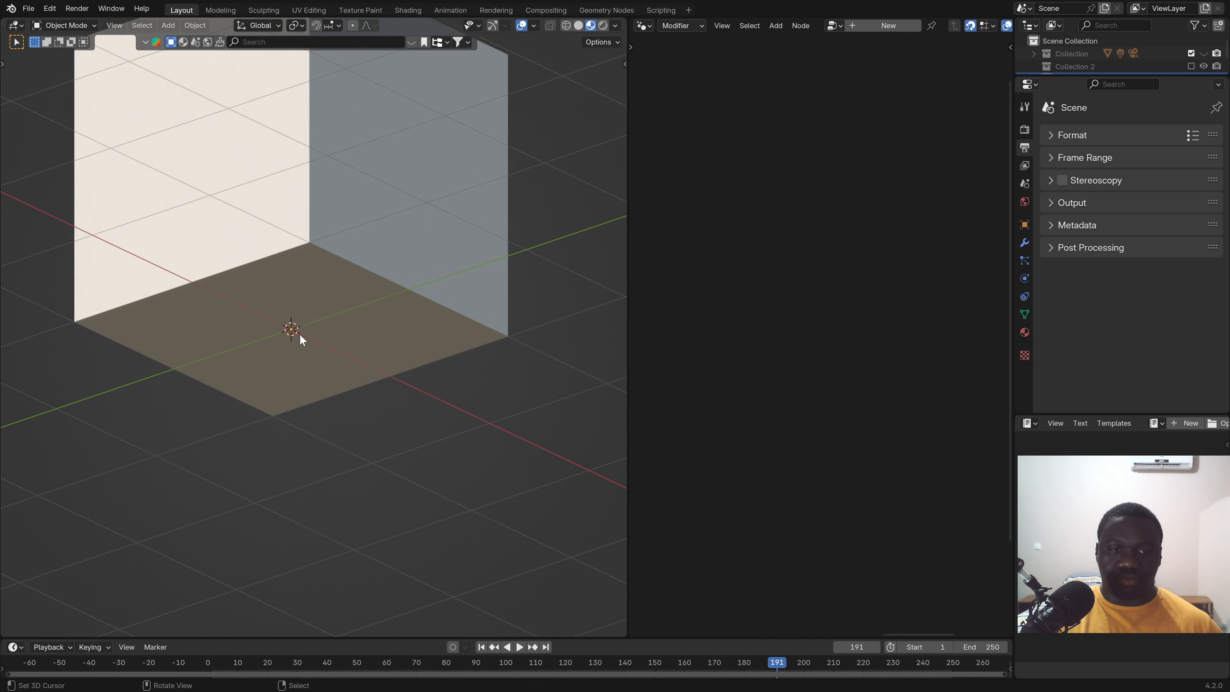
scroll(417, 281, "down", 4)
middle_click_drag(380, 254, 368, 354)
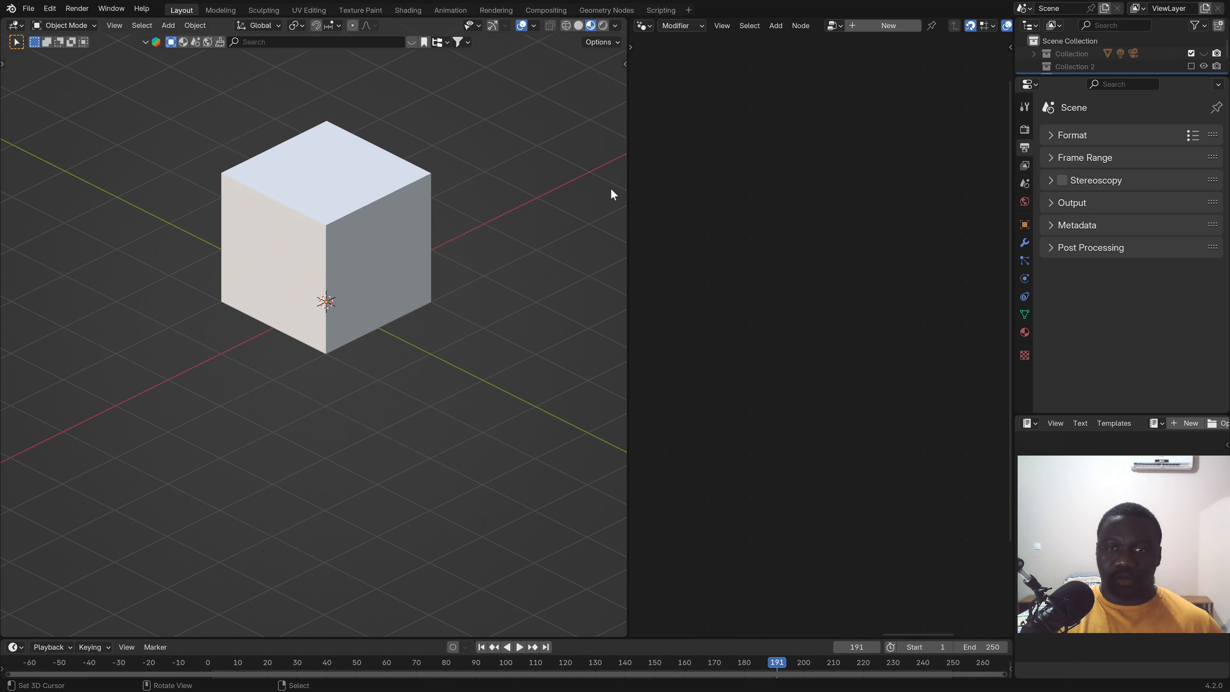
Widen the 3D viewport and, in Edit Mode, scale the cube down on X and Y only to form a narrow column.
left_click_drag(628, 158, 723, 164)
scroll(508, 255, "down", 3)
middle_click_drag(508, 255, 523, 337, "shift")
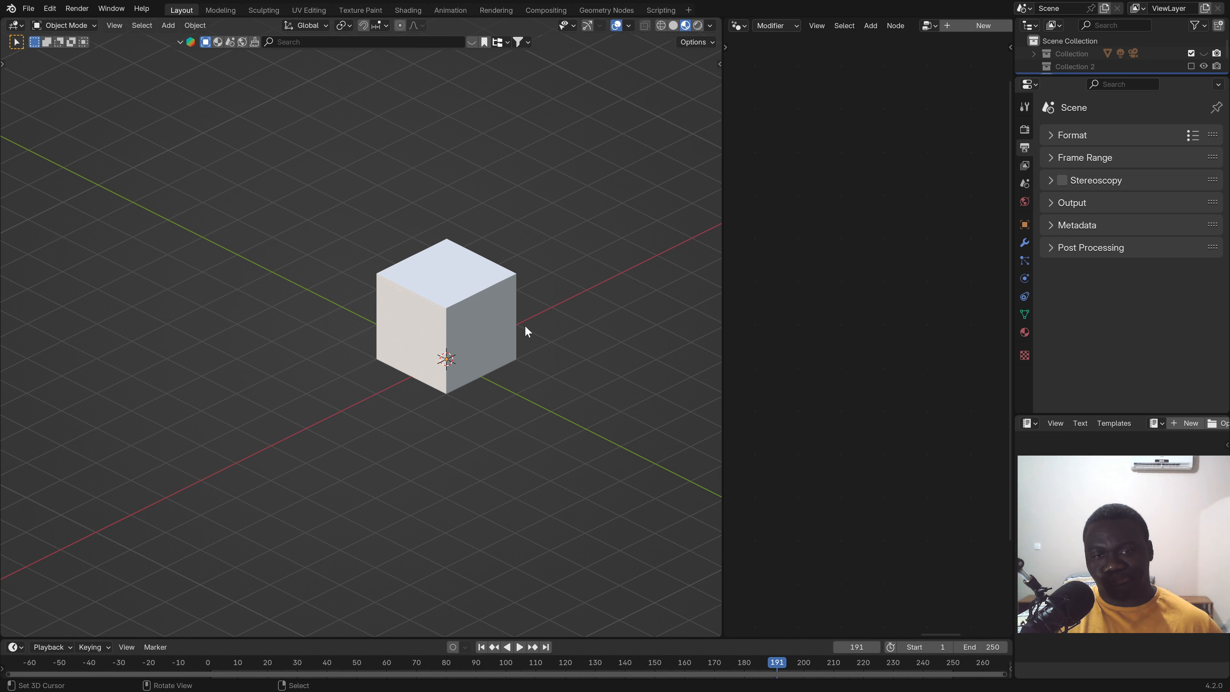
key("Tab")
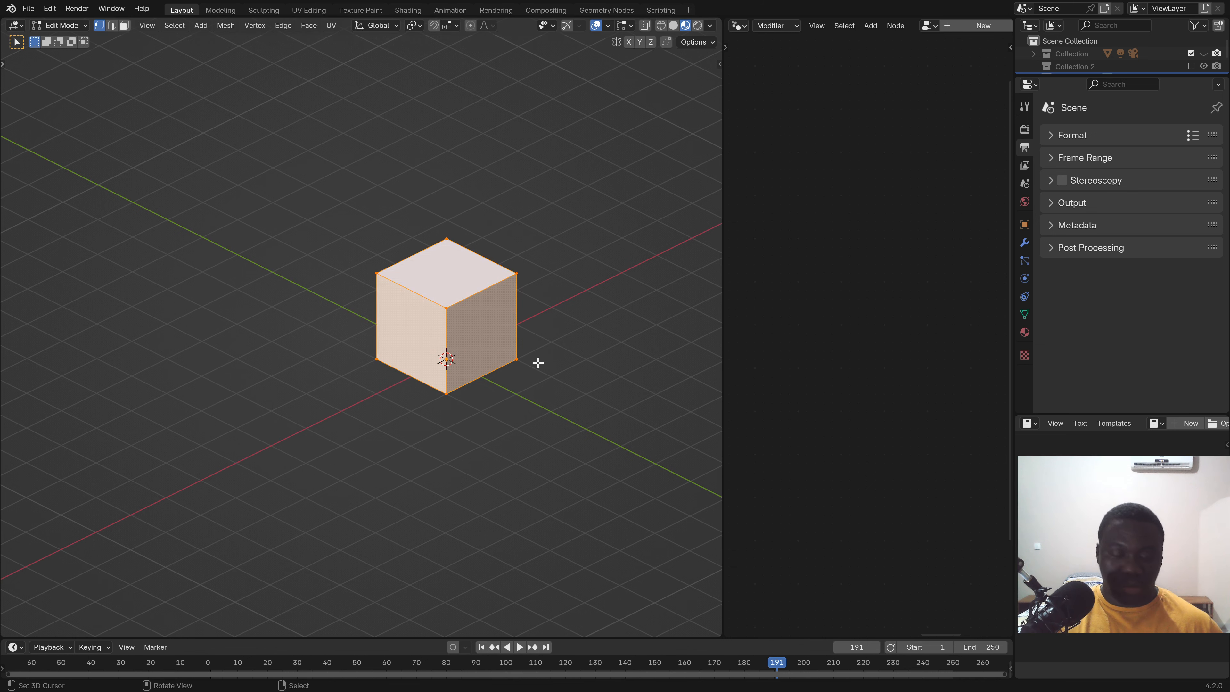
key("s")
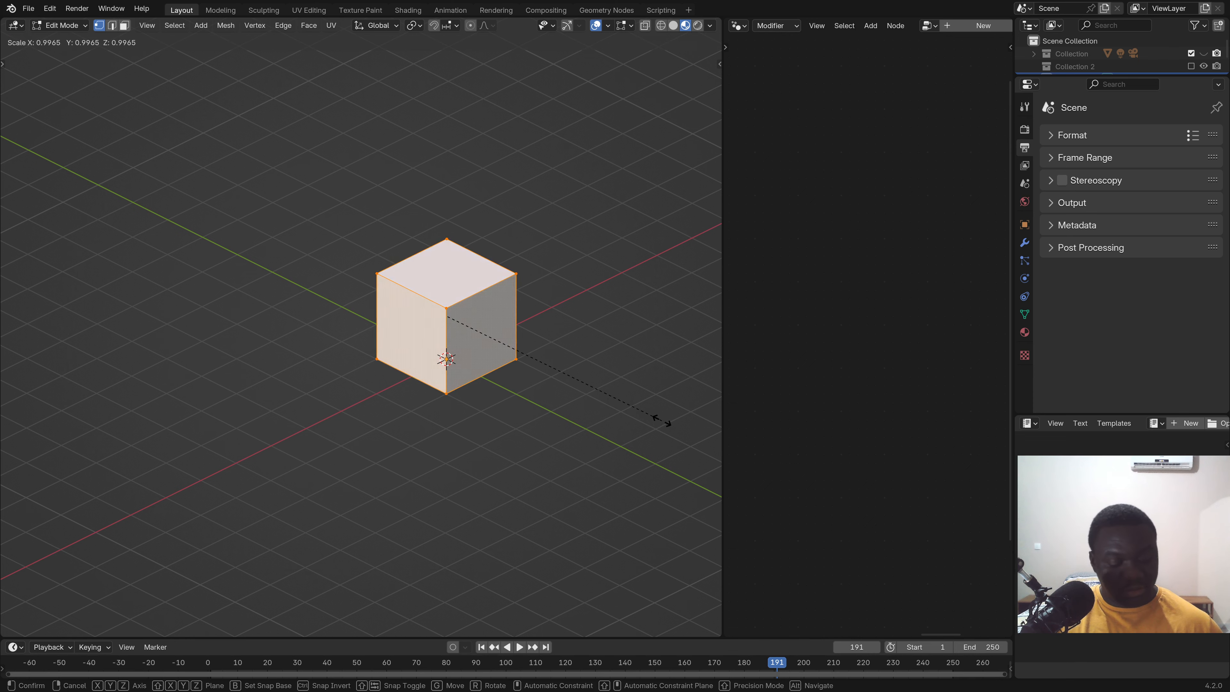
key("shift+z")
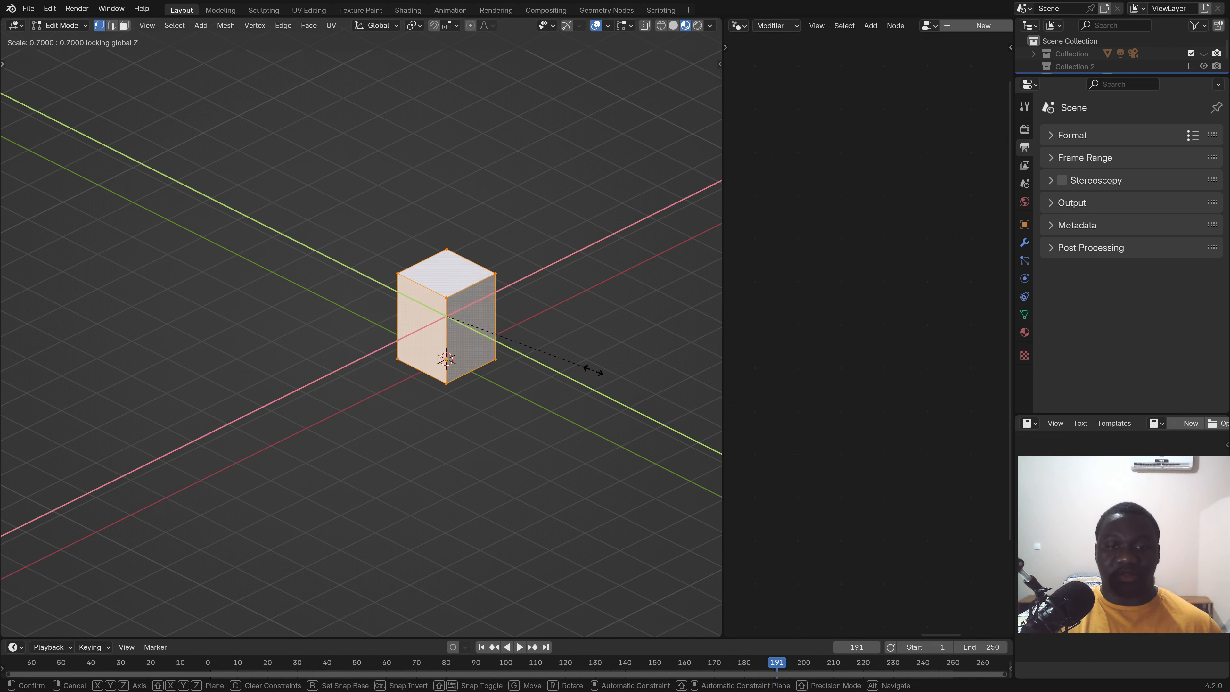
left_click(519, 341)
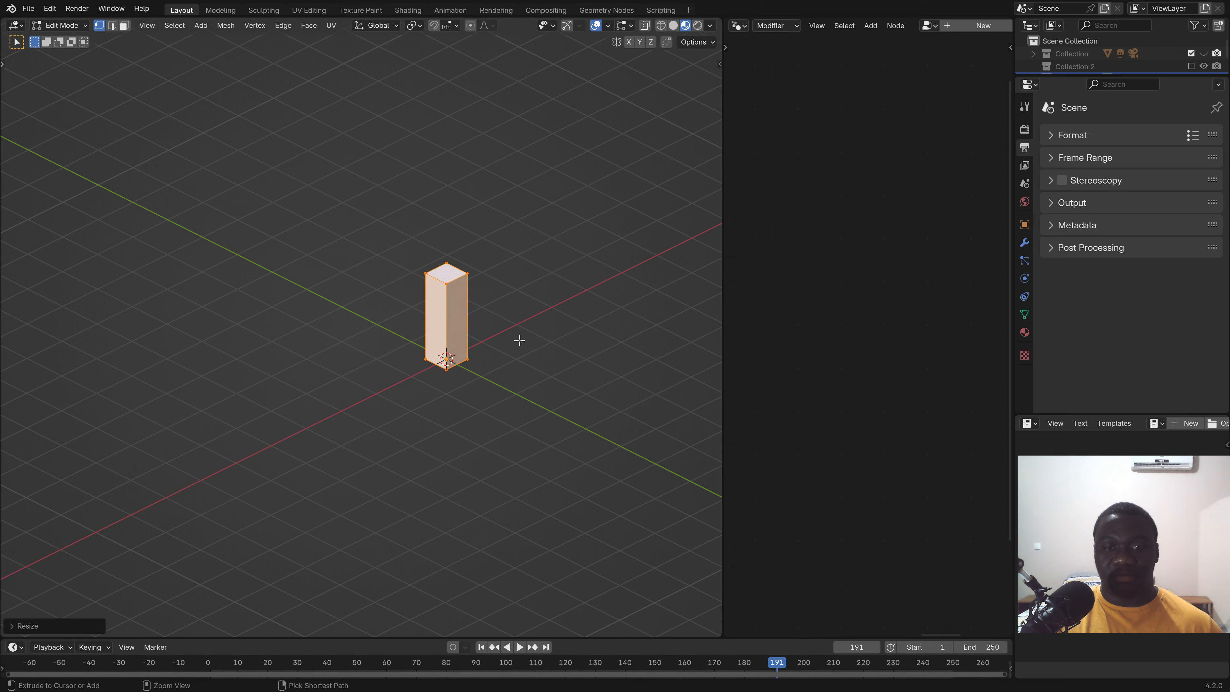
Raise the column's top face 2 m along the global Z axis.
left_click(114, 26)
left_click(125, 27)
right_click(452, 269)
mouse_move(452, 270)
middle_mouse_down()
mouse_move(442, 258)
mouse_move(459, 263)
middle_mouse_up()
key("g")
key("z")
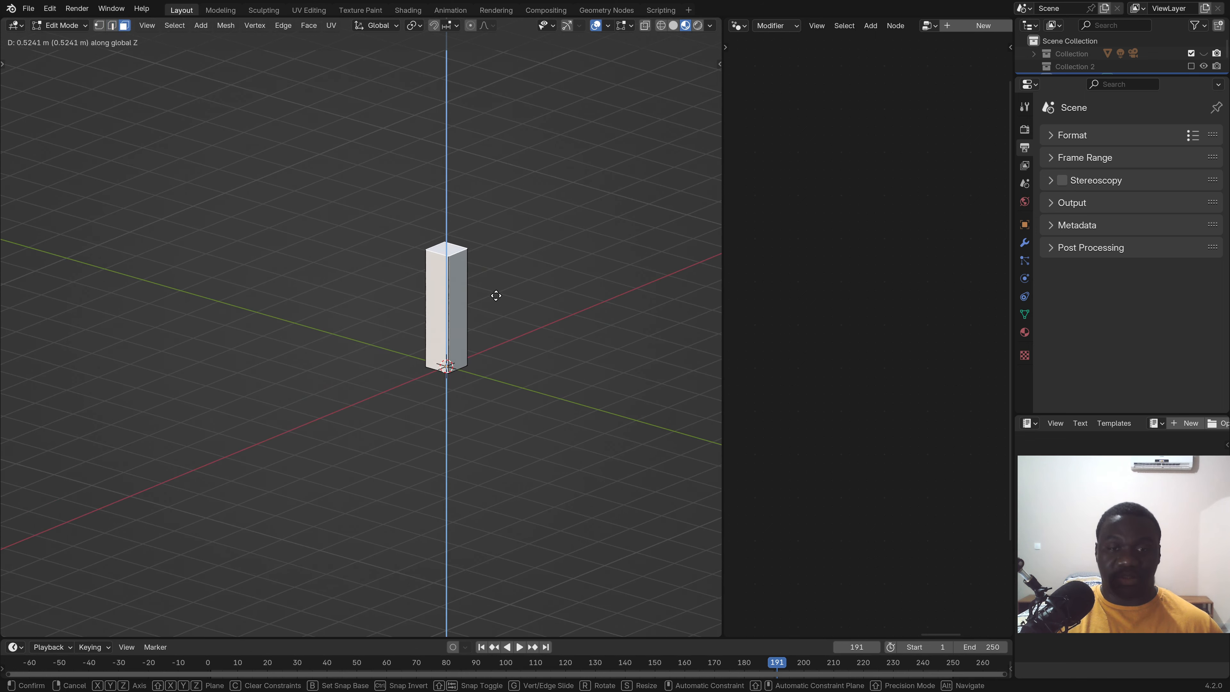
key("ctrl")
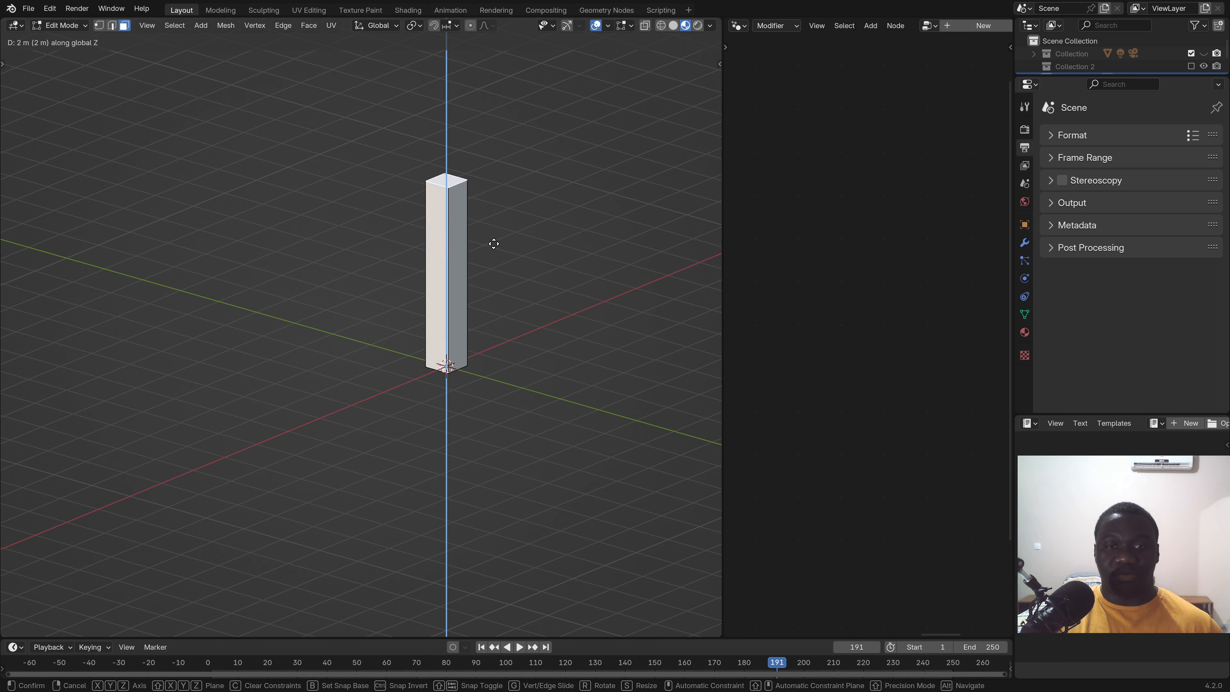
left_click(493, 244)
Snap the 3D cursor to the column's top face and add a cube there within the same mesh.
middle_click_drag(494, 244, 449, 311)
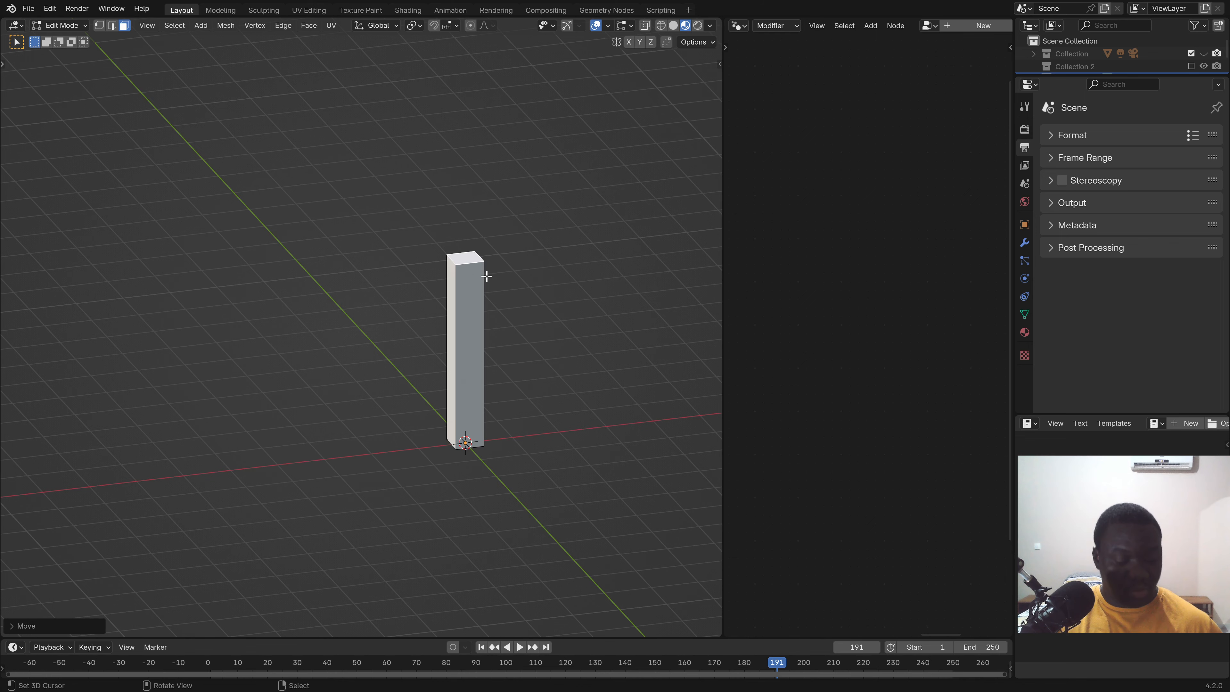
key("shift+s")
left_click(489, 353)
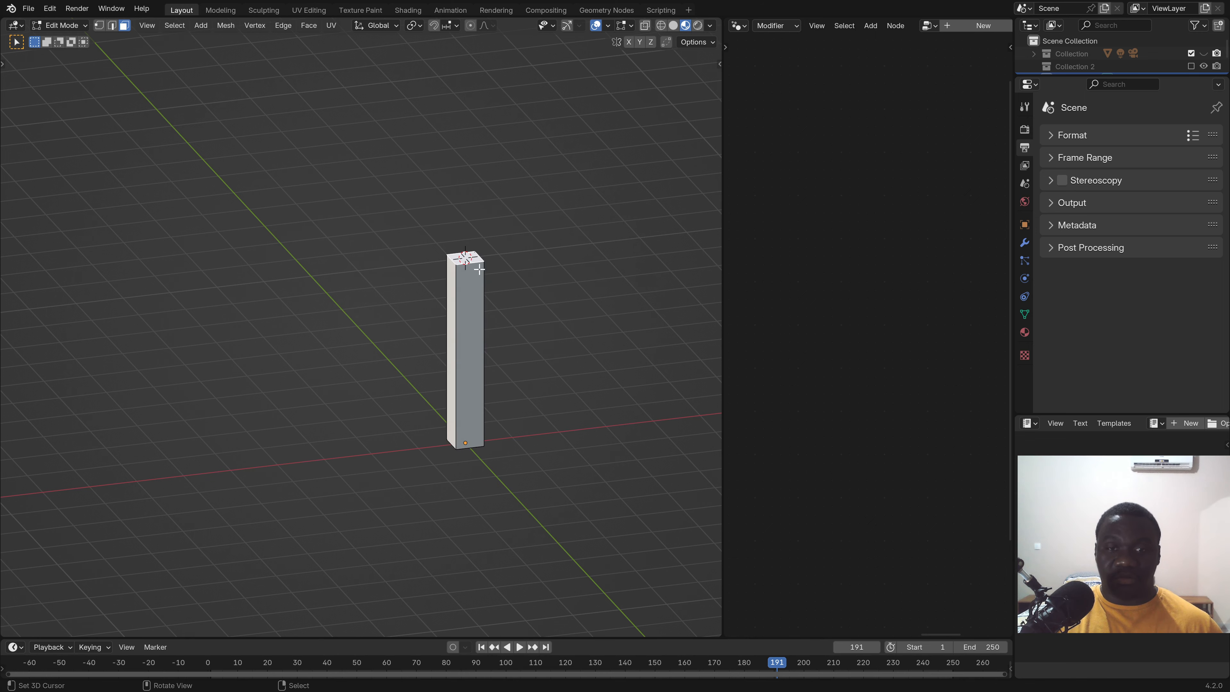
middle_click_drag(486, 295, 549, 291)
key("shift+a")
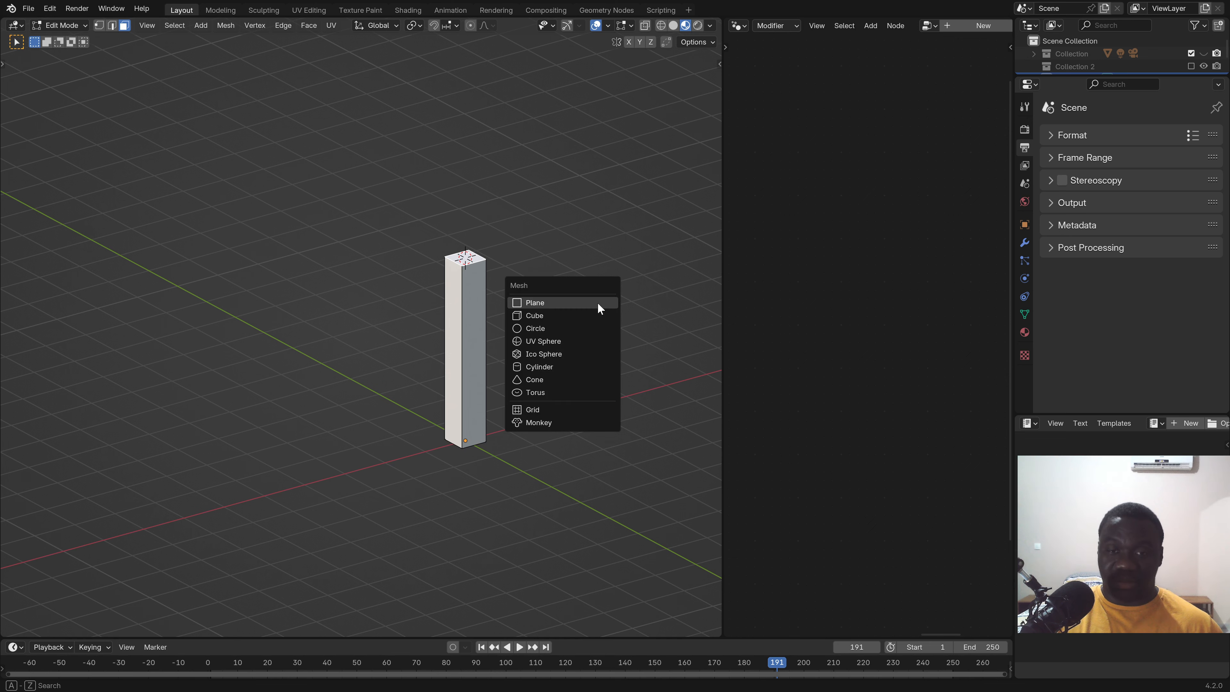
left_click(563, 315)
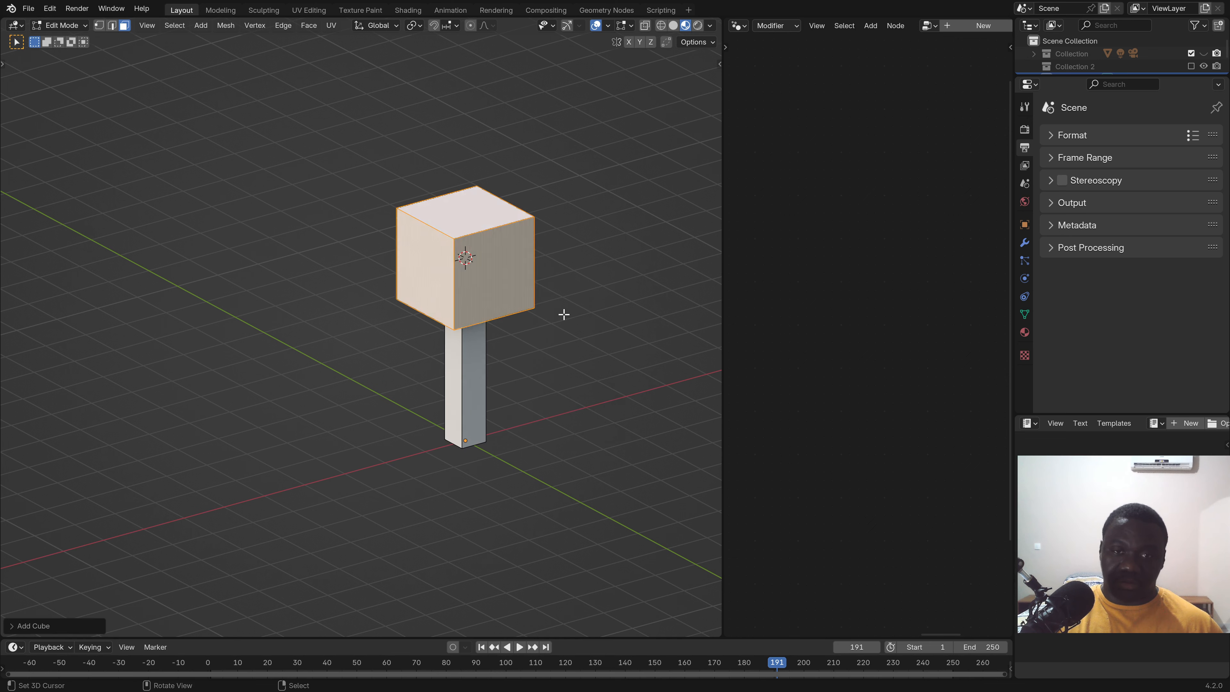
Move the new cube freely upward and to one side of the column's top, and return to Object Mode.
middle_click_drag(571, 312, 538, 303)
key("g")
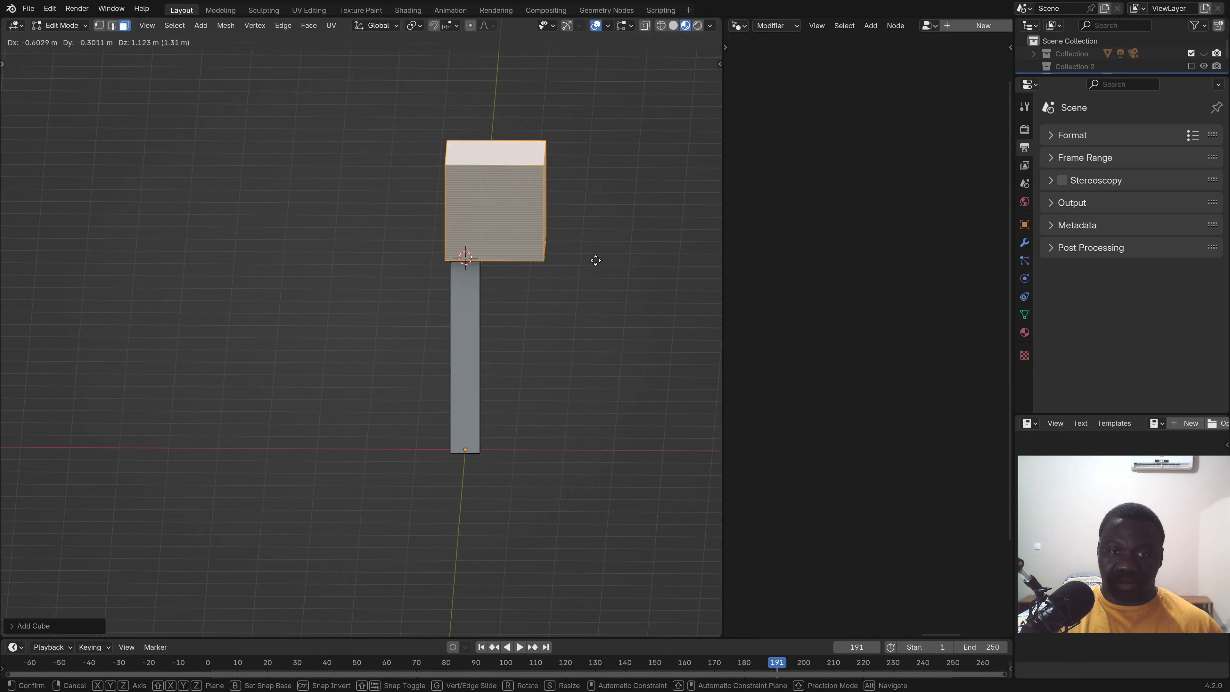
left_click(615, 293)
middle_click_drag(615, 296, 349, 288)
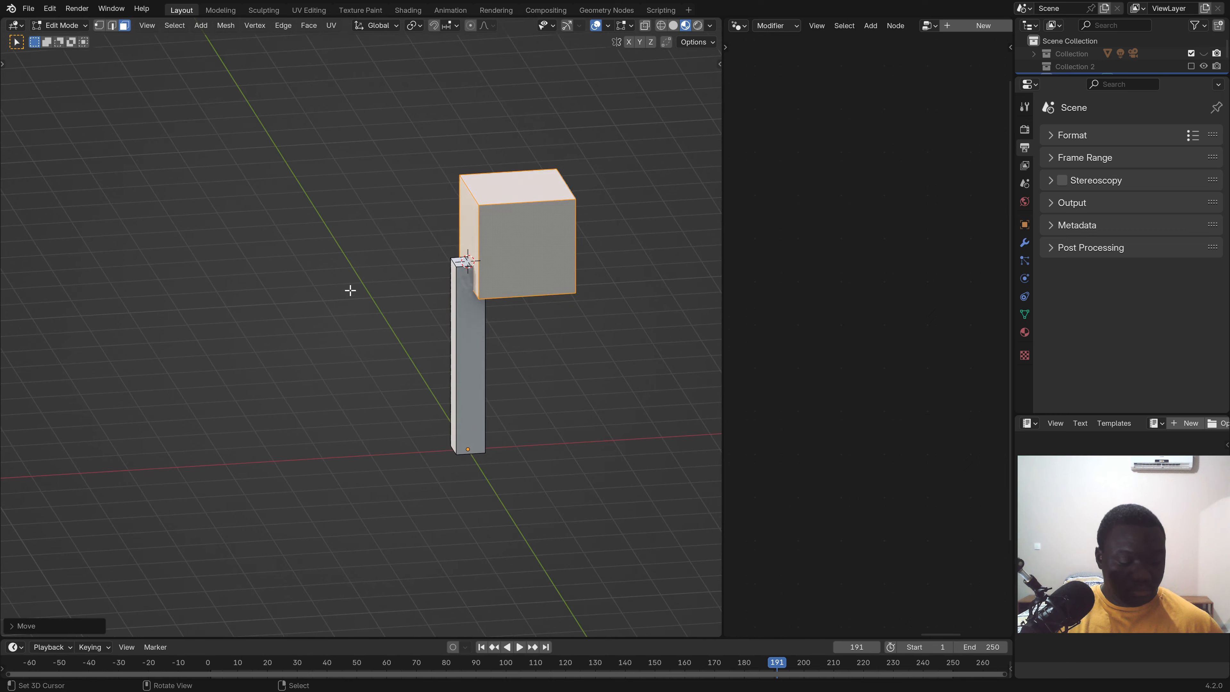
key("Tab")
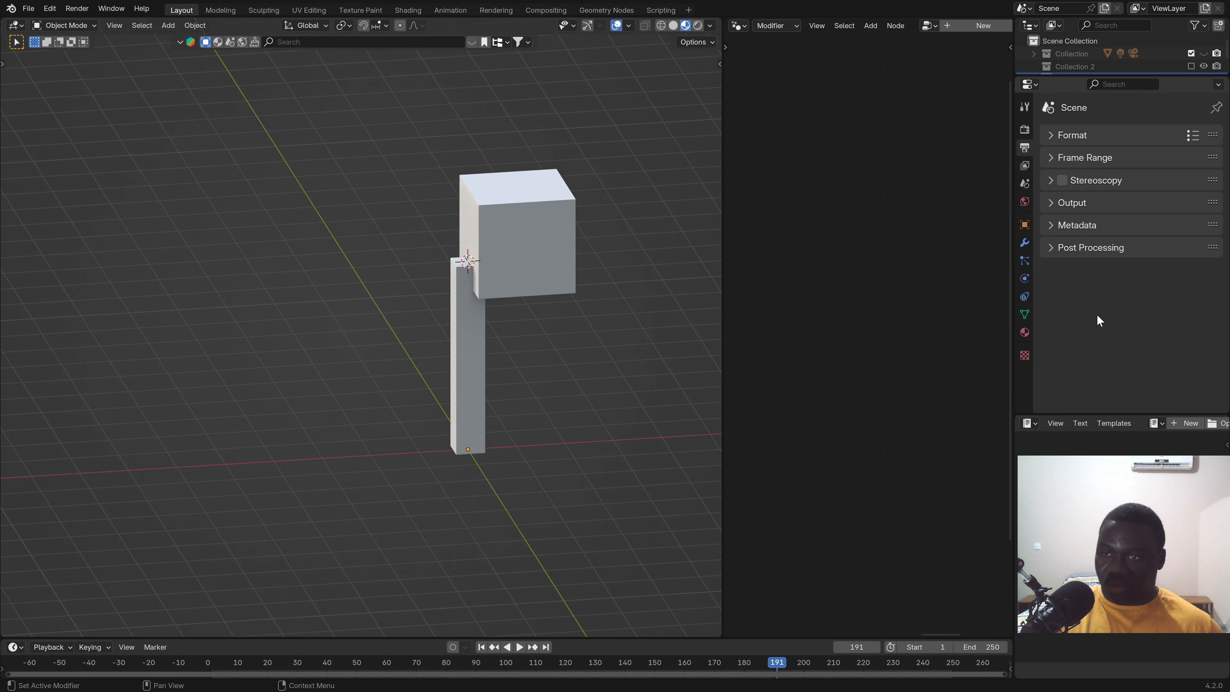
Create a new material for the object and name it Tree.
left_click(1023, 333)
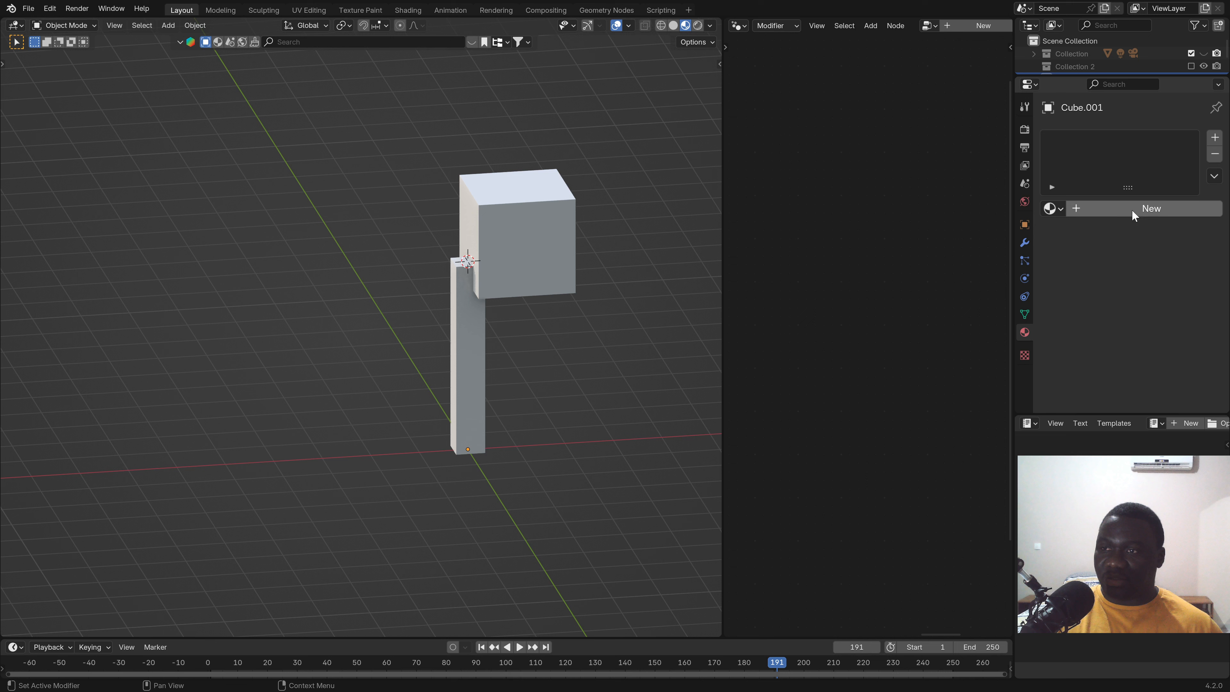
left_click(1122, 216)
double_click(1113, 208)
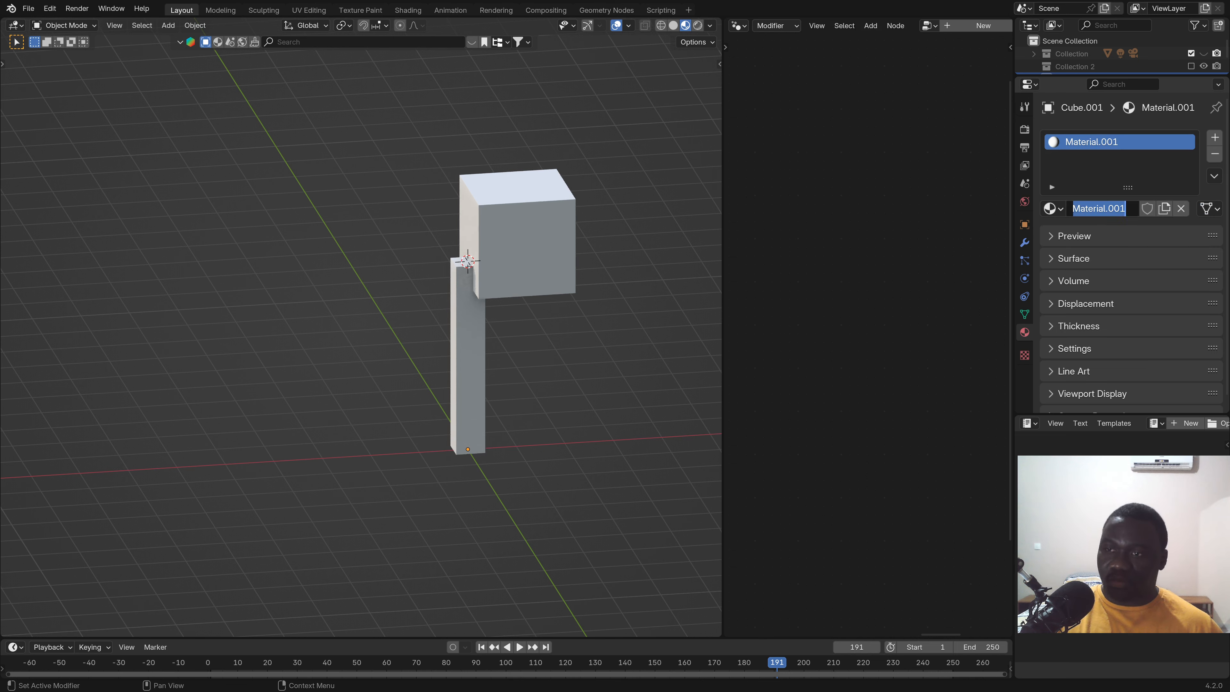
type("Tr")
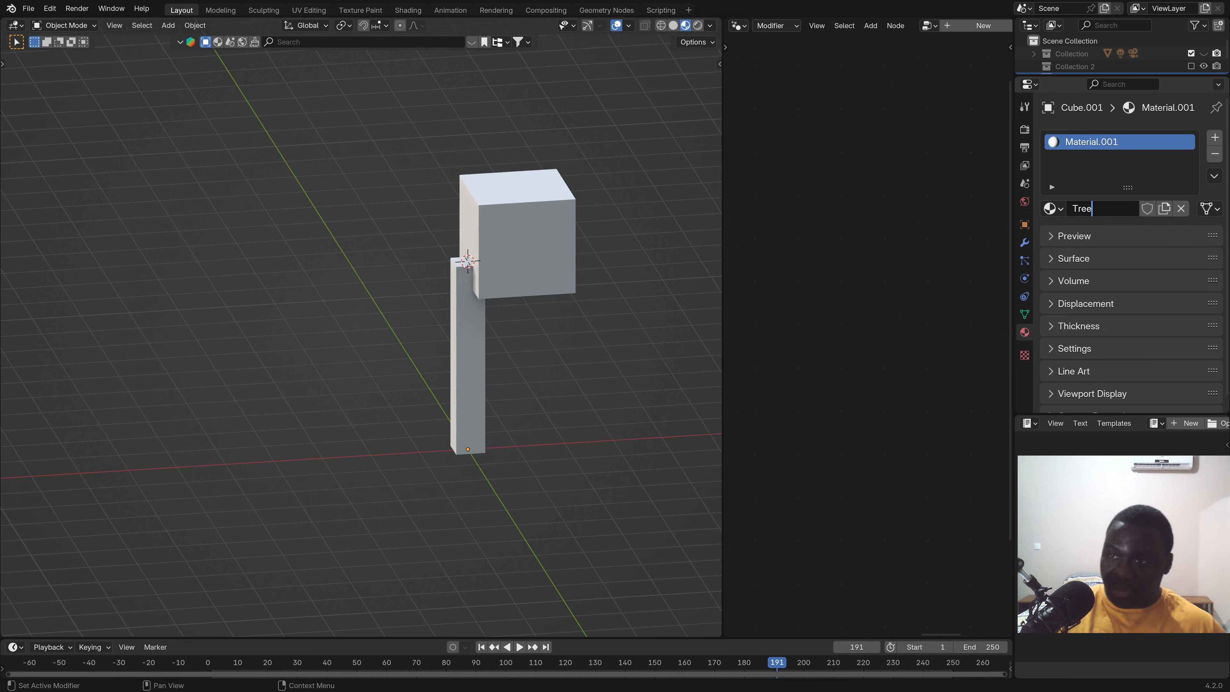
type("ee")
key("Return")
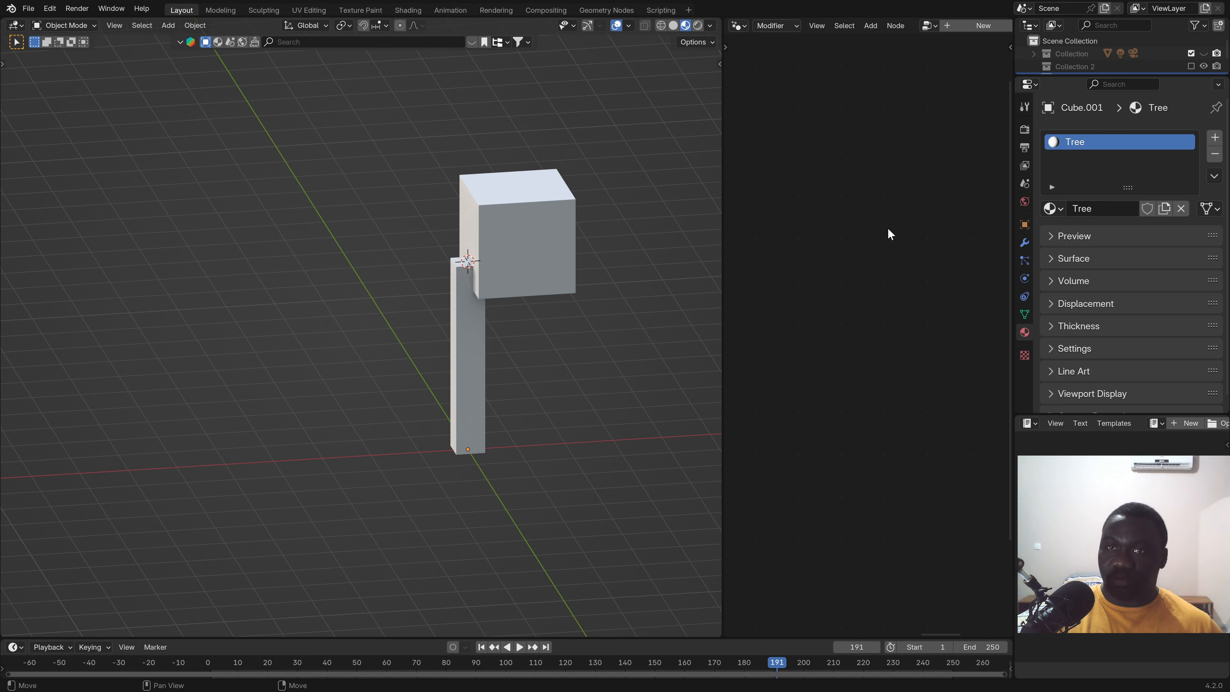
Switch the node area to the Shader Editor and delete the Principled BSDF node from the Tree material.
left_click(739, 25)
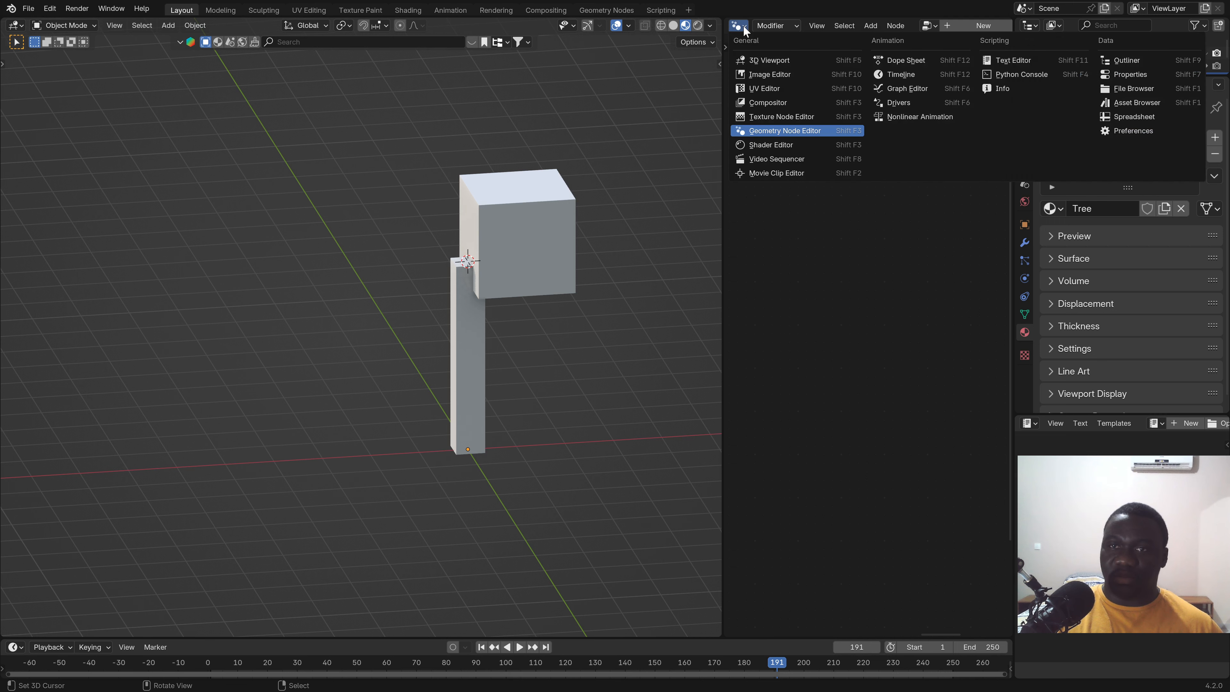
left_click(758, 142)
key("Home")
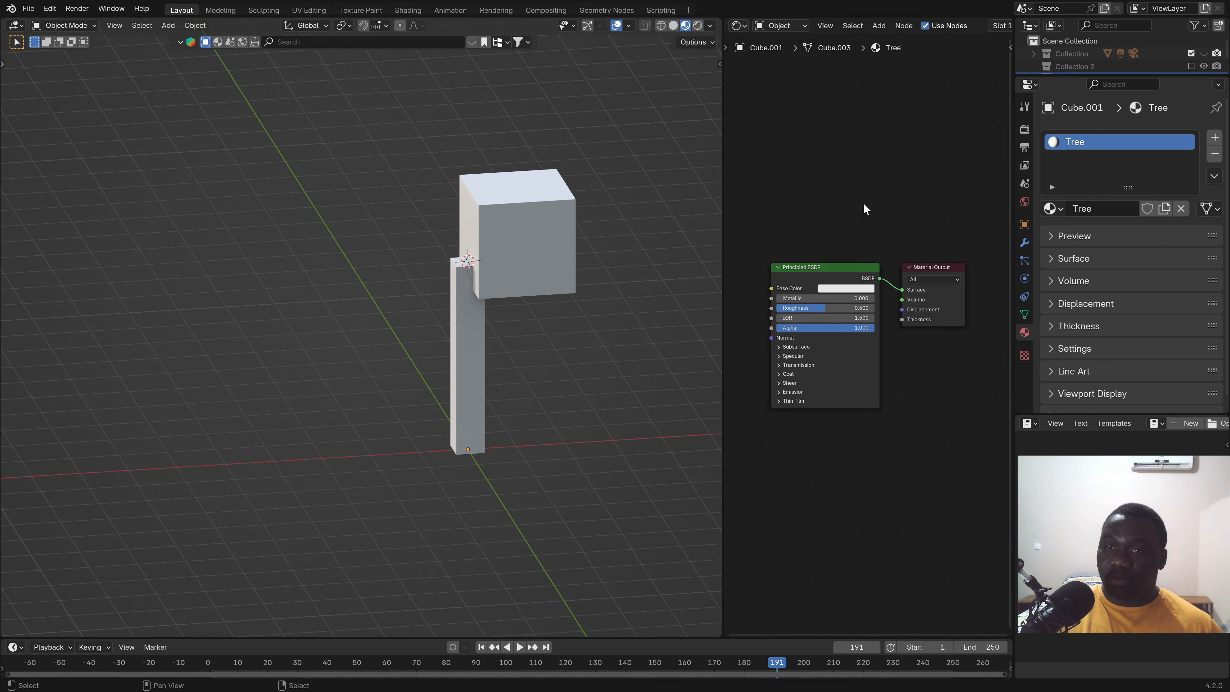
left_click(824, 271)
key("x")
scroll(857, 353, "up", 3)
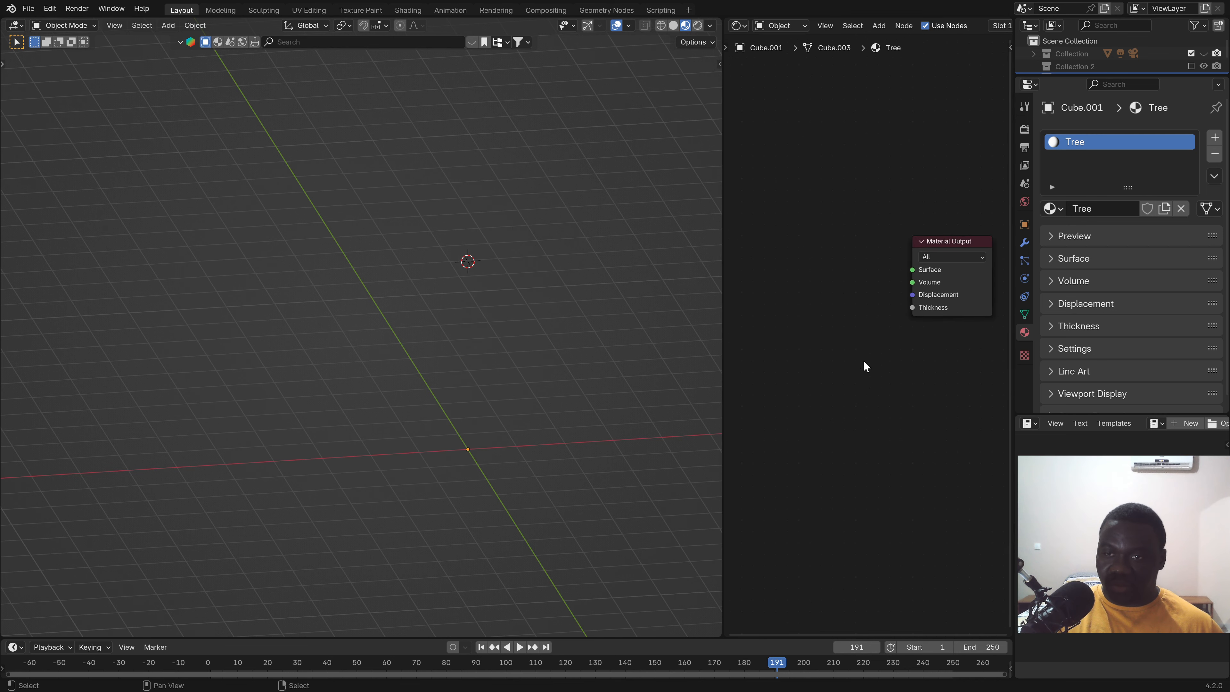
Add a Diffuse BSDF node and connect its BSDF output to the Material Output's Surface input.
key("shift+a")
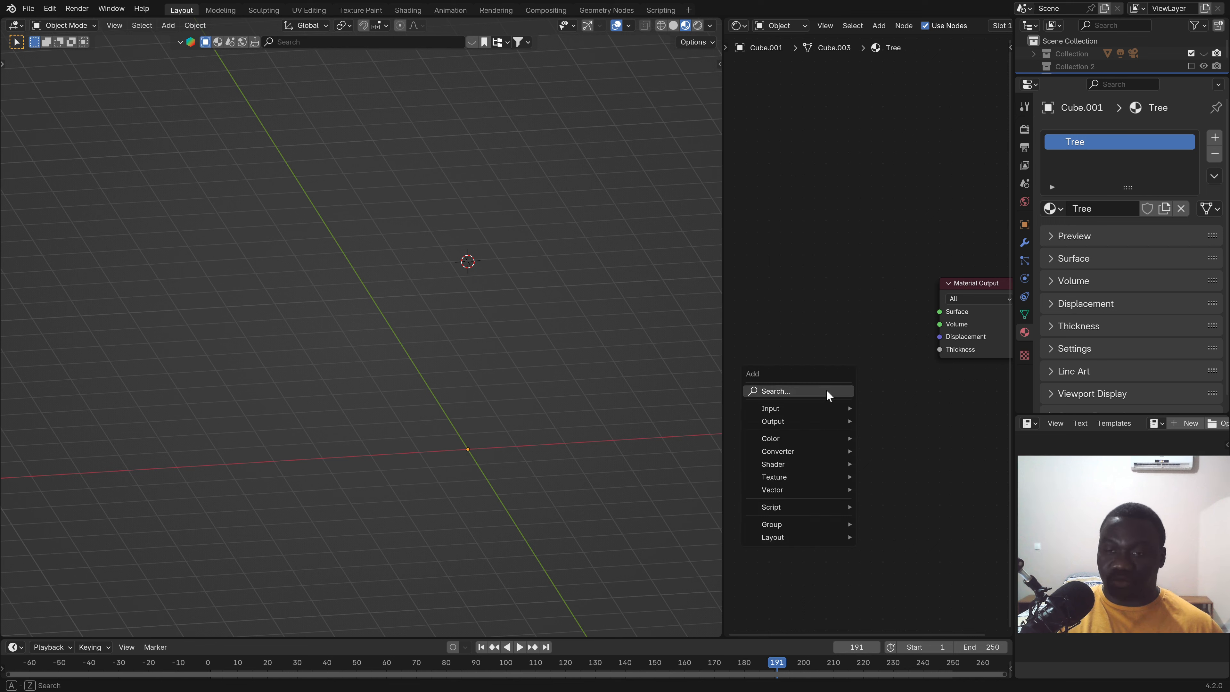
left_click(799, 391)
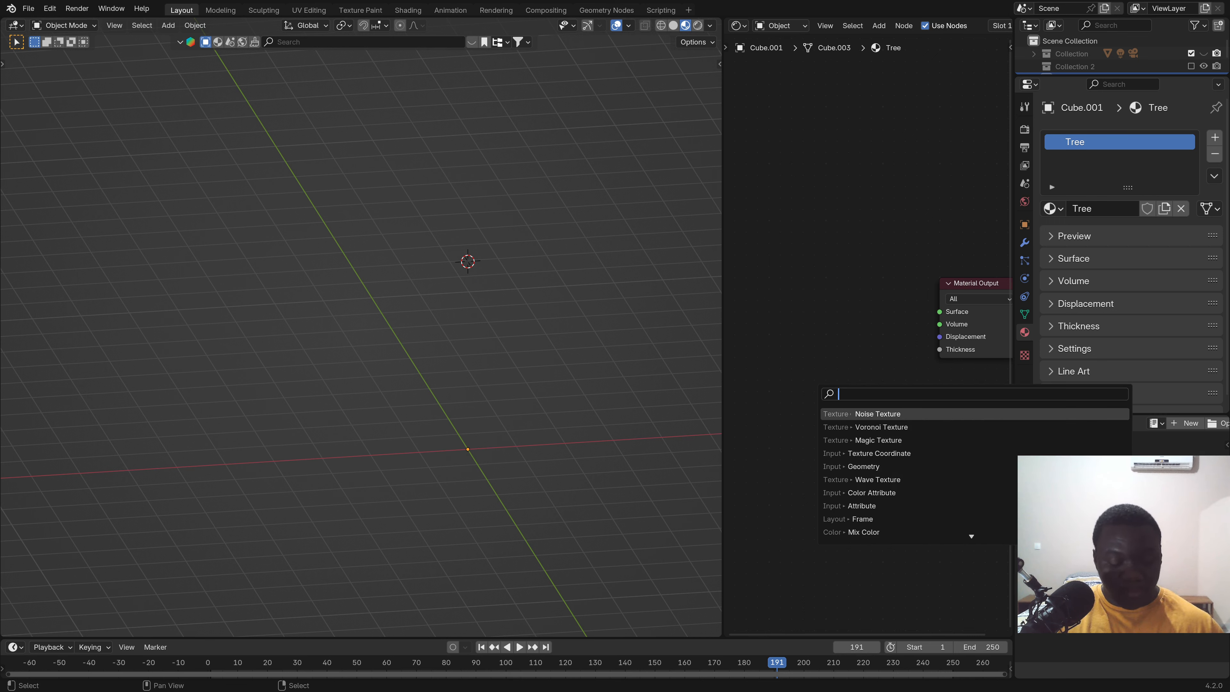
type("di")
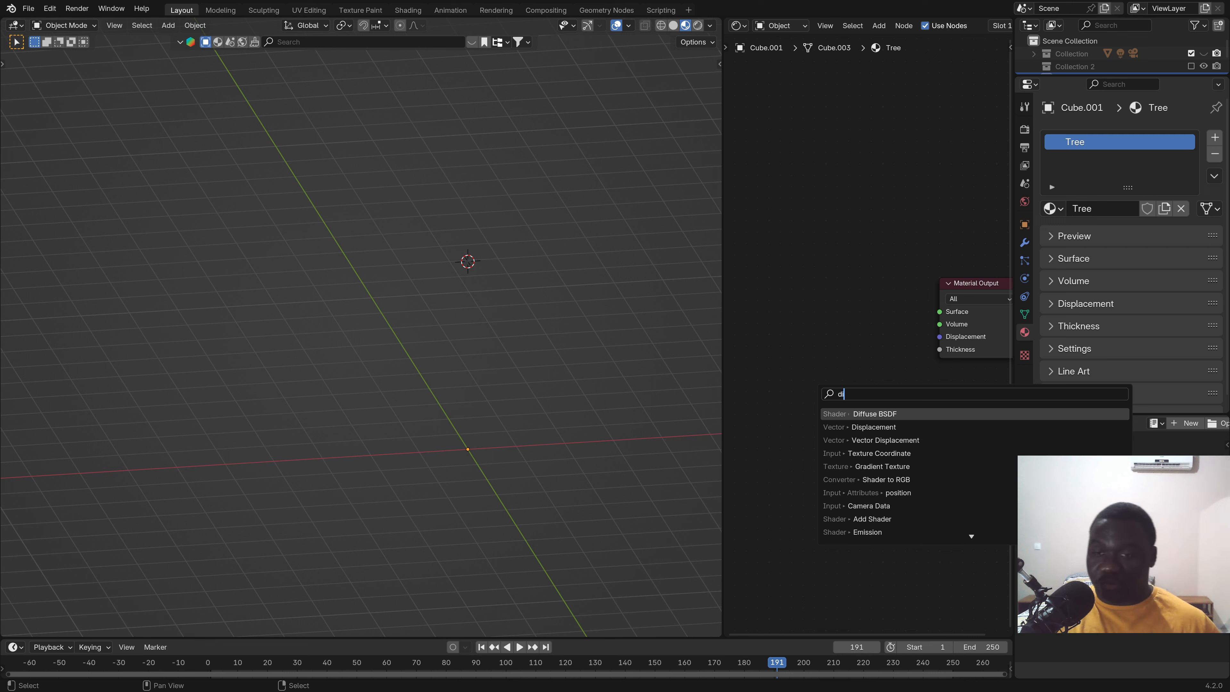
key("Return")
left_click(893, 326)
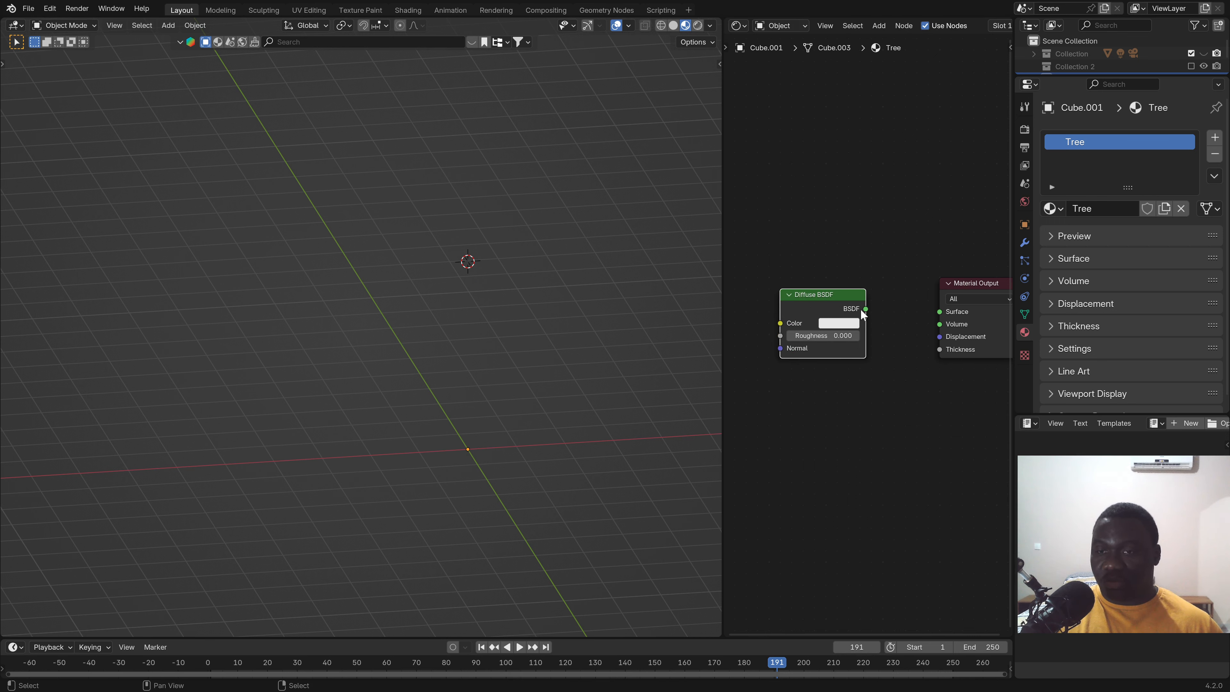
left_click_drag(864, 309, 939, 311)
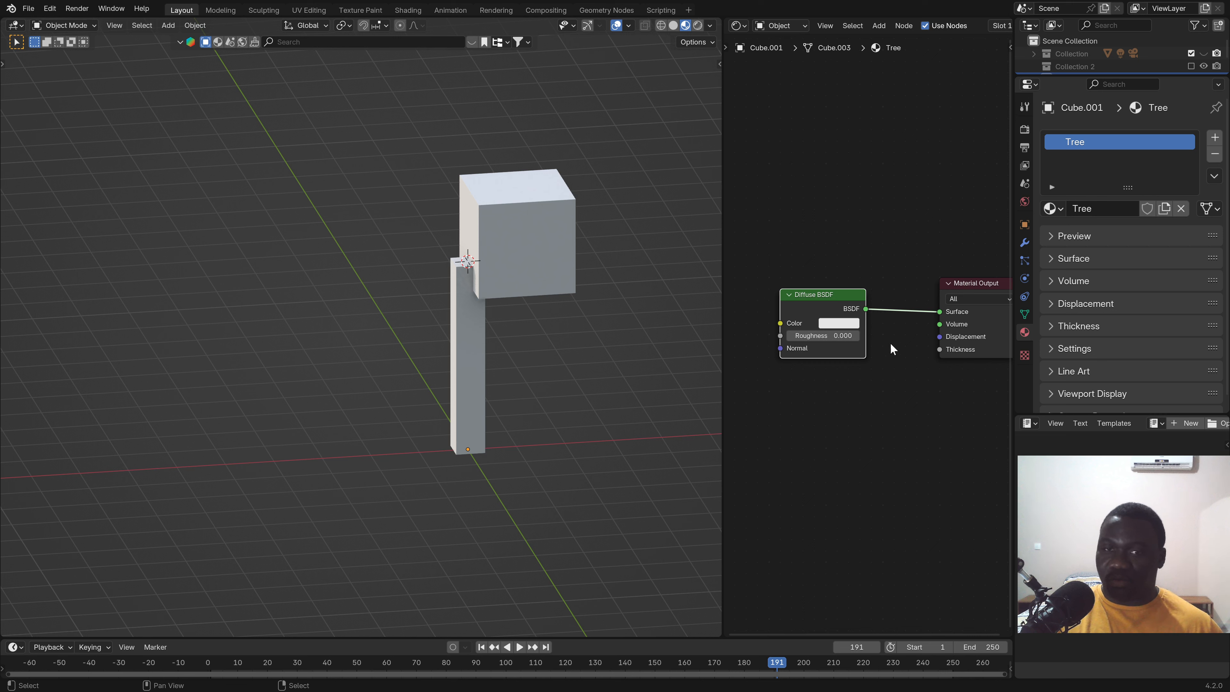
Set the Tree material's Diffuse BSDF color to a salmon-orange brown with a value of 0.800.
left_click(843, 323)
left_click(867, 211)
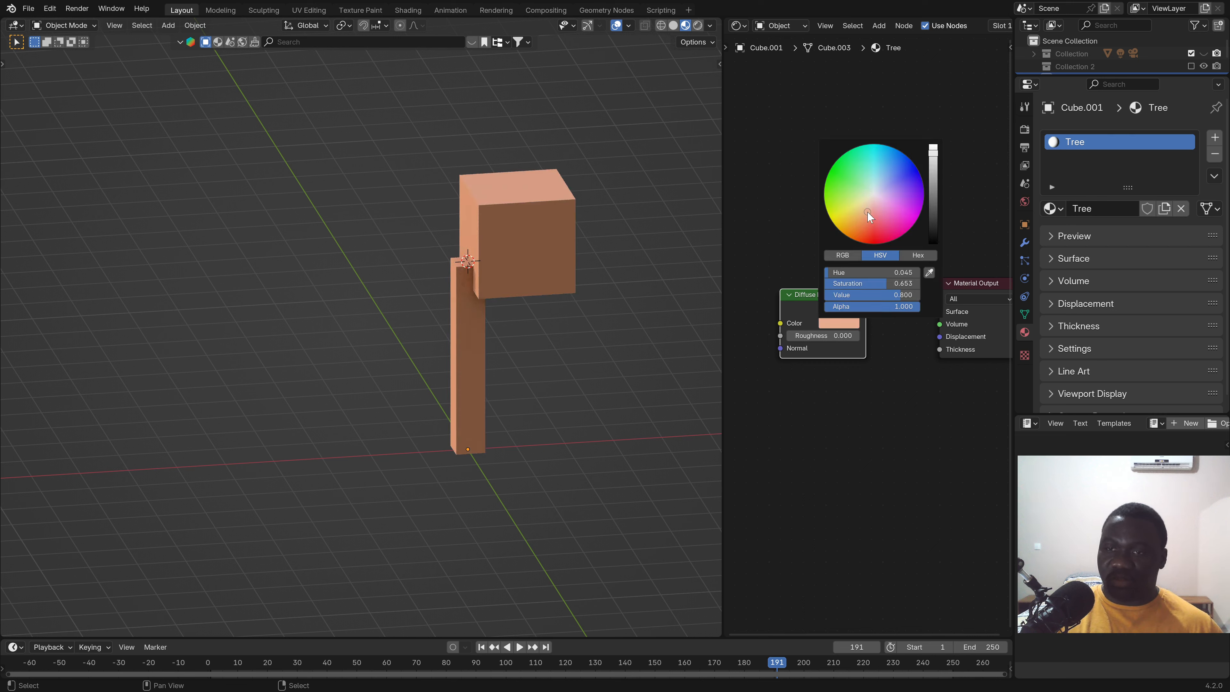
left_click_drag(867, 208, 867, 212)
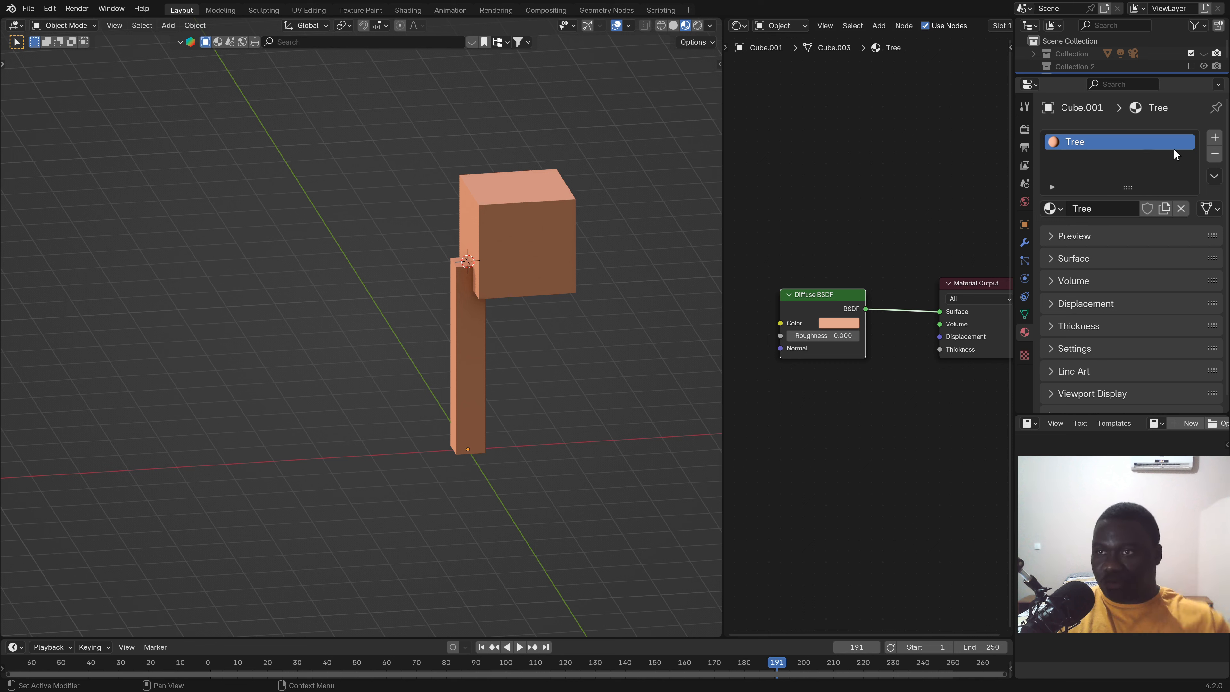
Add a second material slot holding an independent copy of the Tree material and rename the copy Leave.
left_click(1215, 138)
left_click(1058, 242)
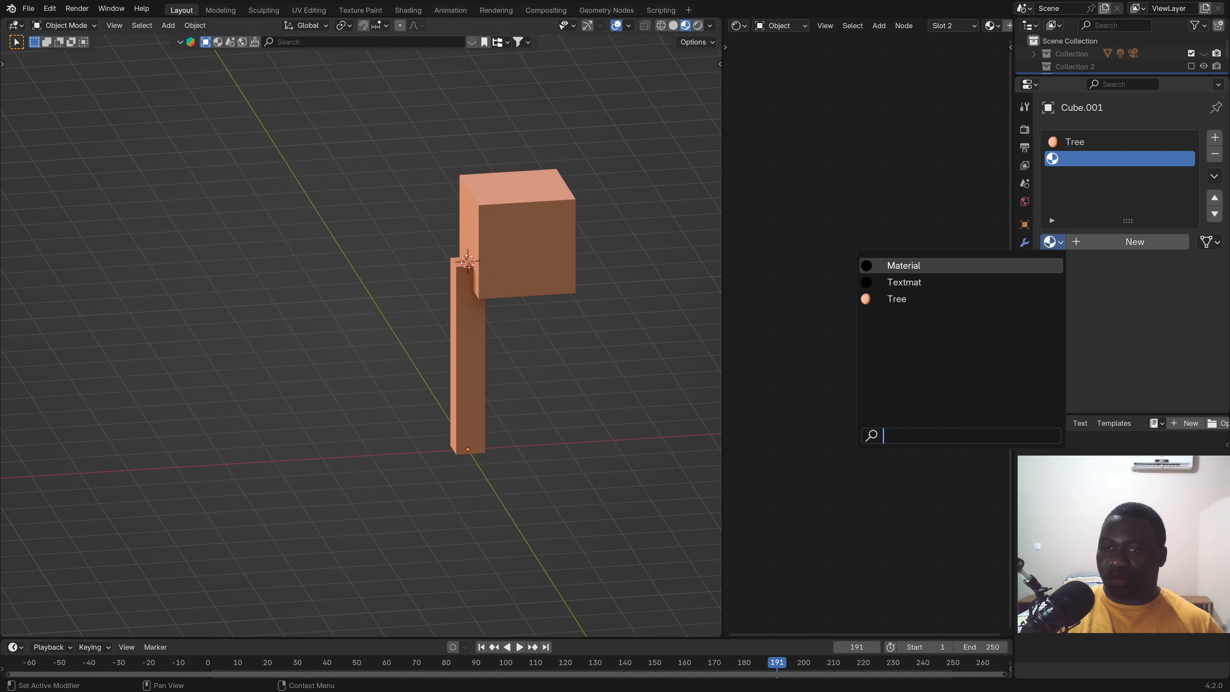
left_click(896, 297)
left_click(1133, 242)
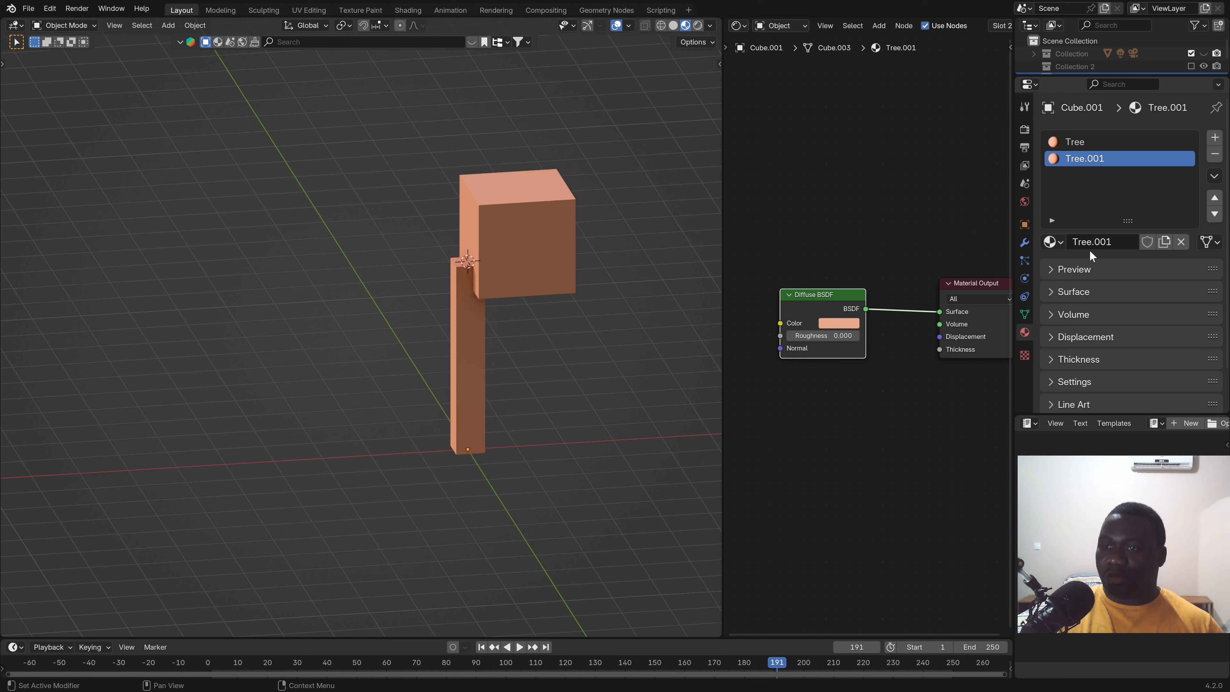
left_click(1133, 242)
type("Le")
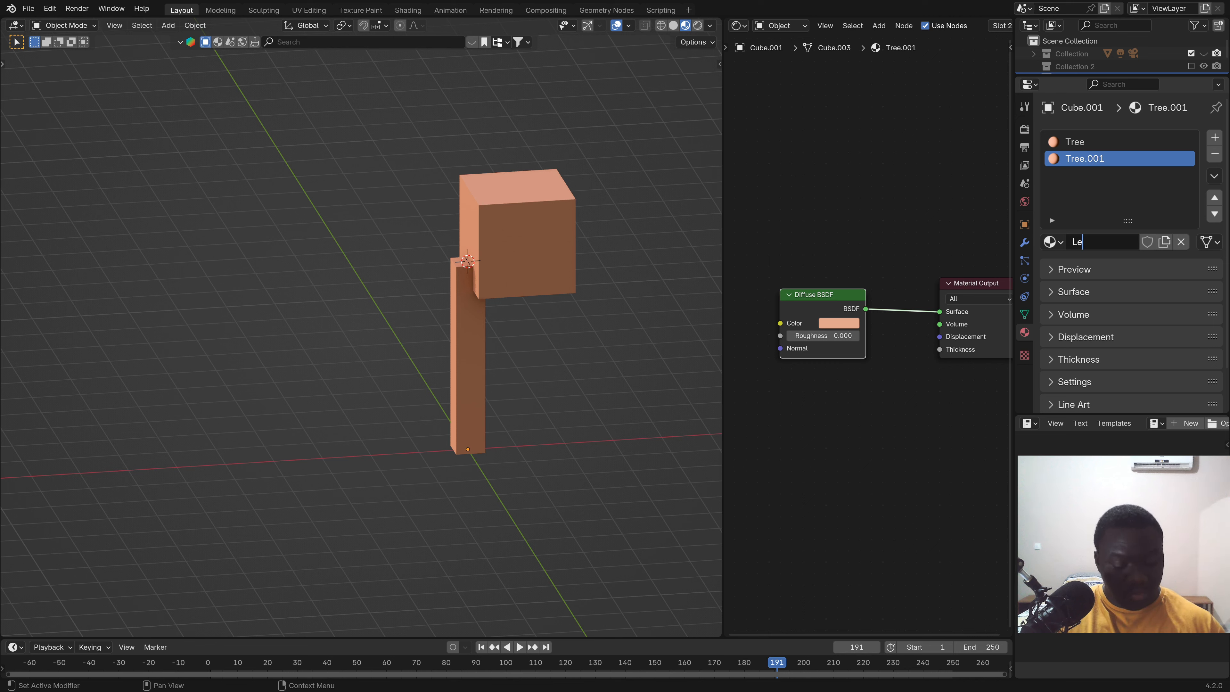
type("ave")
key("Return")
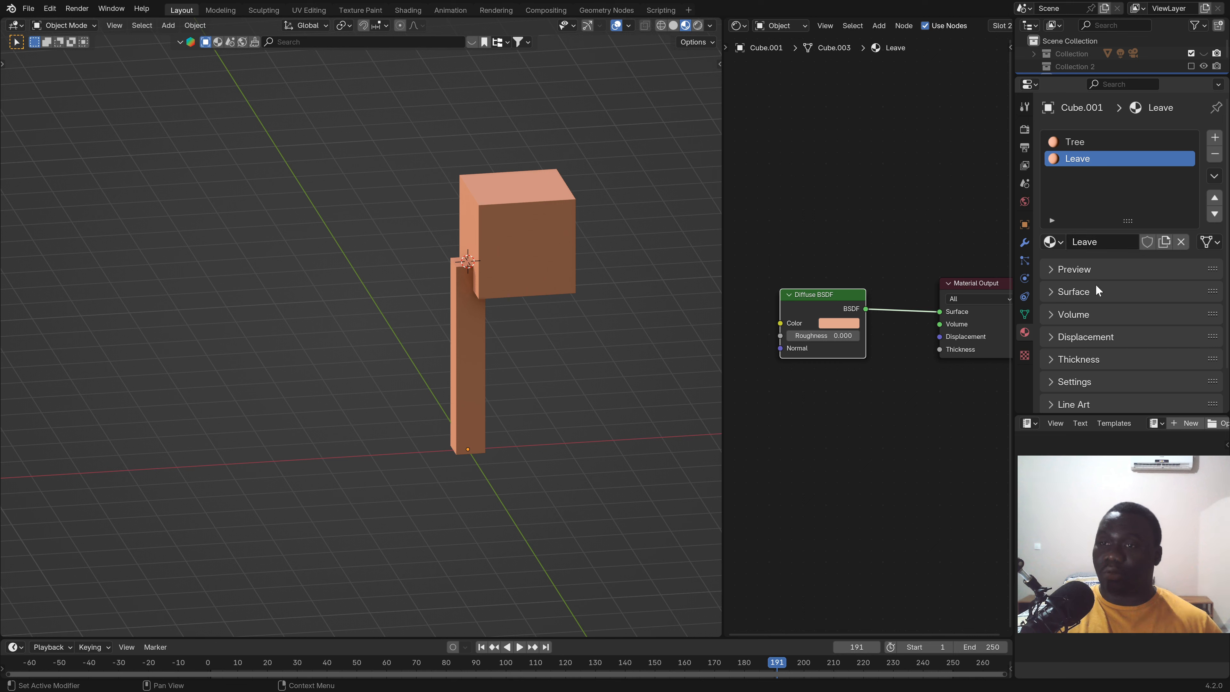
Set the Leave material's Diffuse BSDF color to green with hue 0.332, saturation 0.776 and value 0.800.
scroll(927, 370, "down", 2)
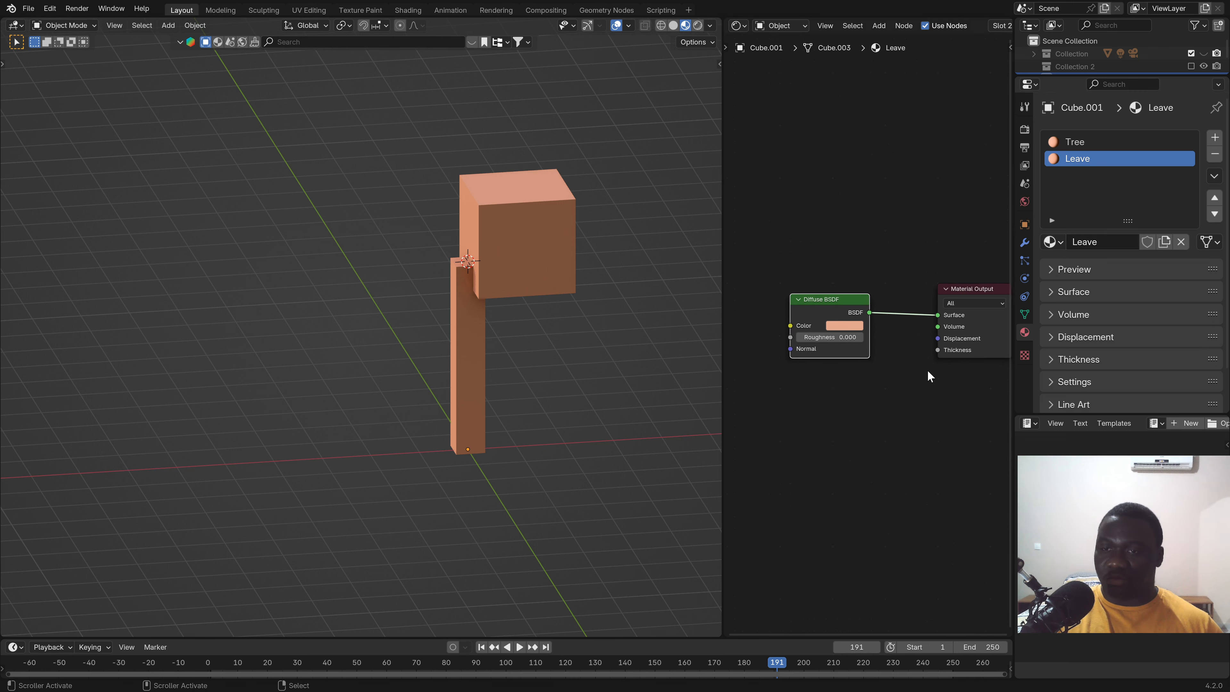
scroll(911, 324, "up", 1)
scroll(899, 334, "up", 1)
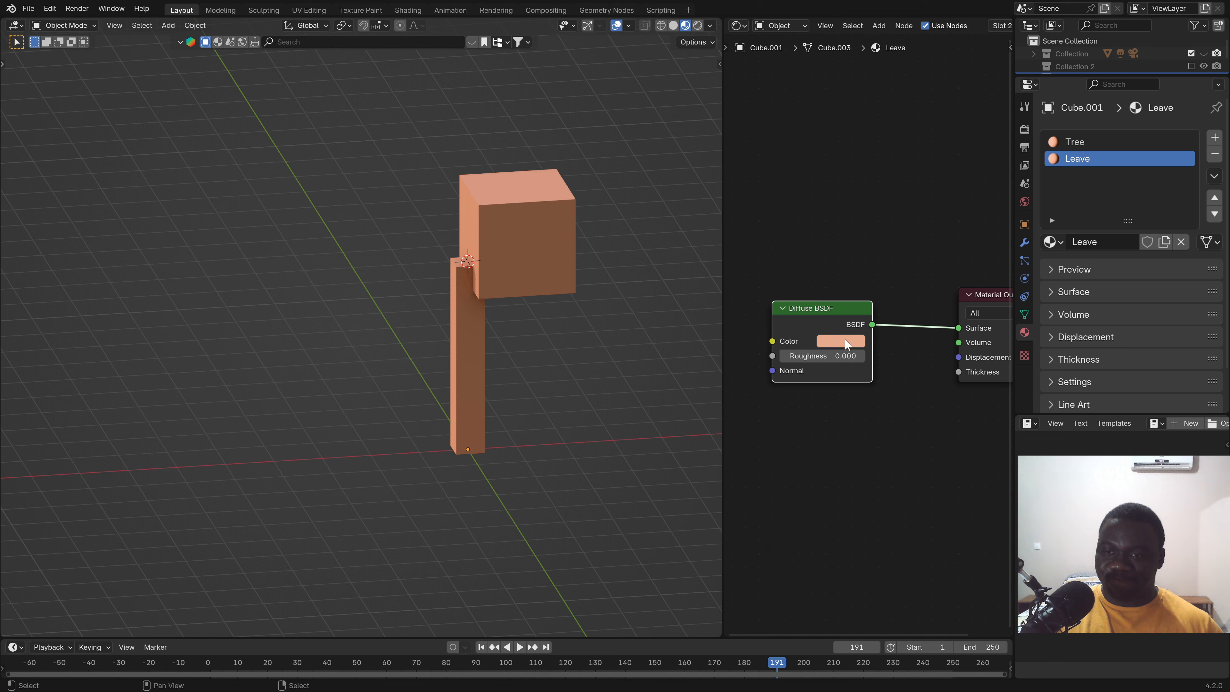
left_click(848, 341)
left_click_drag(874, 212, 856, 176)
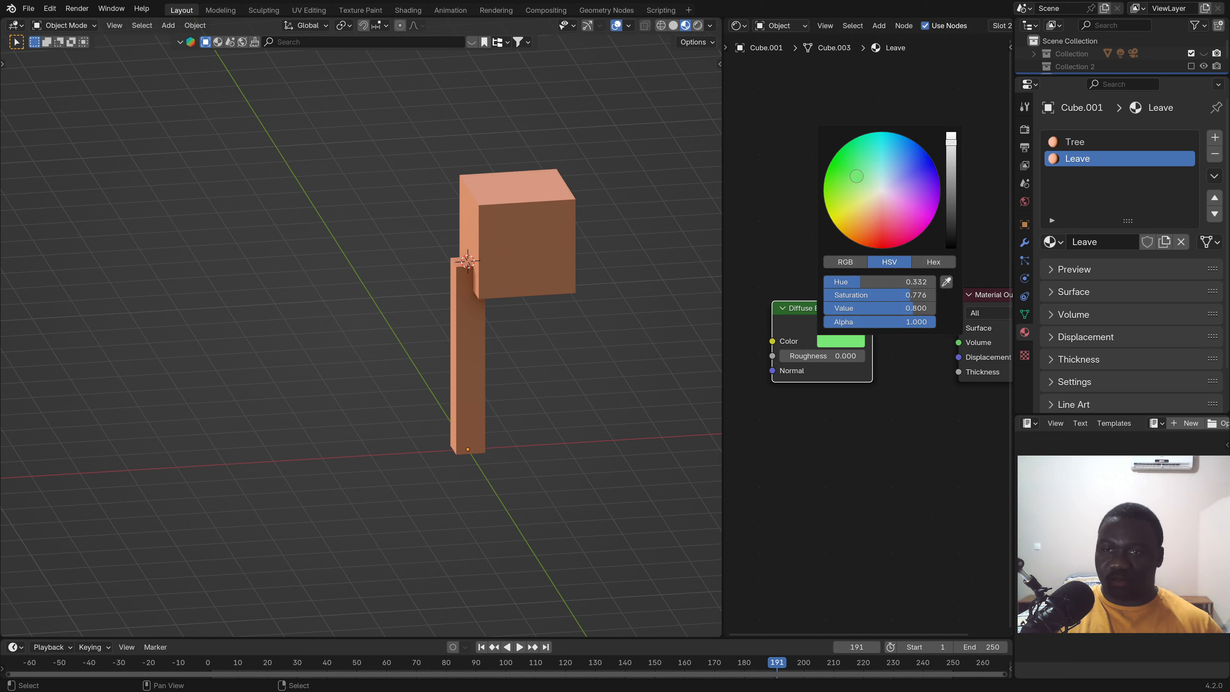
Try hues of 0.3 and 0.4 for the Leave material's Diffuse BSDF color and set the hue to 0.35.
left_click(915, 282)
type("0.35")
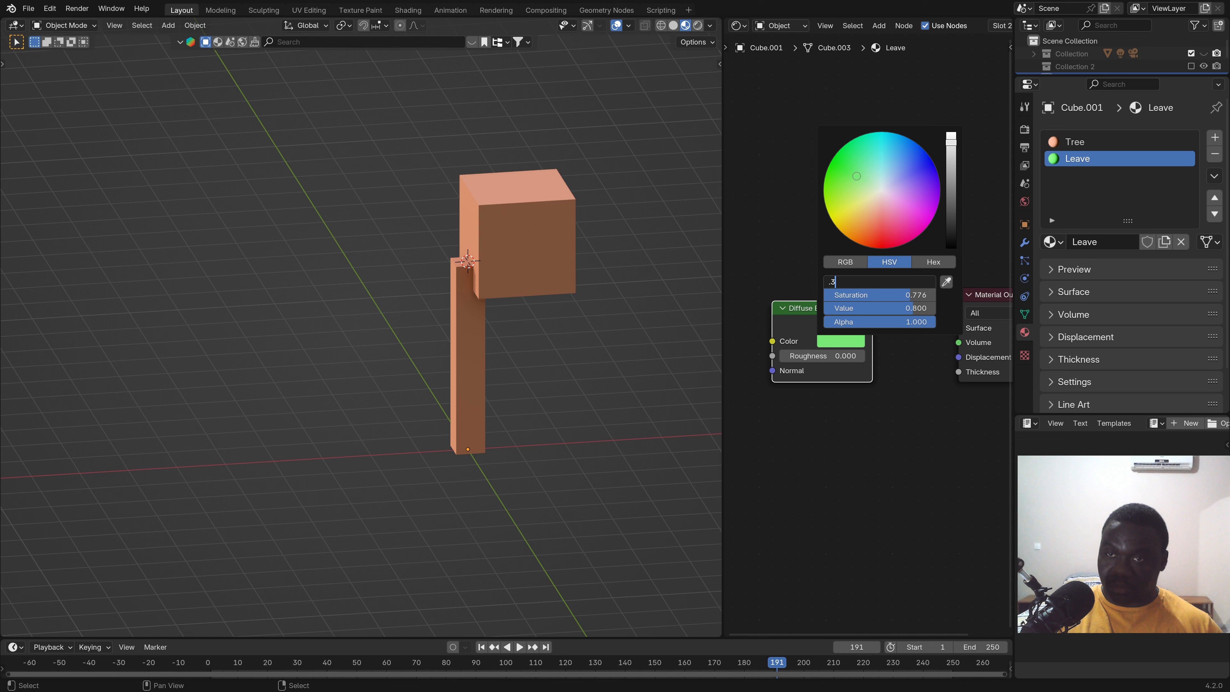
key("Return")
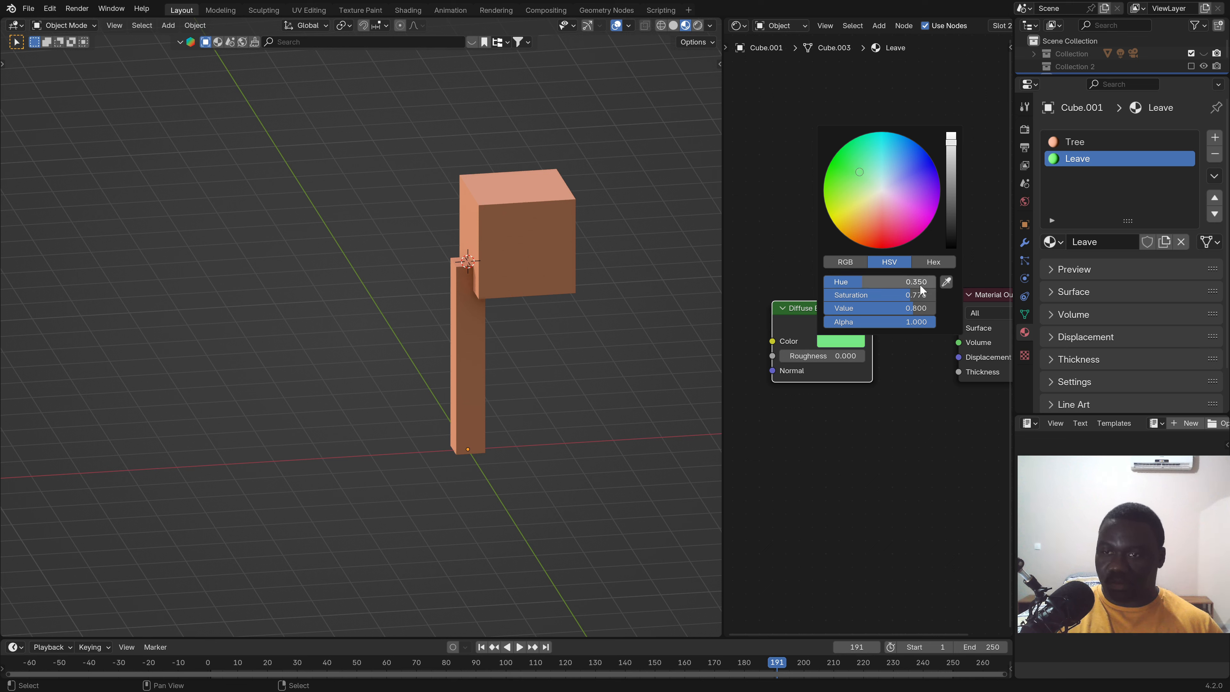
left_click(920, 286)
type(".3")
key("Return")
left_click(920, 285)
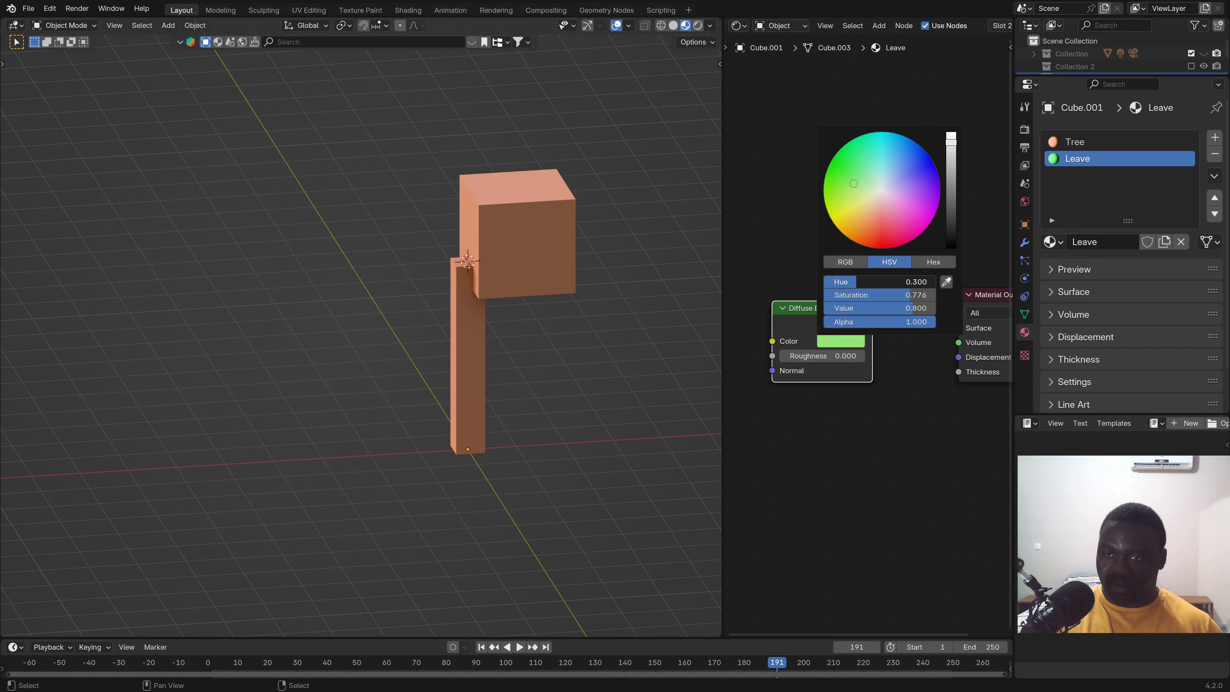
type(".4")
key("Return")
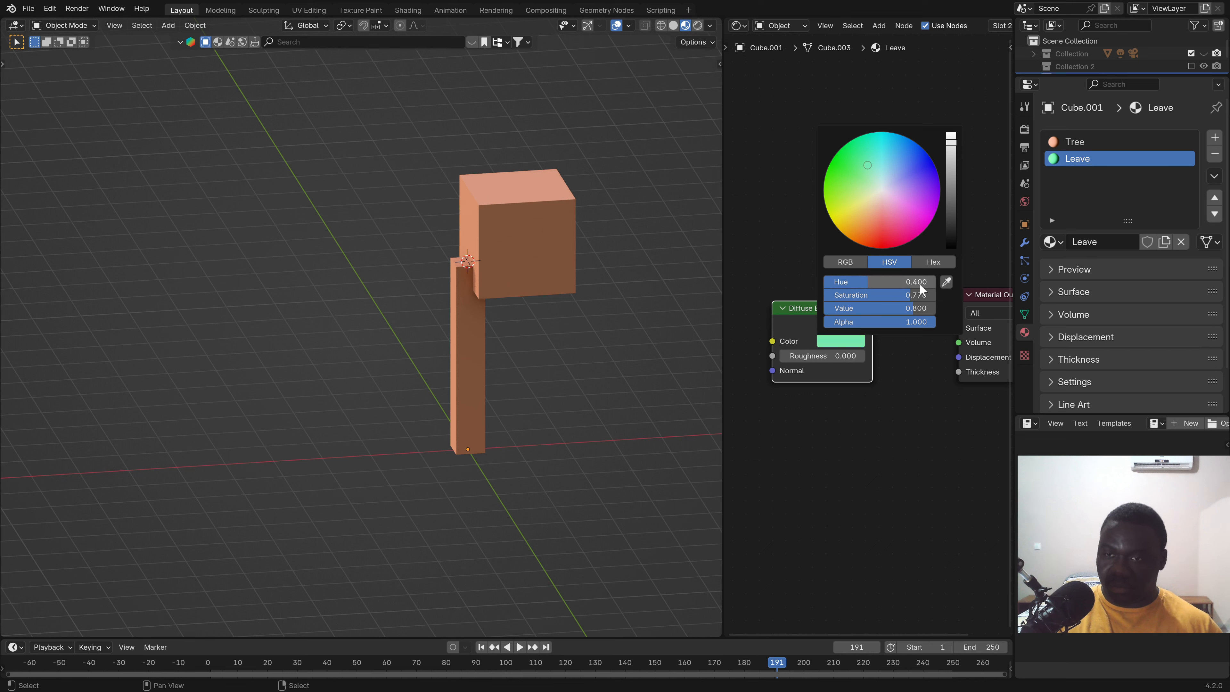
left_click(920, 285)
key("Return")
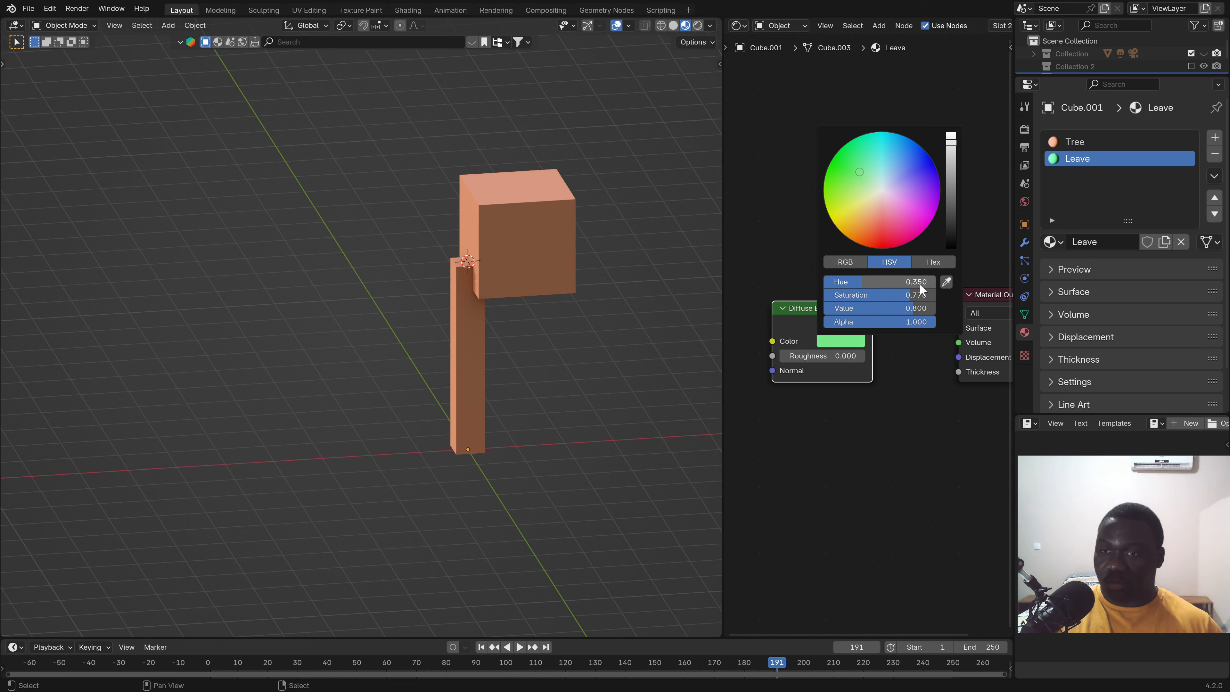
Set the saturation of the Leave material's Diffuse BSDF color to 0.9 and close the color picker.
left_click_drag(906, 309, 929, 295)
key("Escape")
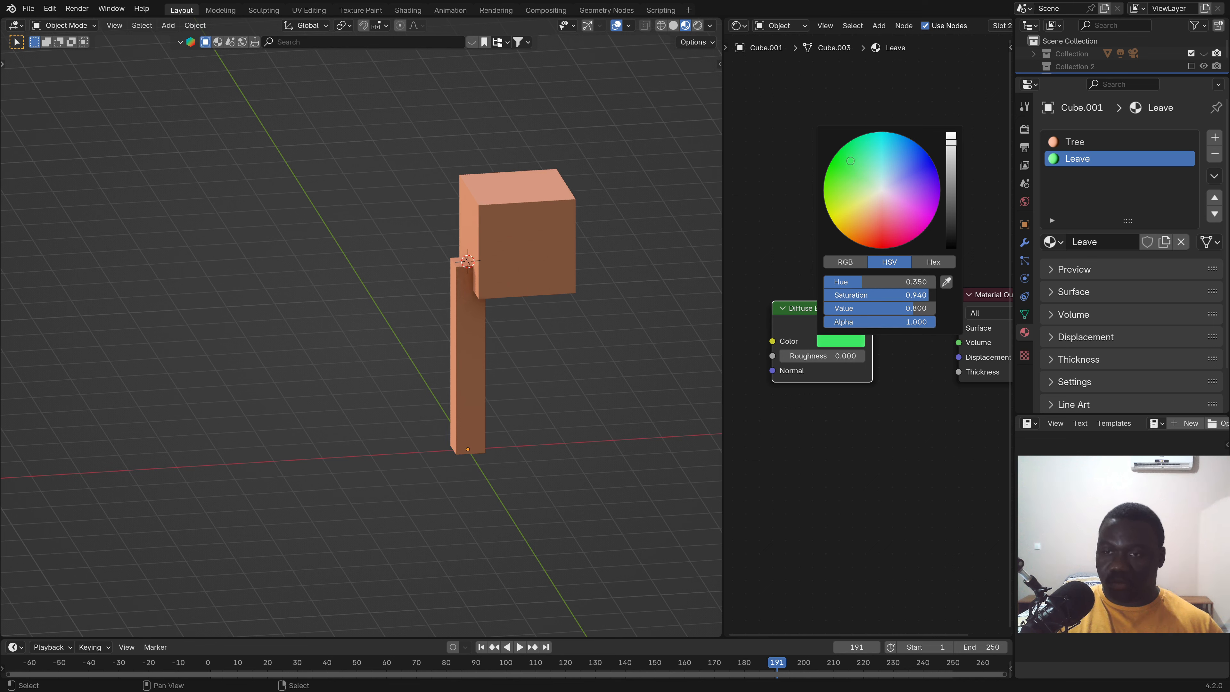
left_click(923, 295)
key("BackSpace")
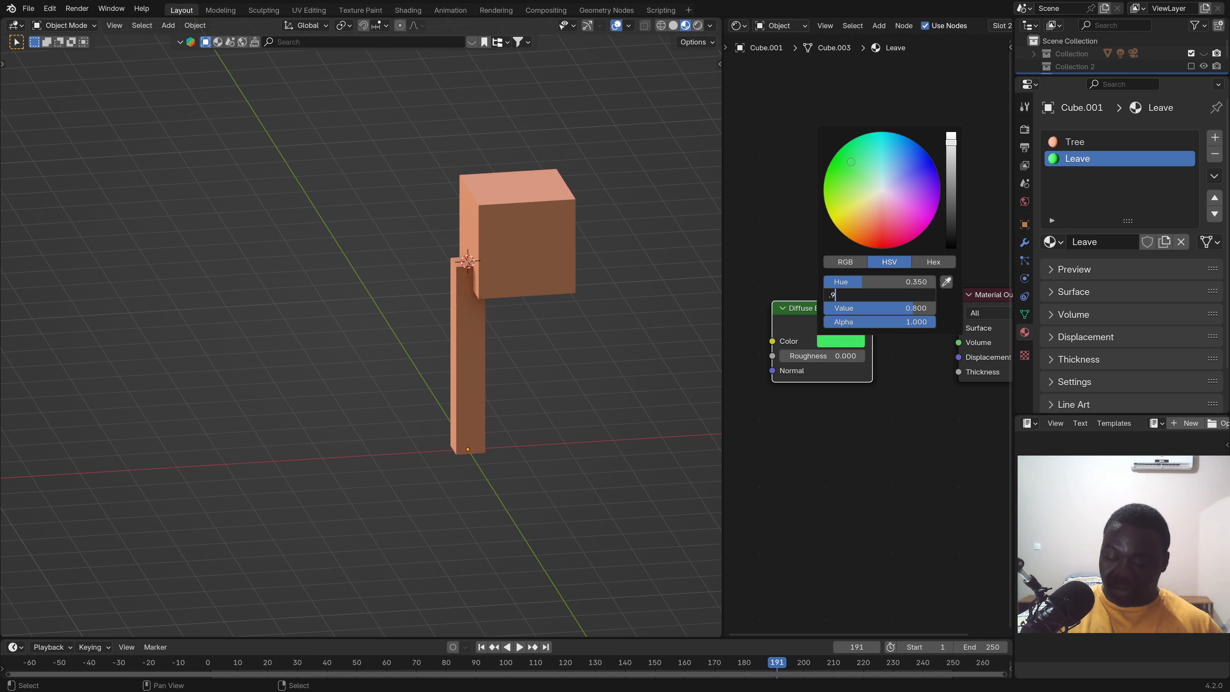
key("Return")
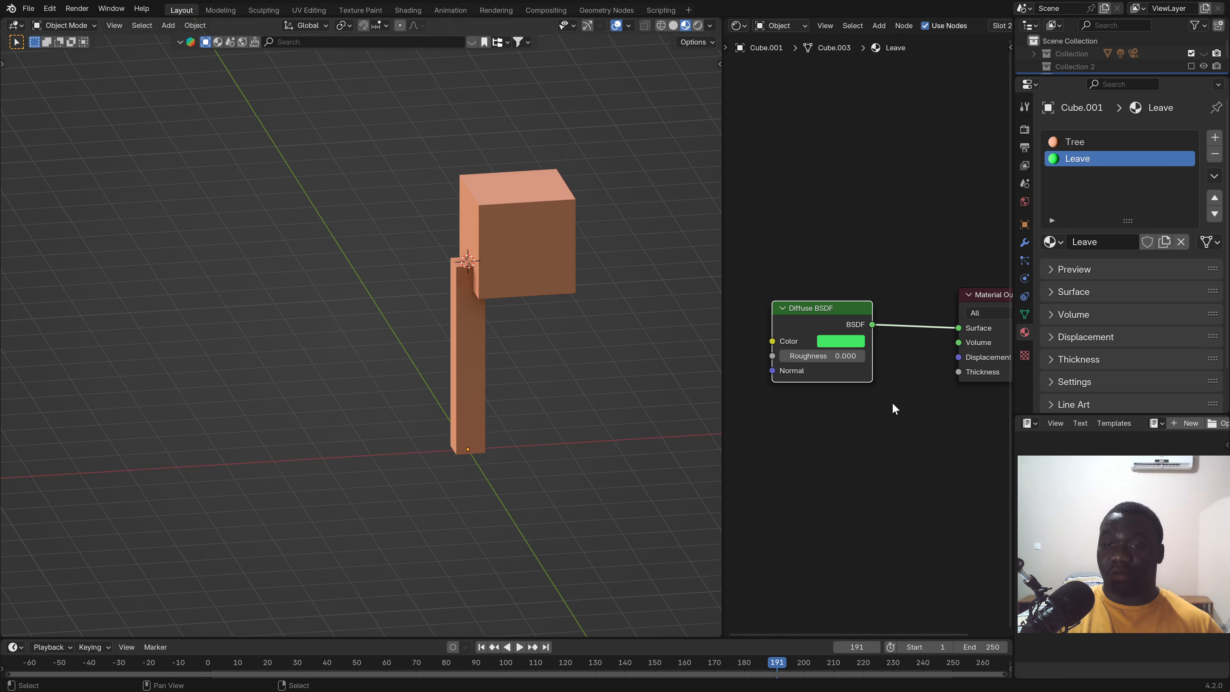
In Edit Mode, select all linked faces of the leaf cube and assign the Leave material to them.
key("Tab")
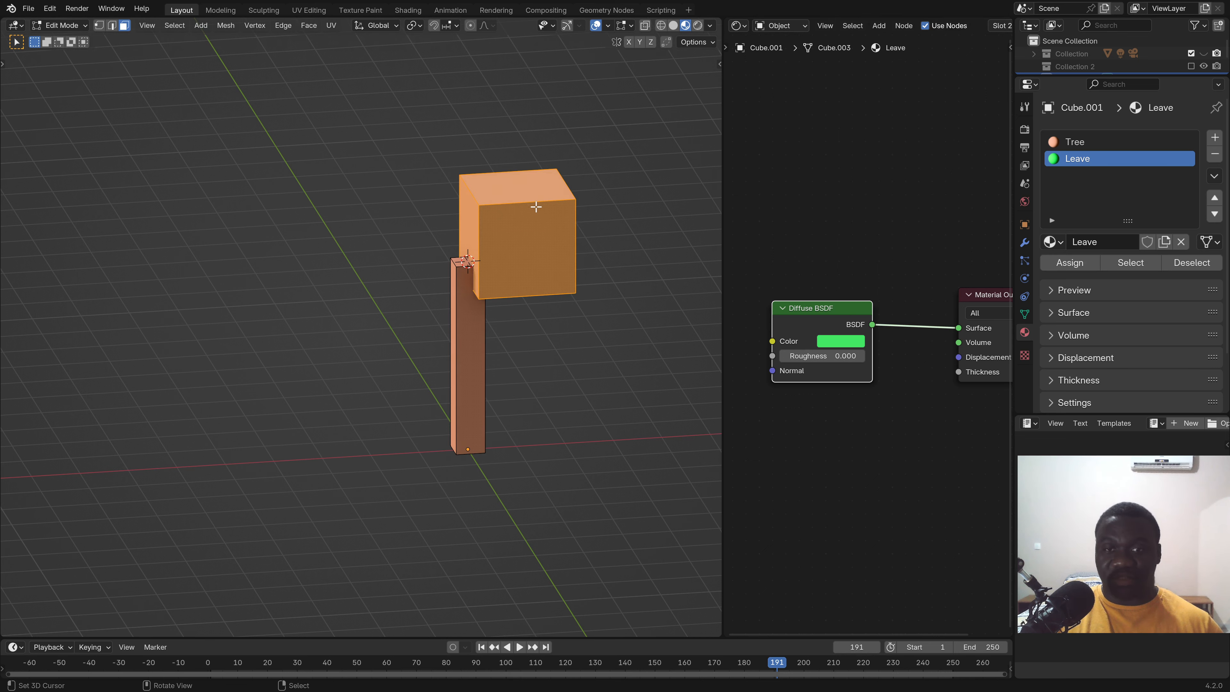
left_click(547, 200)
right_click(548, 201)
key("m")
key("Escape")
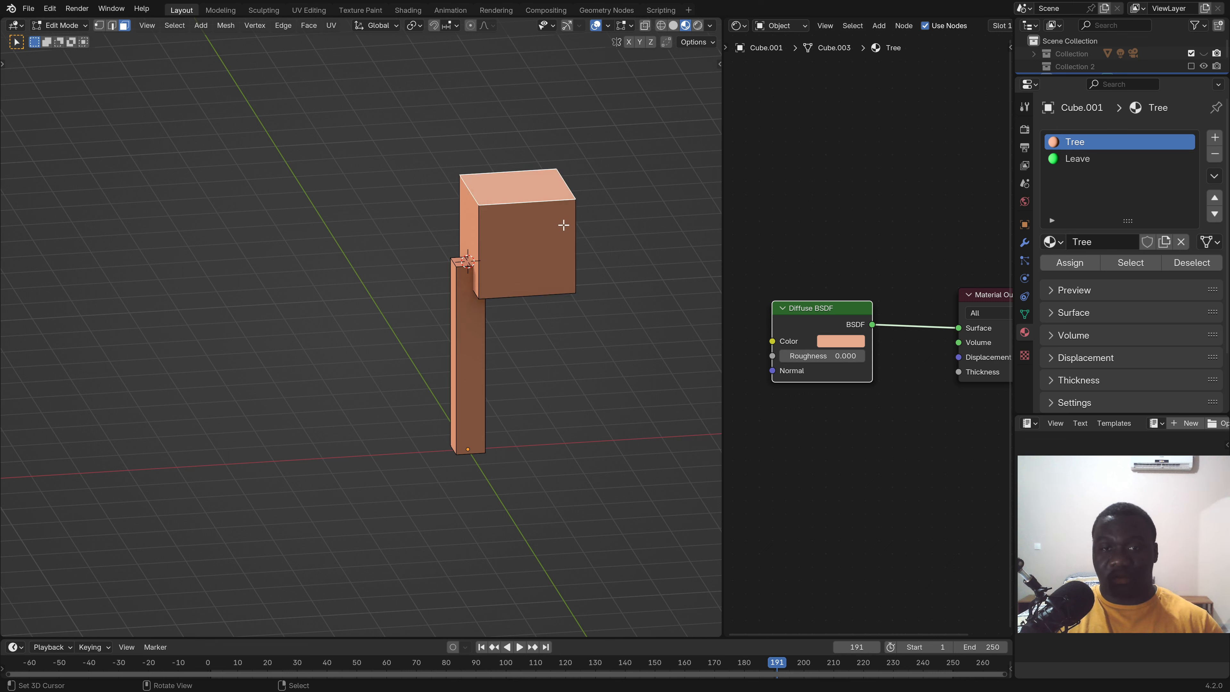
key("l")
left_click(1086, 160)
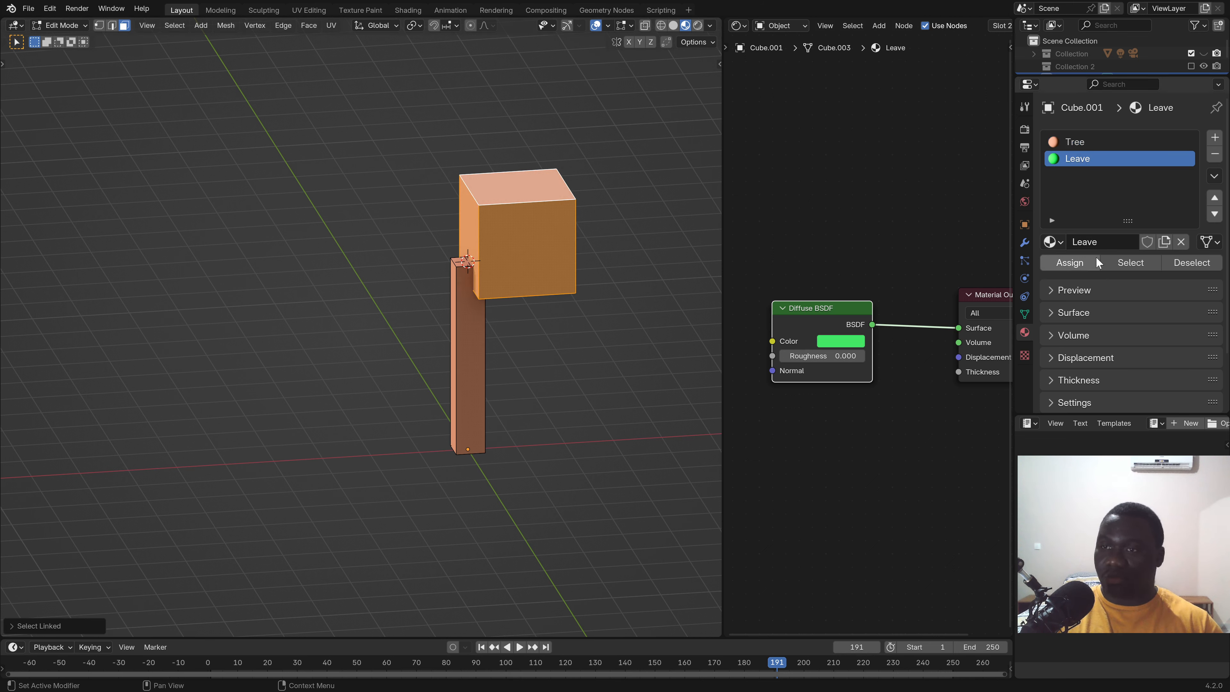
left_click(1079, 262)
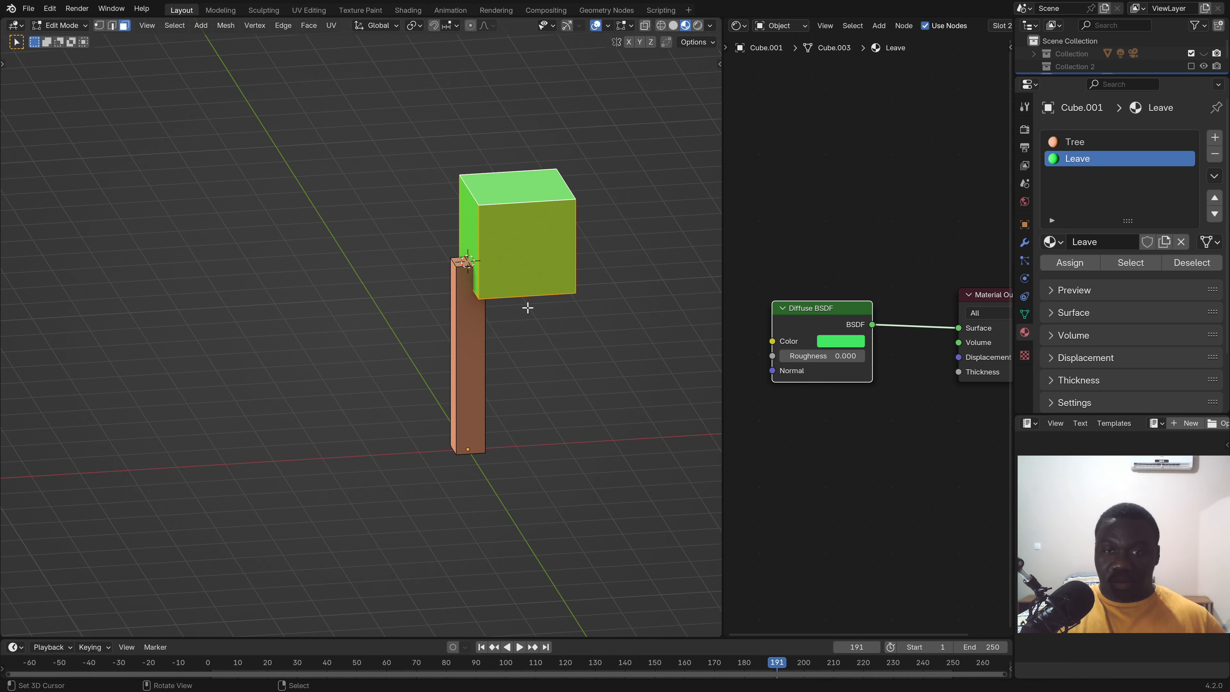
In orthographic front view, duplicate the leaf cube up and across over the trunk's top and scale the copy up.
key("KP_1")
key("KP_5")
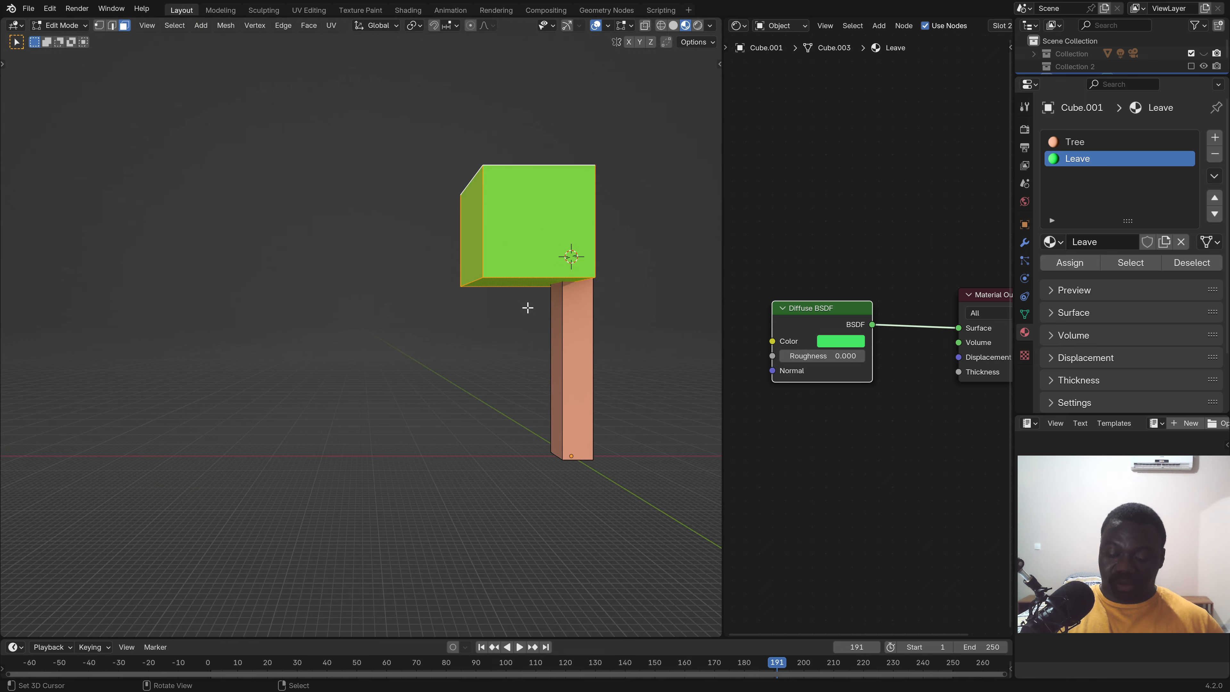
key("KP_5")
middle_click_drag(513, 347, 443, 366, "shift")
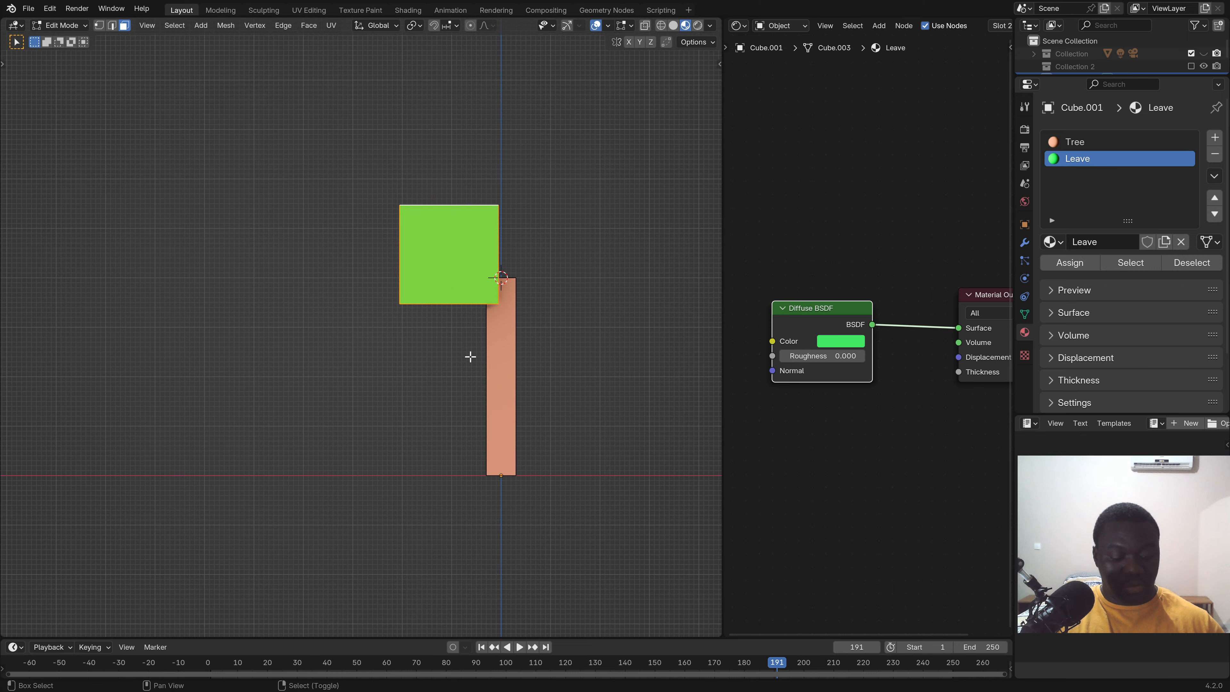
key("shift+d")
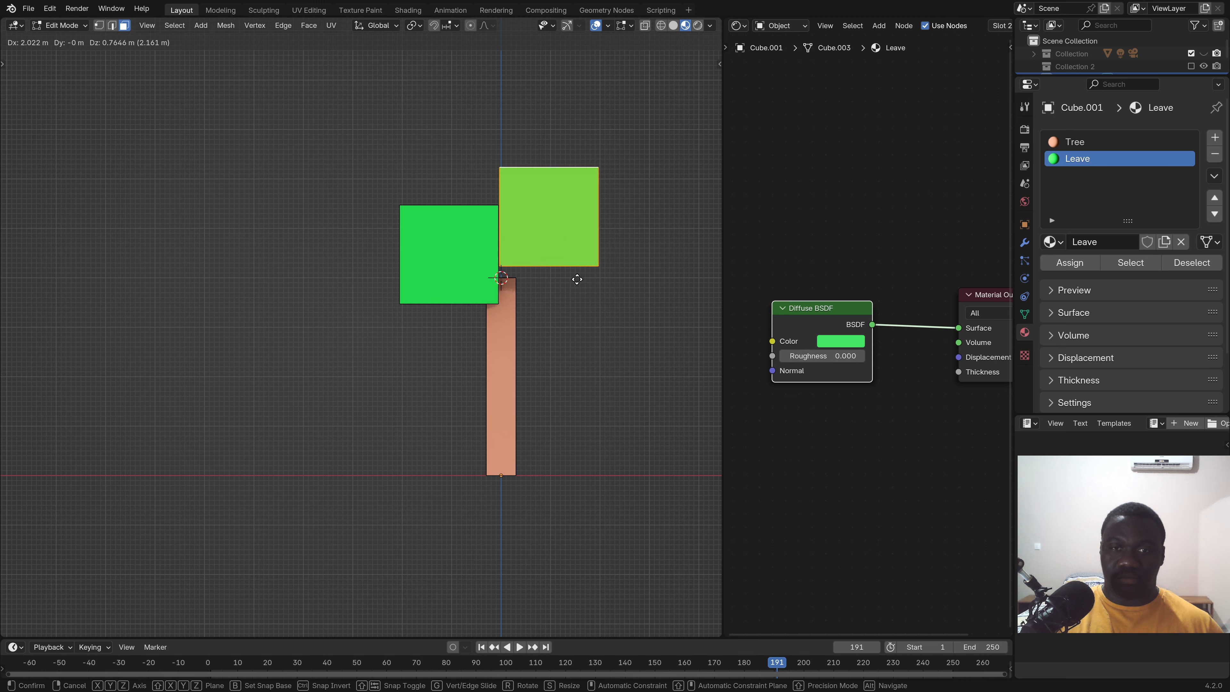
left_click(557, 272)
key("s")
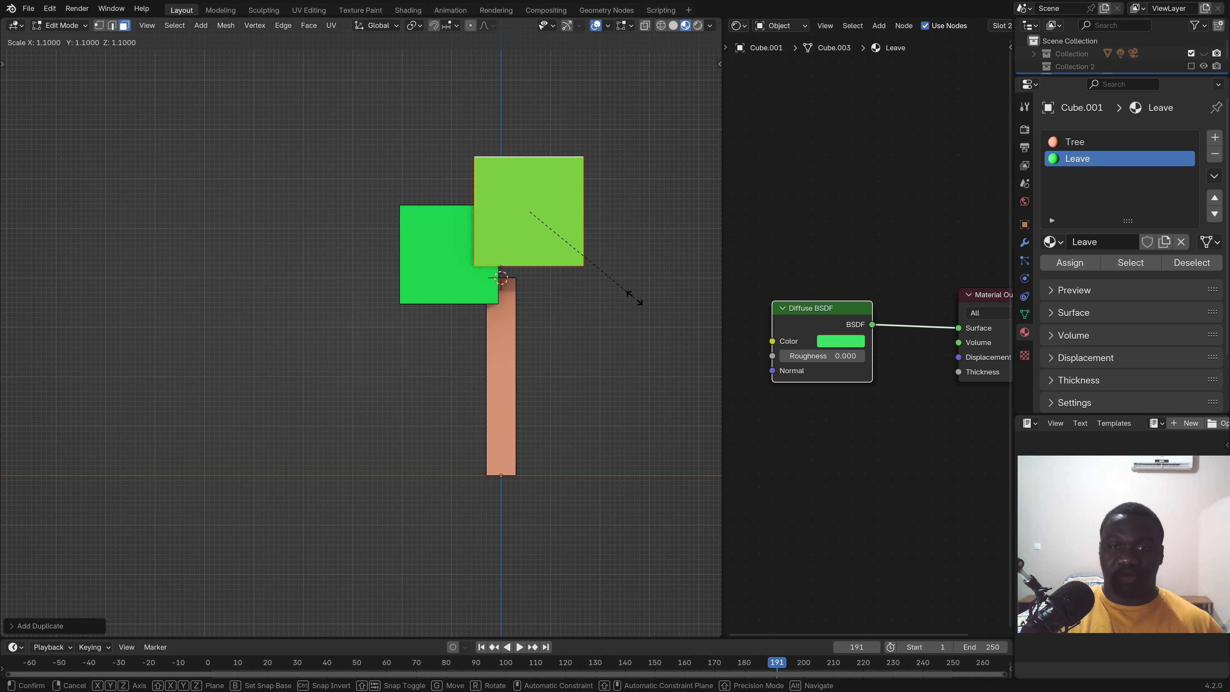
left_click(651, 333)
In orthographic side view, move the enlarged leaf cube sideways along Y so it sits off-center over the trunk.
mouse_move(530, 285)
middle_mouse_down()
mouse_move(546, 303)
mouse_move(516, 278)
mouse_move(541, 291)
middle_mouse_up()
key("KP_1")
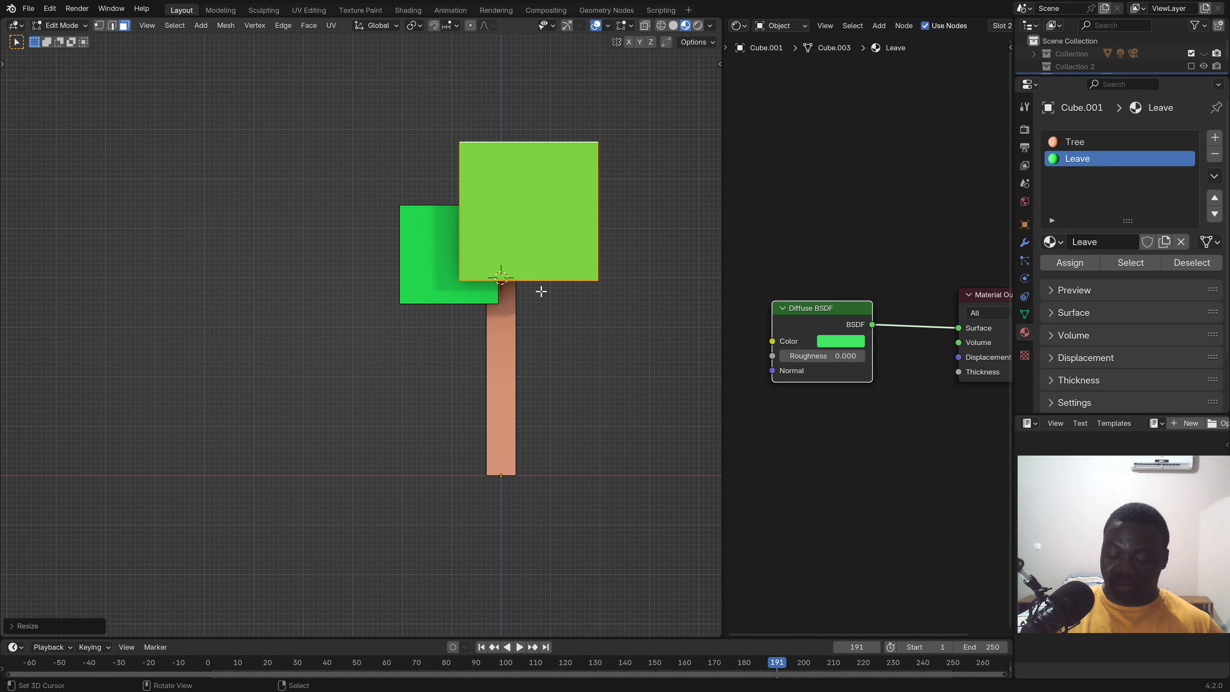
key("KP_3")
key("g")
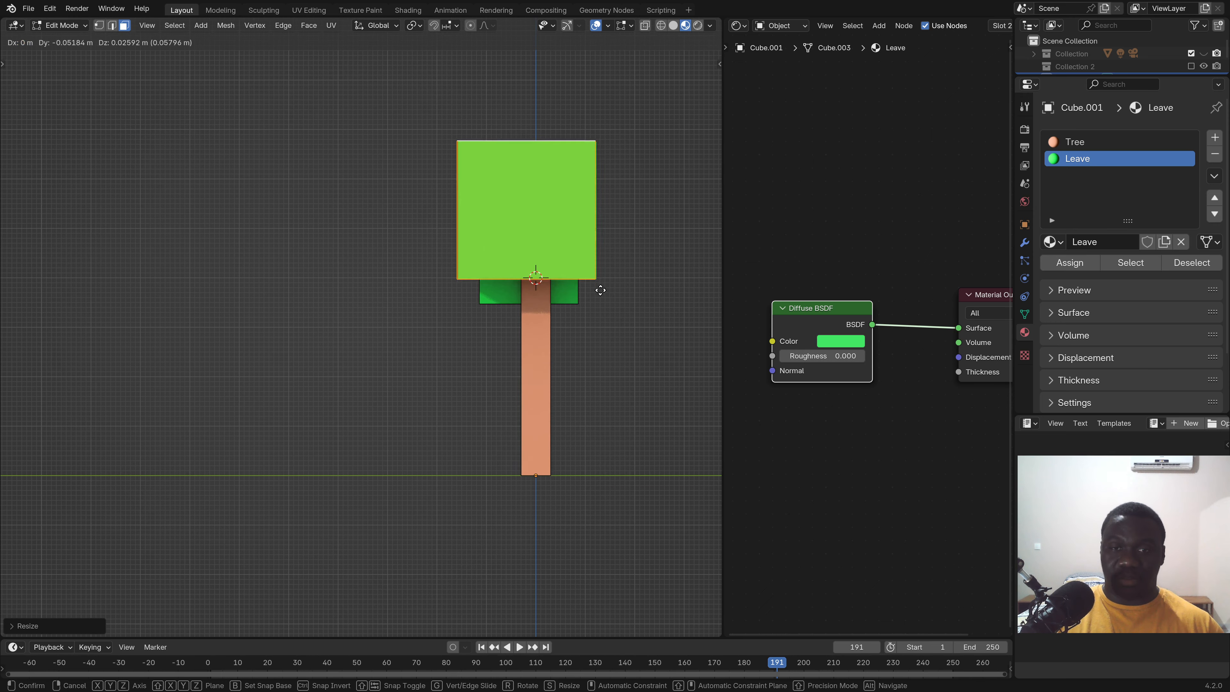
left_click(565, 284)
Duplicate the enlarged leaf cube diagonally upward to the opposite side of the trunk and scale the copy down.
key("shift+d")
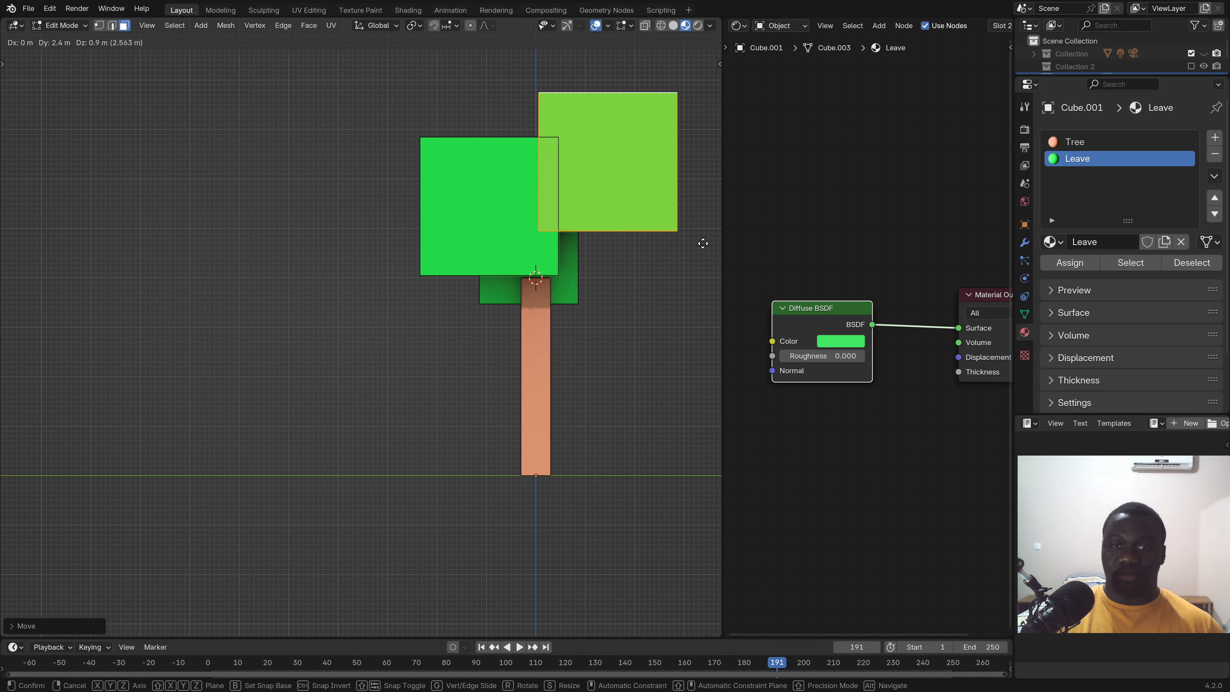
left_click(685, 247)
key("s")
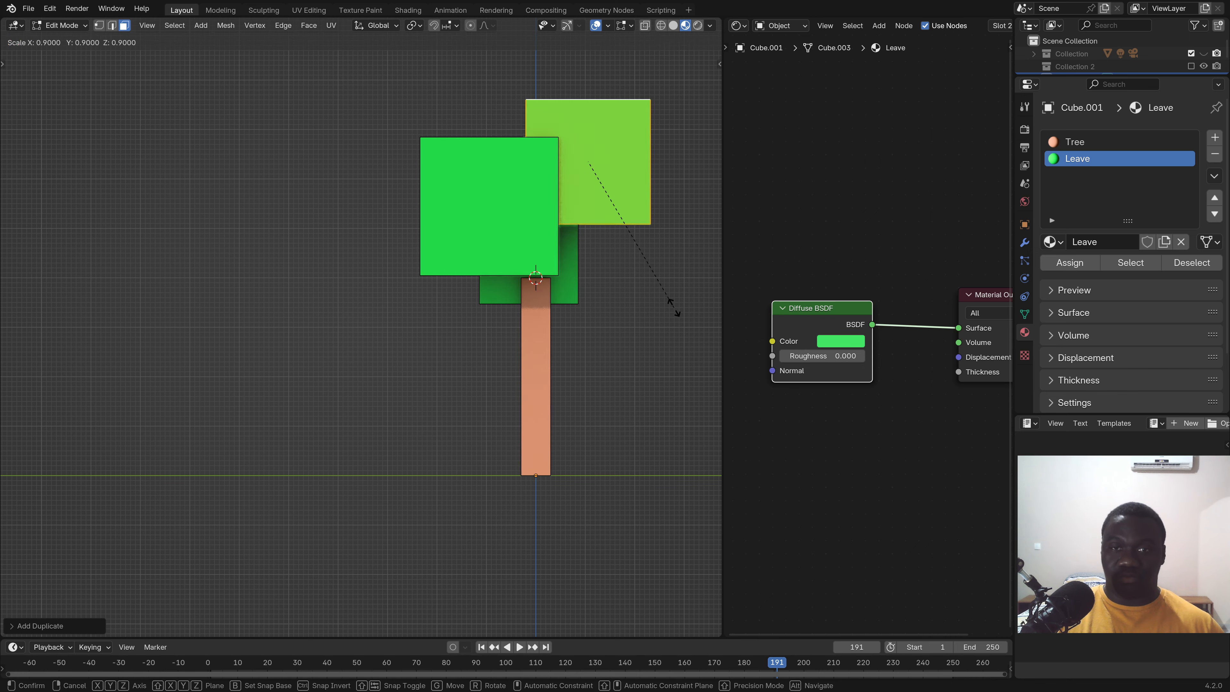
left_click(668, 296)
middle_click_drag(570, 260, 639, 426)
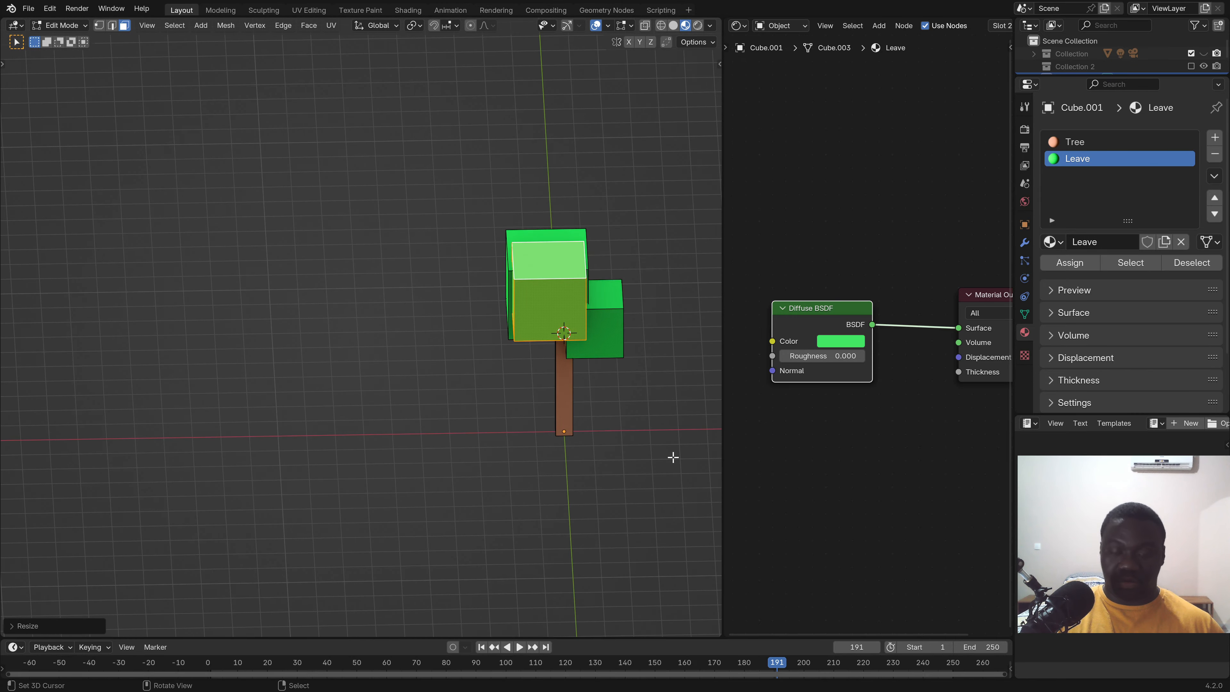
key("s")
left_click(525, 394)
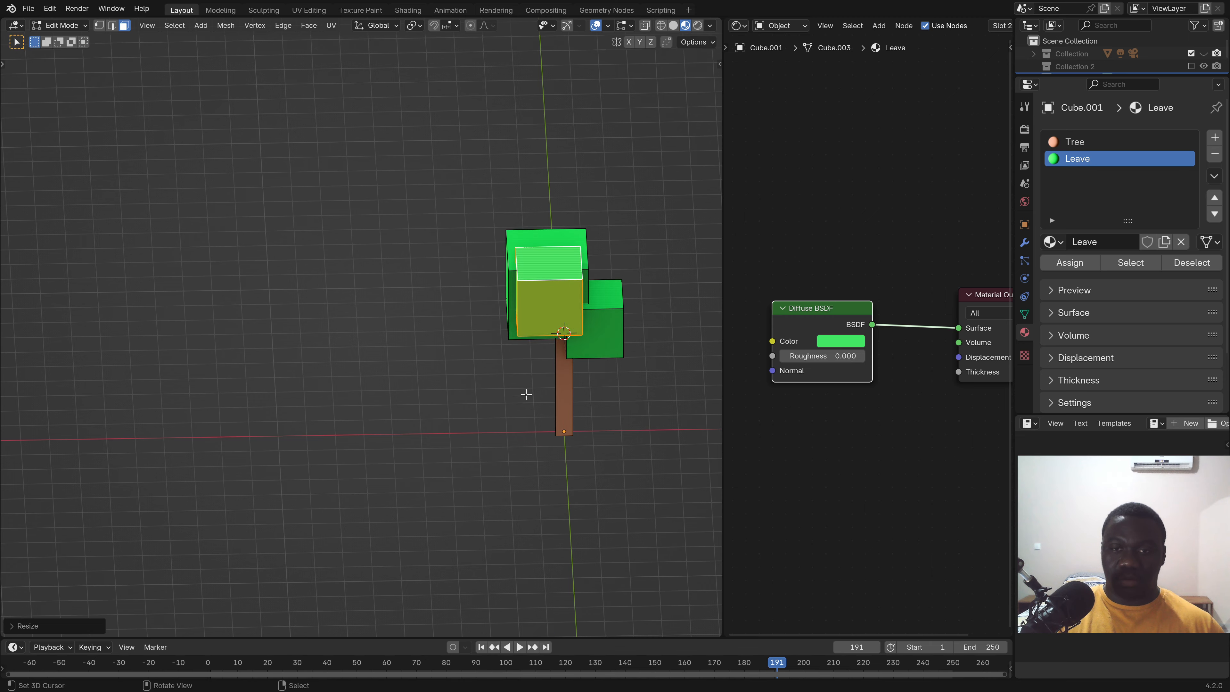
Raise the newest leaf cube about 0.52 m along Z and return to Object Mode.
middle_click_drag(526, 395, 613, 355)
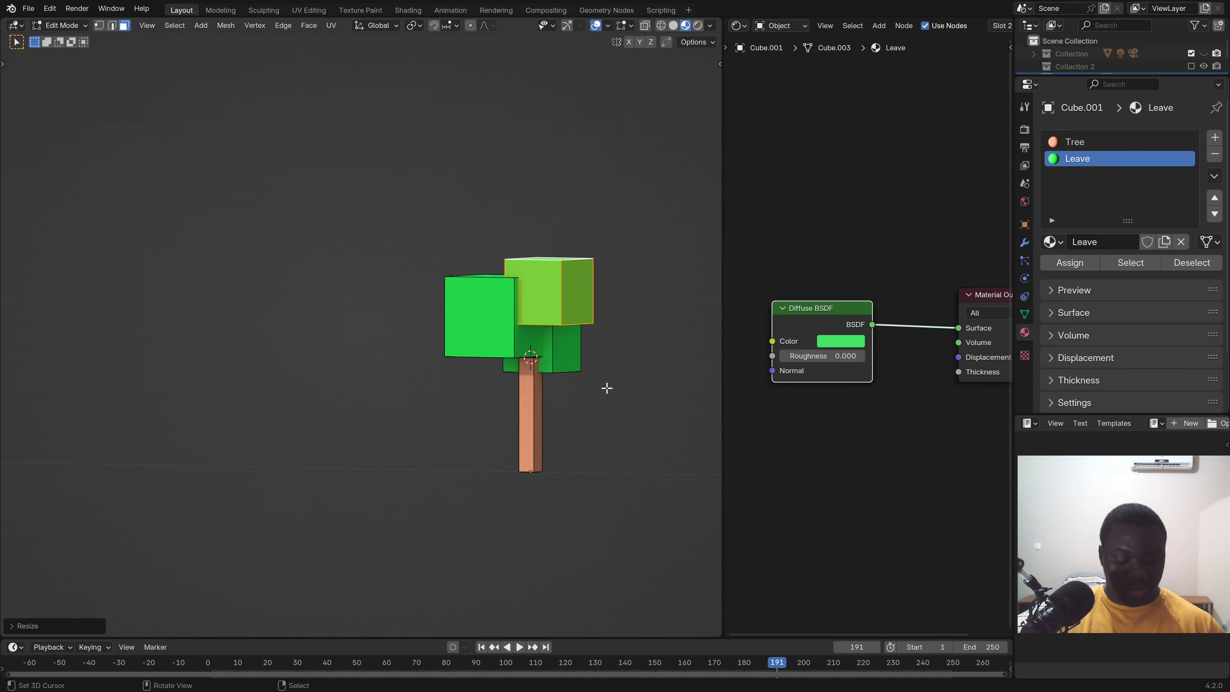
key("g")
key("z")
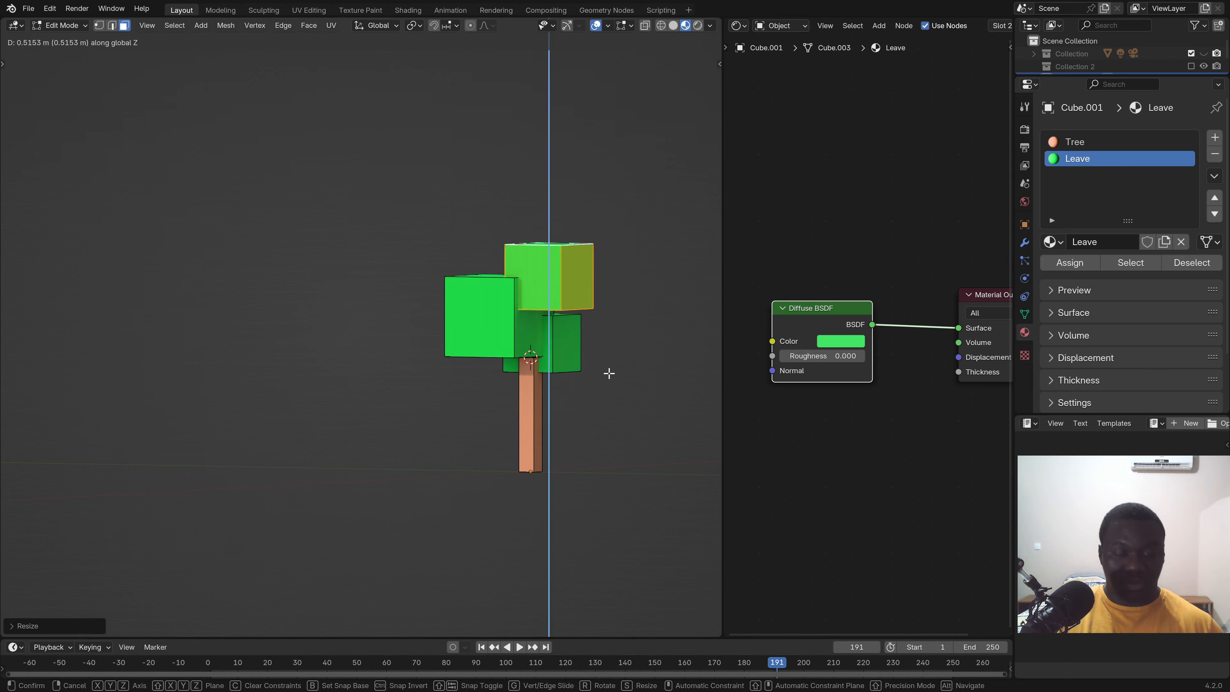
left_click(608, 373)
key("Tab")
middle_click_drag(558, 355, 529, 386)
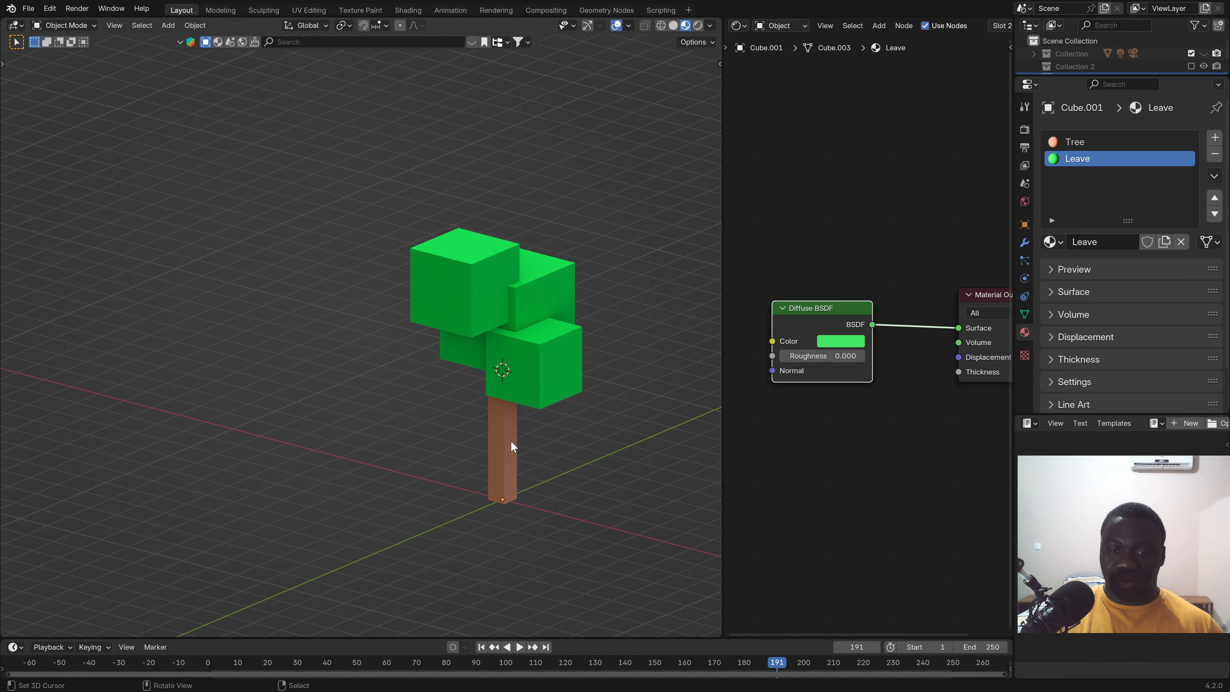
Rename the tree object Cube.001 as Tree in the Outliner.
left_click_drag(1071, 76, 1072, 145)
double_click(1072, 78)
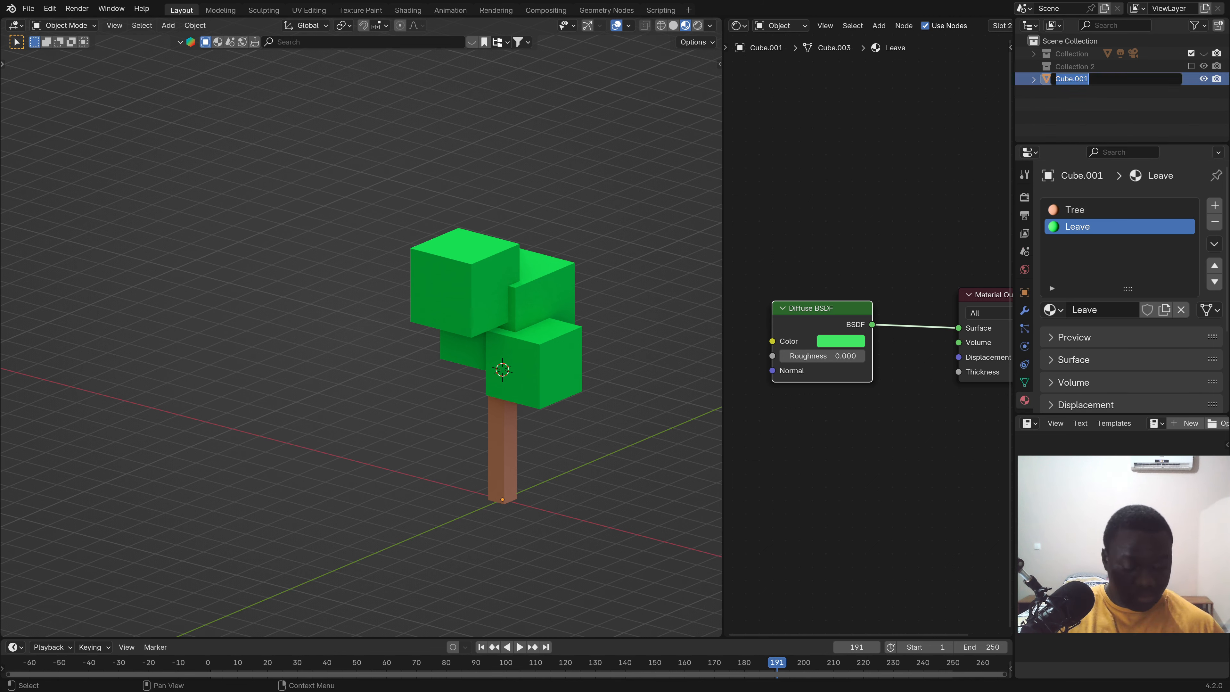
type("Tree")
key("Return")
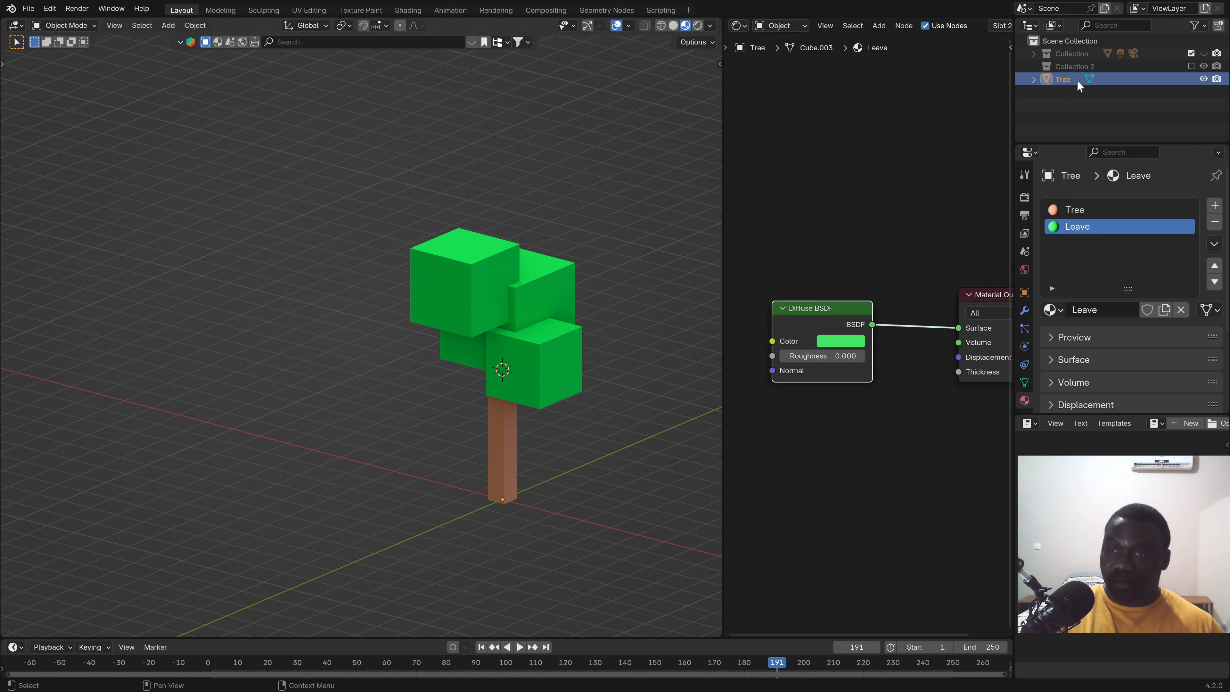
Hide the Tree object, unhide Collection and select the planet terrain mesh.
left_click(1204, 80)
left_click(1203, 54)
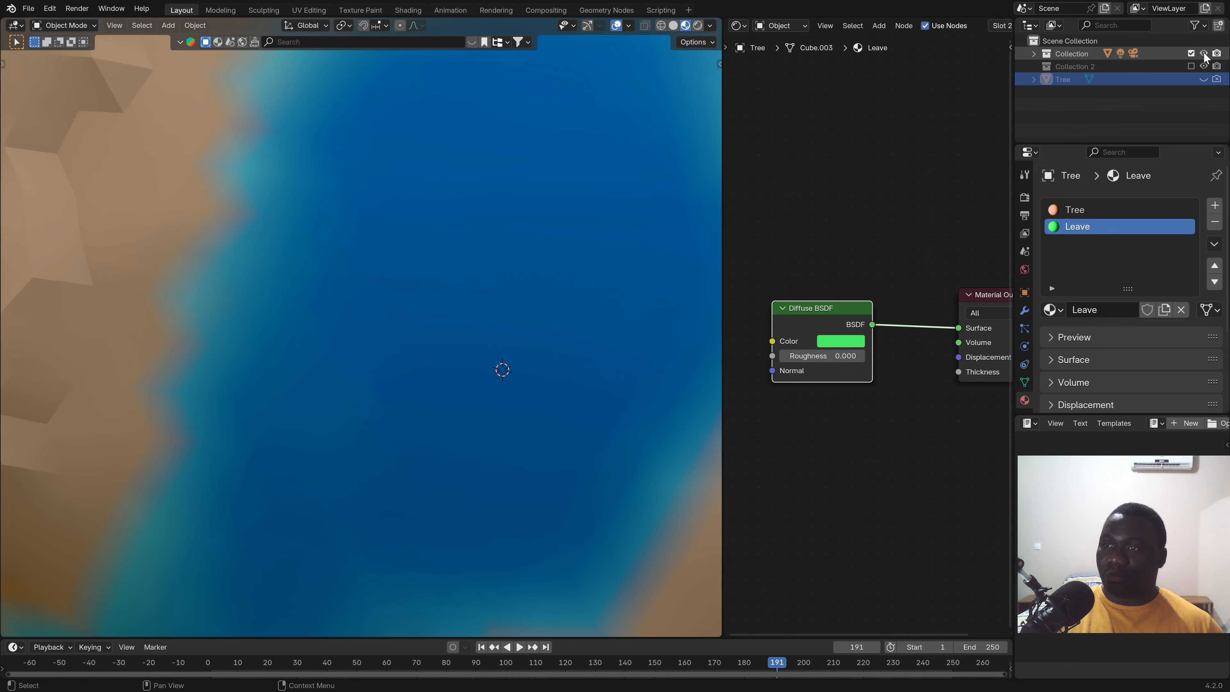
scroll(584, 330, "down", 6)
left_click(541, 358)
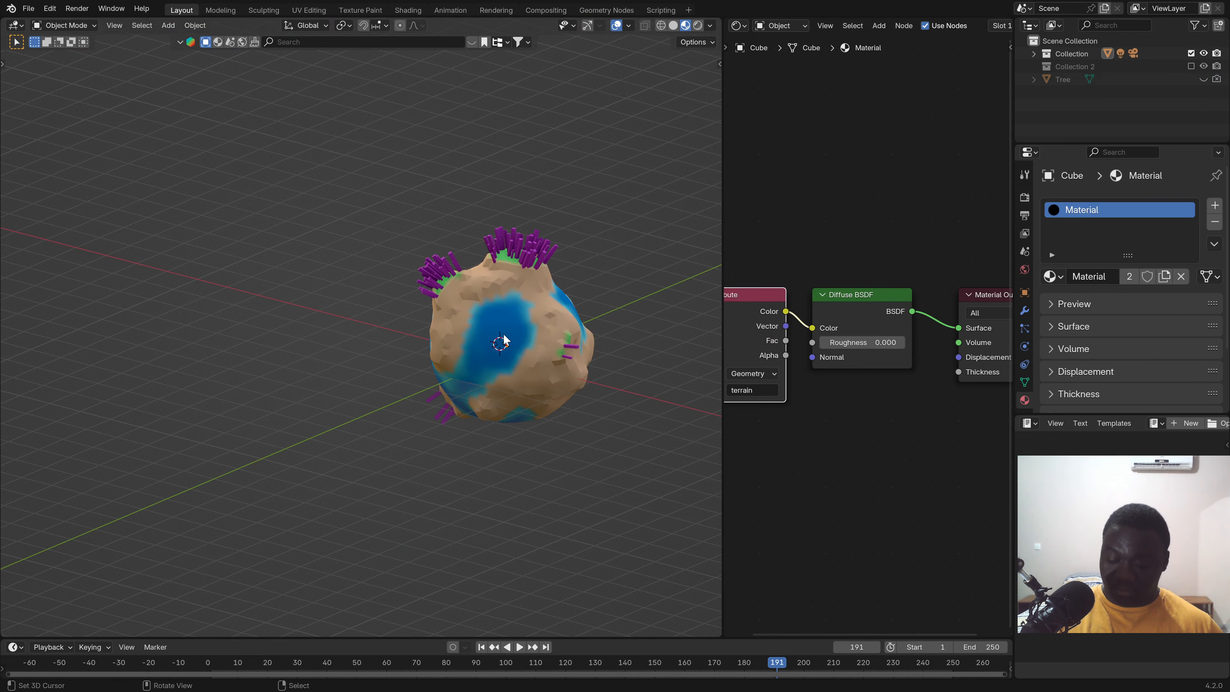
key("KP_0")
scroll(414, 364, "up", 5)
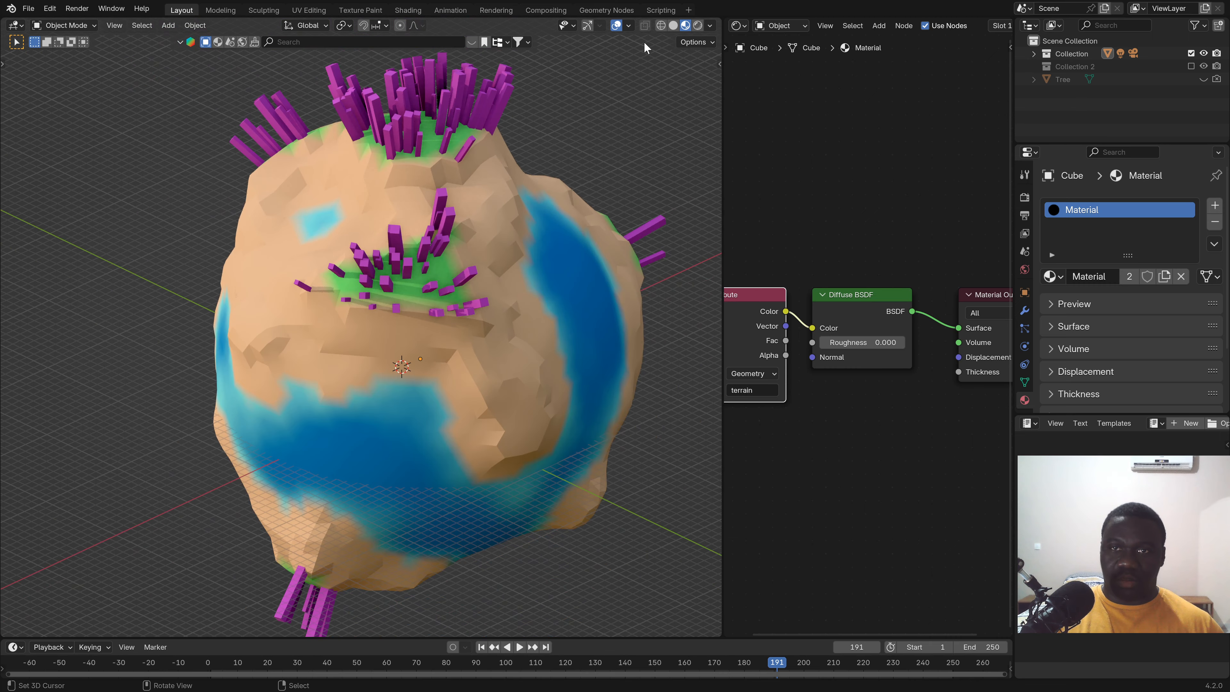
Turn off the 3D cursor and the X and Y axis lines in the viewport overlays.
left_click(628, 25)
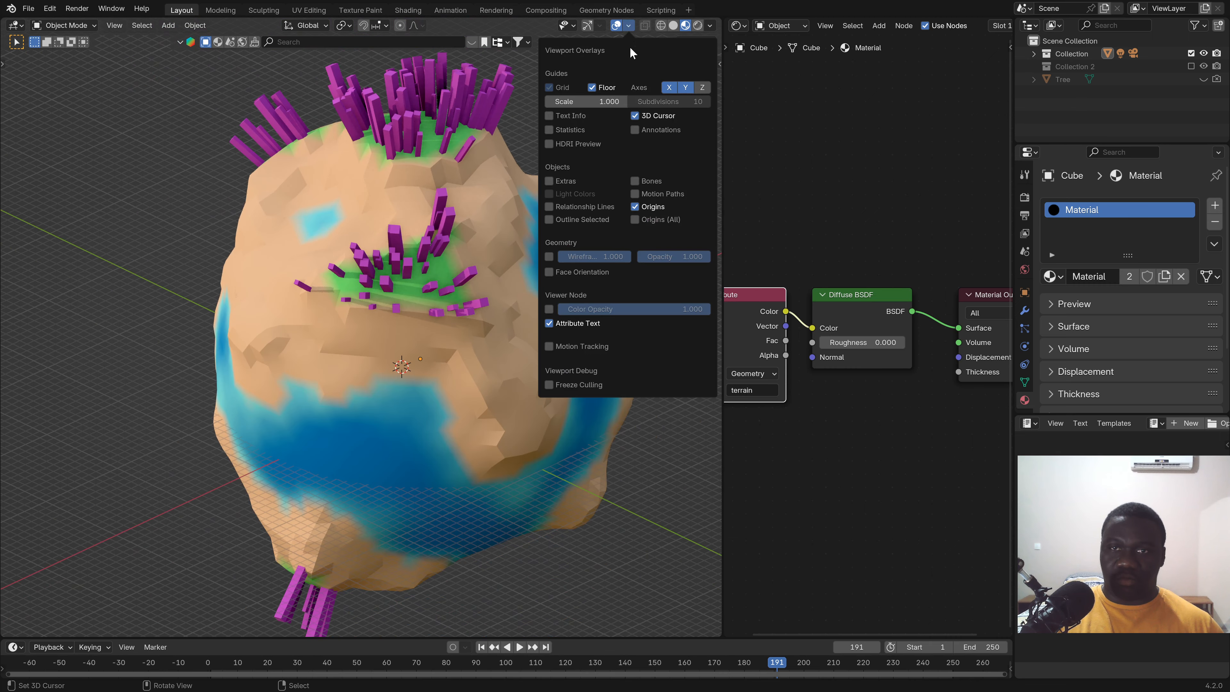
scroll(511, 388, "down", 3)
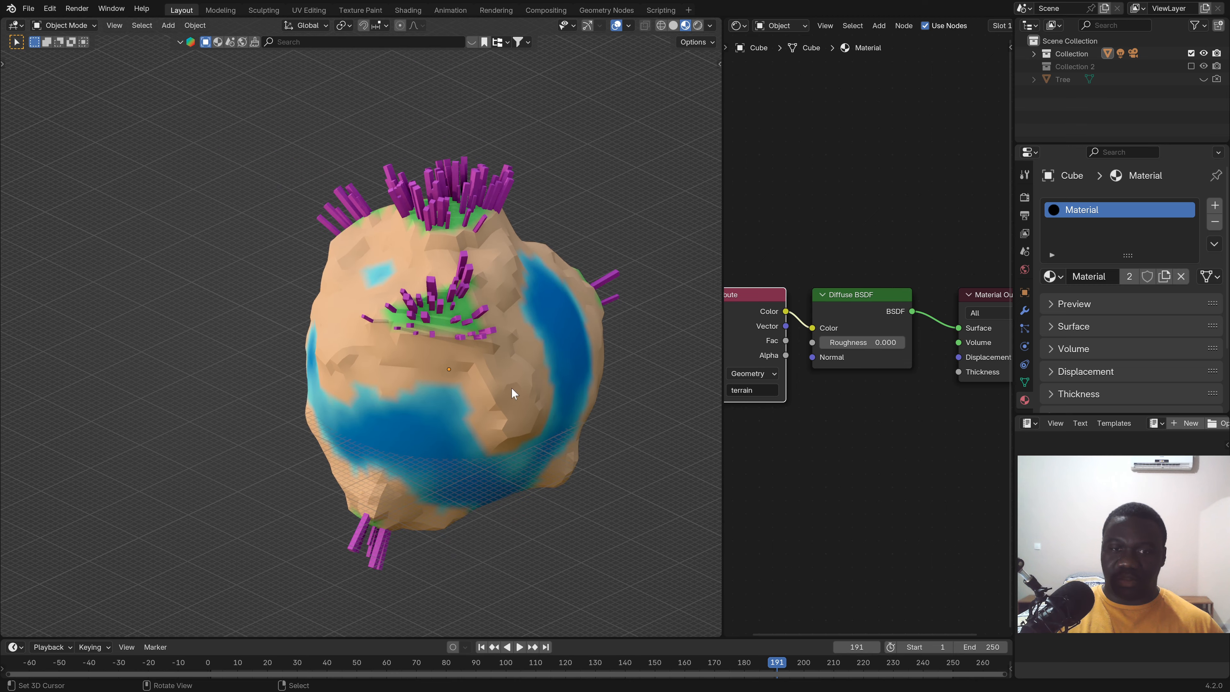
left_click(629, 26)
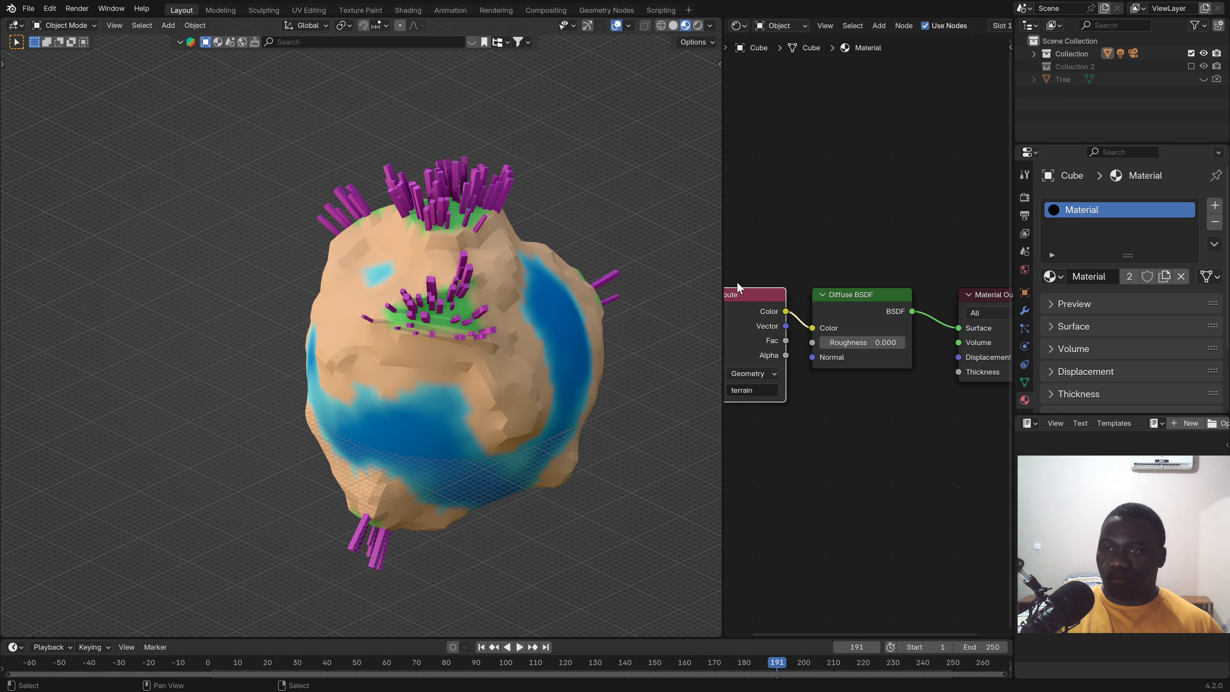
Show the planet's modifier properties and switch the Shader Editor area to the Geometry Node Editor.
left_click_drag(1060, 144, 1066, 4)
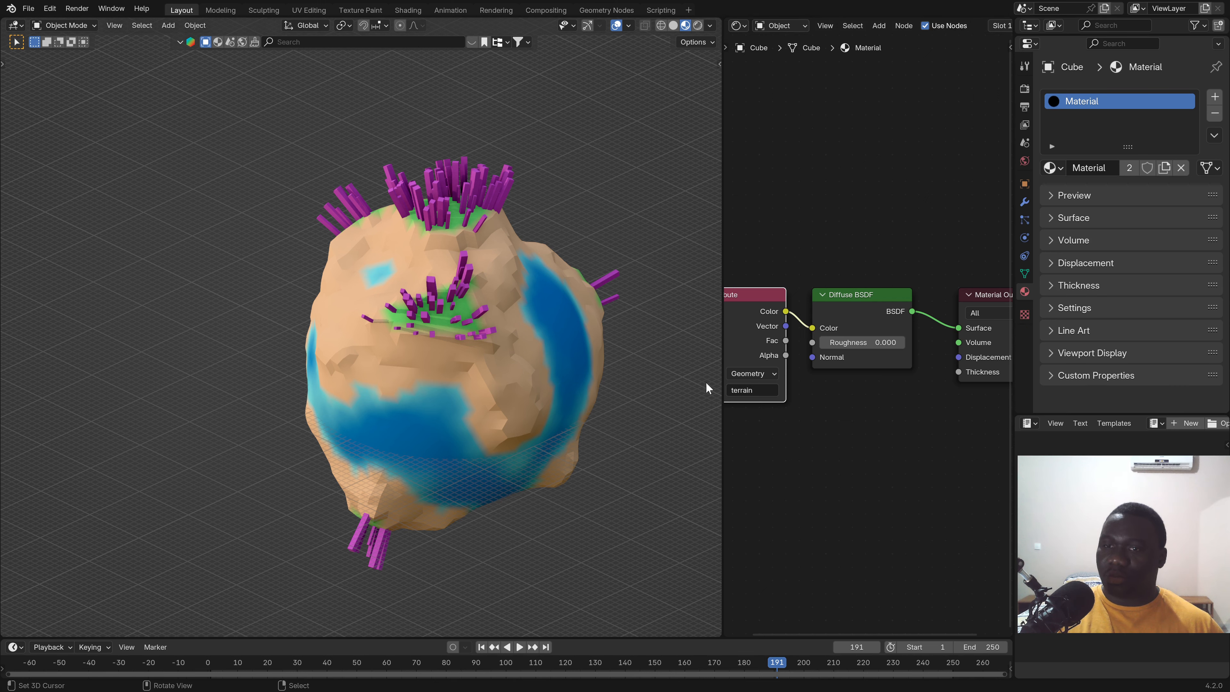
left_click(1024, 202)
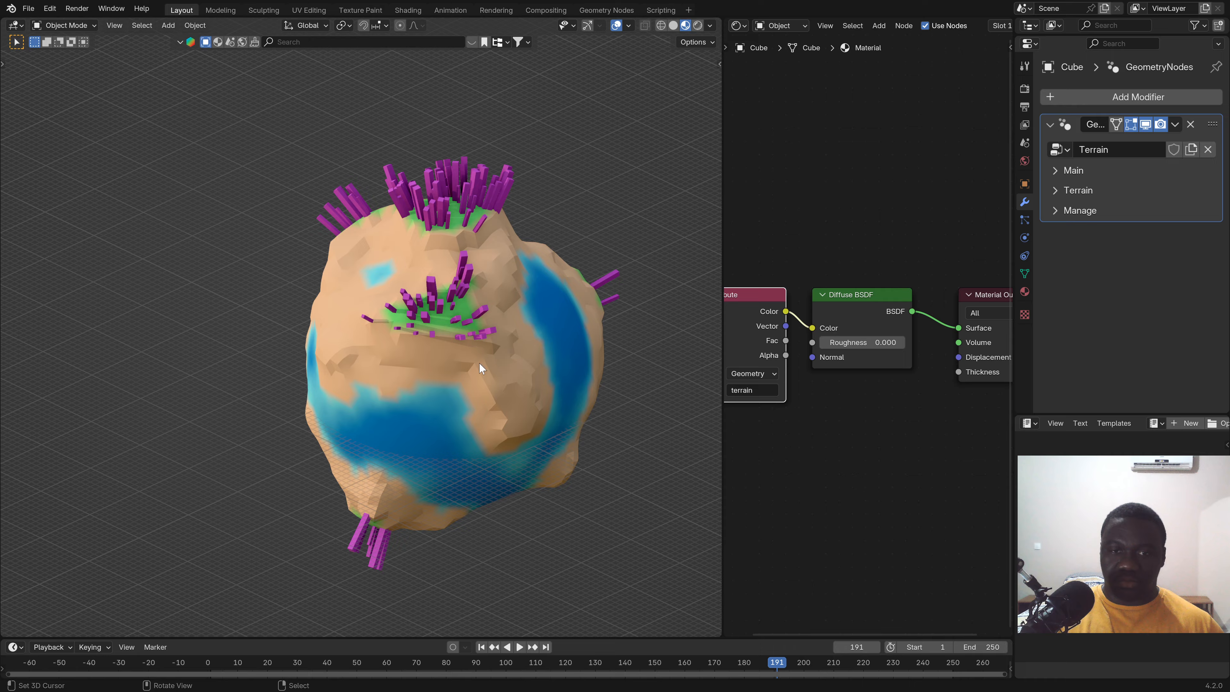
middle_click_drag(480, 369, 491, 331)
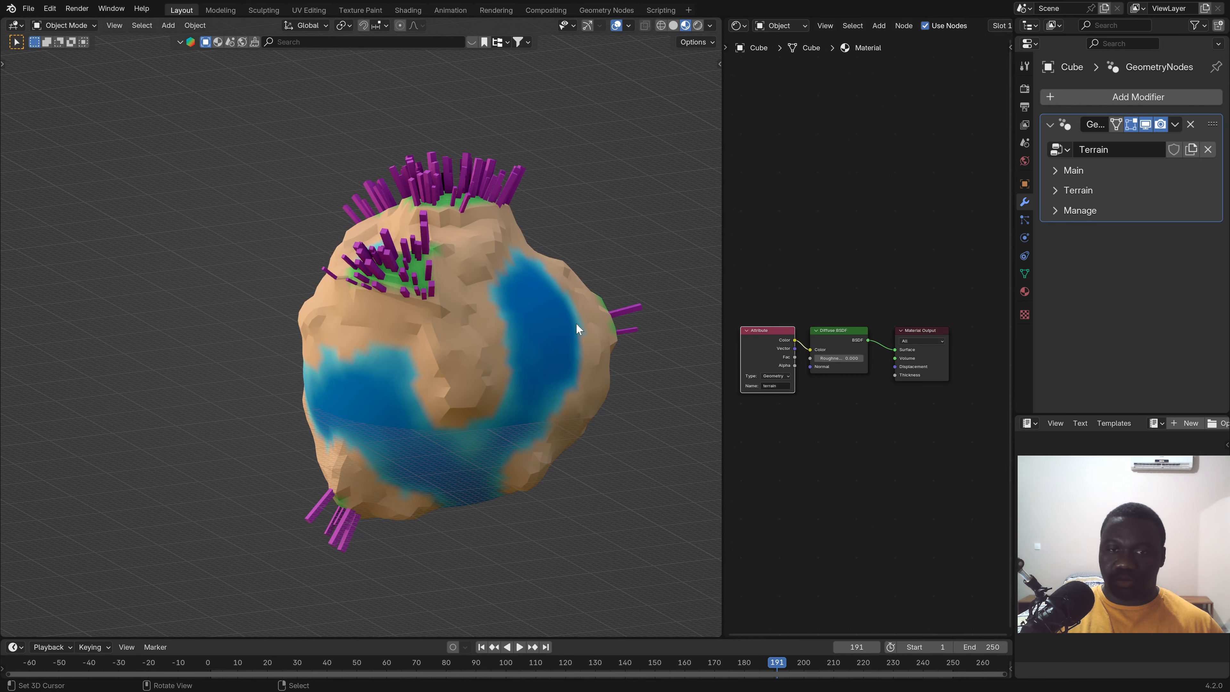
scroll(802, 417, "down", 1)
left_click(738, 25)
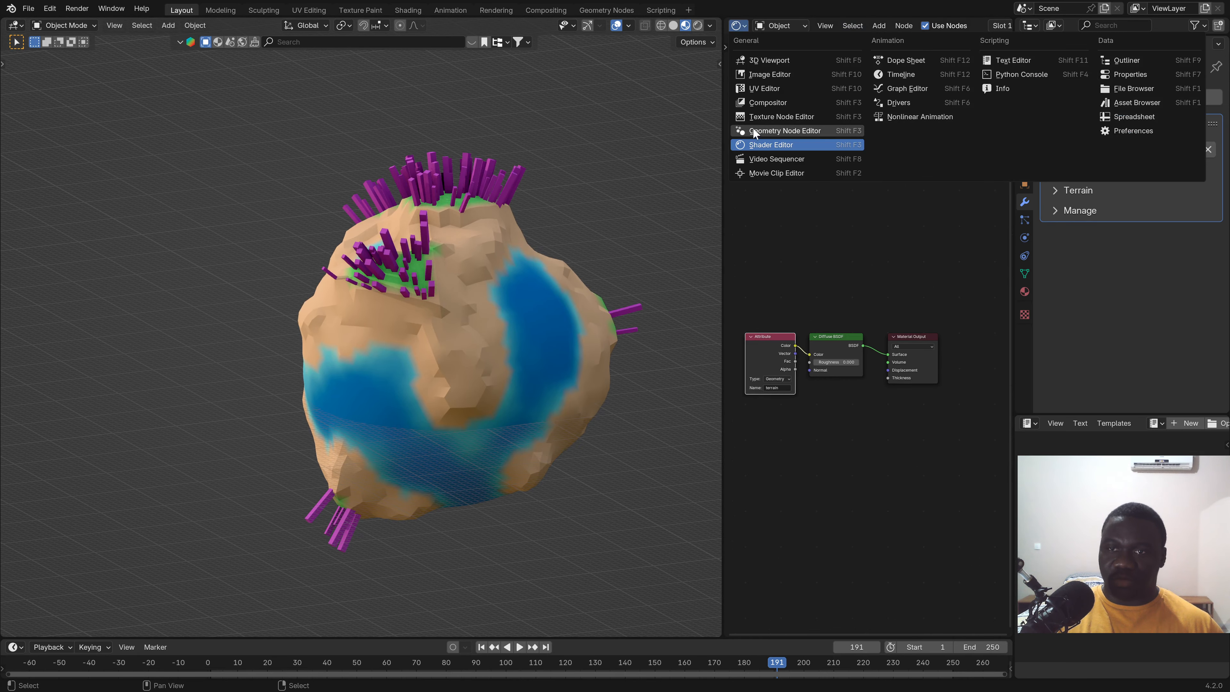
left_click(765, 132)
Delete the Cube primitive node and the Top color attribute node feeding Instance on Points in the Terrain tree.
scroll(901, 296, "down", 3)
middle_click_drag(897, 330, 892, 281)
scroll(796, 275, "up", 5)
scroll(893, 281, "up", 3)
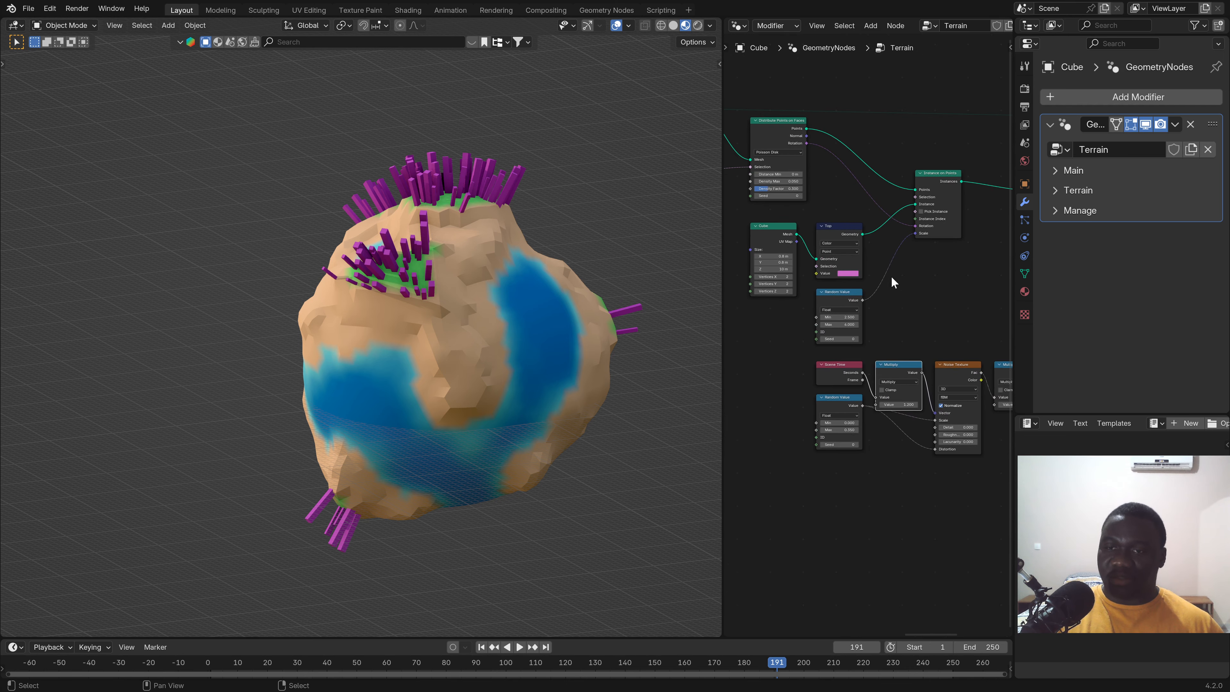
scroll(839, 251, "up", 2)
middle_click_drag(751, 228, 784, 272)
scroll(900, 256, "up", 2)
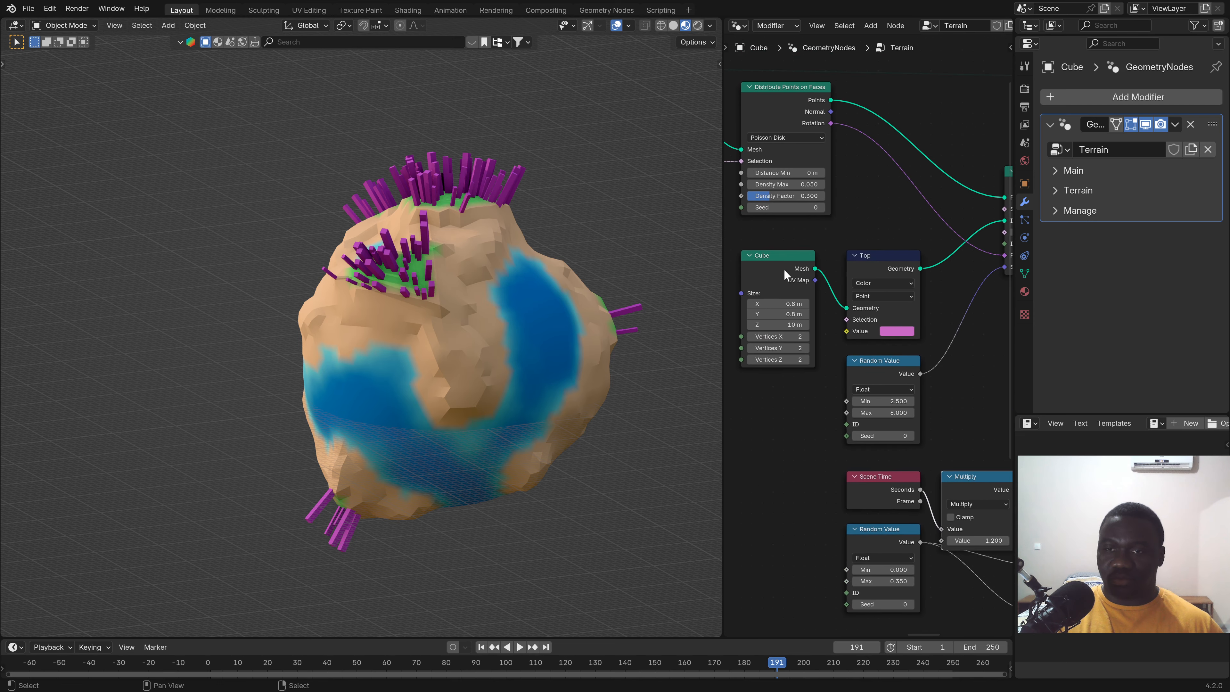
left_click(784, 272)
key("x")
right_click(869, 281)
key("Escape")
left_click(897, 271)
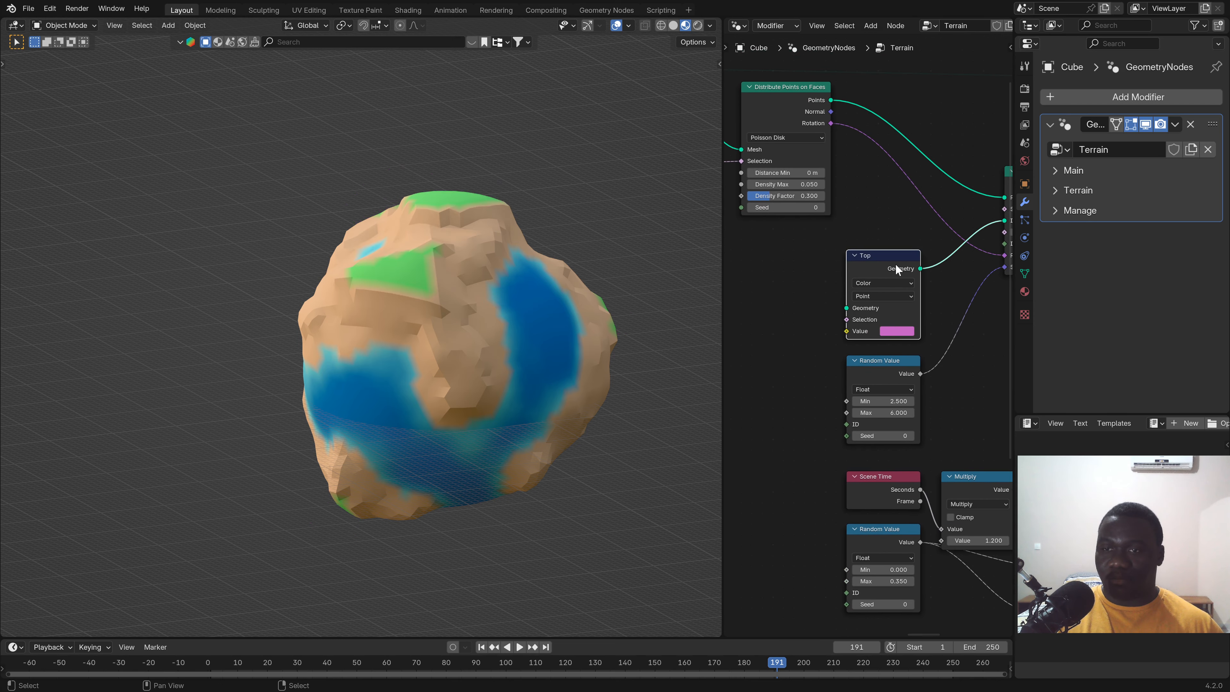
key("x")
Bring the Tree object from the Outliner into the Terrain node tree as an Object Info node below Distribute Points on Faces.
scroll(858, 310, "down", 1)
mouse_move(858, 310)
middle_mouse_down()
mouse_move(831, 295)
mouse_move(850, 315)
middle_mouse_up()
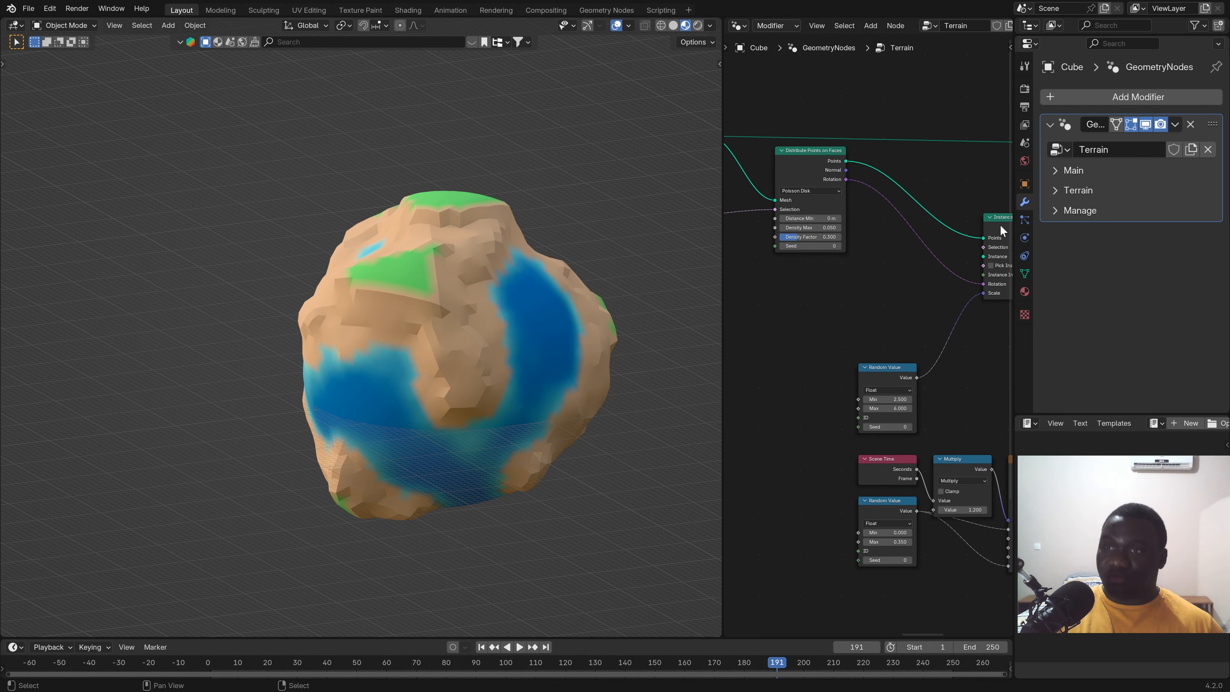
left_click_drag(1071, 36, 1070, 131)
left_click_drag(1060, 80, 786, 327)
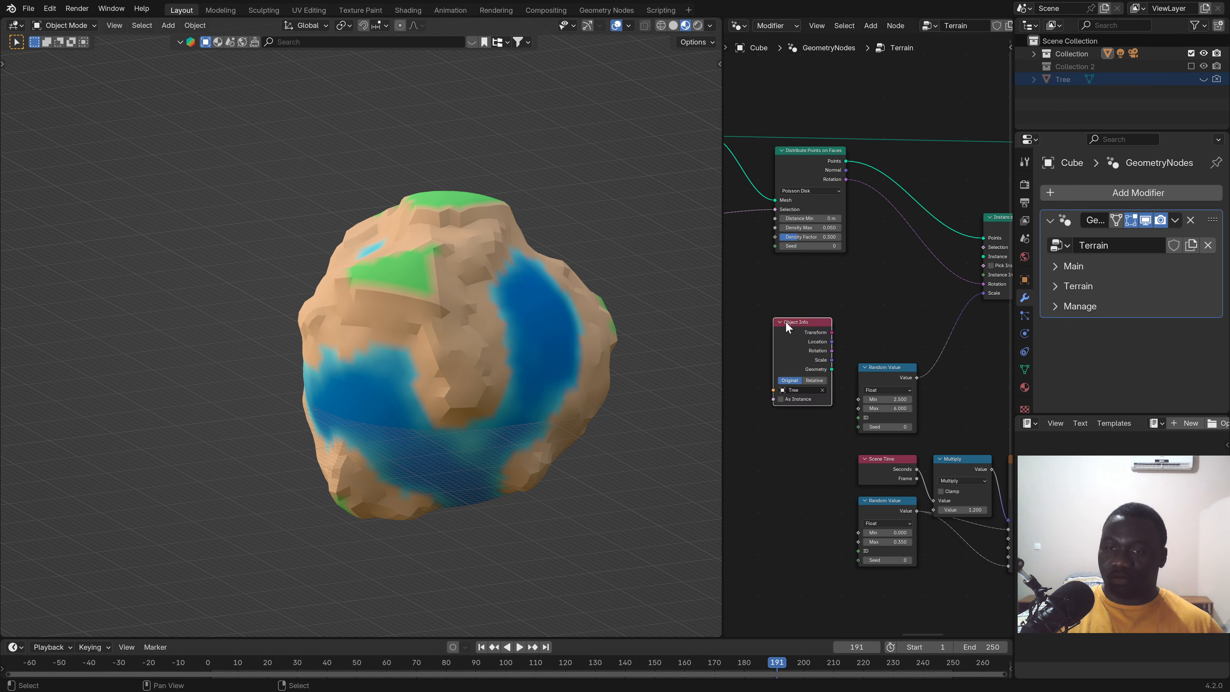
scroll(848, 371, "up", 1)
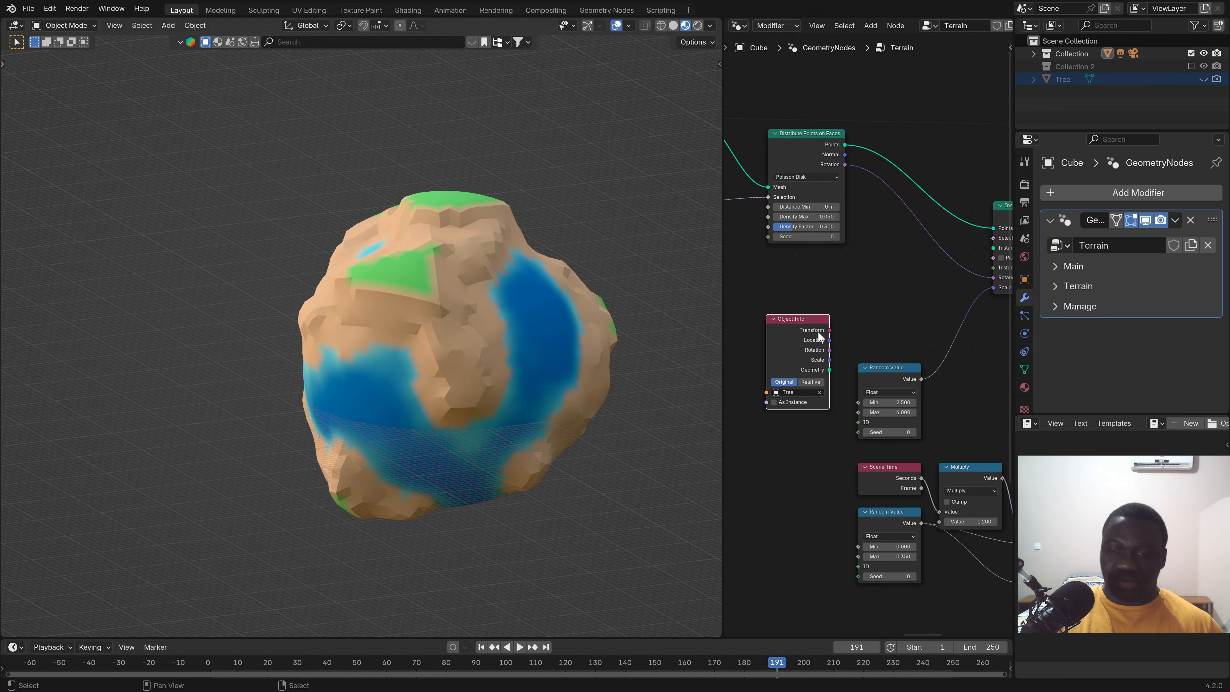
key("shift+a")
left_click(865, 321)
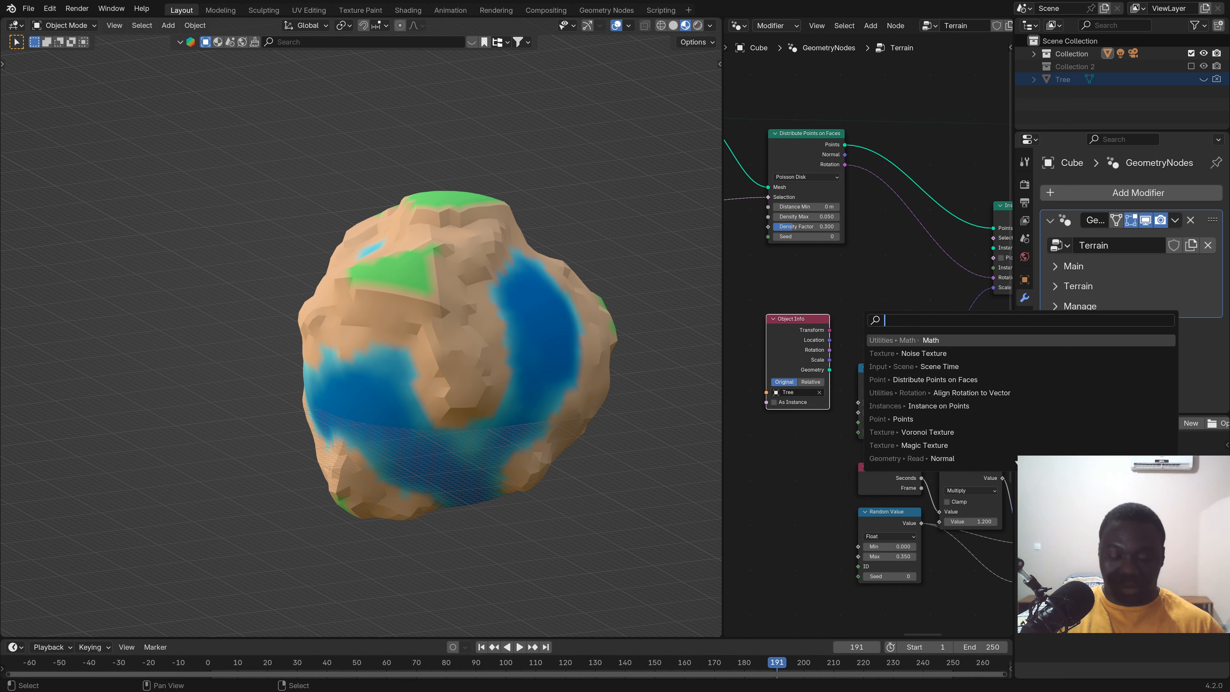
type("ob")
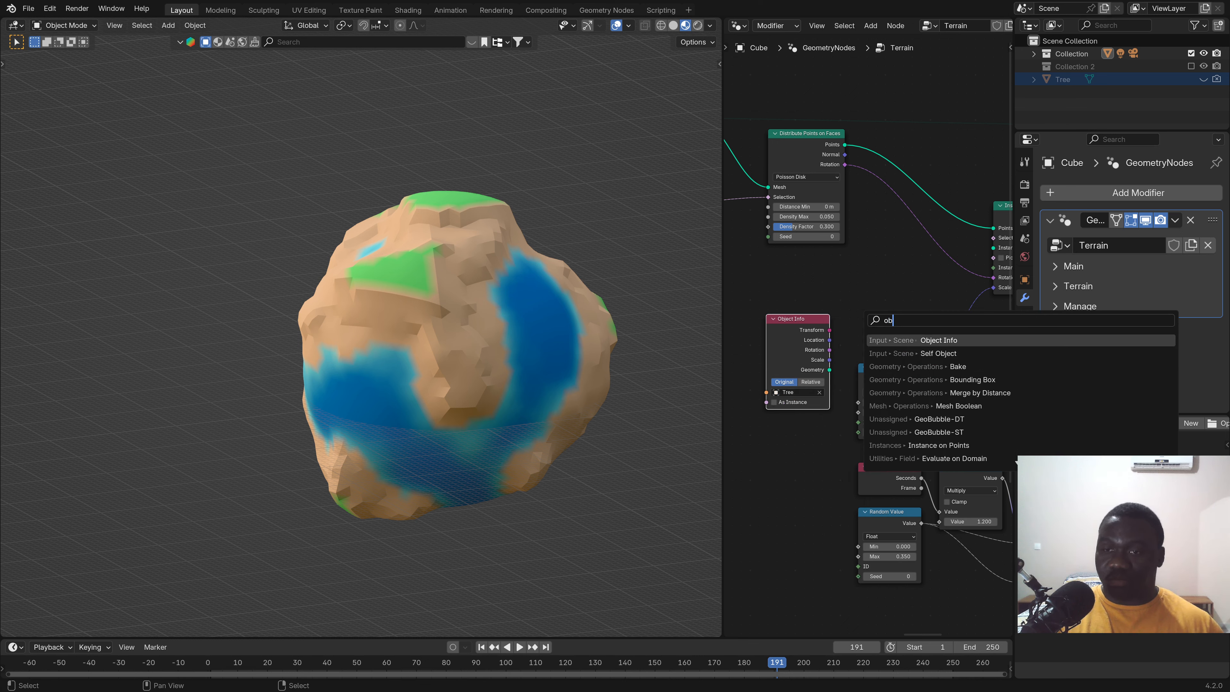
key("Return")
right_click(851, 261)
scroll(787, 403, "up", 2)
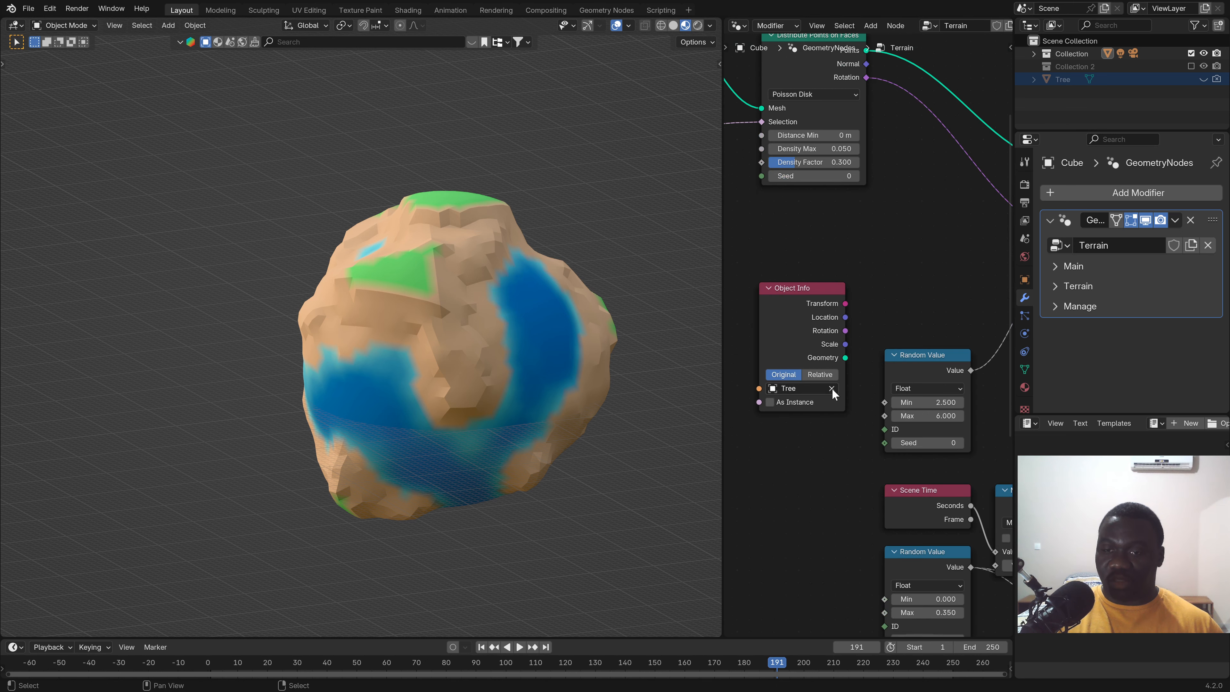
left_click(802, 394)
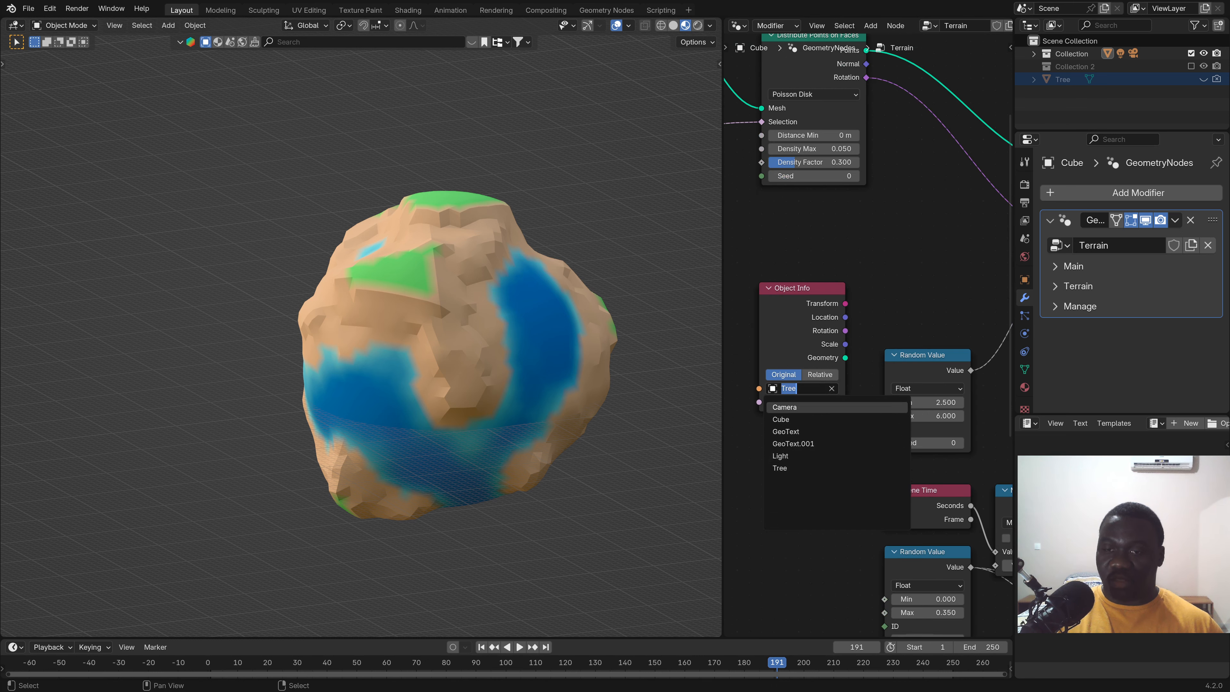
Connect the Tree Object Info node's Geometry output to the Instance input of Instance on Points.
scroll(928, 369, "down", 3)
middle_click_drag(928, 360, 844, 412)
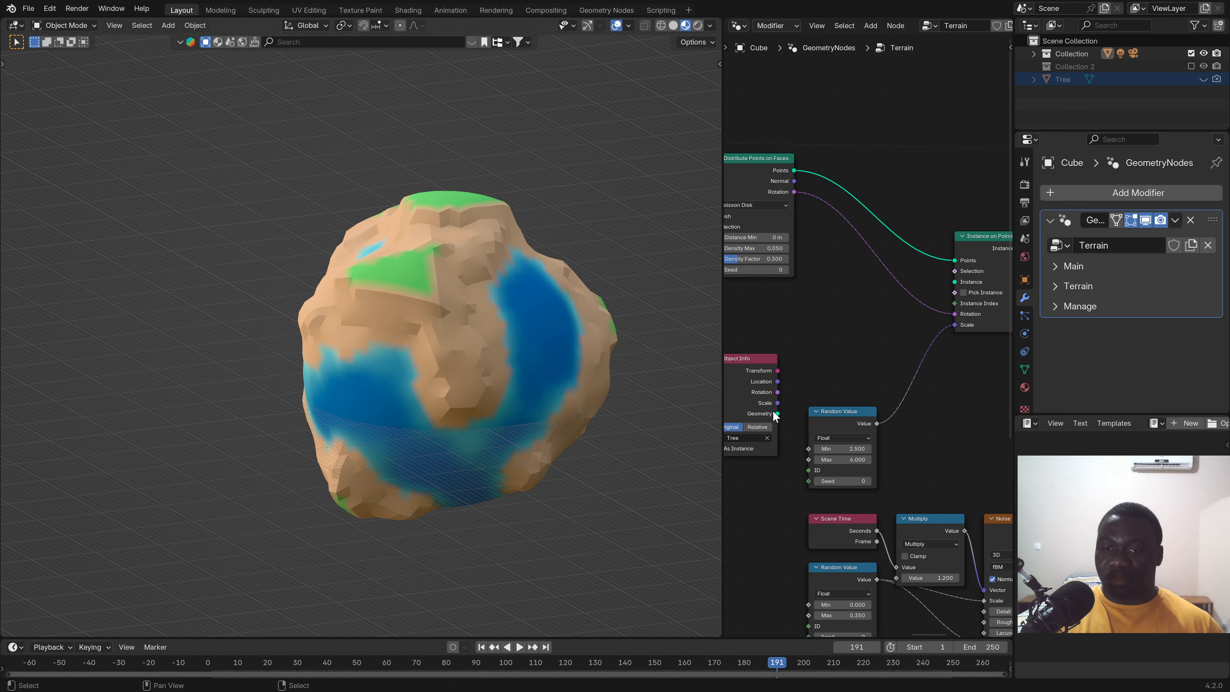
left_click_drag(776, 413, 783, 415)
left_click_drag(901, 334, 956, 286)
Detach Set Material from after Join Geometry and insert it on the terrain link between EdgeSplit and Join Geometry.
scroll(892, 371, "down", 3)
middle_click_drag(919, 360, 894, 464)
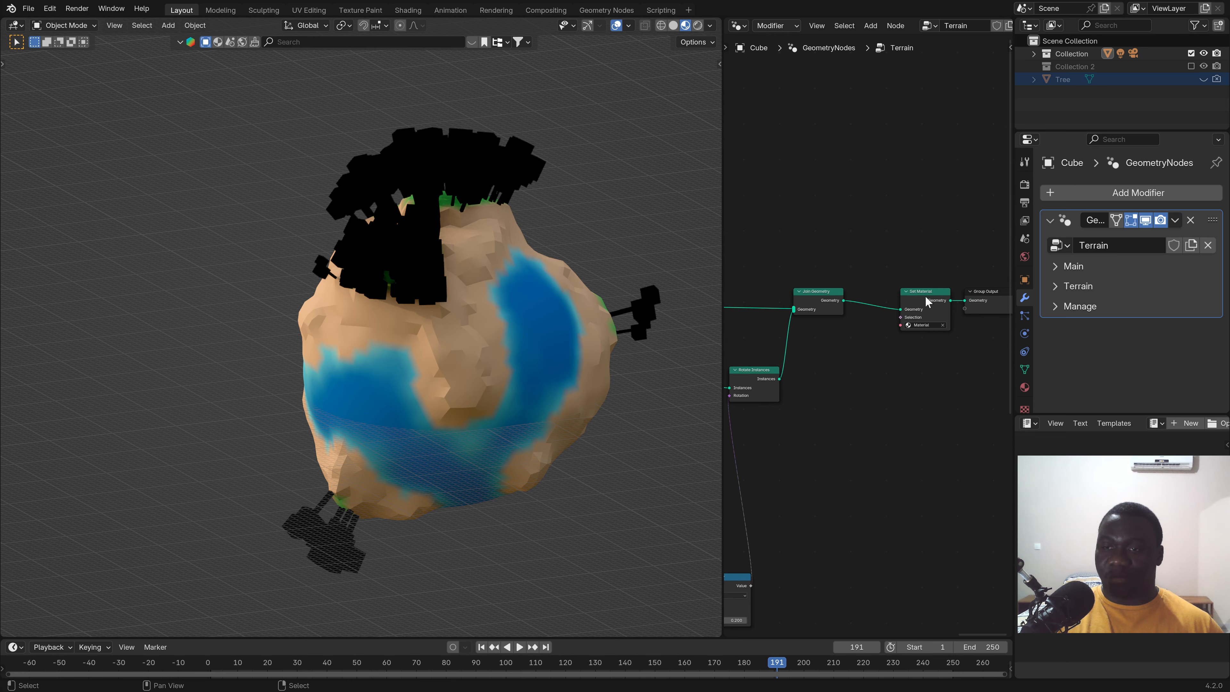
left_click_drag(723, 233, 439, 245)
middle_click_drag(725, 333, 832, 362)
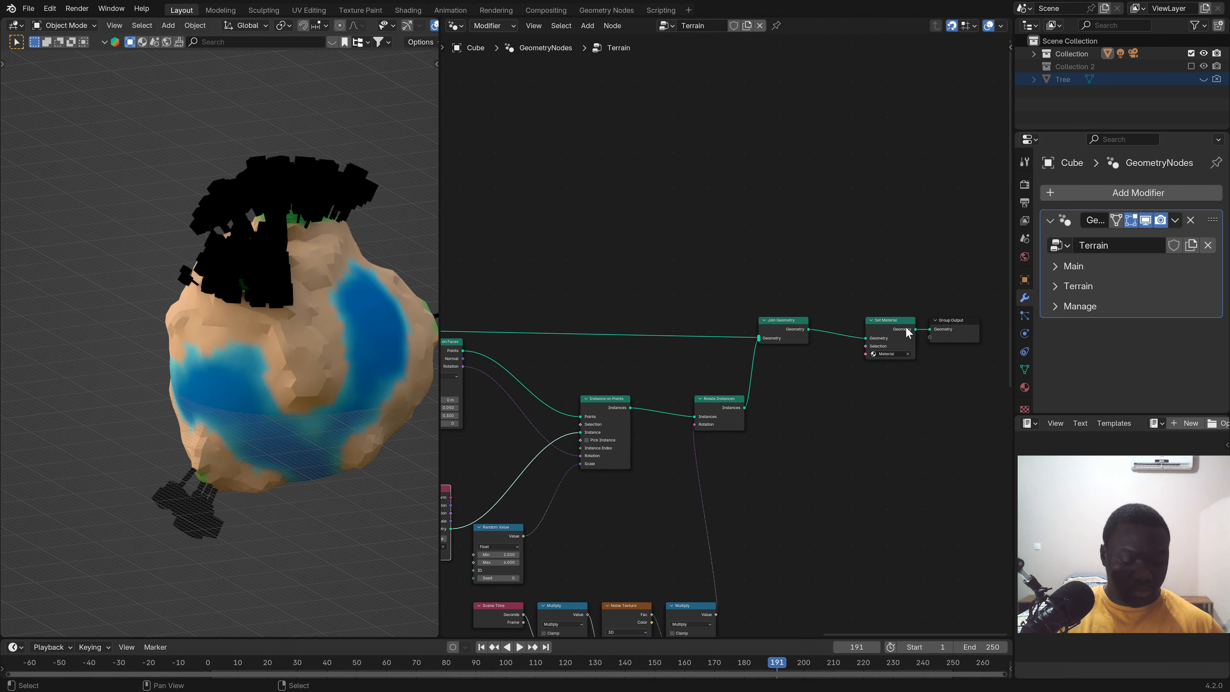
left_click_drag(908, 335, 623, 270, "alt")
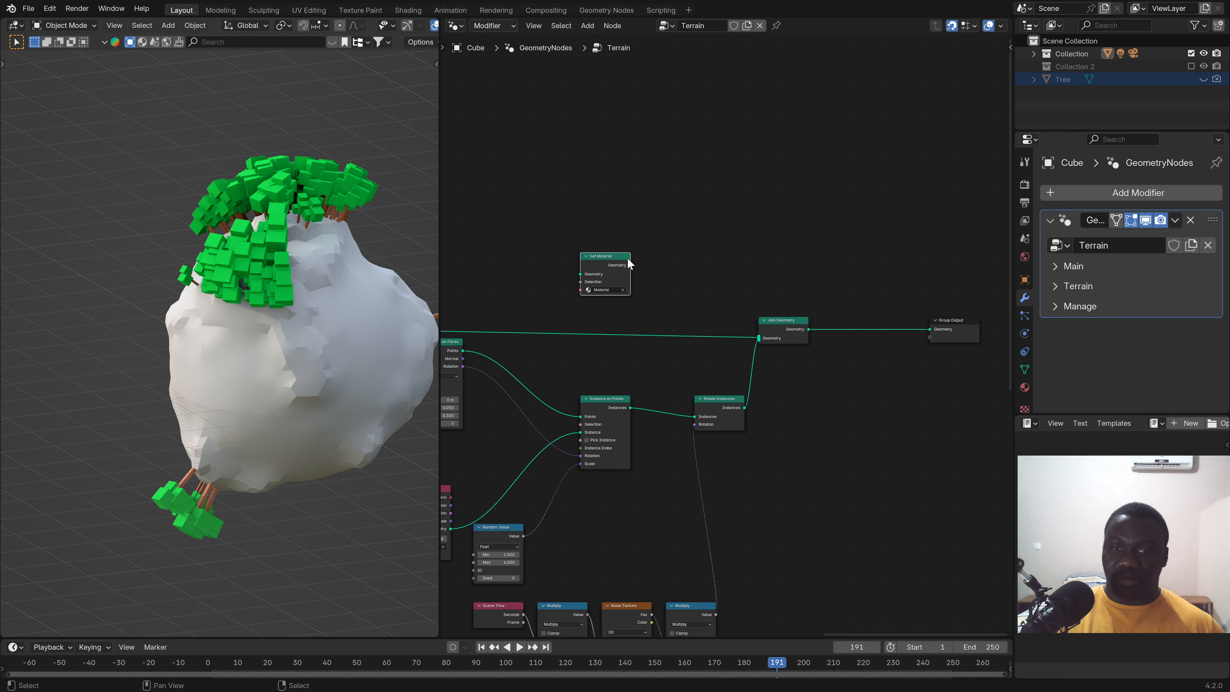
middle_click_drag(652, 275, 840, 236)
left_click_drag(792, 233, 763, 282)
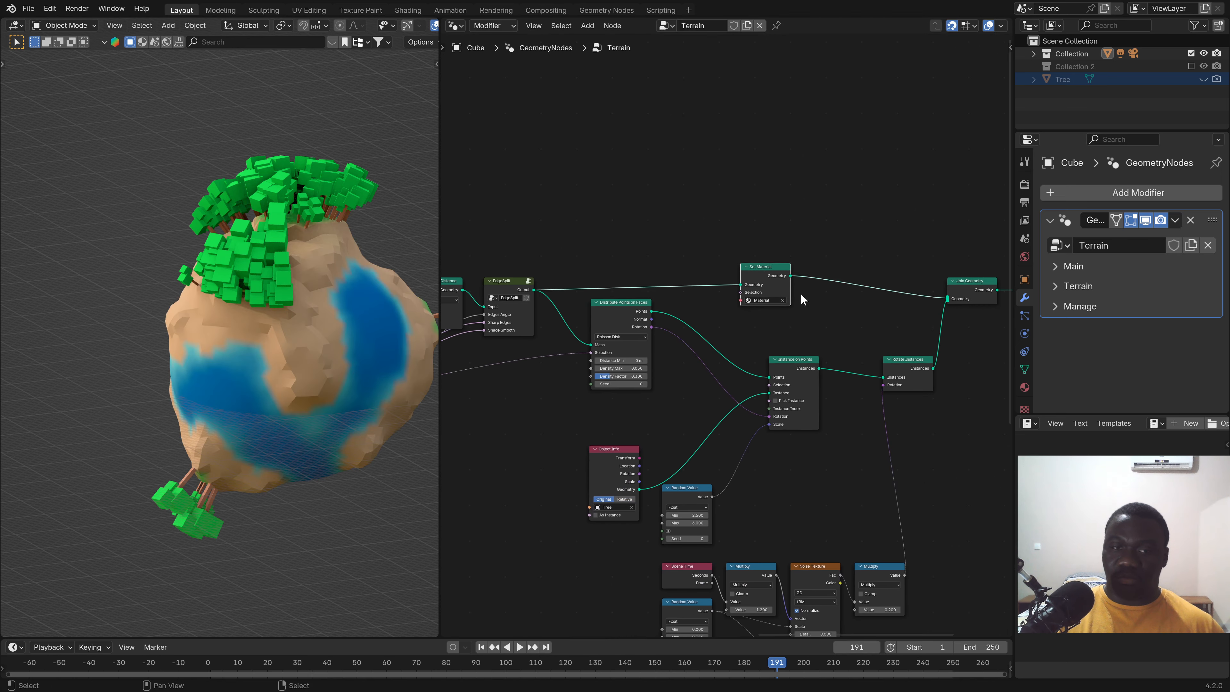
scroll(804, 299, "up", 2)
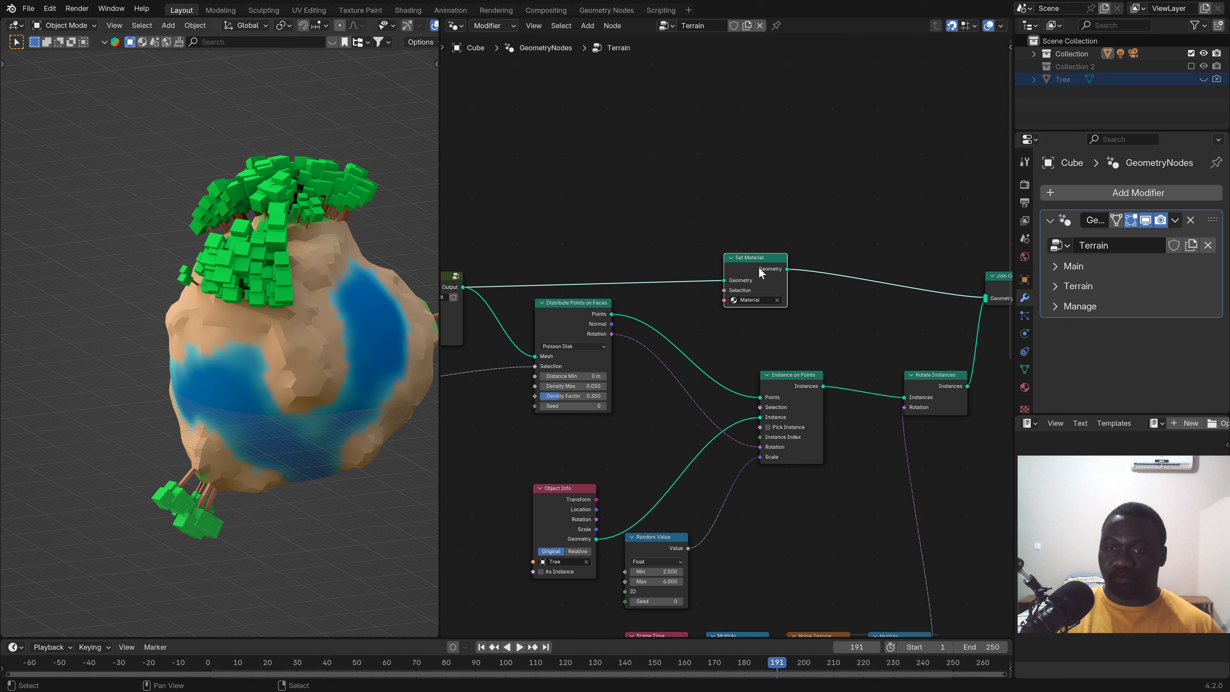
left_click_drag(760, 272, 799, 271)
scroll(670, 397, "down", 3)
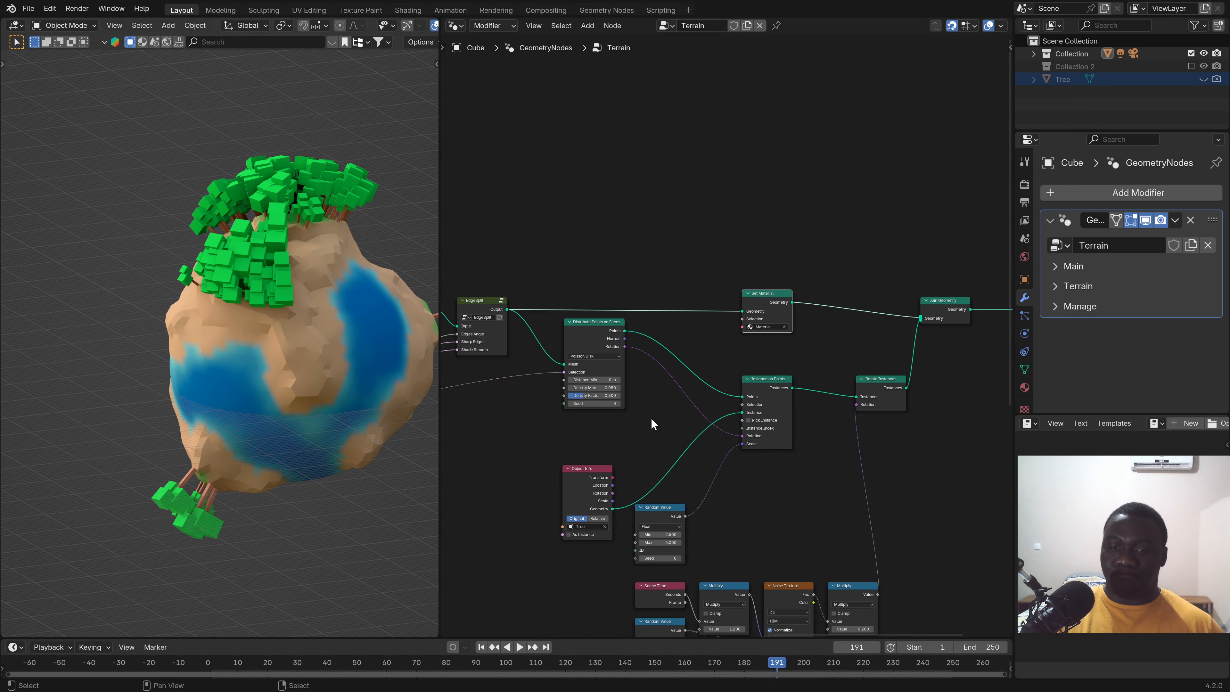
Widen the 3D viewport and set the tree scale Random Value node to Min 0.5 and Max 4.
middle_click_drag(652, 420, 845, 354)
scroll(777, 418, "up", 3)
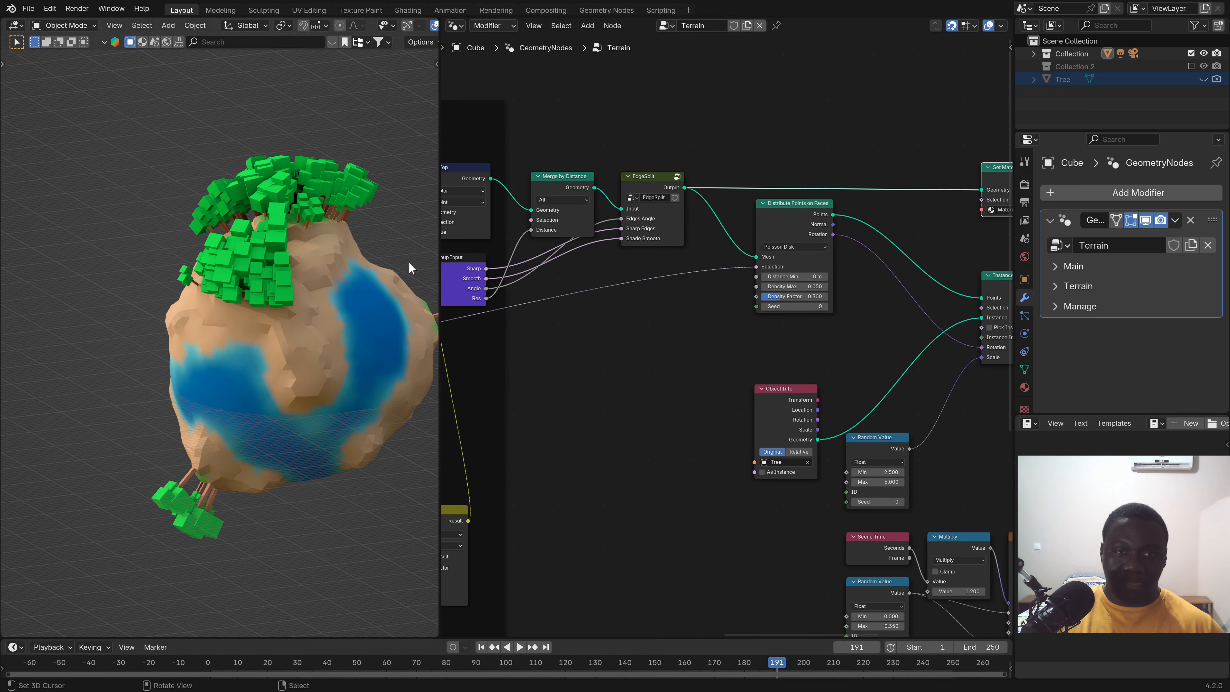
left_click_drag(441, 299, 537, 298)
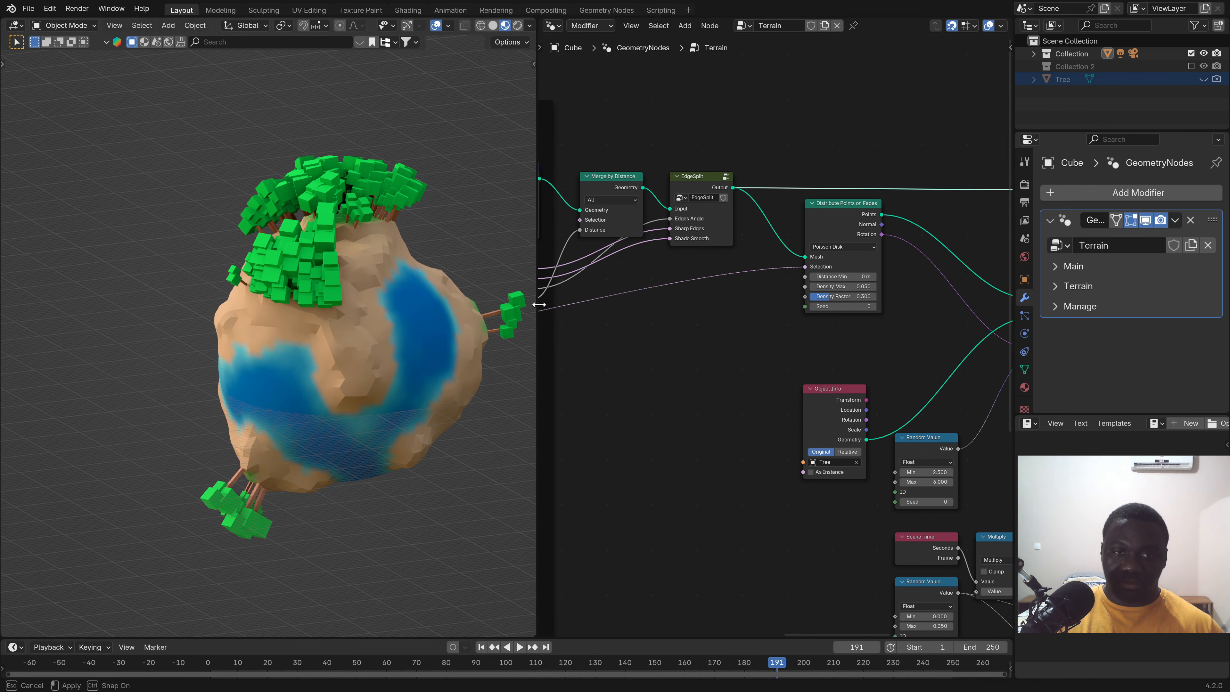
middle_click_drag(273, 367, 370, 355)
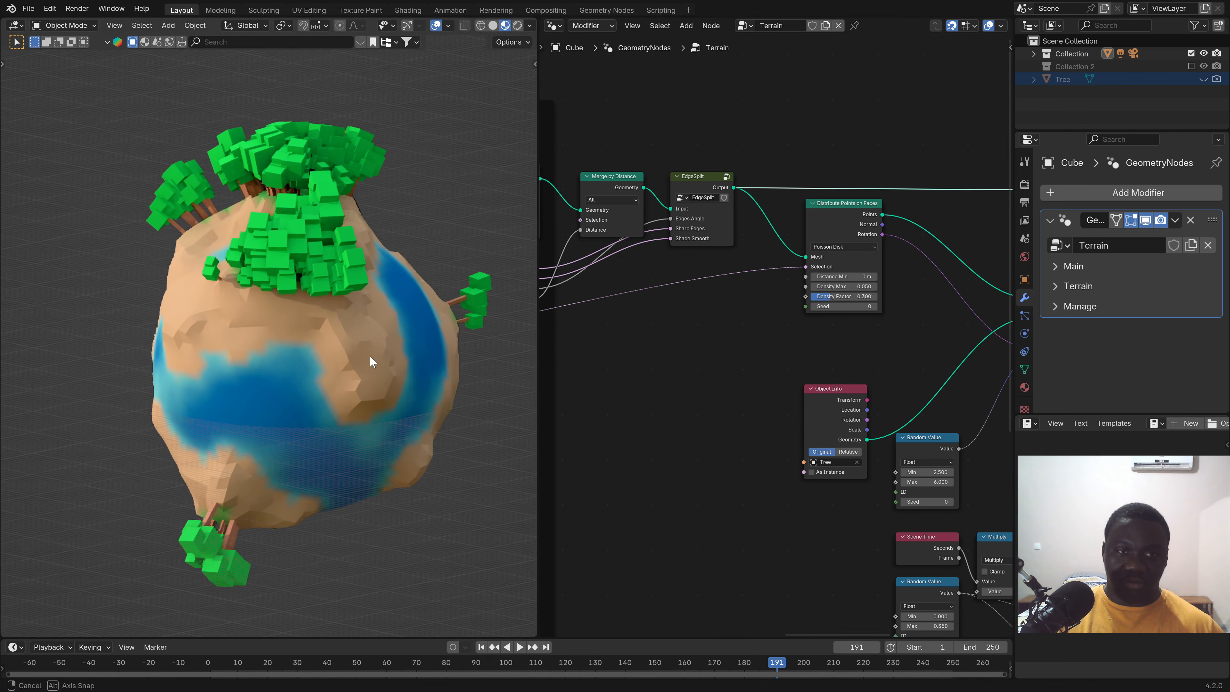
middle_click_drag(927, 416, 742, 427)
scroll(666, 441, "up", 6)
scroll(666, 442, "down", 2)
scroll(769, 465, "up", 1)
left_click_drag(770, 465, 687, 451)
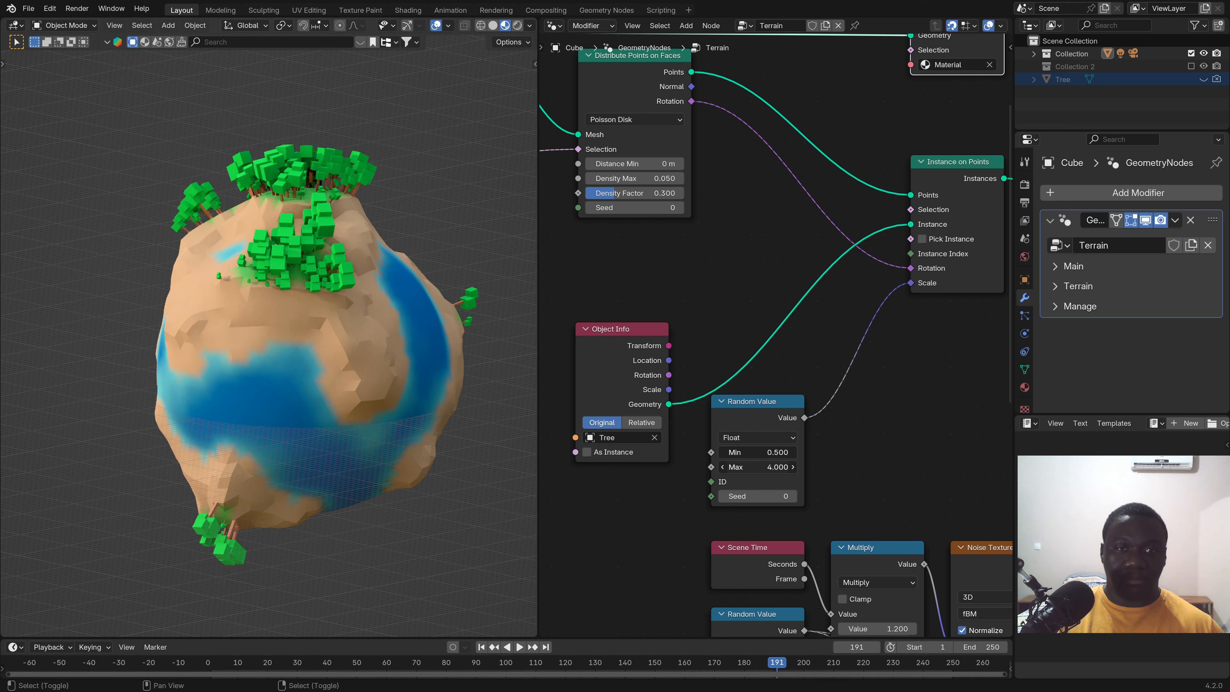
View the planet through the camera in an enlarged 3D viewport and briefly play the animation.
middle_click_drag(449, 315, 383, 319)
key("KP_0")
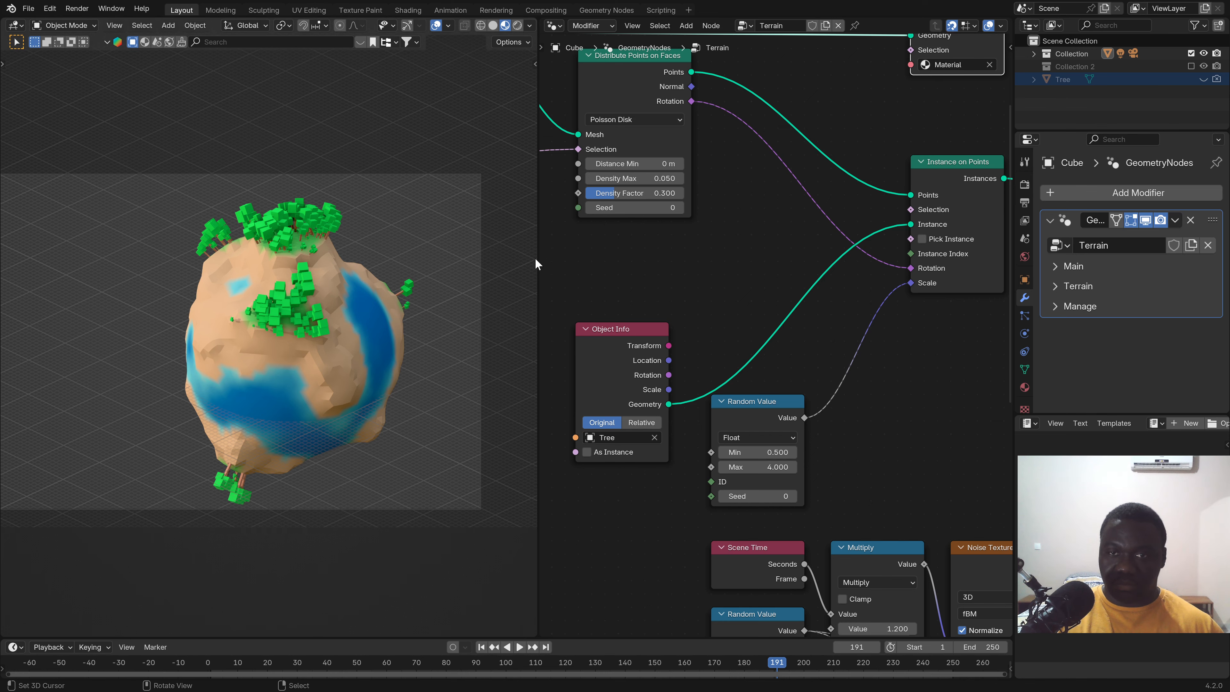
left_click_drag(537, 264, 749, 275)
scroll(388, 298, "up", 2)
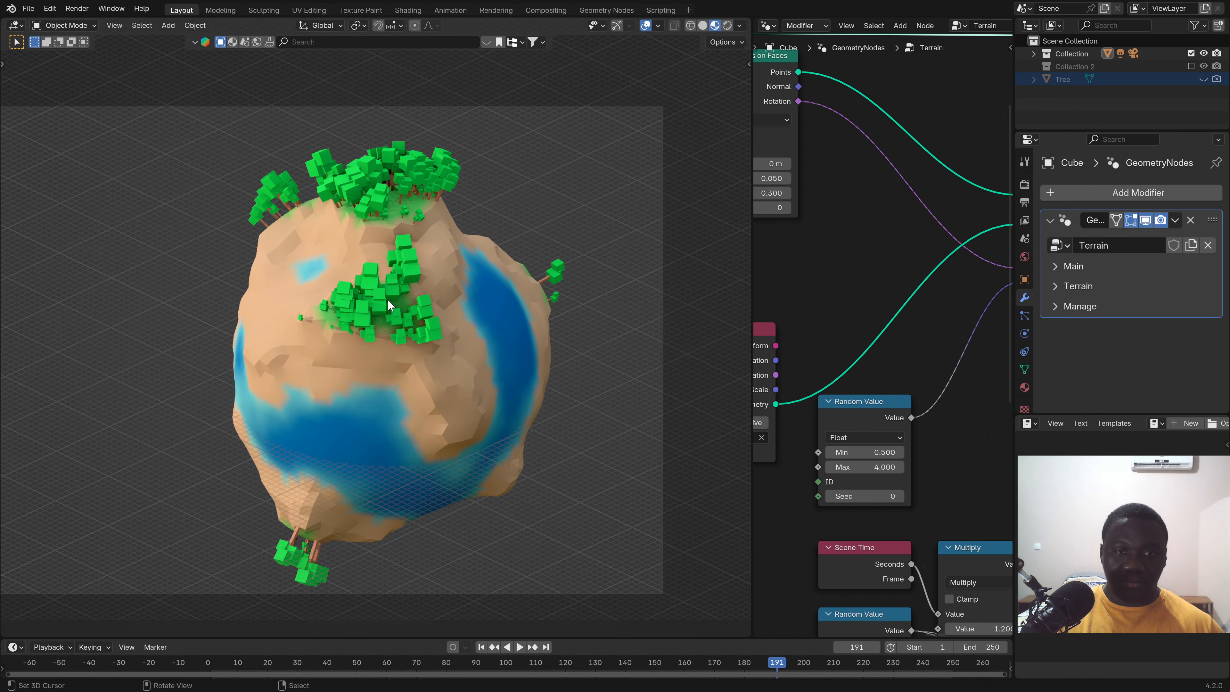
scroll(387, 299, "up", 1)
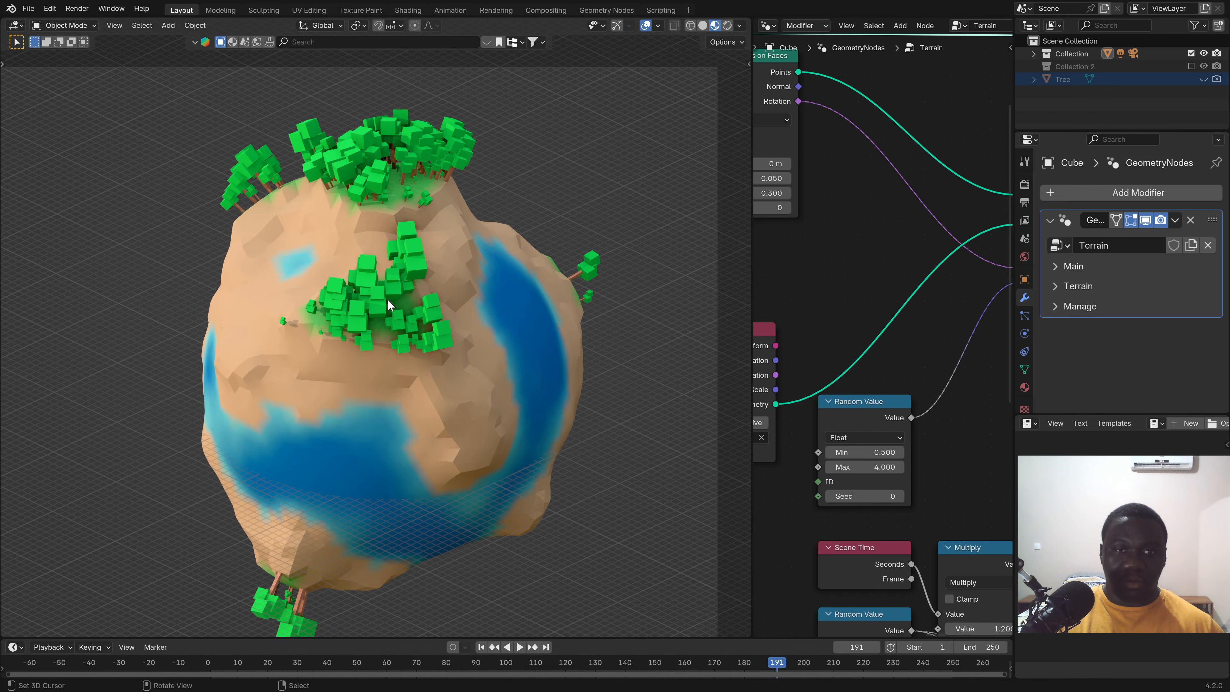
middle_click_drag(387, 298, 441, 293)
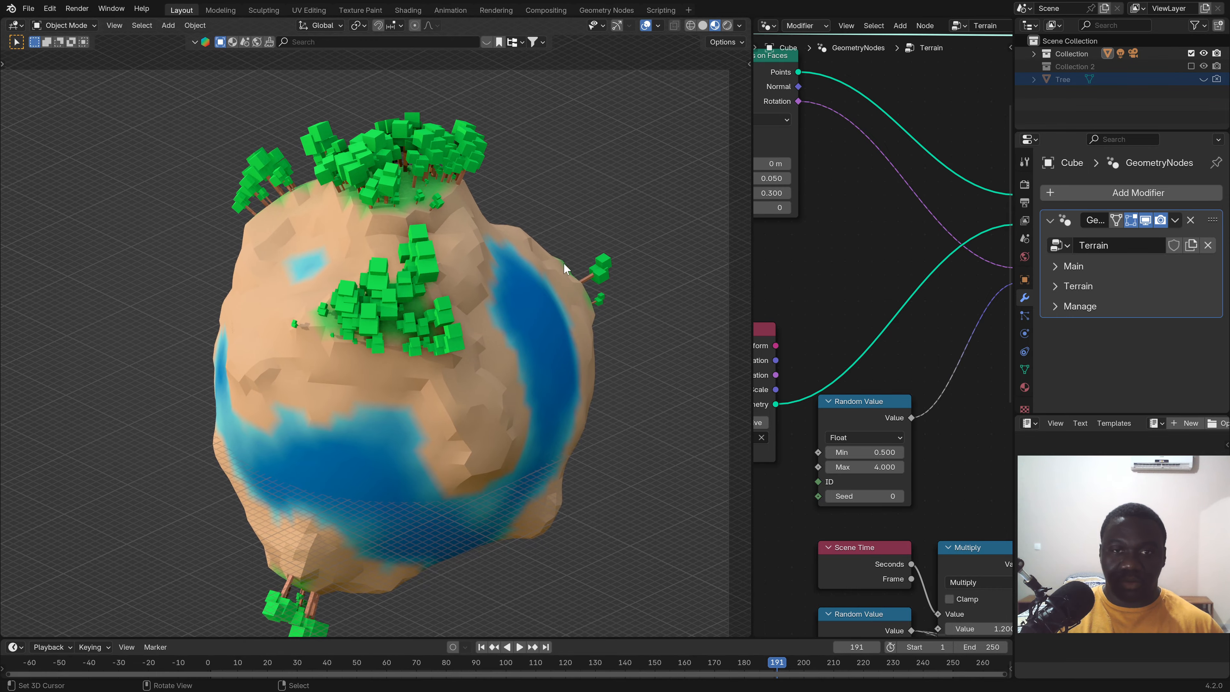
key("space")
key("space")
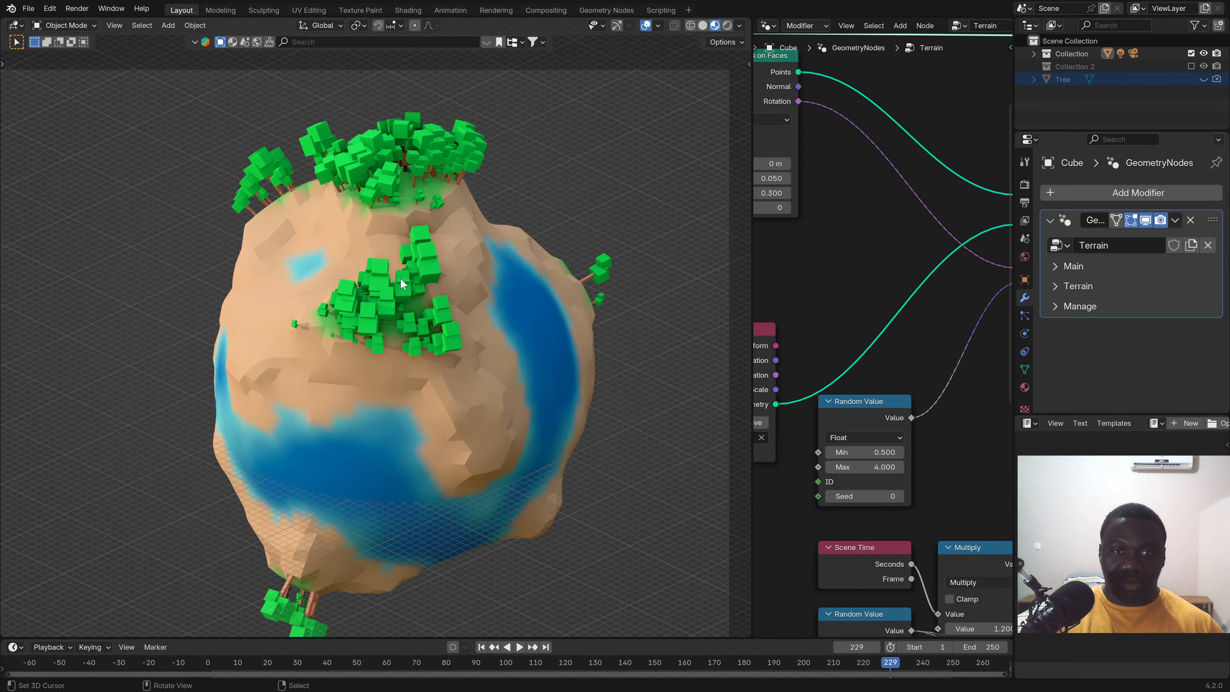
Play the animation again and examine the trees on the planet close up and from several sides.
scroll(394, 278, "up", 3)
scroll(392, 279, "down", 3)
middle_click_drag(391, 278, 469, 411, "shift")
scroll(470, 411, "up", 1)
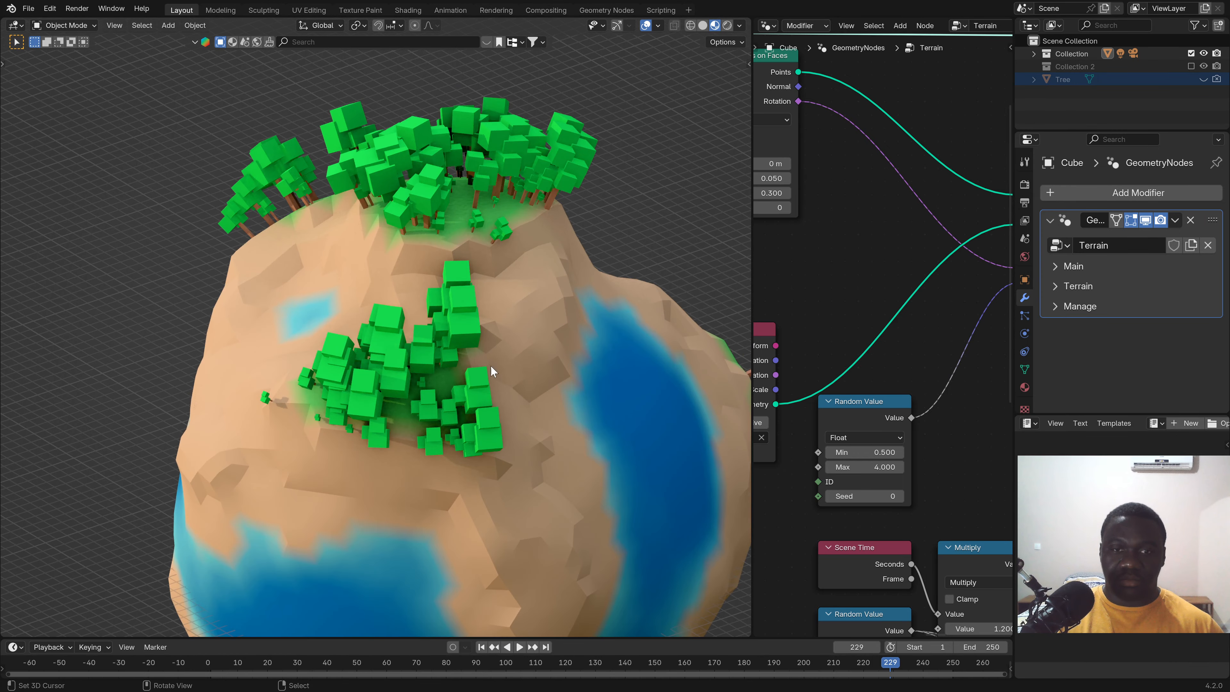
middle_click_drag(490, 366, 470, 347)
key("space")
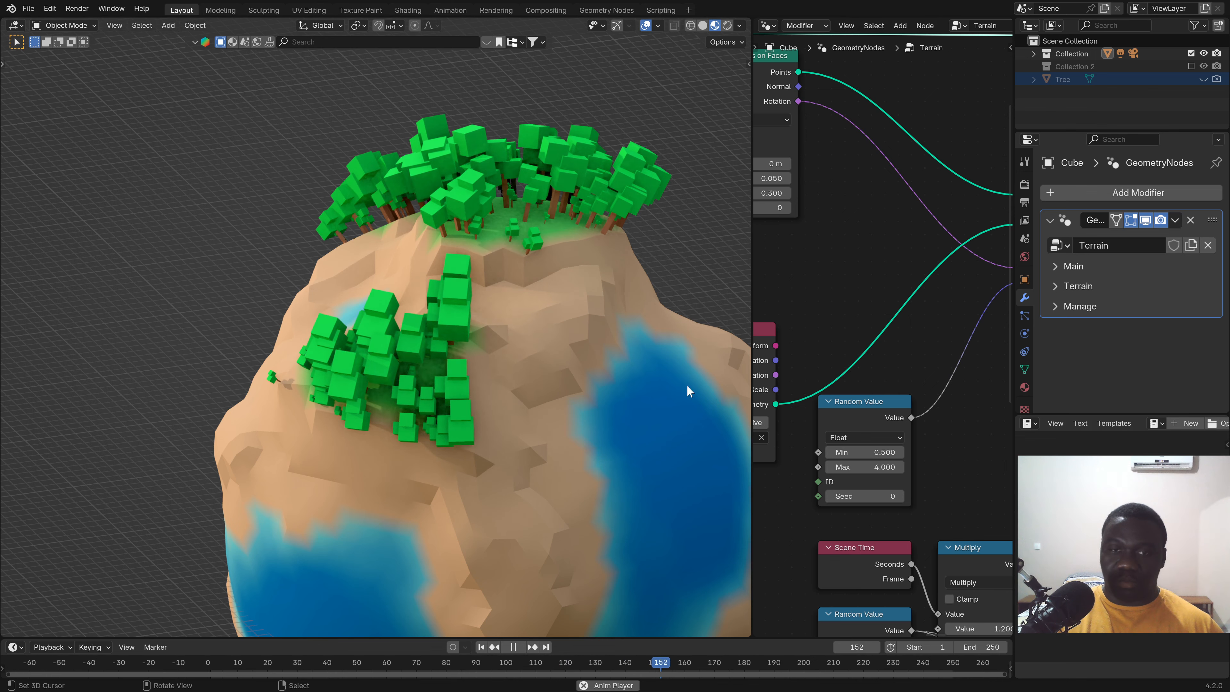
middle_click_drag(523, 315, 537, 180, "shift")
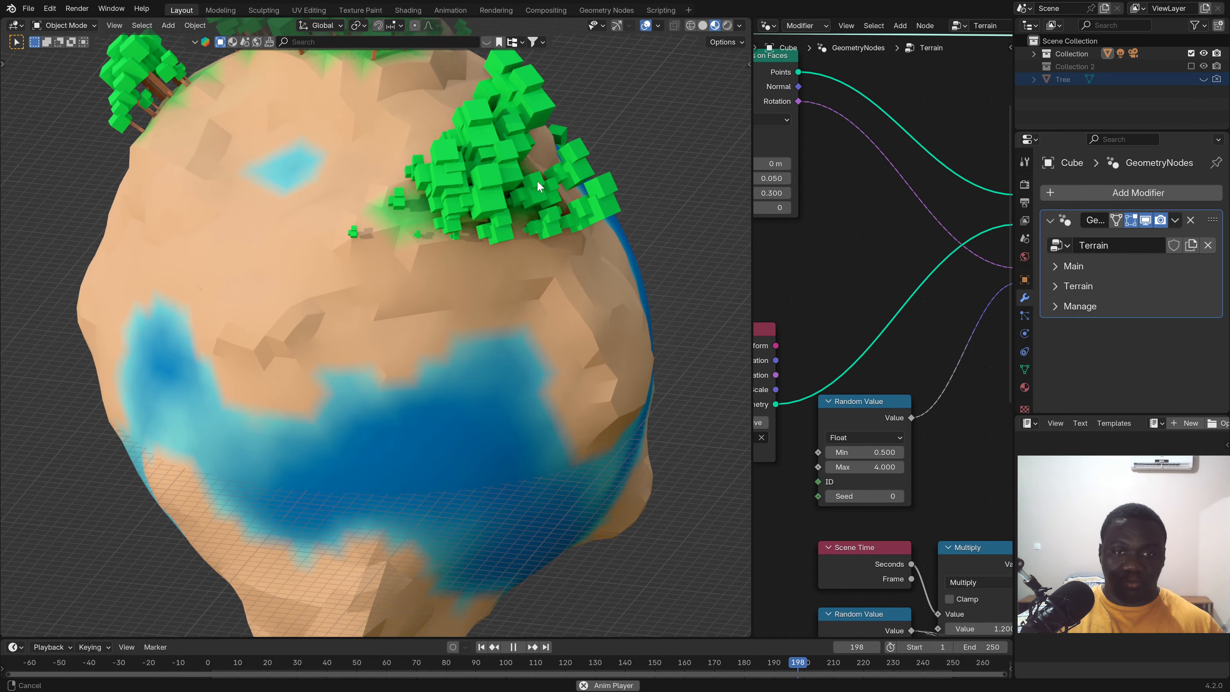
scroll(533, 308, "down", 2)
middle_click_drag(531, 306, 467, 240)
scroll(480, 460, "up", 2)
scroll(489, 475, "down", 3)
scroll(544, 306, "up", 2)
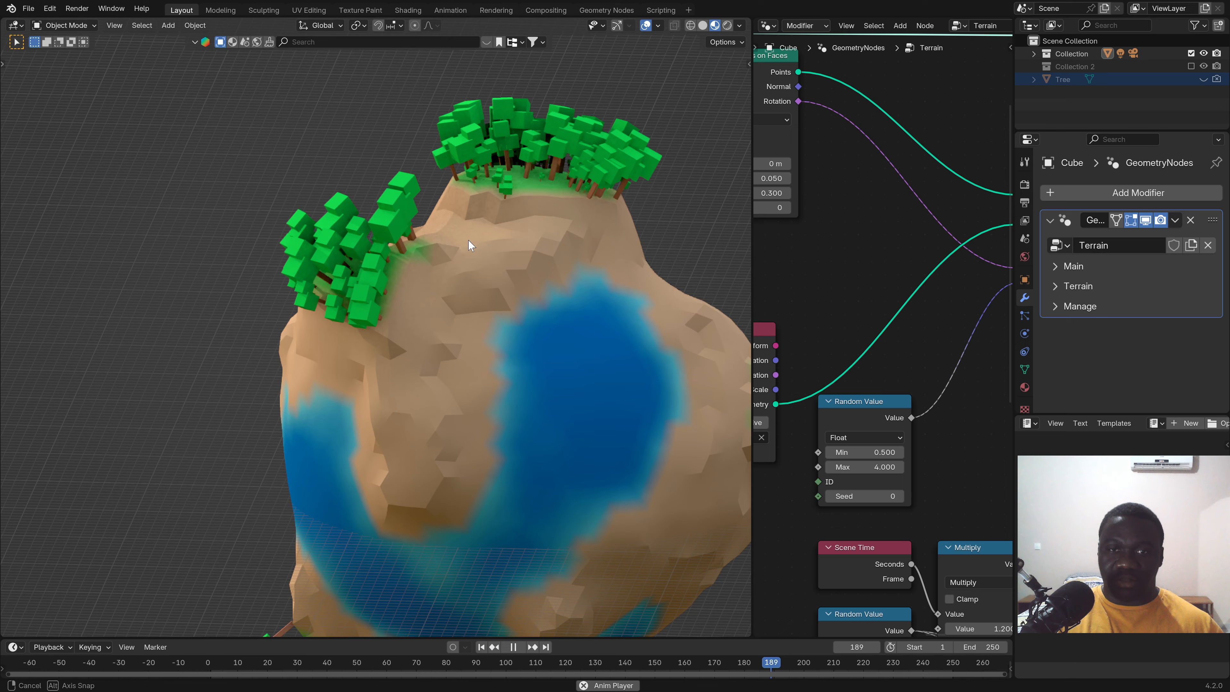
scroll(584, 286, "down", 1)
middle_click_drag(583, 290, 510, 292, "shift")
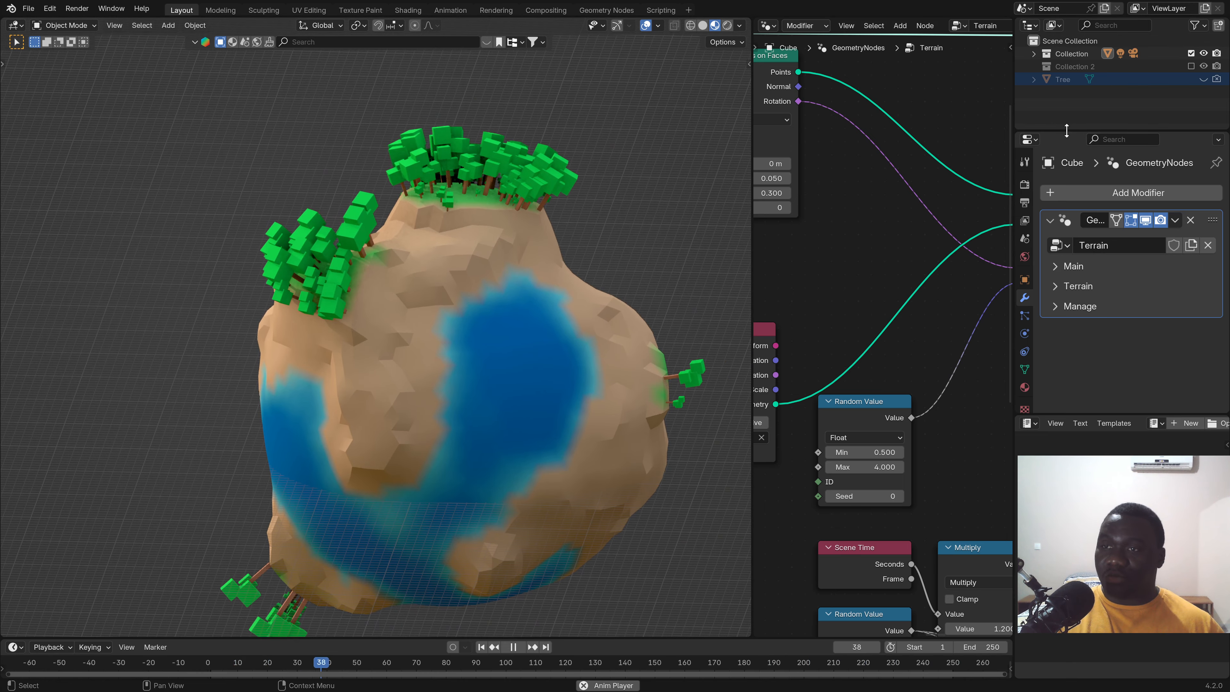
Enlarge the Properties editor and expand the 3D viewport over the node editor, framing the planet from a new angle.
left_click_drag(1066, 129, 1066, 34)
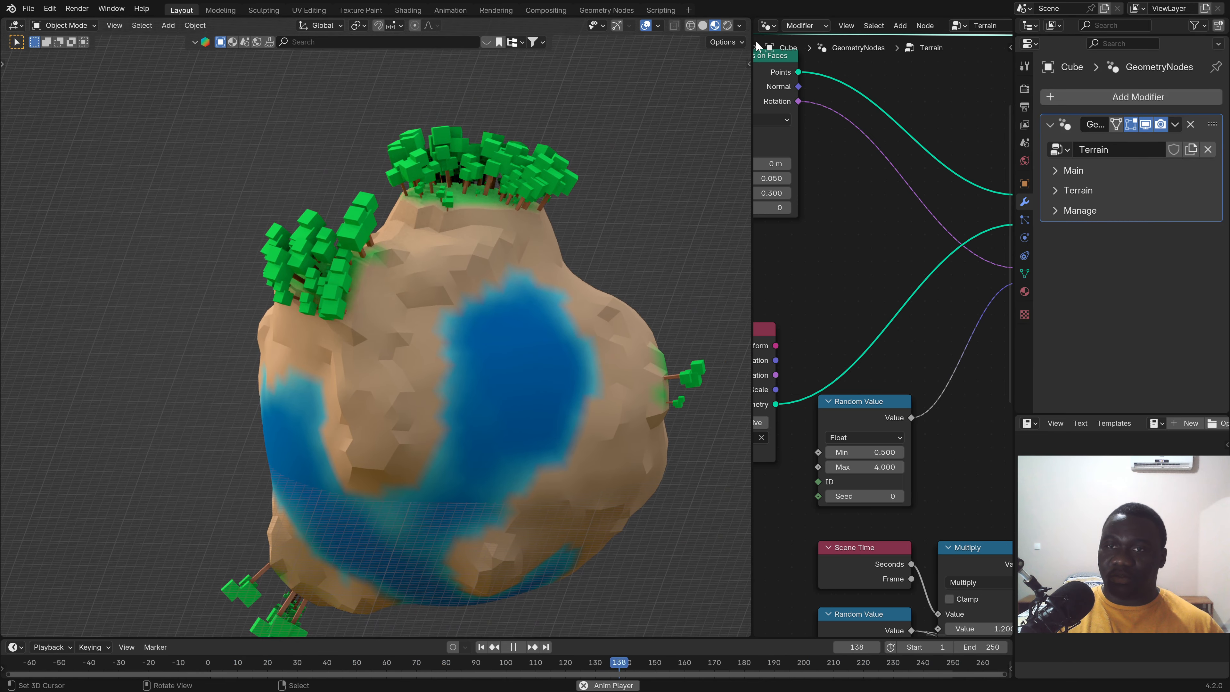
left_click(739, 25)
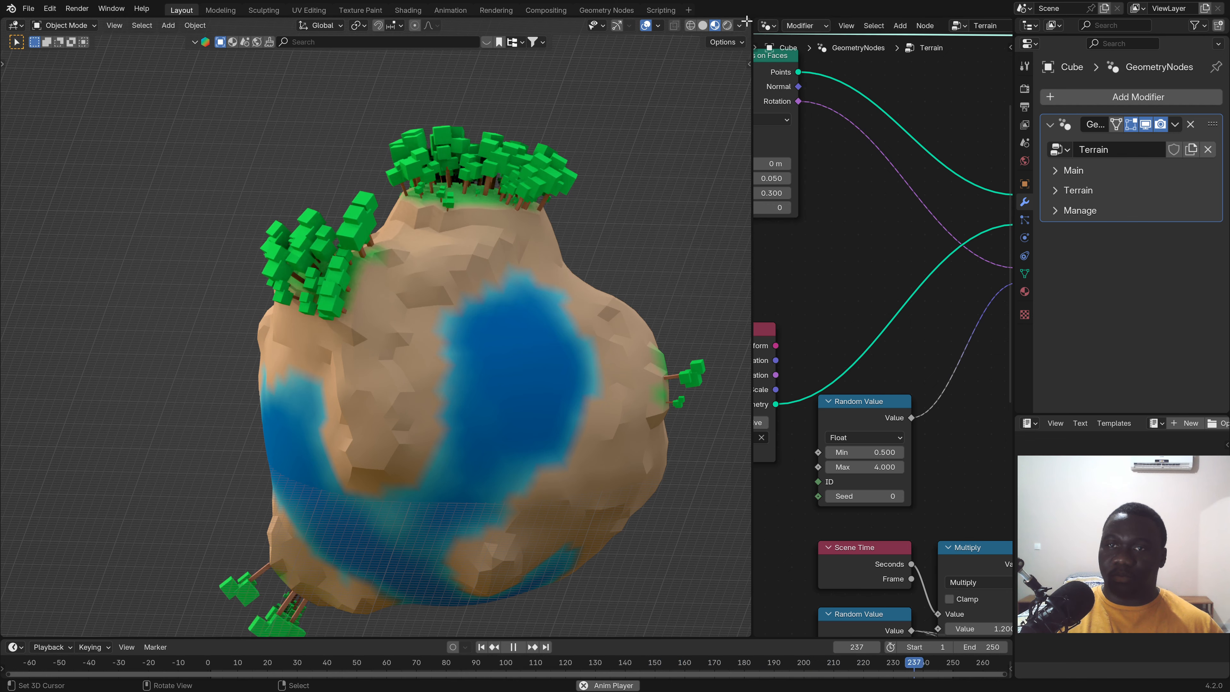
left_click_drag(749, 24, 771, 392)
scroll(649, 407, "down", 2)
middle_click_drag(647, 407, 591, 320, "shift")
scroll(578, 323, "up", 2)
scroll(590, 319, "down", 2)
scroll(590, 319, "up", 2)
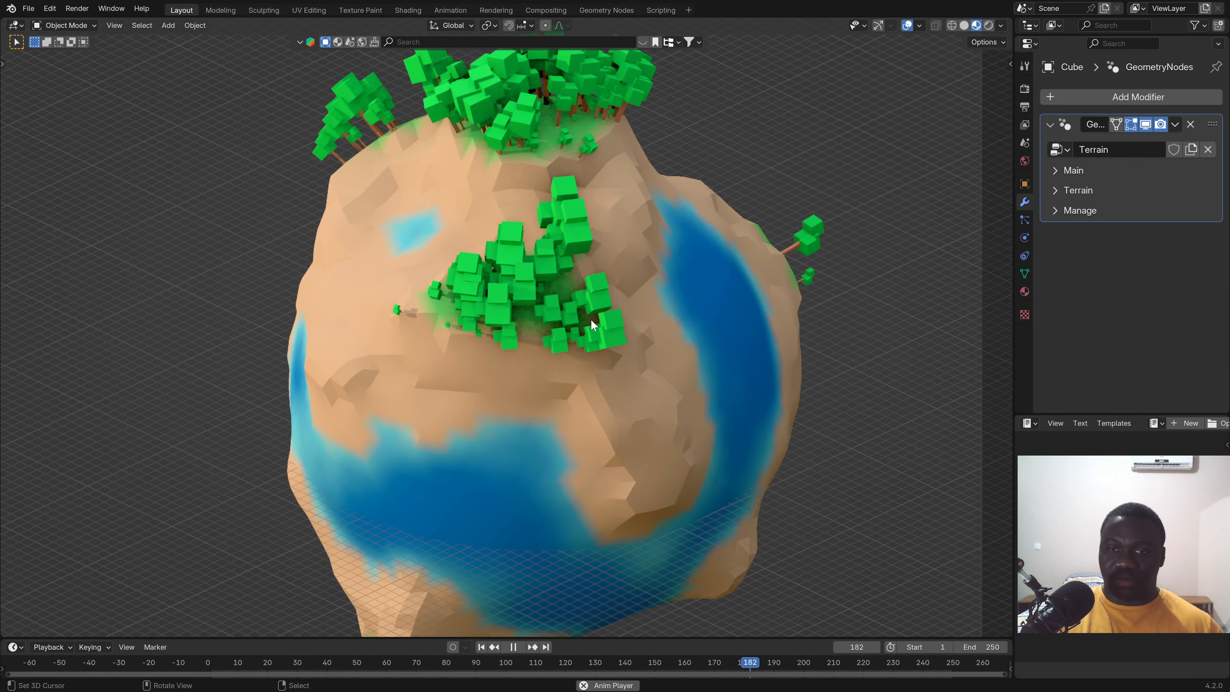
scroll(590, 319, "down", 1)
Stop the animation and set Subdivision in the Terrain modifier's Main group to 7.
left_click(1056, 170)
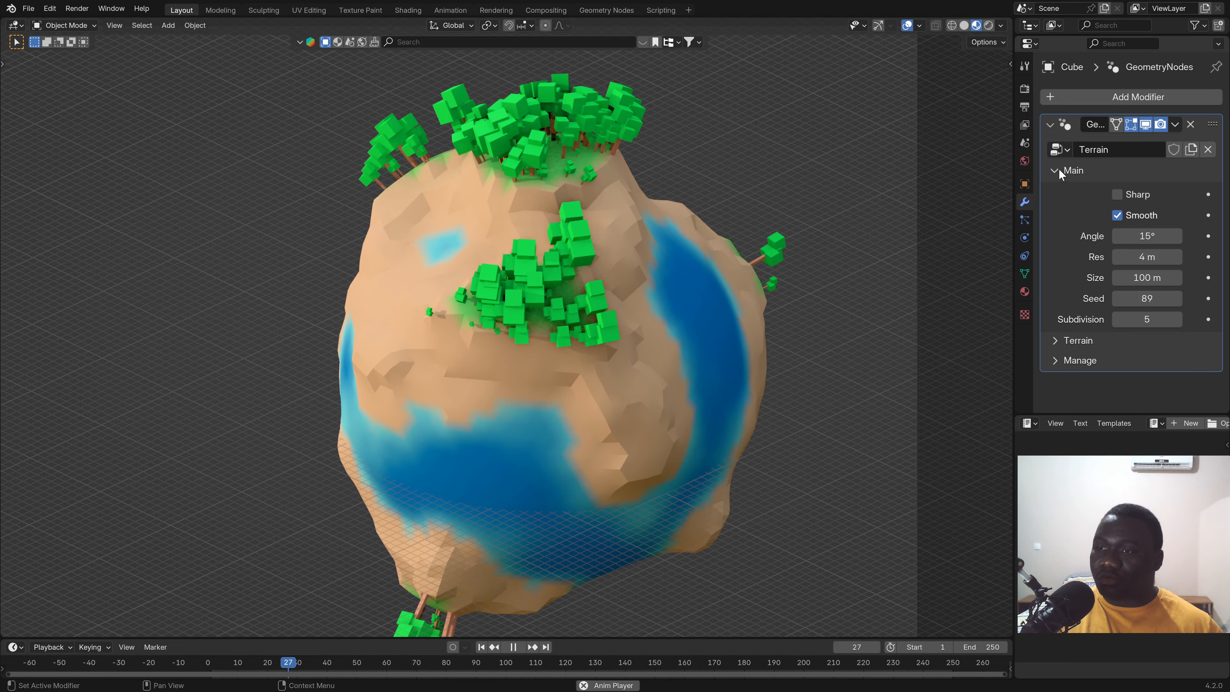
left_click_drag(1139, 298, 1147, 298)
right_click(1147, 298)
key("space")
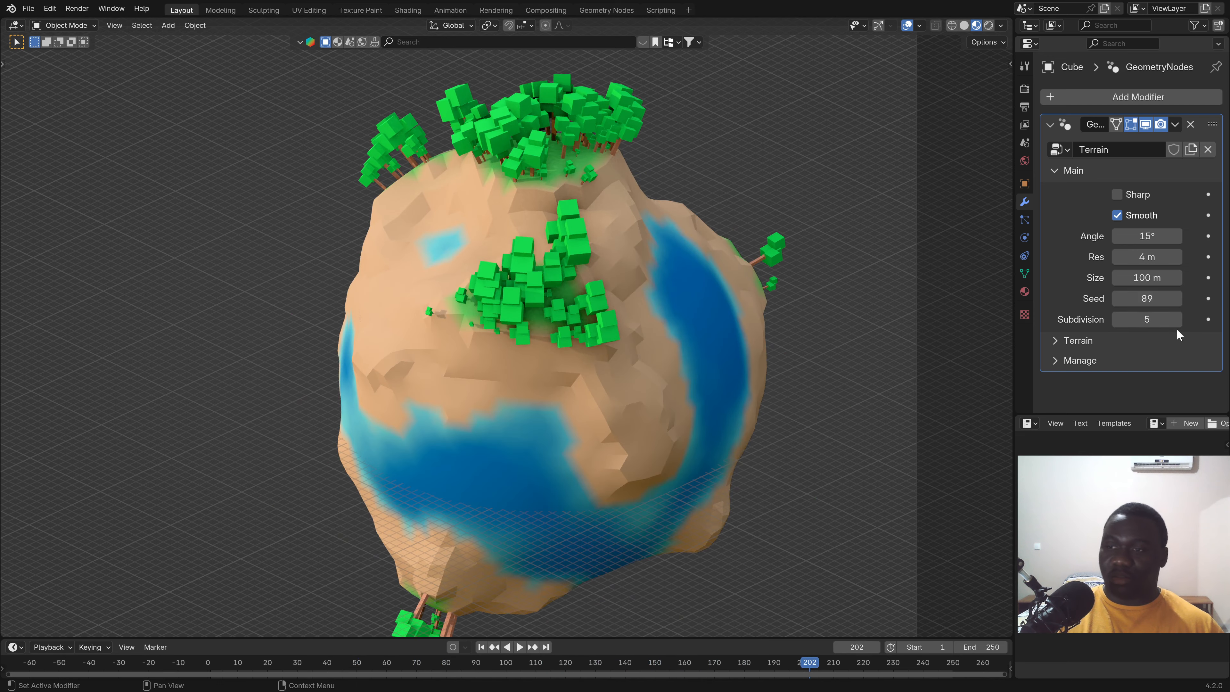
left_click(1177, 319)
left_click(1177, 319)
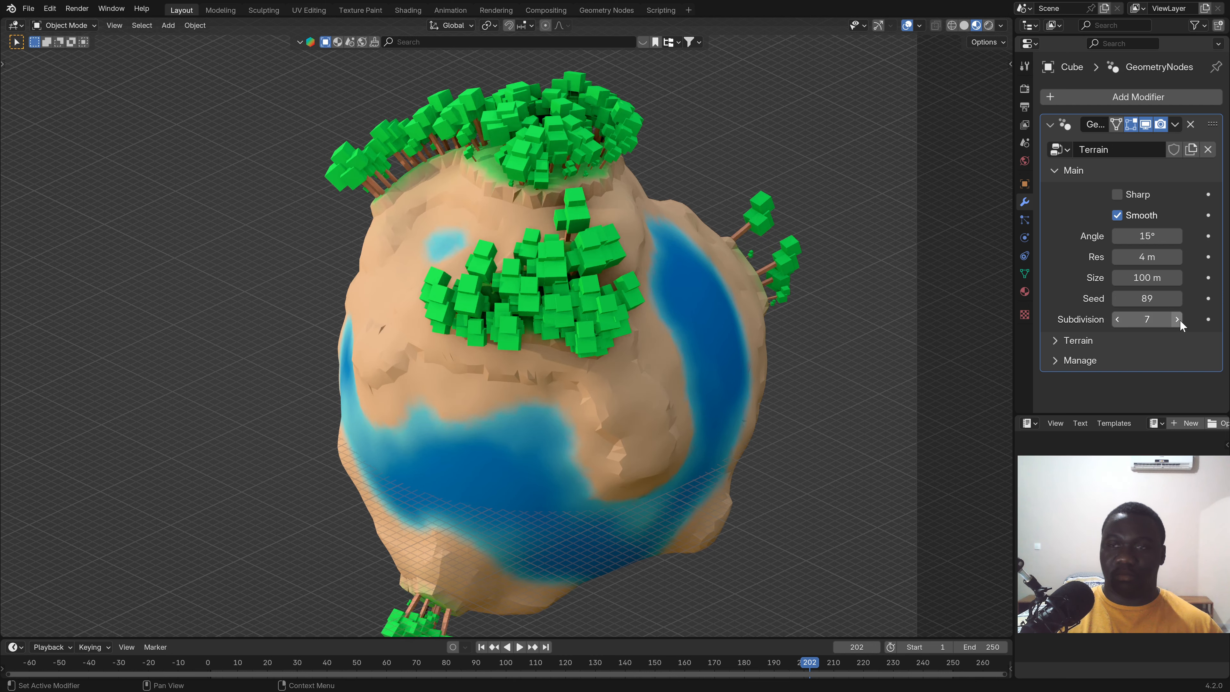
left_click(1116, 195)
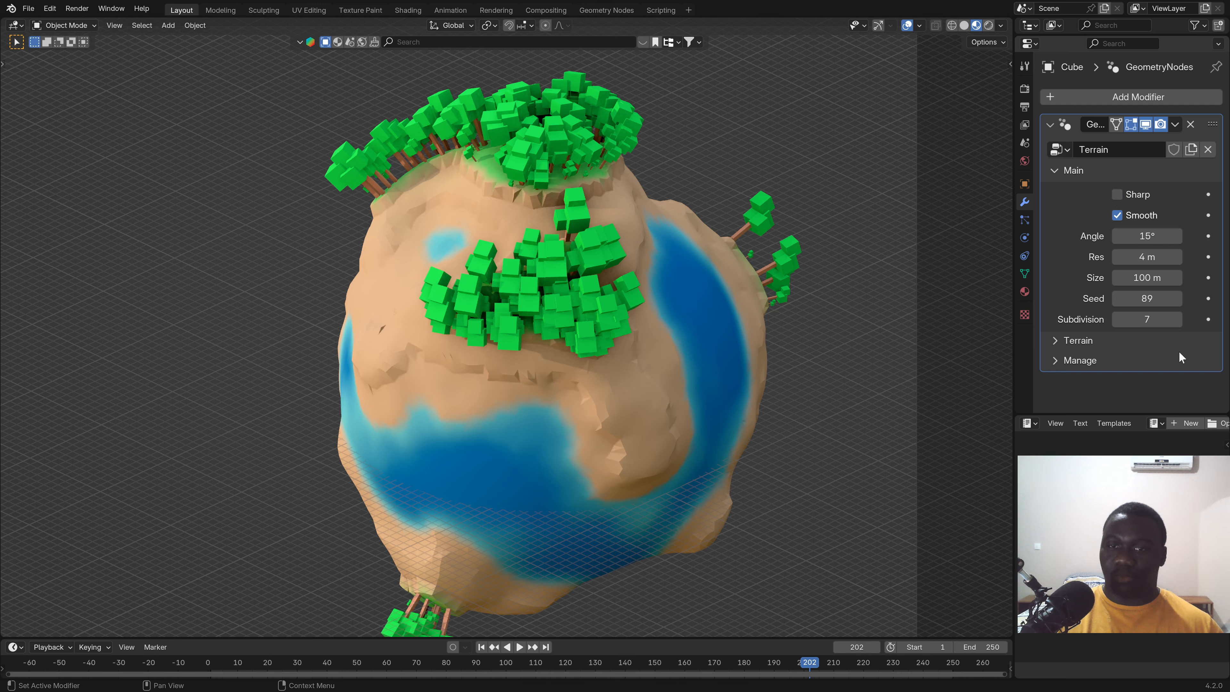
Review the modifier's Terrain group settings, from the Summit colour through Floor, Erosion and Roughness to the Transform values.
left_click(1052, 170)
left_click(1059, 189)
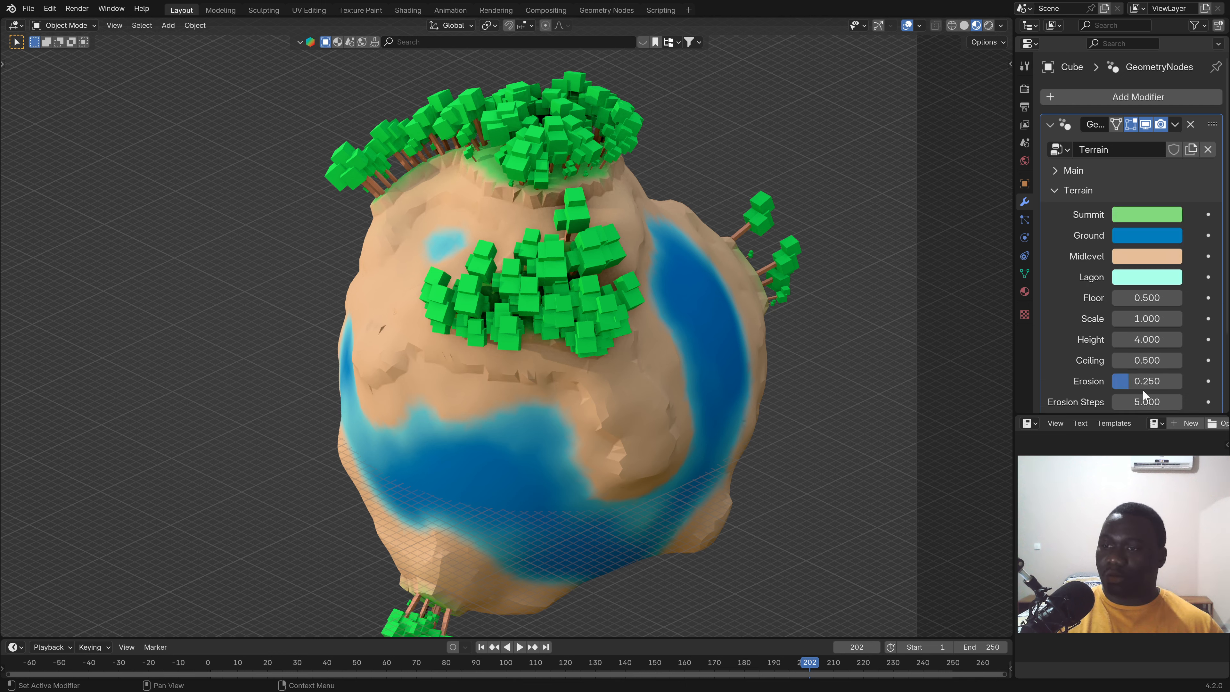
scroll(1136, 352, "down", 3)
scroll(1136, 352, "down", 2)
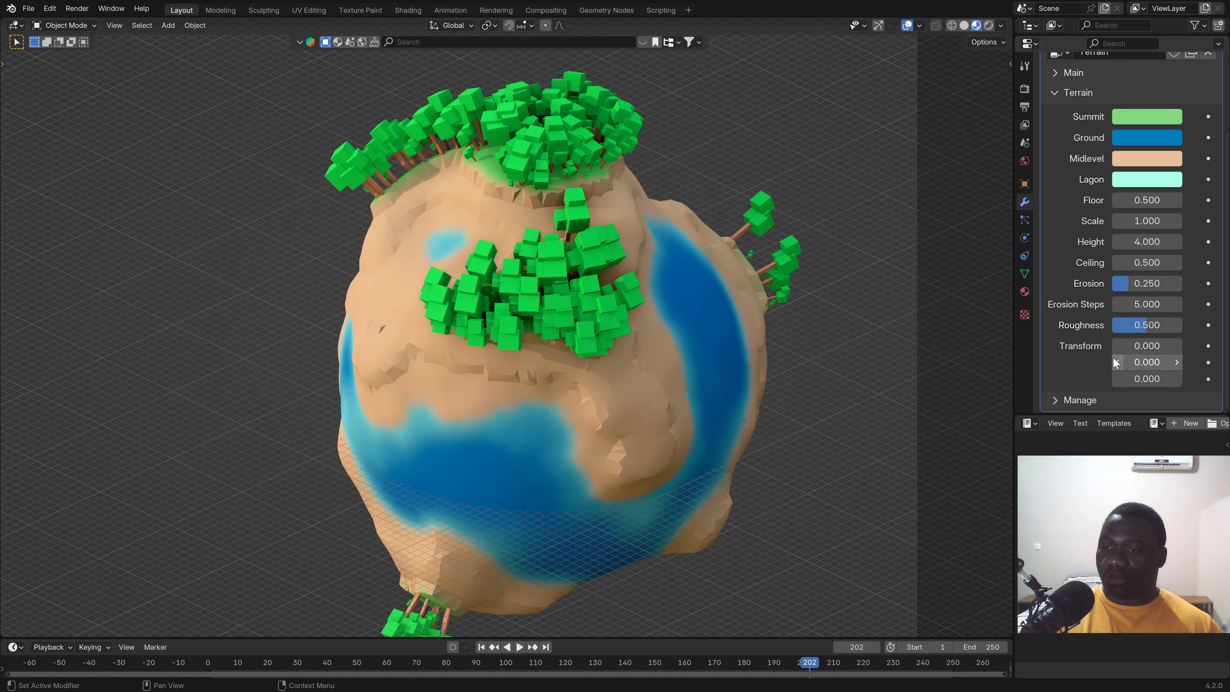
mouse_move(1146, 378)
left_mouse_down()
mouse_move(1181, 378)
mouse_move(1138, 378)
left_mouse_up()
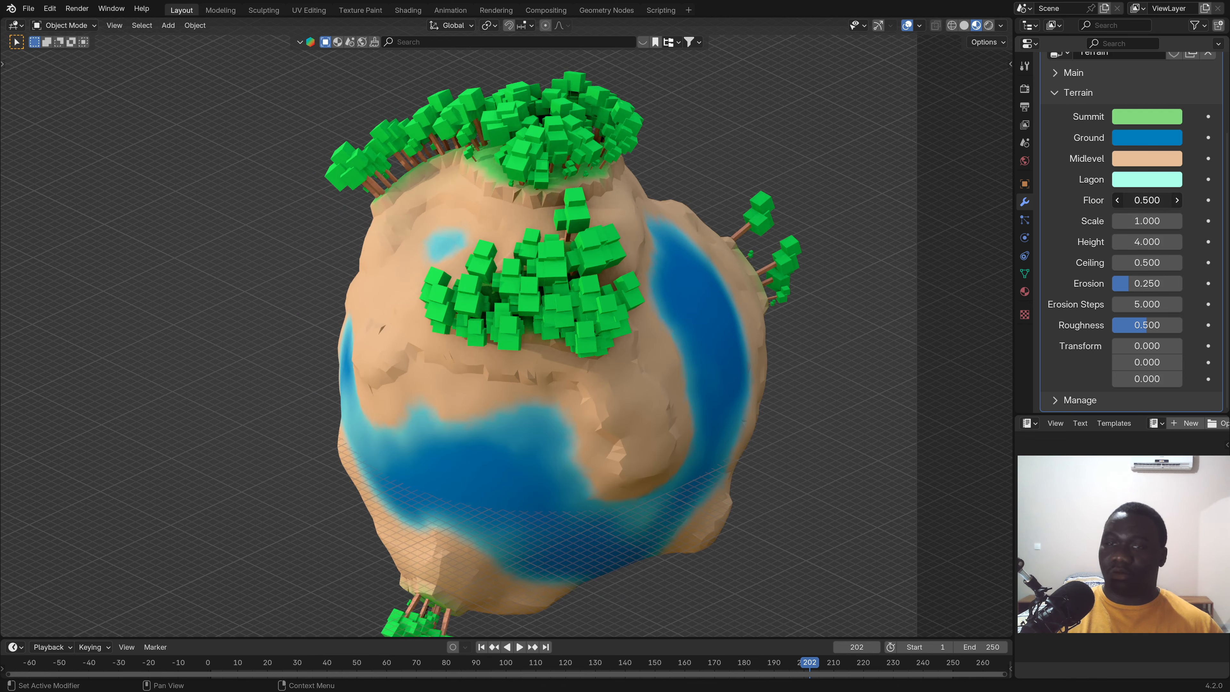
mouse_move(1143, 200)
left_mouse_down()
mouse_move(1129, 200)
mouse_move(1161, 200)
mouse_move(1141, 221)
left_mouse_up()
key("Escape")
key("Escape")
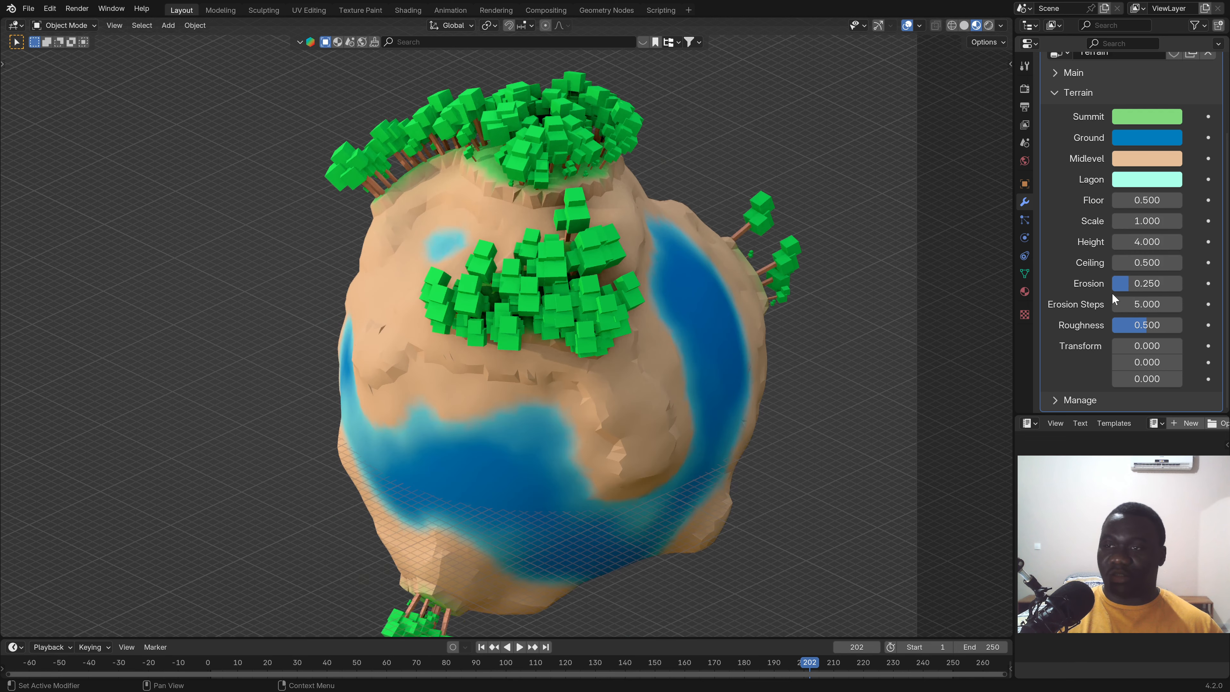
left_click(1067, 98)
scroll(1085, 89, "up", 4)
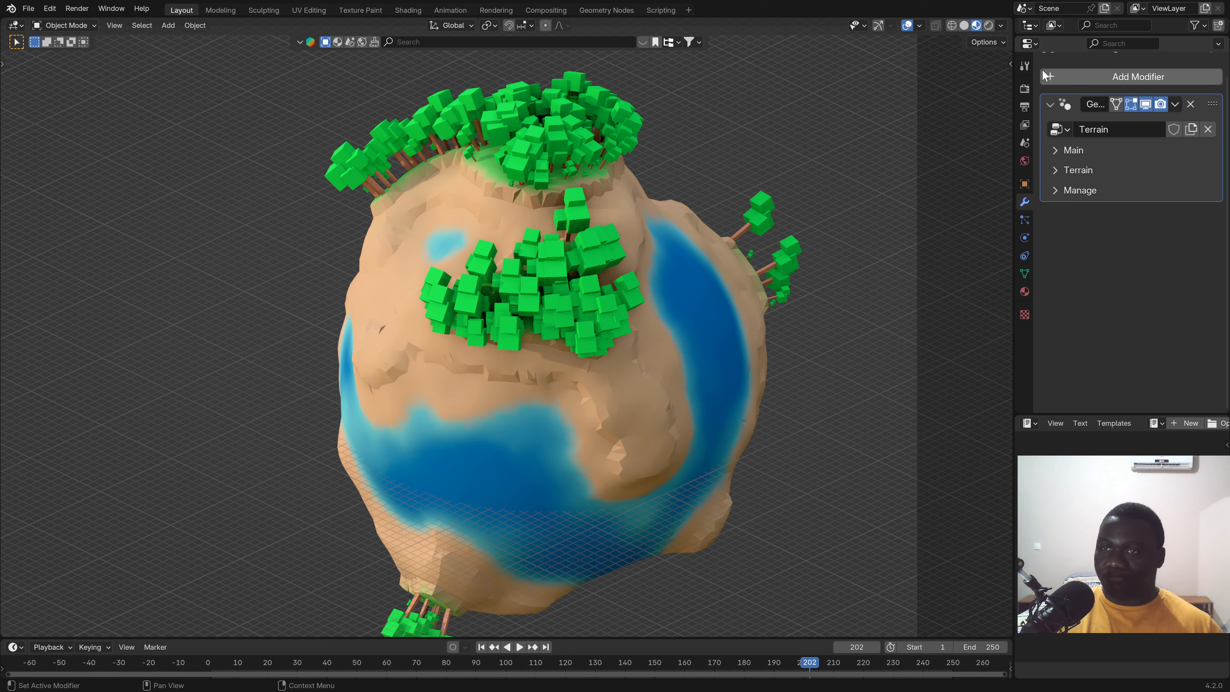
Split the 3D viewport and turn the new area into a Geometry Node Editor showing the Terrain node tree.
left_click_drag(1009, 21, 649, 78)
left_click(667, 27)
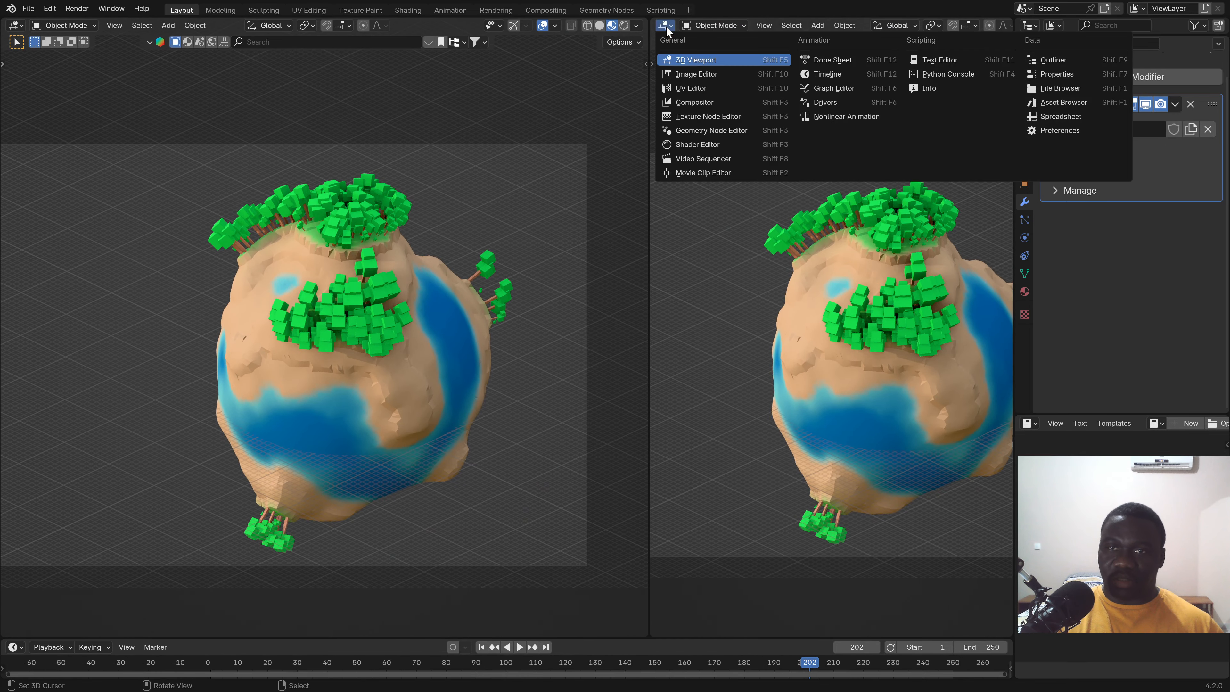
left_click(686, 134)
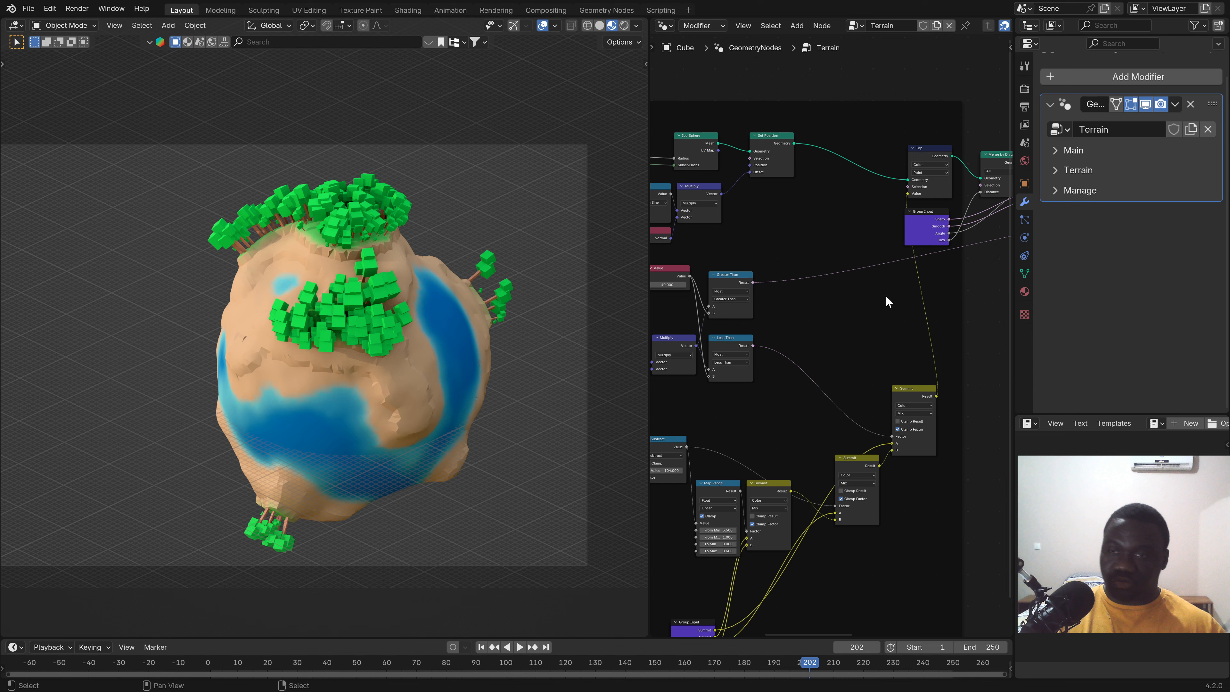
scroll(814, 327, "down", 3)
middle_click_drag(725, 330, 799, 321)
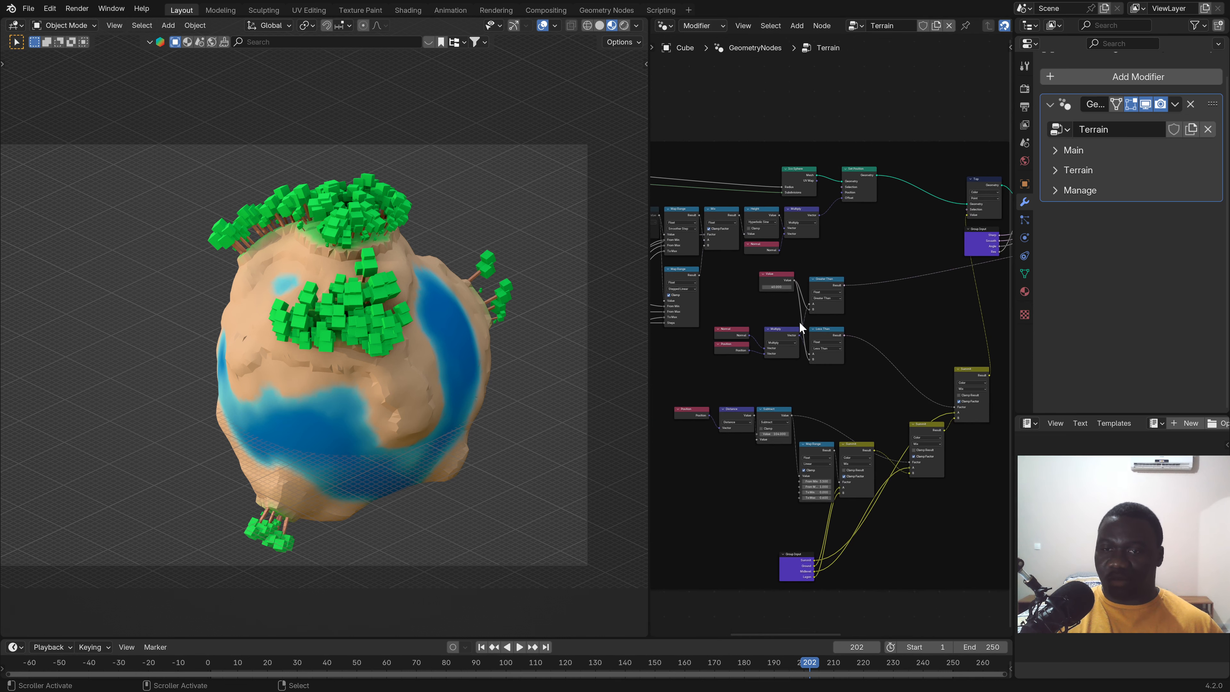
scroll(853, 378, "up", 4)
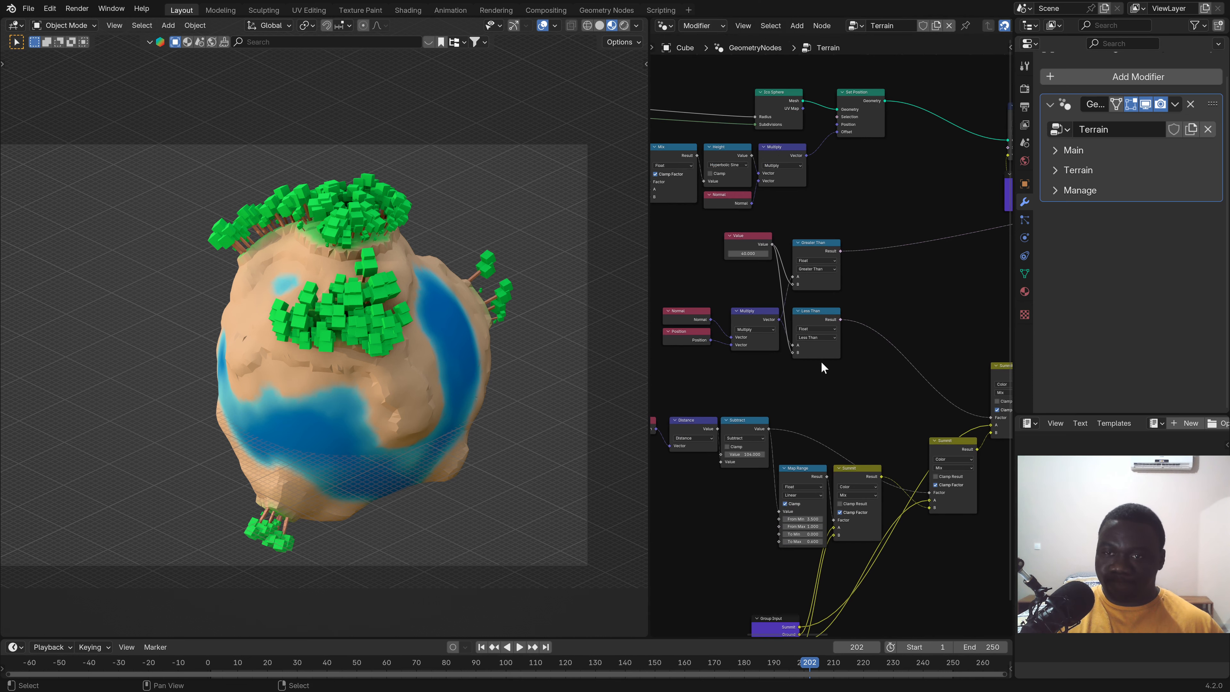
middle_click_drag(892, 353, 757, 384)
Add a new panel named Tree between Main and Terrain in the Terrain node group's sockets.
key("n")
left_click(851, 215)
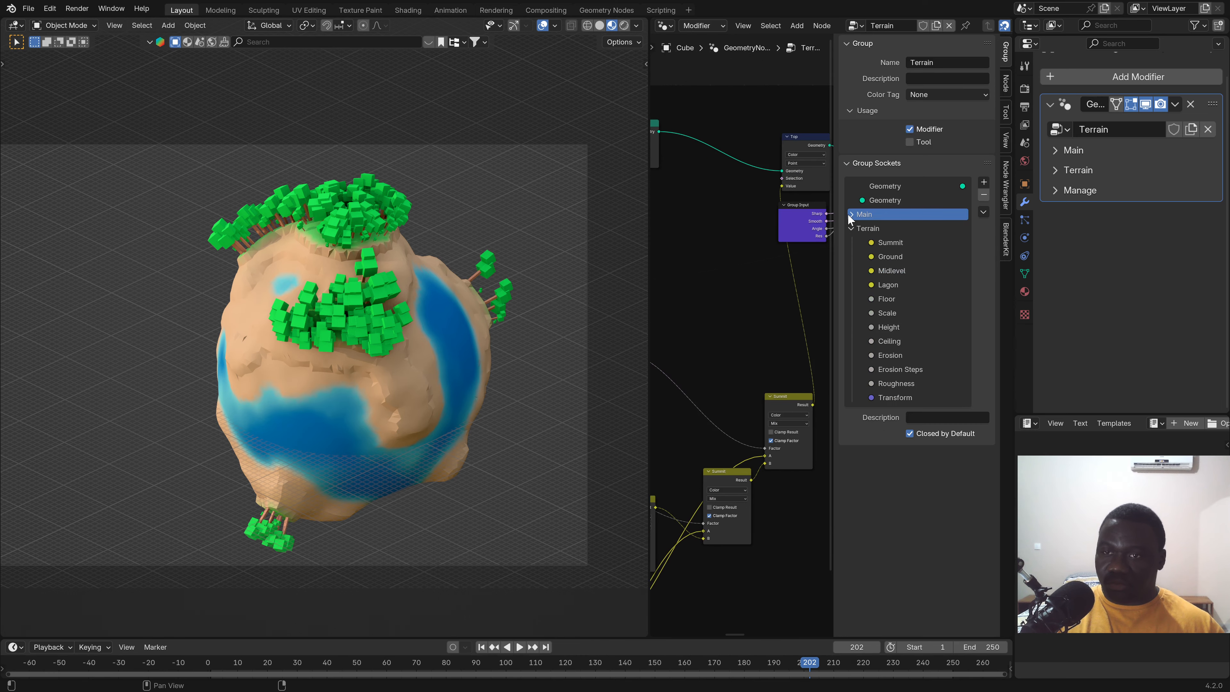
left_click(849, 109)
left_click(849, 43)
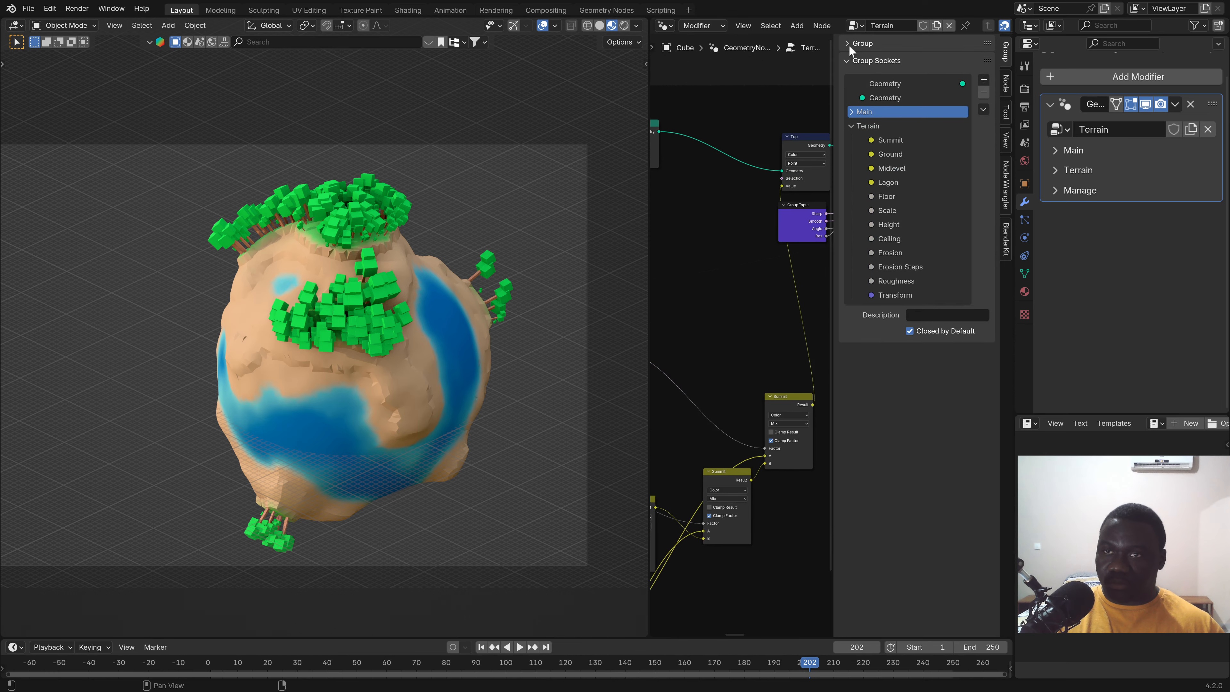
left_click(857, 127)
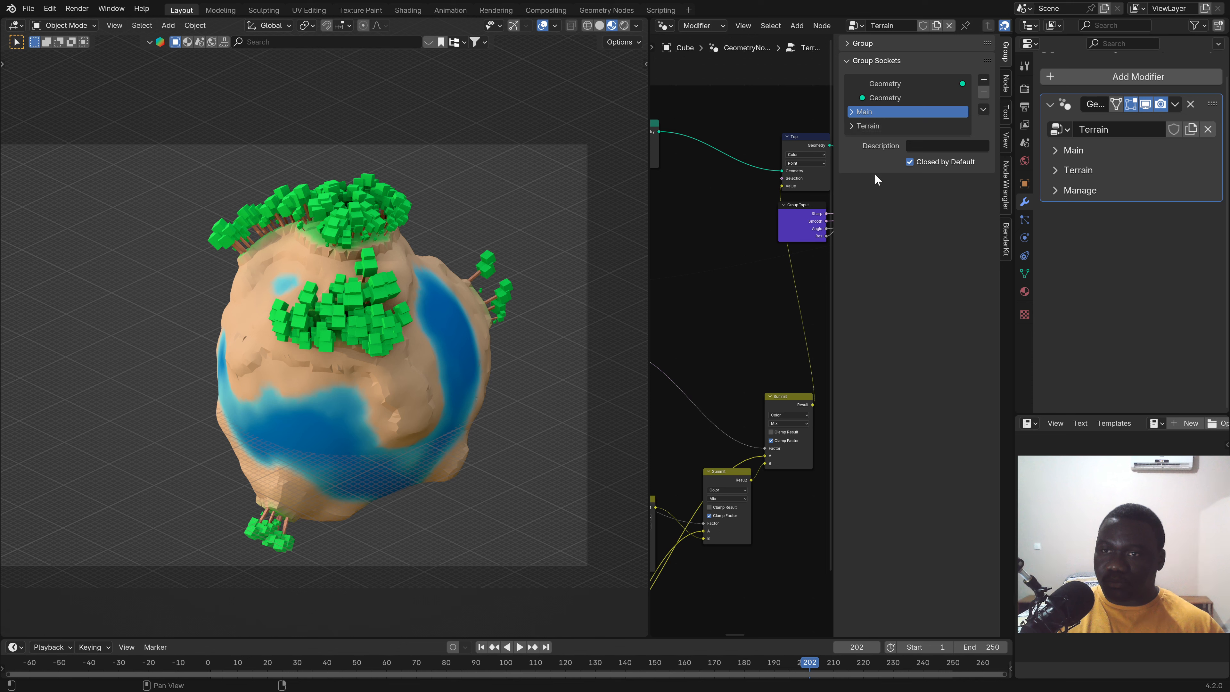
left_click(984, 80)
left_click(1007, 123)
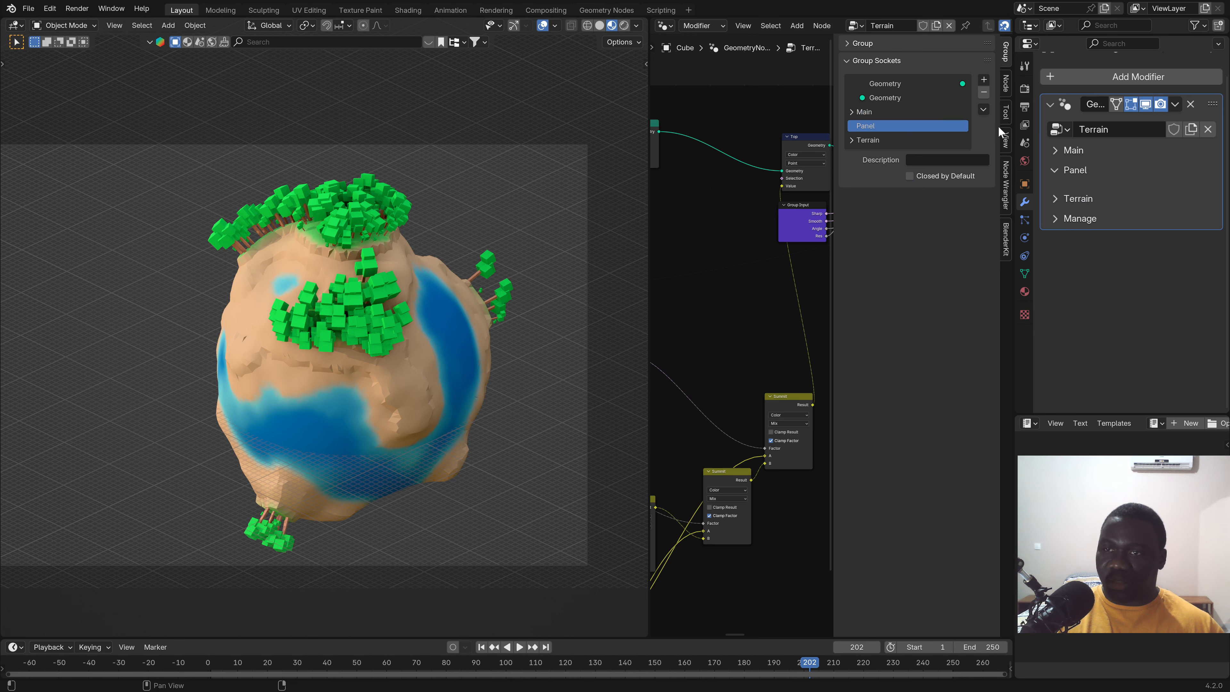
double_click(868, 127)
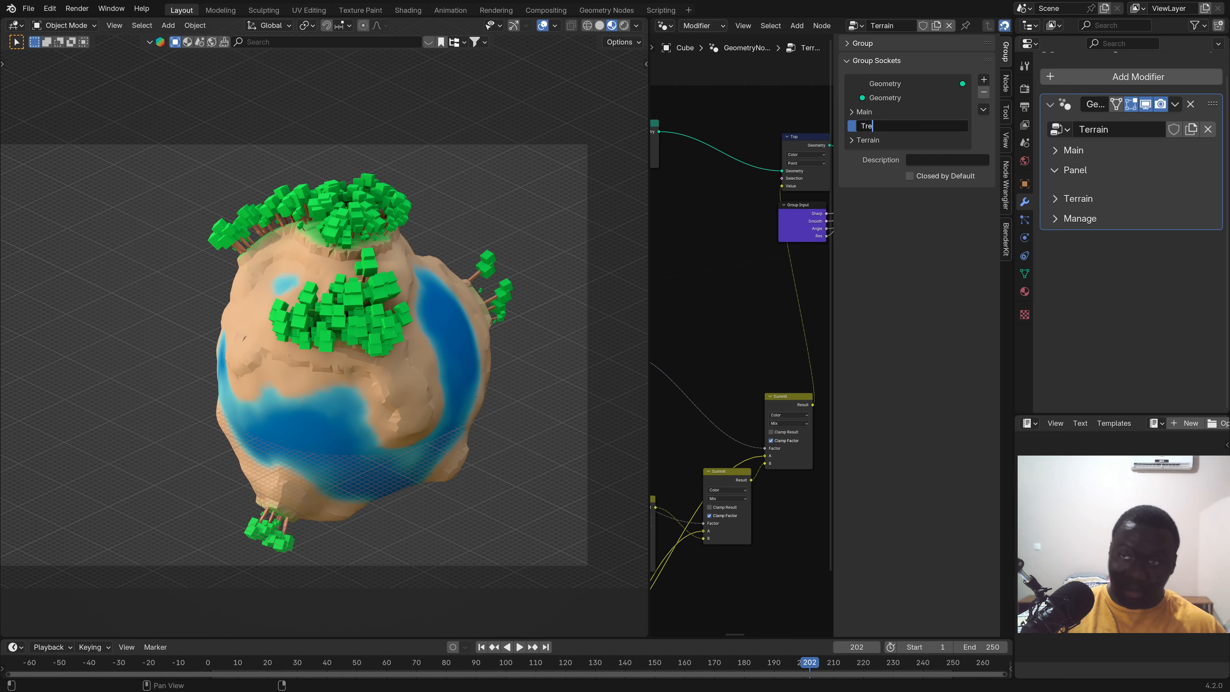
key("Return")
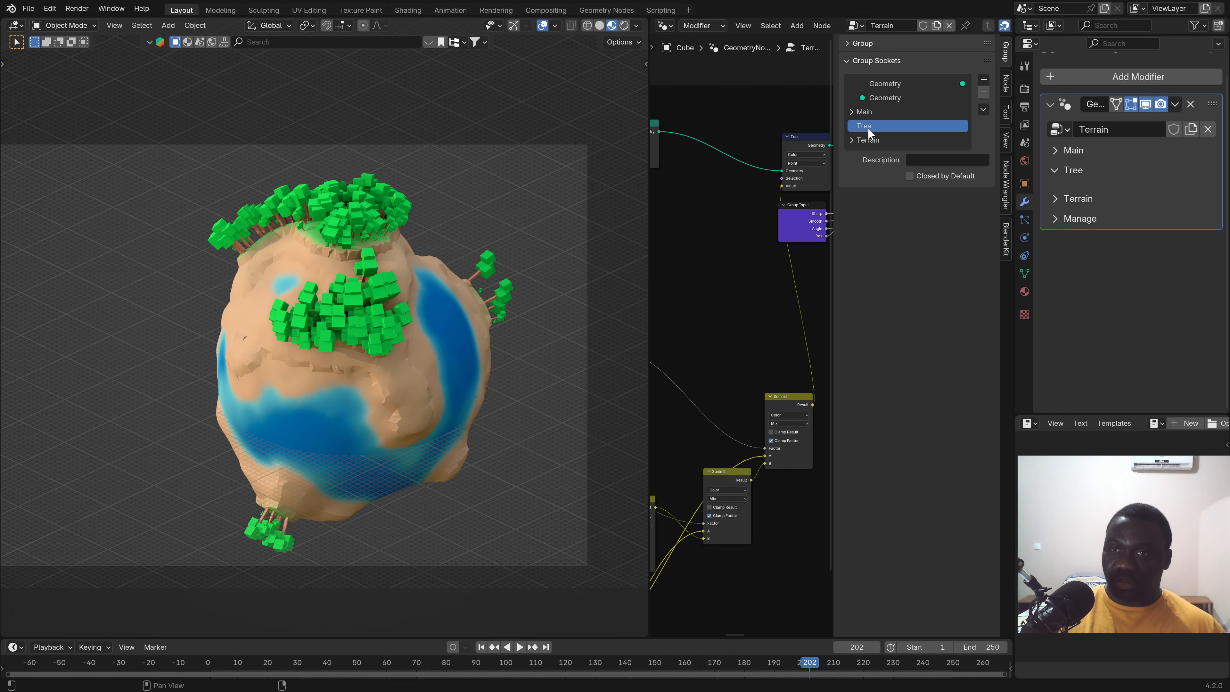
Collapse the Tree panel in the modifier and set it to Closed by Default in the group sockets.
key("n")
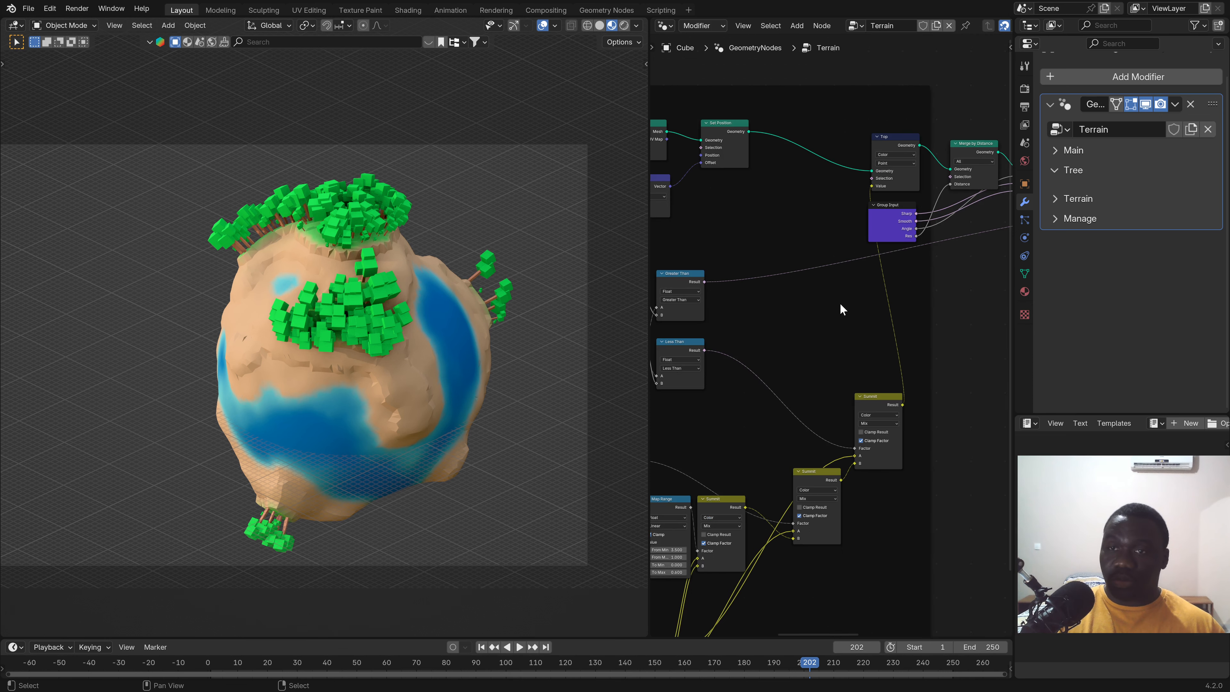
scroll(756, 344, "down", 2)
middle_click_drag(725, 342, 862, 298)
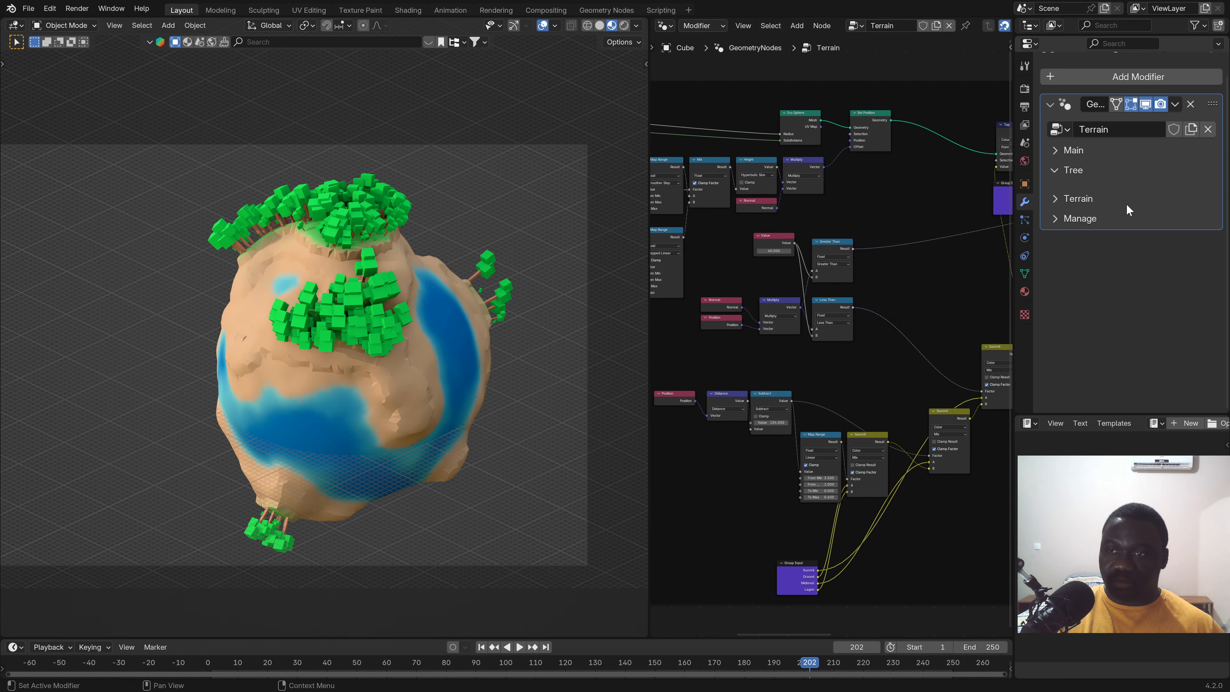
left_click(1052, 170)
key("n")
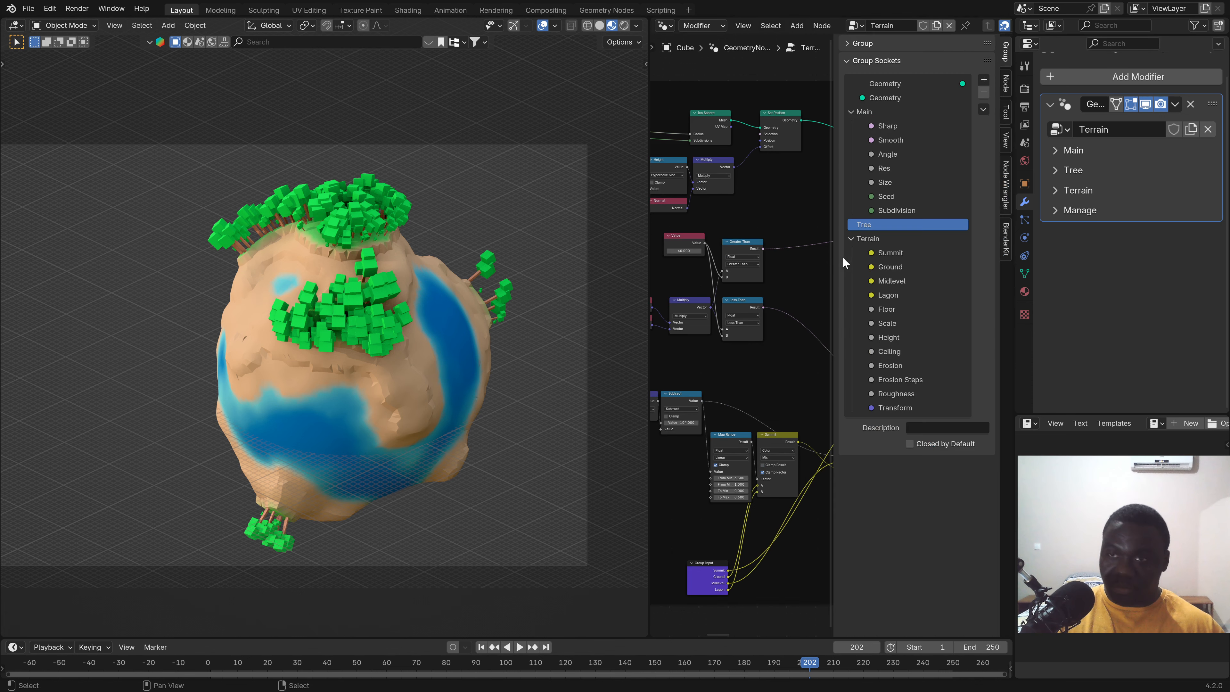
left_click(850, 112)
left_click(851, 140)
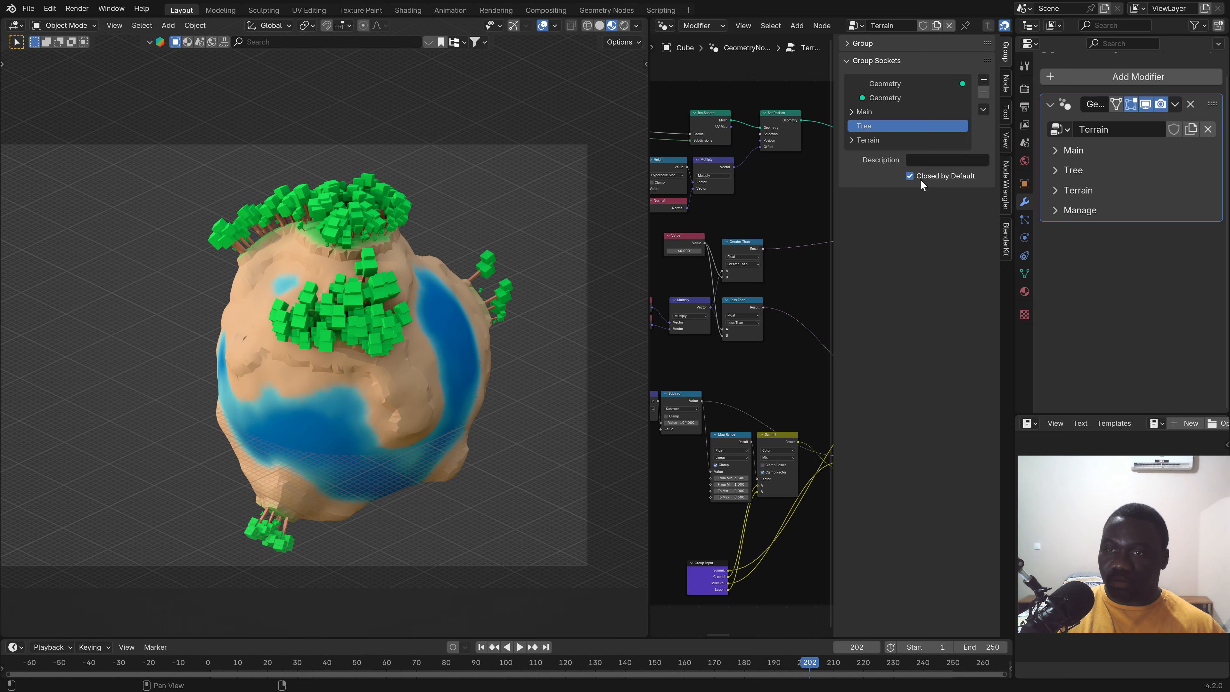
key("n")
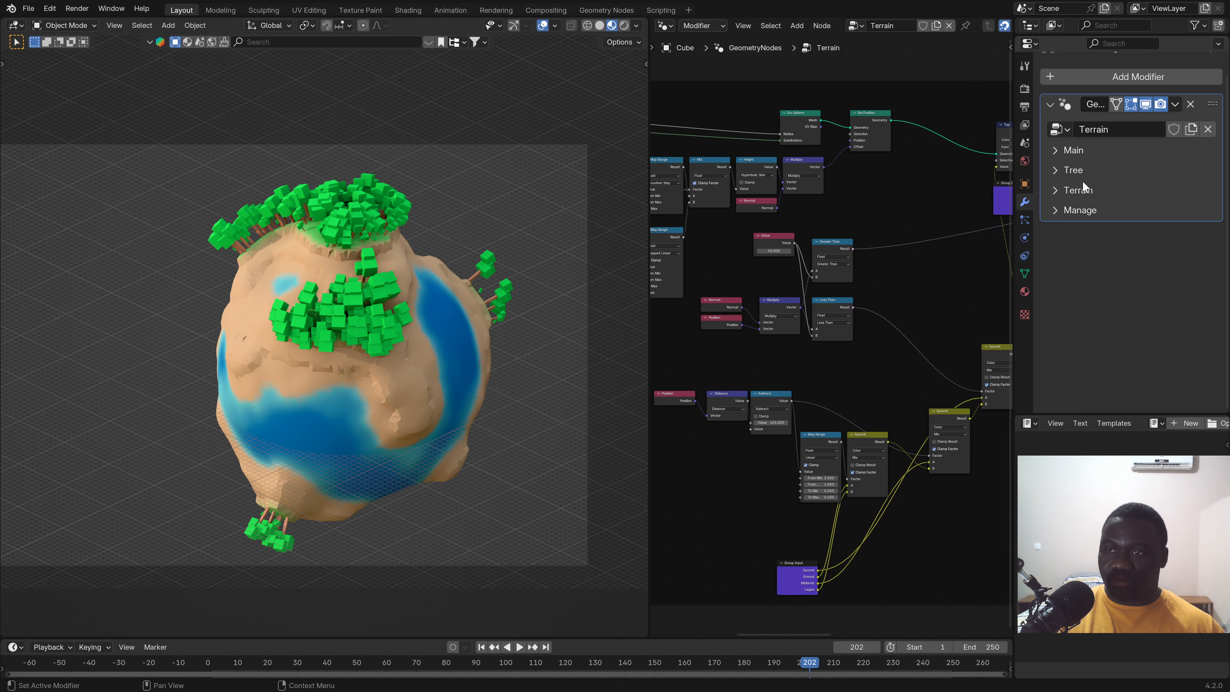
Move the Group Input node beneath Merge by Distance and reveal all of its hidden sockets.
middle_click_drag(834, 362, 811, 432)
scroll(834, 359, "up", 4)
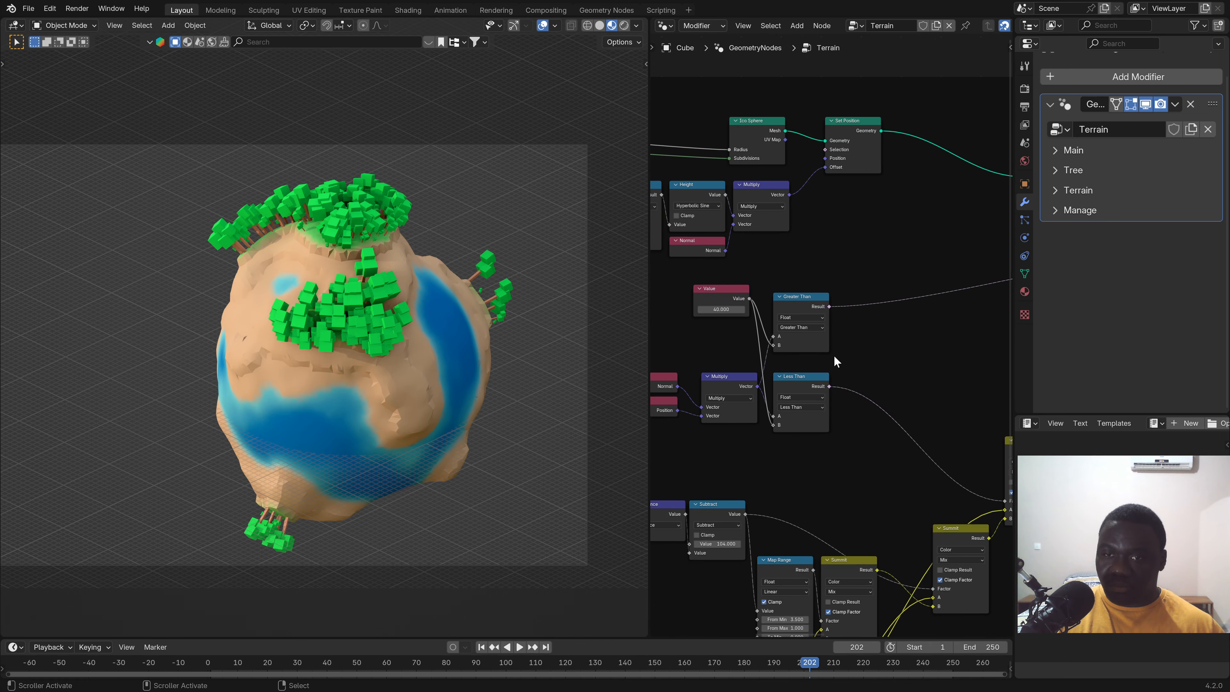
scroll(859, 371, "up", 1)
middle_click_drag(867, 364, 647, 409)
middle_click_drag(1010, 409, 756, 411)
scroll(846, 359, "up", 3)
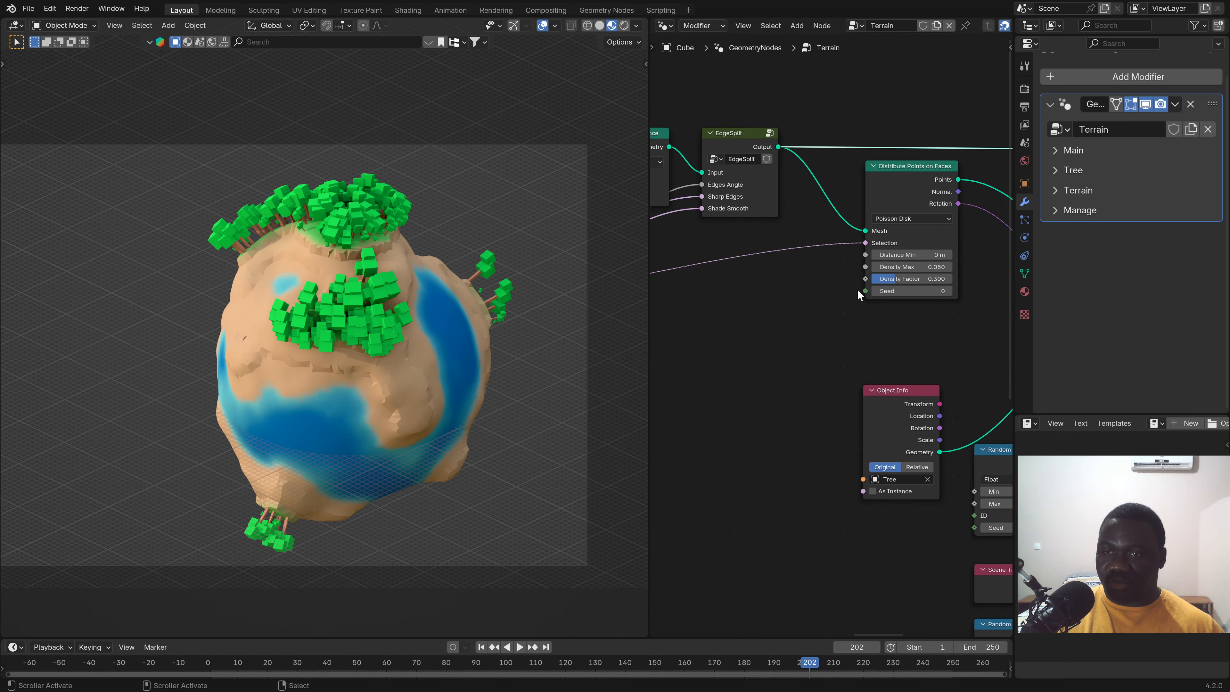
middle_click_drag(821, 319, 930, 373)
scroll(864, 333, "down", 1)
left_click(701, 306)
scroll(825, 339, "down", 1)
middle_click_drag(825, 339, 865, 335)
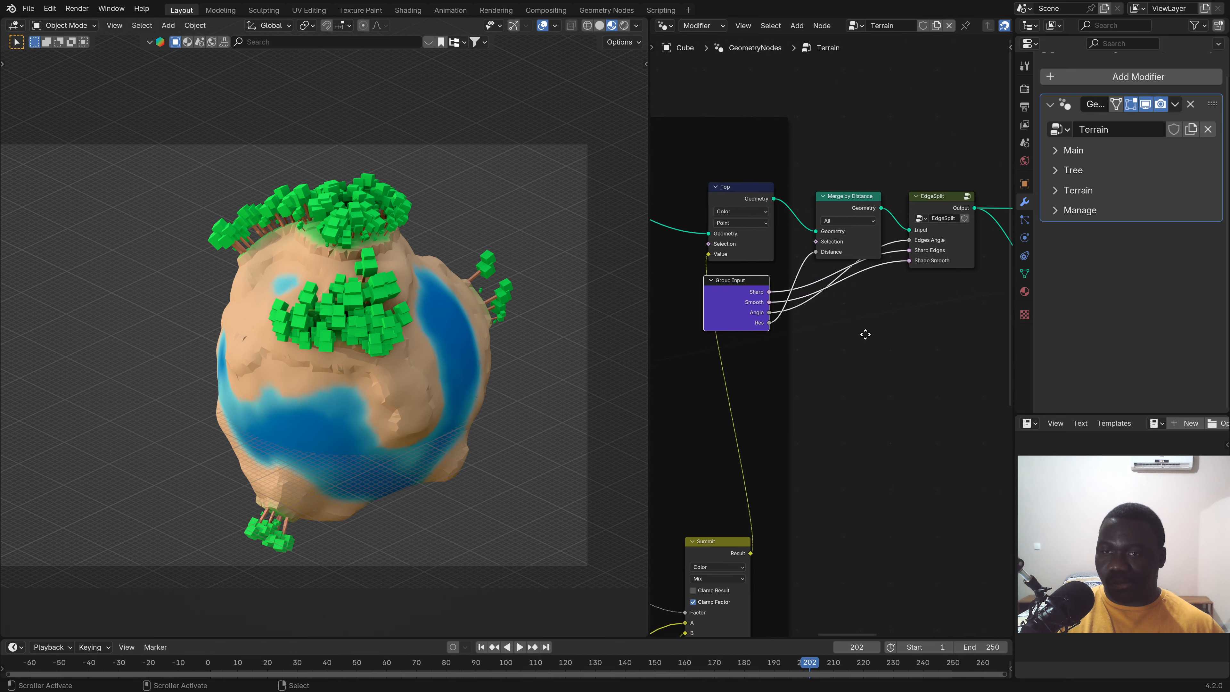
left_click_drag(752, 310, 852, 302)
middle_click_drag(883, 327, 762, 310)
key("ctrl+h")
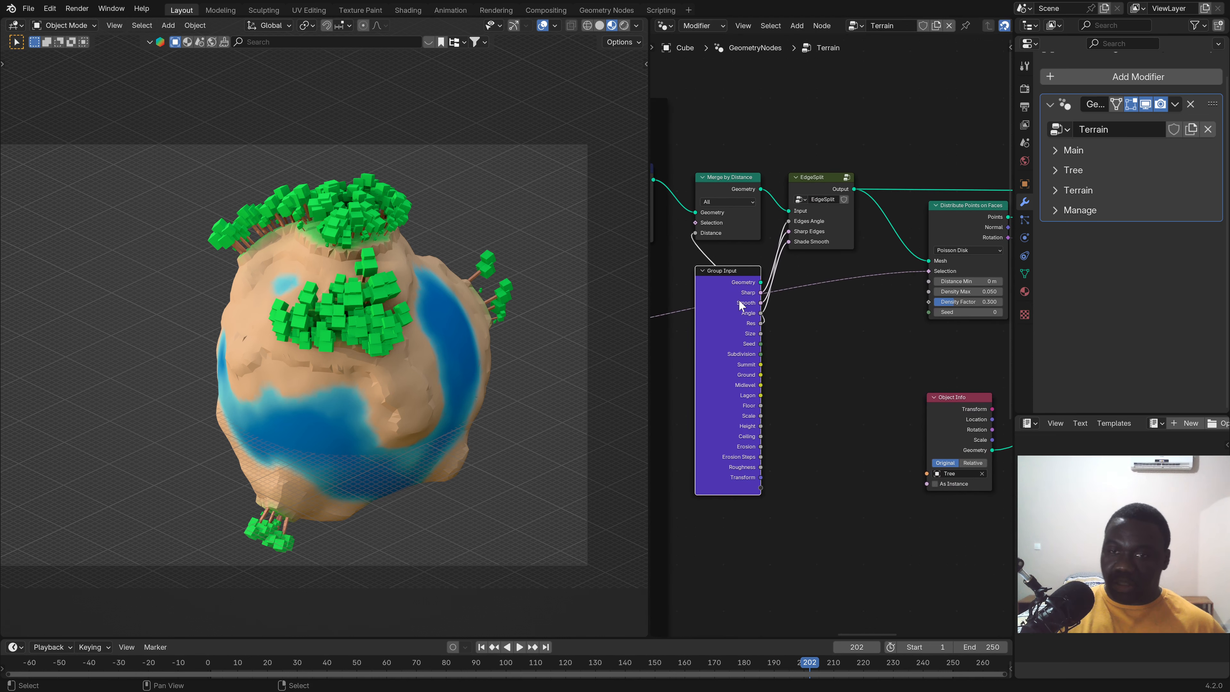
scroll(819, 456, "up", 1)
middle_click_drag(819, 455, 786, 424)
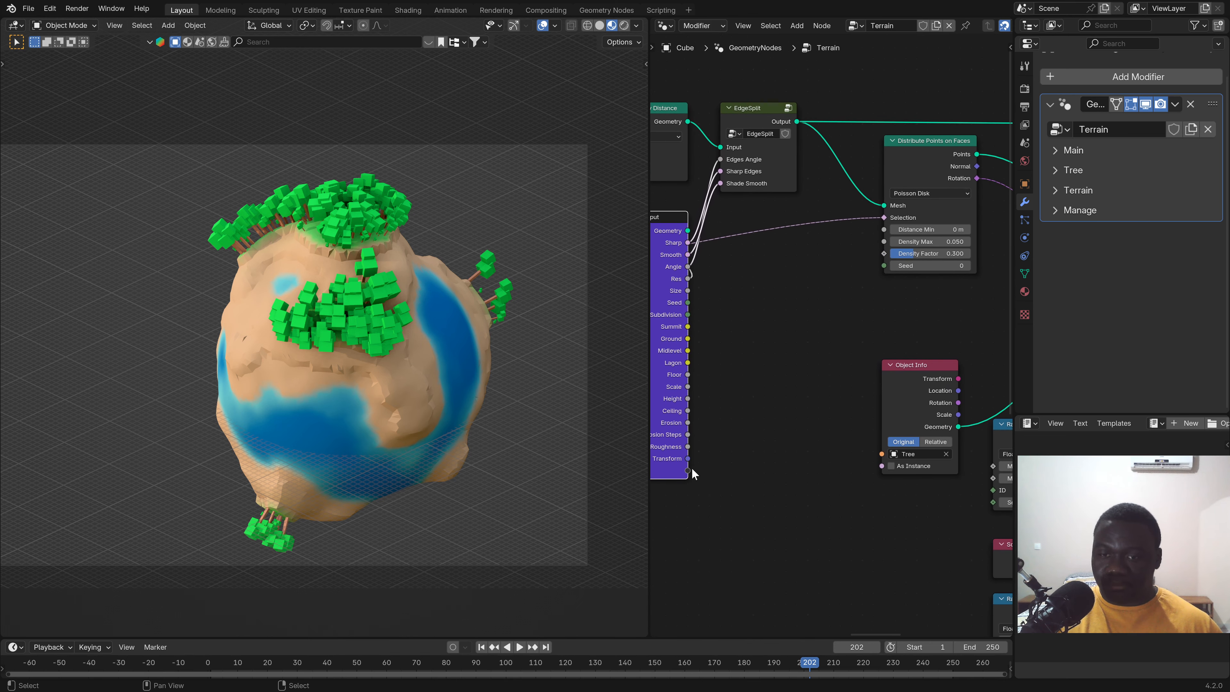
Expose Distance Min, Density Max, Density Factor and Seed of Distribute Points on Faces as group inputs.
mouse_move(688, 469)
left_mouse_down()
mouse_move(850, 332)
mouse_move(870, 216)
mouse_move(885, 229)
mouse_move(682, 485)
left_mouse_up()
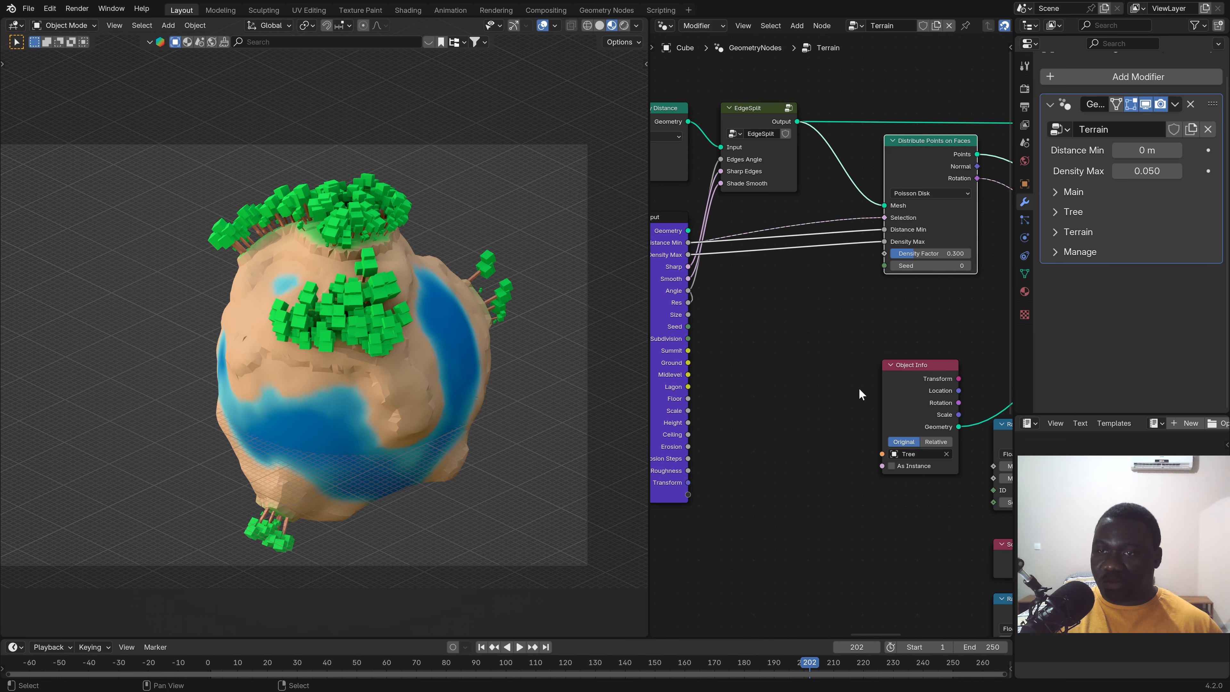
left_click_drag(884, 253, 687, 494)
left_click_drag(888, 265, 687, 506)
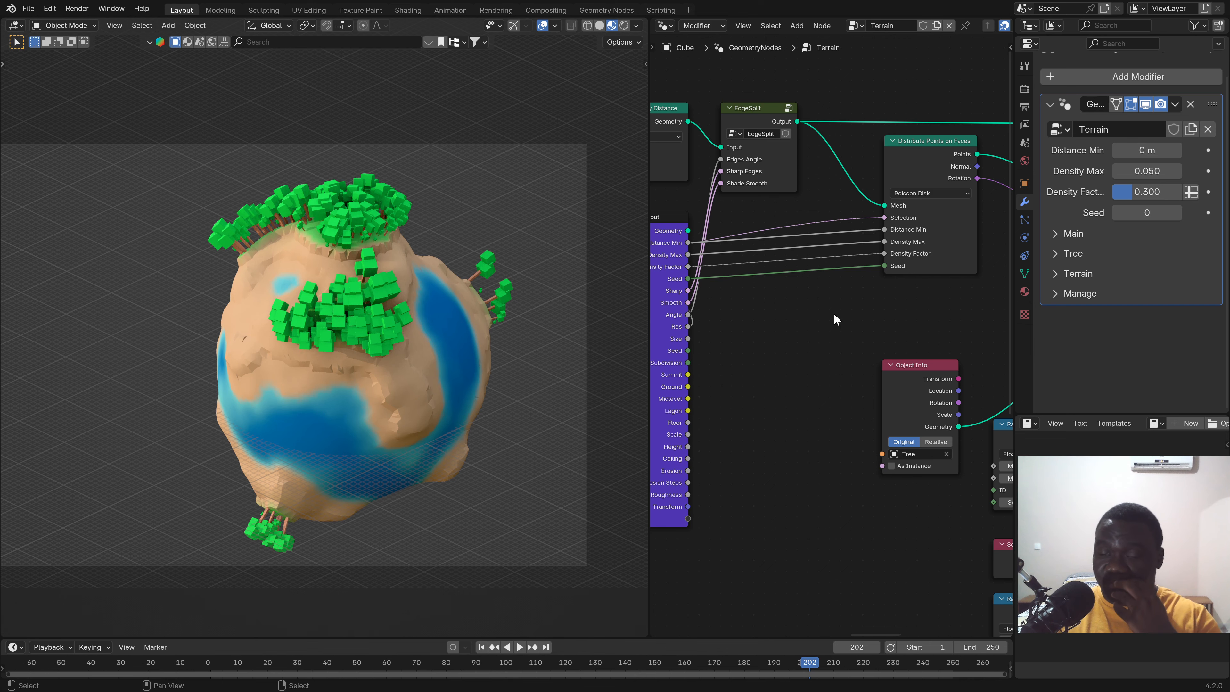
middle_click_drag(893, 297, 738, 262)
mouse_move(776, 356)
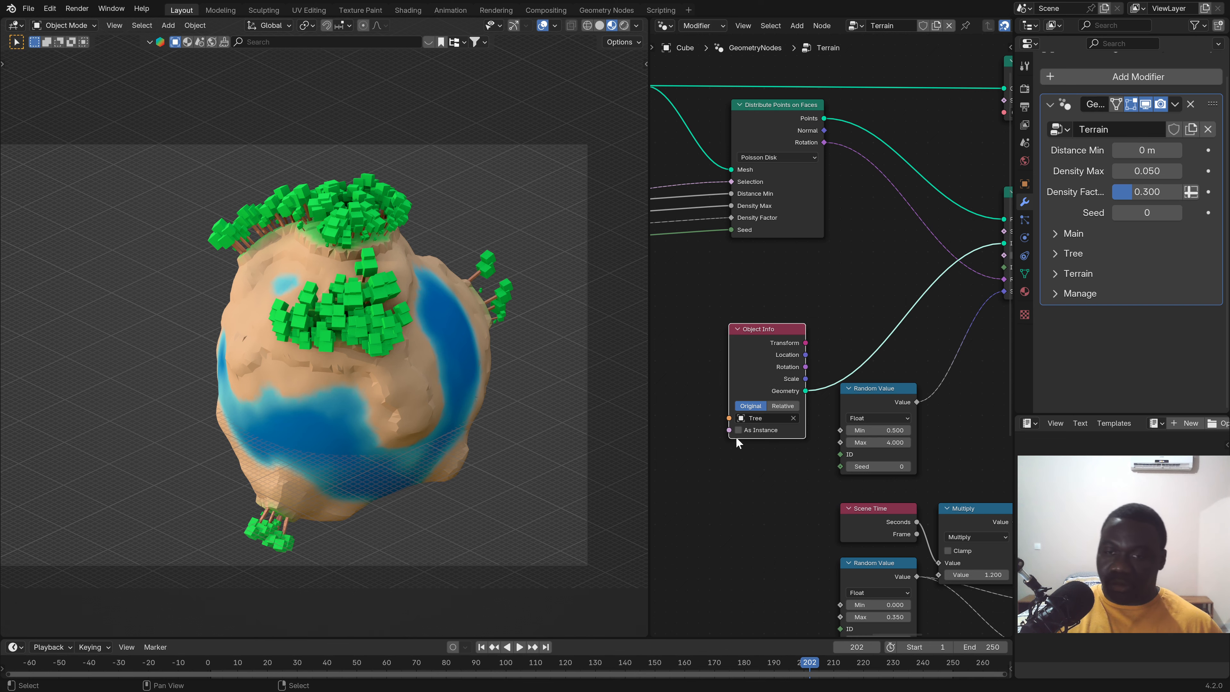
Clear the Tree object from the Object Info node and expose its Object socket as a group input.
middle_click_drag(663, 448, 812, 404)
scroll(723, 400, "down", 2)
scroll(712, 410, "up", 3)
scroll(752, 414, "down", 1)
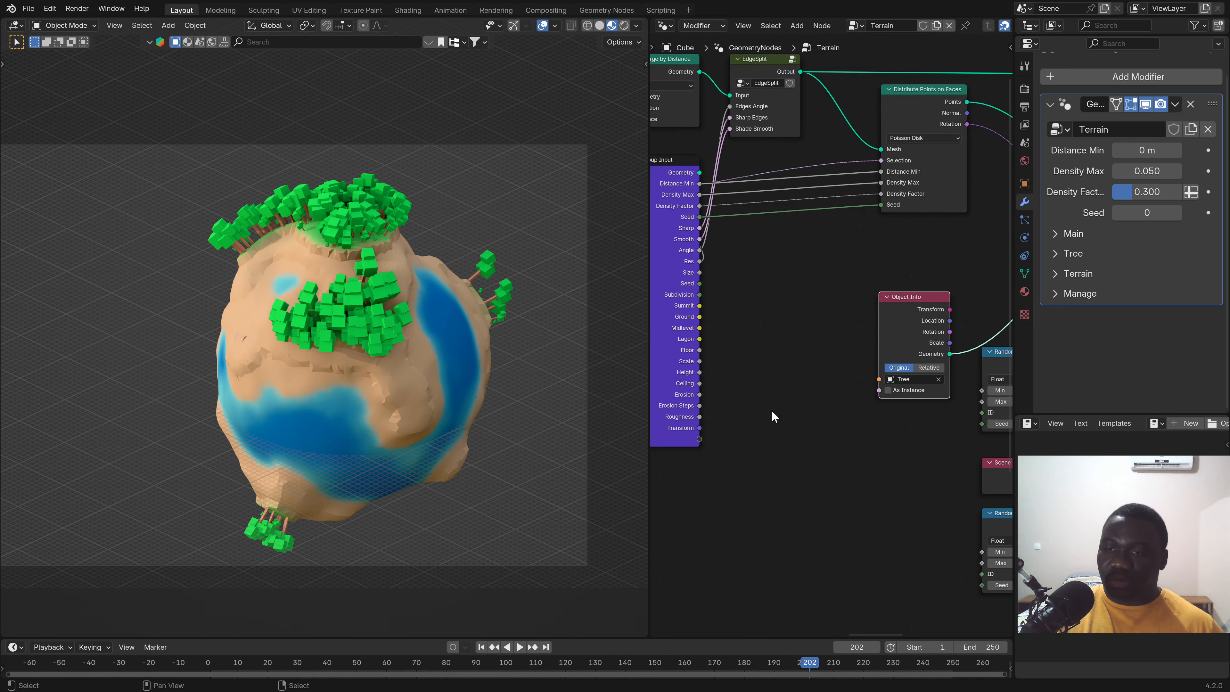
left_click(938, 379)
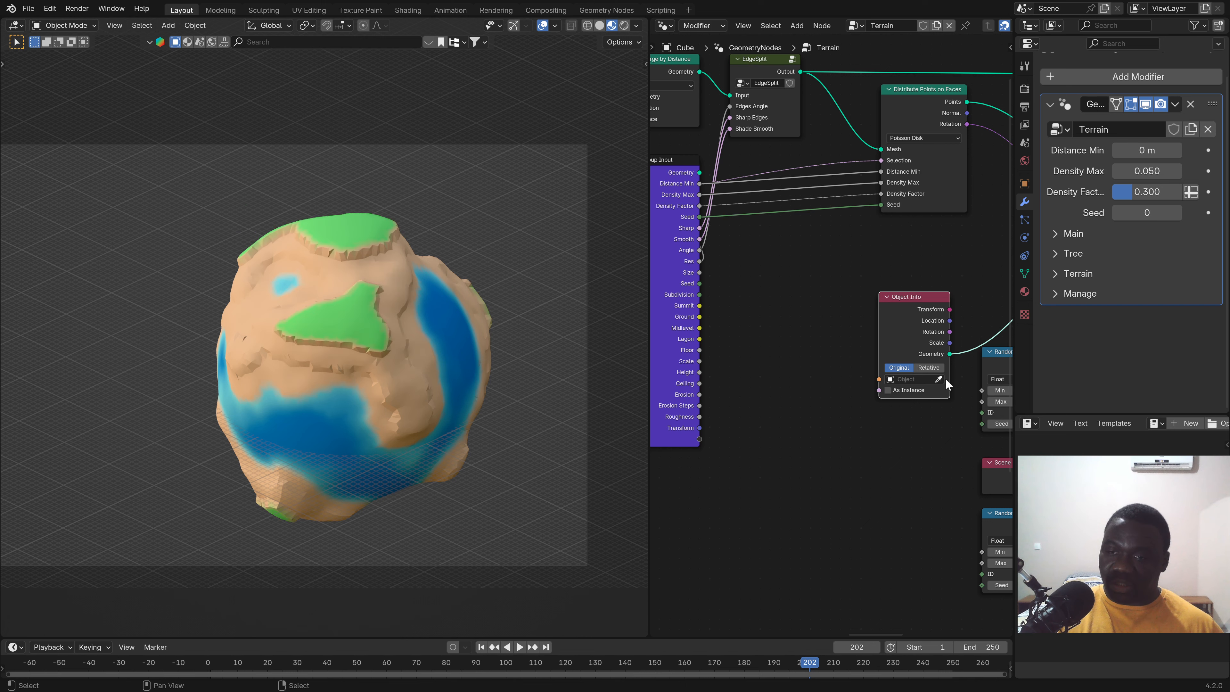
left_click_drag(879, 379, 698, 449)
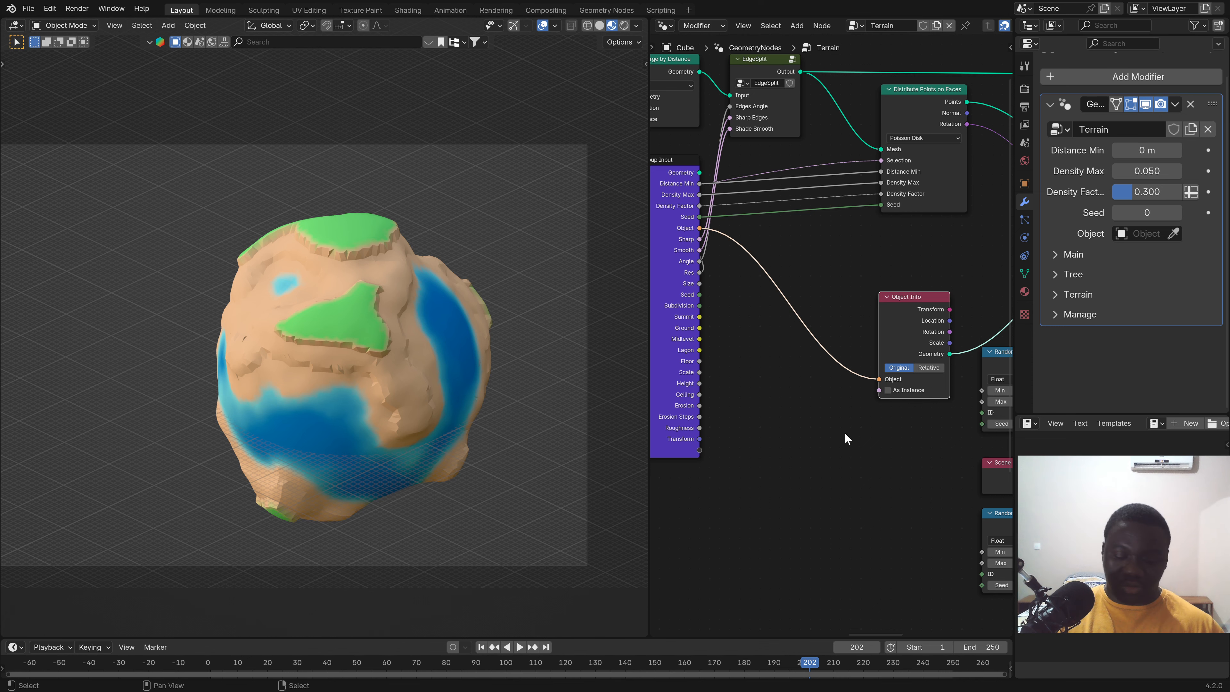
Assign the Tree object to the modifier's Object input, with the Object socket selected in the group sockets.
key("n")
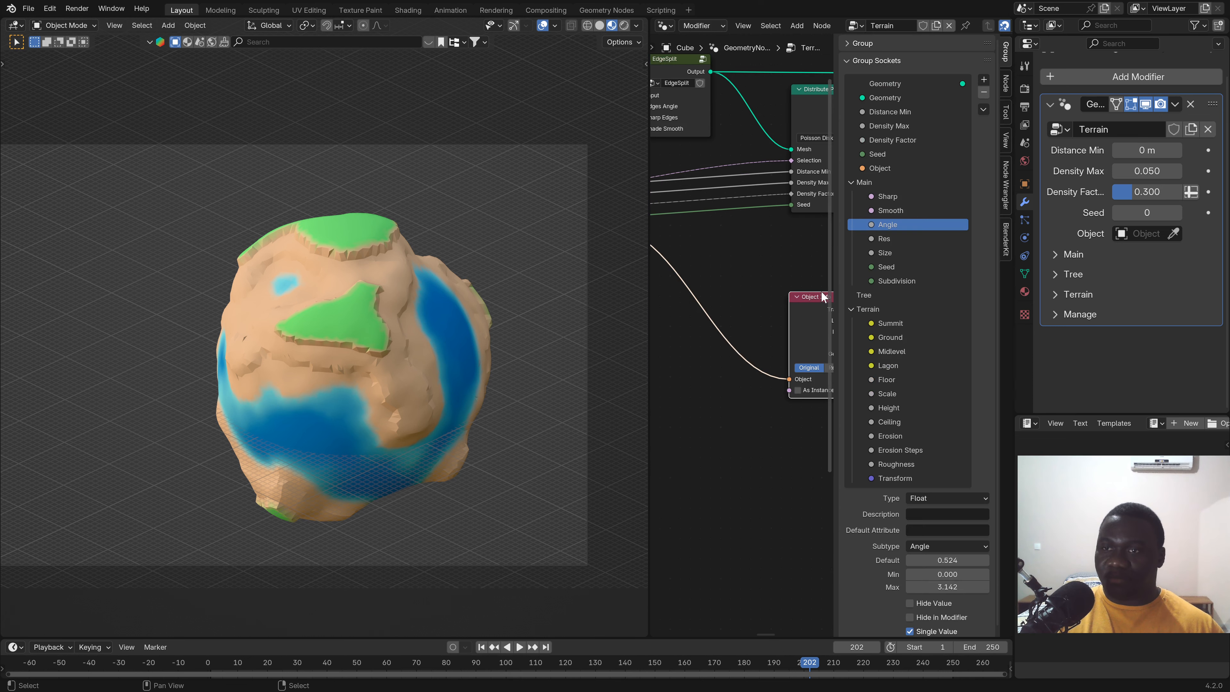
left_click(861, 182)
left_click(902, 168)
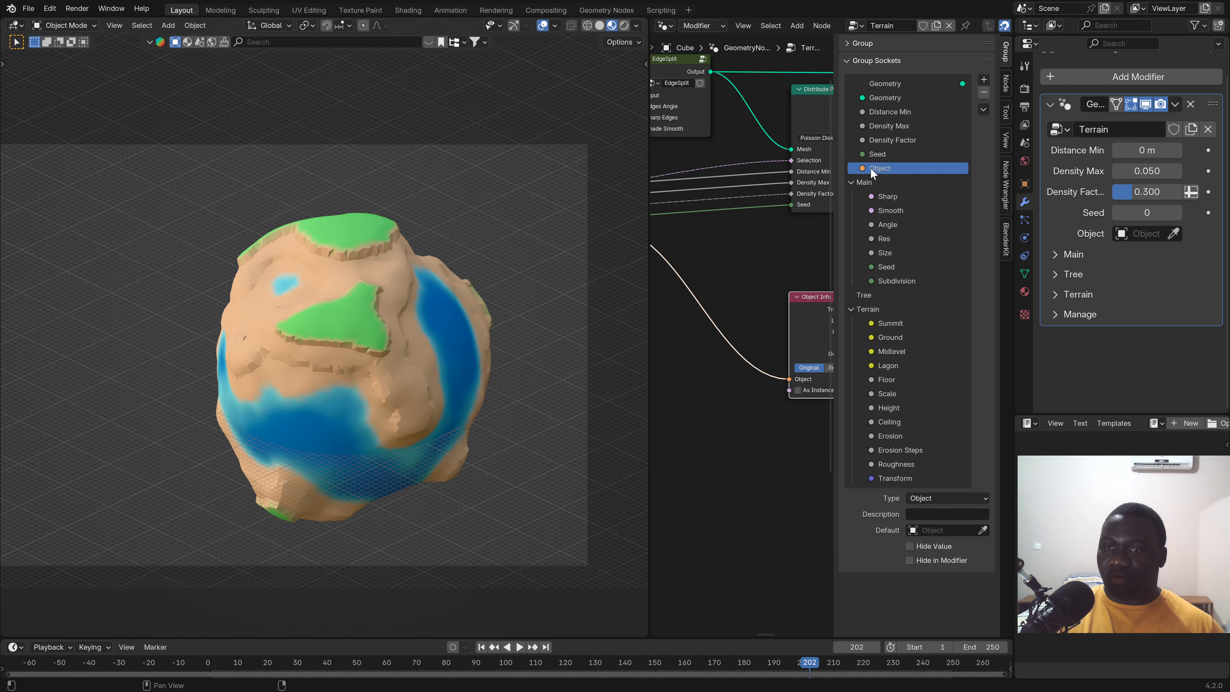
left_click(1123, 233)
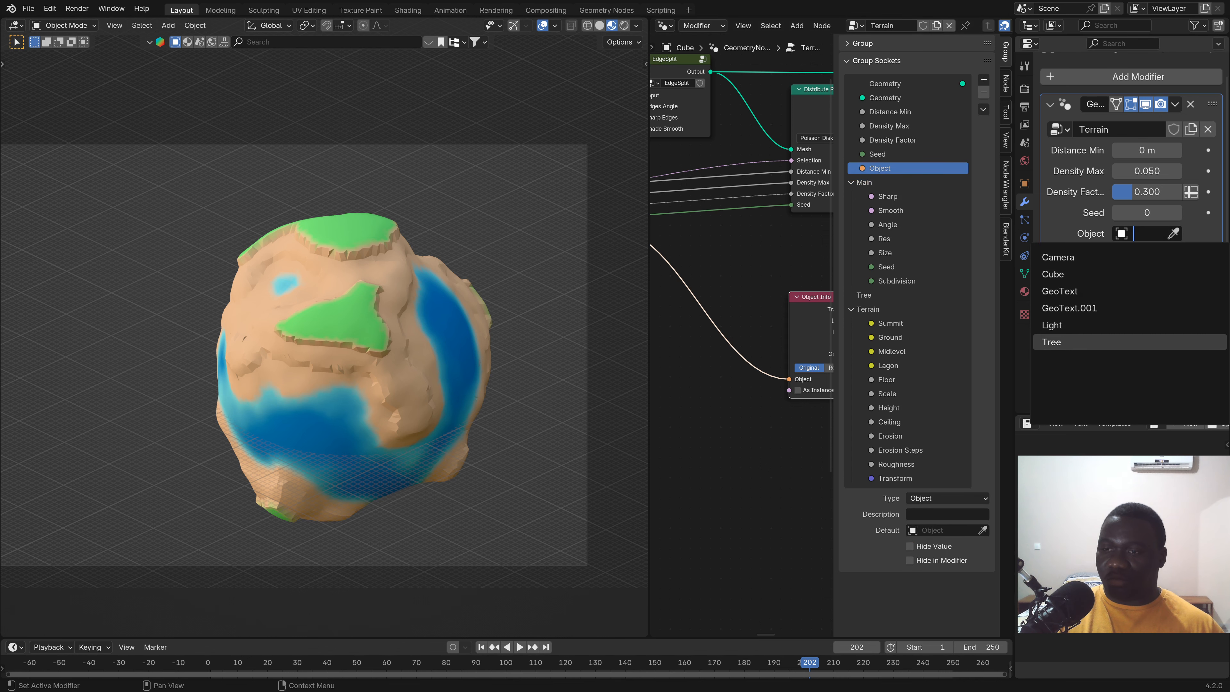
left_click(1075, 340)
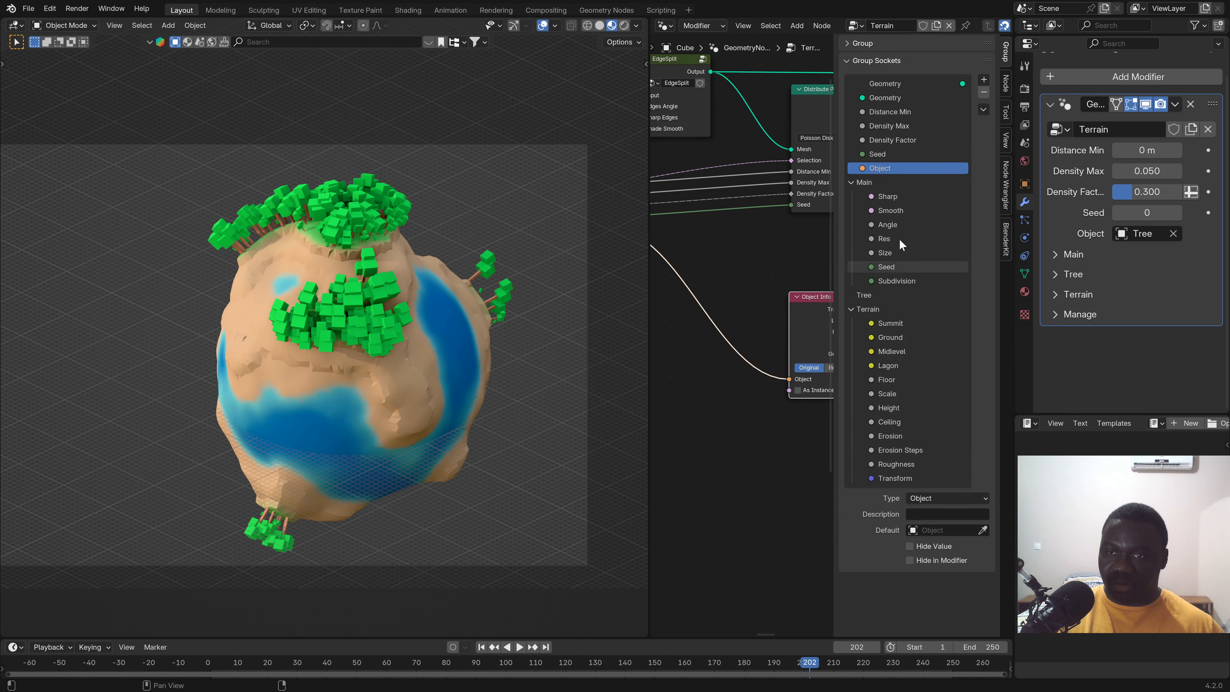
Move the Seed, Object, Density Factor, Density Max and Distance Min sockets from the top level into the Tree panel.
left_click(852, 182)
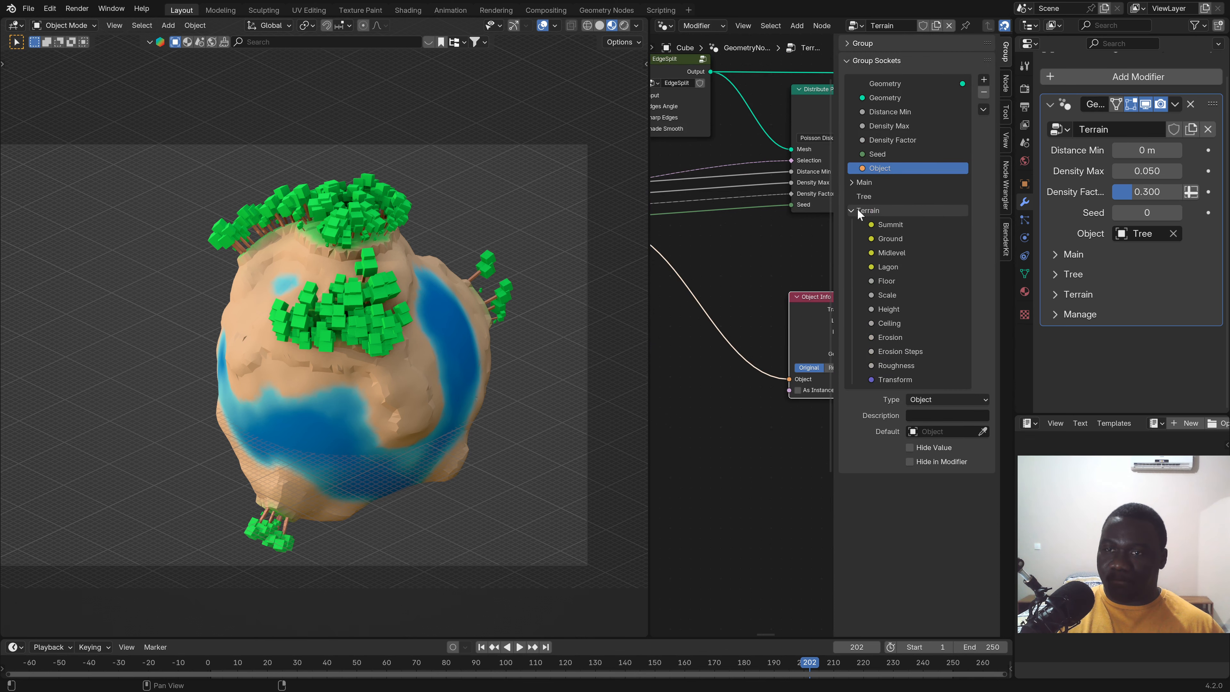
left_click_drag(877, 165, 878, 198)
left_click(853, 209)
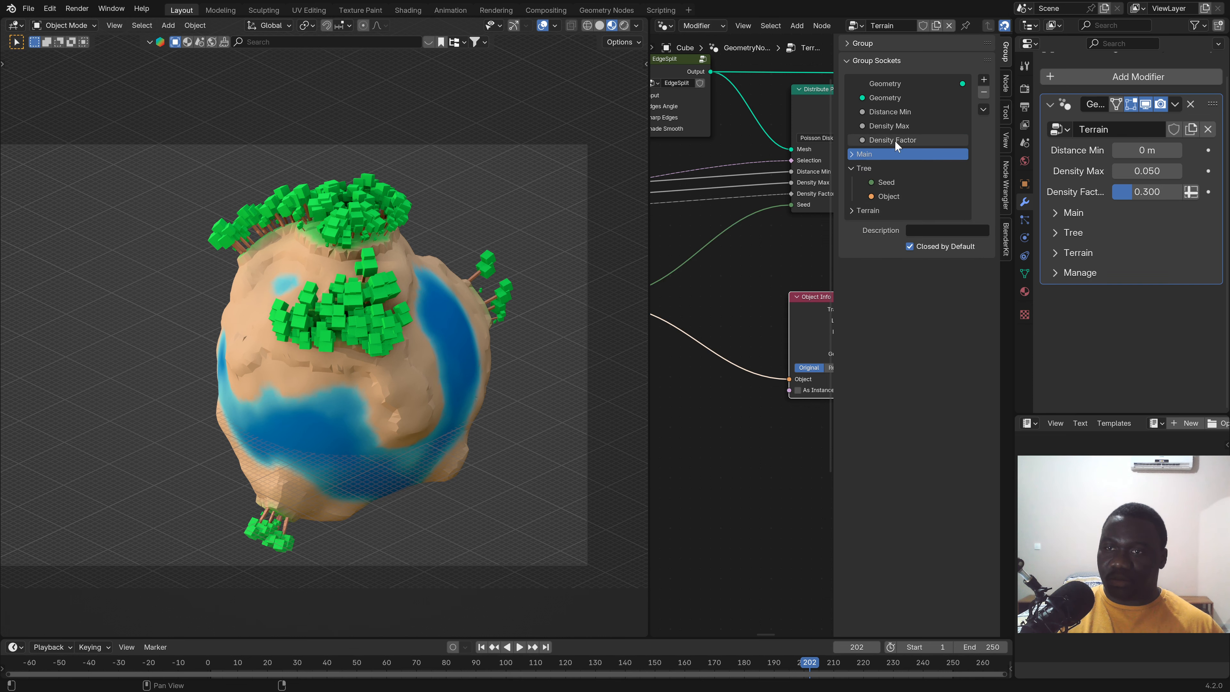
mouse_move(895, 141)
left_mouse_down()
mouse_move(891, 188)
mouse_move(896, 163)
left_mouse_up()
left_click(899, 127)
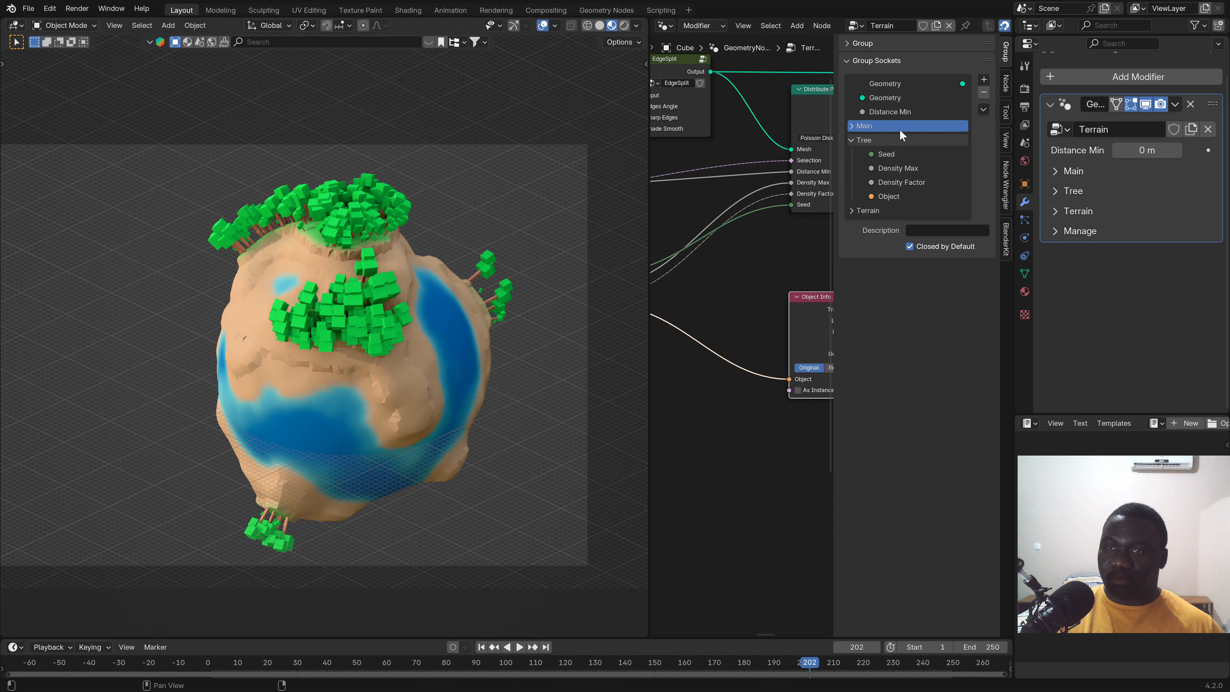
left_click_drag(896, 113, 904, 166)
left_click(898, 111)
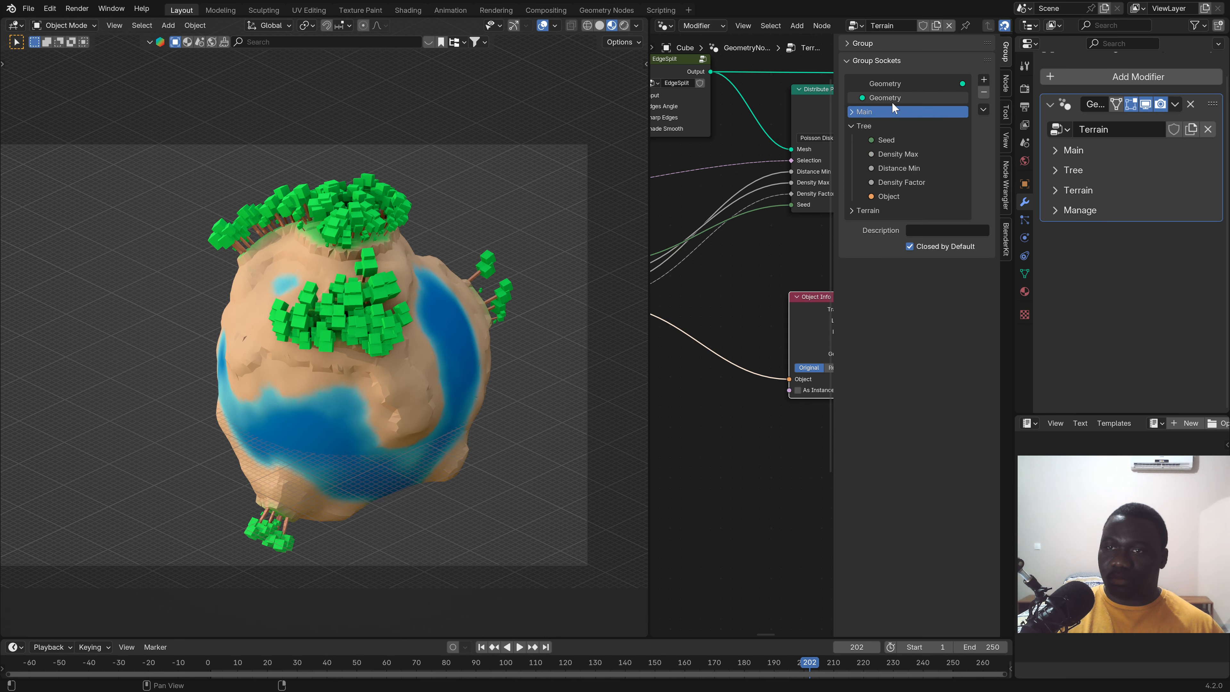
Hide the unused sockets of the Object Info node.
key("n")
scroll(890, 396, "down", 3)
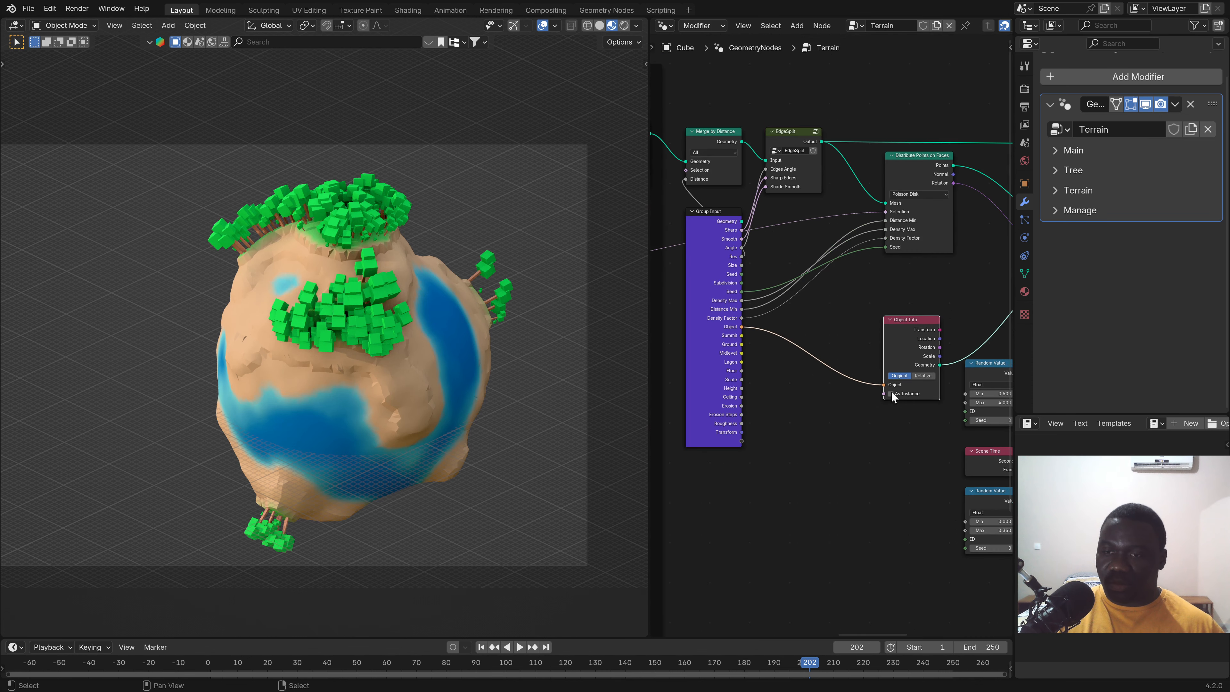
middle_click_drag(891, 392, 826, 405)
key("ctrl+h")
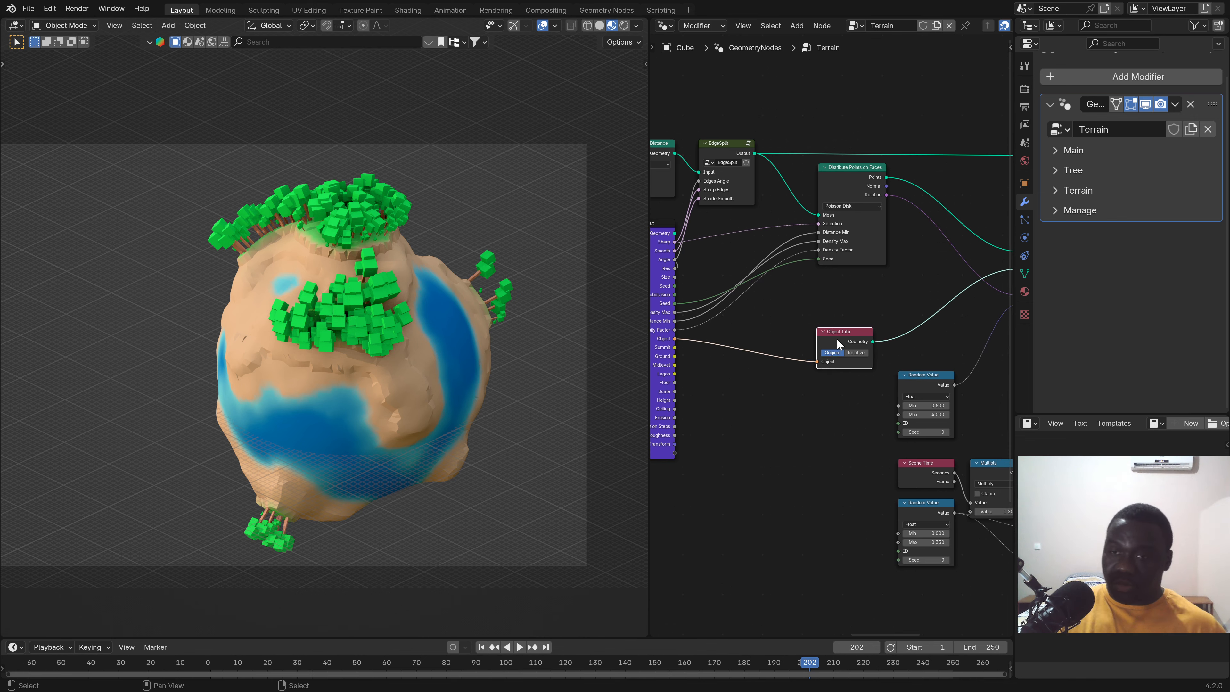
Stack the Object Info node and the tree scale's Random Value node beneath Distribute Points on Faces.
middle_click_drag(836, 338, 743, 352)
left_click_drag(743, 353, 752, 299)
scroll(835, 397, "up", 2)
left_click_drag(812, 404, 712, 338)
middle_click_drag(717, 354, 853, 349)
scroll(850, 351, "up", 2)
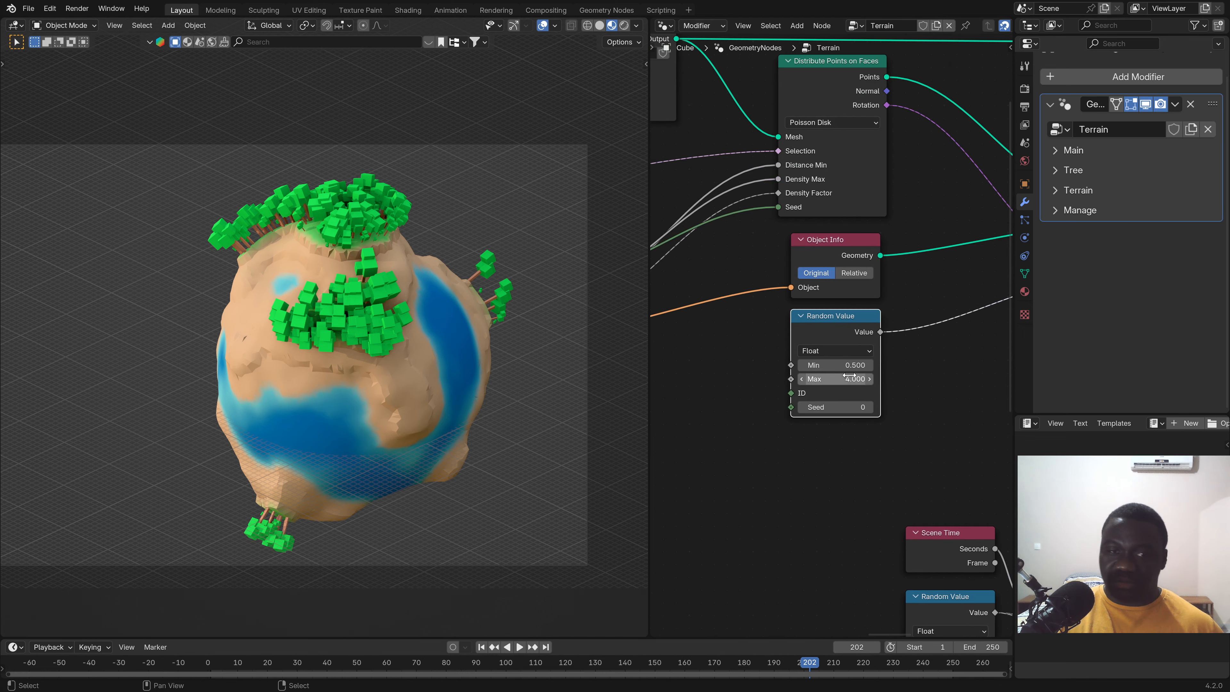
Try out other Min, Max and Seed values on the Random Value node that drives the tree scale.
mouse_move(848, 376)
left_mouse_down()
mouse_move(798, 379)
mouse_move(964, 365)
mouse_move(840, 364)
mouse_move(853, 365)
left_mouse_up()
right_click(853, 379)
right_click(854, 365)
scroll(822, 398, "down", 2)
middle_click_drag(822, 398, 849, 402)
scroll(857, 402, "up", 2)
left_click_drag(862, 385, 796, 385, "shift")
right_click(862, 384)
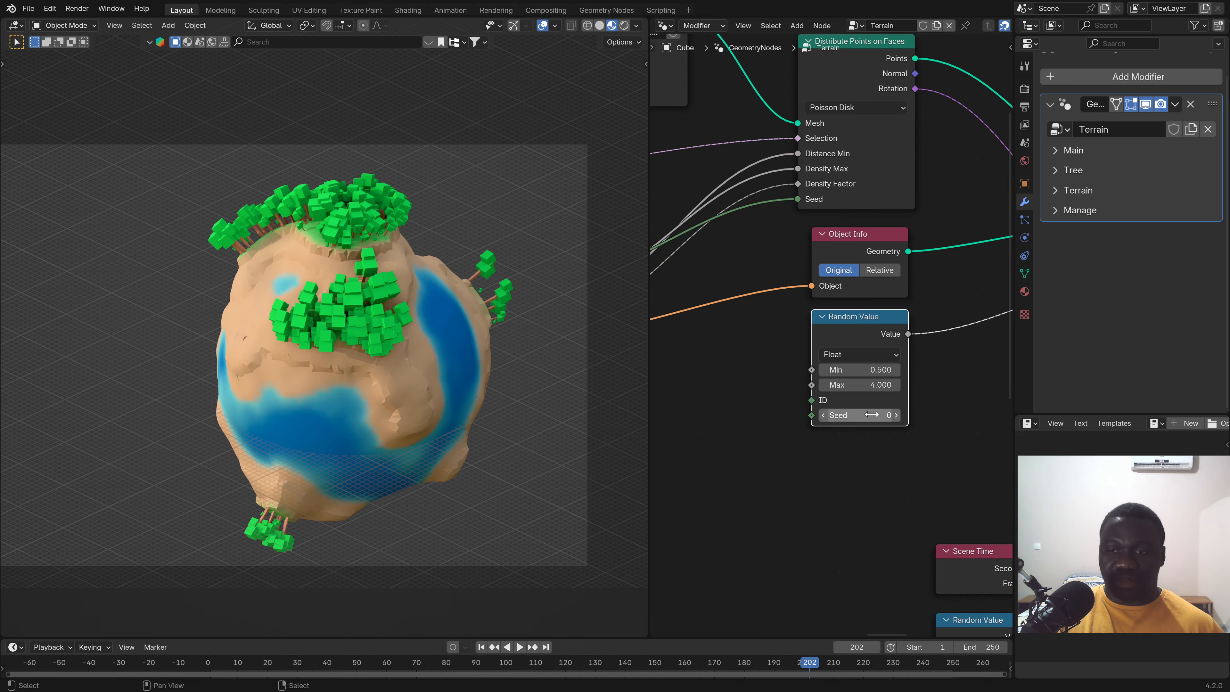
left_click_drag(871, 415, 891, 415)
right_click(872, 415)
Try a different multiplier on the Multiply node fed by Scene Time to test the tree movement speed.
scroll(879, 371, "down", 1)
middle_click_drag(878, 370, 805, 321)
scroll(859, 400, "down", 3)
scroll(899, 371, "down", 1)
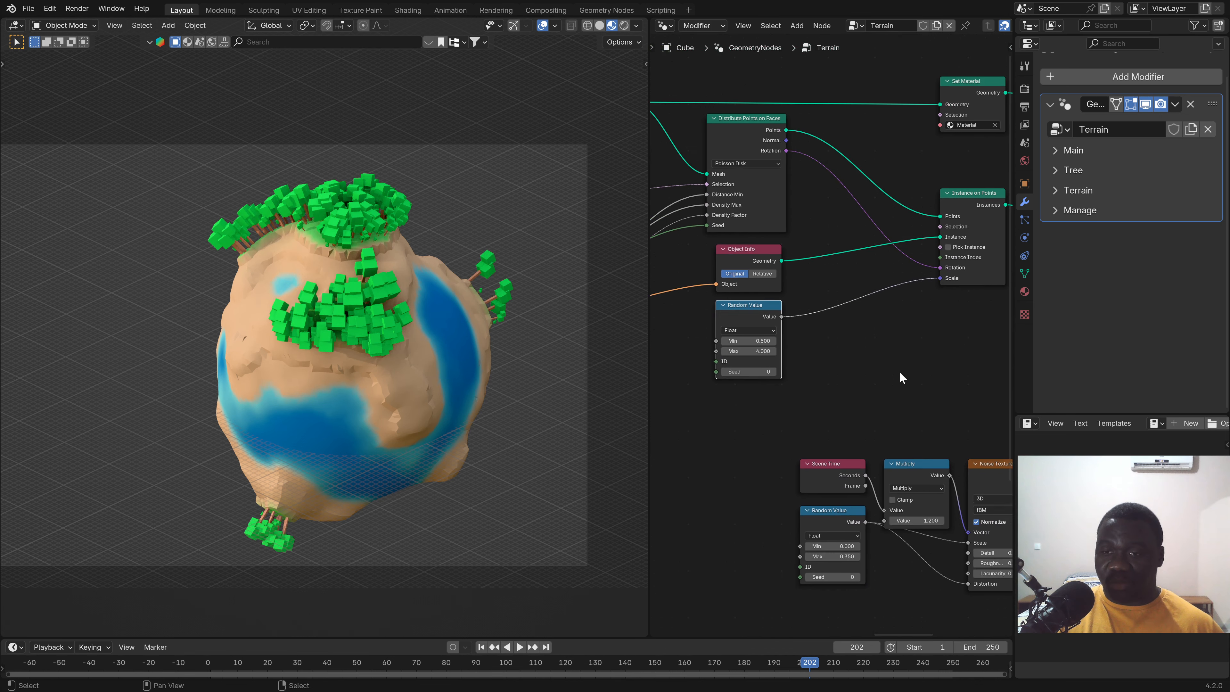
middle_click_drag(899, 371, 790, 286)
middle_click_drag(848, 351, 865, 197)
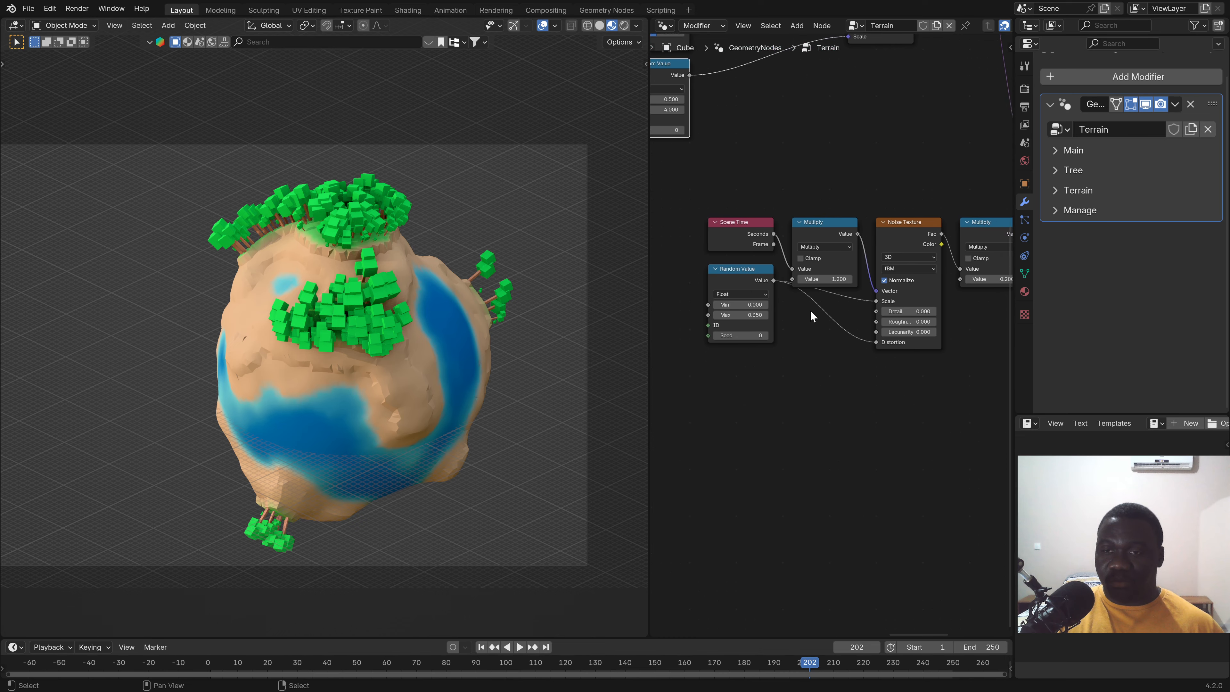
scroll(810, 311, "up", 1)
left_click_drag(827, 269, 861, 270)
scroll(774, 327, "down", 1)
middle_click_drag(755, 330, 793, 358)
left_click(860, 303)
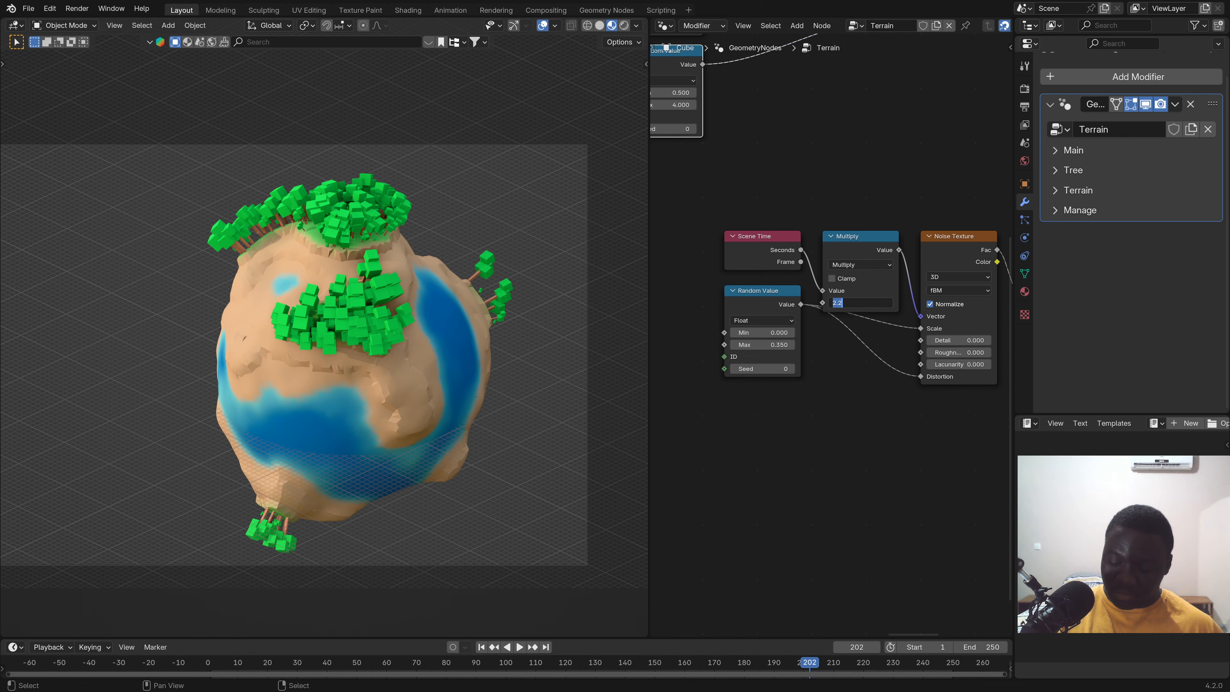
key("Return")
Duplicate the Group Input node beside the Scene Time nodes and hide the original's unused sockets.
scroll(692, 373, "down", 2)
middle_click_drag(798, 395, 958, 445)
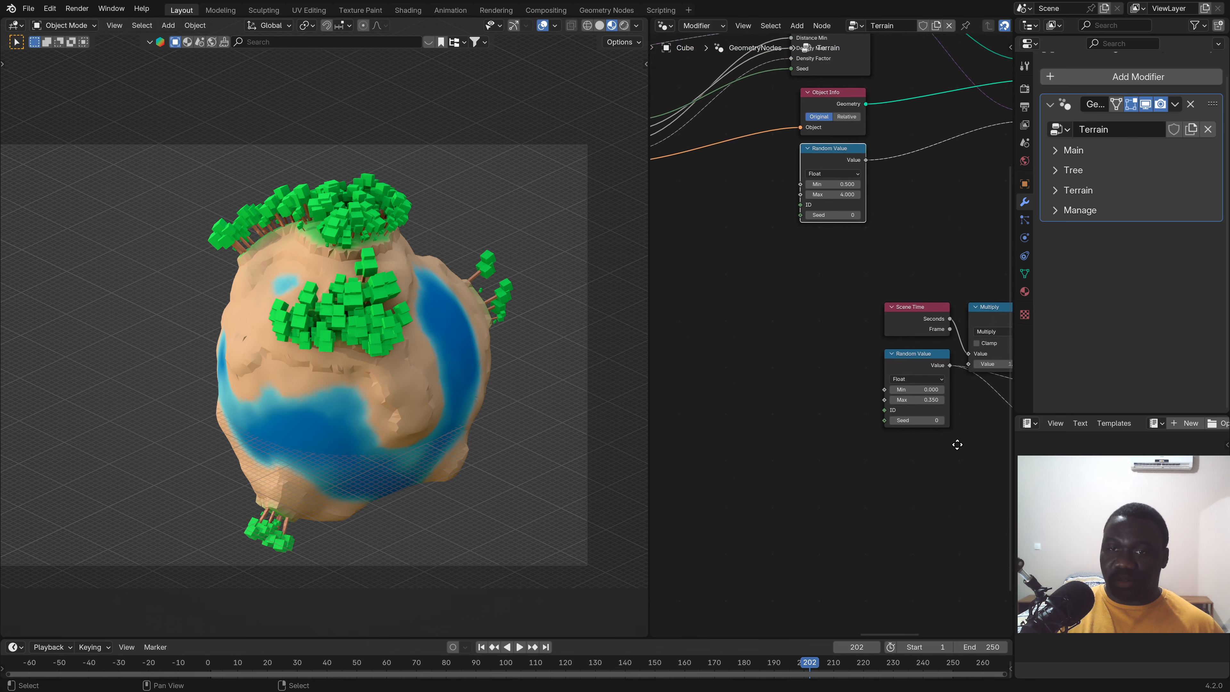
scroll(830, 340, "down", 5)
middle_click_drag(830, 340, 815, 367)
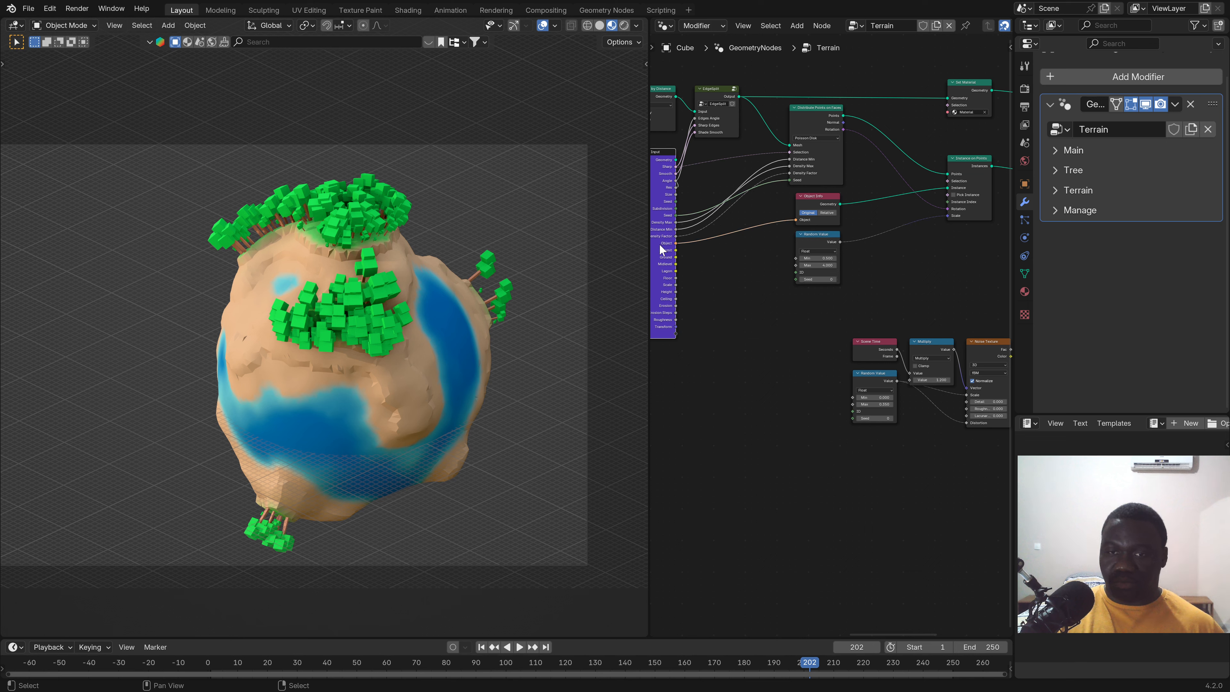
key("shift+d")
left_click(956, 564)
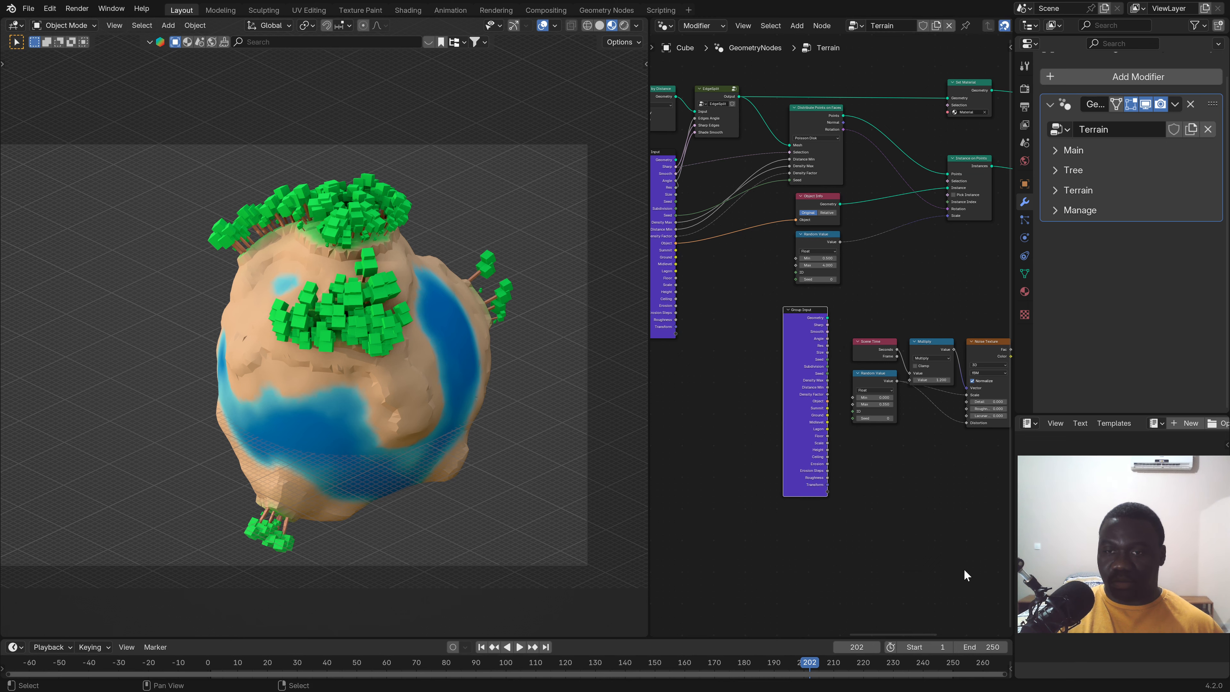
left_click(676, 188)
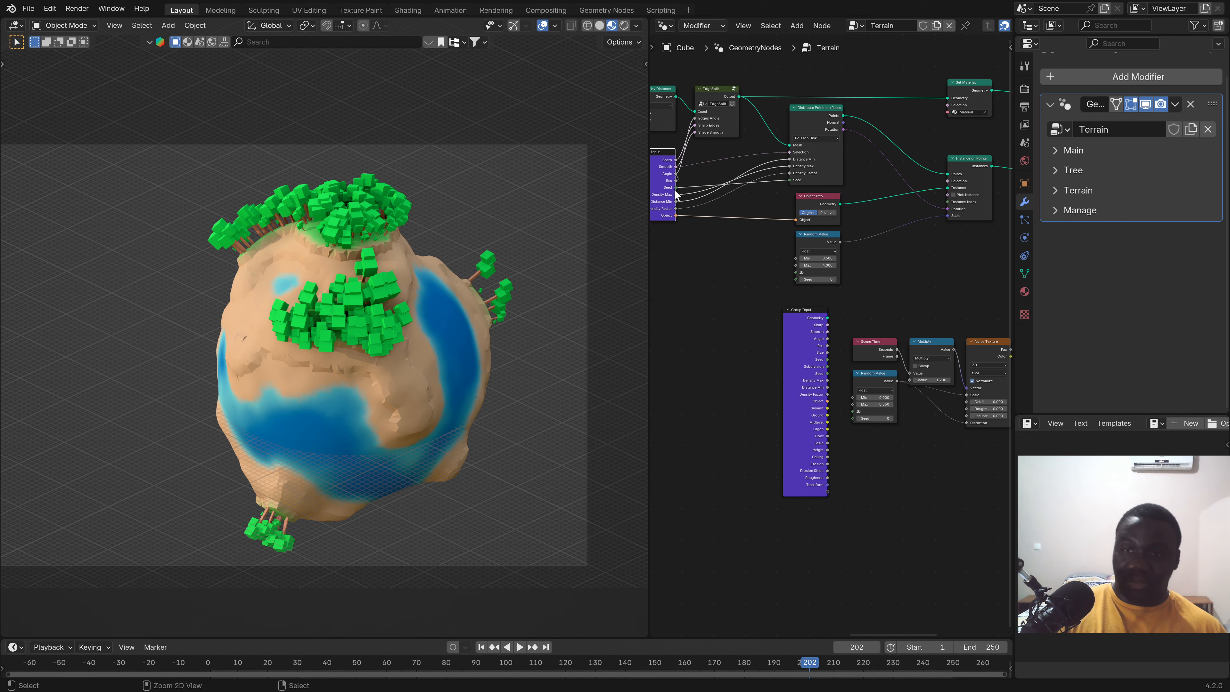
Widen the node editor and move the duplicated Group Input up beside the tree scale's Random Value node.
scroll(747, 365, "up", 2)
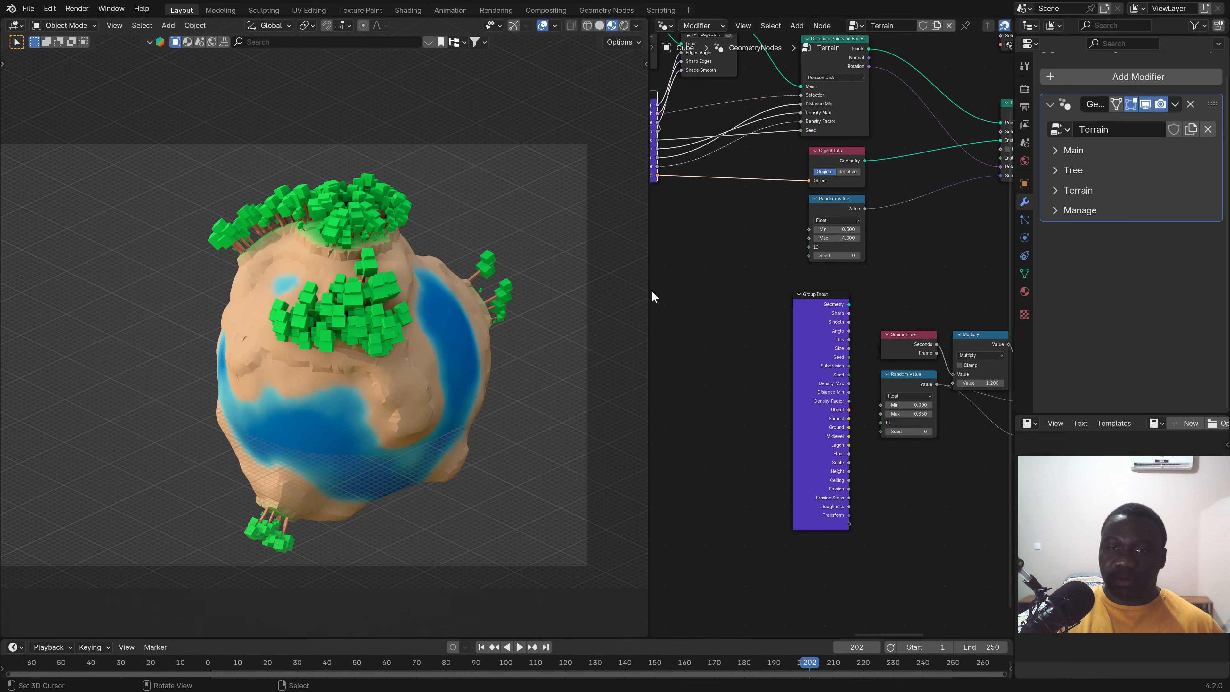
left_click_drag(647, 292, 465, 298)
scroll(723, 334, "up", 3)
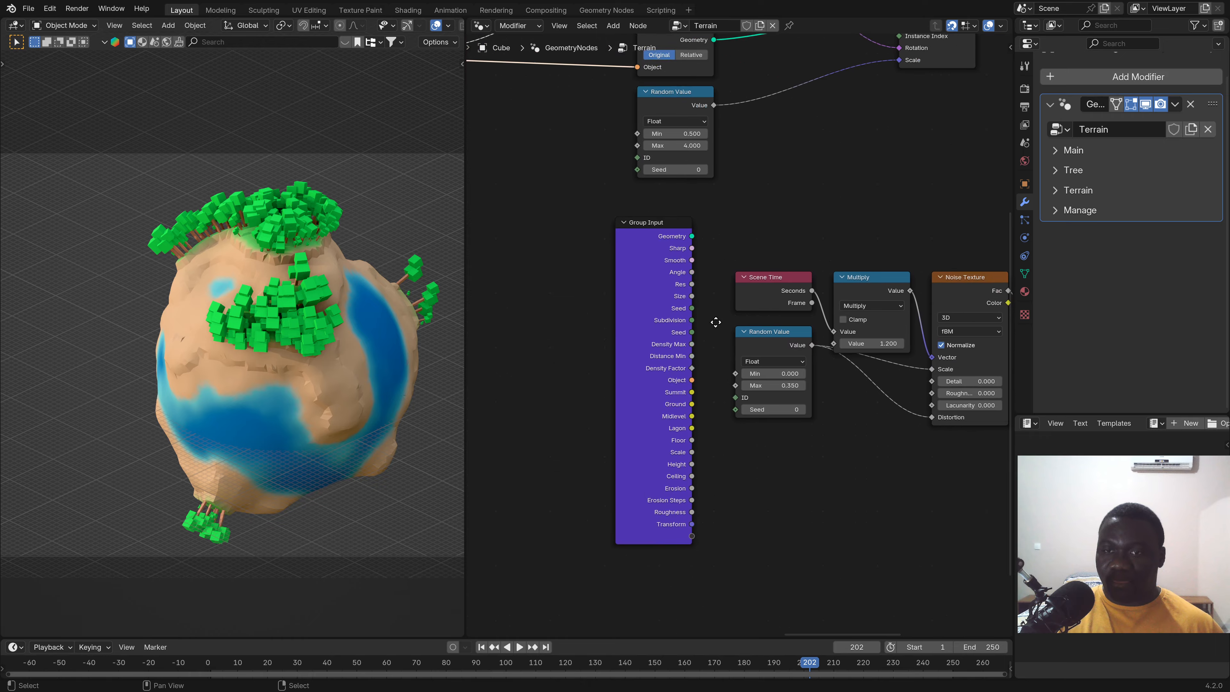
left_click_drag(685, 398, 587, 289)
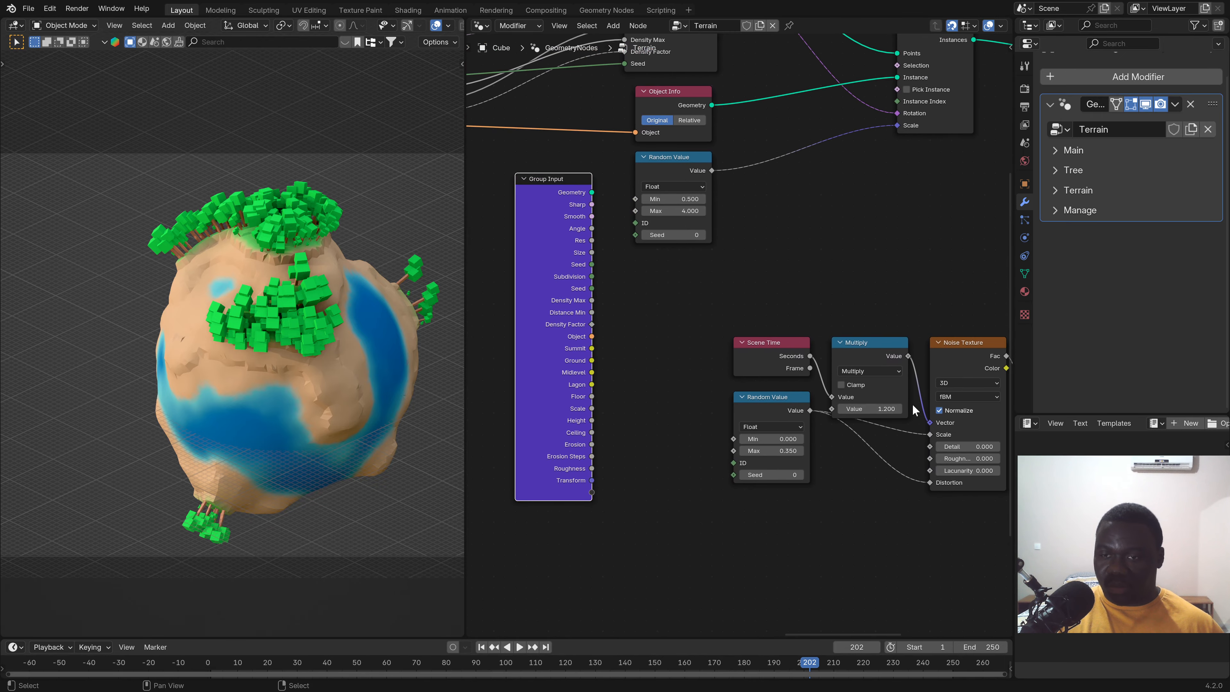
Expose the second value of the Scene Time Multiply node as a group input named Speed and make it Single Value.
left_click_drag(831, 409, 592, 493)
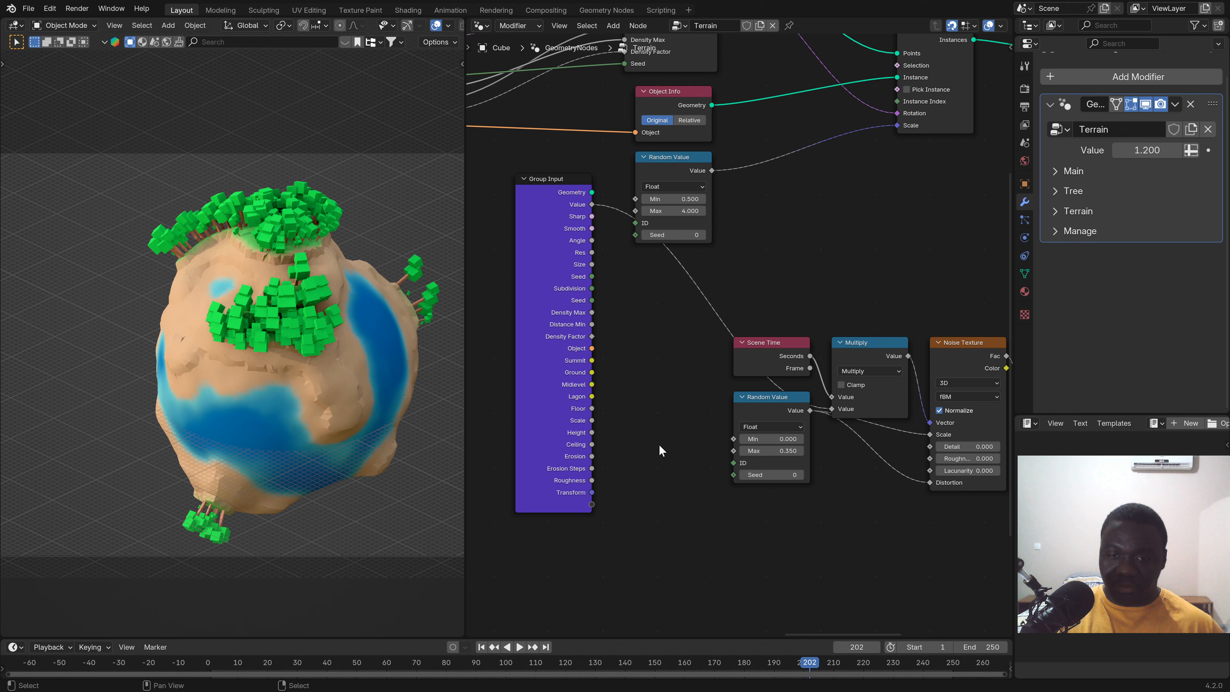
key("n")
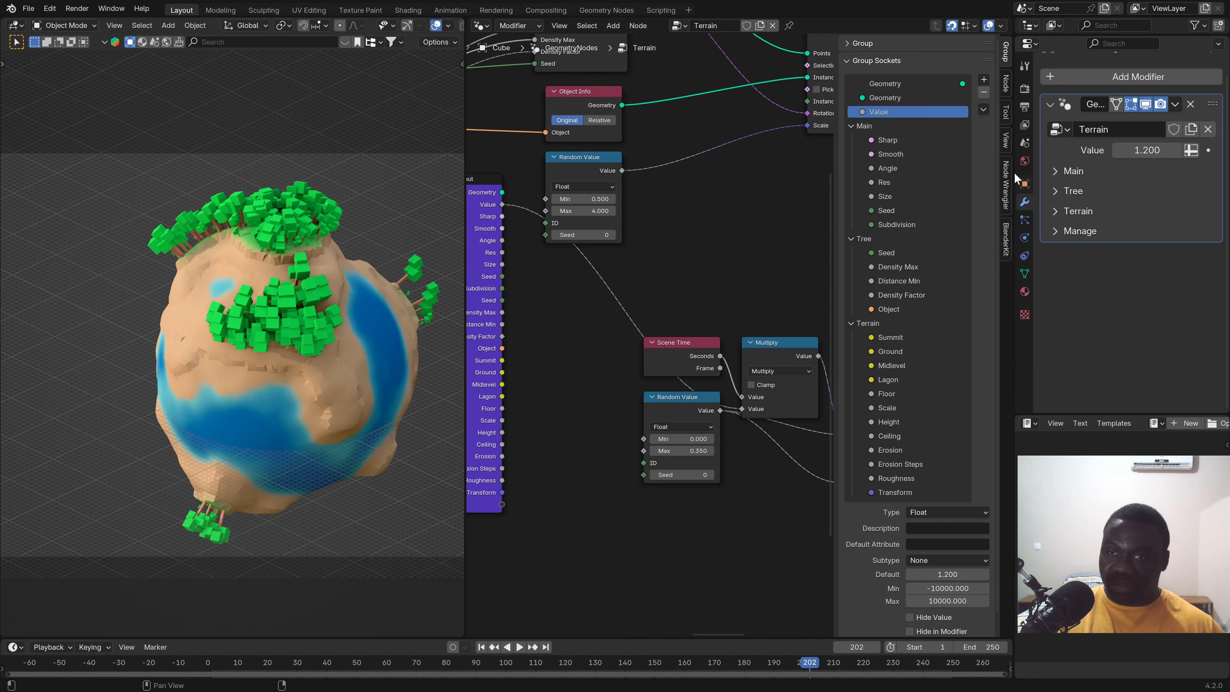
left_click(856, 126)
left_click(850, 140)
left_click(852, 153)
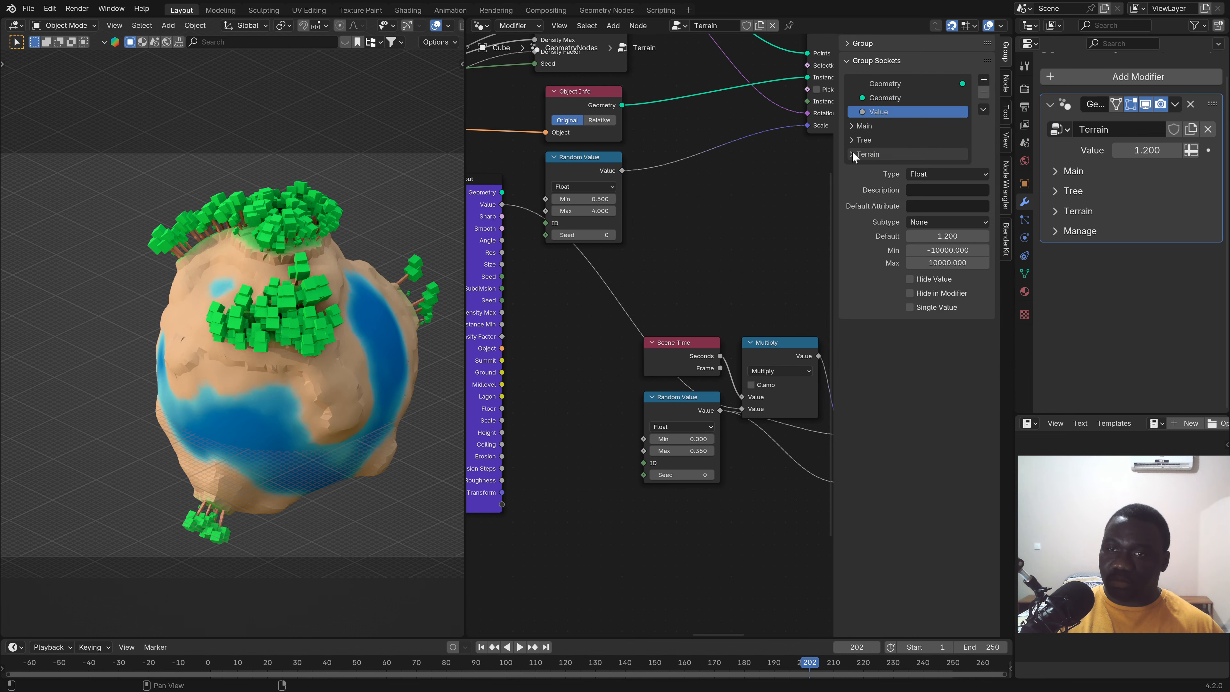
double_click(883, 111)
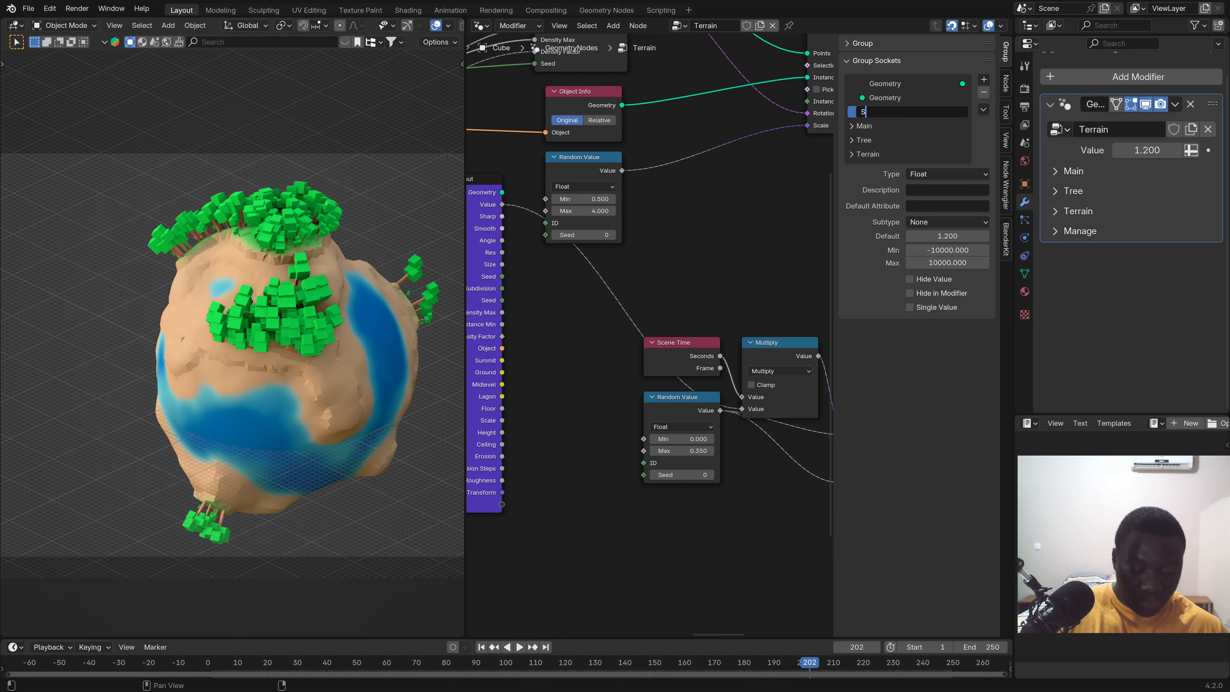
type("Speed")
key("Return")
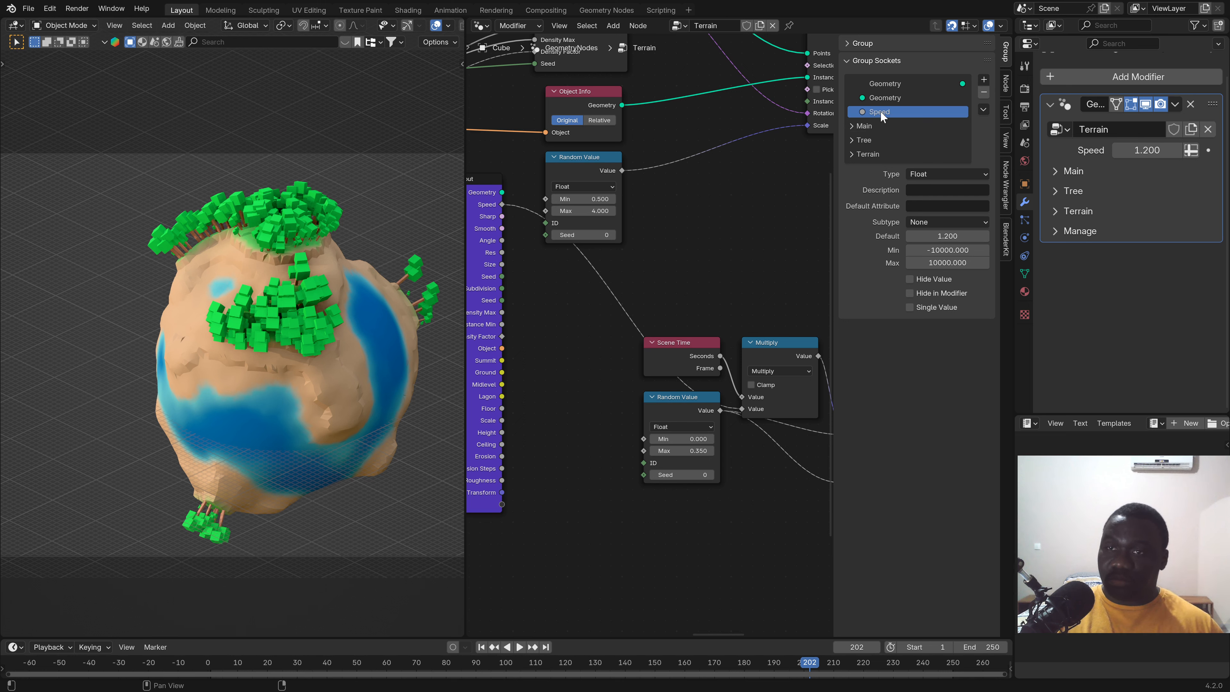
left_click(909, 306)
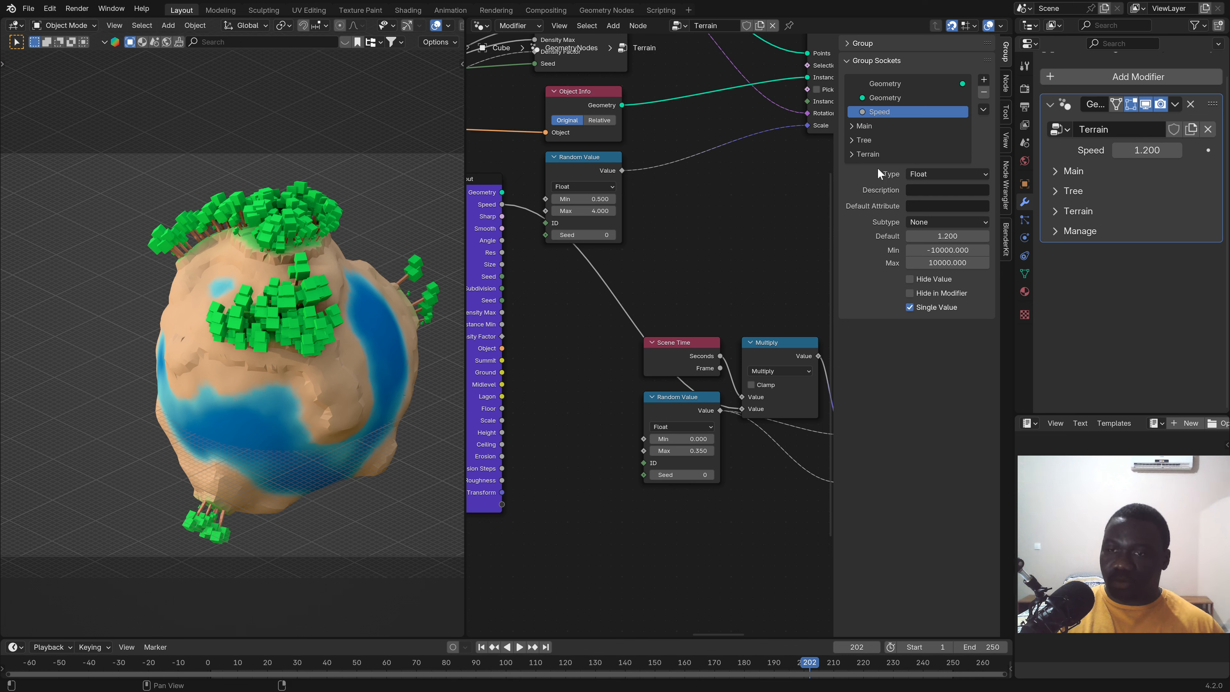
Move the Speed socket into the Tree panel above Seed.
left_click(852, 126)
left_click(855, 125)
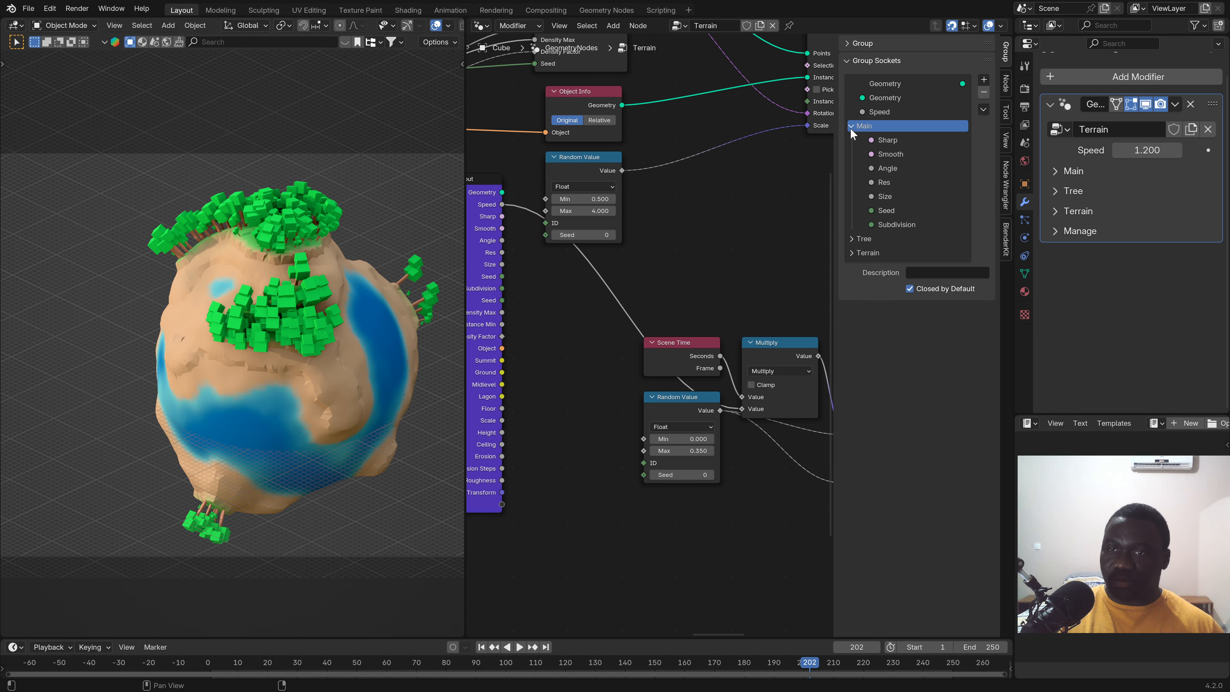
left_click(851, 127)
left_click(852, 140)
left_click_drag(890, 114, 884, 139)
left_click(885, 138)
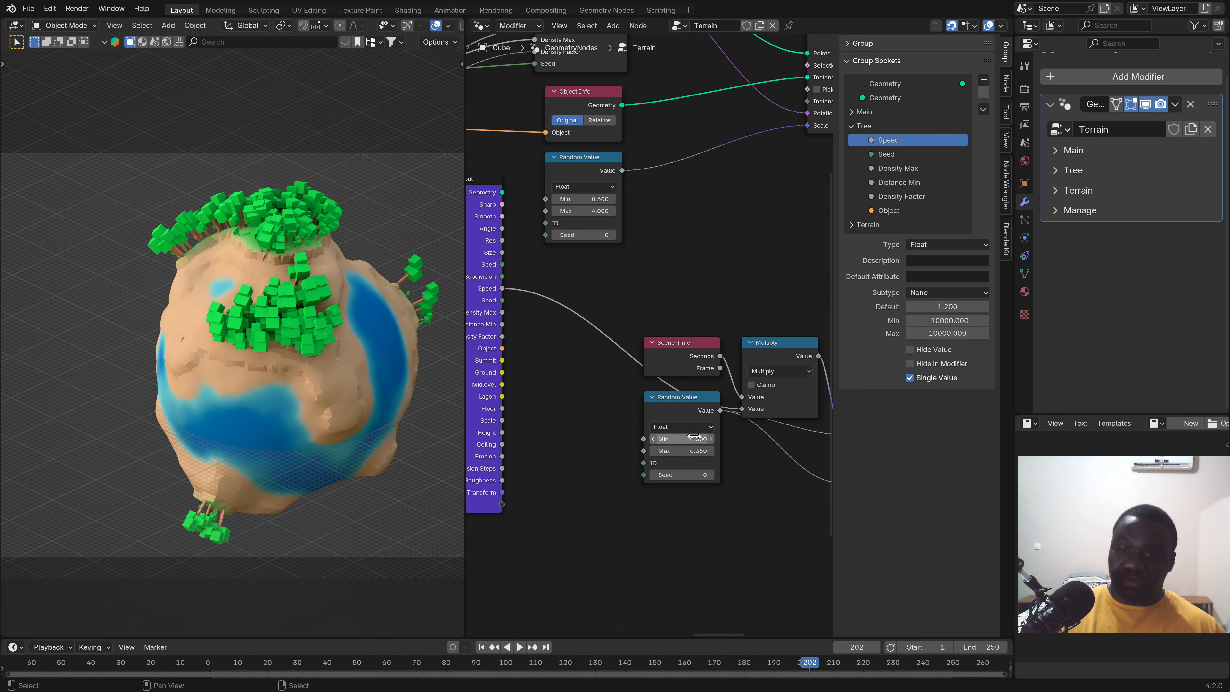
Try out other Min and Max values on the Random Value node feeding the Noise Texture.
scroll(697, 435, "down", 2)
middle_click_drag(712, 412, 692, 357)
scroll(680, 397, "up", 3)
scroll(680, 402, "up", 1)
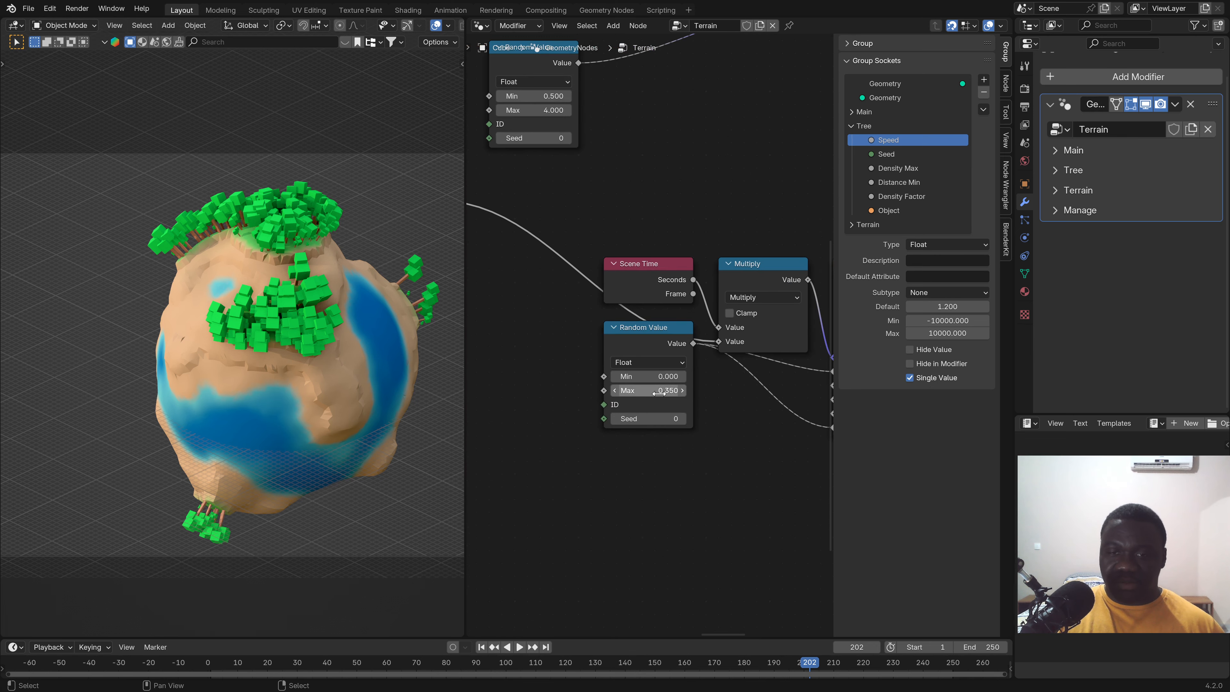
mouse_move(665, 390)
left_mouse_down()
mouse_move(645, 391)
mouse_move(680, 376)
left_mouse_up()
key("Escape")
key("Escape")
Move the Noise Texture's Random Value node directly beneath the Multiply node.
scroll(717, 398, "down", 1)
middle_click_drag(717, 399, 590, 409)
left_click_drag(522, 357, 620, 391)
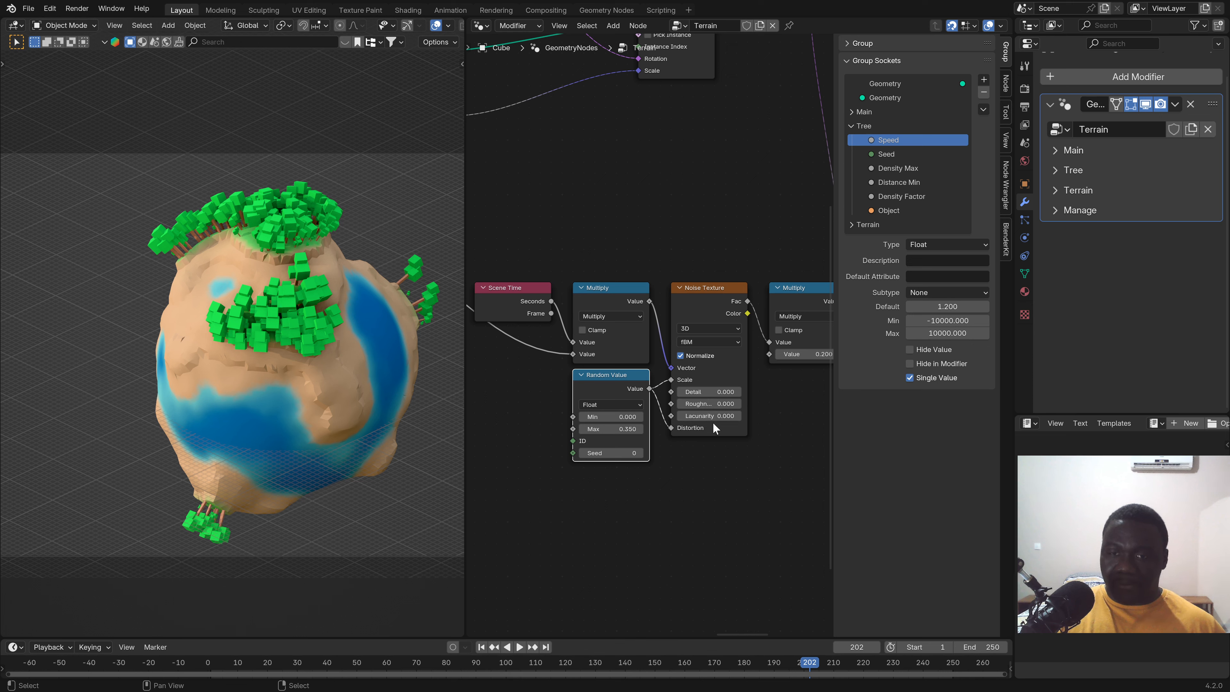
Hide the unused sockets on the Noise Texture node.
left_click(706, 309)
key("ctrl+h")
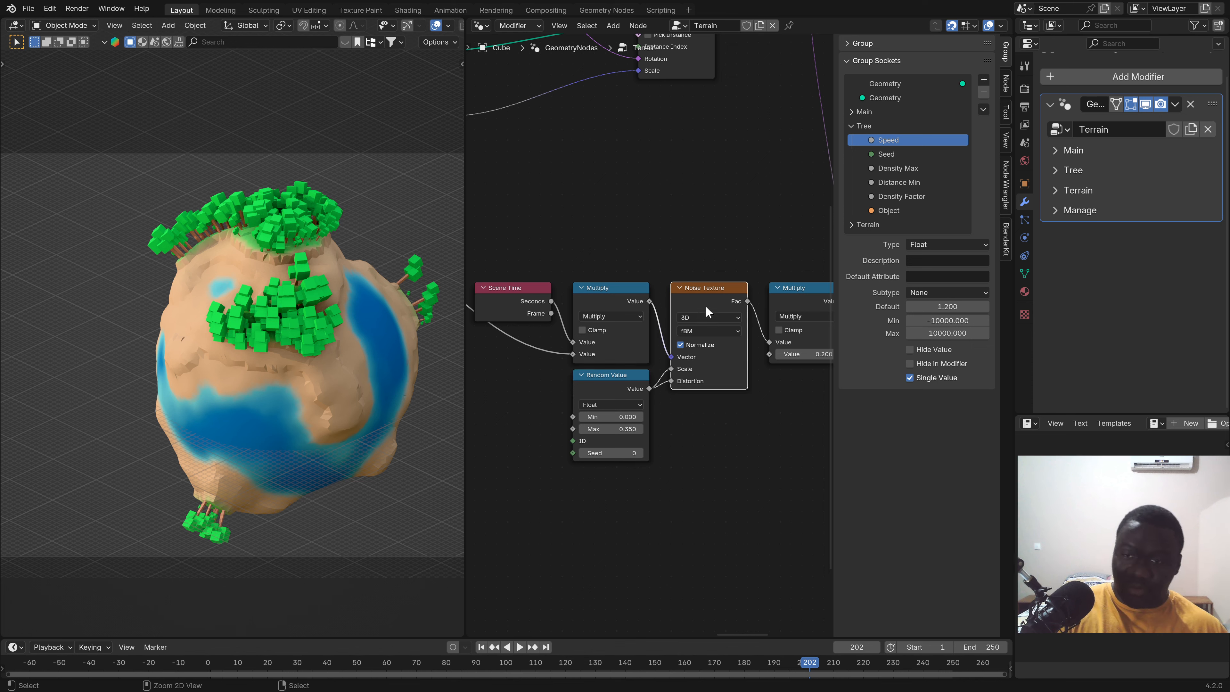
Expose the second value of the Multiply node after the Noise Texture as a group input named Strenght.
scroll(666, 409, "down", 1)
middle_click_drag(666, 410, 592, 420)
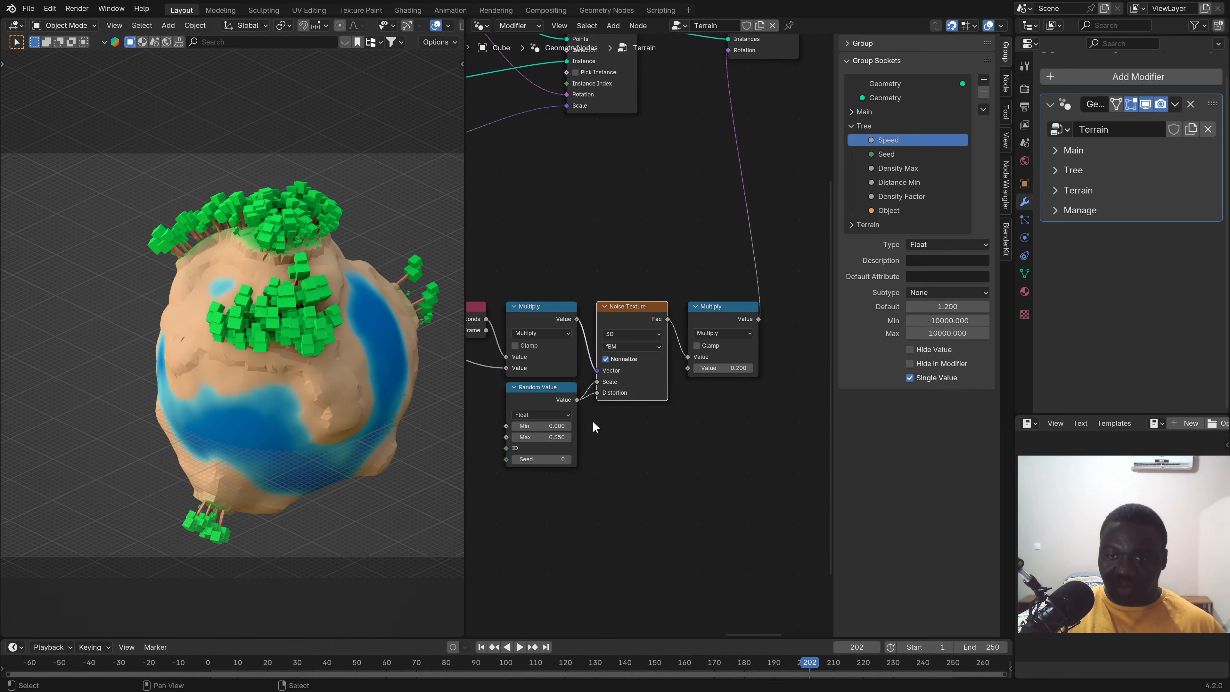
scroll(707, 382, "up", 1)
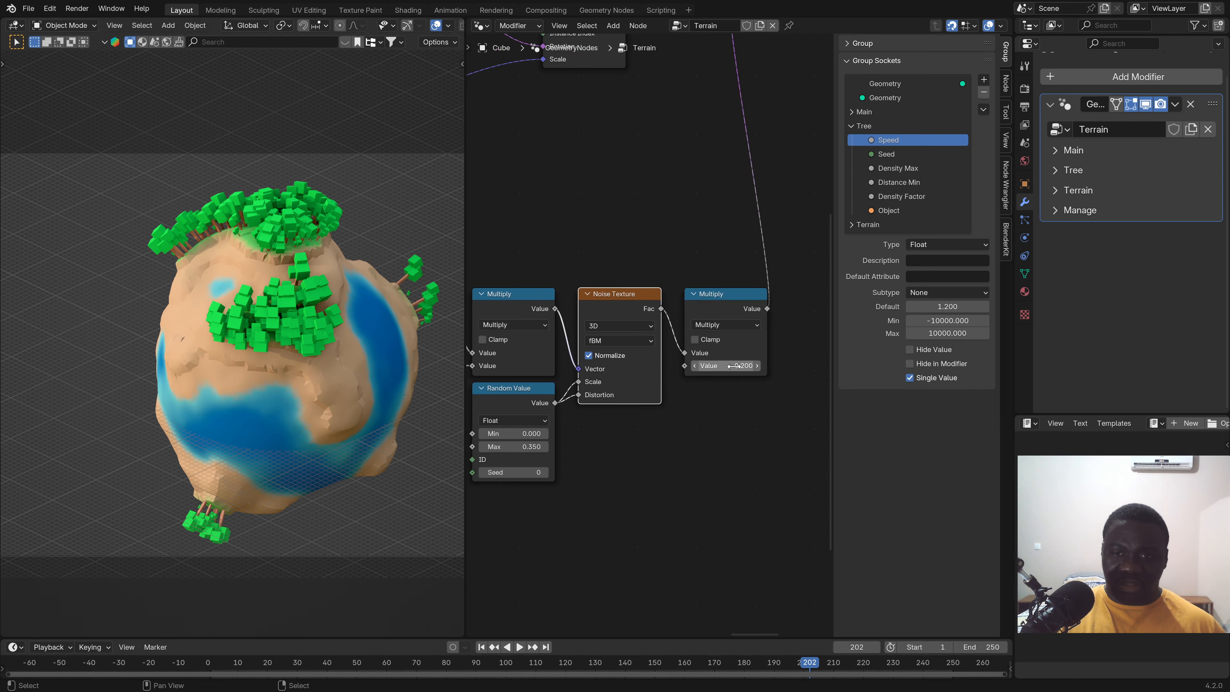
left_click_drag(733, 366, 710, 366)
scroll(661, 414, "down", 1)
middle_click_drag(525, 392, 665, 368)
scroll(665, 368, "down", 1)
middle_click_drag(597, 387, 549, 401)
left_click_drag(517, 459, 707, 388)
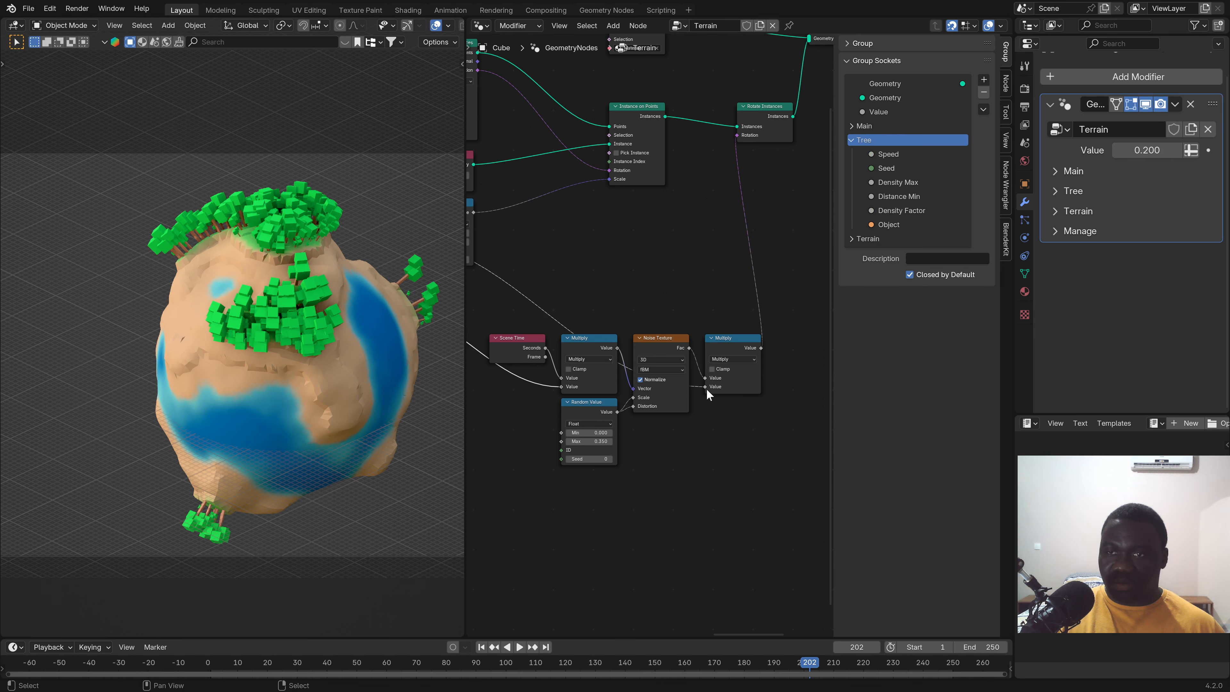
double_click(884, 112)
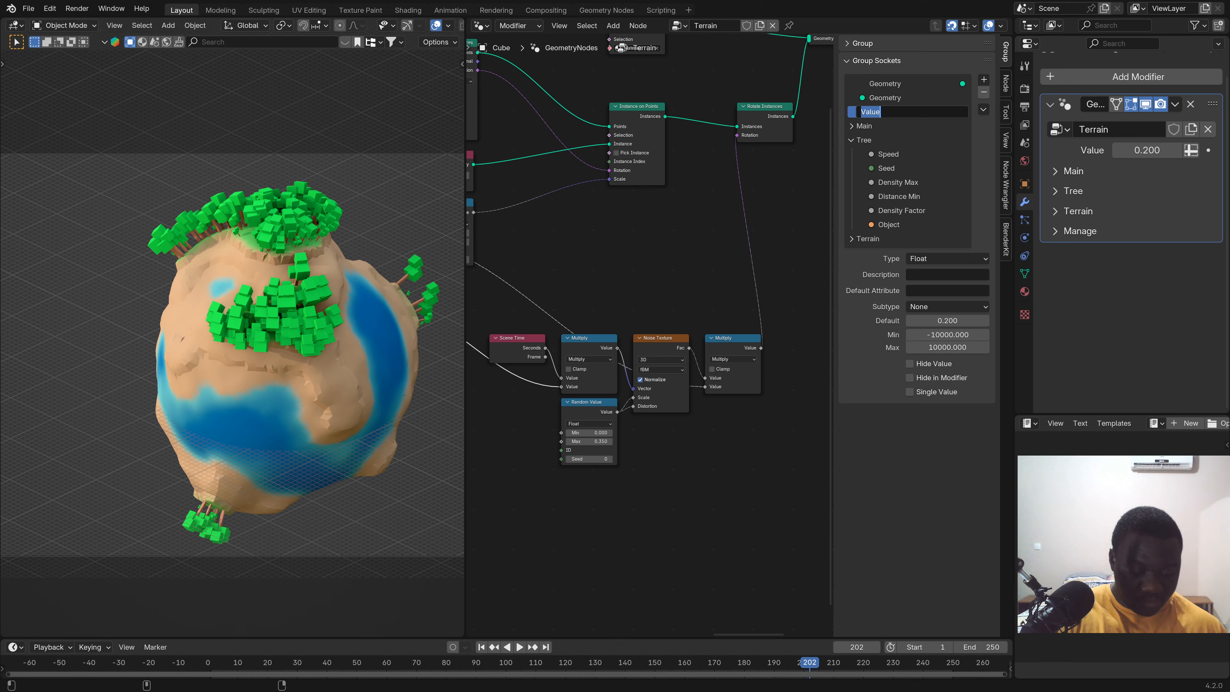
type("Strenght")
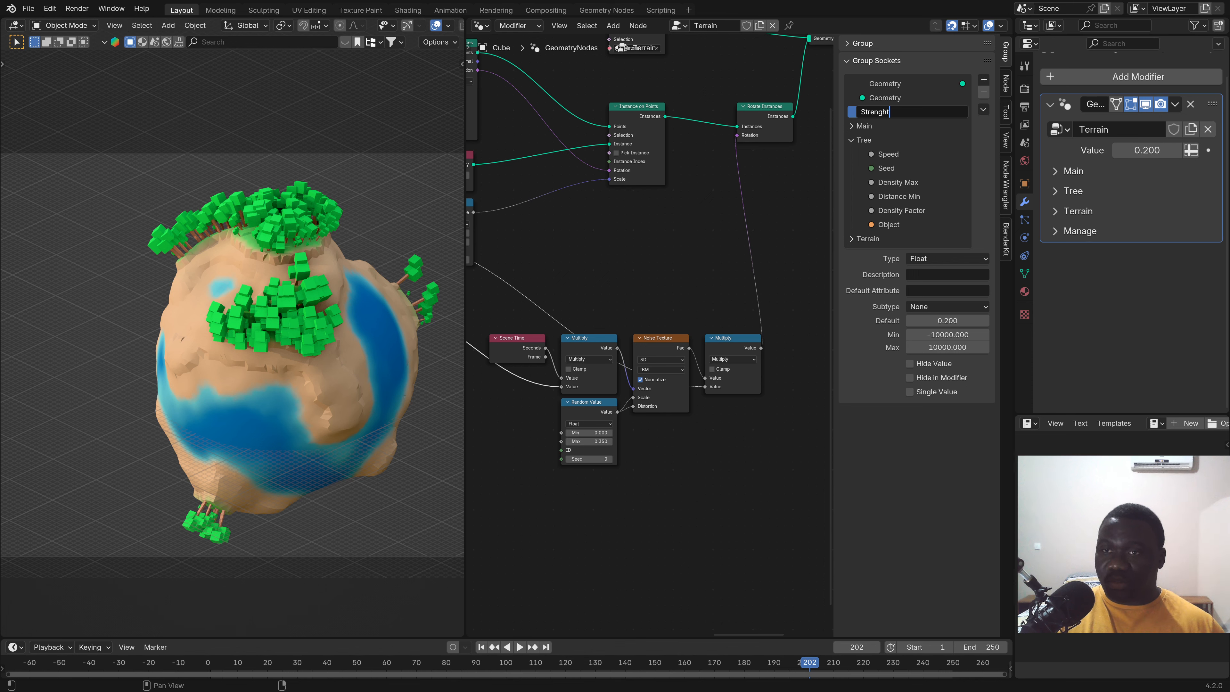
key("Return")
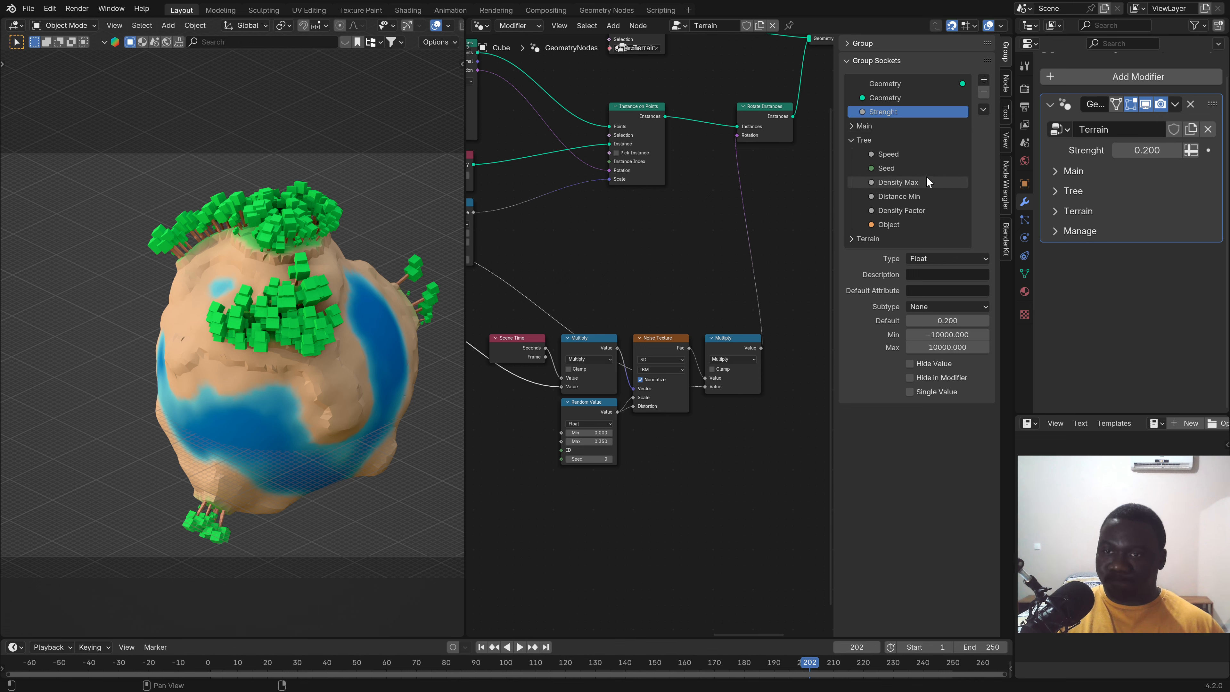
Move the Strenght socket into the Tree panel between Seed and Density Max, and expand the modifier's Tree settings.
left_click_drag(882, 111, 906, 175)
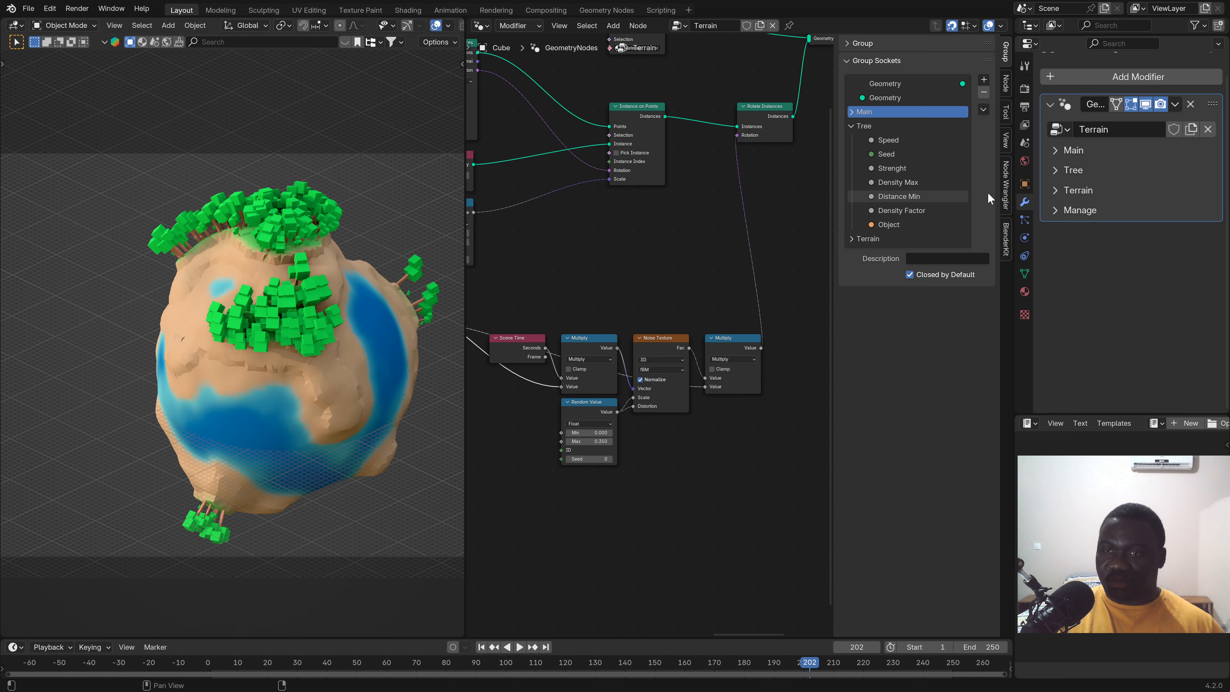
left_click(852, 124)
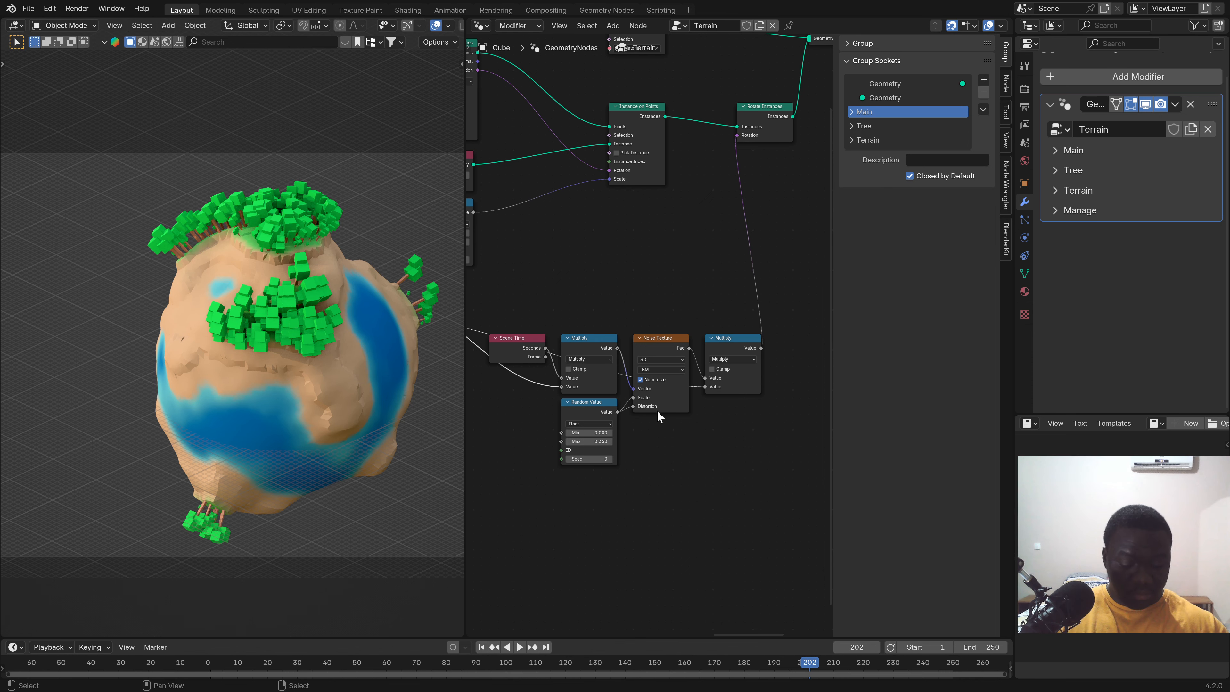
key("n")
scroll(684, 417, "up", 1)
scroll(940, 347, "down", 3)
middle_click_drag(881, 286, 642, 459)
left_click(1061, 170)
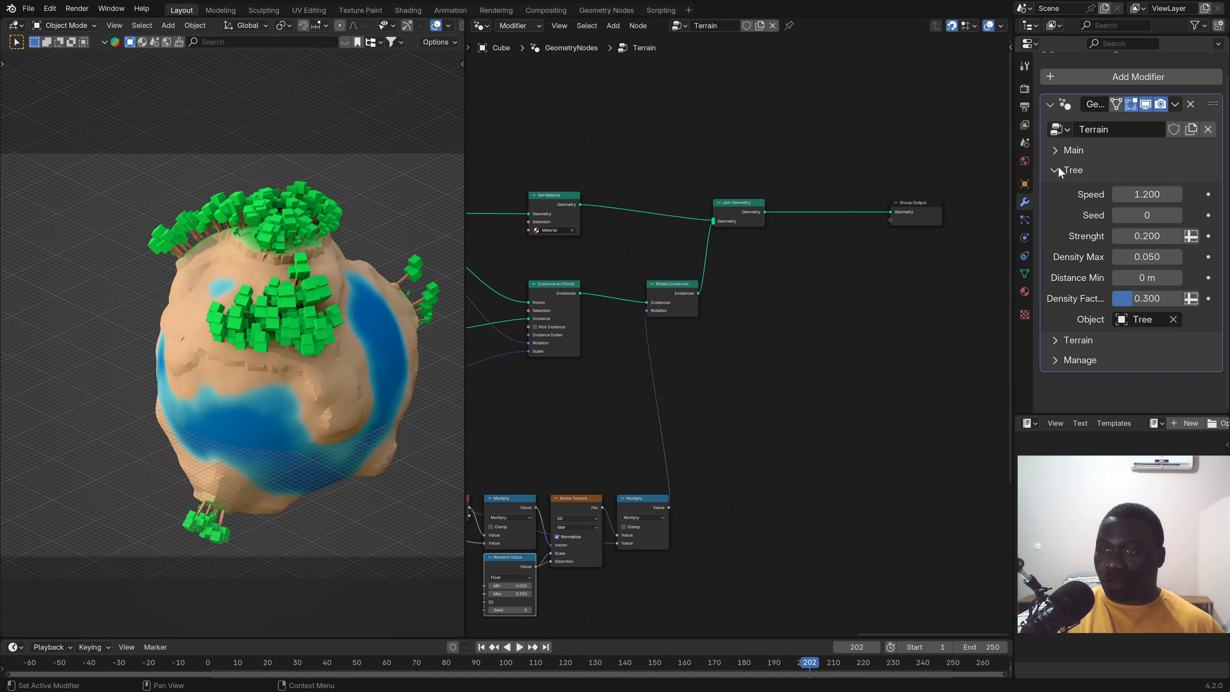
Correct the name of the Tree panel's Strenght socket to Strength.
key("n")
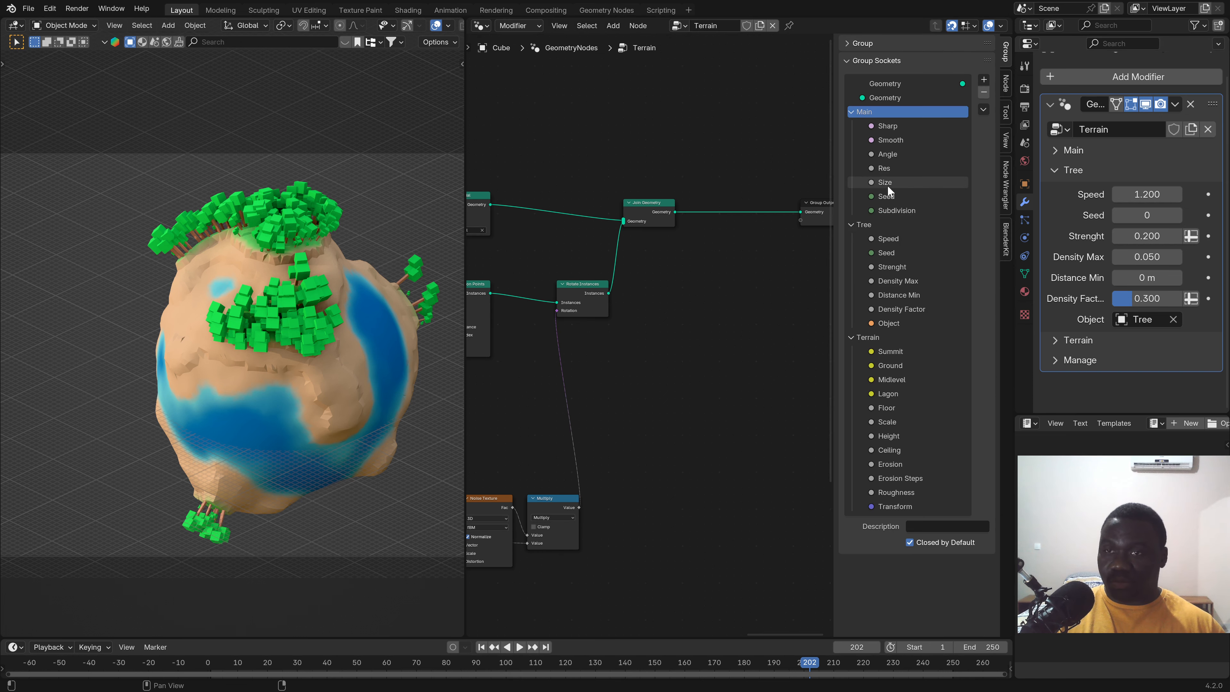
left_click(858, 225)
left_click(852, 238)
left_click(852, 111)
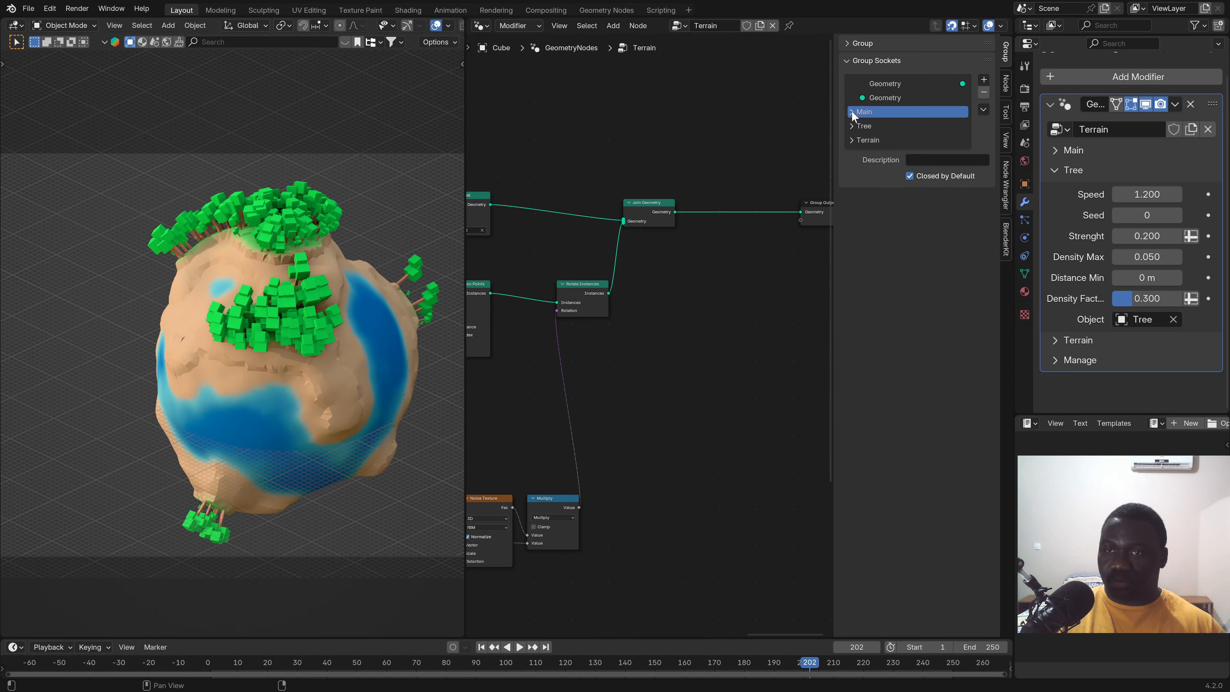
left_click(856, 126)
left_click(904, 169)
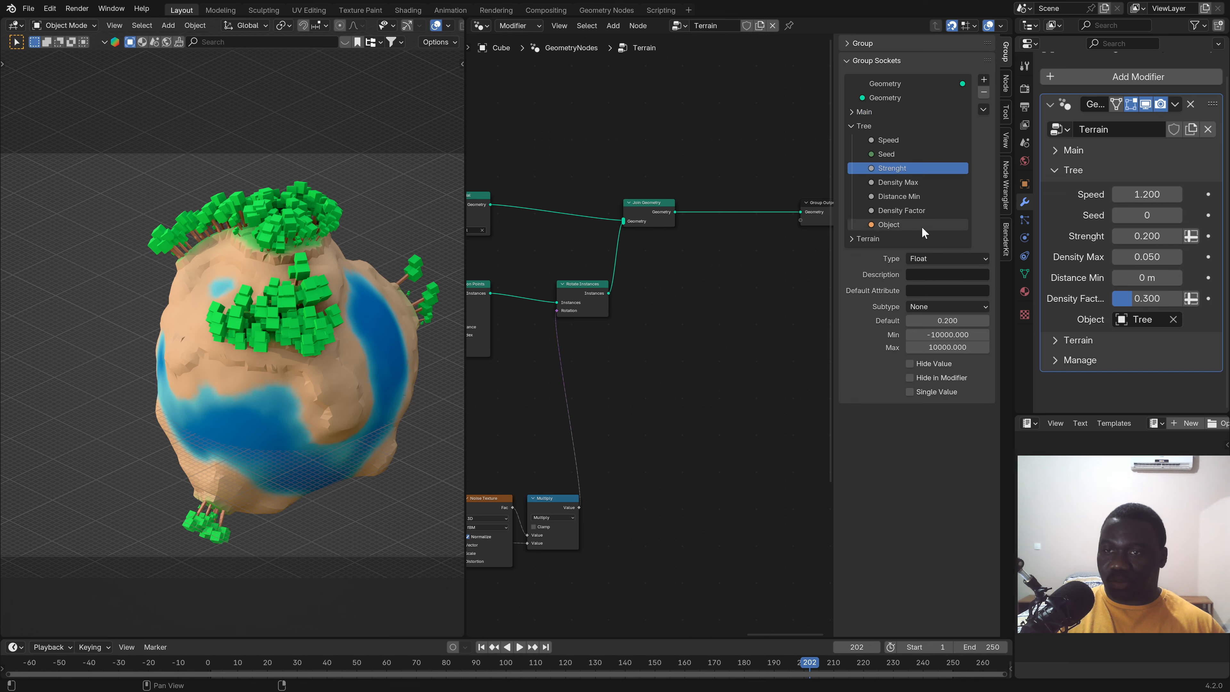
double_click(906, 170)
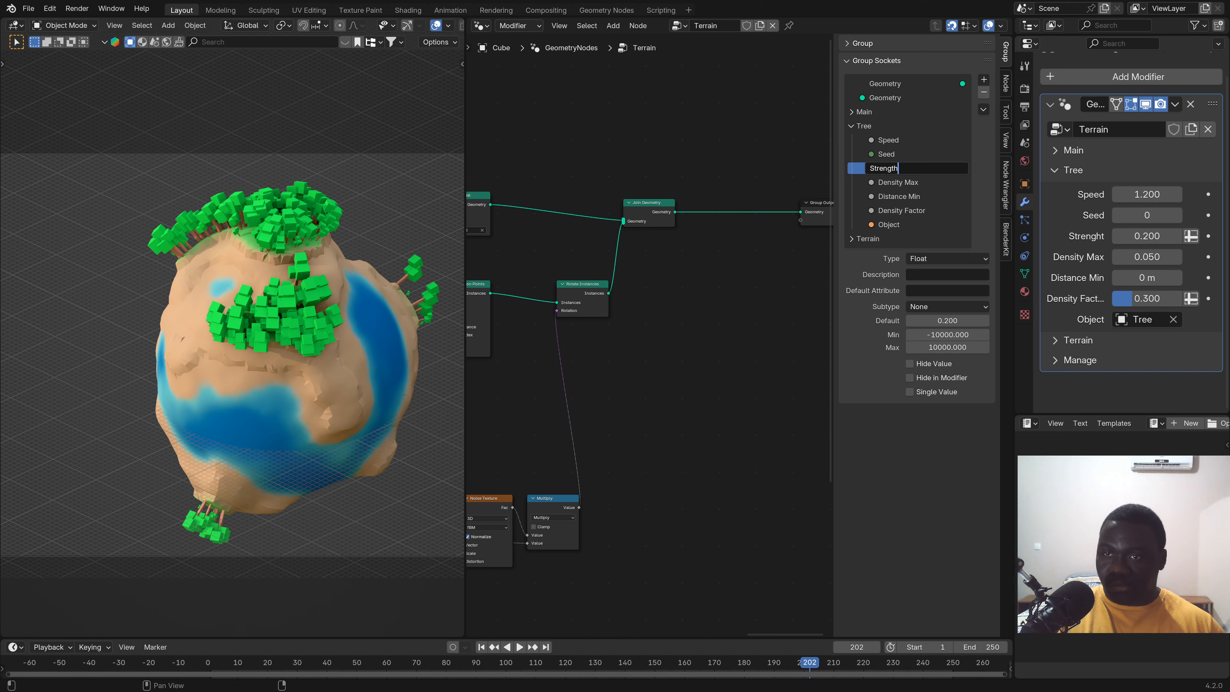
key("Return")
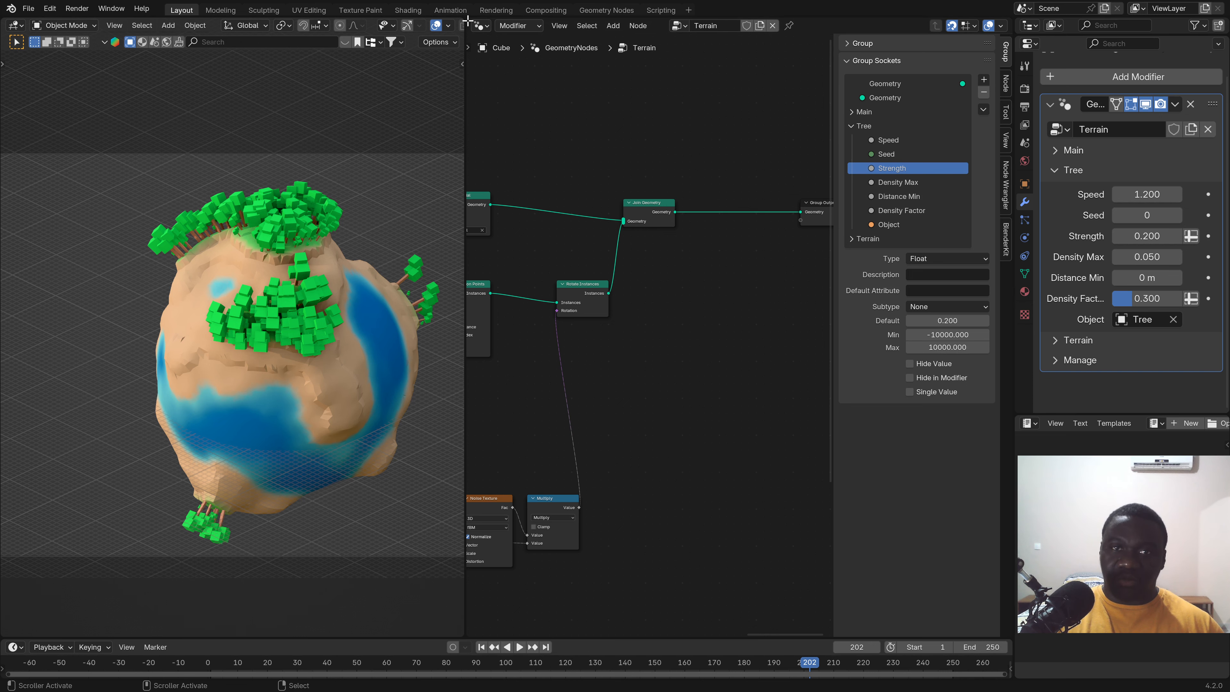
Add a Bump node in a temporary Shader Editor to check how Strength is spelled, and remove the node and editor again.
left_click_drag(467, 20, 471, 284)
left_click(480, 291)
left_click(492, 409)
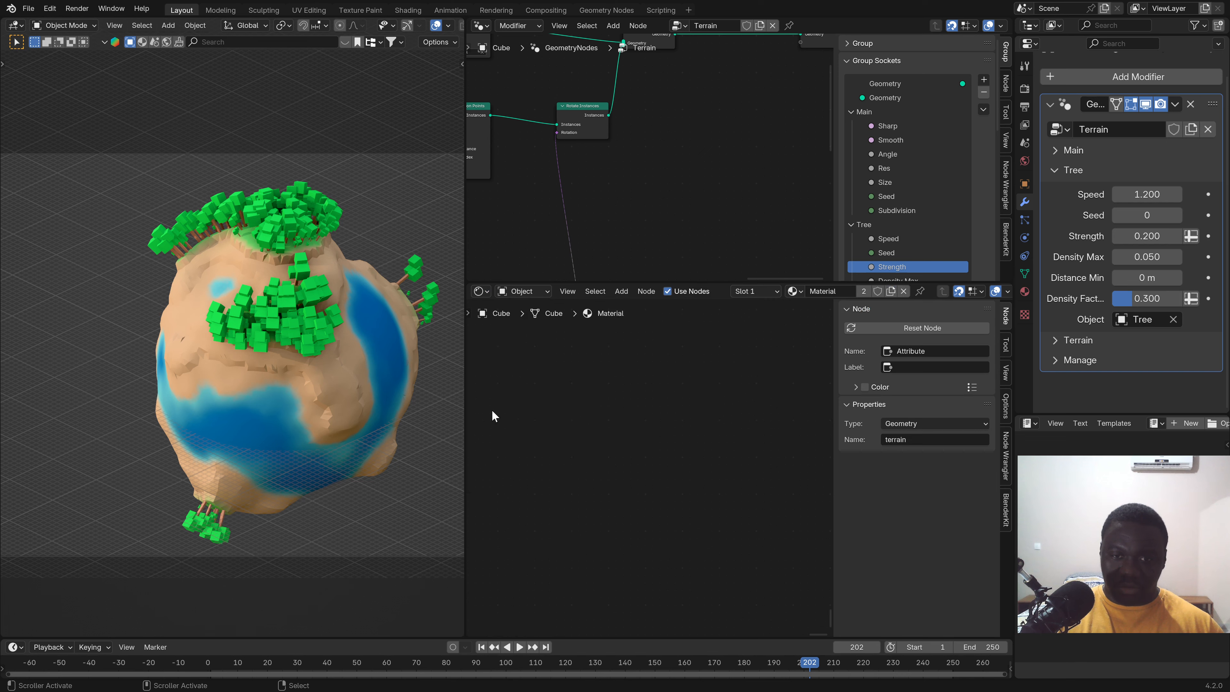
key("shift+a")
left_click(647, 439)
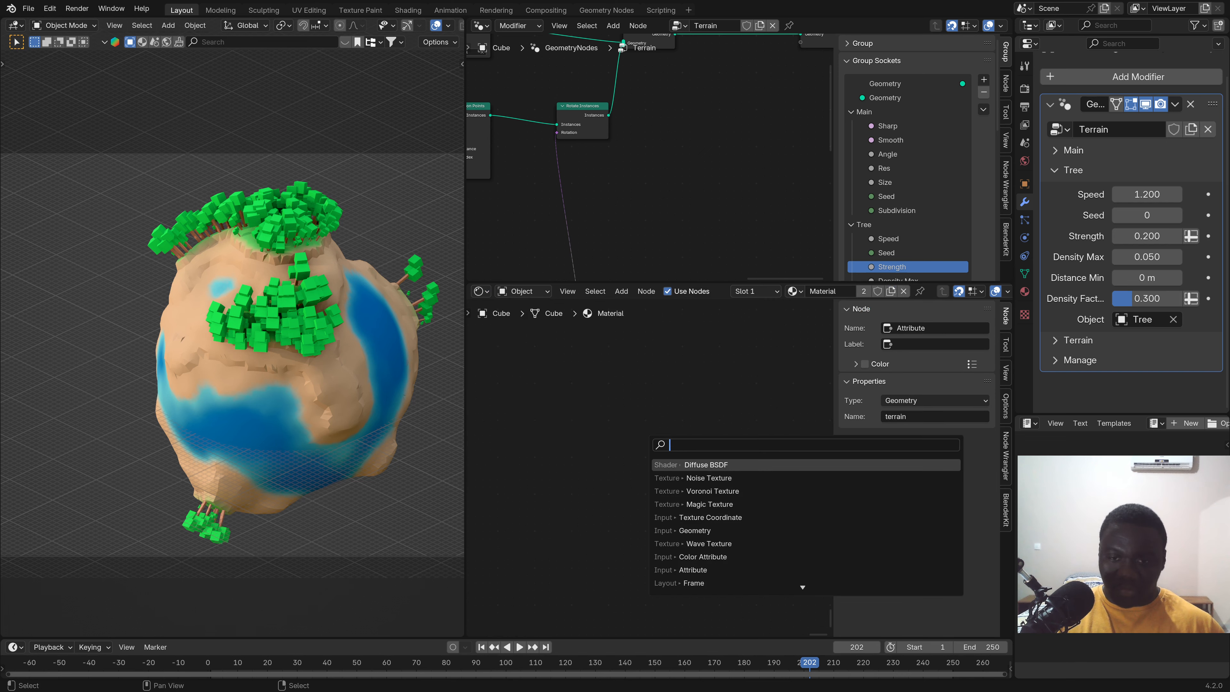
type("bump")
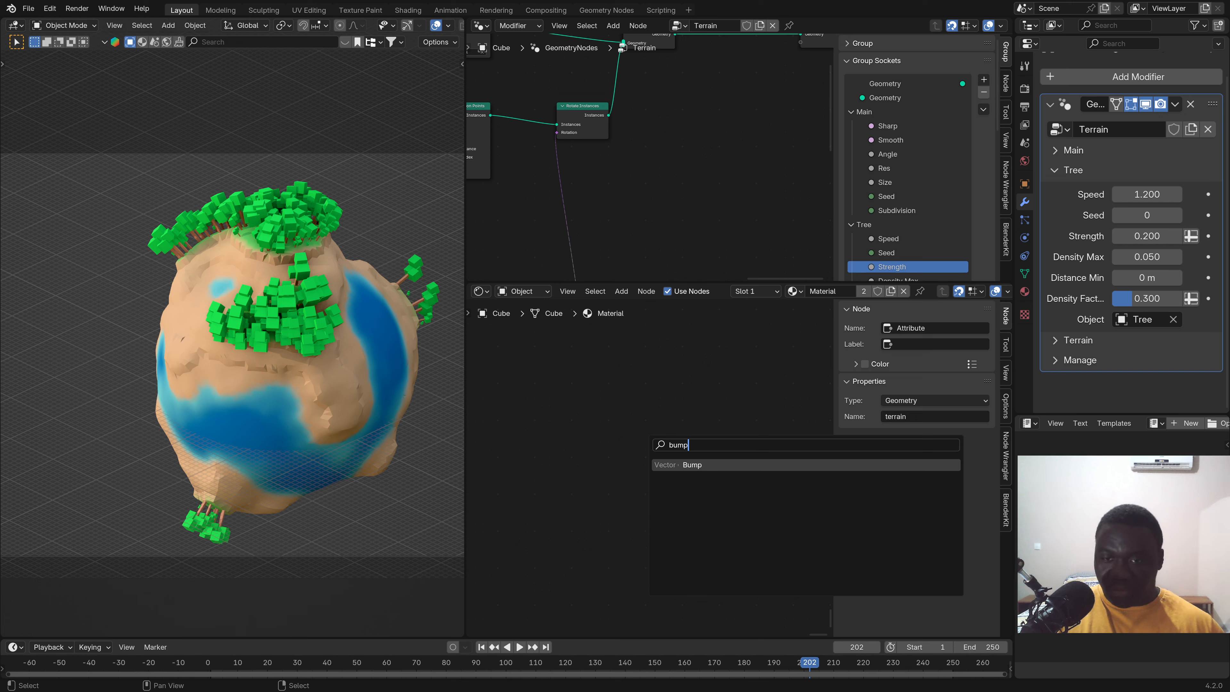
left_click(692, 462)
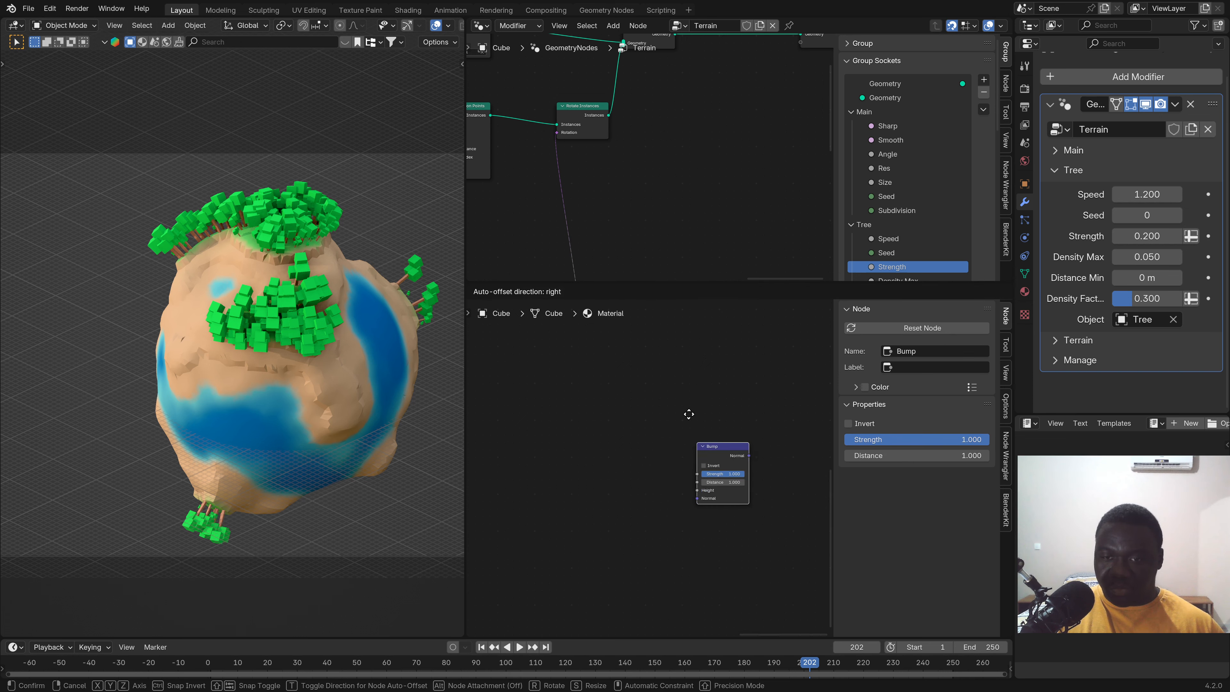
left_click(624, 340)
scroll(664, 417, "up", 5)
middle_click_drag(657, 388, 671, 457)
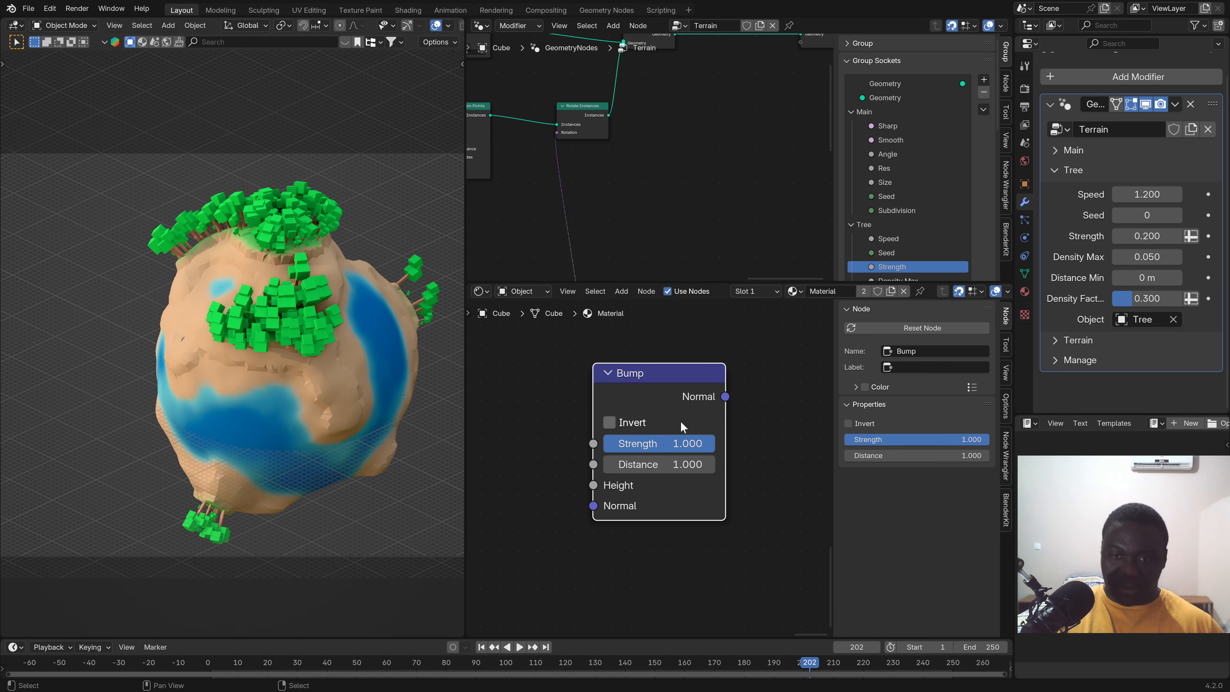
key("x")
left_click_drag(470, 277, 533, 397)
Make the Density Factor and Strength sockets Single Value, checking the same option on the Tree panel's Density Max, Distance Min and Seed sockets.
left_click(853, 111)
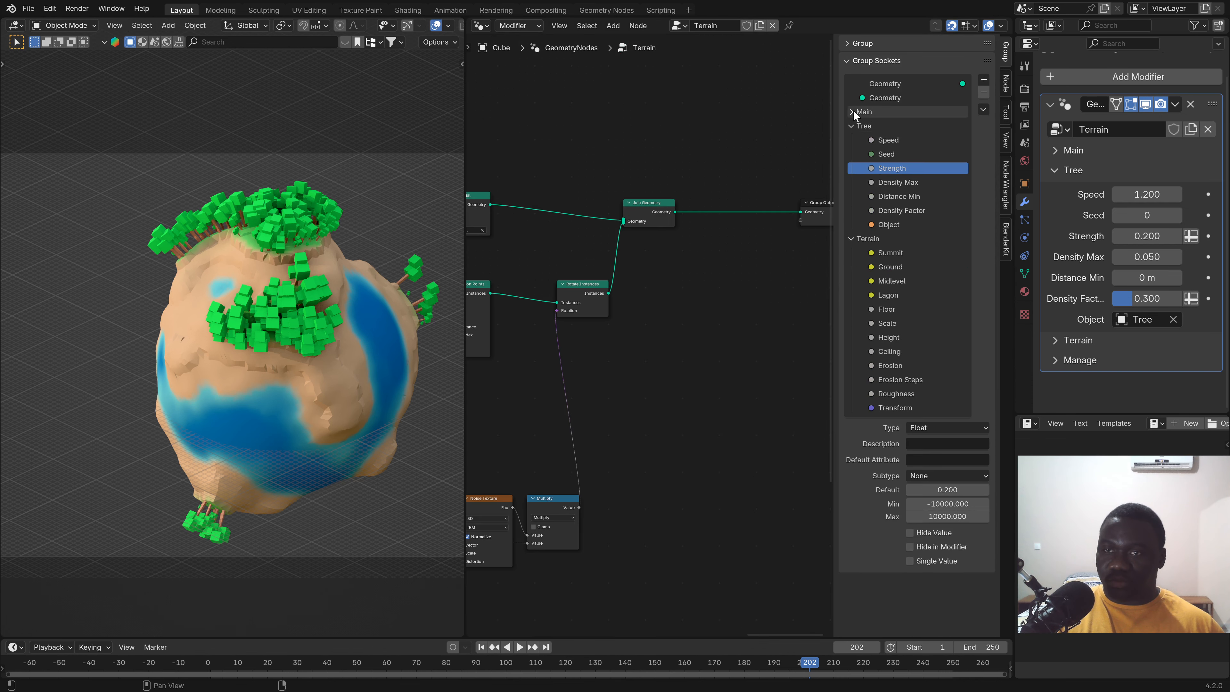
left_click(857, 126)
left_click(852, 239)
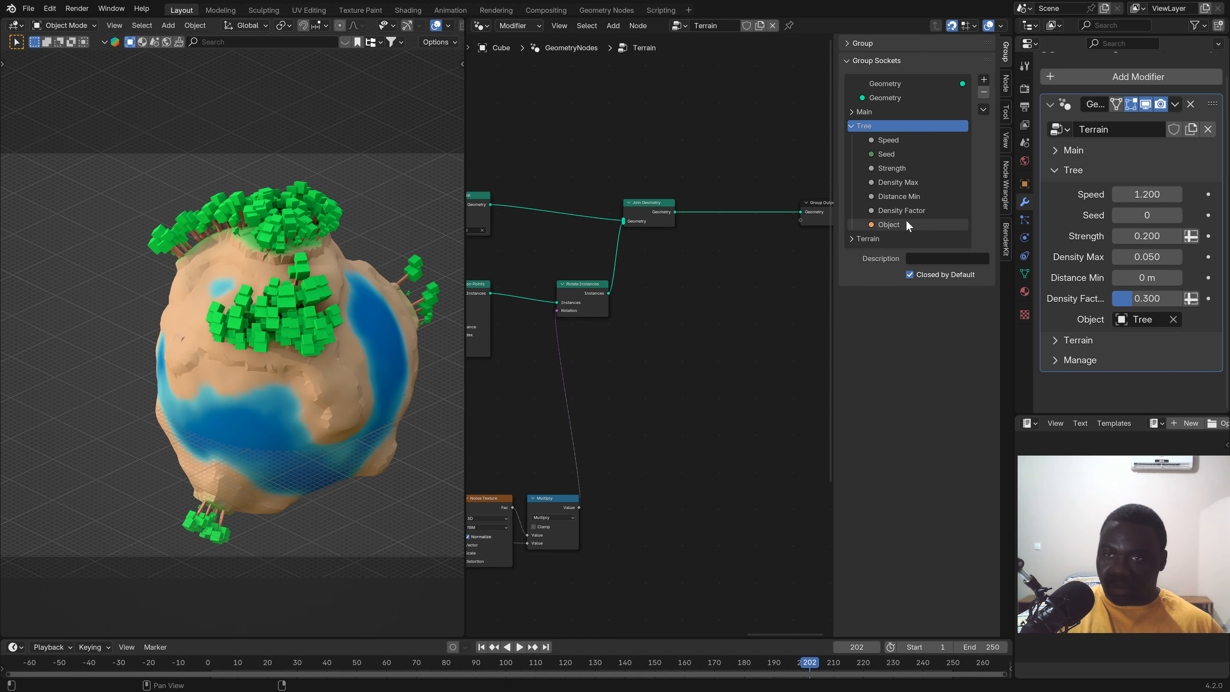
left_click(914, 210)
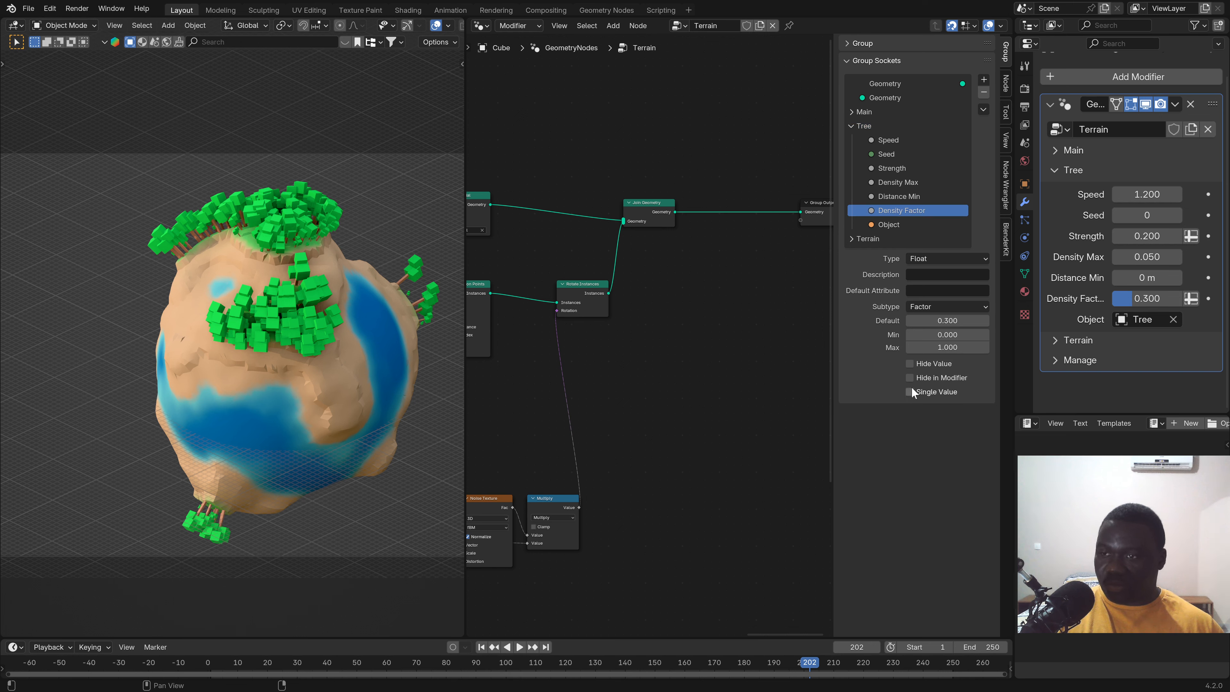
left_click(896, 182)
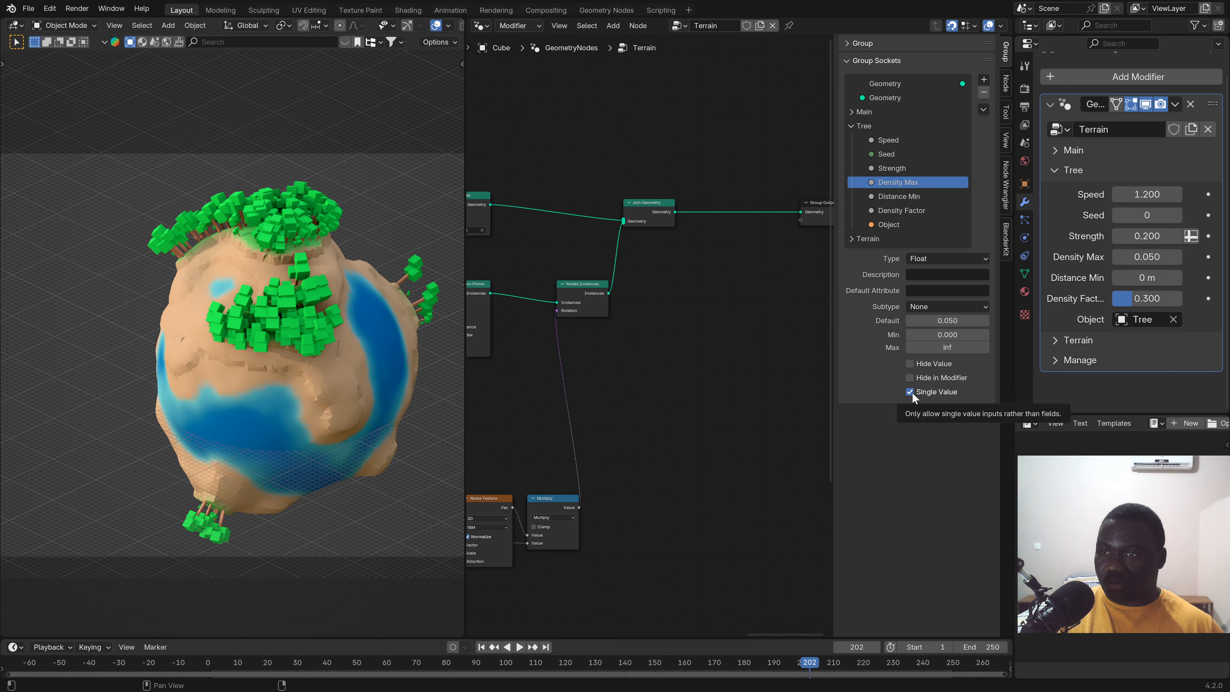
left_click(897, 168)
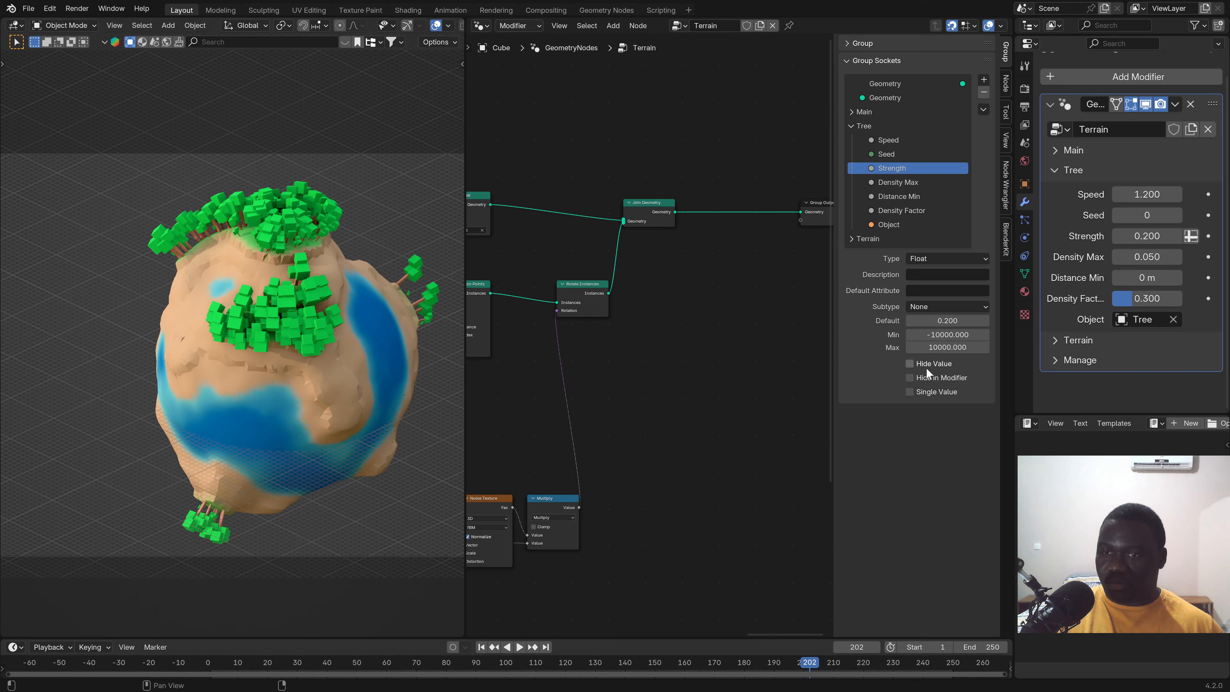
left_click(901, 196)
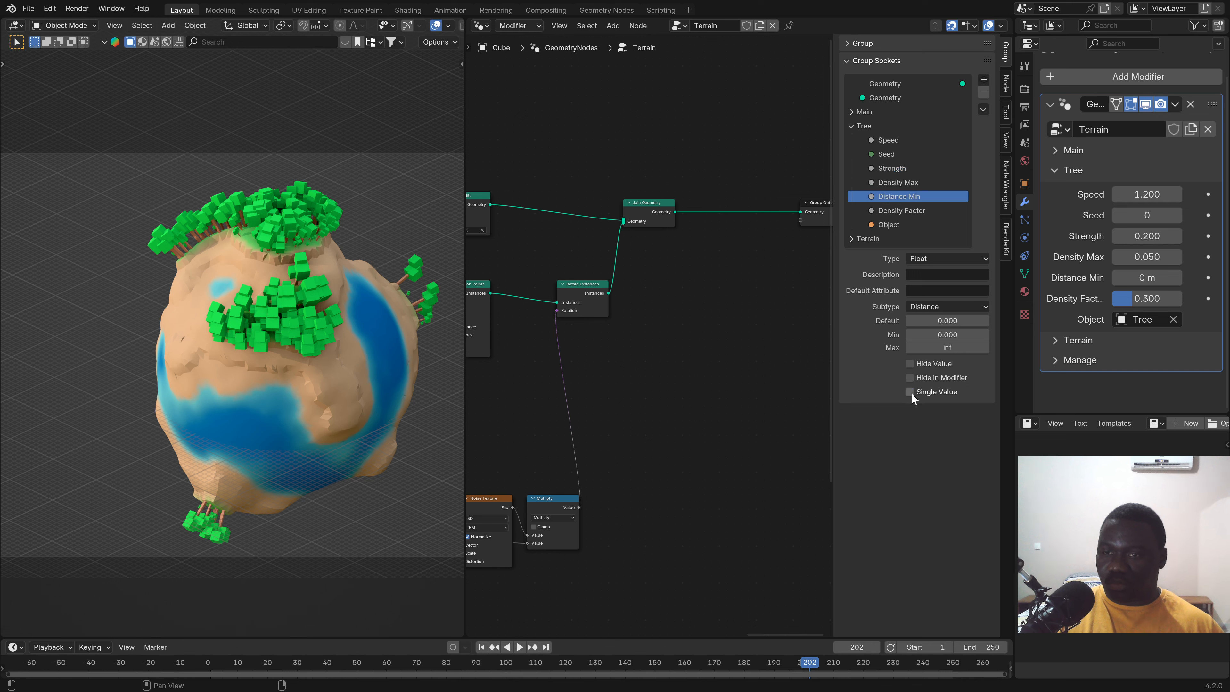
left_click(895, 183)
left_click(892, 168)
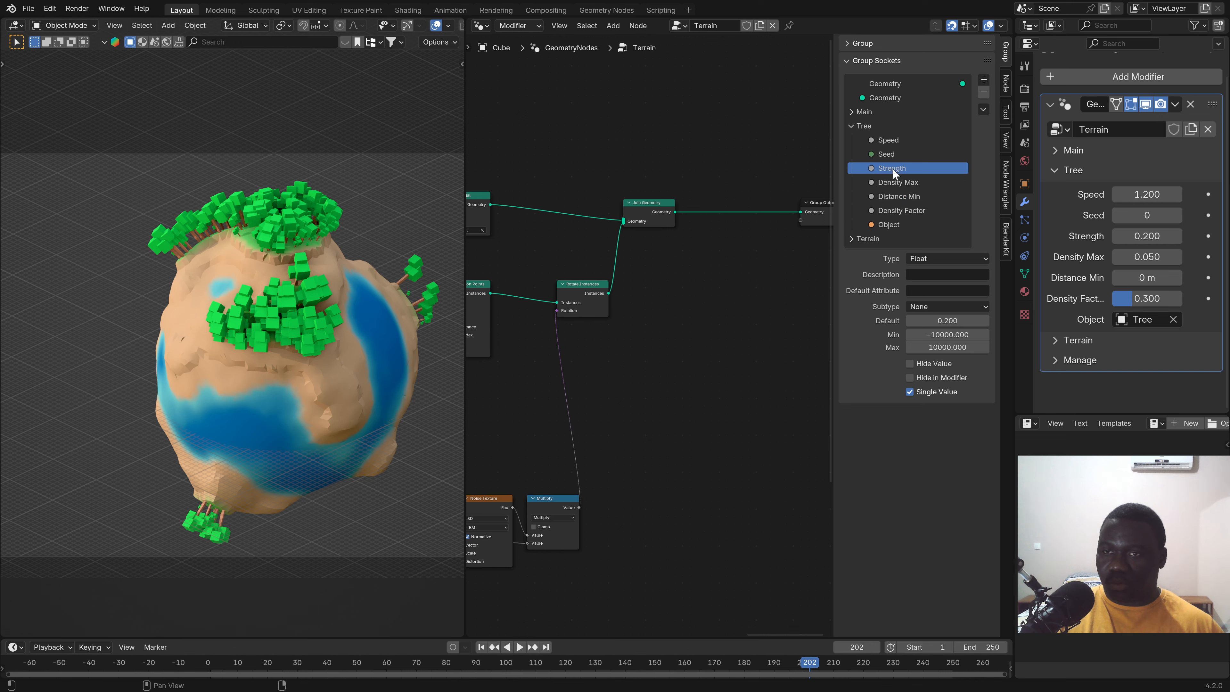
left_click(893, 154)
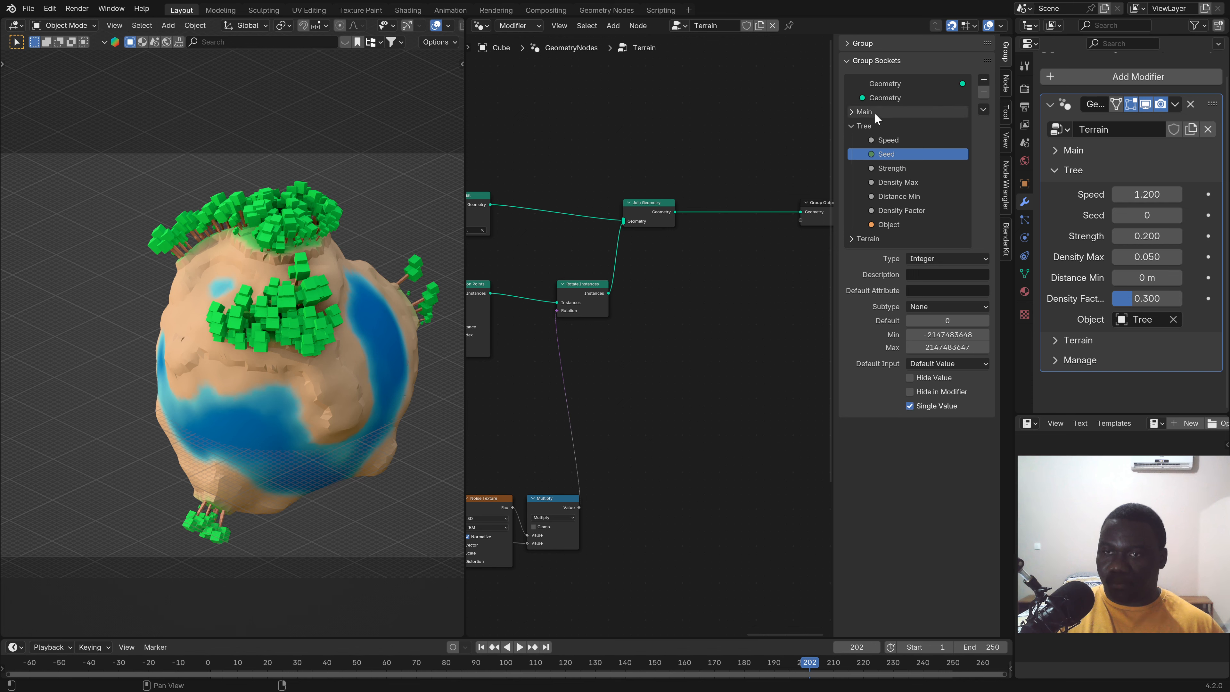
Set the minimum of the Tree panel's Speed socket to 0.
left_click(888, 140)
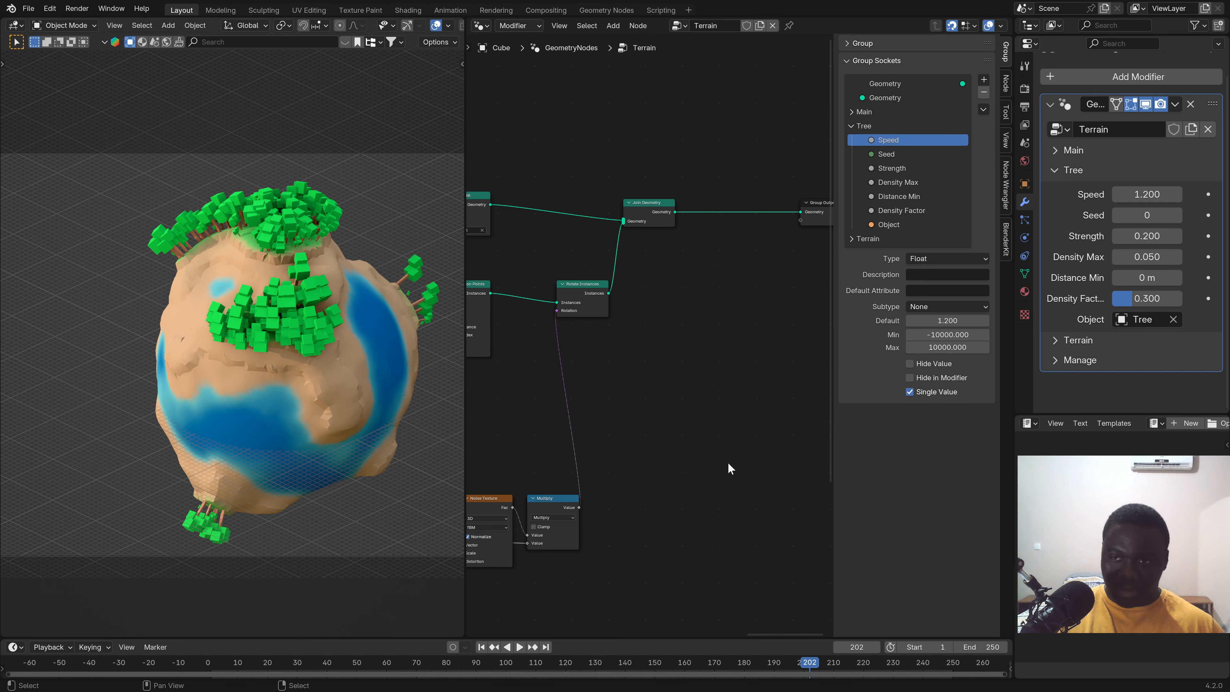
left_click(953, 334)
type("0")
key("Return")
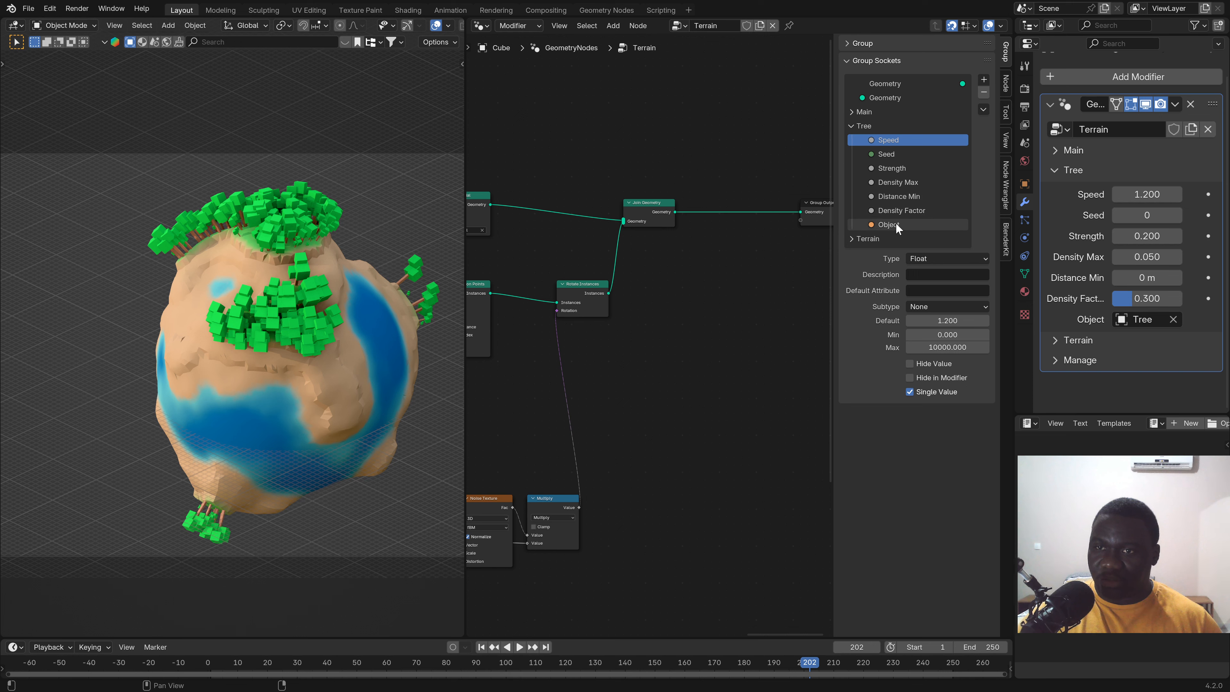
Reorder the Tree panel's sockets so that Object comes first, followed by Seed, Speed and Strength.
left_click_drag(895, 223, 903, 166)
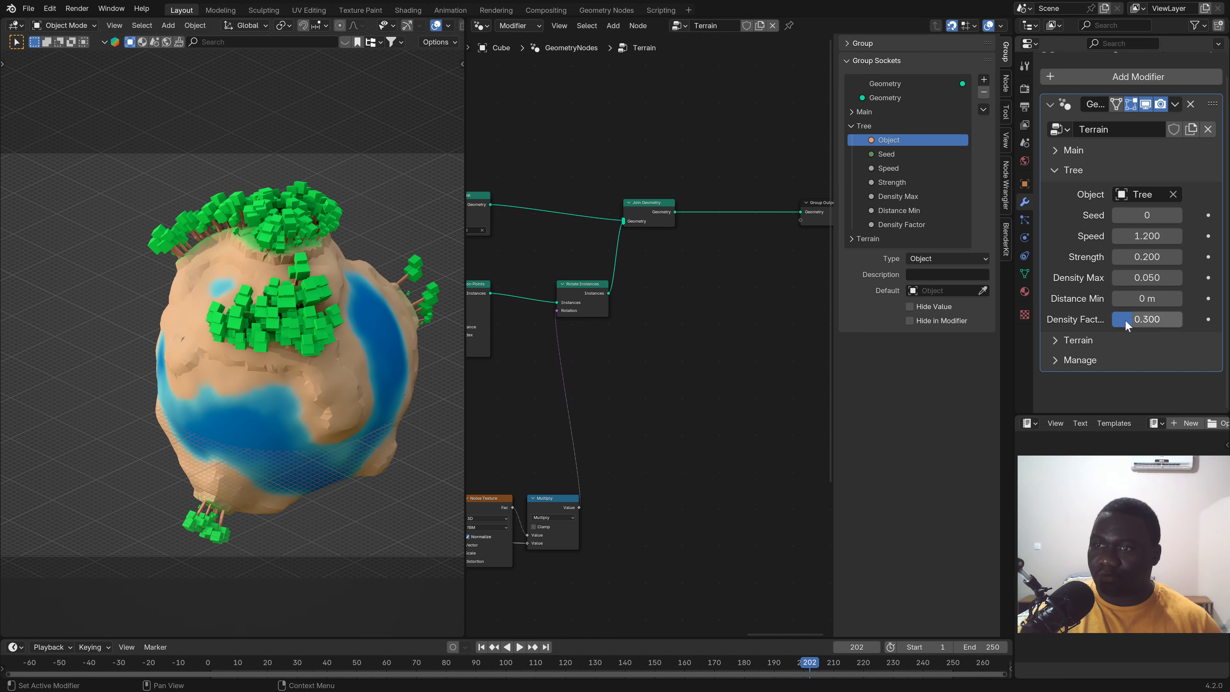
left_click(1057, 170)
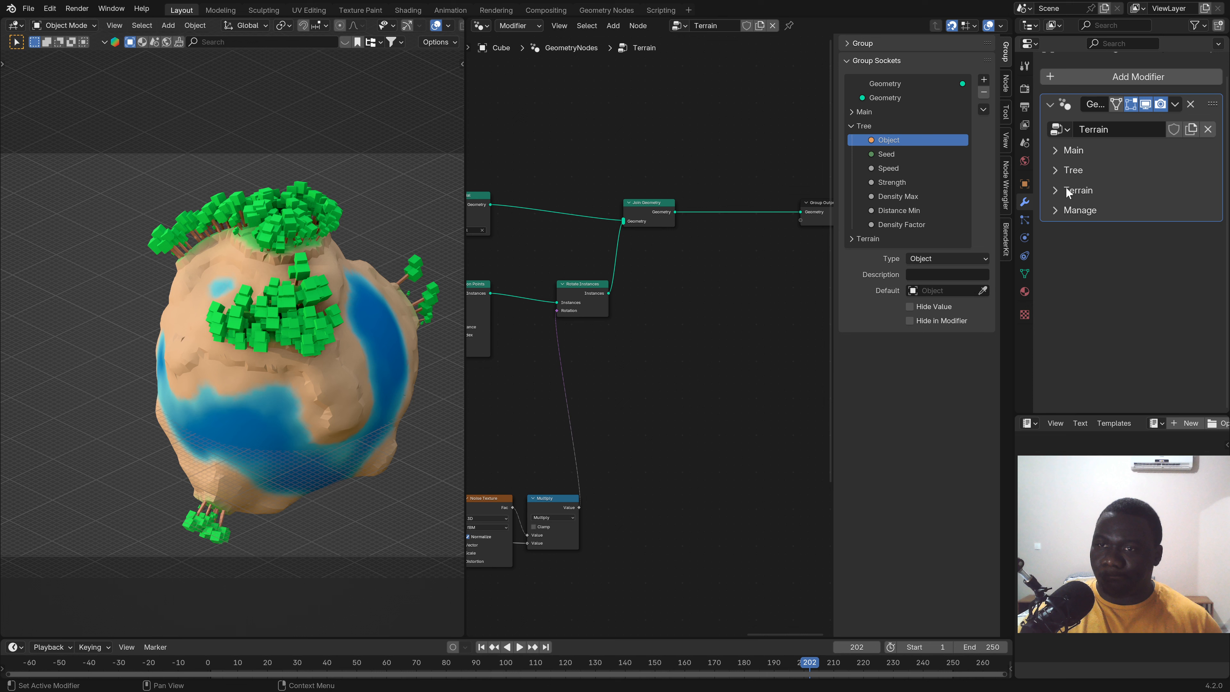
key("n")
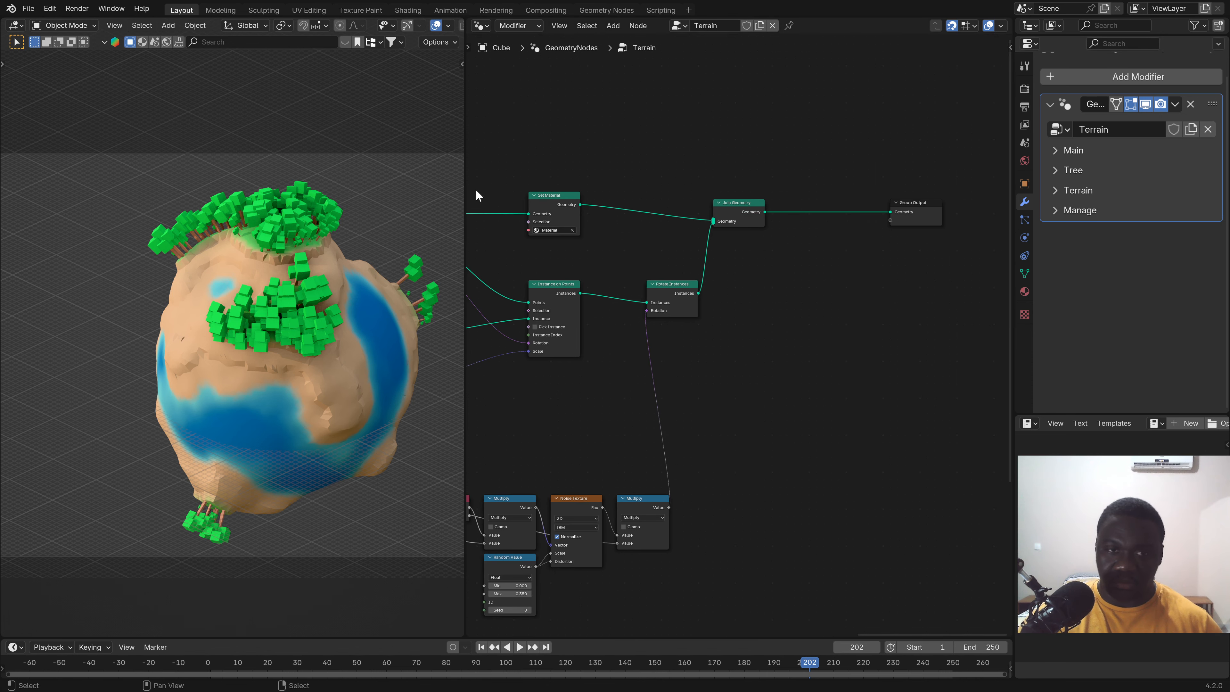
Replace the node editor area with a wider 3D viewport and split off a new Geometry Node Editor beside it.
left_click_drag(462, 21, 508, 39)
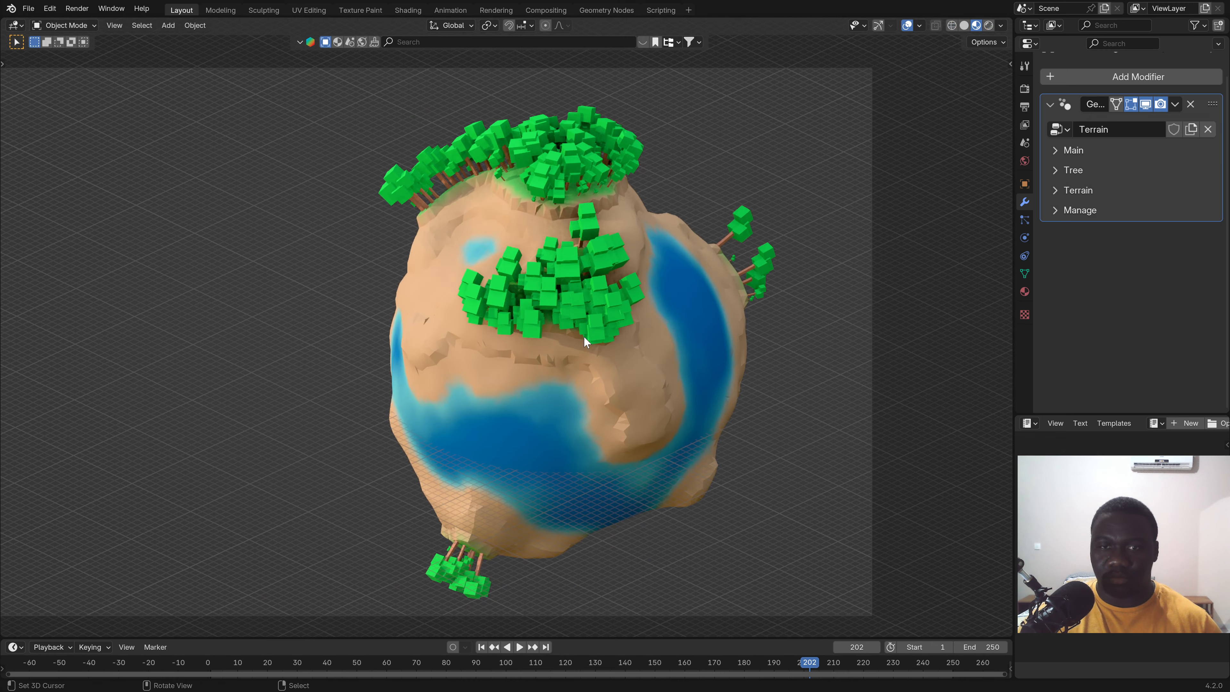
mouse_move(545, 302)
middle_mouse_down("shift")
mouse_move(626, 326)
mouse_move(524, 299)
middle_mouse_up("shift")
left_click_drag(978, 27, 653, 29)
left_click(670, 25)
left_click(712, 129)
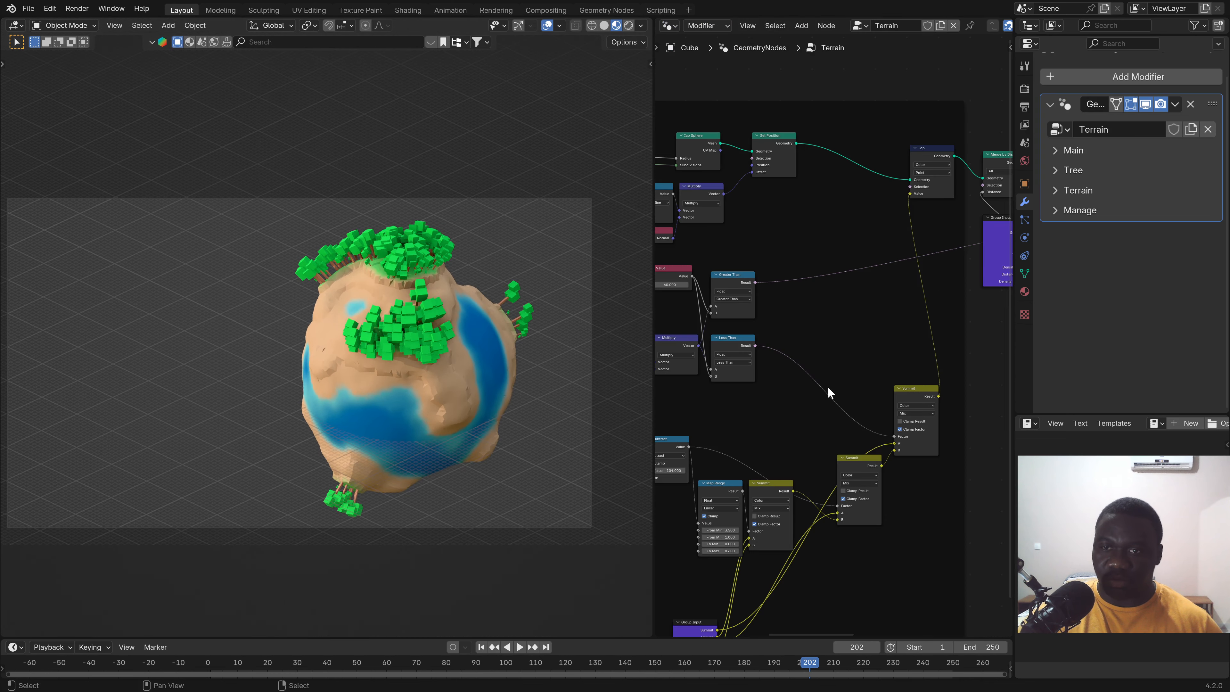
Hide the unused sockets of the Group Input node feeding Speed and Strength, and place it beside the Scene Time node.
scroll(827, 387, "up", 4)
middle_click_drag(913, 323, 854, 332)
left_click(716, 323)
key("ctrl+h")
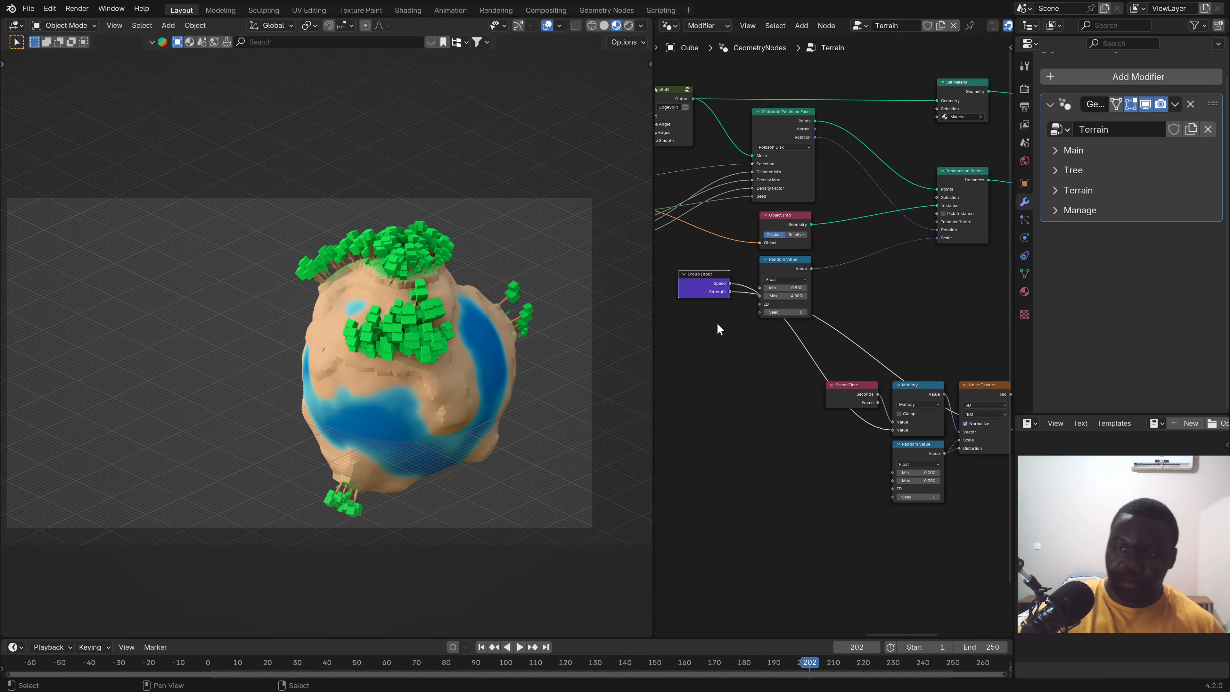
left_click_drag(708, 278, 775, 393)
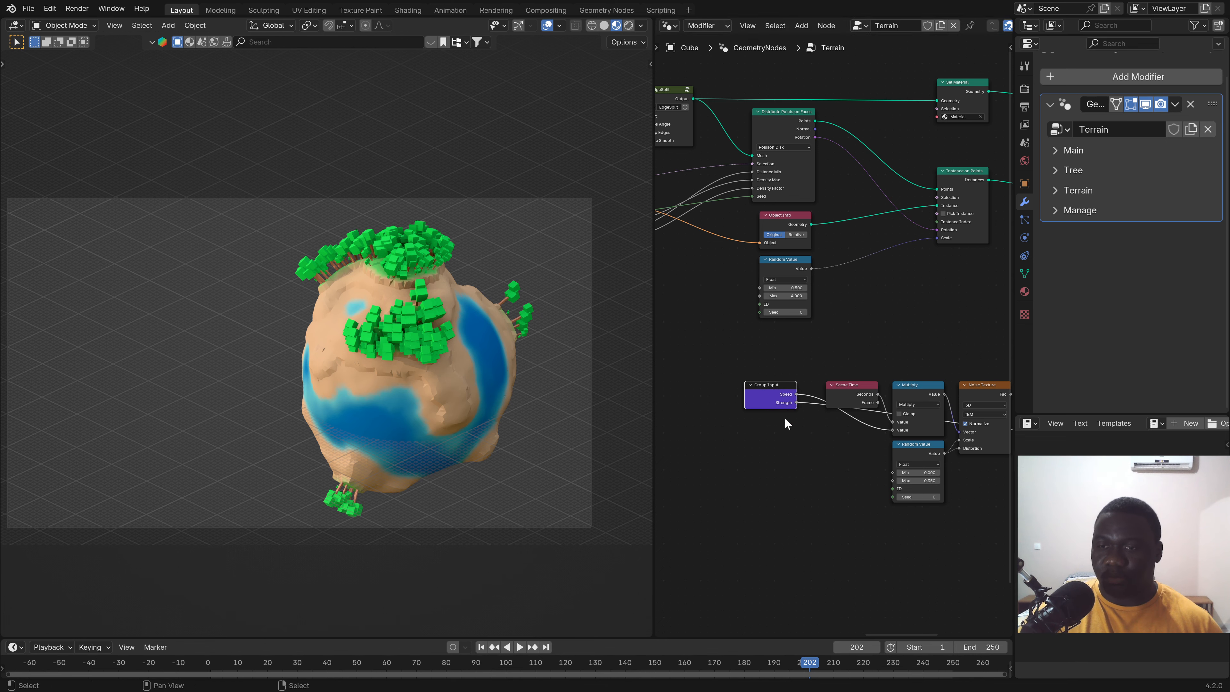
Insert a Transform Geometry node between the Object Info geometry and the Instance input of Instance on Points.
scroll(784, 417, "down", 3)
middle_click_drag(904, 364, 798, 431)
middle_click_drag(732, 325, 786, 343)
scroll(786, 348, "up", 4)
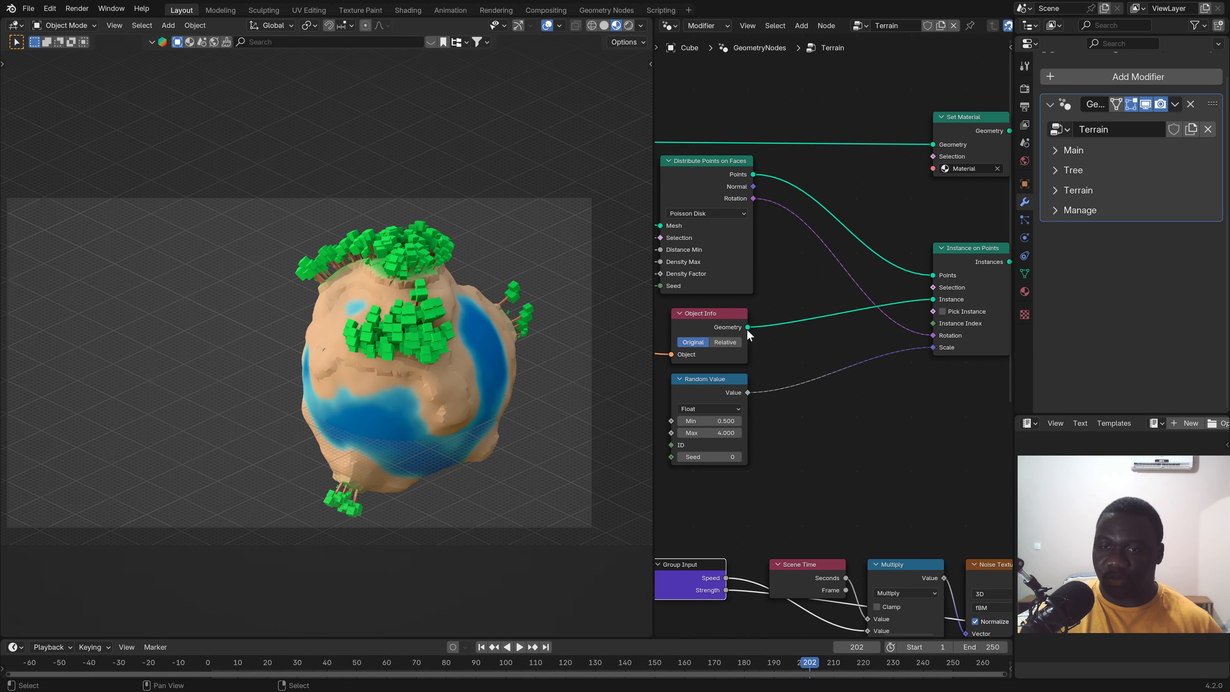
left_click_drag(748, 327, 856, 428)
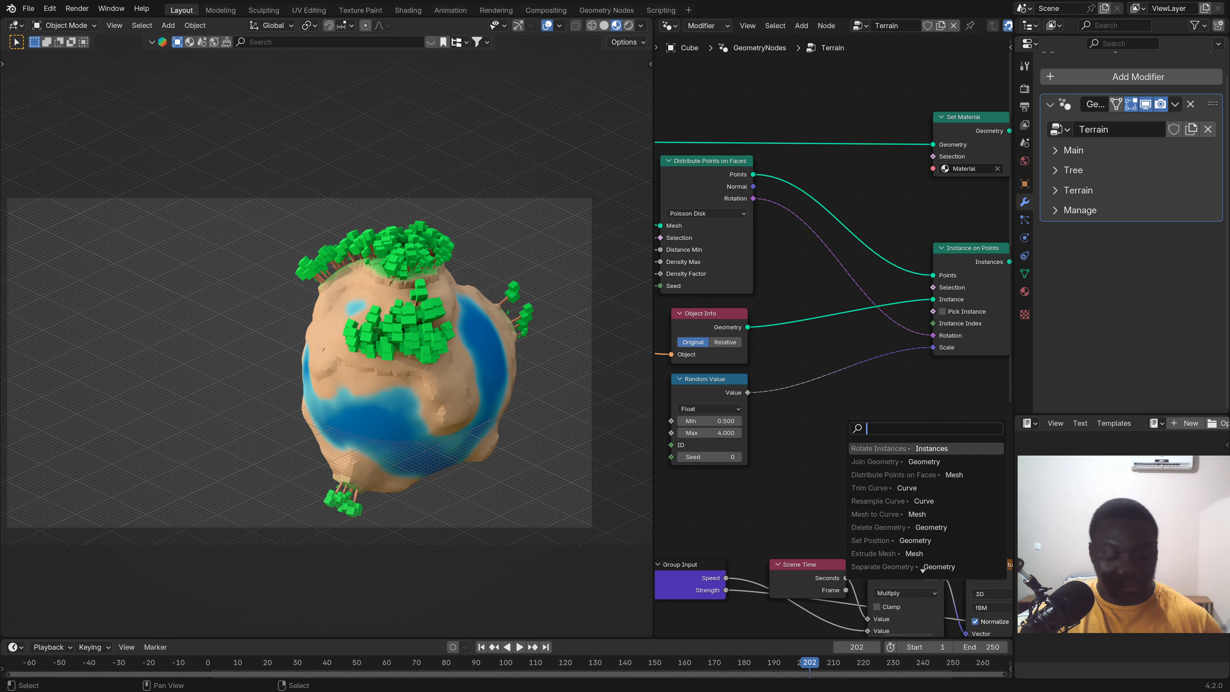
type("tran")
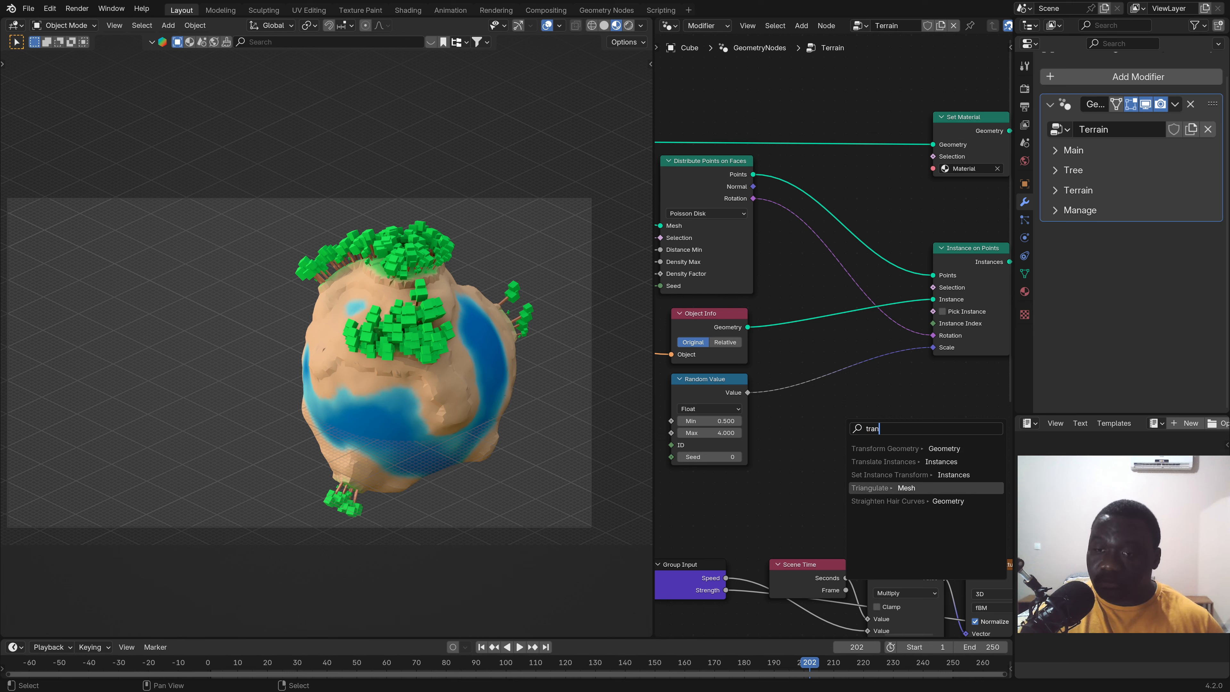
left_click(930, 448)
left_click(906, 336)
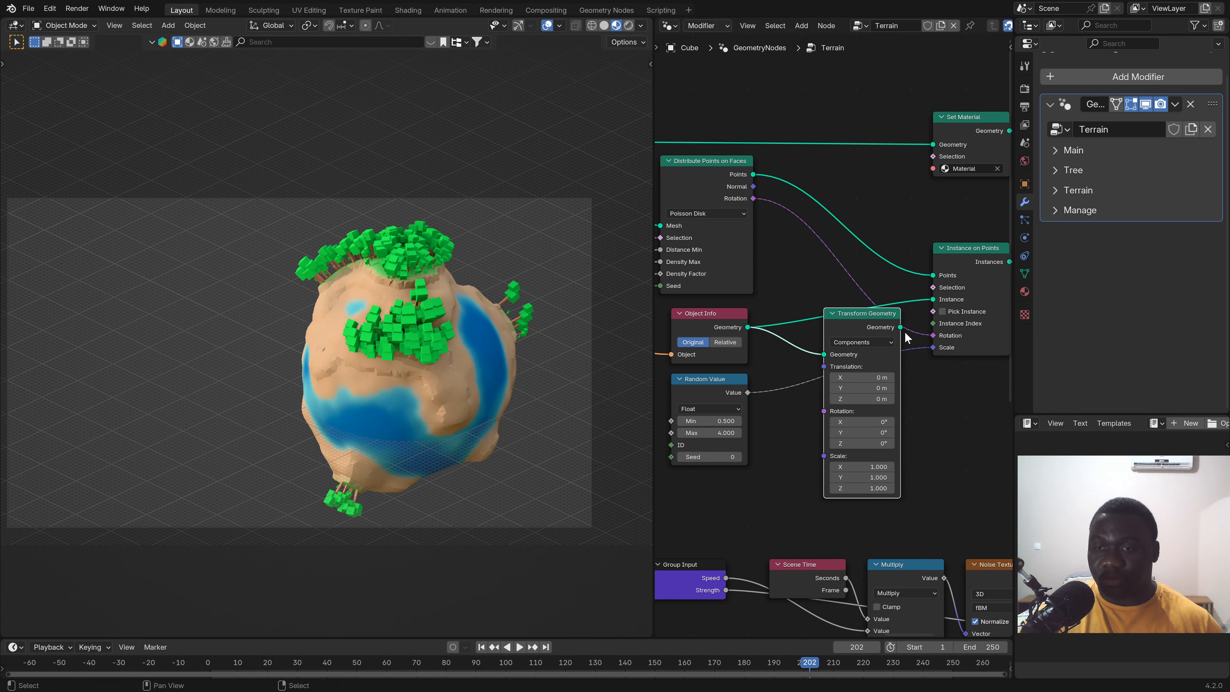
left_click_drag(899, 327, 932, 300)
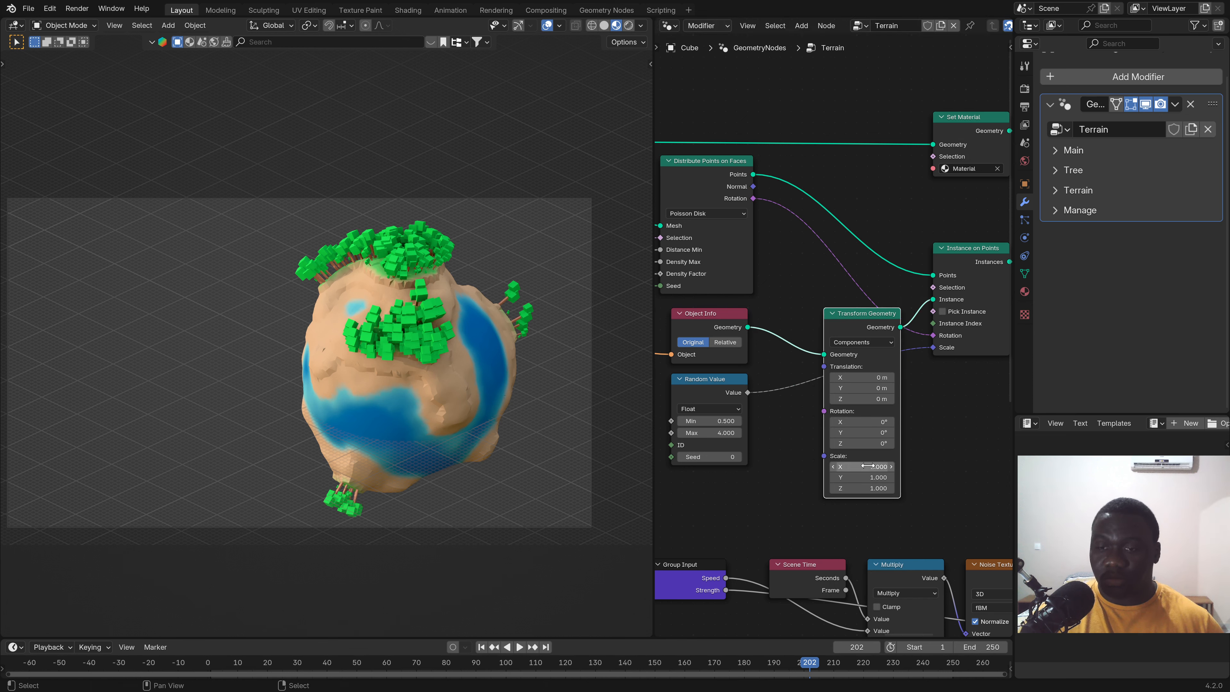
mouse_move(867, 465)
left_mouse_down()
mouse_move(866, 487)
mouse_move(842, 487)
mouse_move(886, 488)
mouse_move(866, 488)
left_mouse_up()
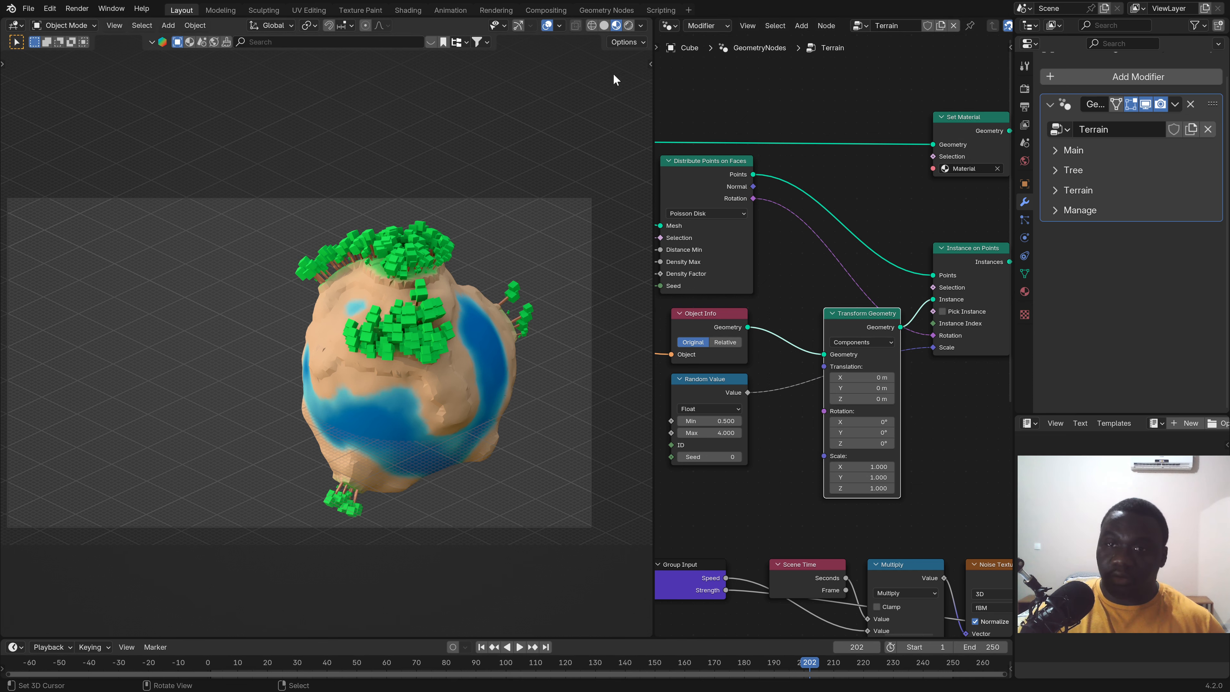
Merge the node editor area into the 3D viewport and set the modifier's Main Subdivision to 5.
left_click_drag(649, 21, 697, 353)
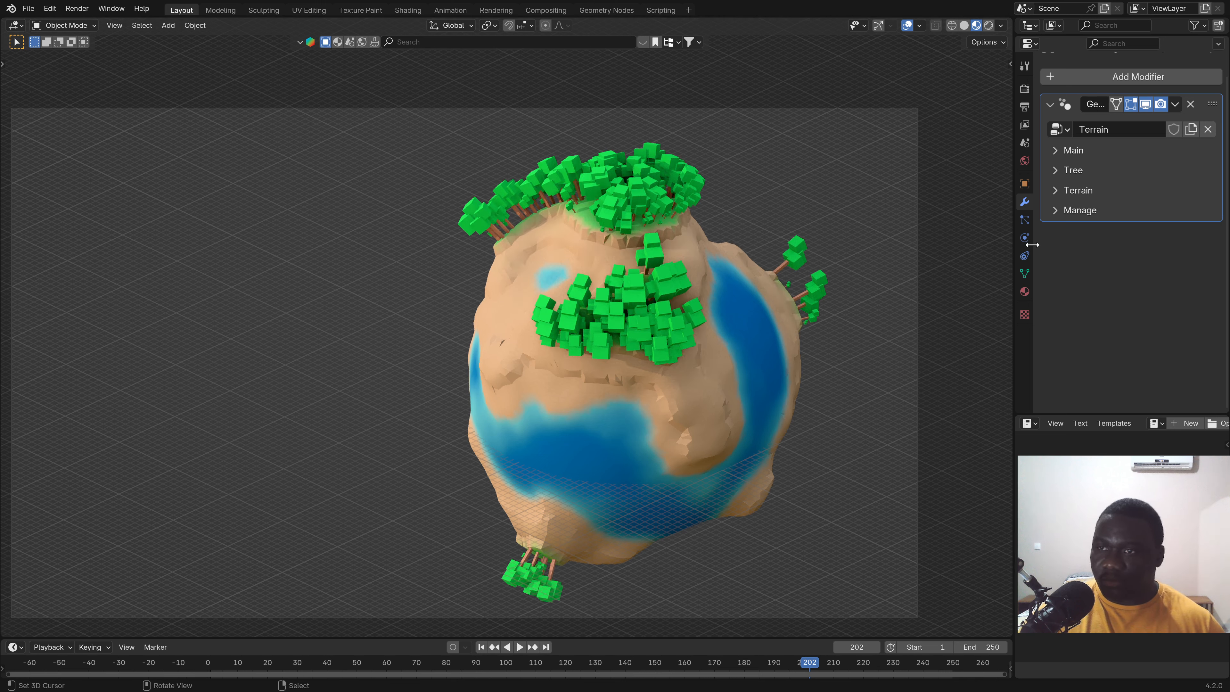
left_click(1061, 153)
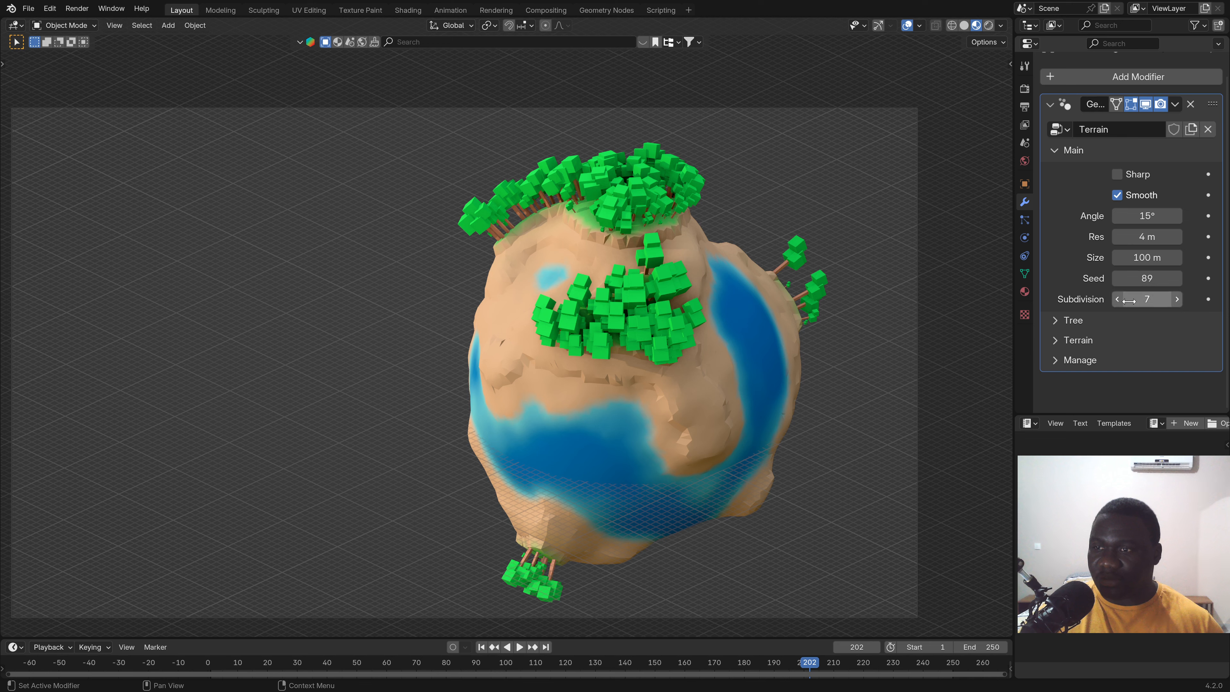
left_click(1117, 301)
left_click(1117, 300)
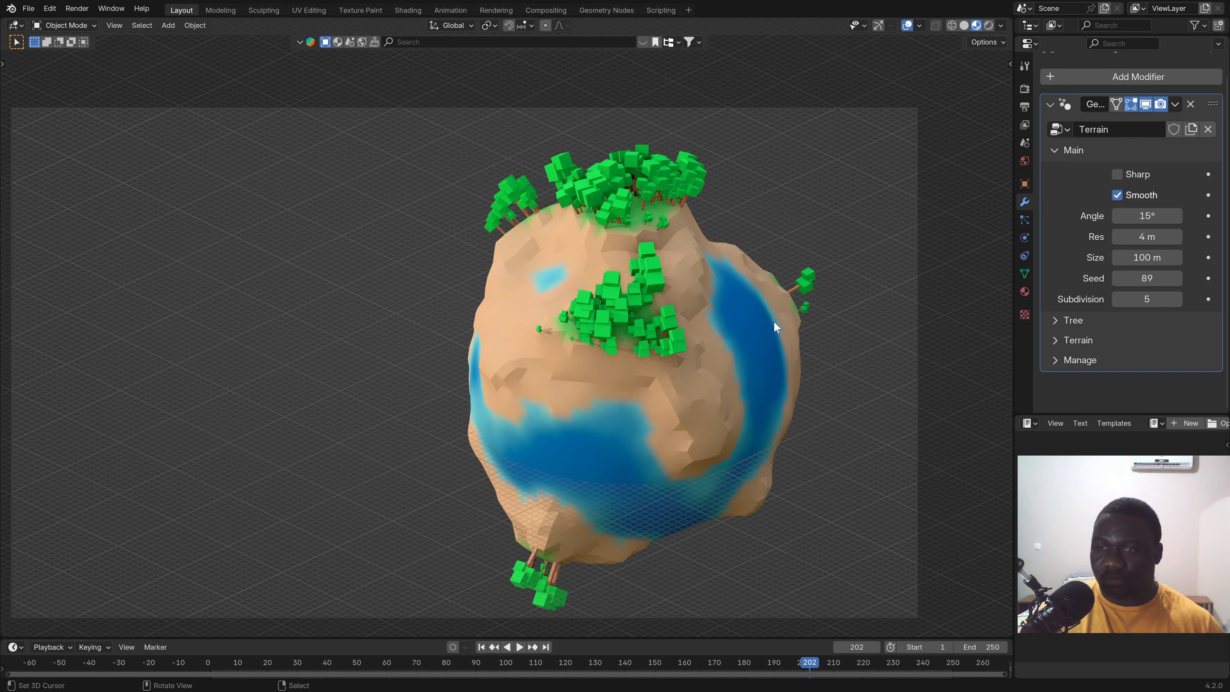
Set the Floor value in the modifier's Terrain settings to 0, leaving the Tree settings collapsed.
middle_click_drag(773, 322, 535, 310)
scroll(575, 304, "down", 3)
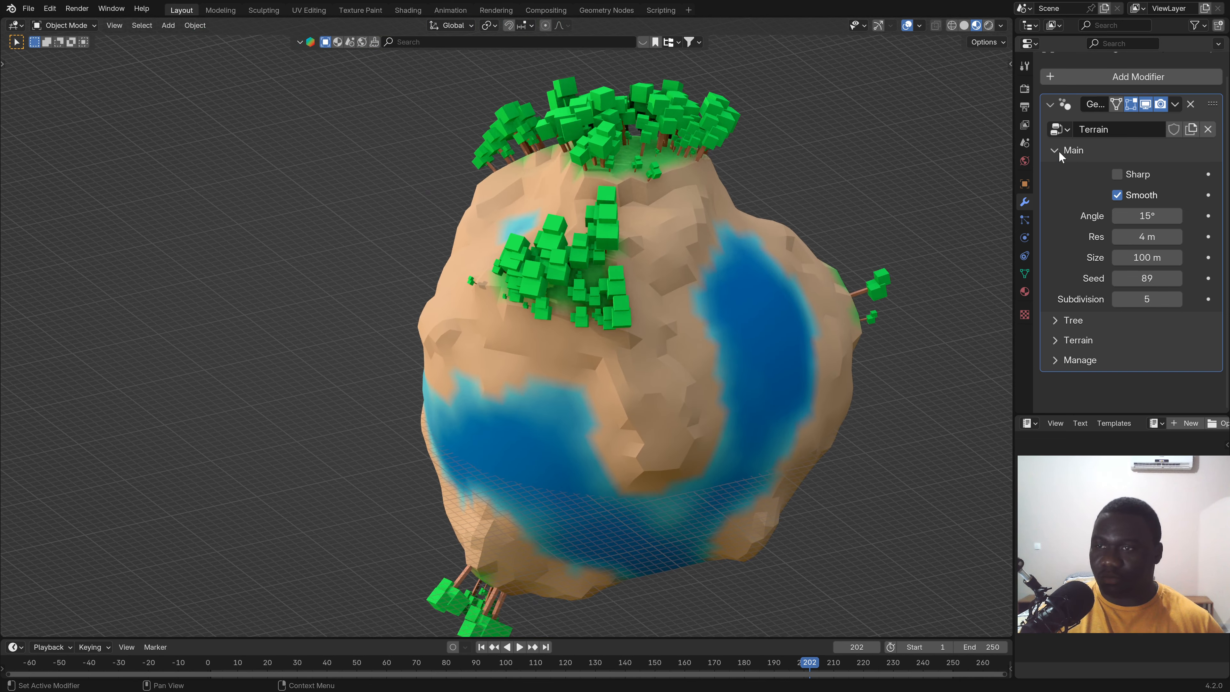
left_click(1064, 321)
scroll(1133, 353, "down", 5)
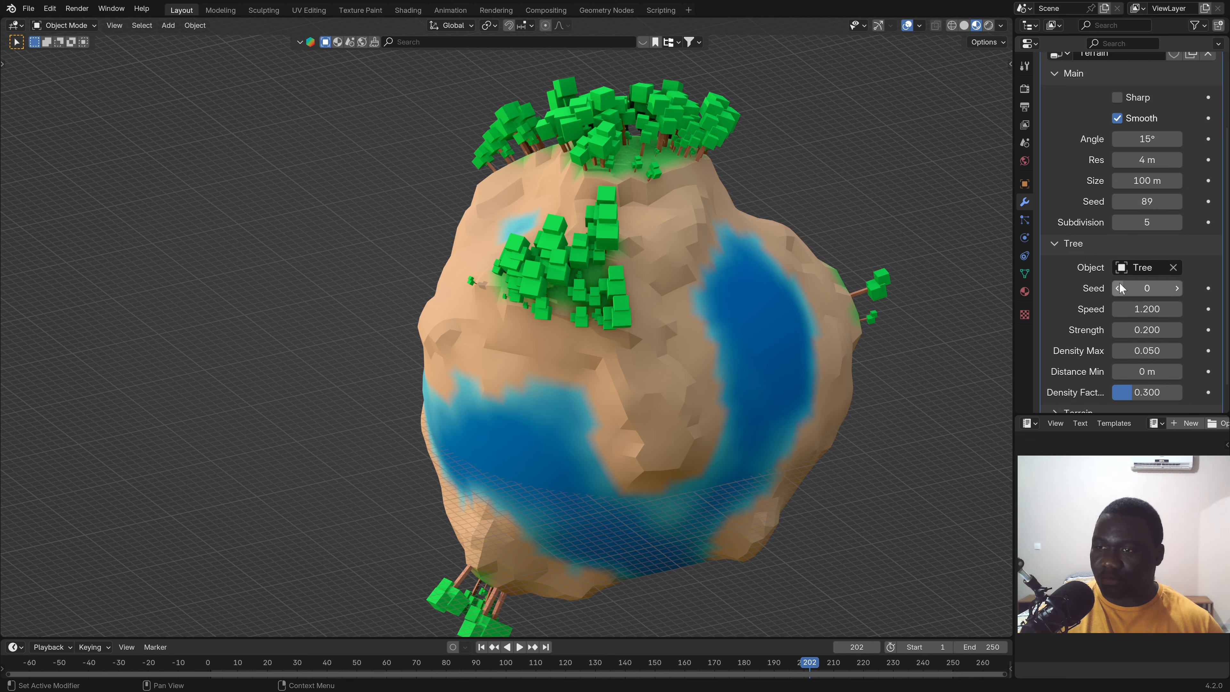
left_click(1054, 245)
left_click(1059, 360)
scroll(1133, 315, "down", 5)
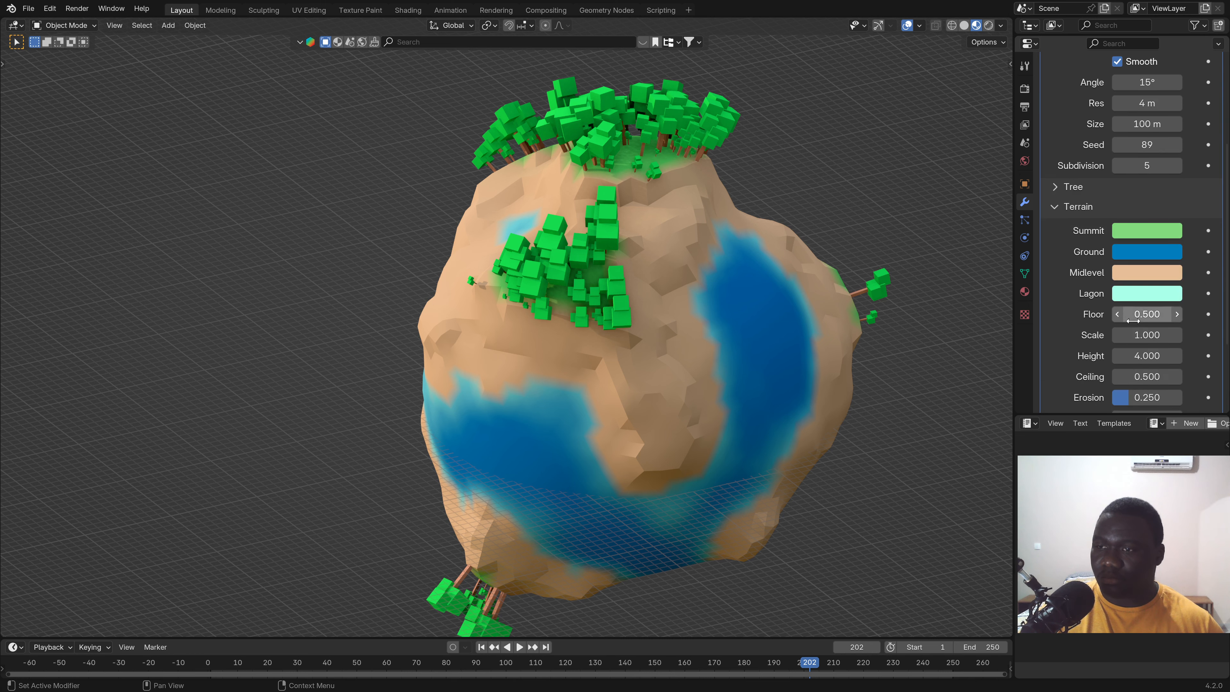
double_click(1147, 314)
type("0")
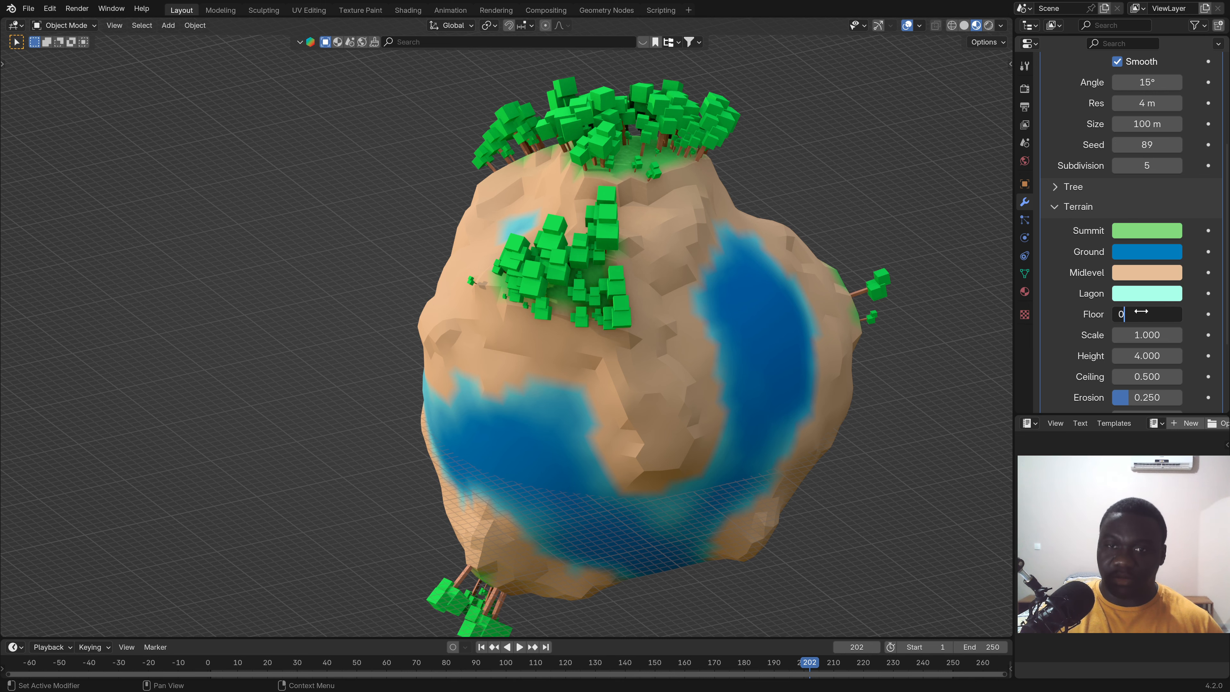
key("Return")
Raise the modifier's Main Subdivision to 7.
scroll(1169, 173, "up", 1)
left_click(1178, 190)
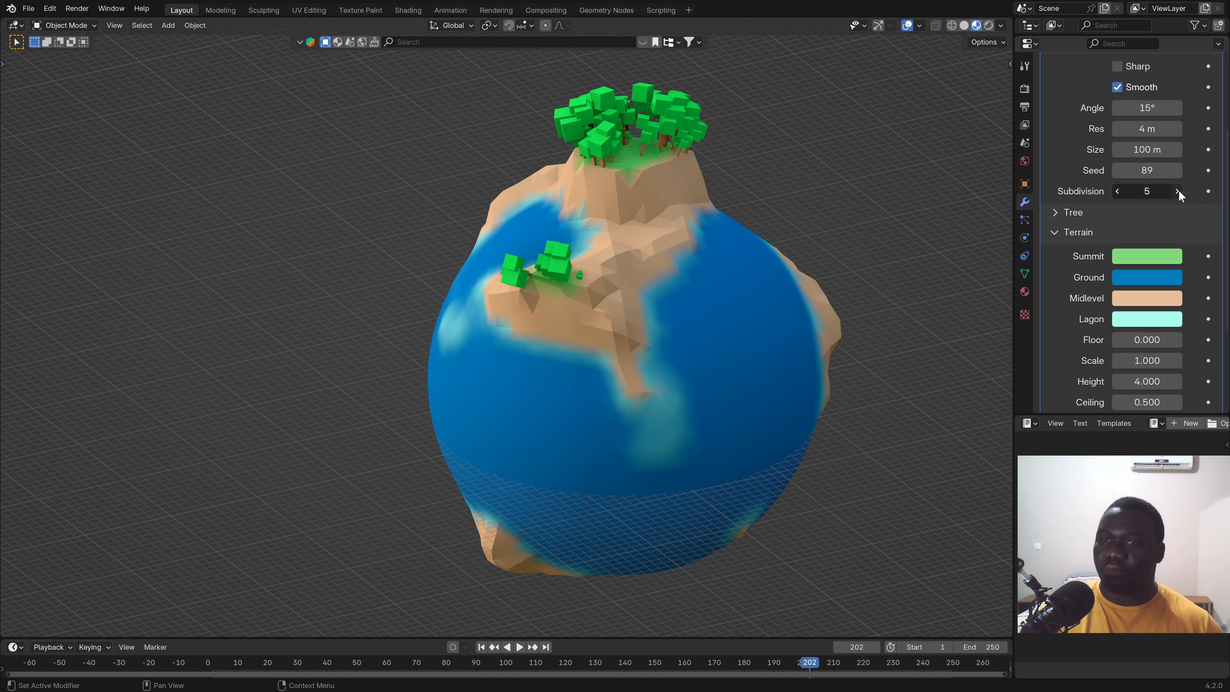
left_click(1177, 191)
Play the animation briefly and examine the trees and terrain on the planet from several sides.
key("space")
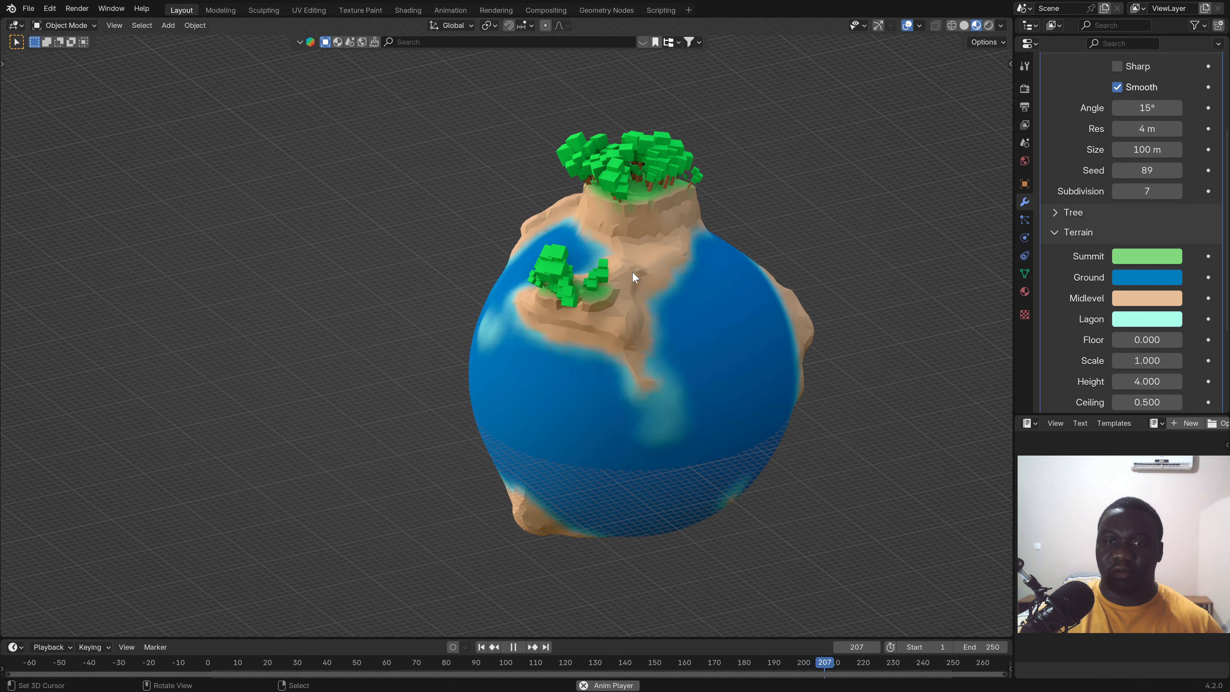
scroll(633, 272, "up", 3)
key("space")
middle_click_drag(644, 264, 720, 348)
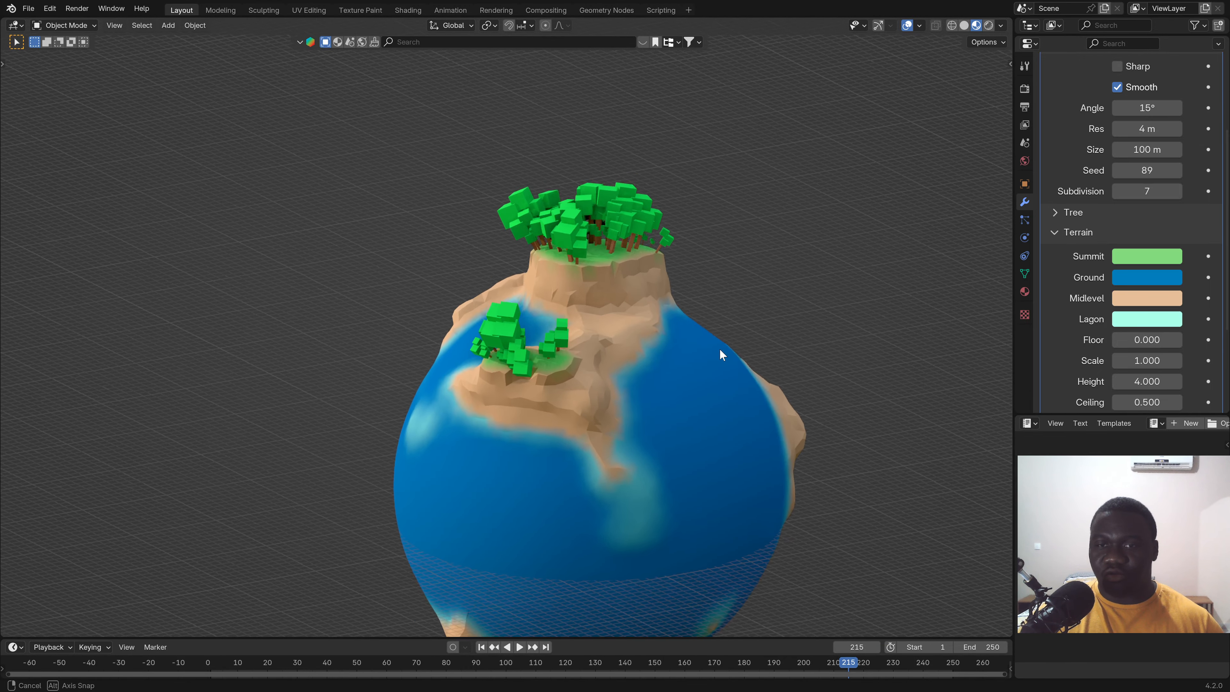
scroll(607, 256, "up", 2)
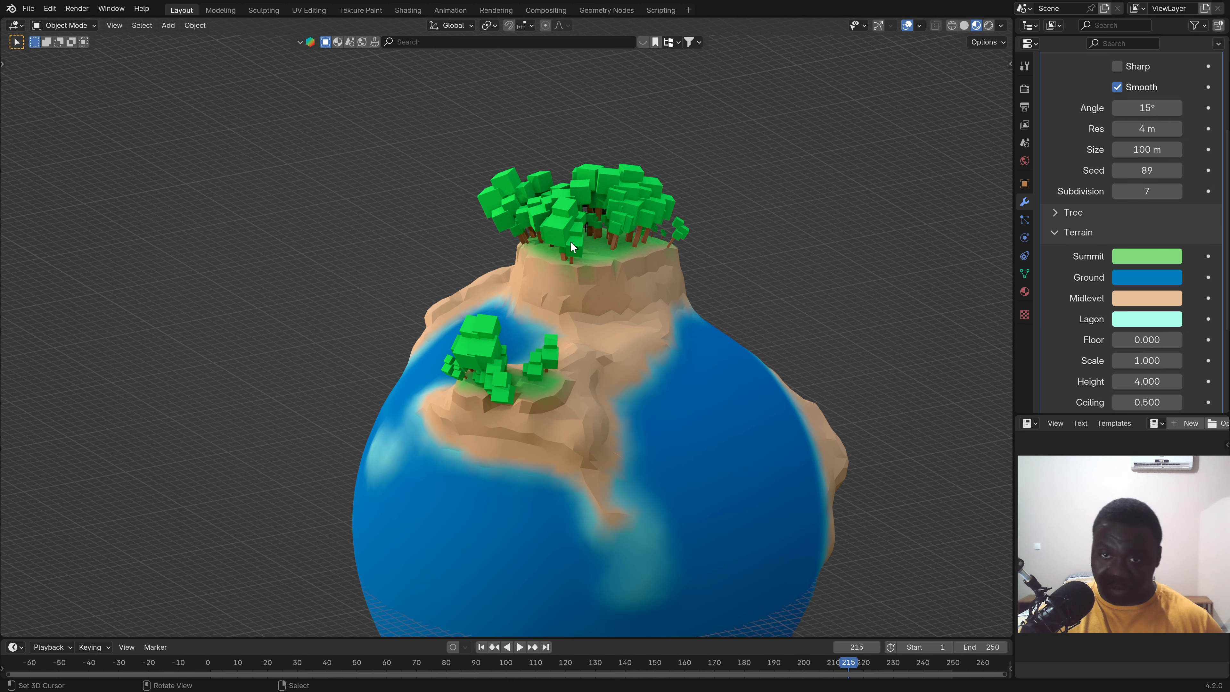
middle_click_drag(588, 227, 512, 232)
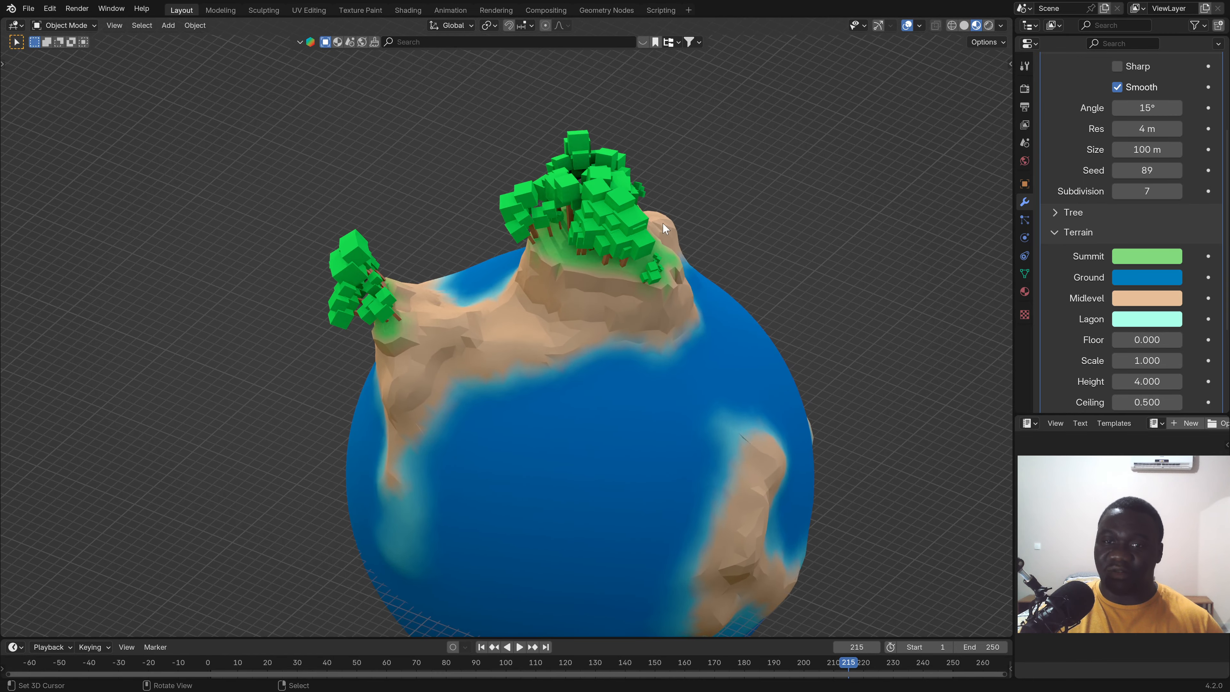
middle_click_drag(665, 228, 640, 267)
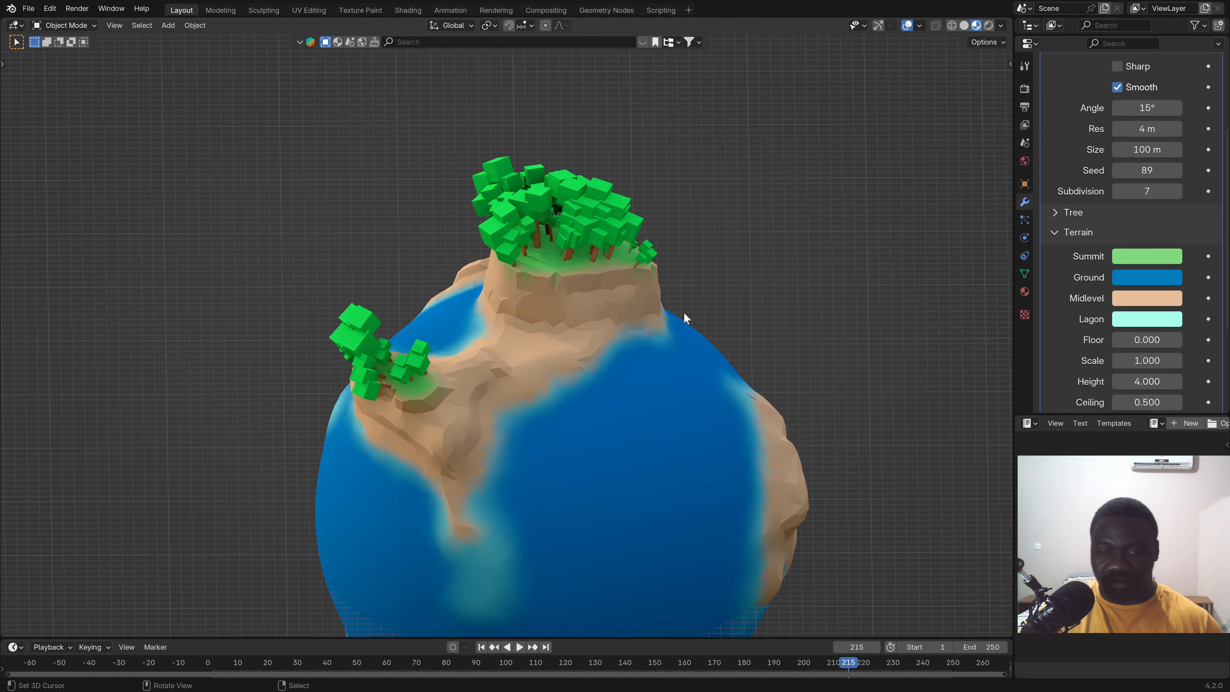
scroll(538, 298, "down", 1)
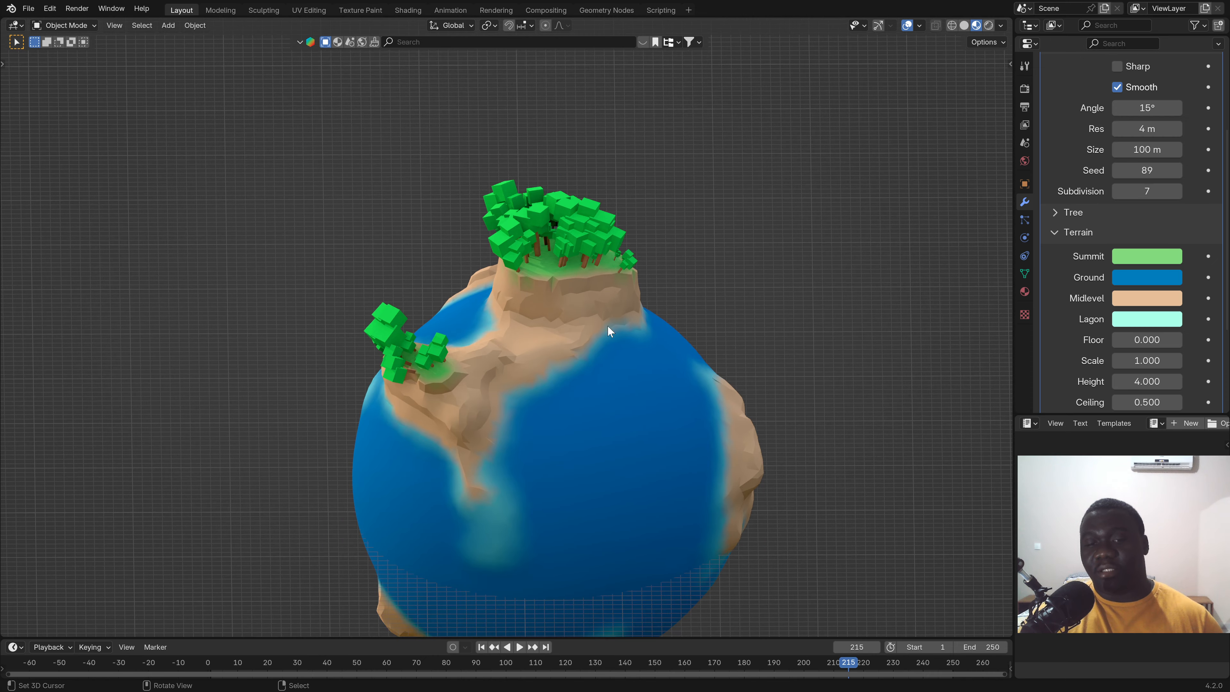
middle_click_drag(455, 370, 624, 372)
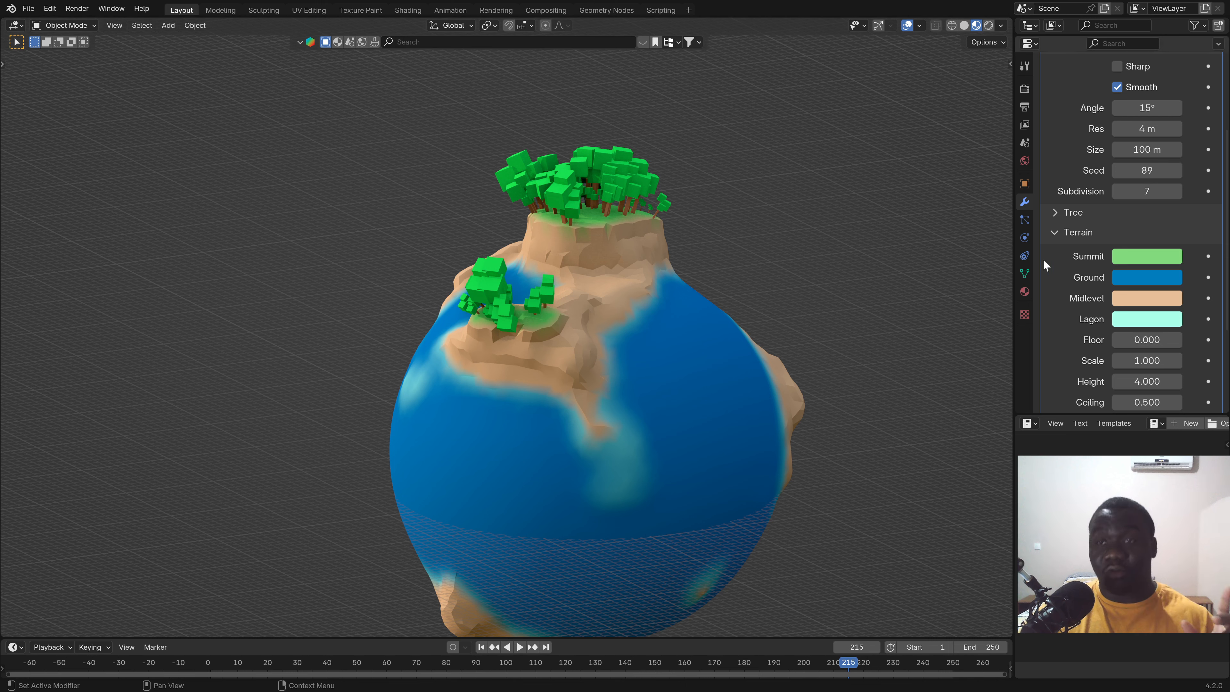
Collapse the modifier's Terrain and Main settings.
left_click(1056, 237)
left_click(1055, 169)
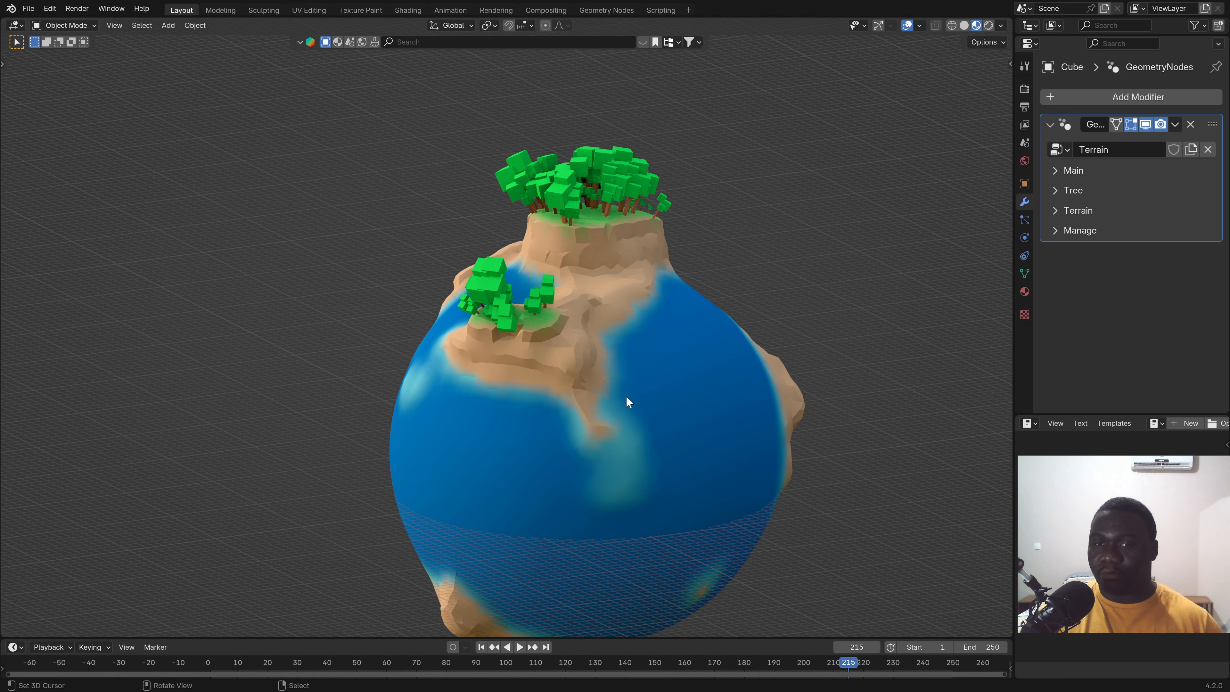